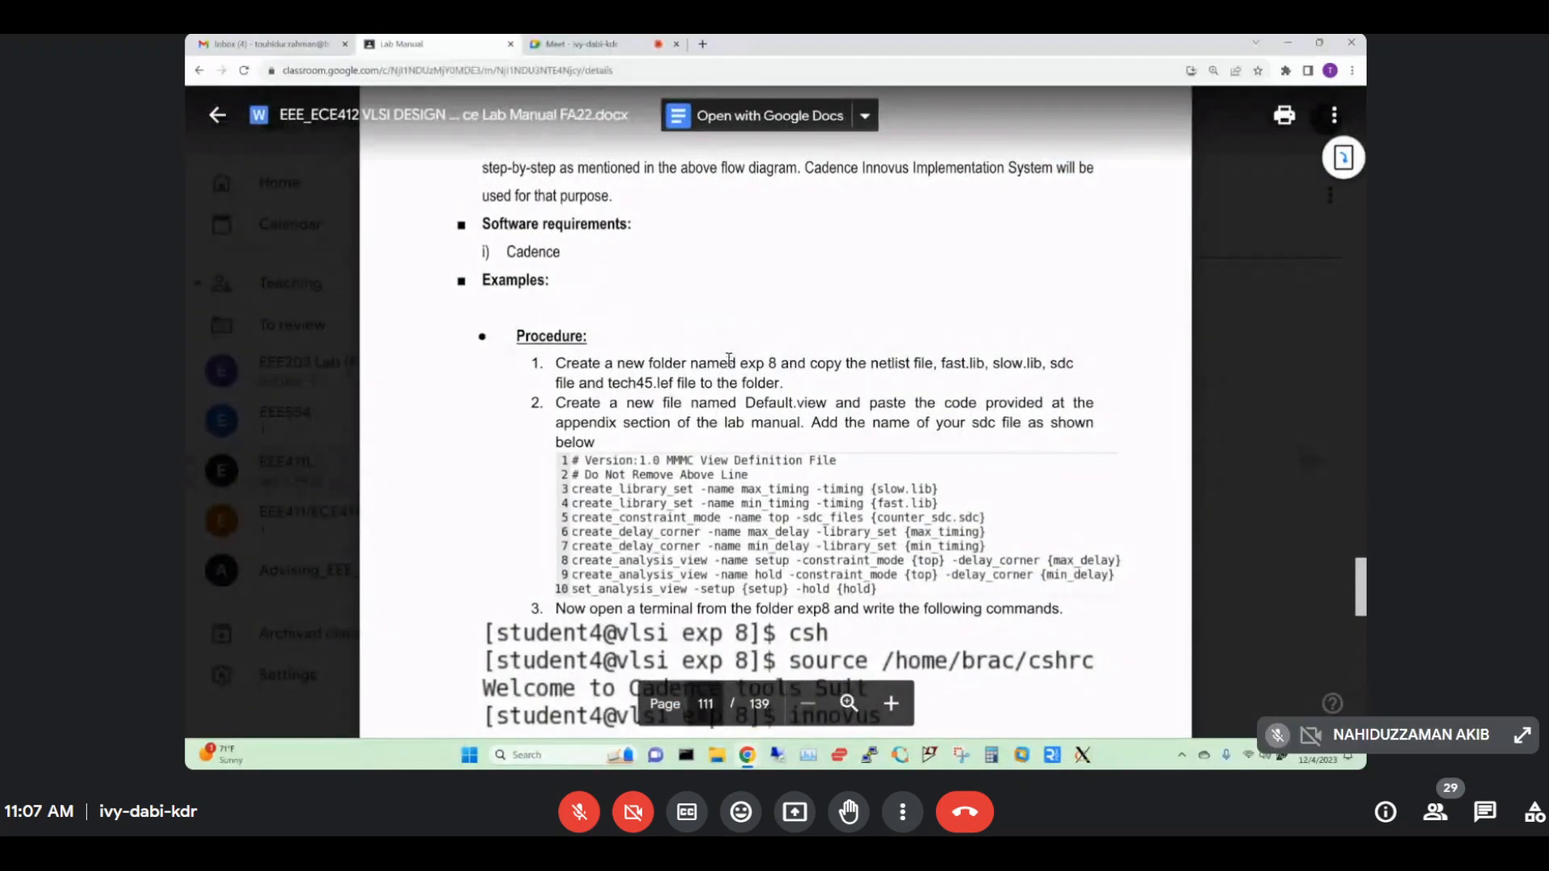
Scroll up to the Experiment No. 9 heading and highlight 'Physical Design' in its subtitle.
scroll(728, 358, up, 5)
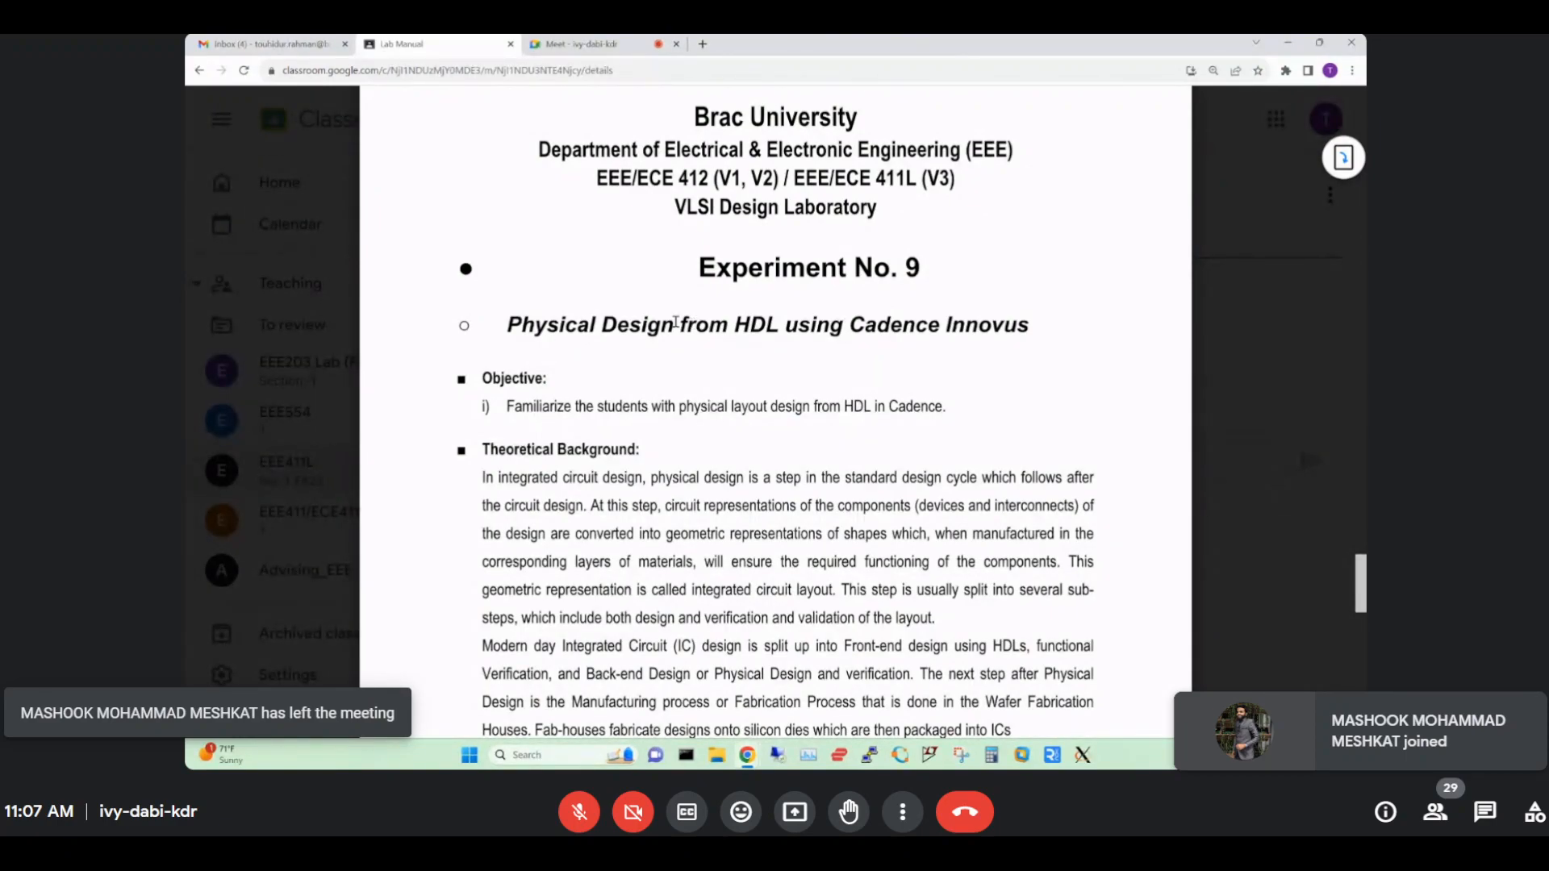
drag(513, 323, 648, 326)
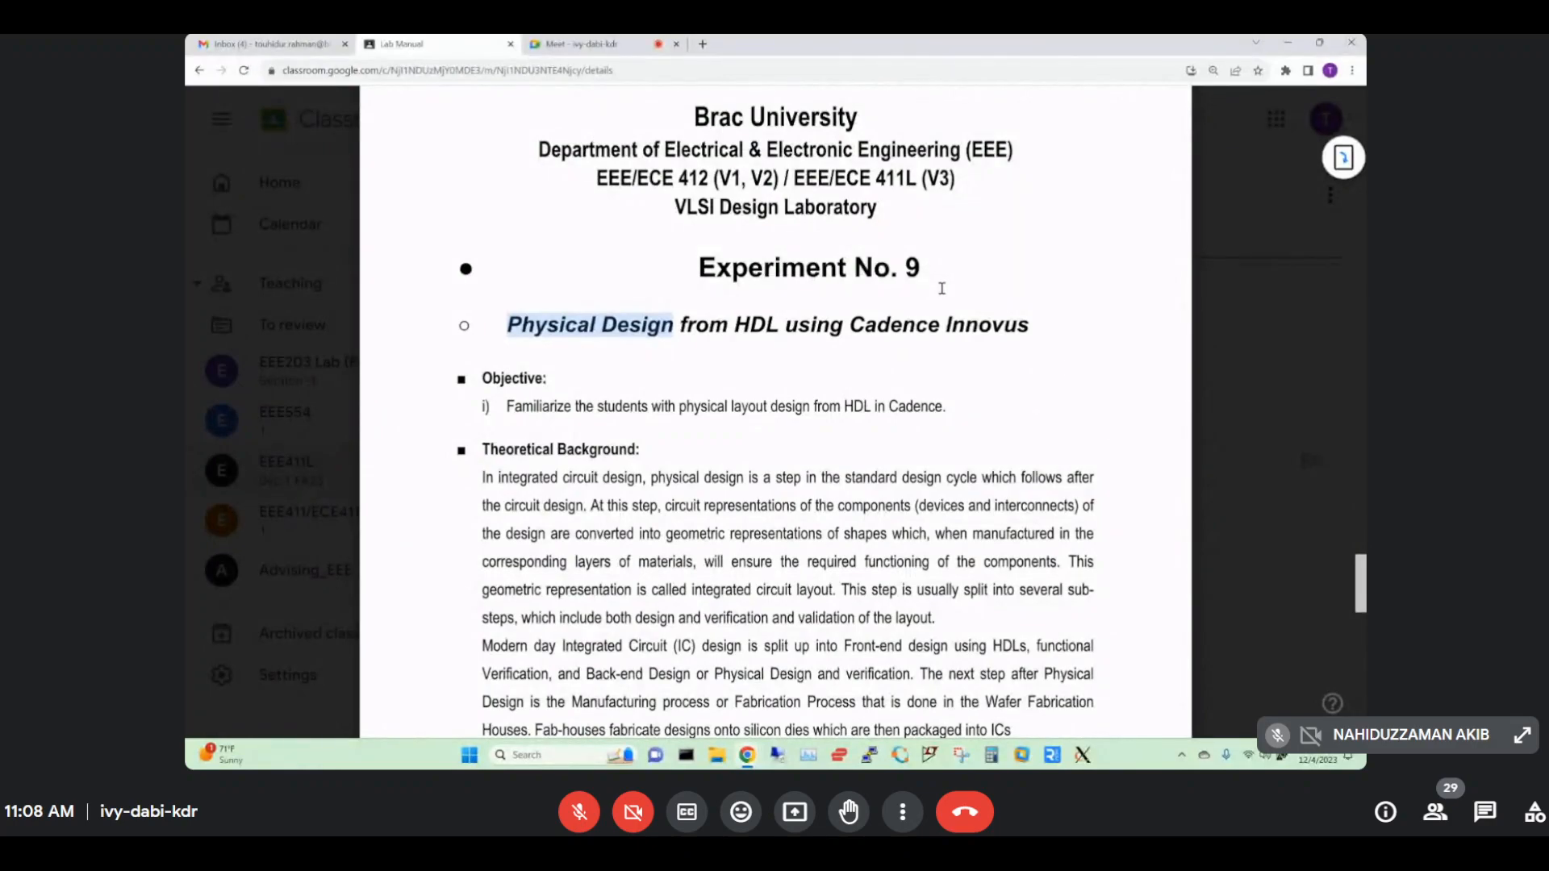
Highlight 'Cadence Innovus', 'Cadence', 'HDL' and the subtitle text in the Experiment No. 9 introduction.
click(851, 324)
drag(851, 324, 972, 323)
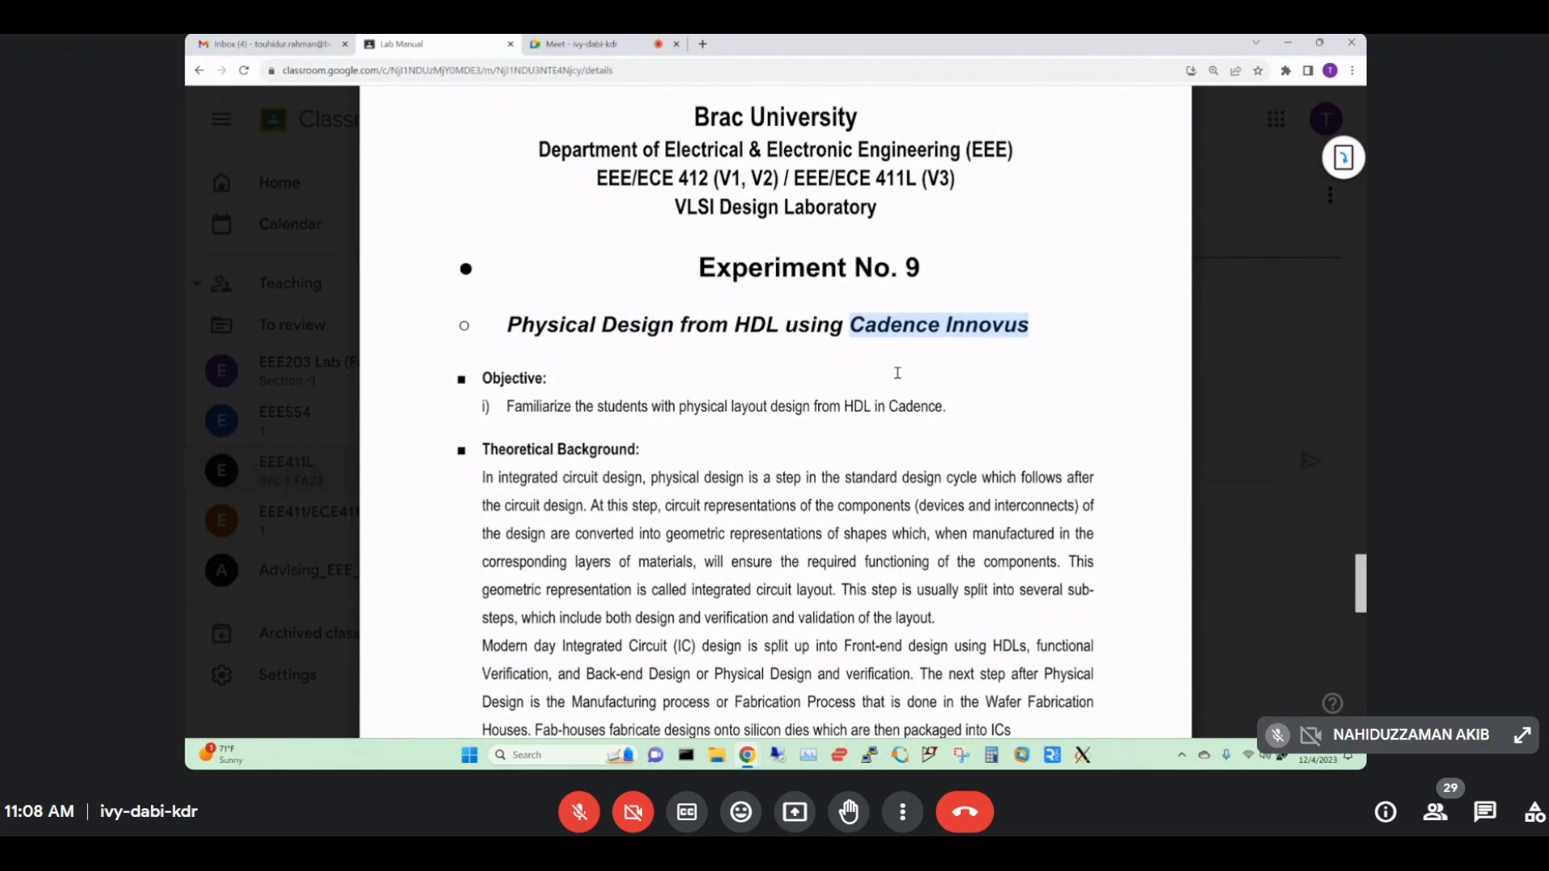
double_click(903, 406)
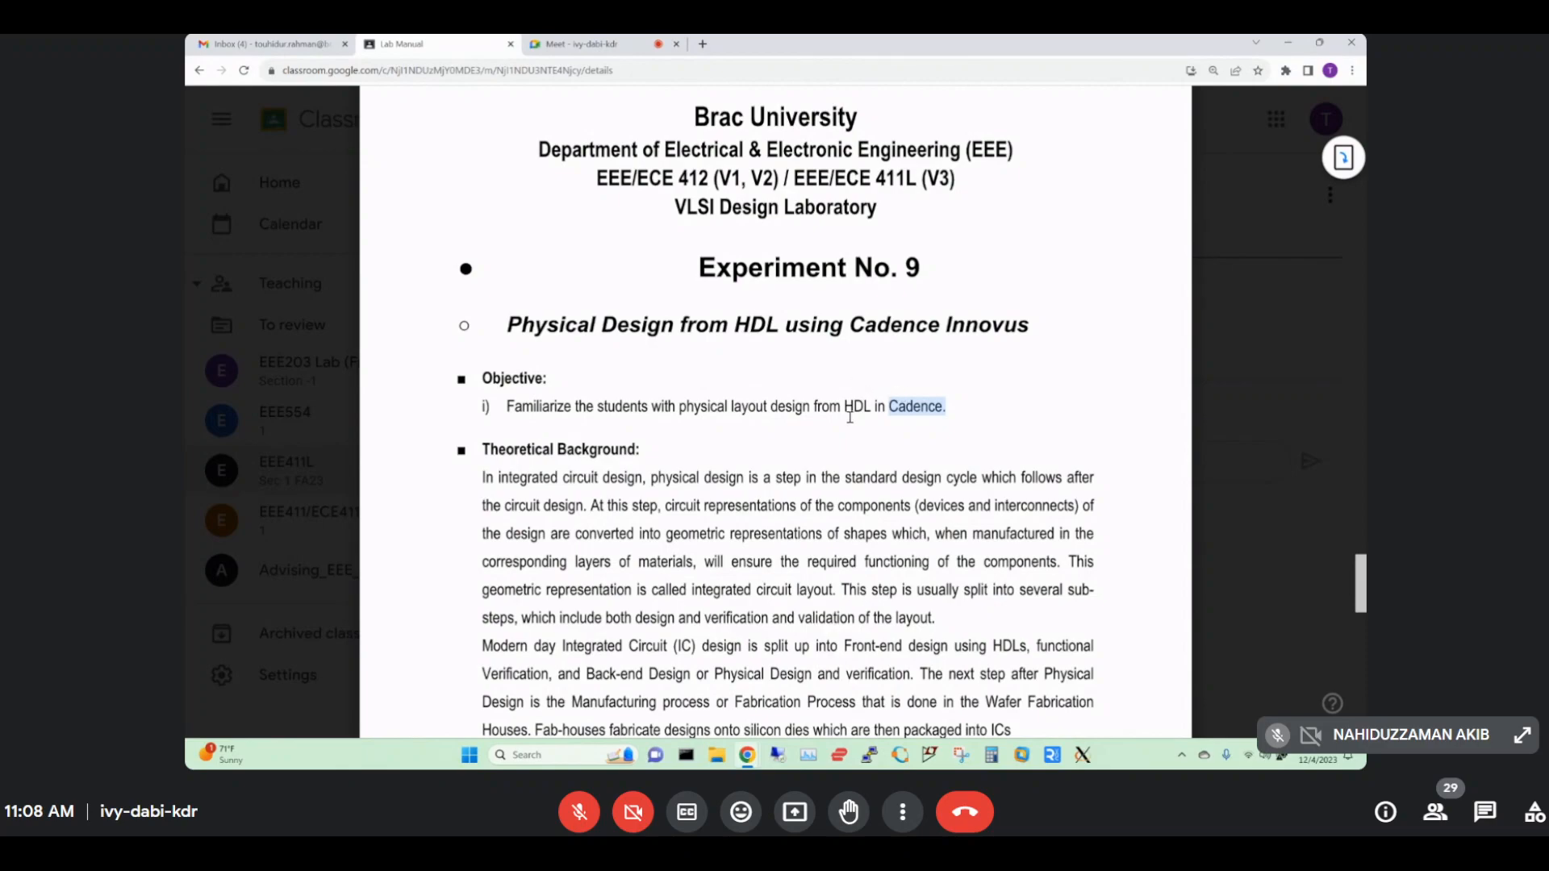
double_click(761, 327)
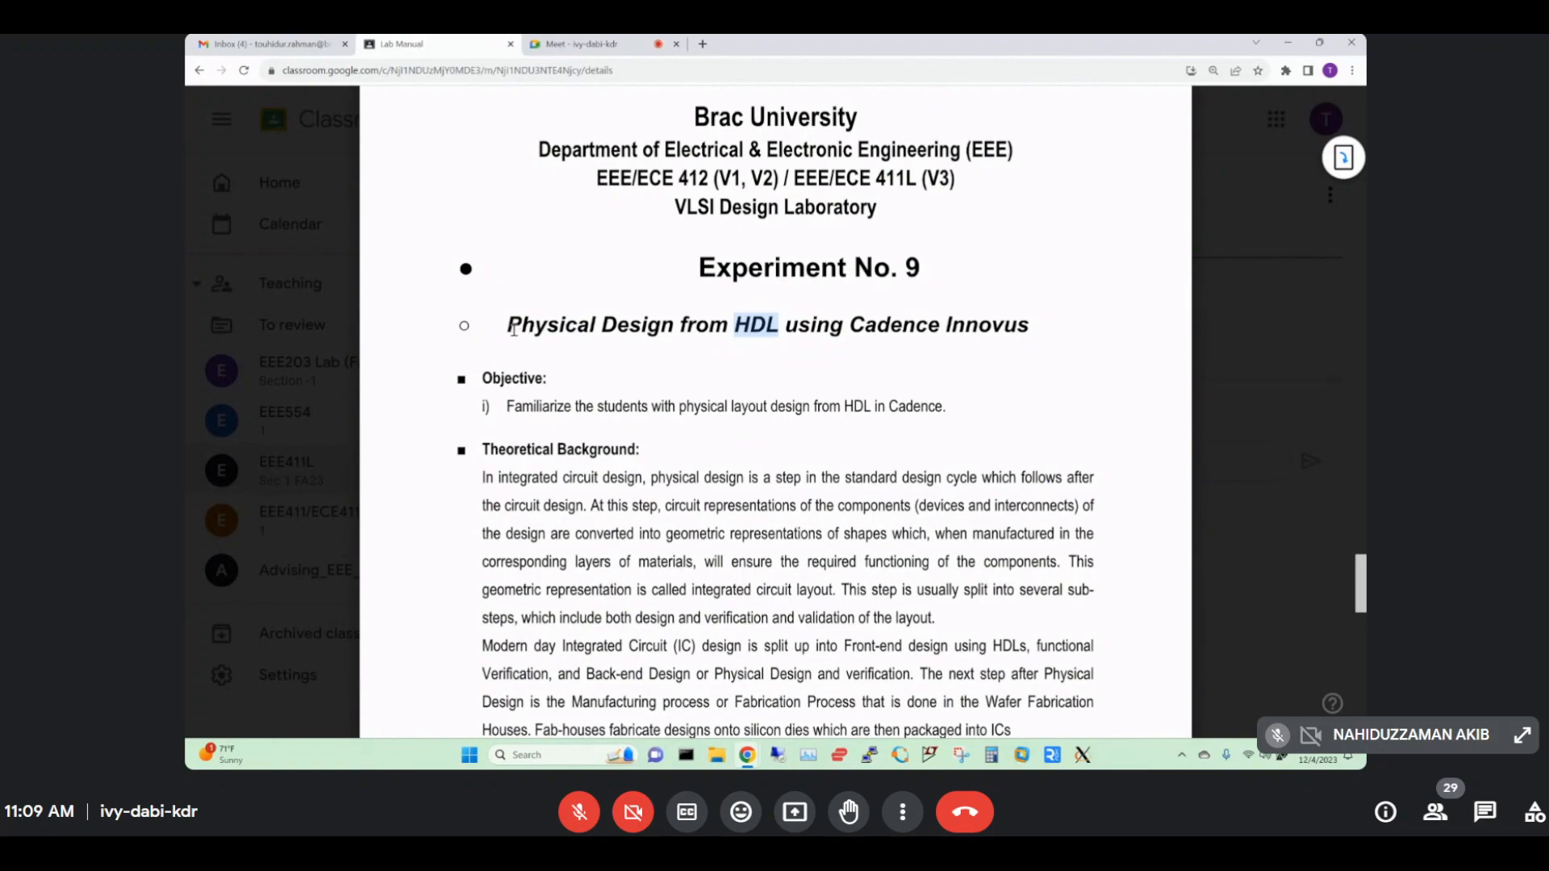
drag(508, 325, 1000, 322)
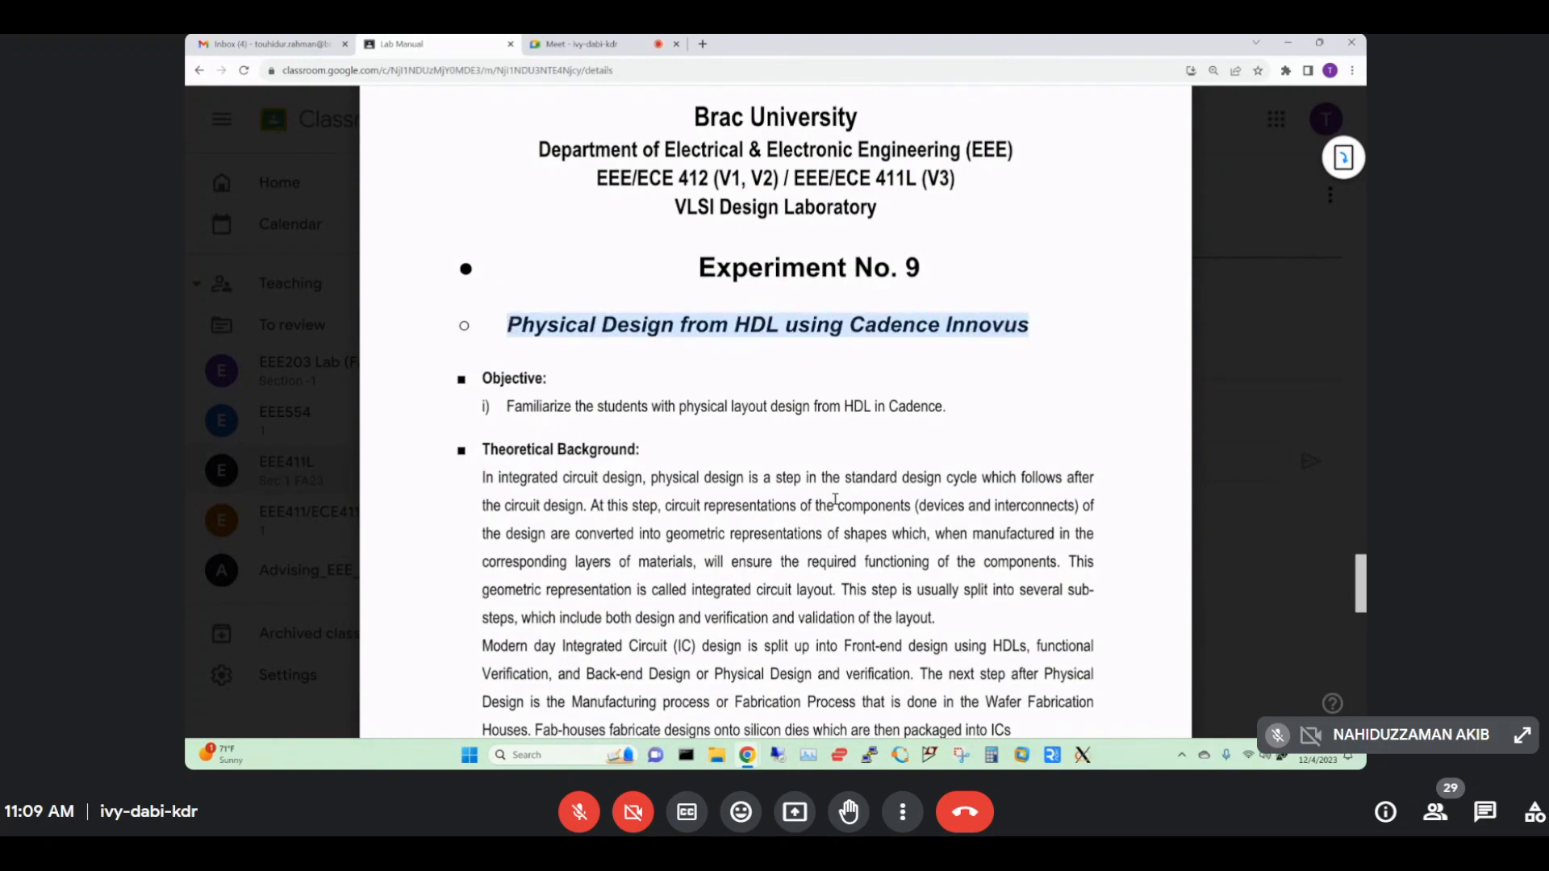
Scroll down to page 111's software requirements and first procedure steps.
scroll(835, 500, down, 1)
drag(483, 409, 804, 489)
scroll(803, 508, down, 10)
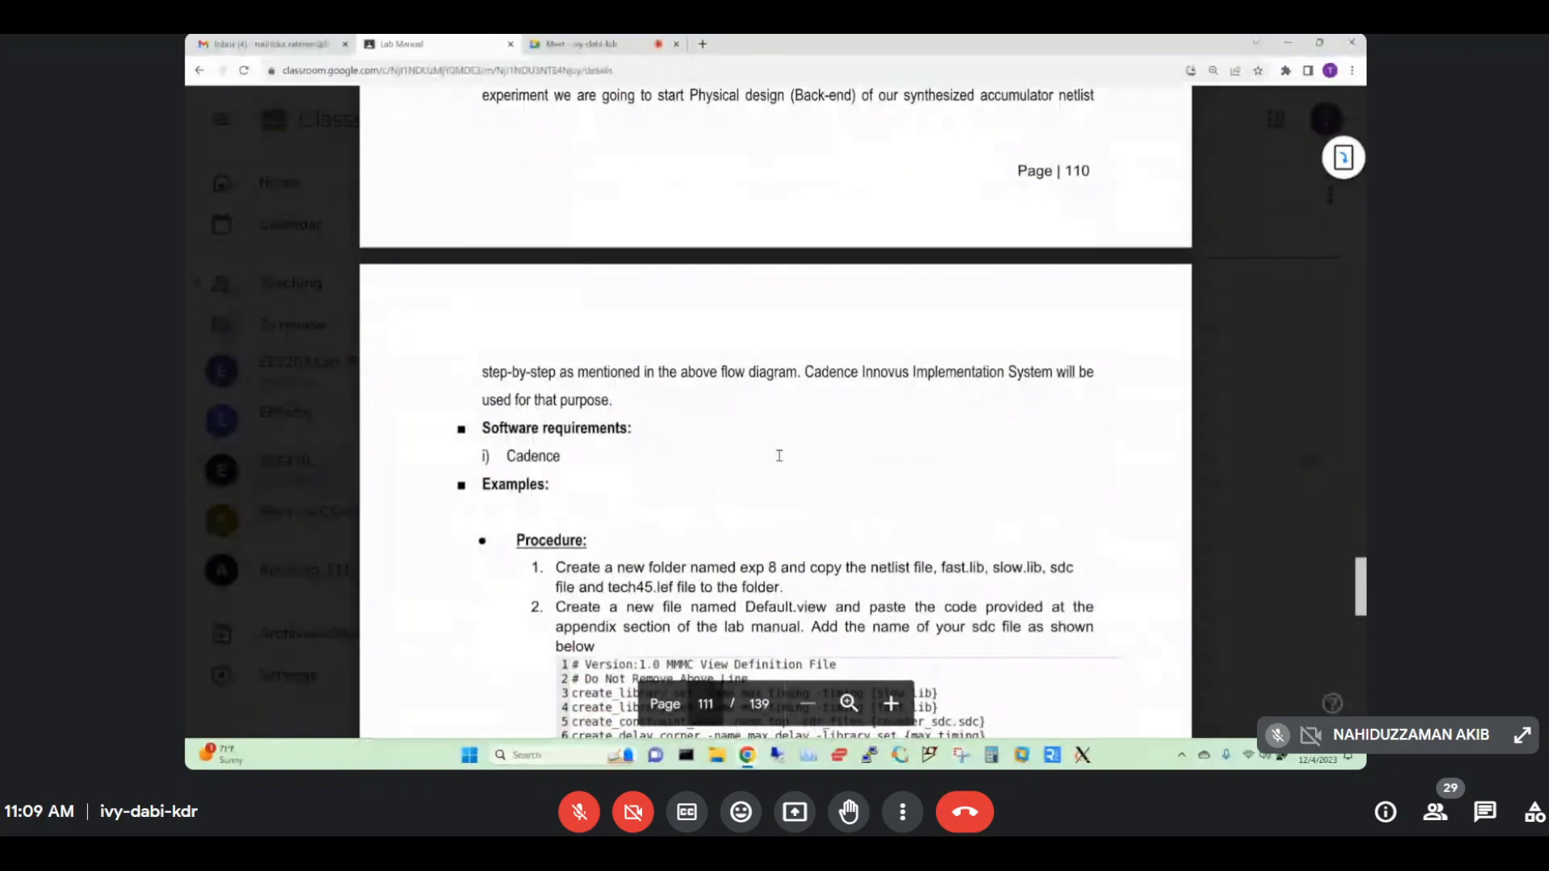
Scroll the lab manual to the MMMC view code listing and terminal steps.
scroll(778, 454, down, 4)
scroll(779, 456, down, 3)
scroll(779, 456, up, 2)
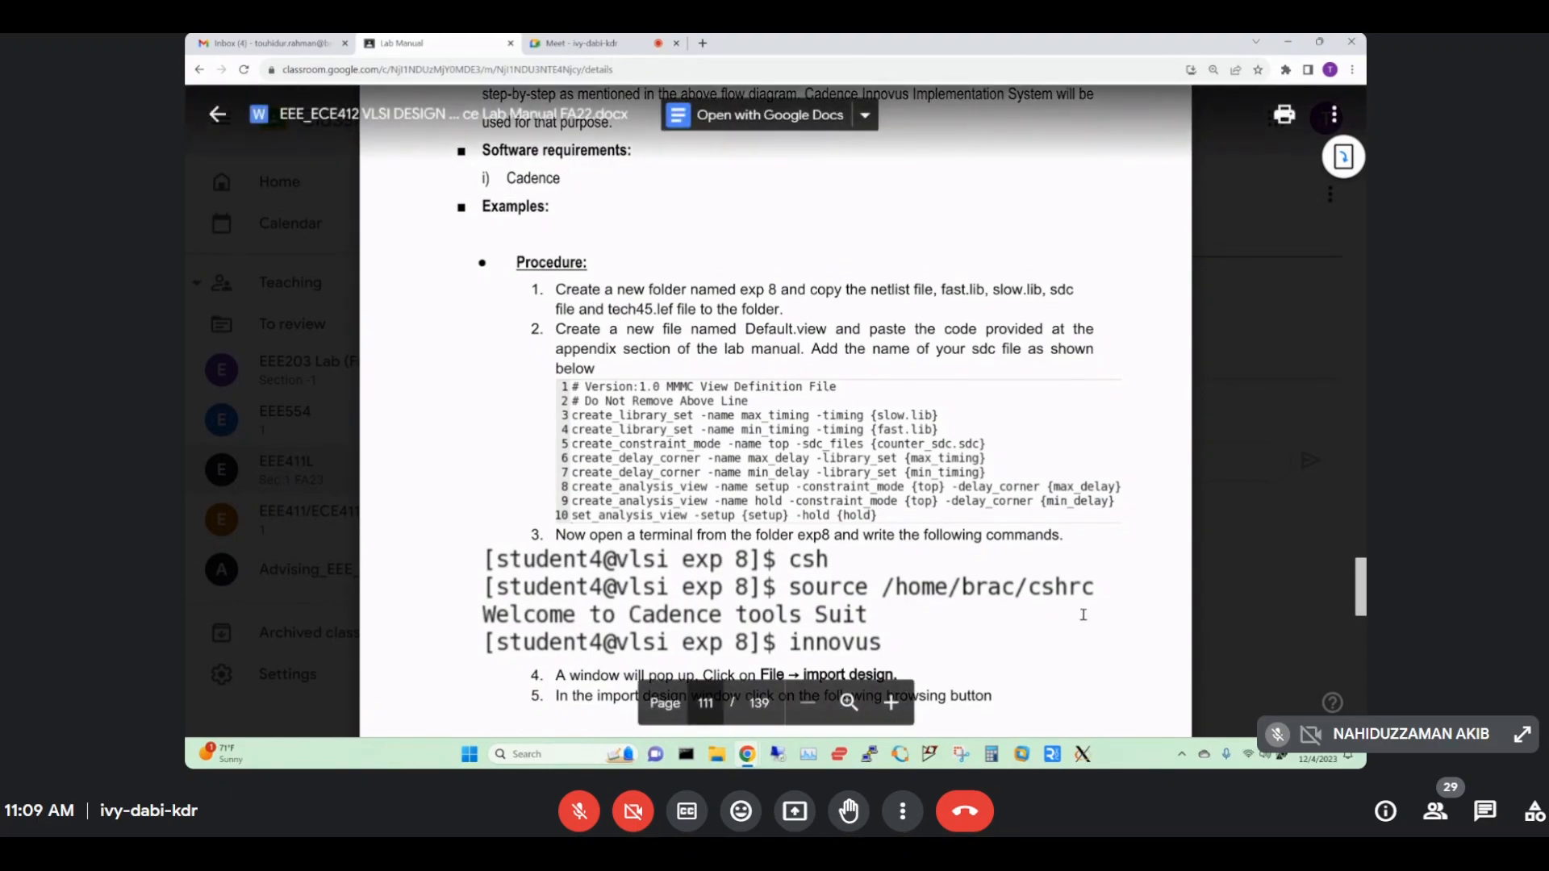
Start Xming and connect PuTTY using the saved vlsi_lab session.
click(1086, 756)
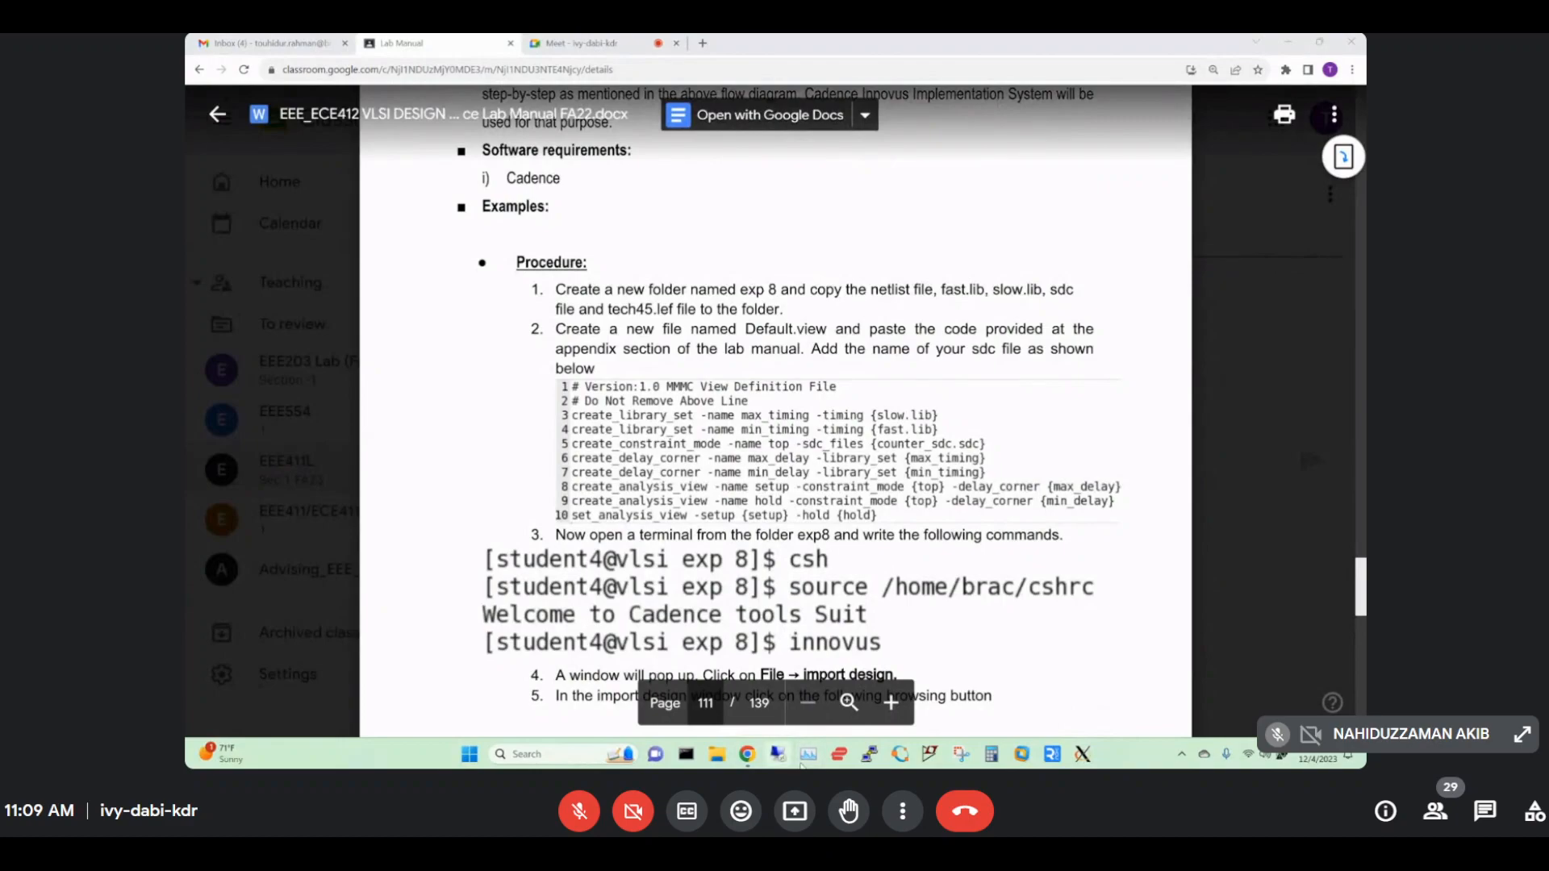
click(868, 755)
double_click(748, 430)
Log in to the lab server with the lab username and account password.
drag(422, 100, 632, 194)
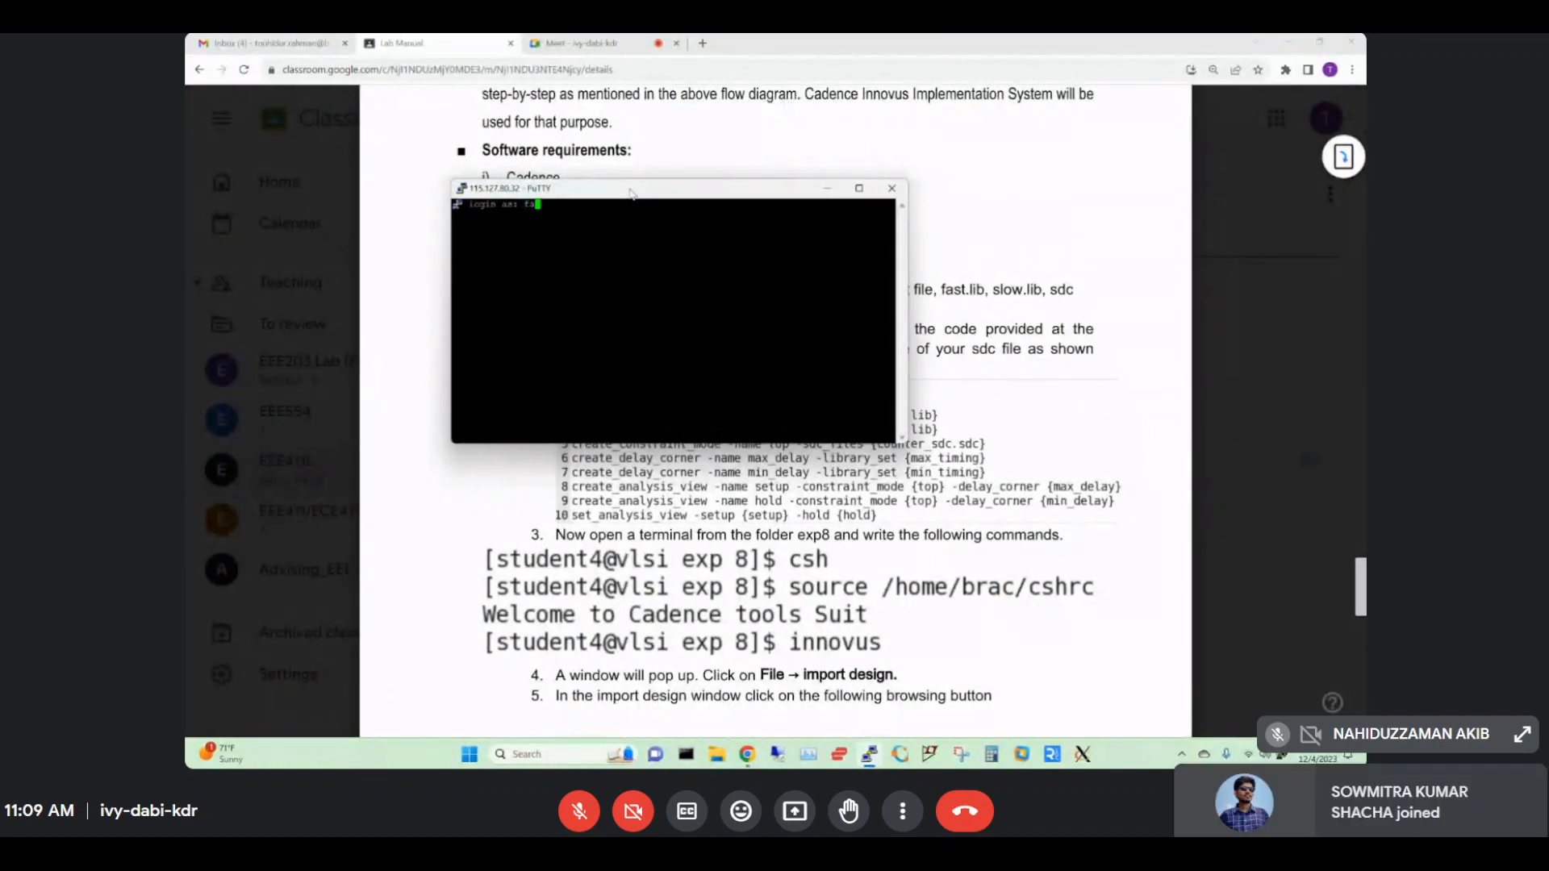
key(Return)
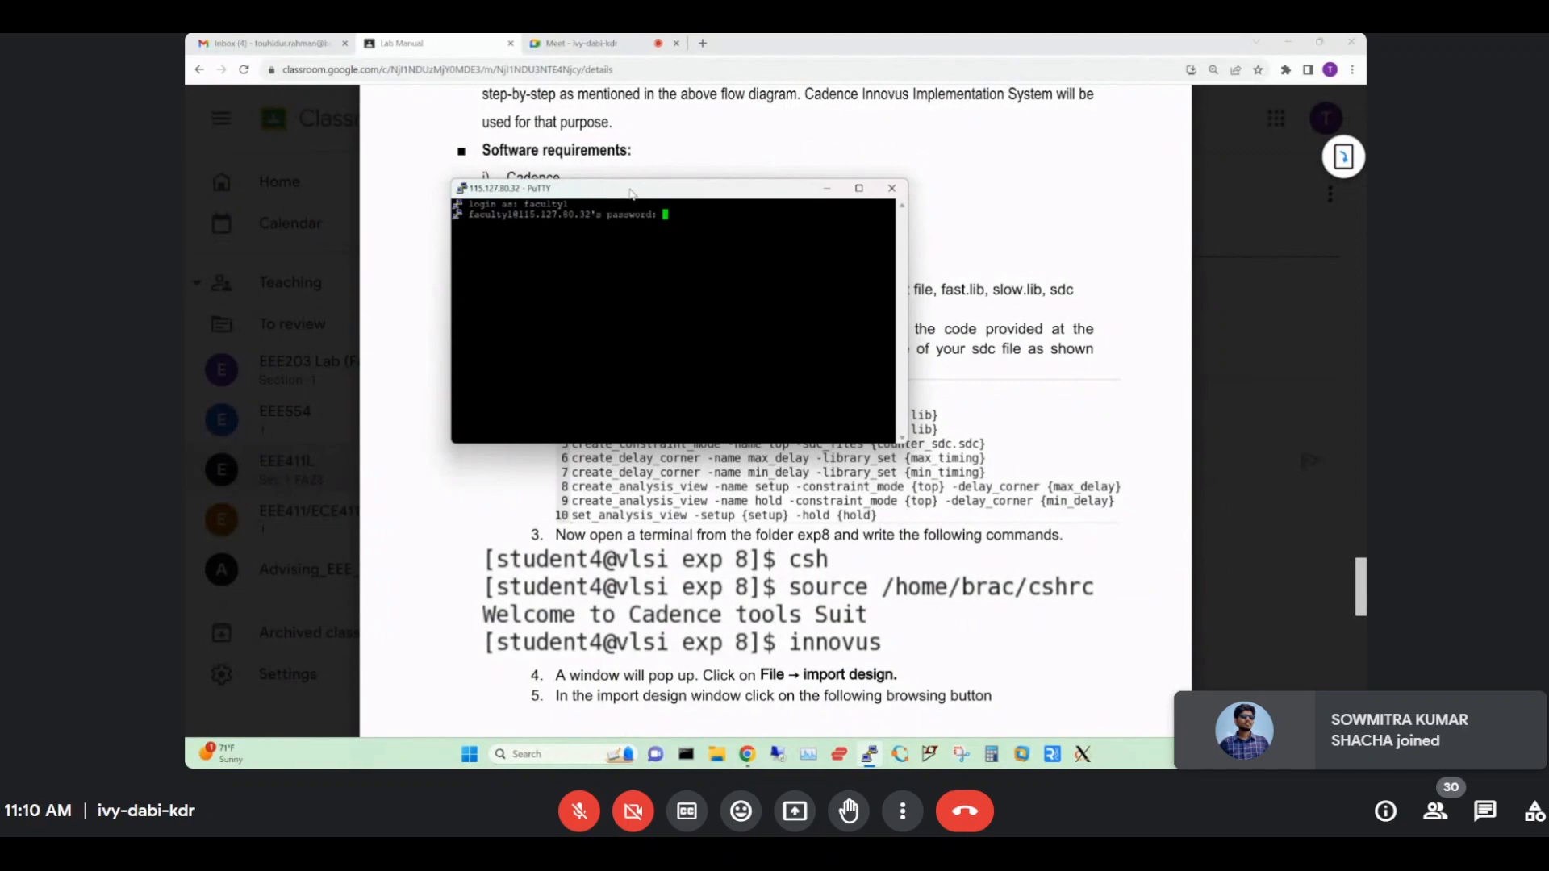
key(Return)
Recall an earlier command from history and run nautilus to open the file browser.
text(cp /home/brac/constraints_top.g .)
key(Up)
key(Up)
key(Up)
key(Up)
key(Up)
key(Up)
key(Up)
key(Up)
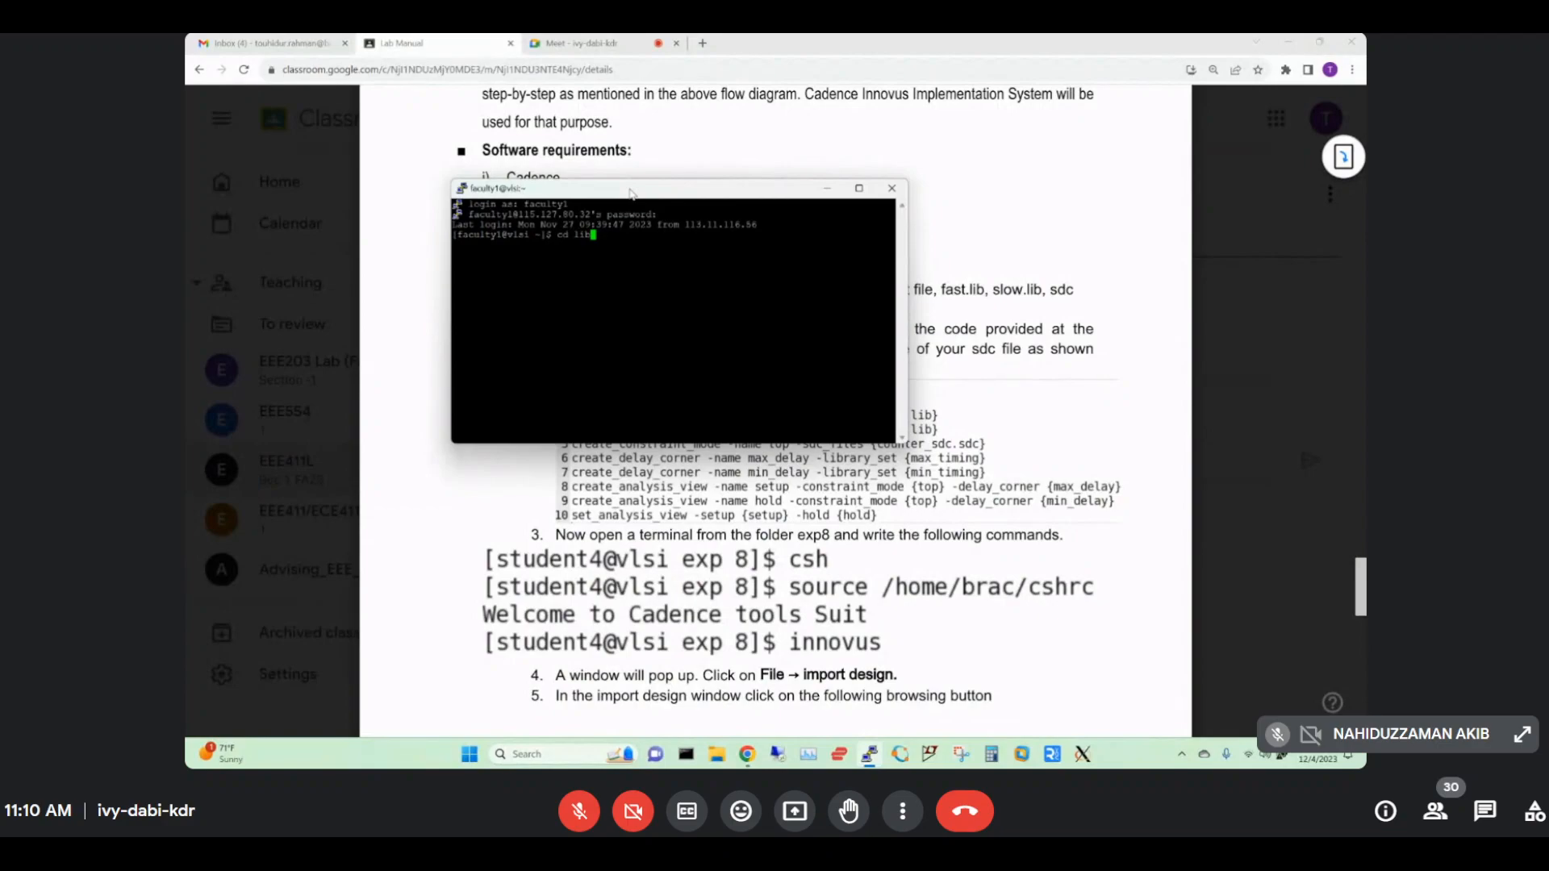
key(Up)
key(Up)
key(Up)
key(Up)
key(Up)
key(Up)
key(Up)
key(Up)
key(Up)
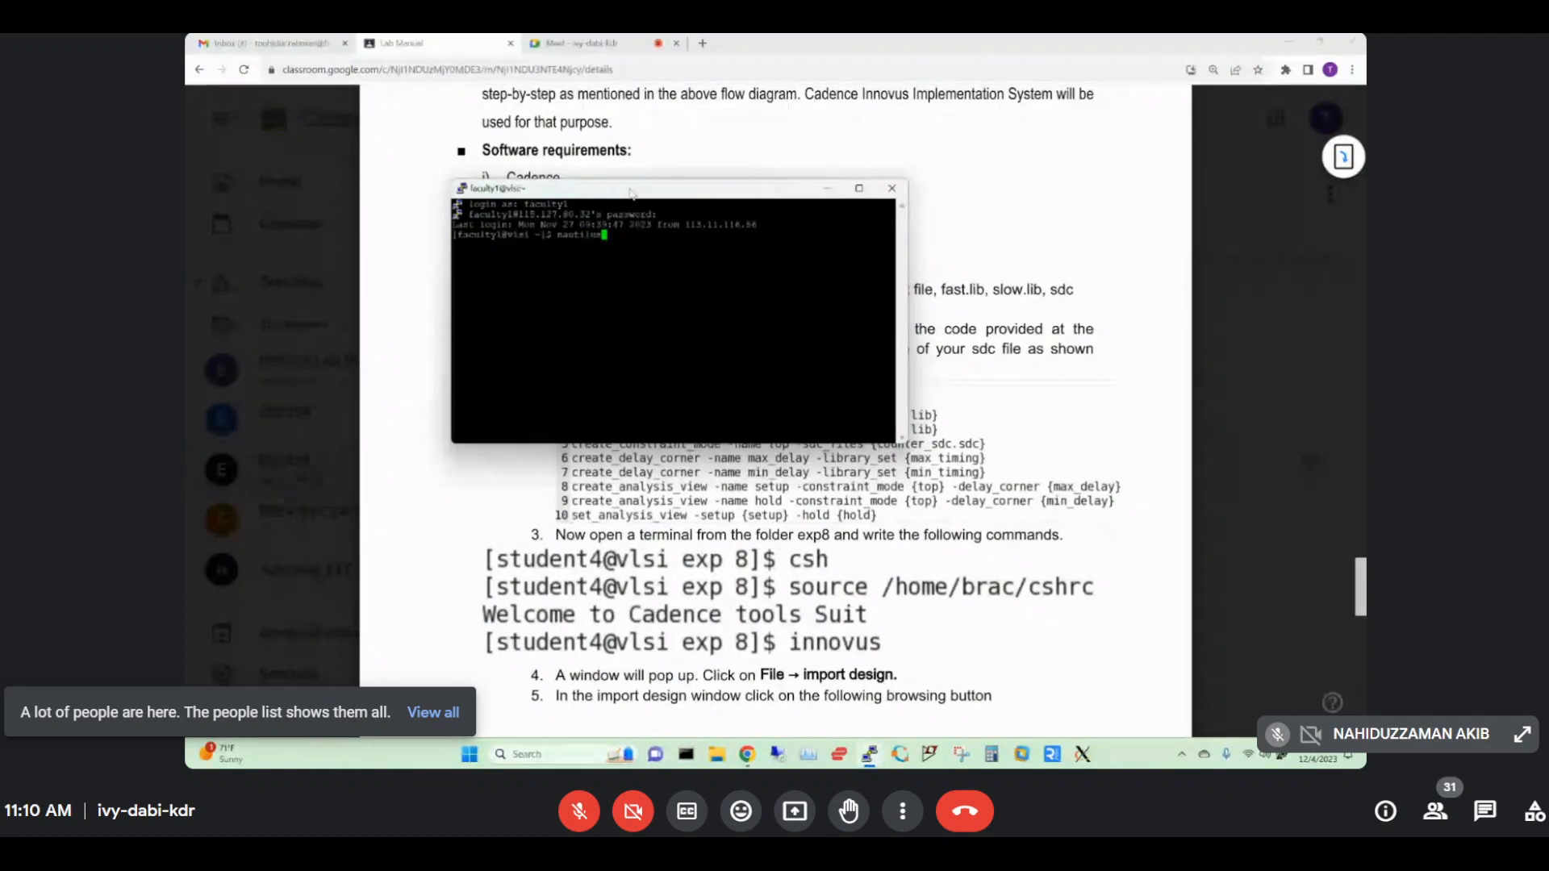
key(Return)
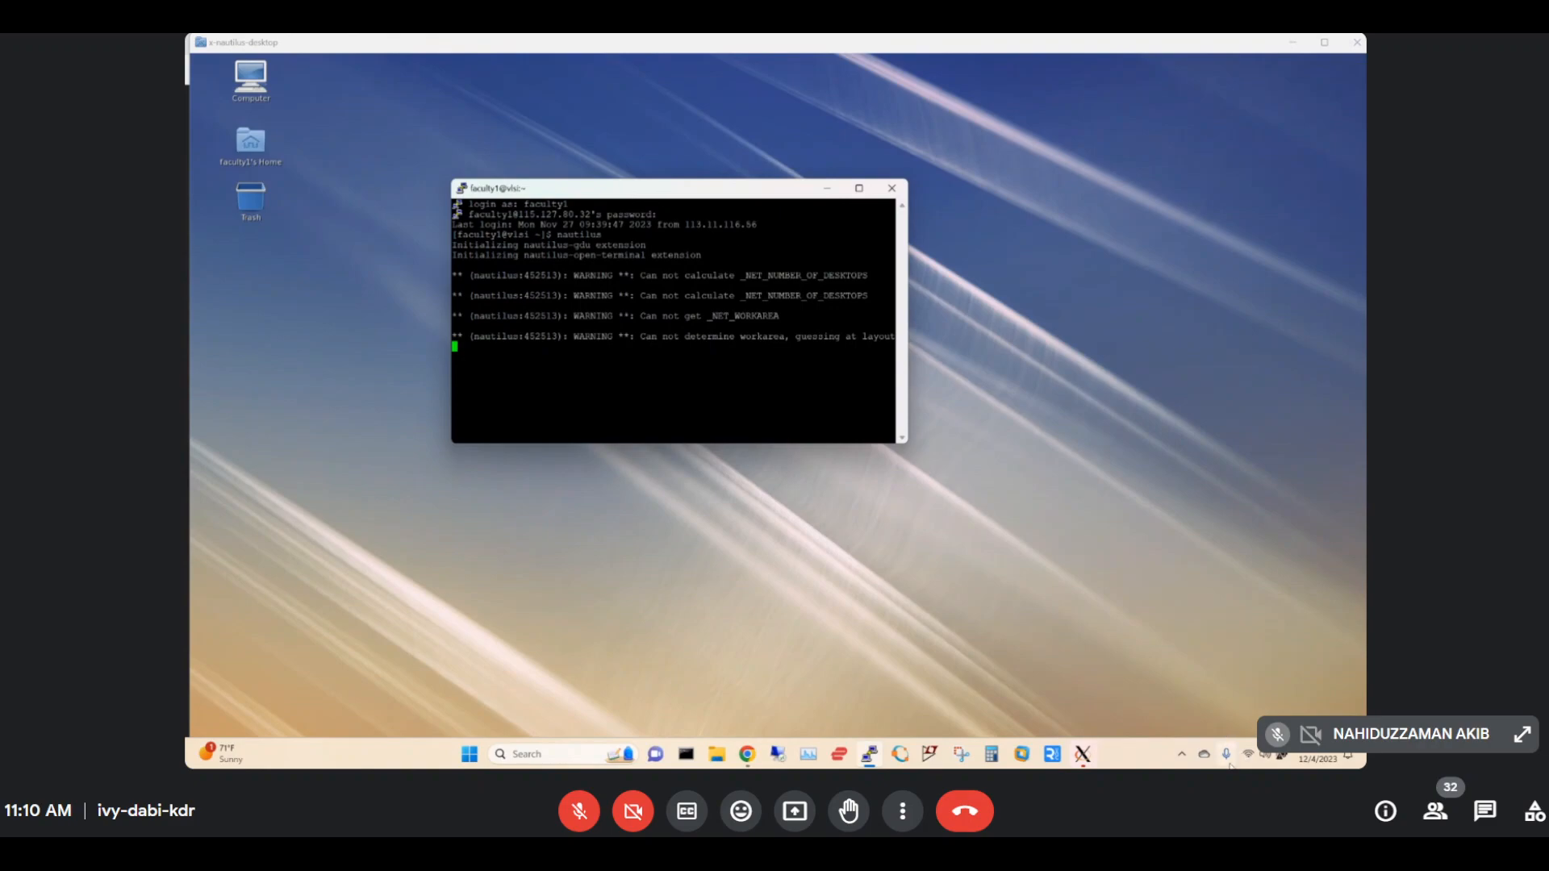
In the lab manual's step 1, highlight 'exp 8', 'netlist file' and 'fast.lib'.
mouse_move(1086, 758)
click(1011, 688)
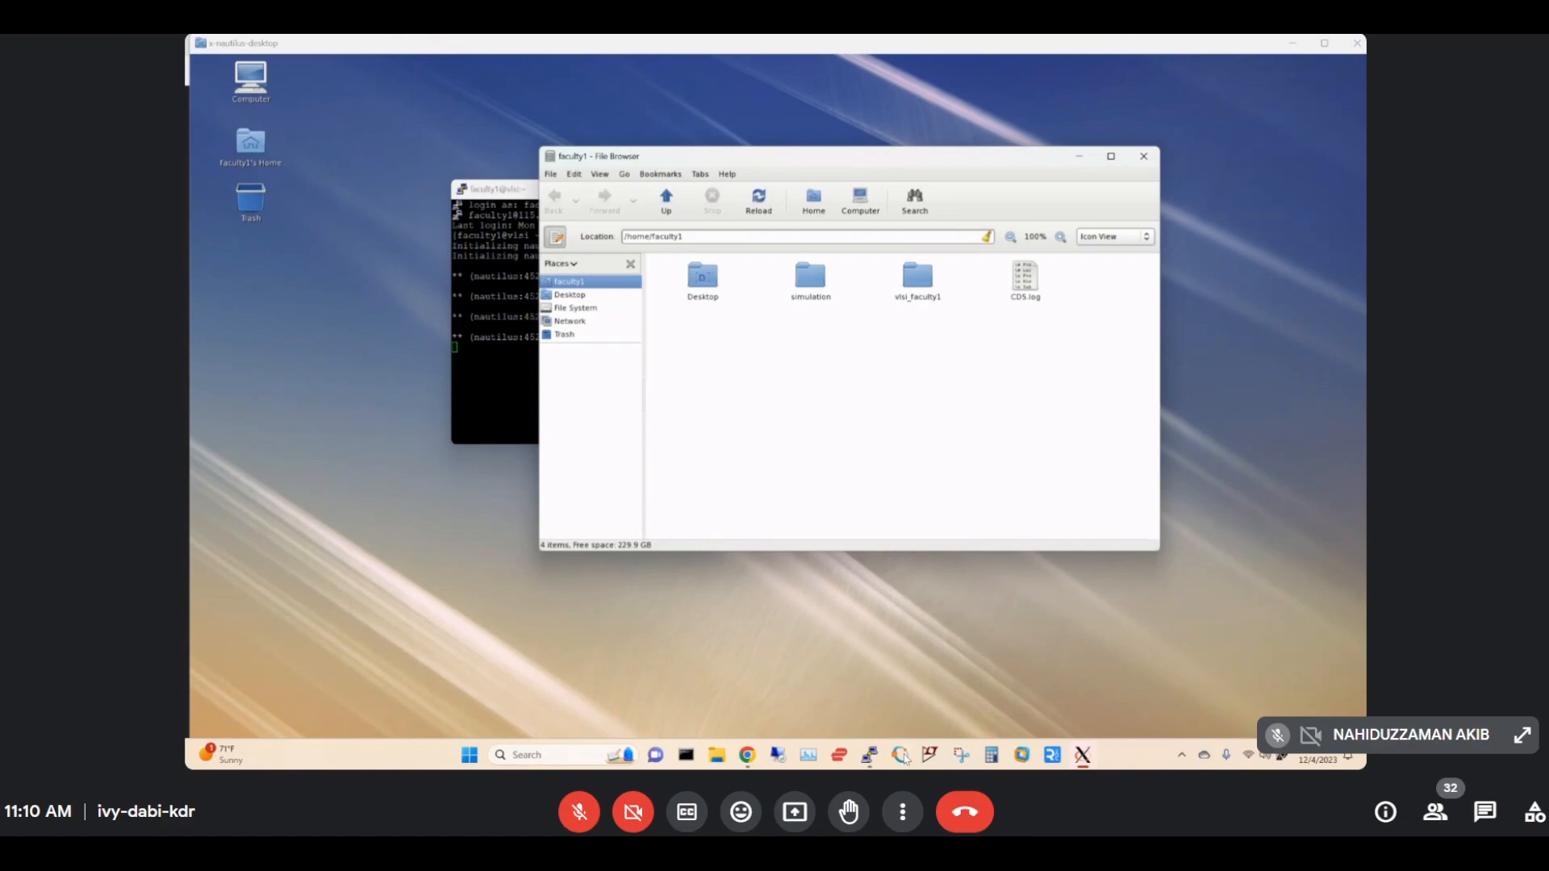
mouse_move(758, 759)
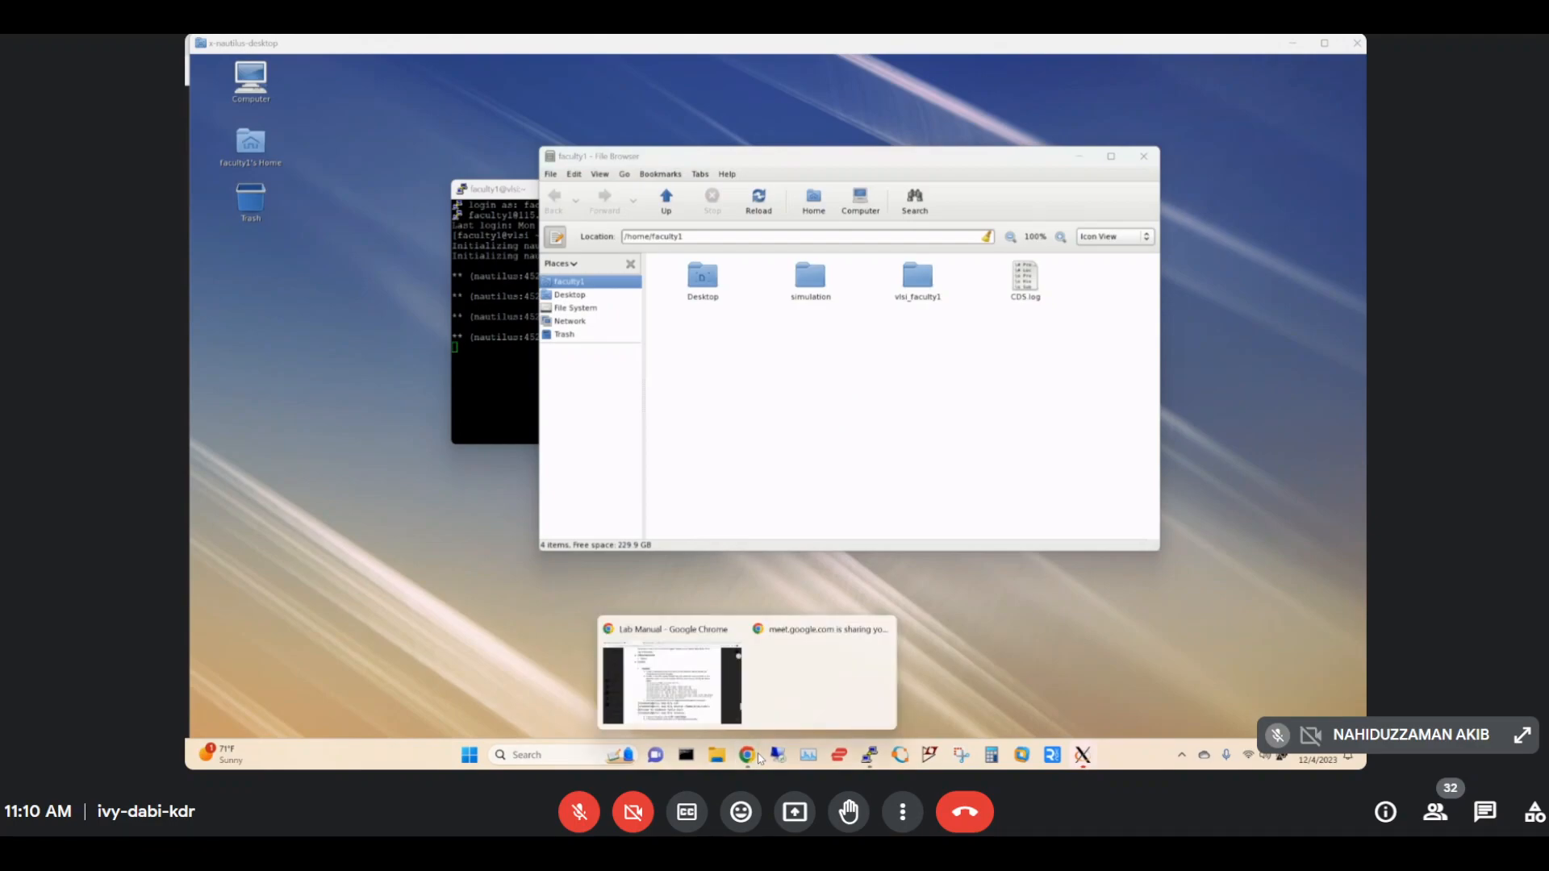
click(670, 673)
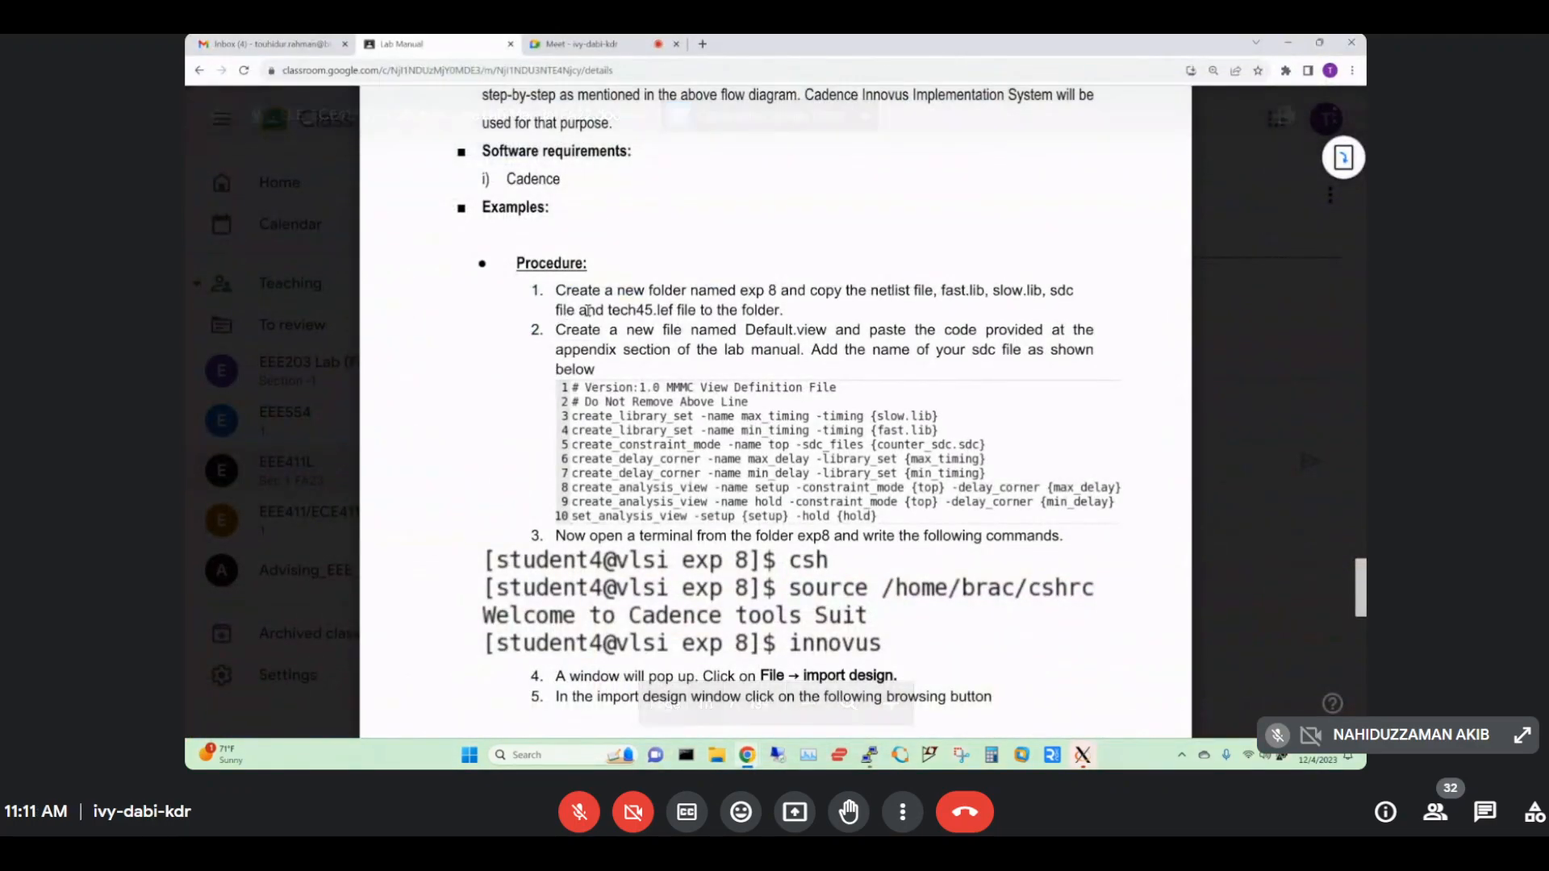
double_click(772, 290)
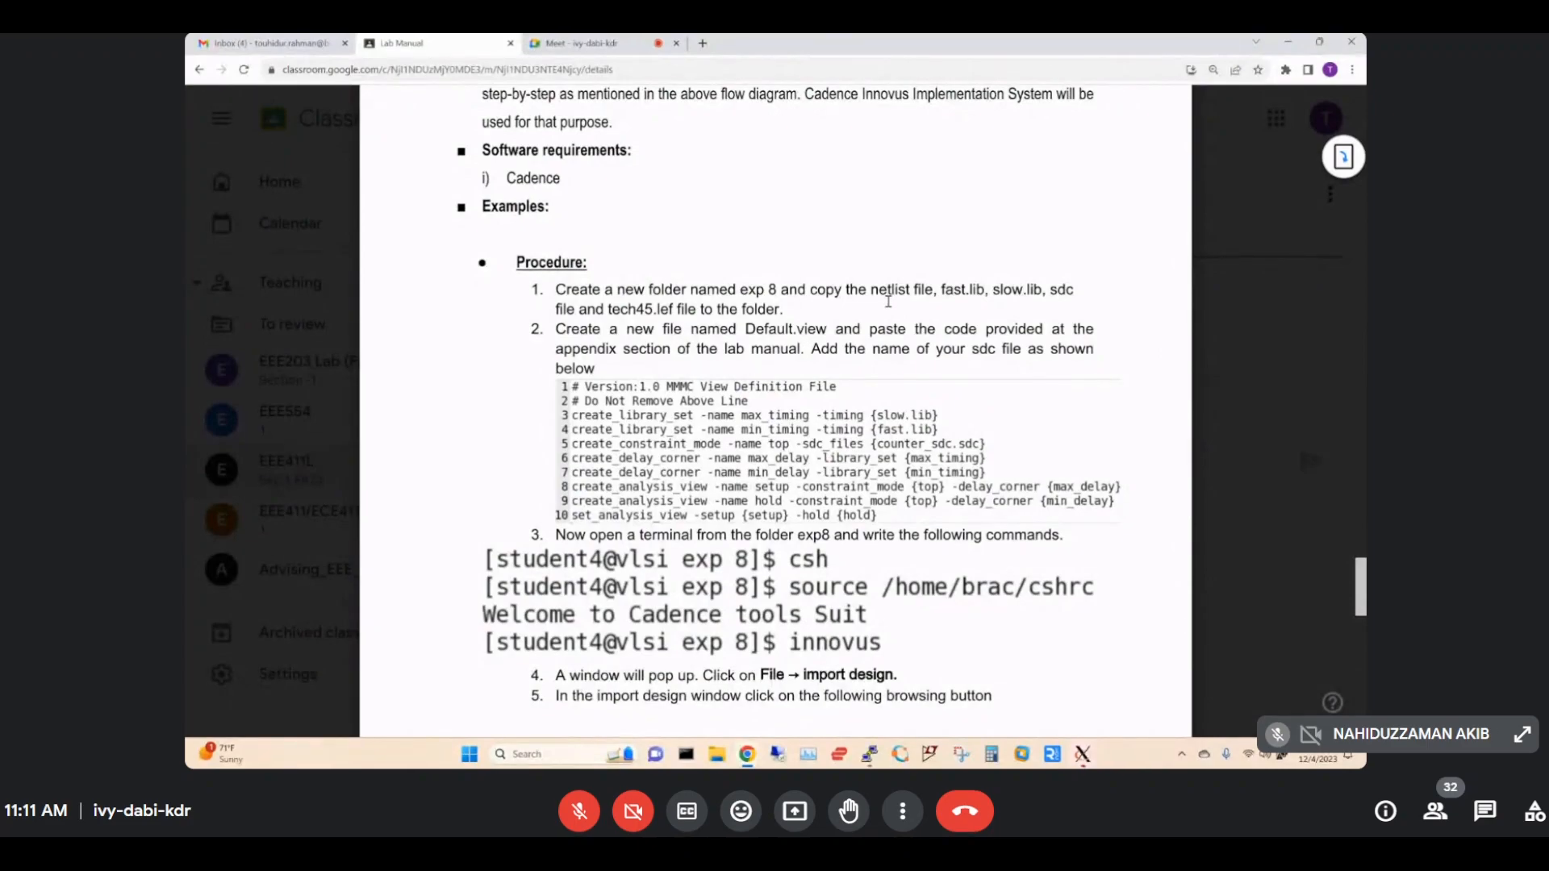
drag(871, 289, 950, 288)
double_click(961, 290)
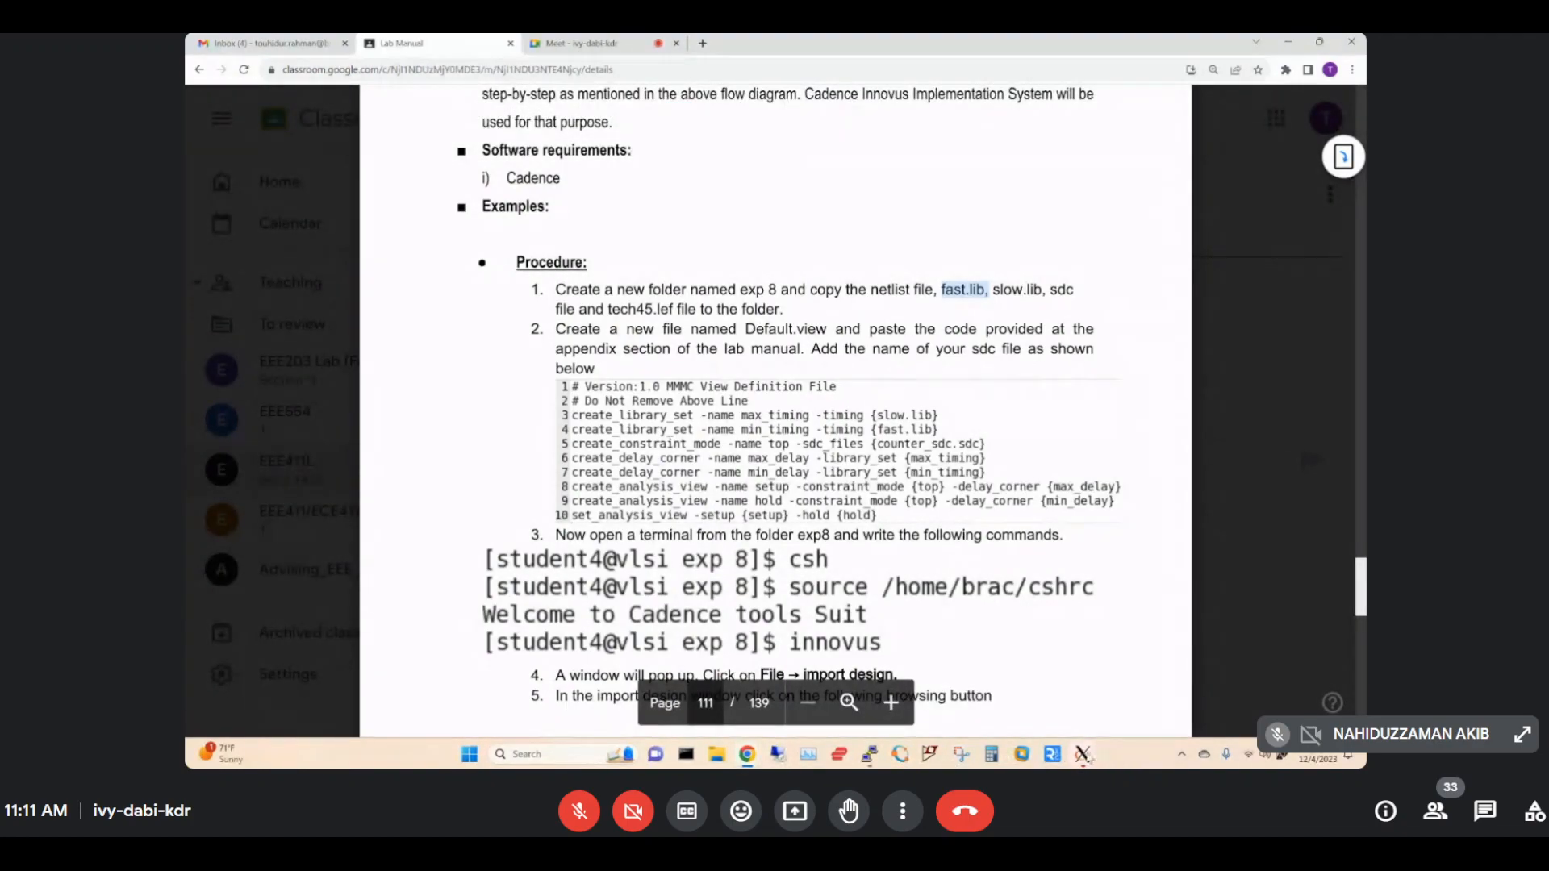
Bring the file browser back and move it below step 1 of the procedure.
mouse_move(1083, 756)
click(1050, 707)
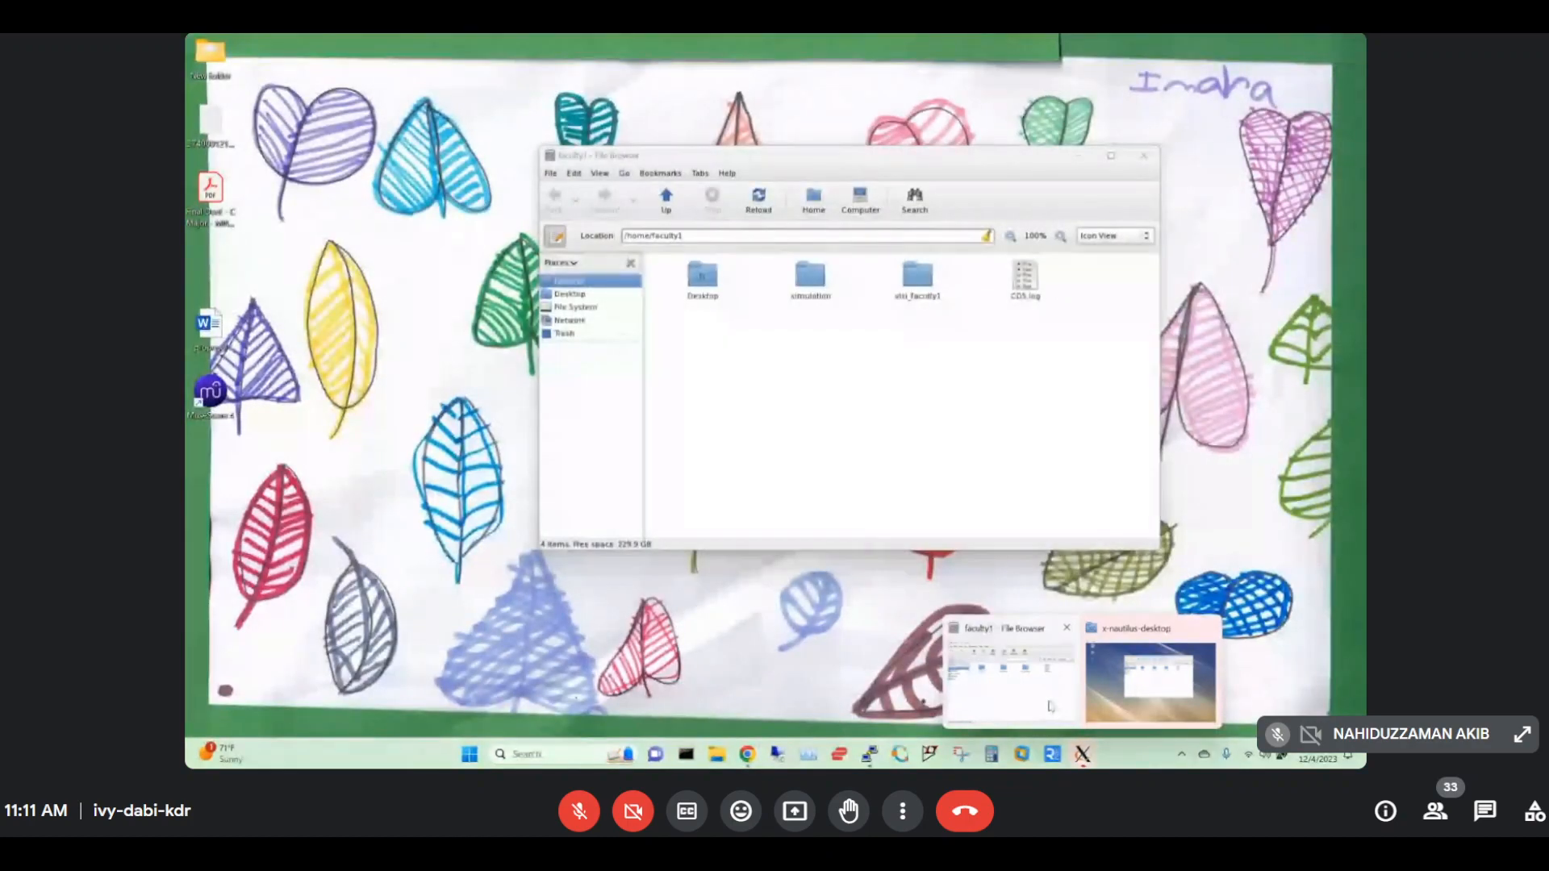
drag(839, 165, 844, 342)
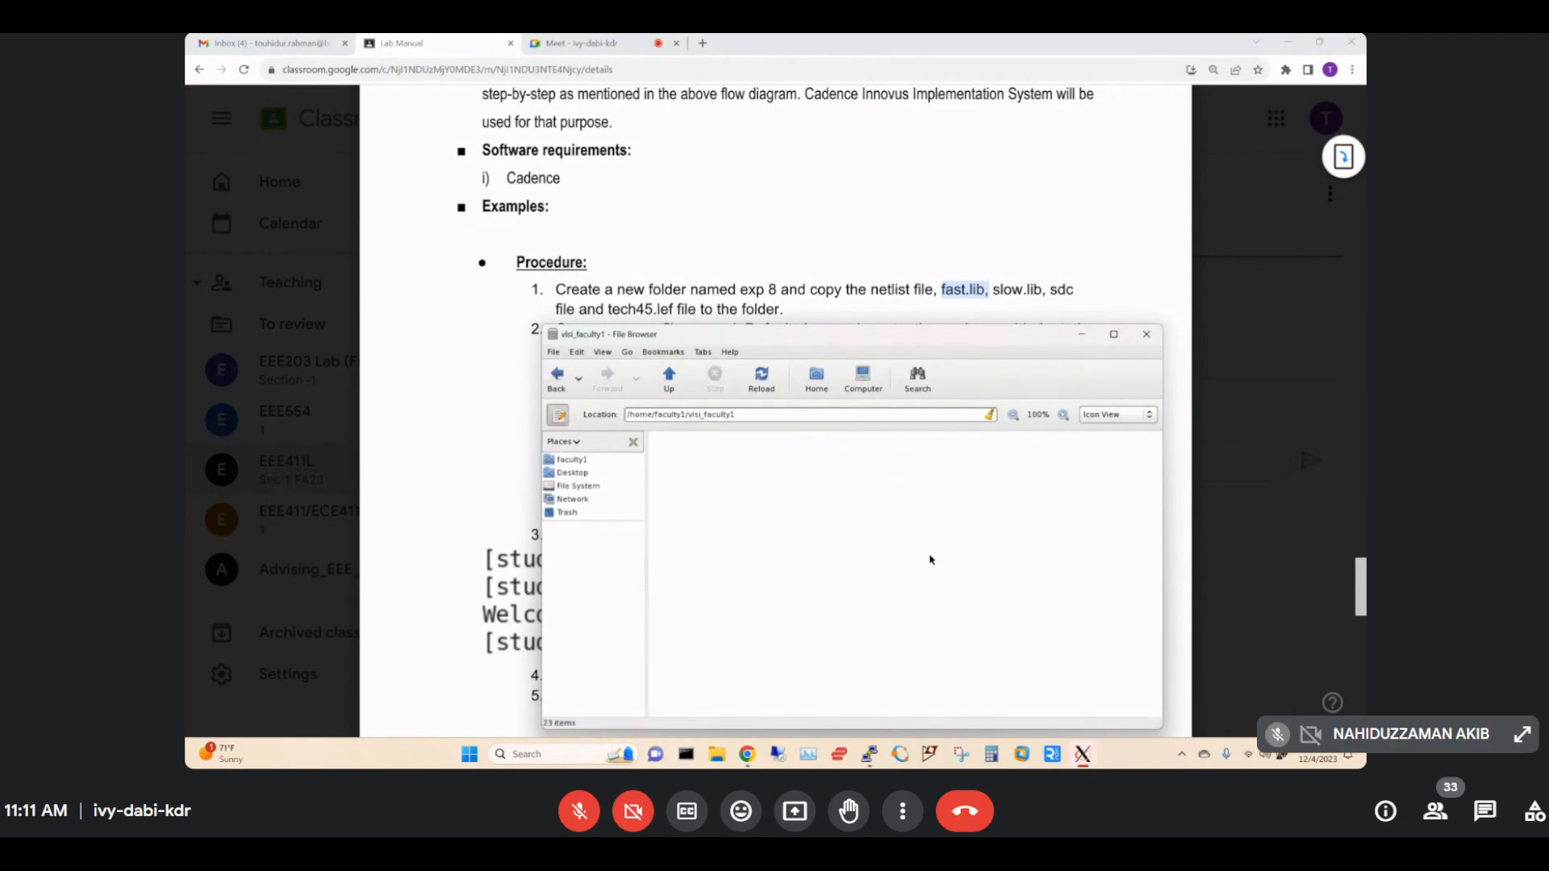
right_click(1101, 476)
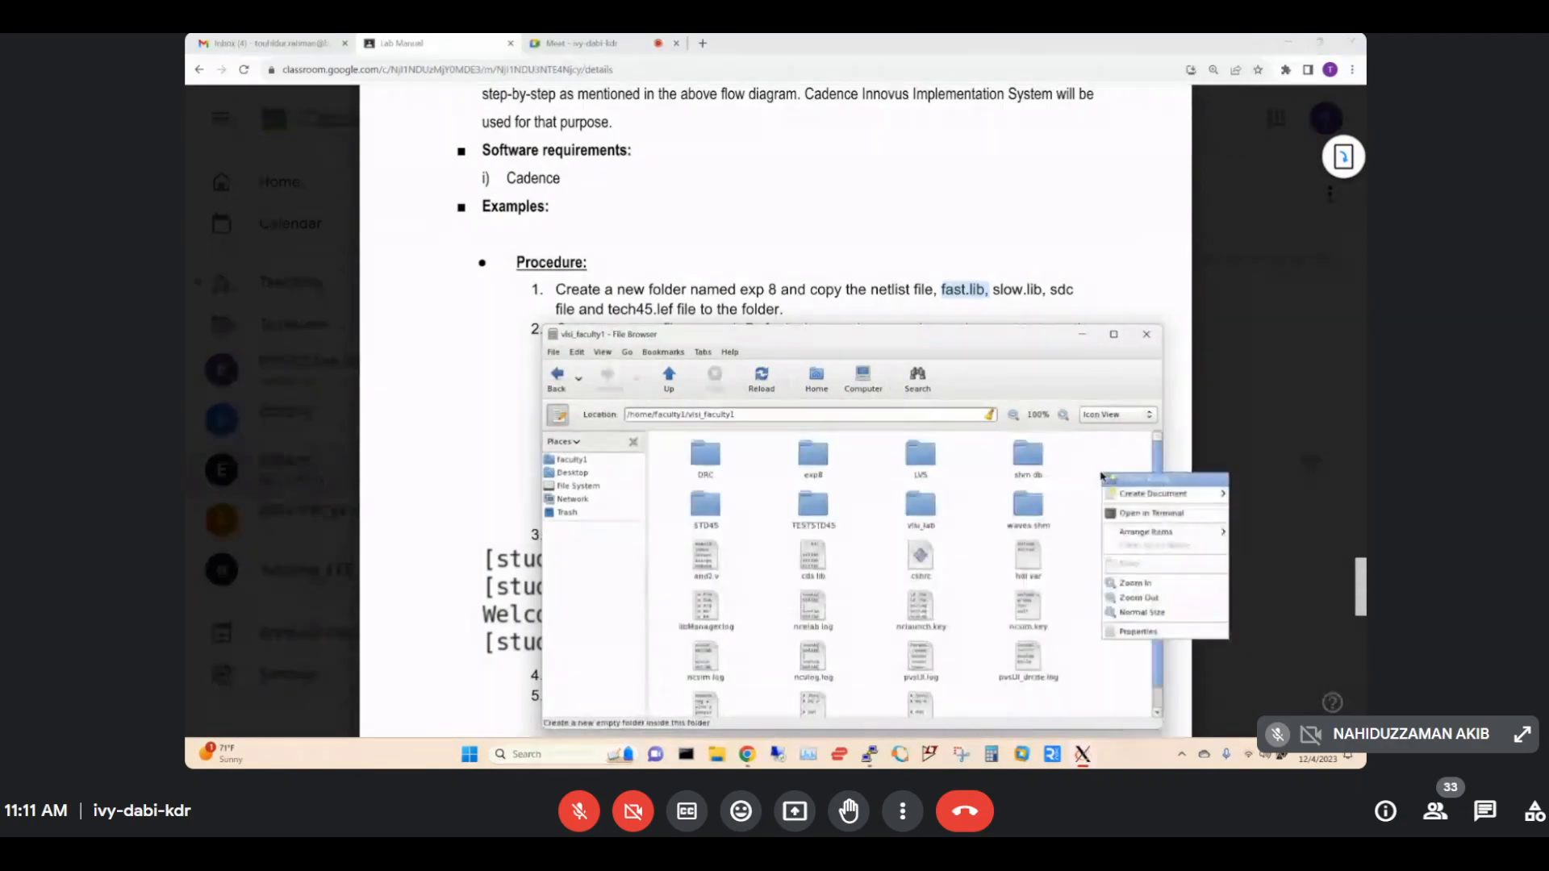
click(1097, 466)
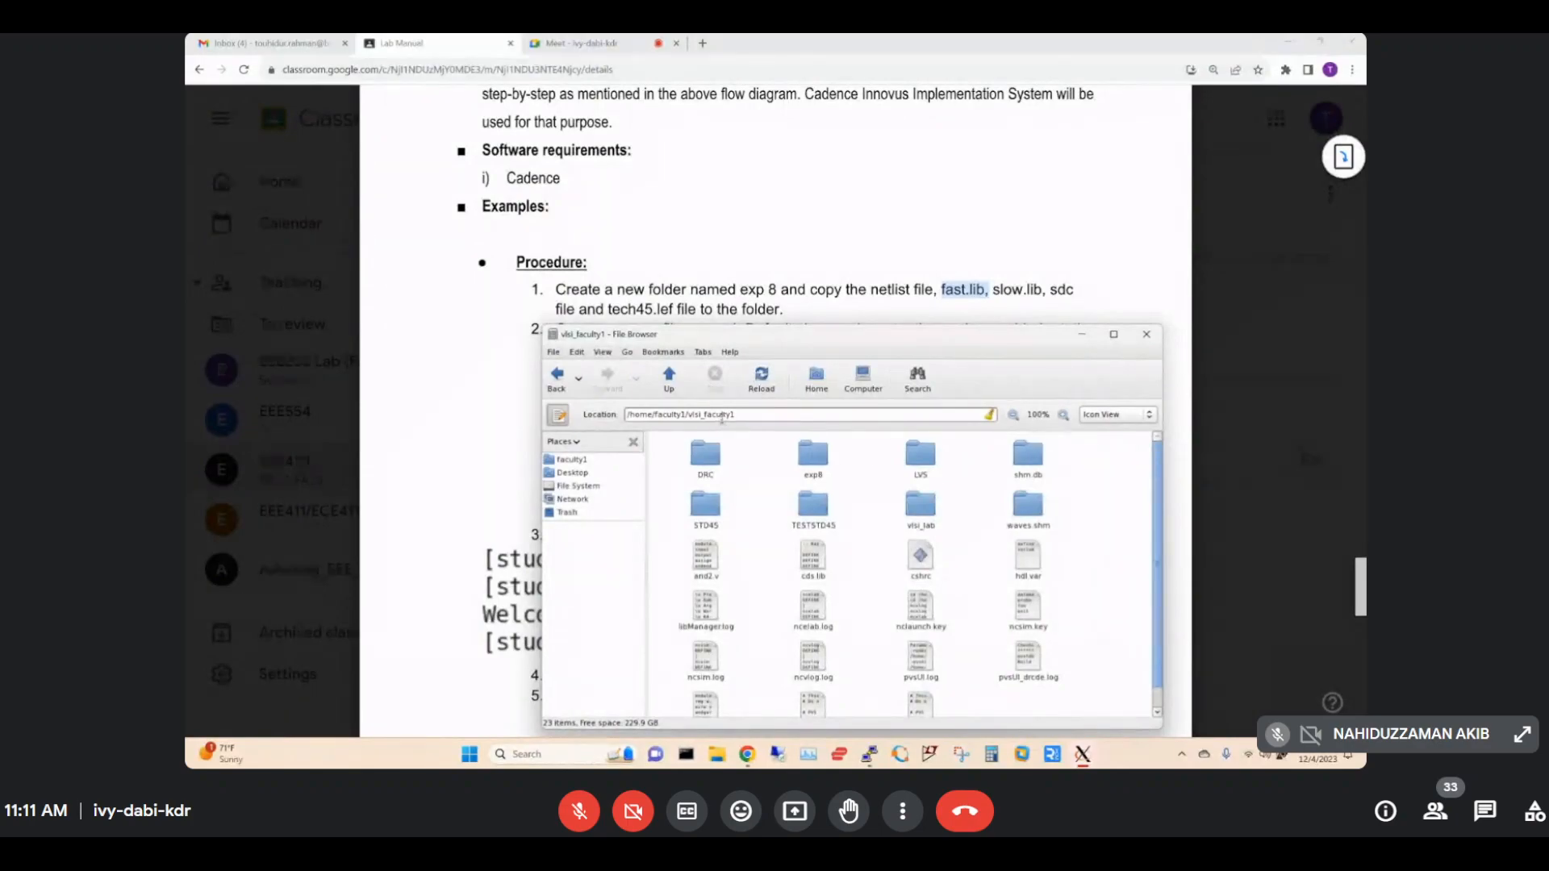
right_click(1073, 464)
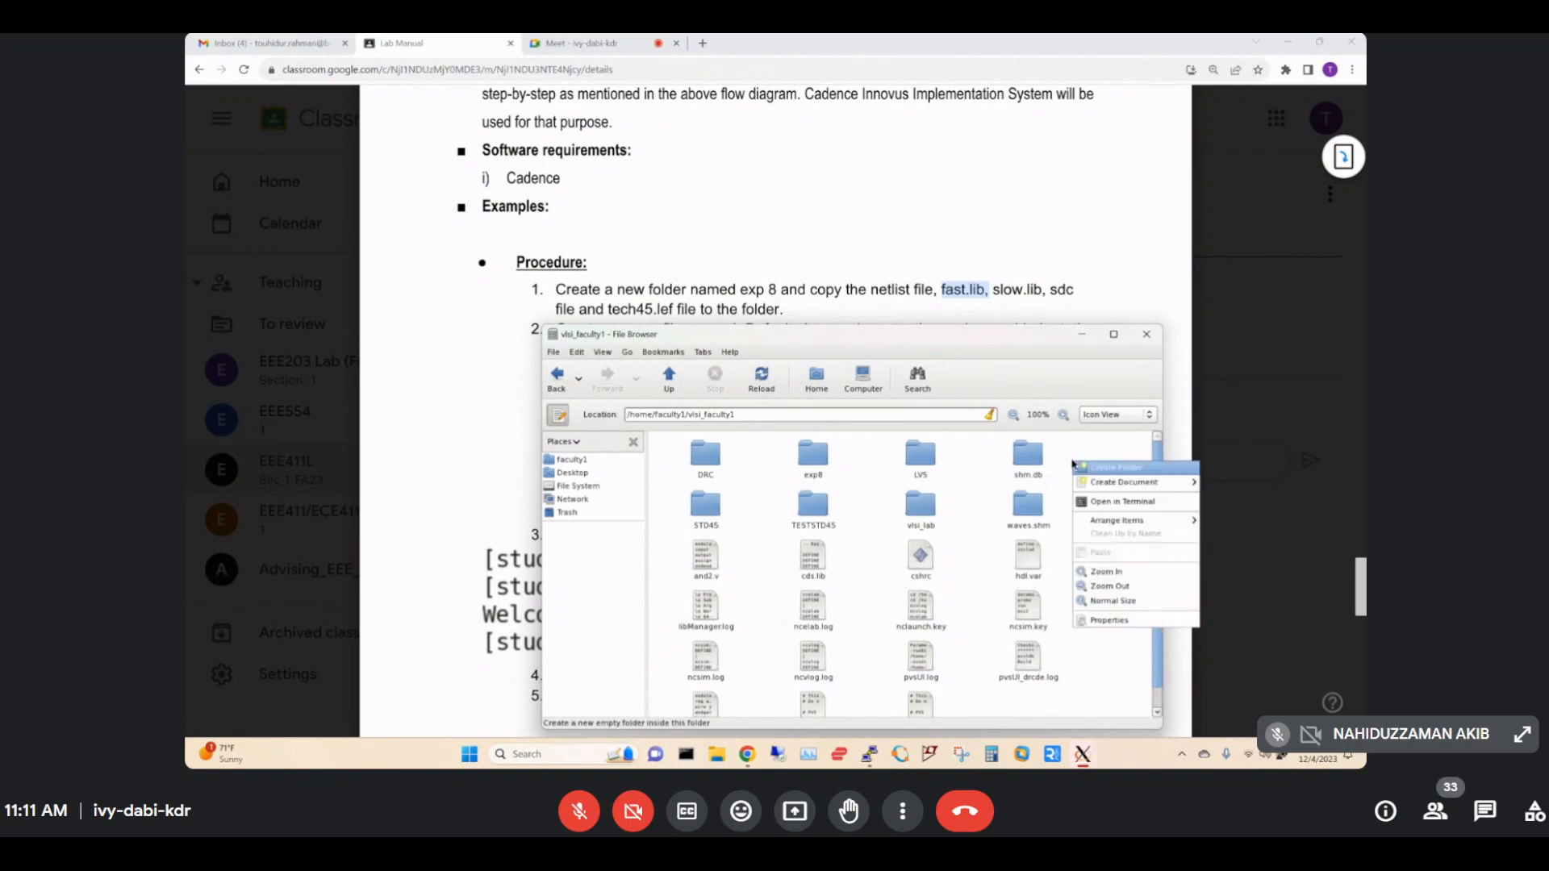
click(1109, 469)
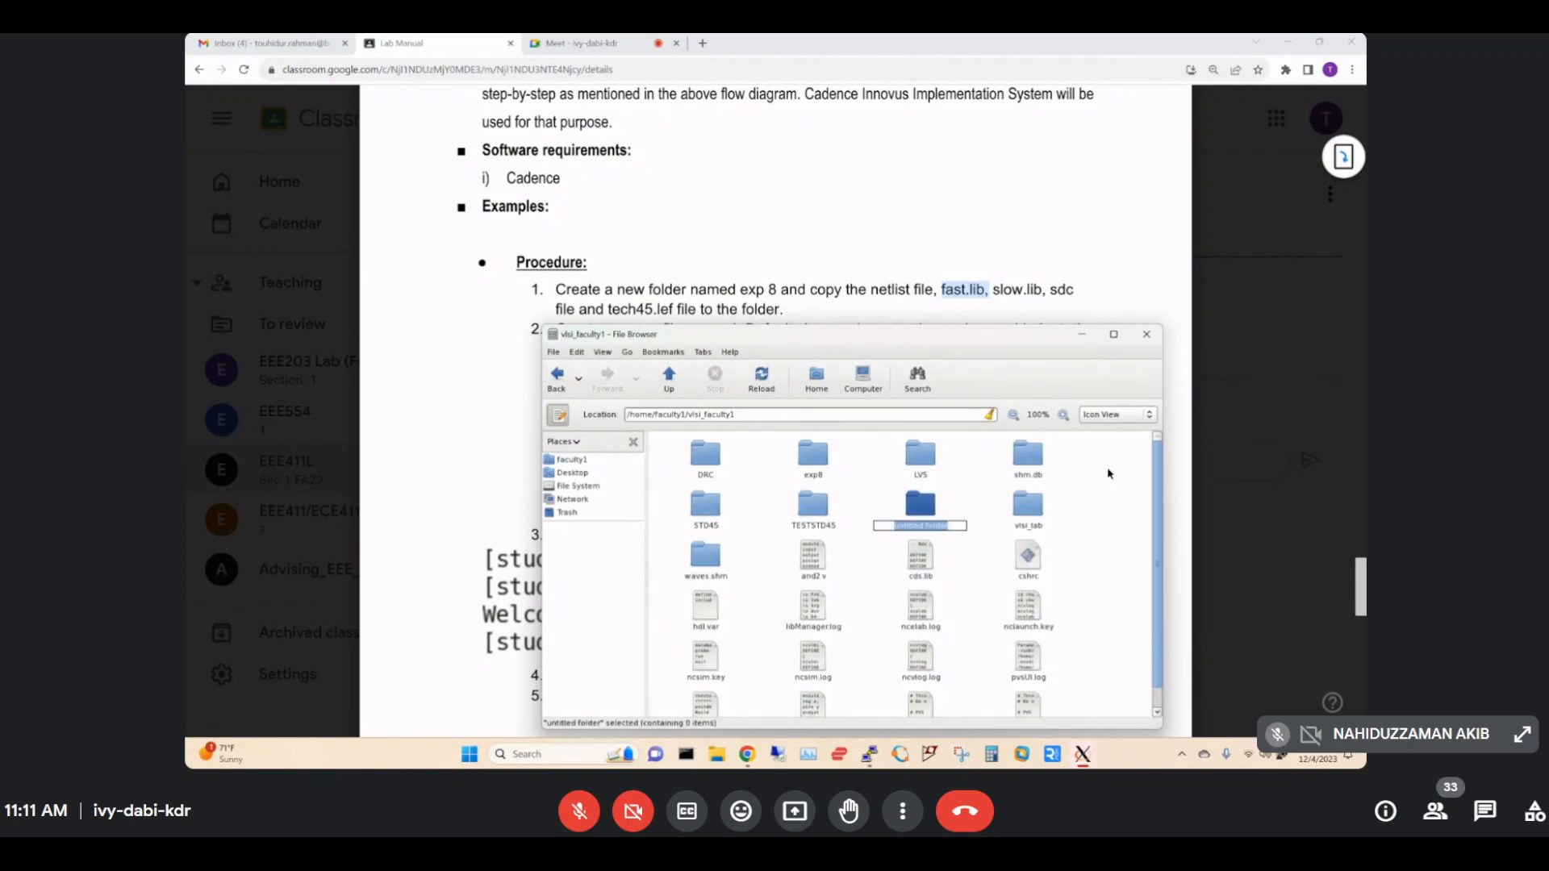
text(exp9)
key(Return)
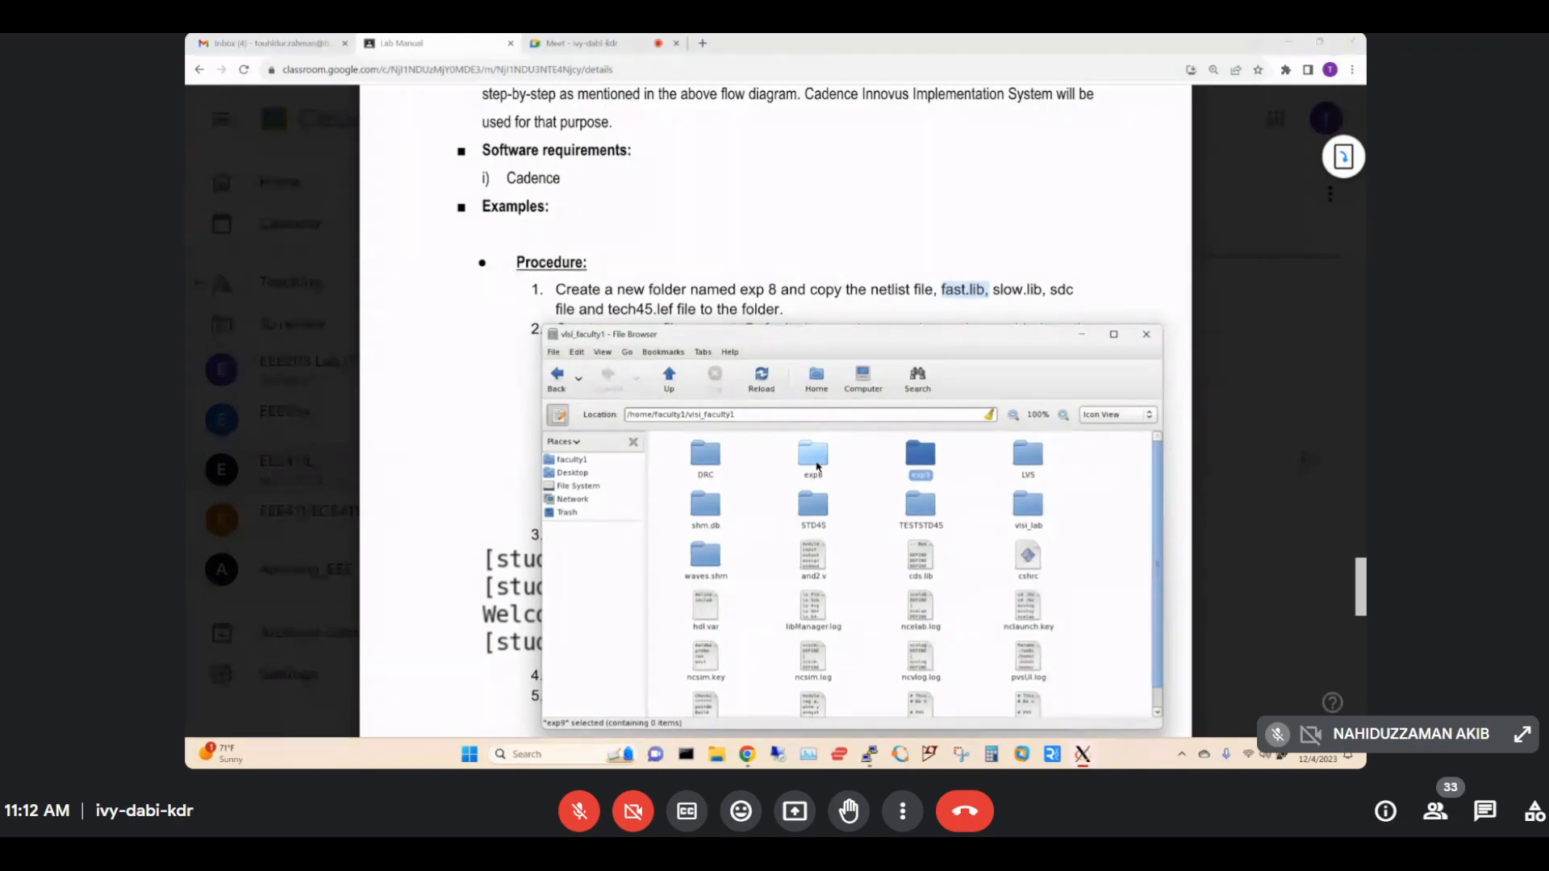
Copy upcounter_netlist.v from exp8/synthesis and paste it into exp9.
double_click(815, 459)
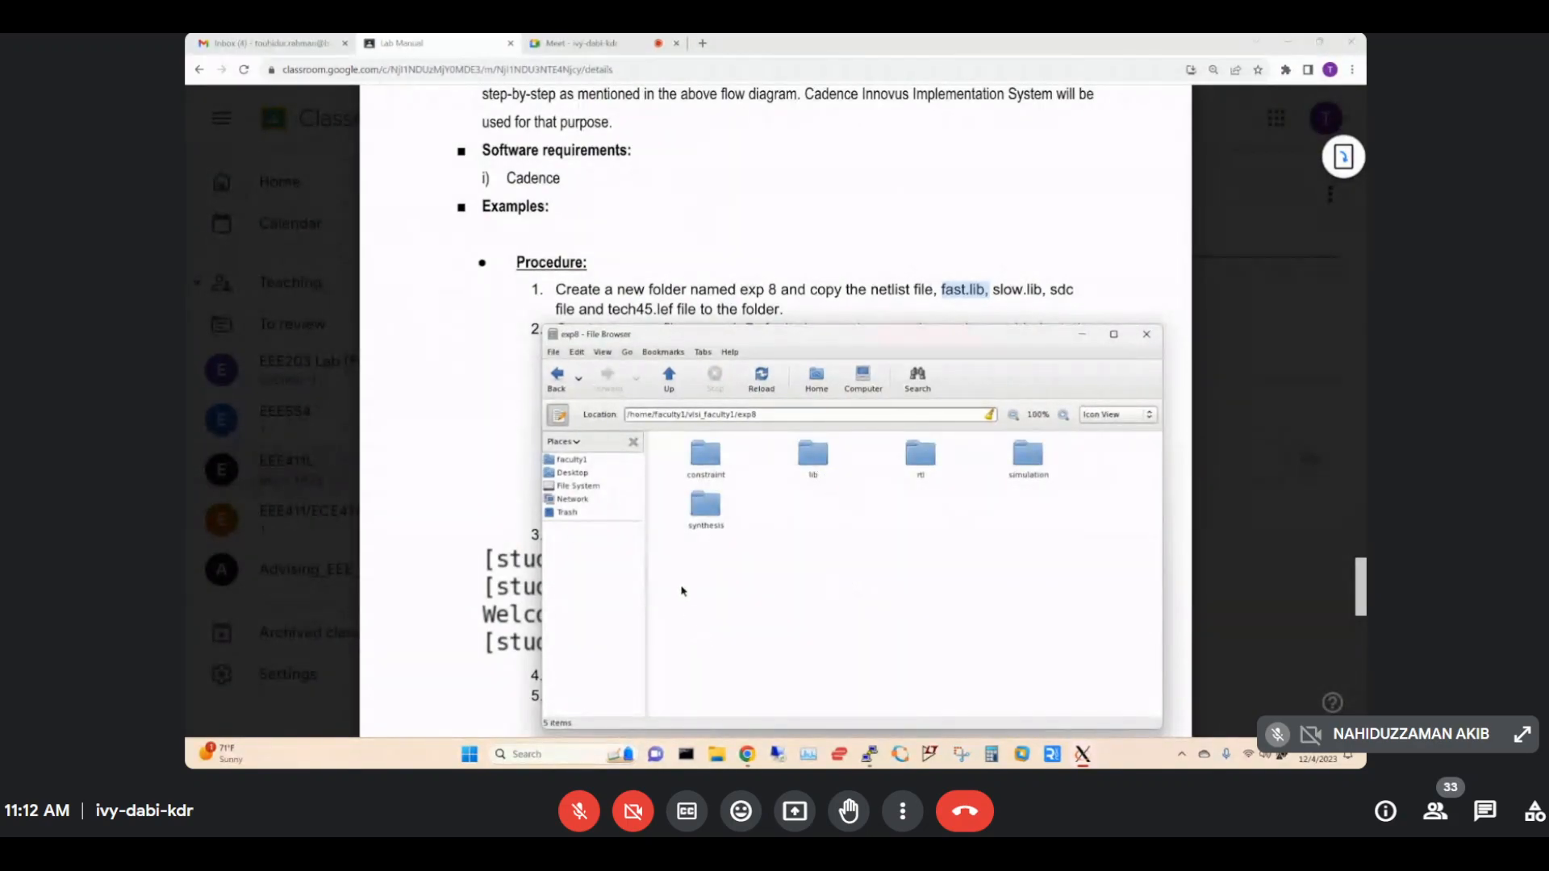
double_click(705, 510)
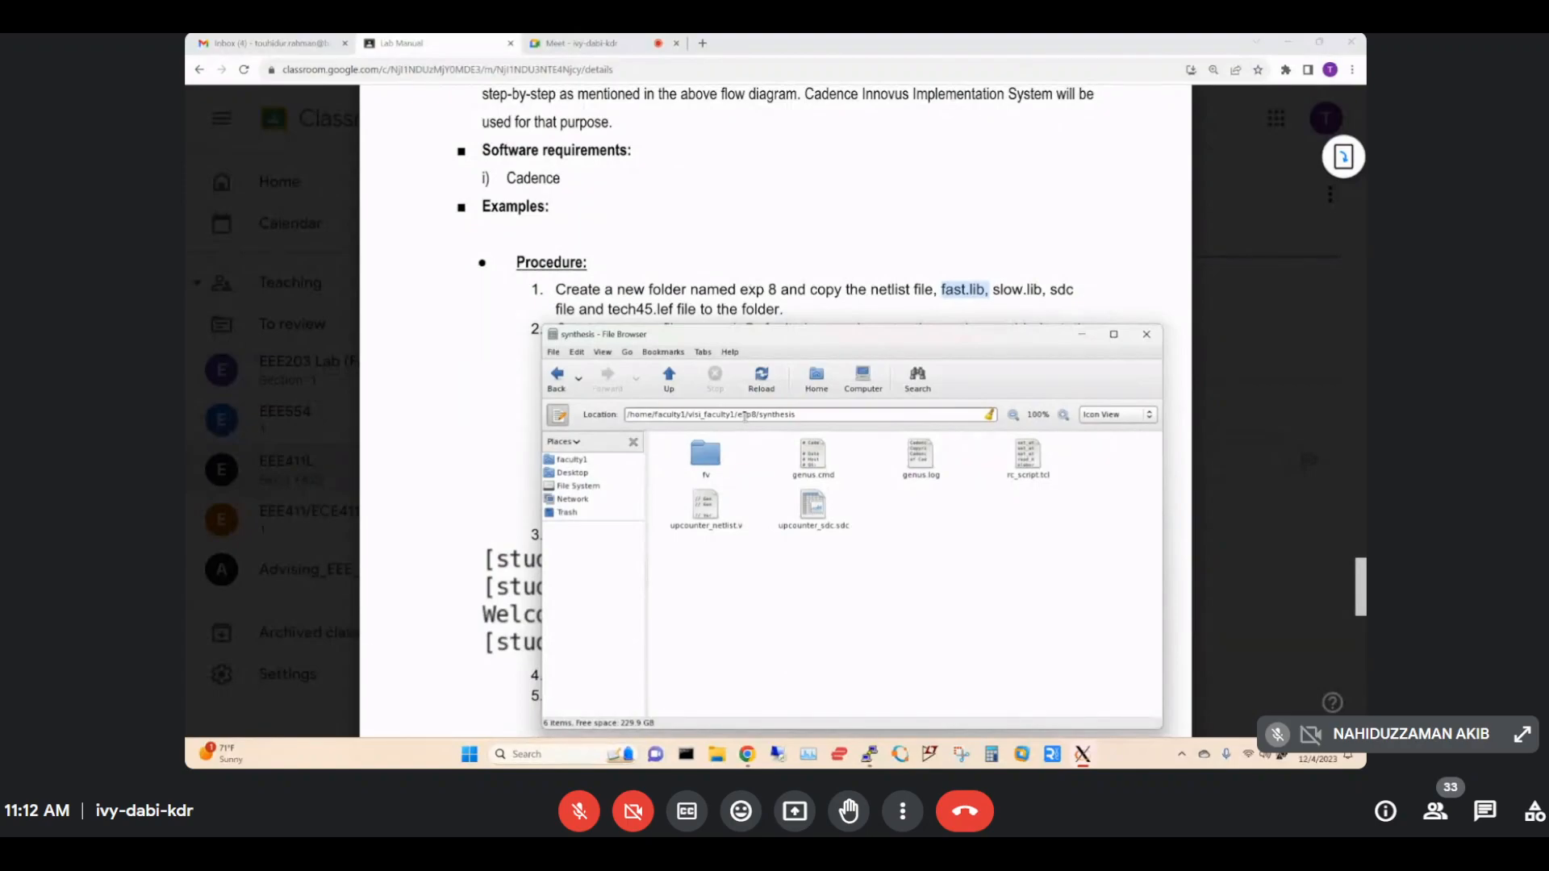
right_click(706, 513)
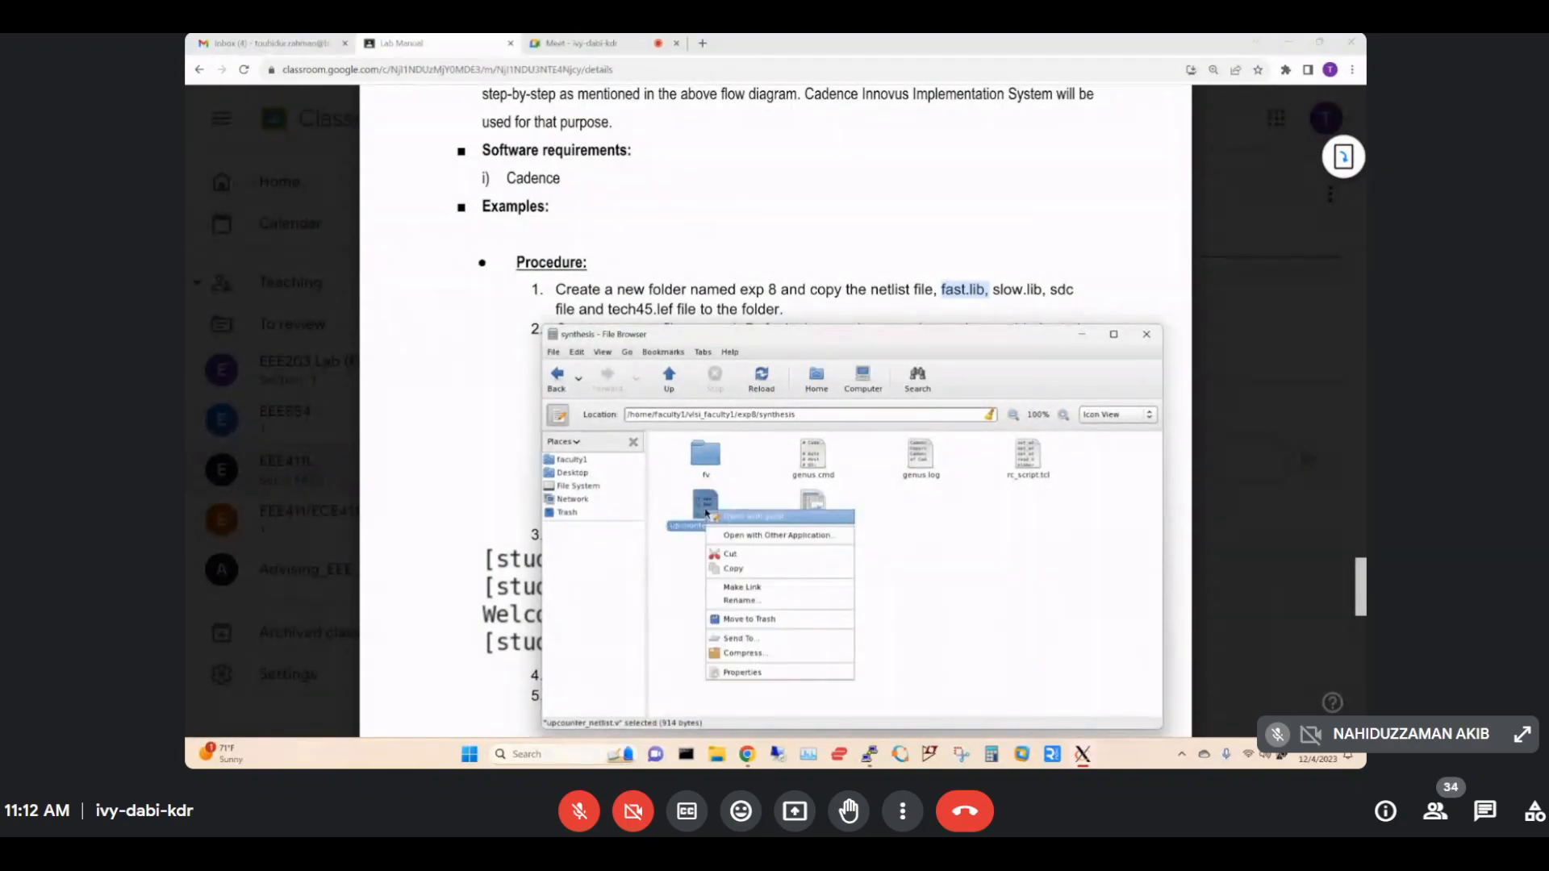
click(756, 568)
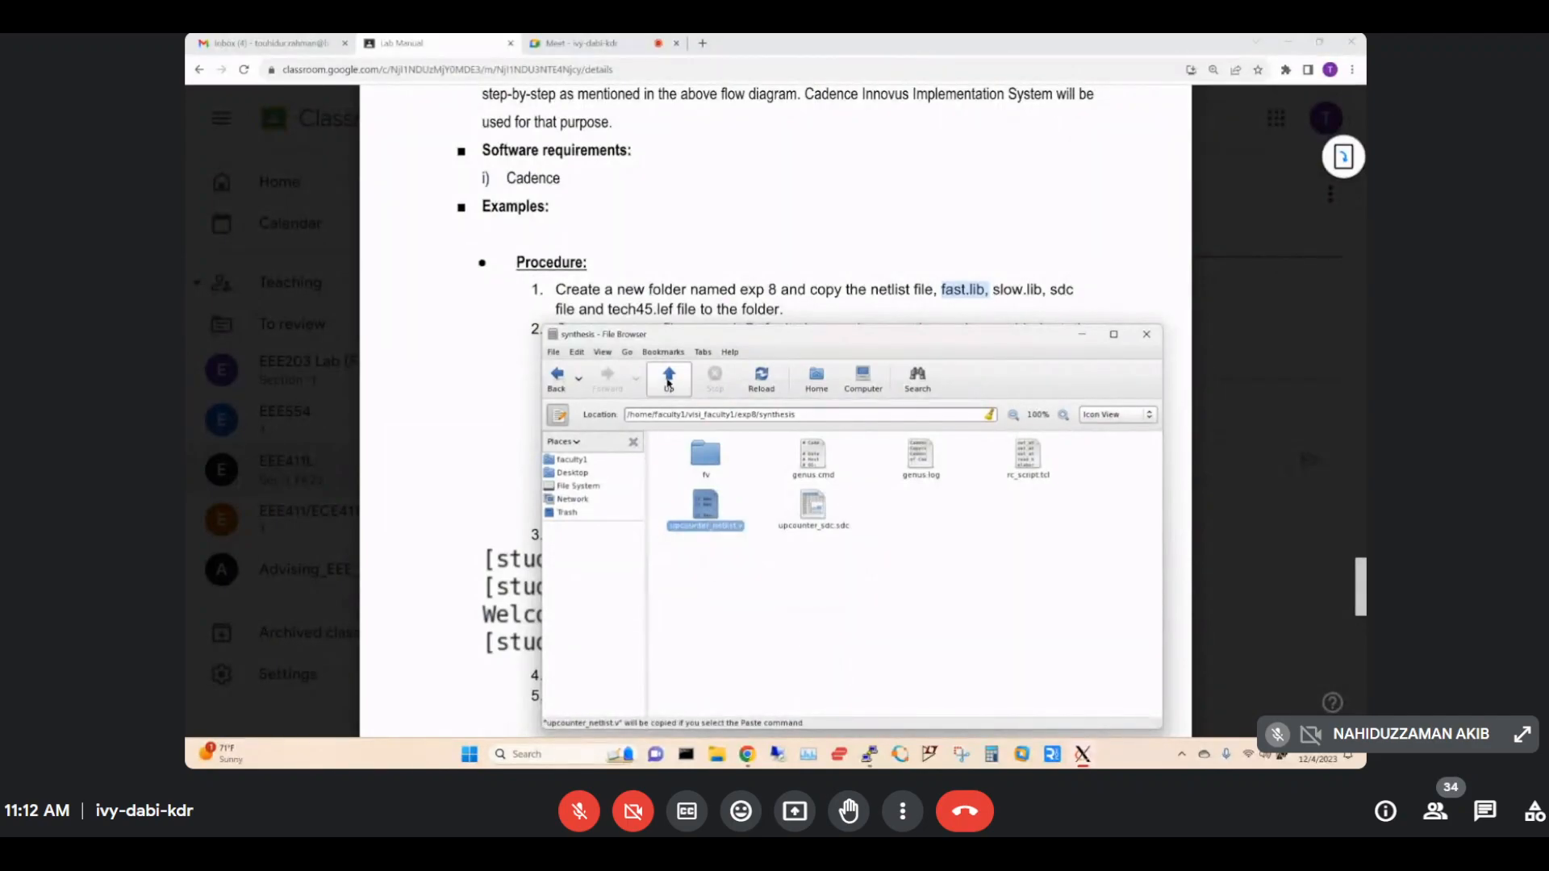
click(669, 377)
click(668, 381)
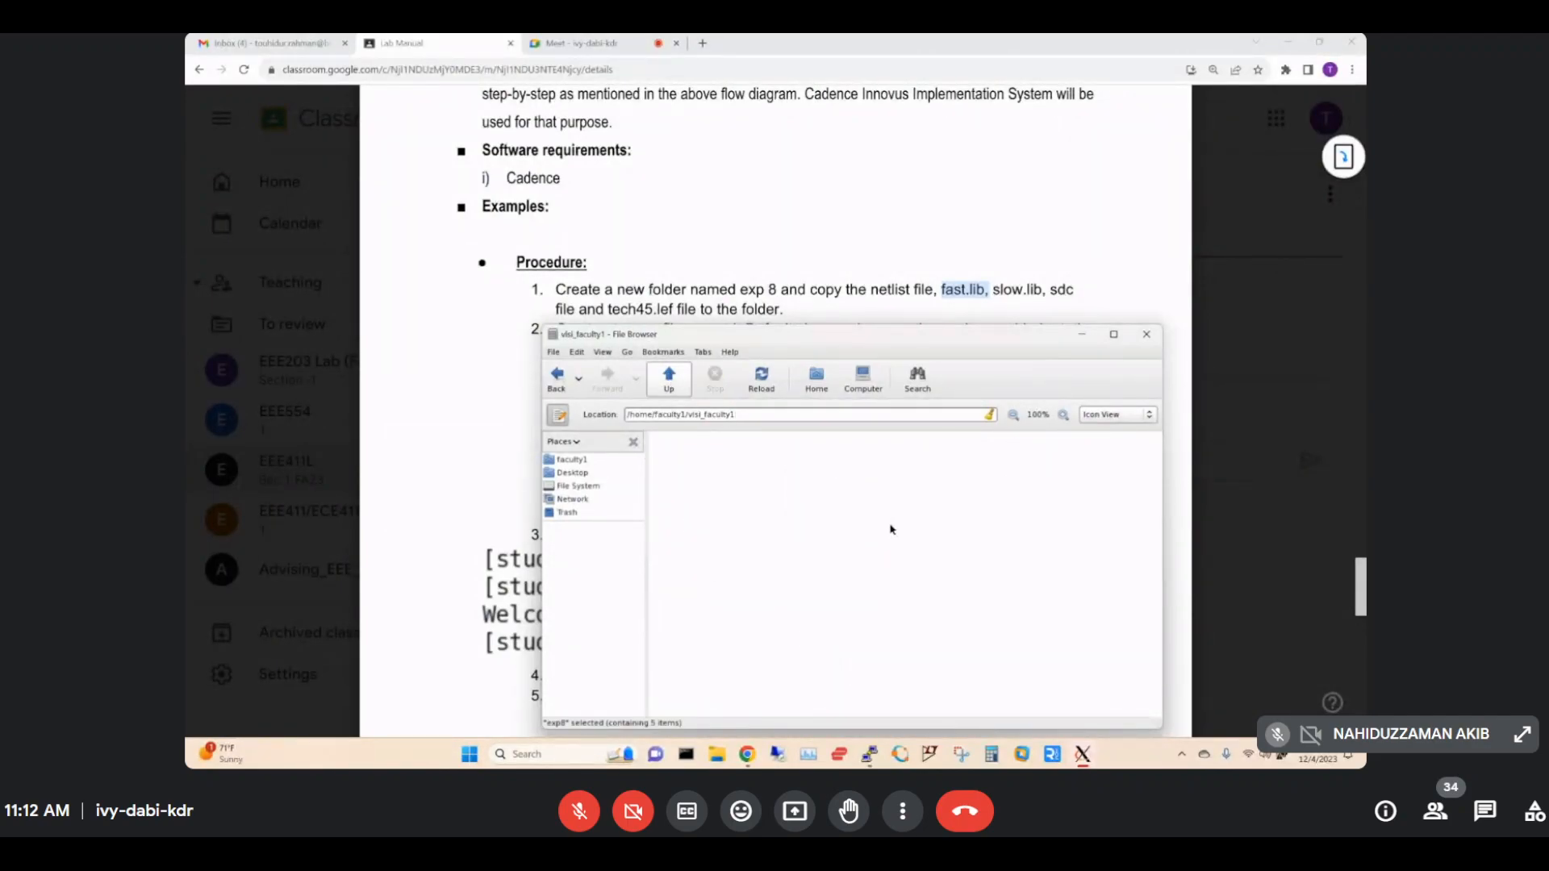
double_click(917, 451)
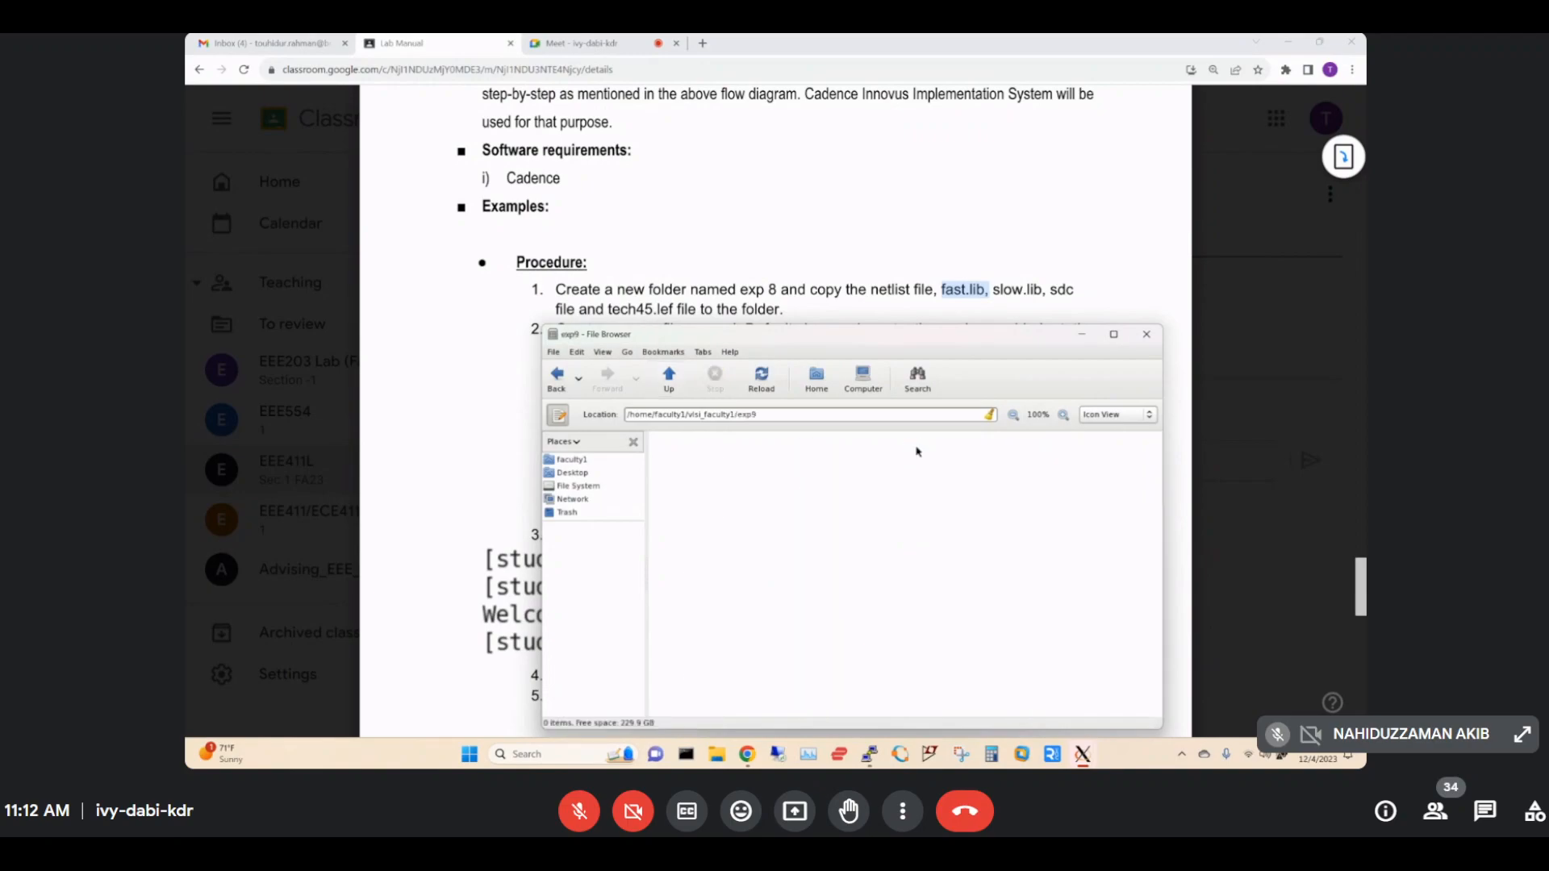
right_click(830, 496)
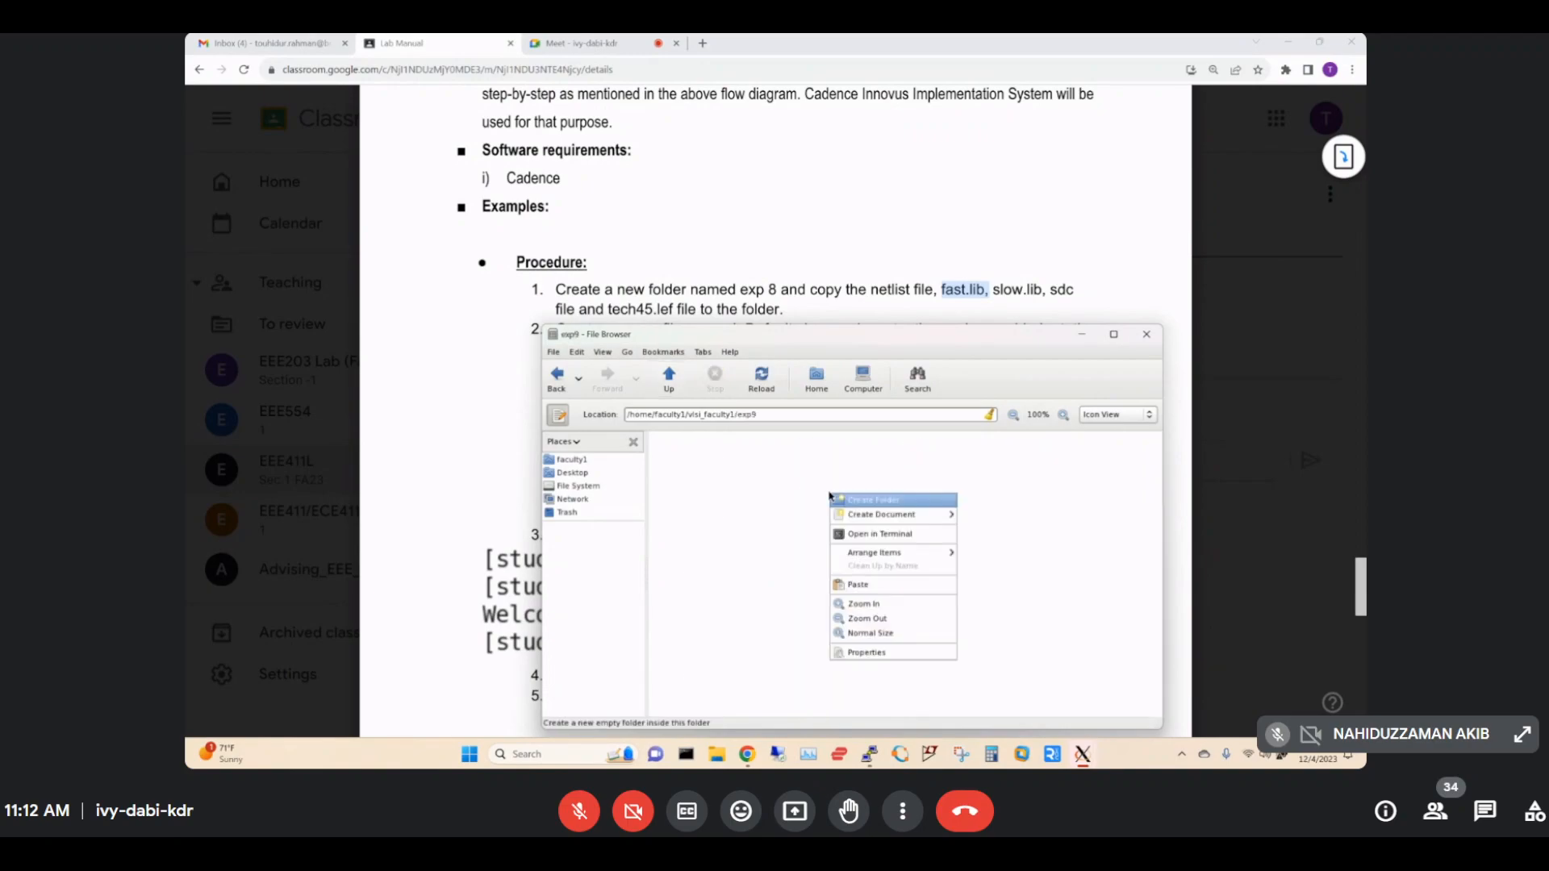
click(861, 586)
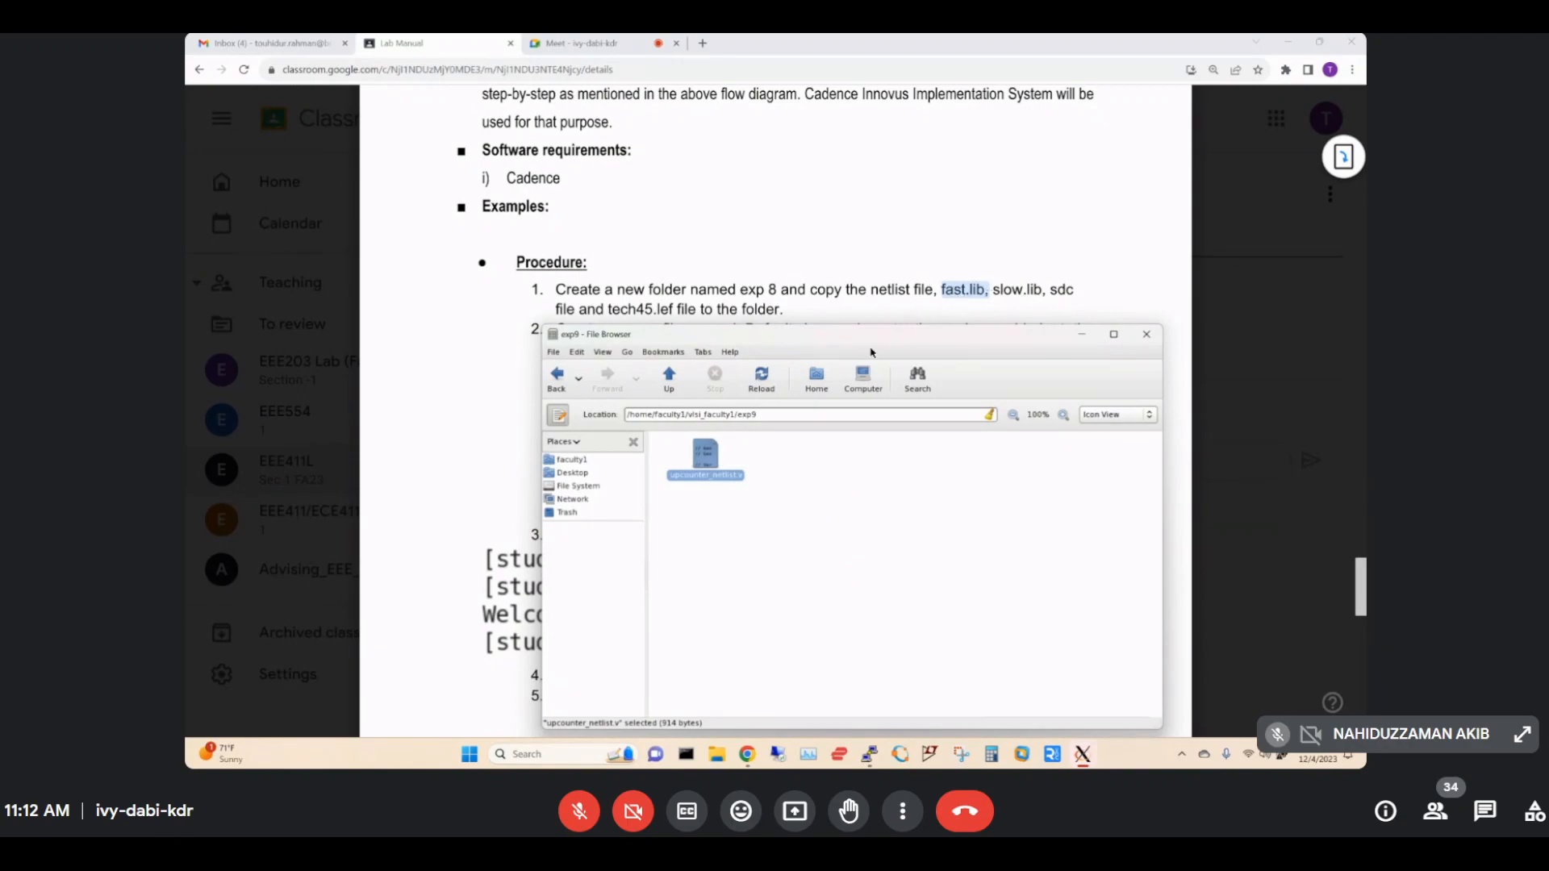
Copy fast.lib and slow.lib from exp8/lib into exp9.
click(669, 377)
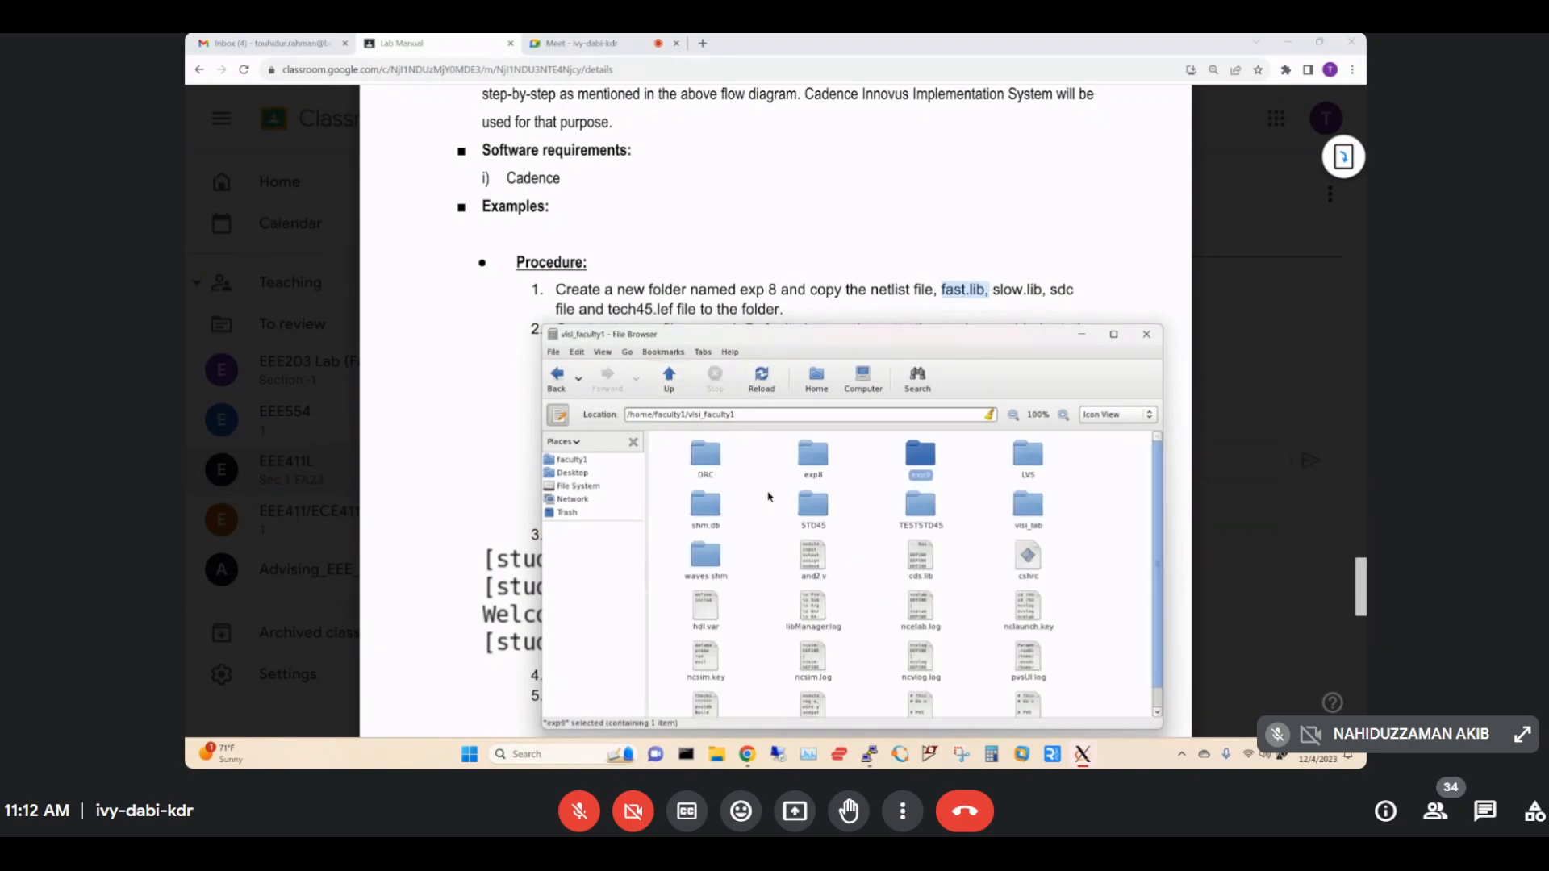
double_click(816, 455)
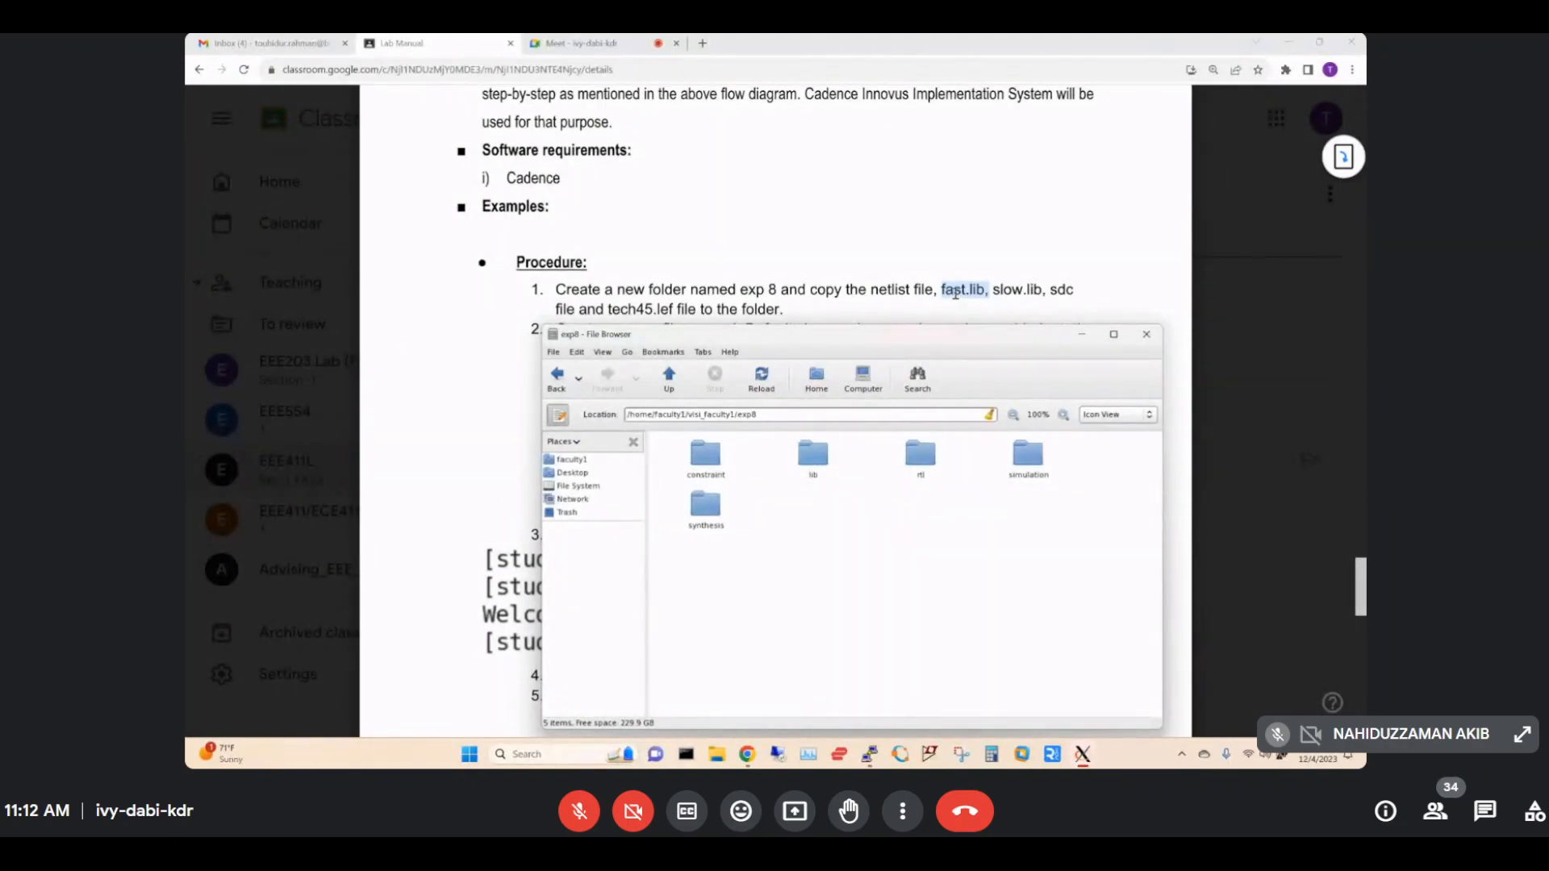
double_click(813, 454)
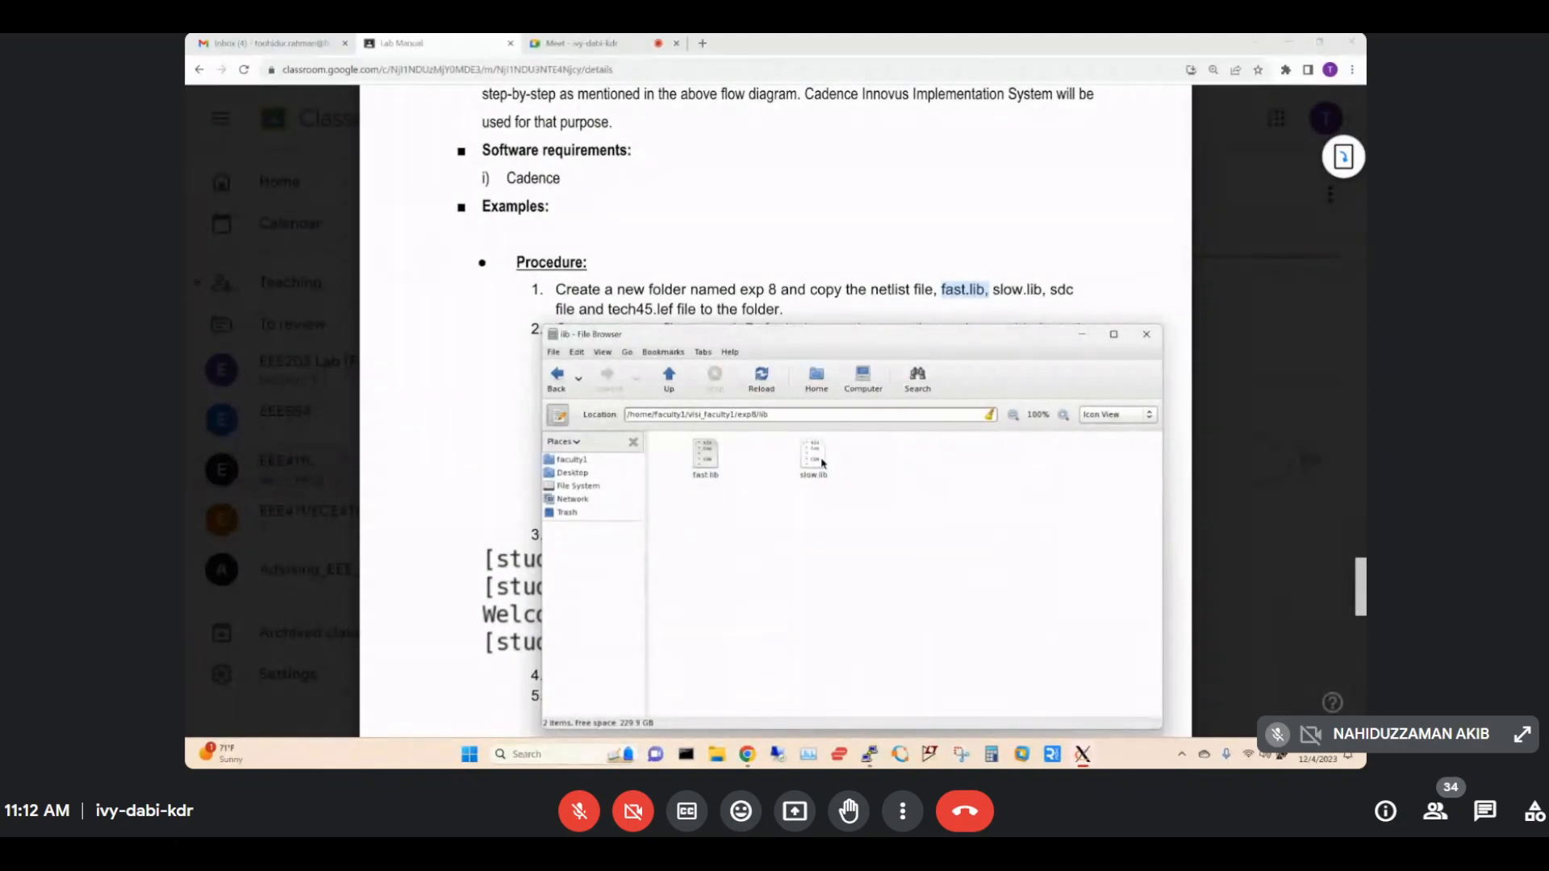
drag(671, 438, 905, 515)
right_click(701, 455)
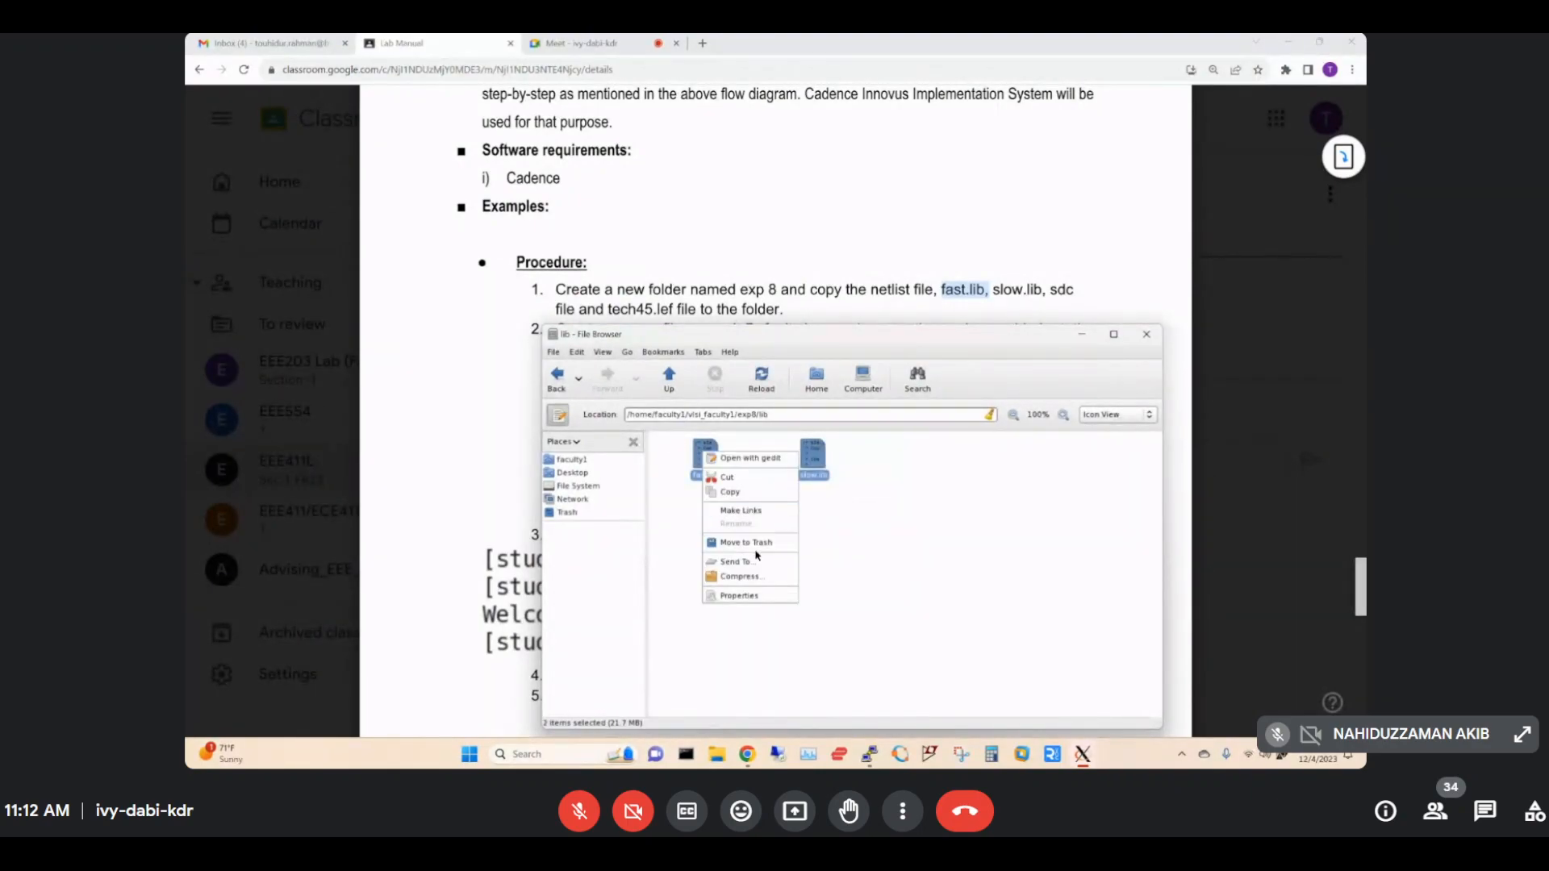
click(758, 491)
click(666, 372)
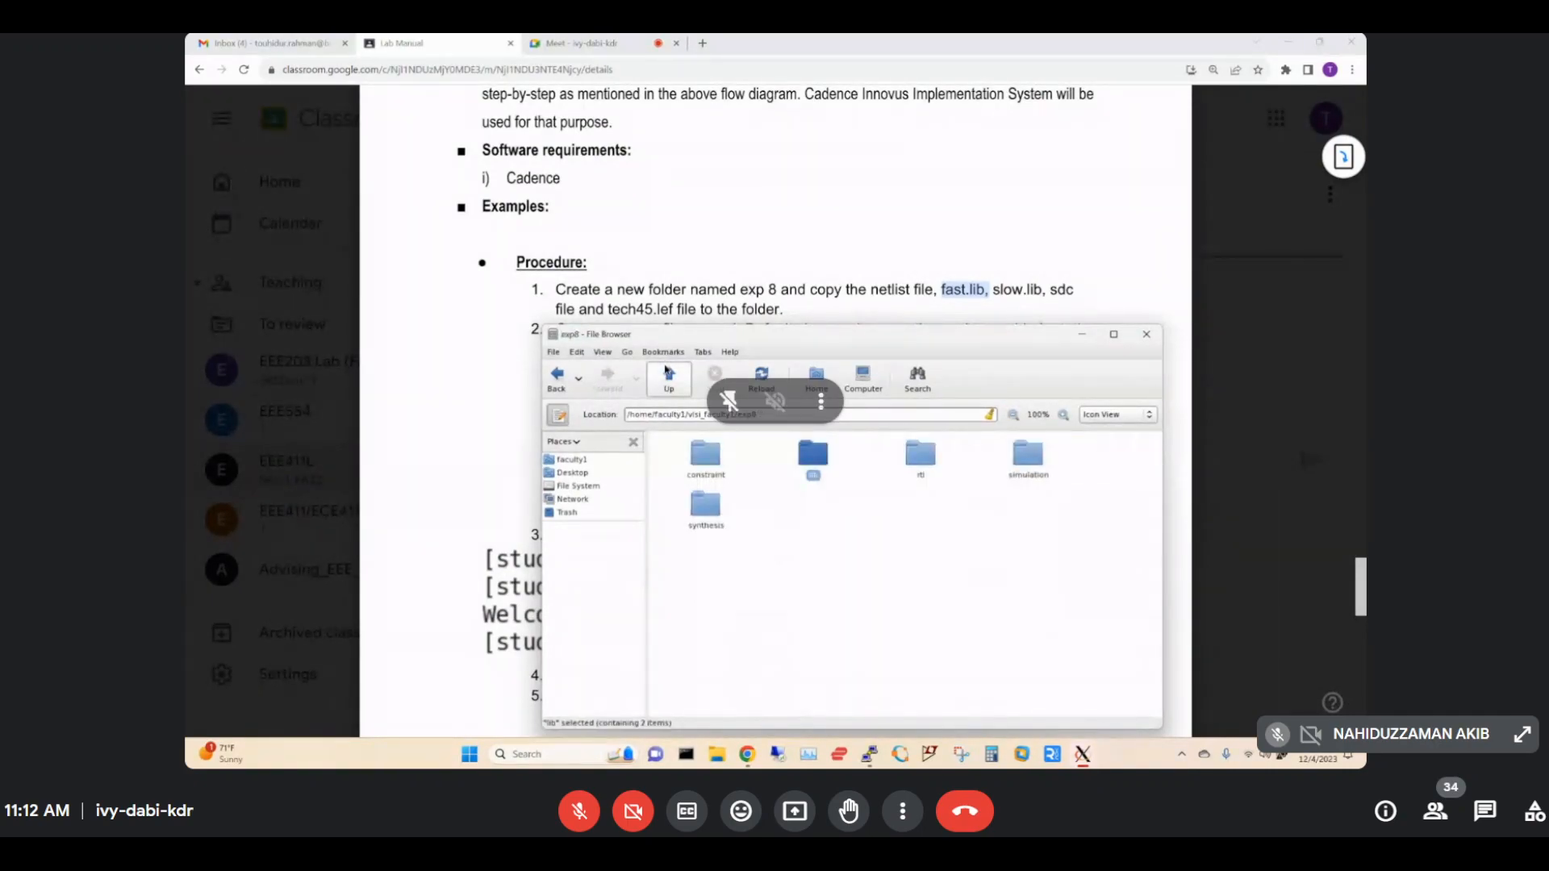
click(666, 372)
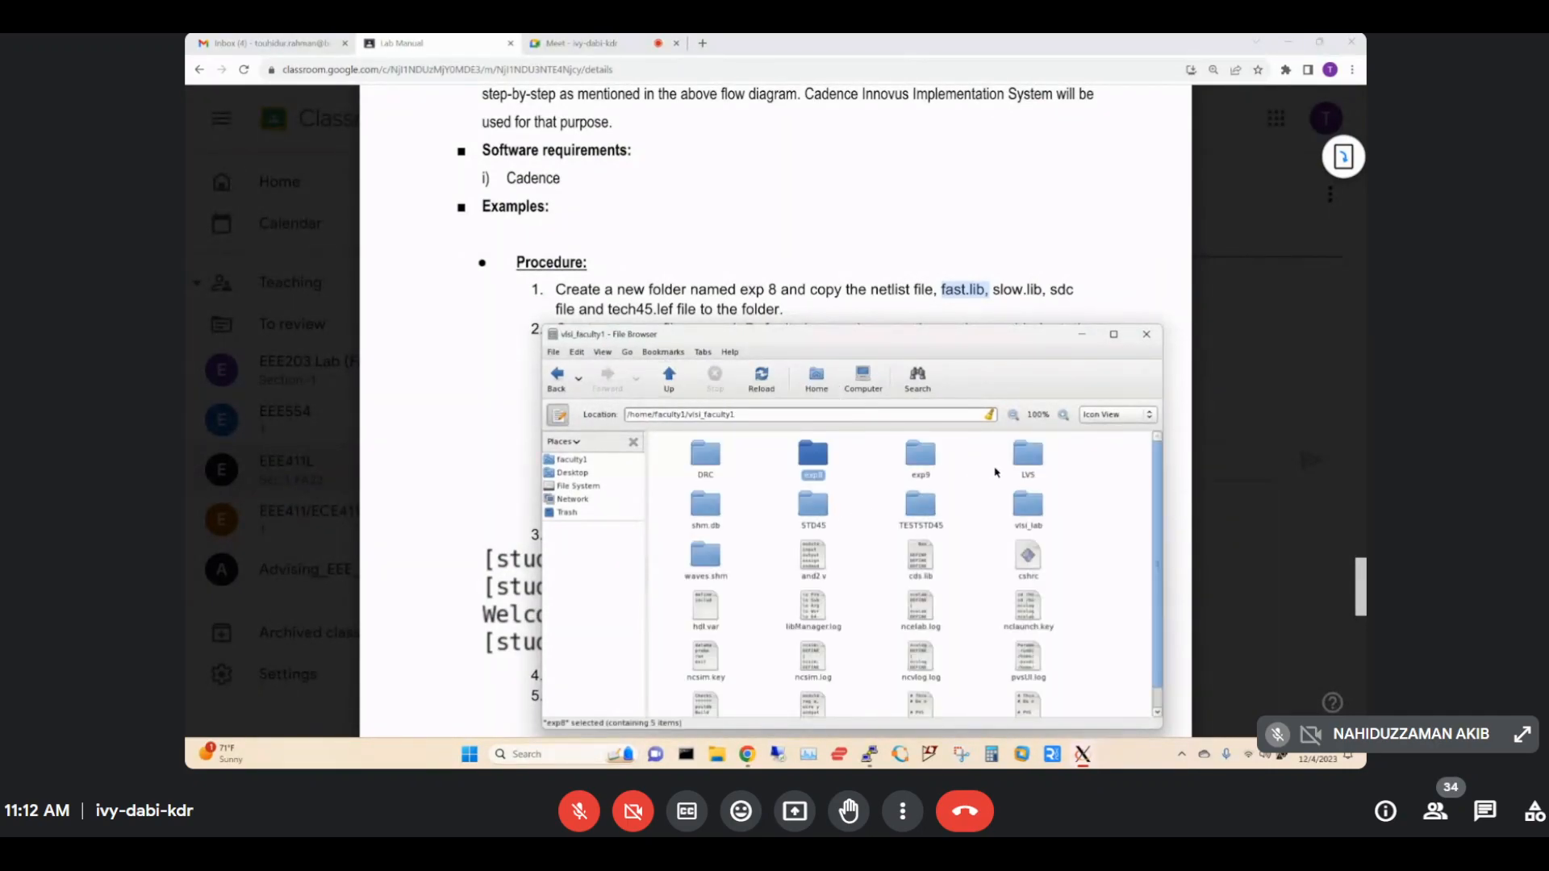
double_click(931, 459)
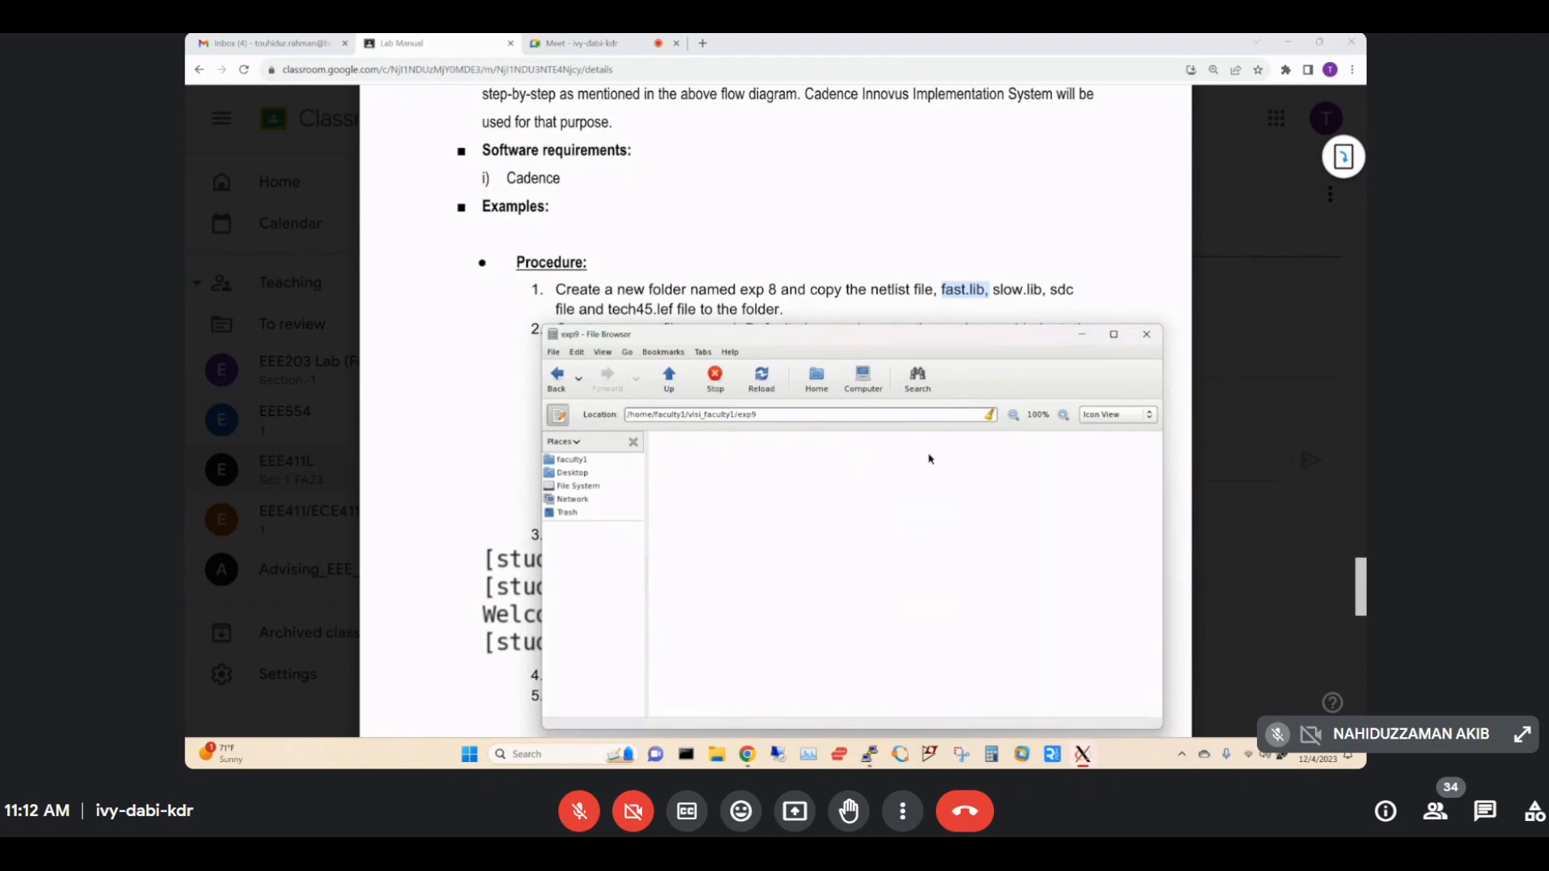
right_click(839, 528)
click(867, 619)
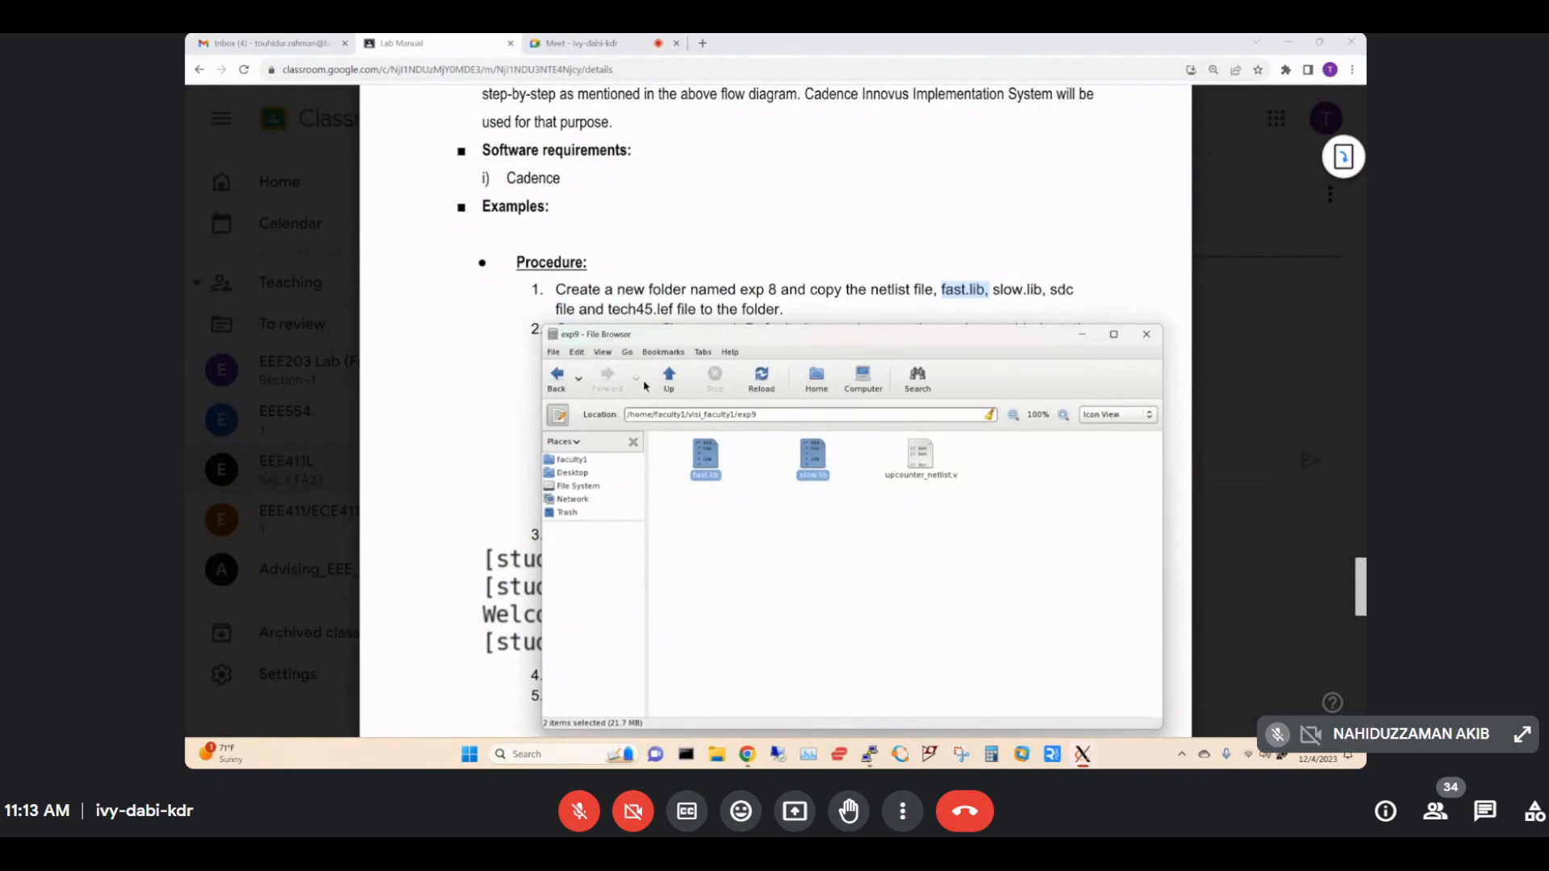
Copy upcounter_sdc.sdc from exp8/synthesis and paste it into exp9.
click(668, 378)
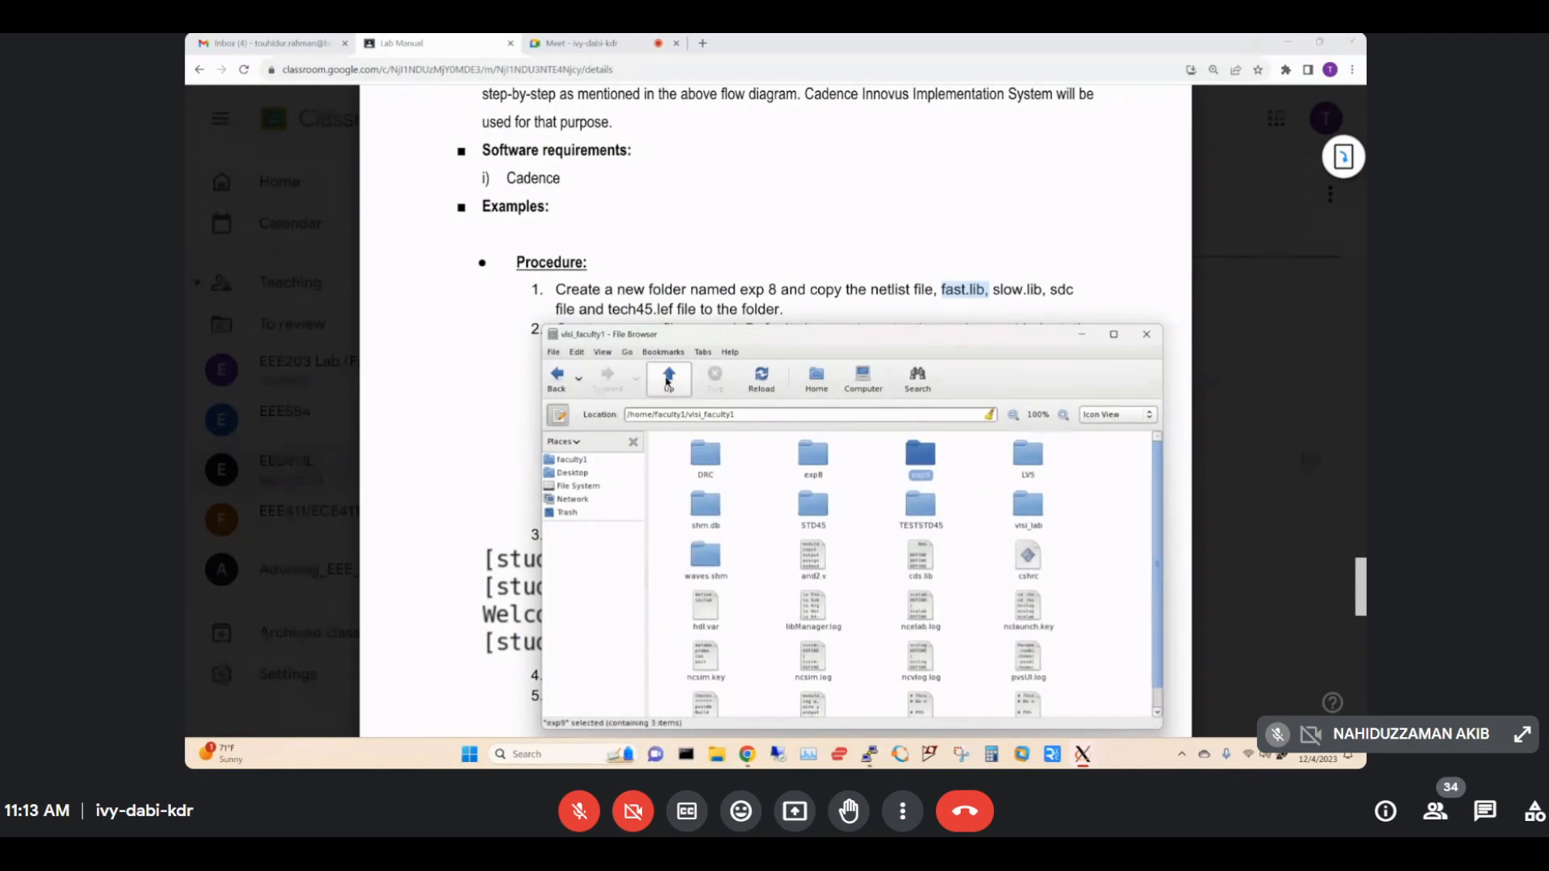
double_click(805, 445)
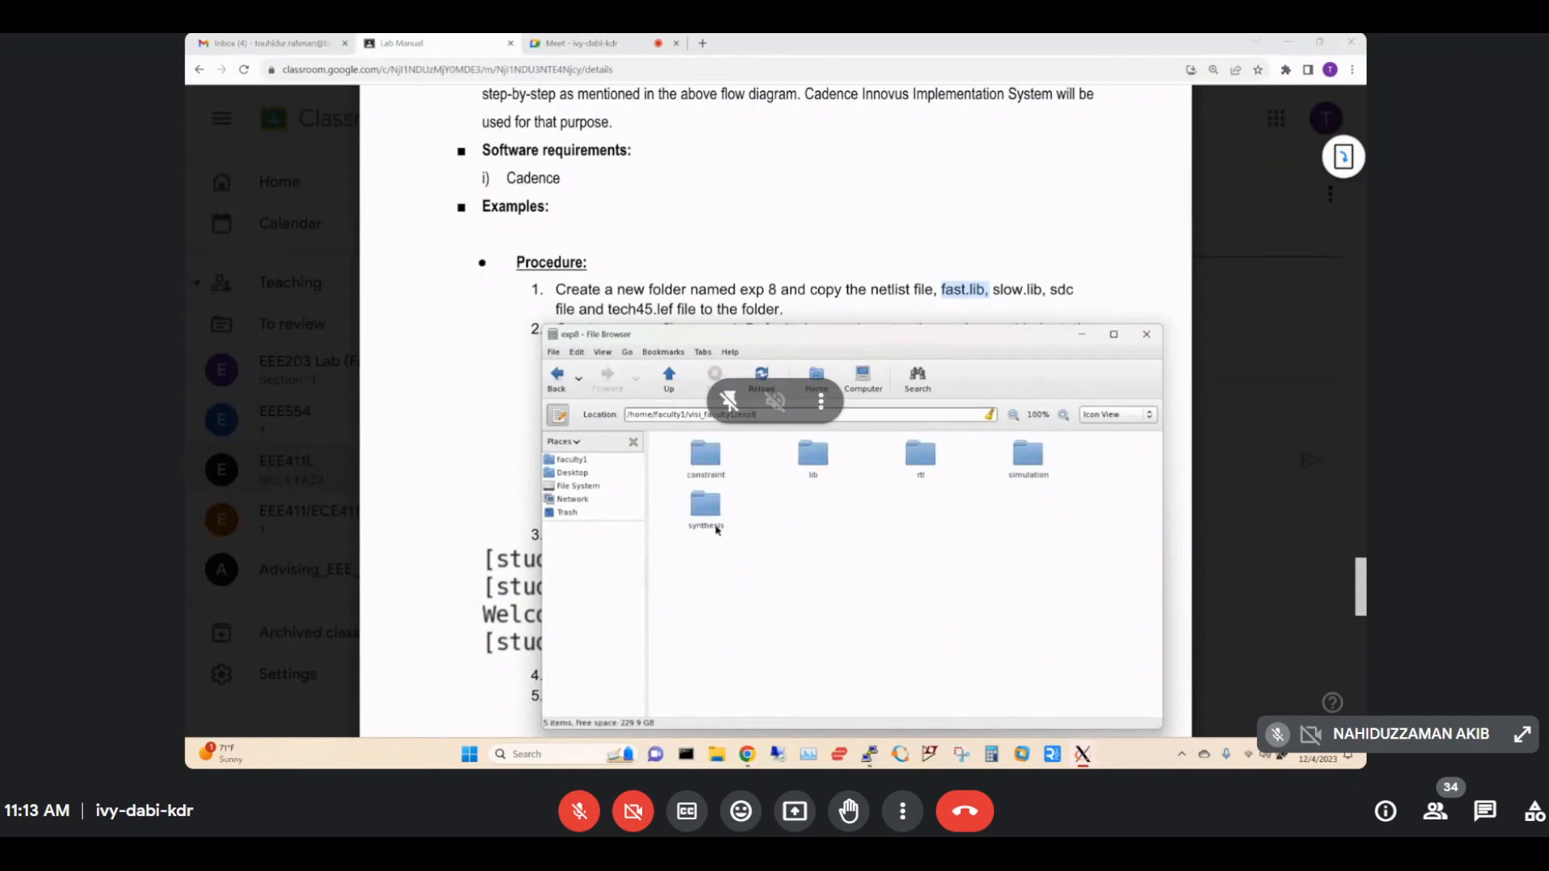
click(707, 504)
click(712, 558)
click(703, 511)
double_click(705, 507)
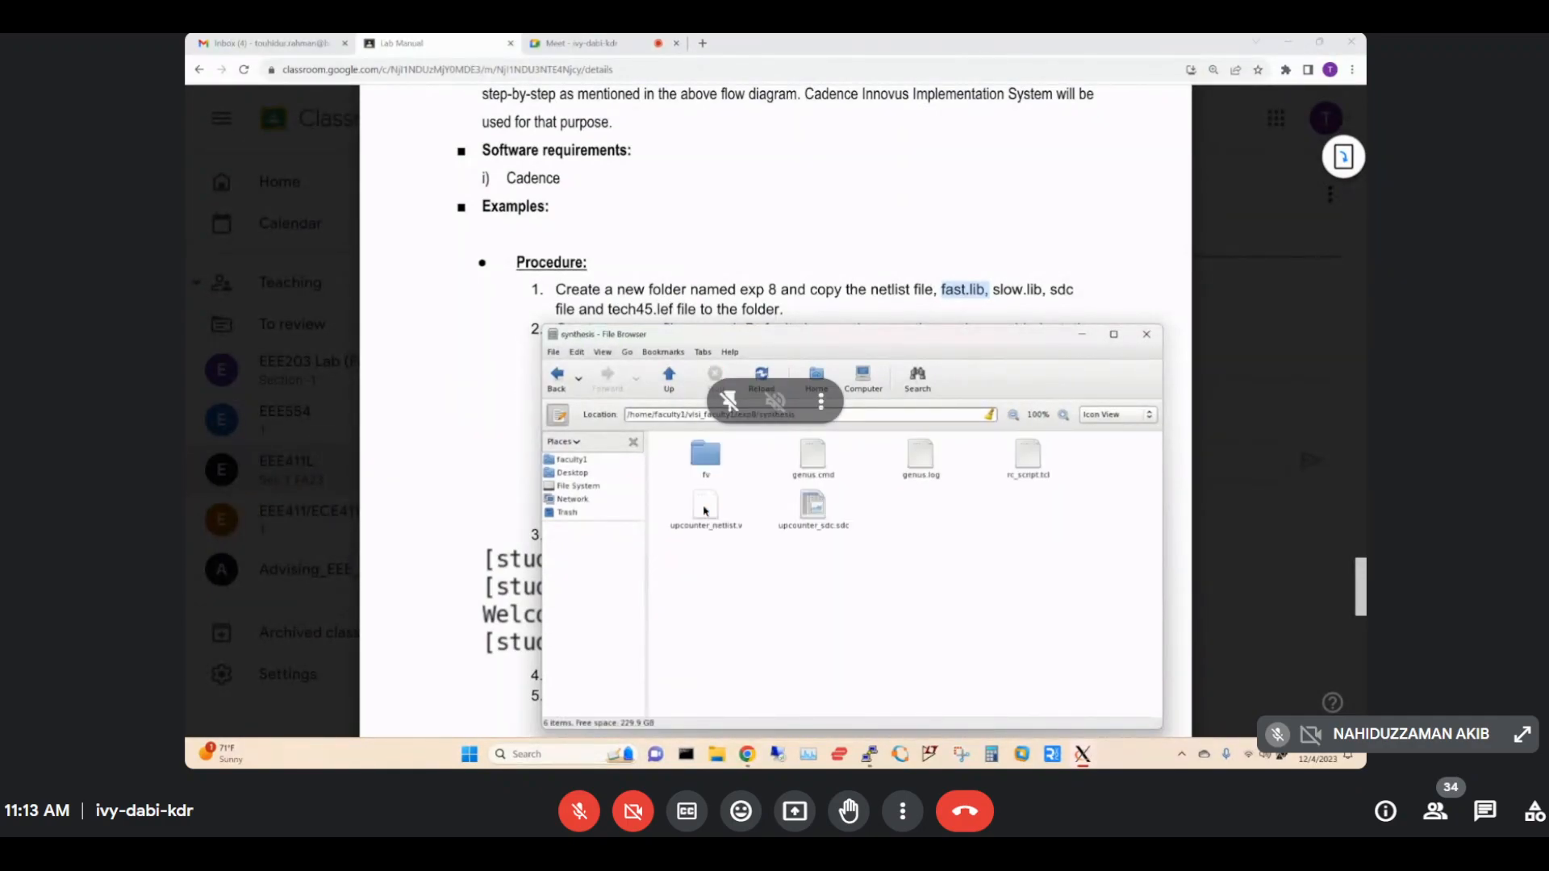
click(814, 522)
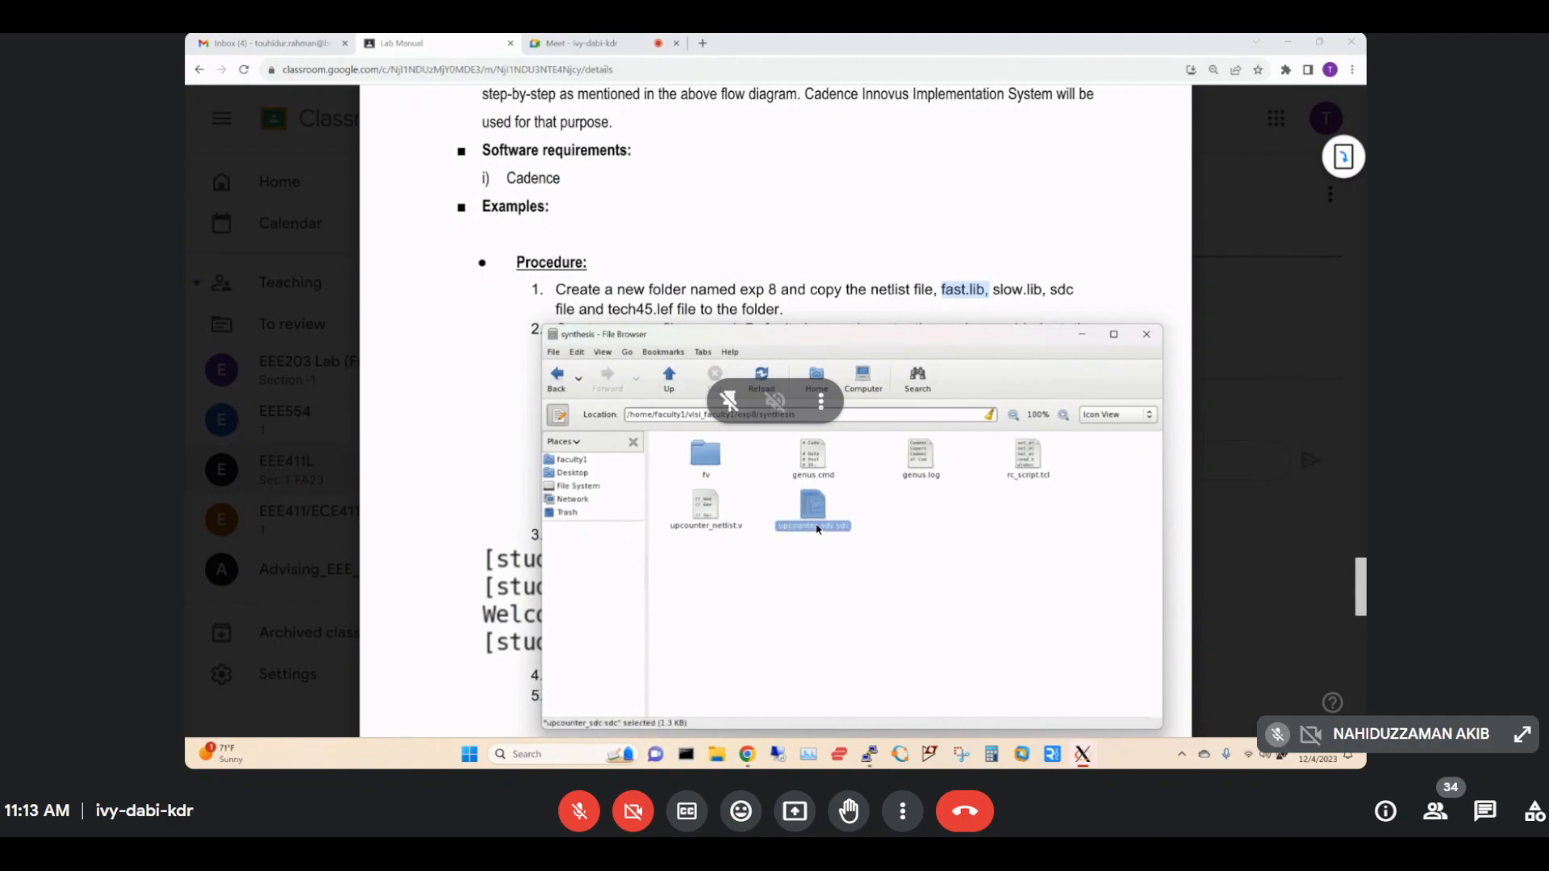
right_click(818, 528)
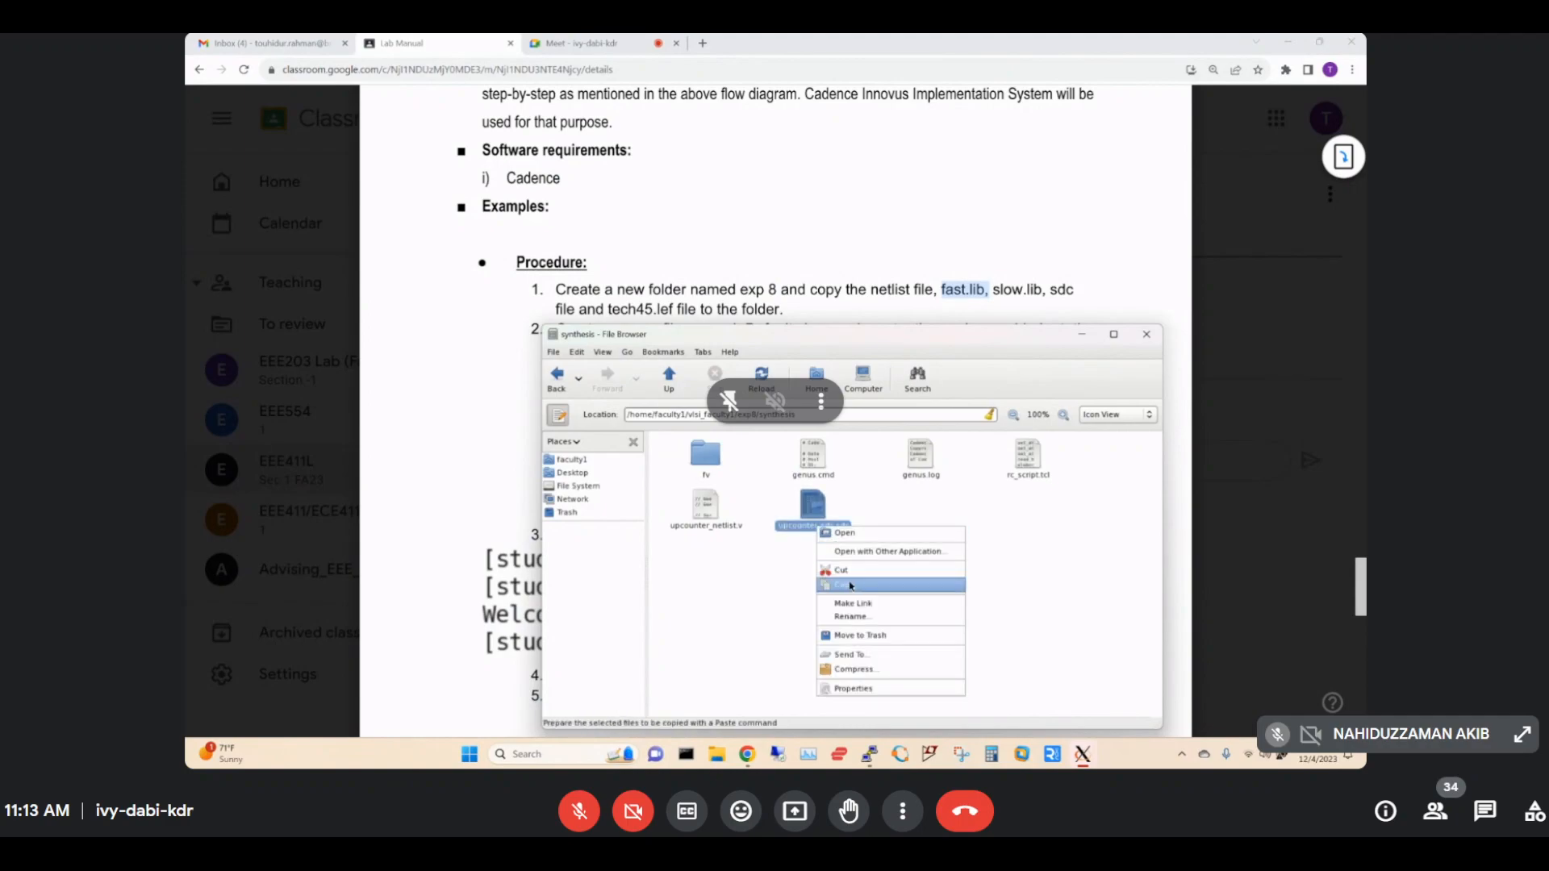
click(851, 586)
click(669, 378)
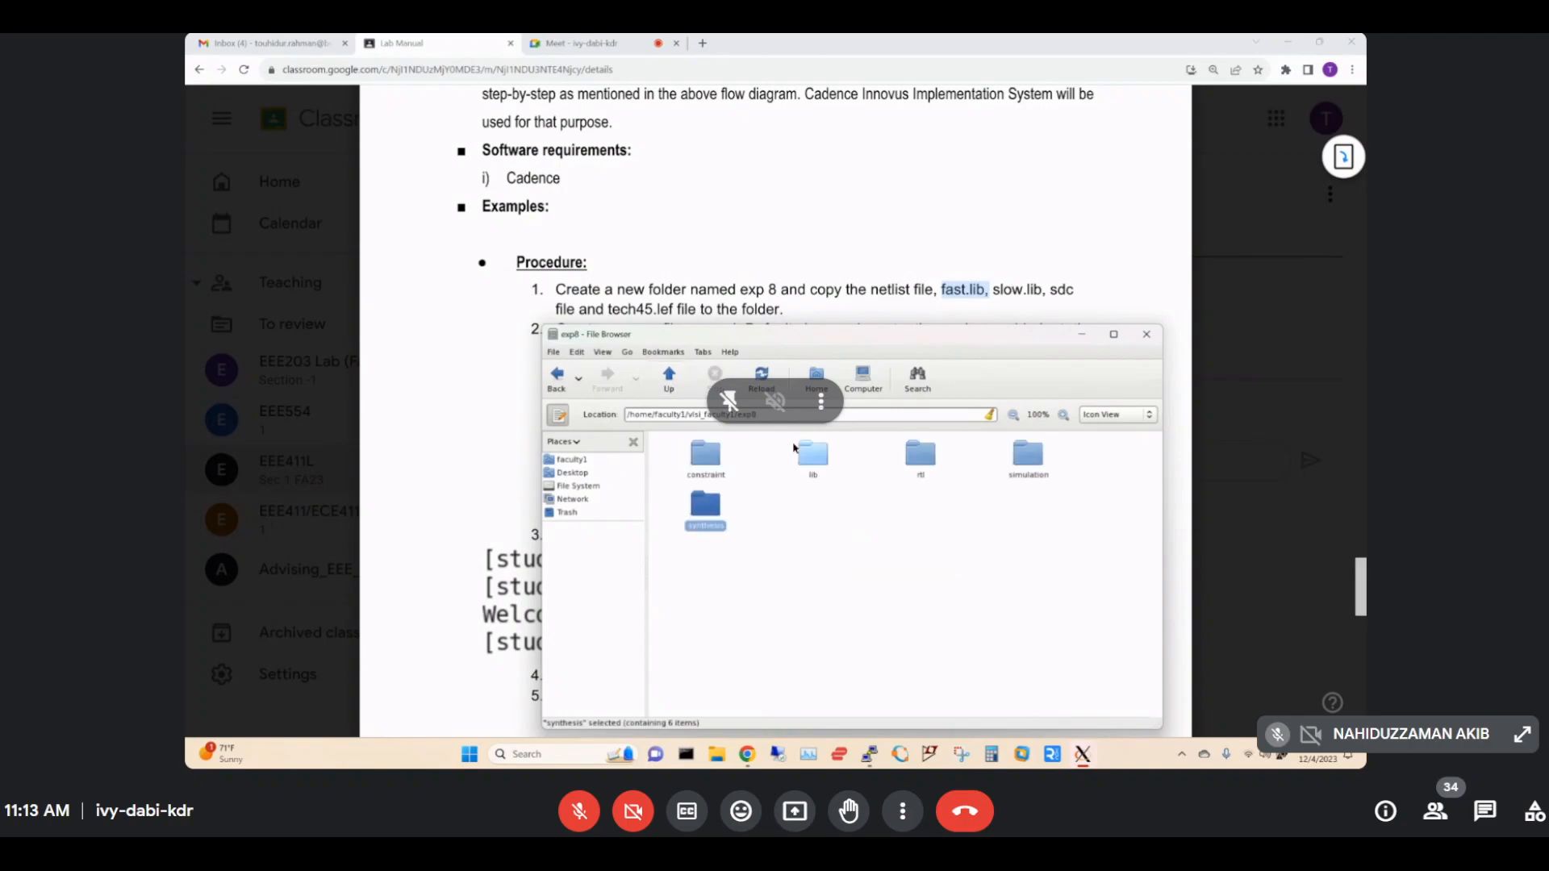
click(668, 378)
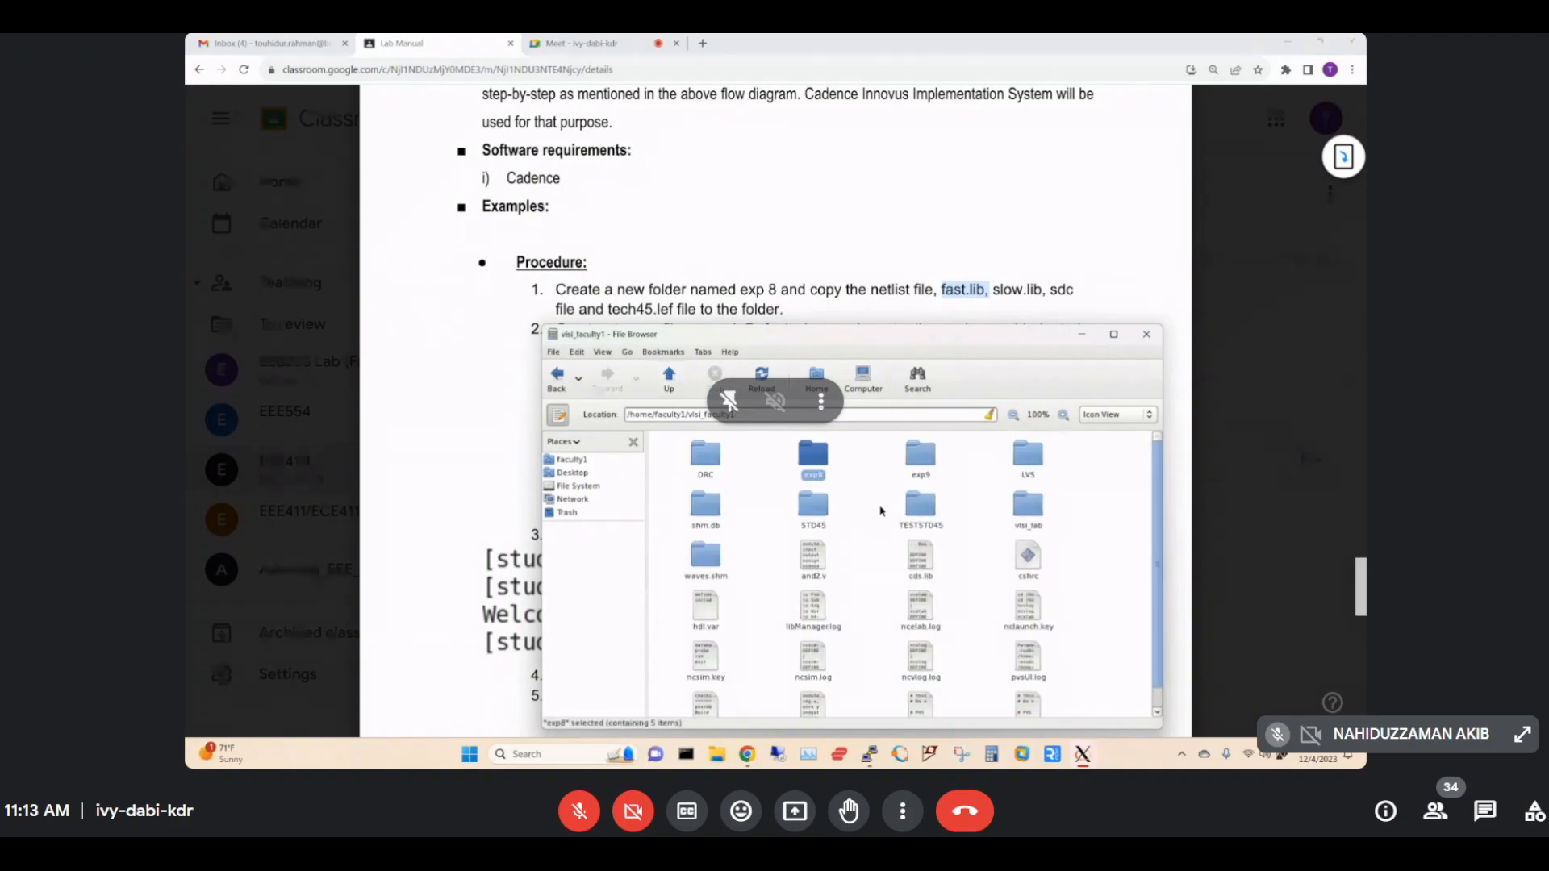
double_click(918, 456)
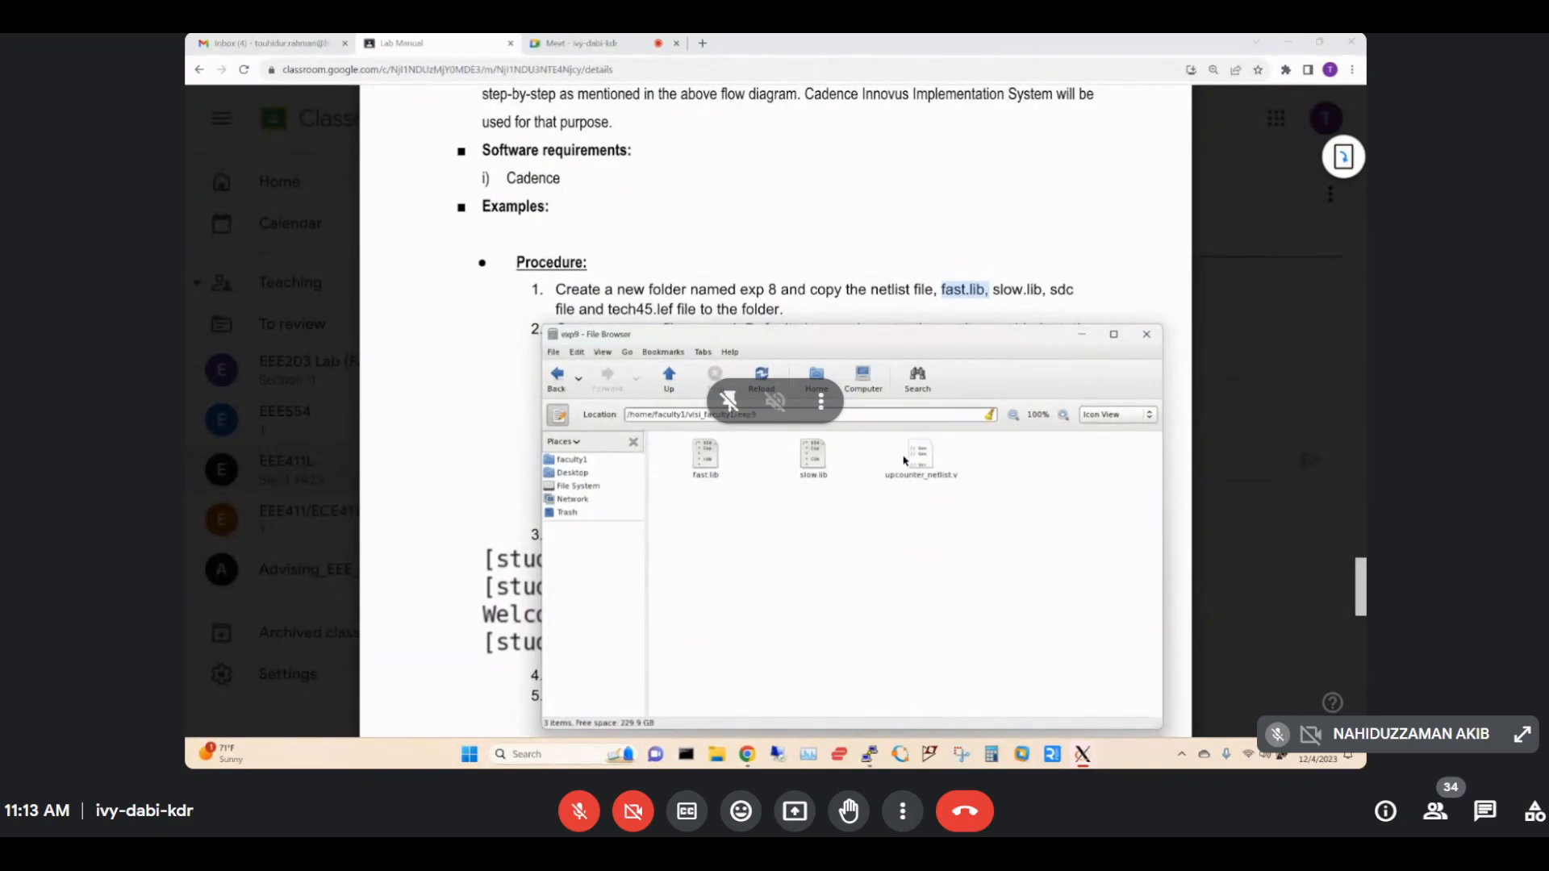
right_click(854, 543)
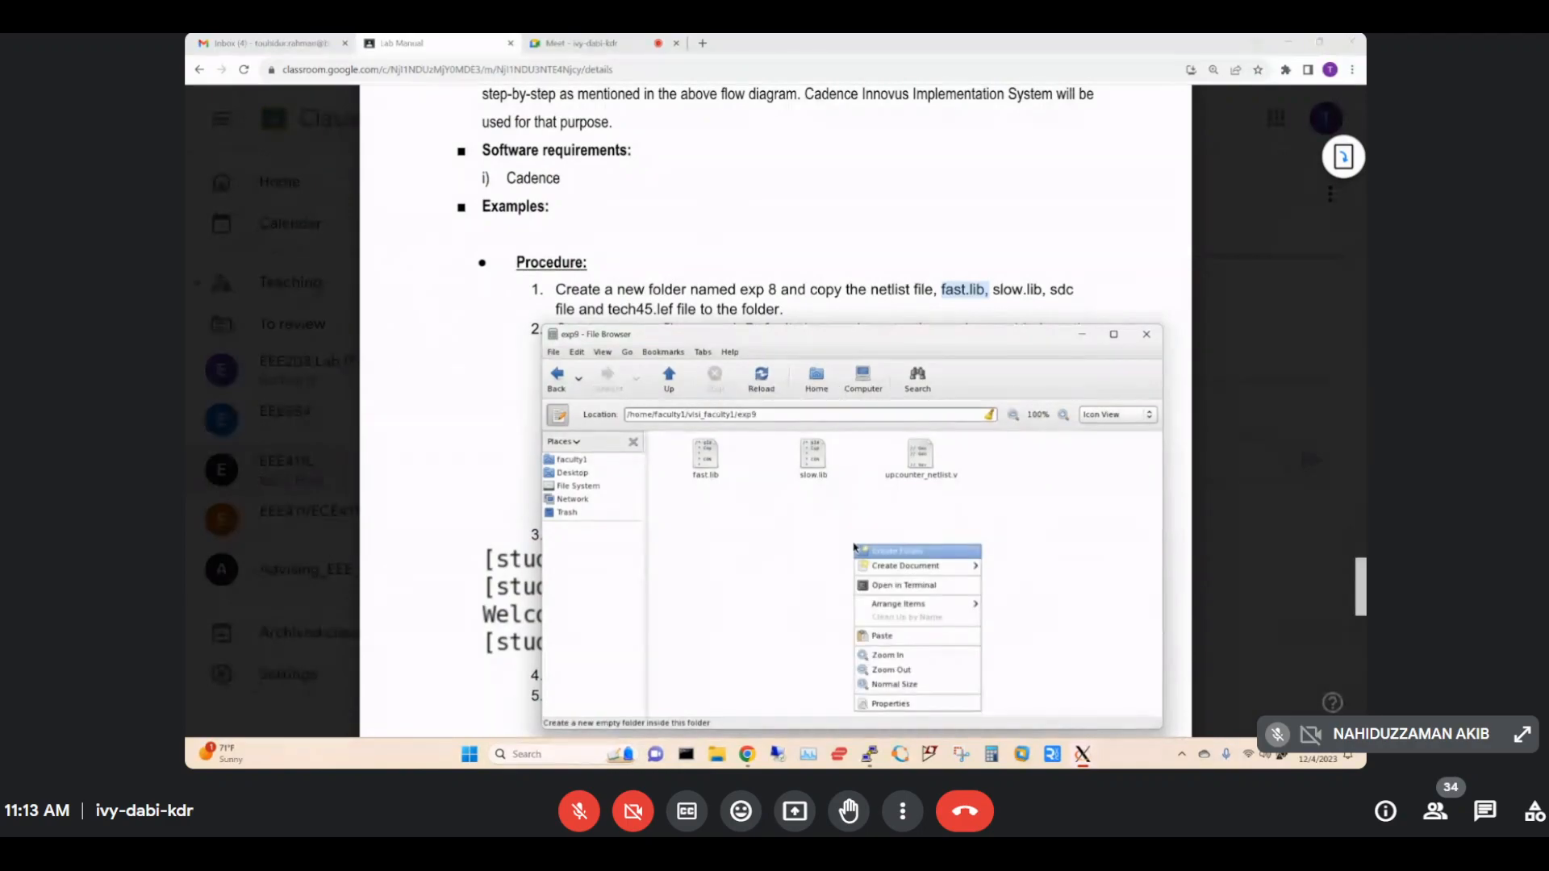
click(884, 637)
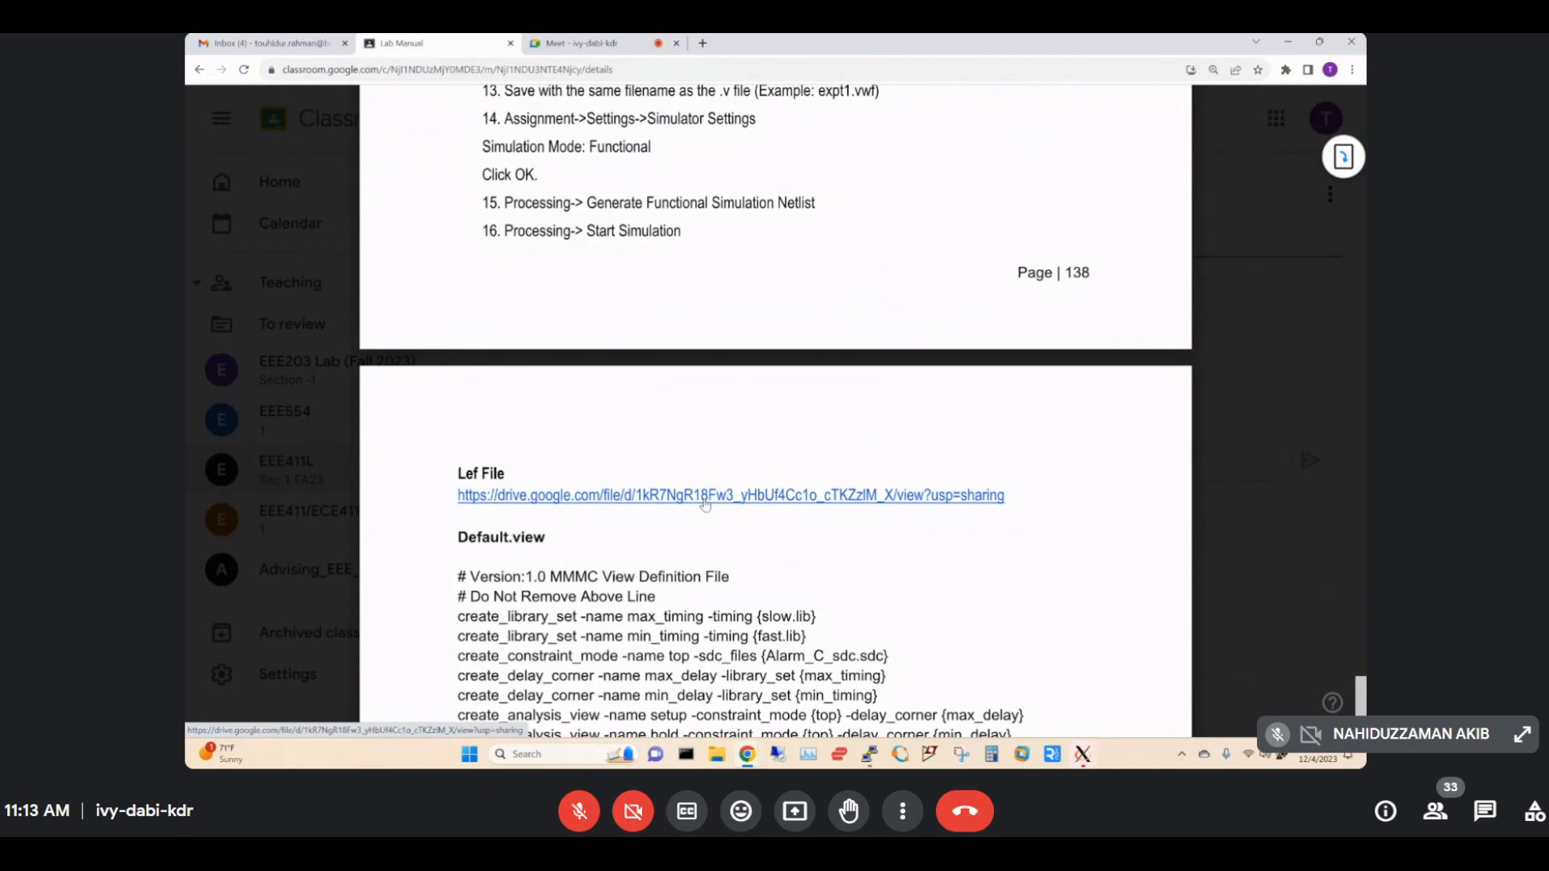
Download the 45nm LEF text file from the manual's Lef File Drive link to the Desktop.
click(705, 495)
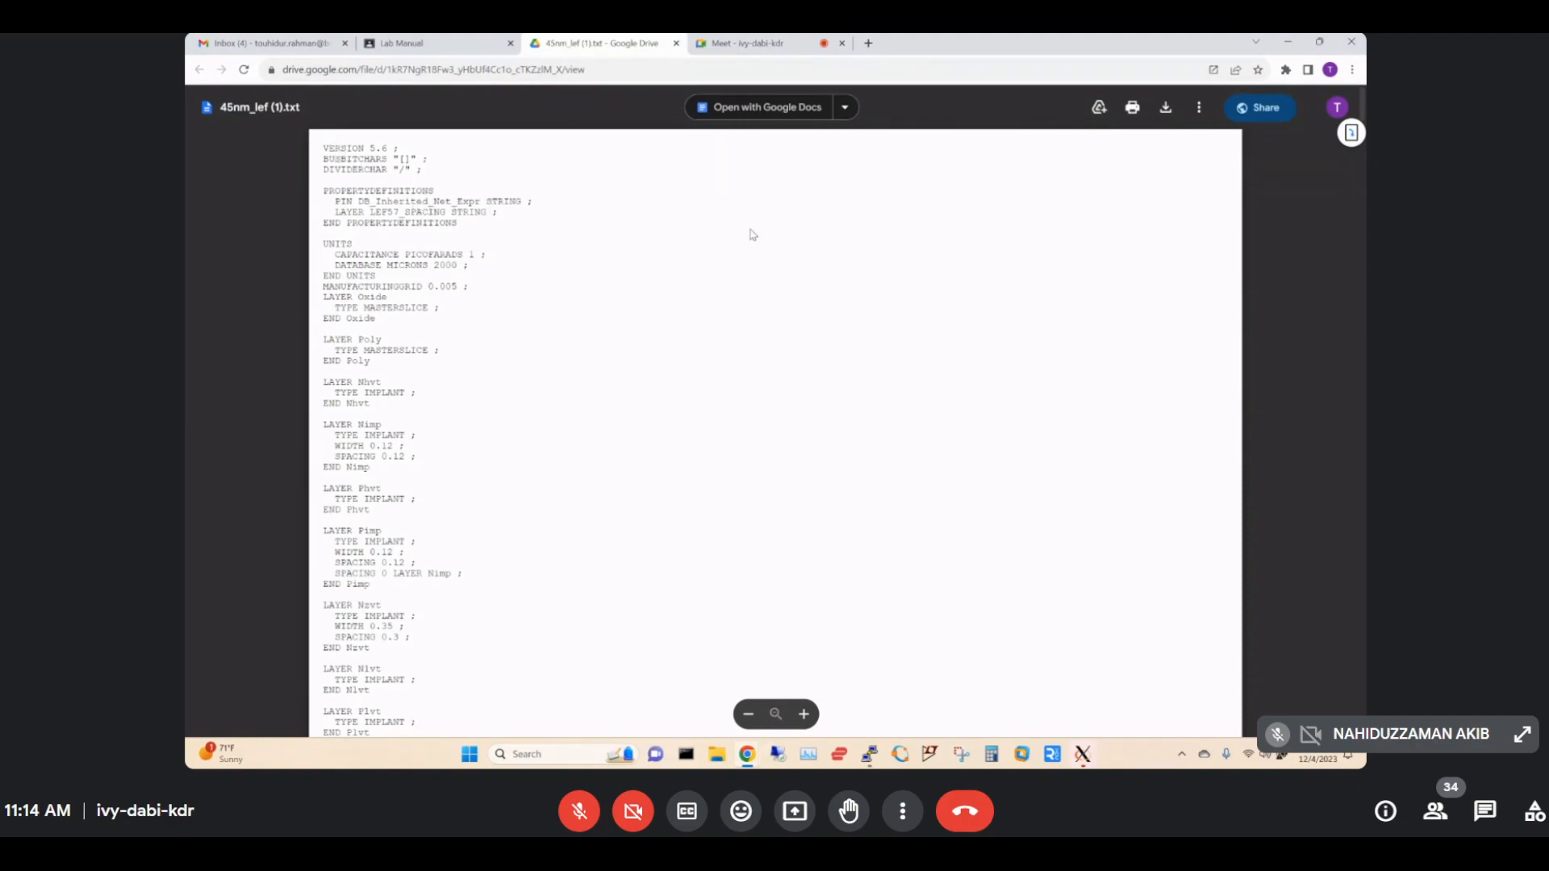
click(1166, 110)
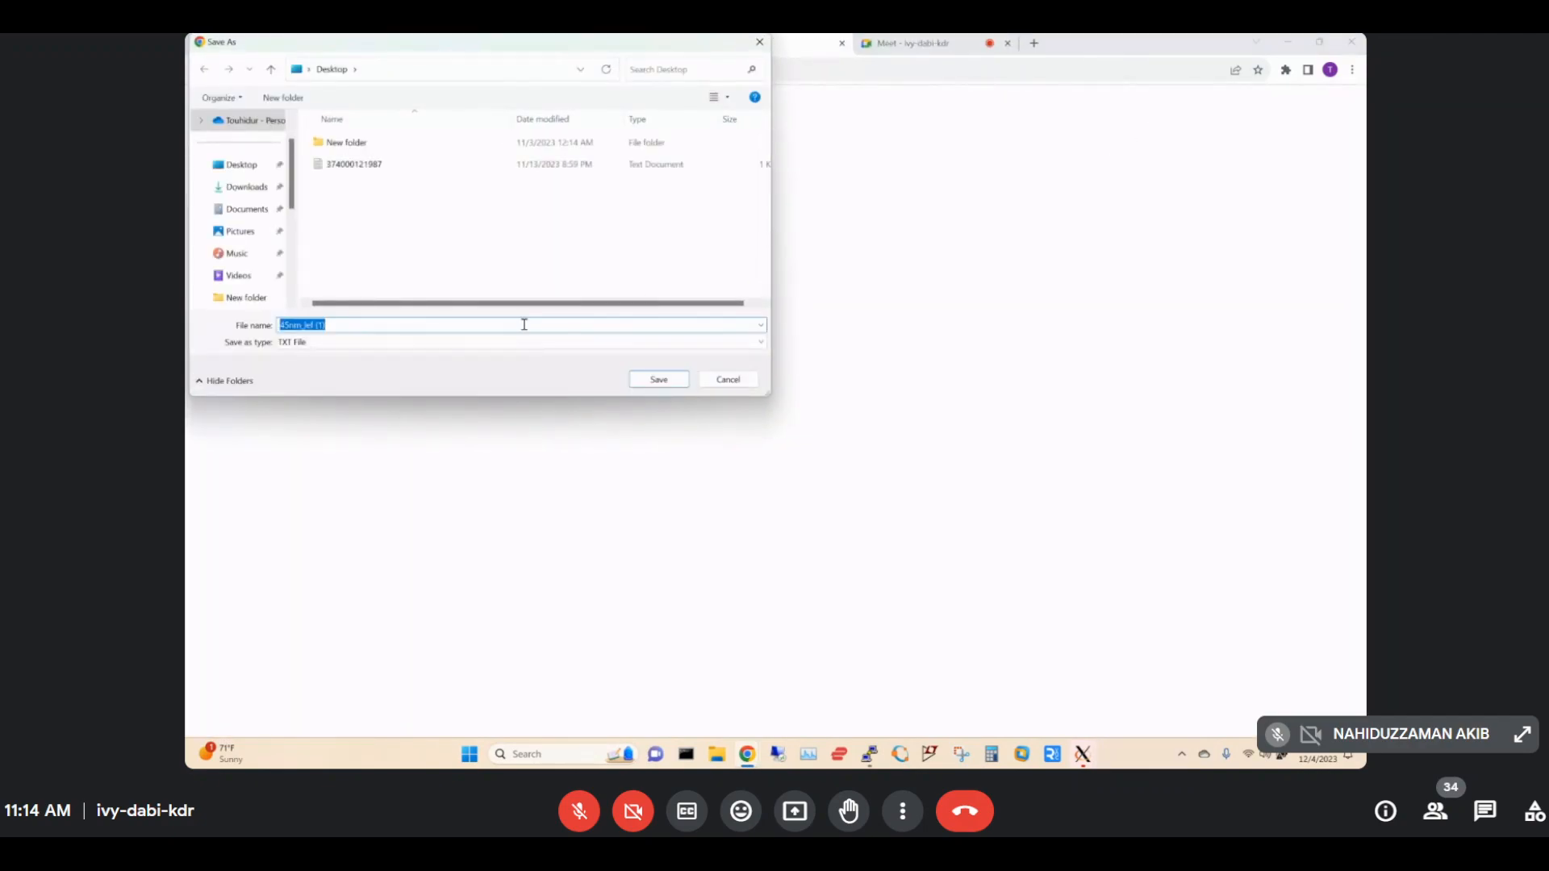
click(253, 172)
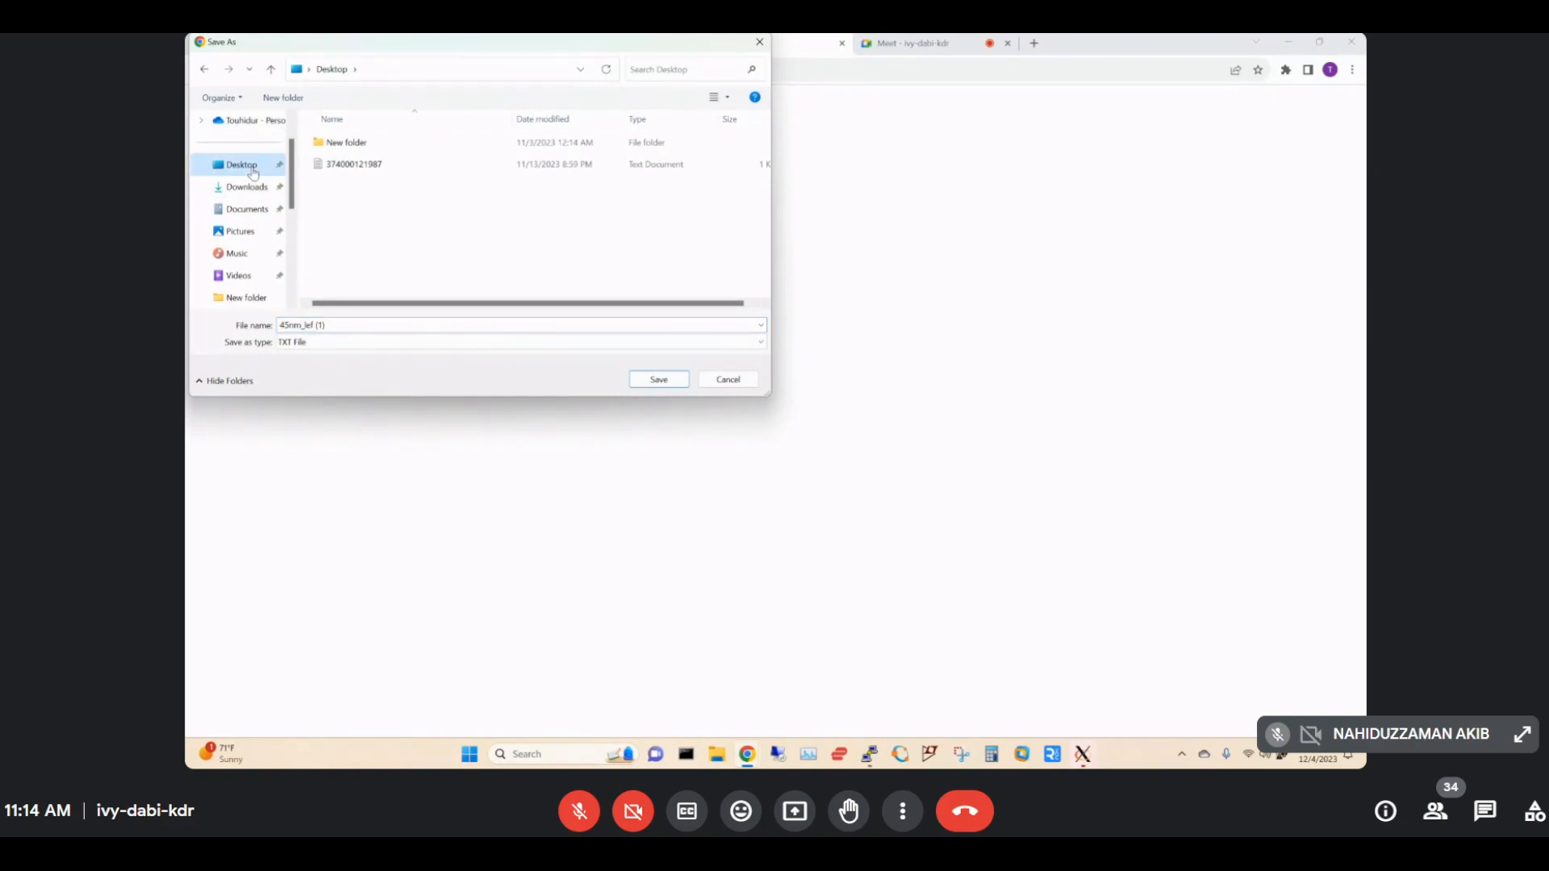
click(666, 381)
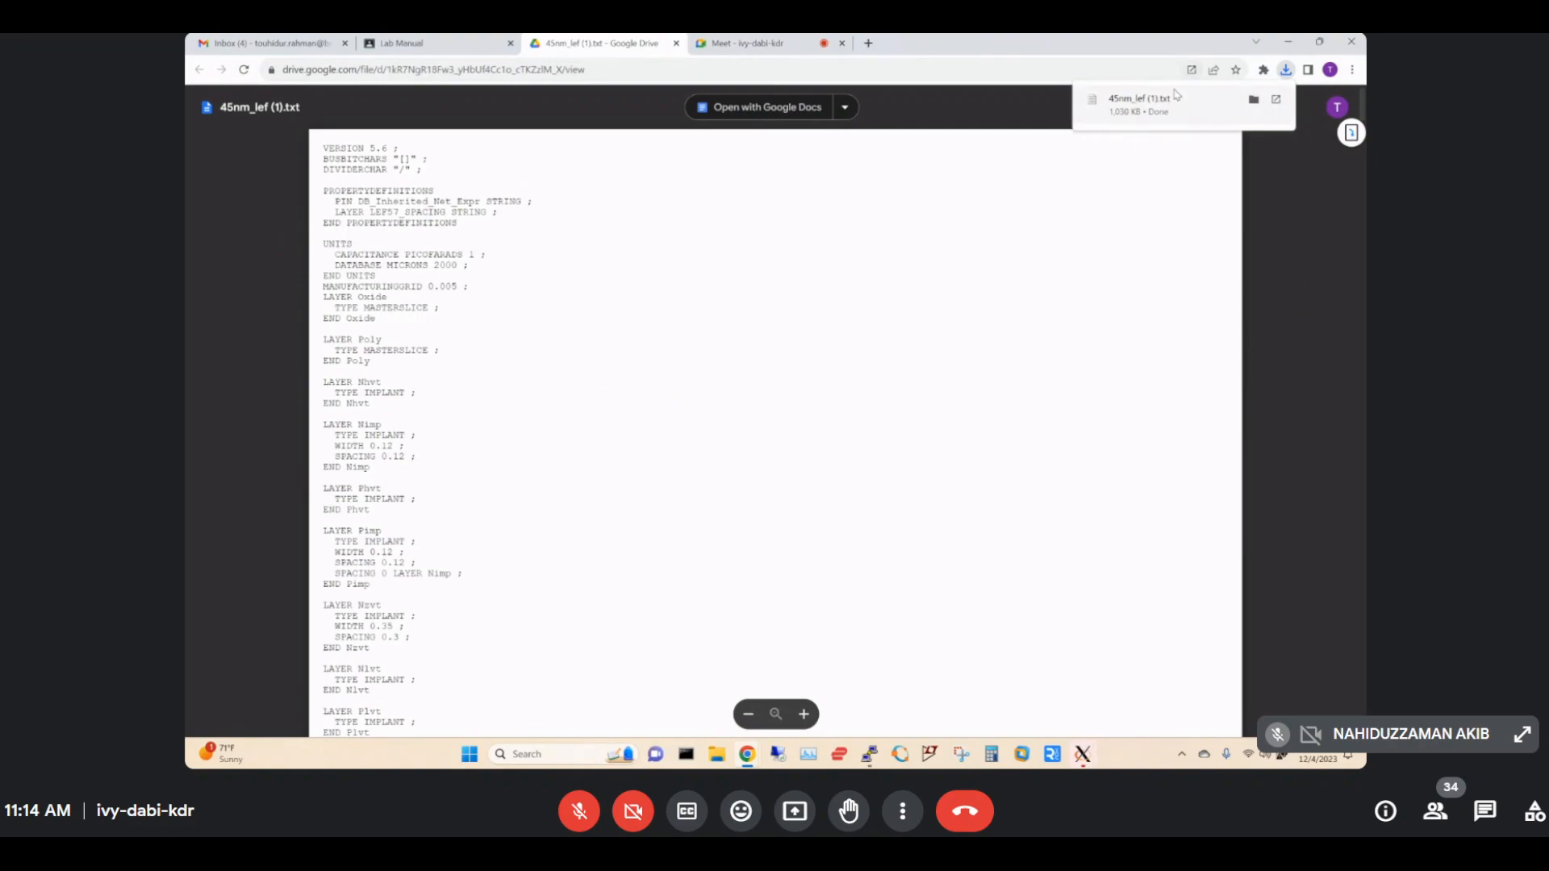
Open the downloaded 45nm_lef (1) text file from the local desktop.
click(1287, 42)
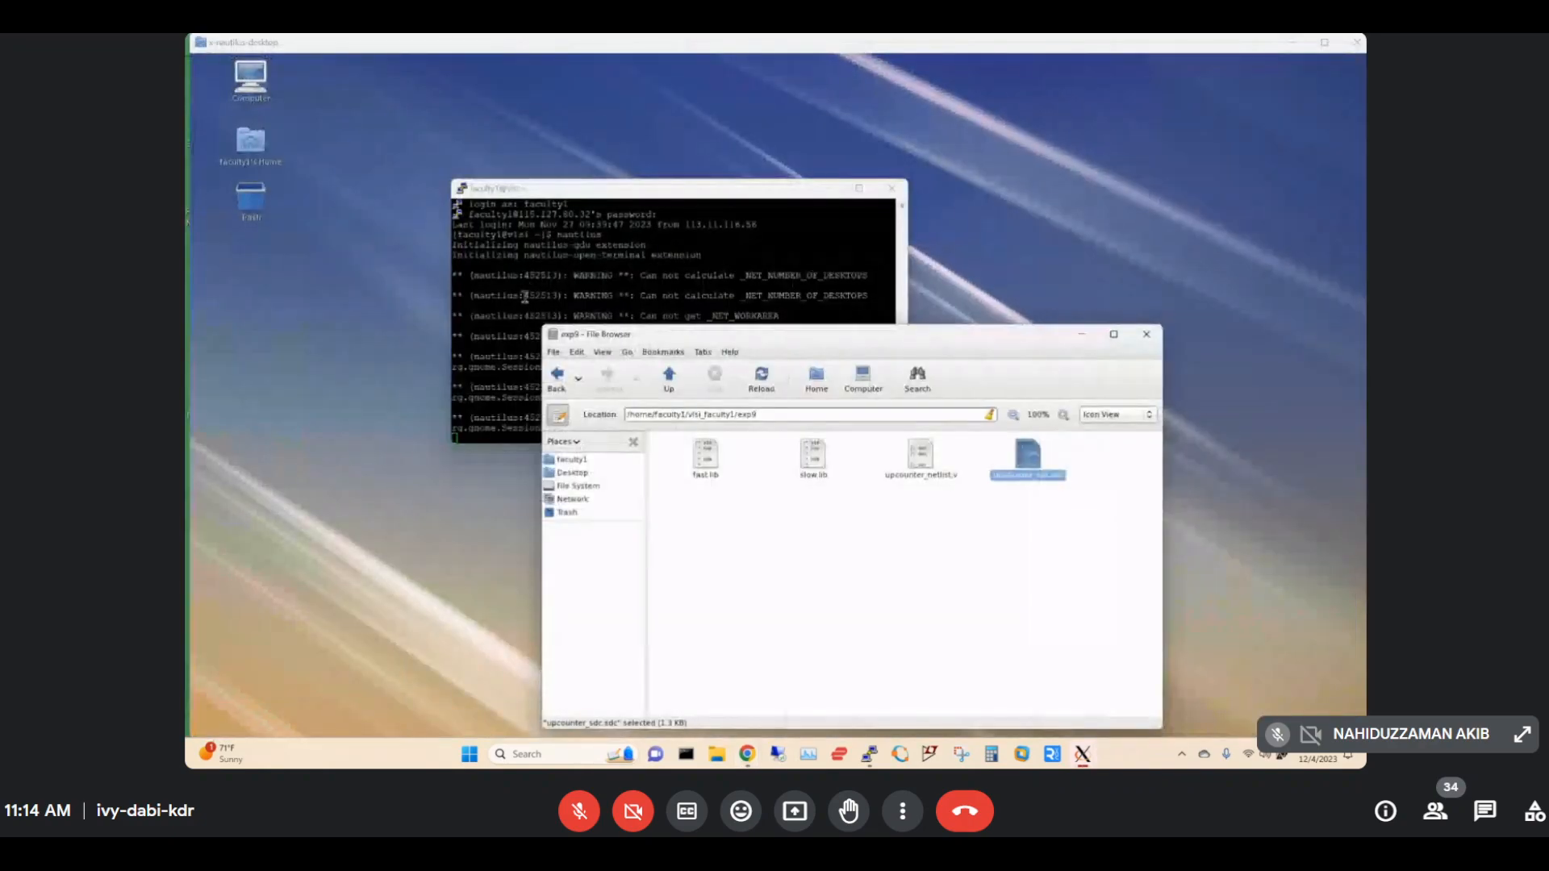
click(1292, 42)
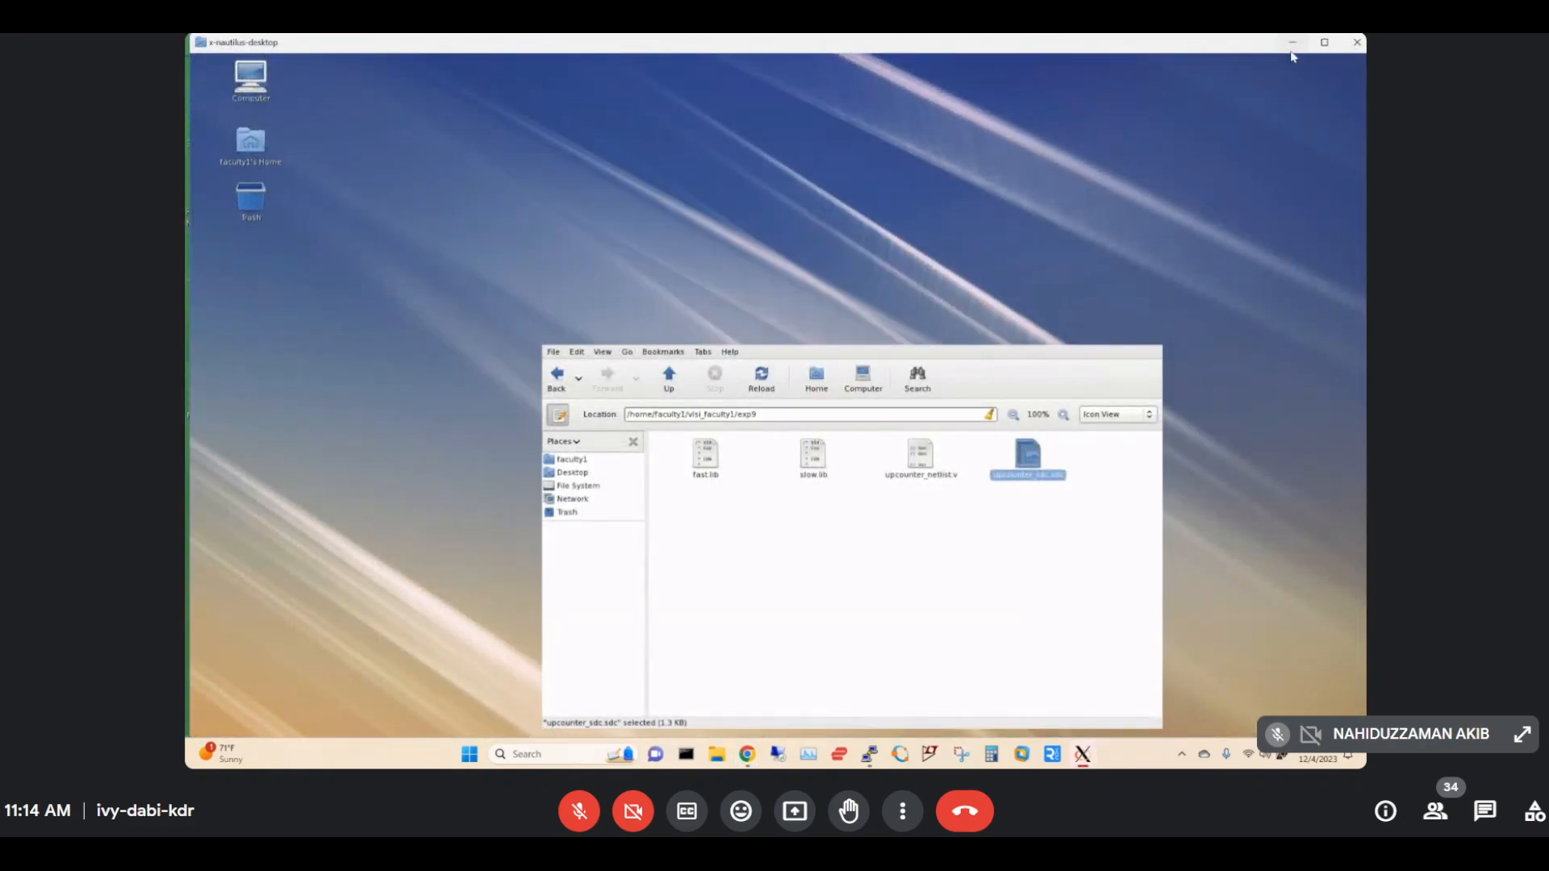
double_click(210, 260)
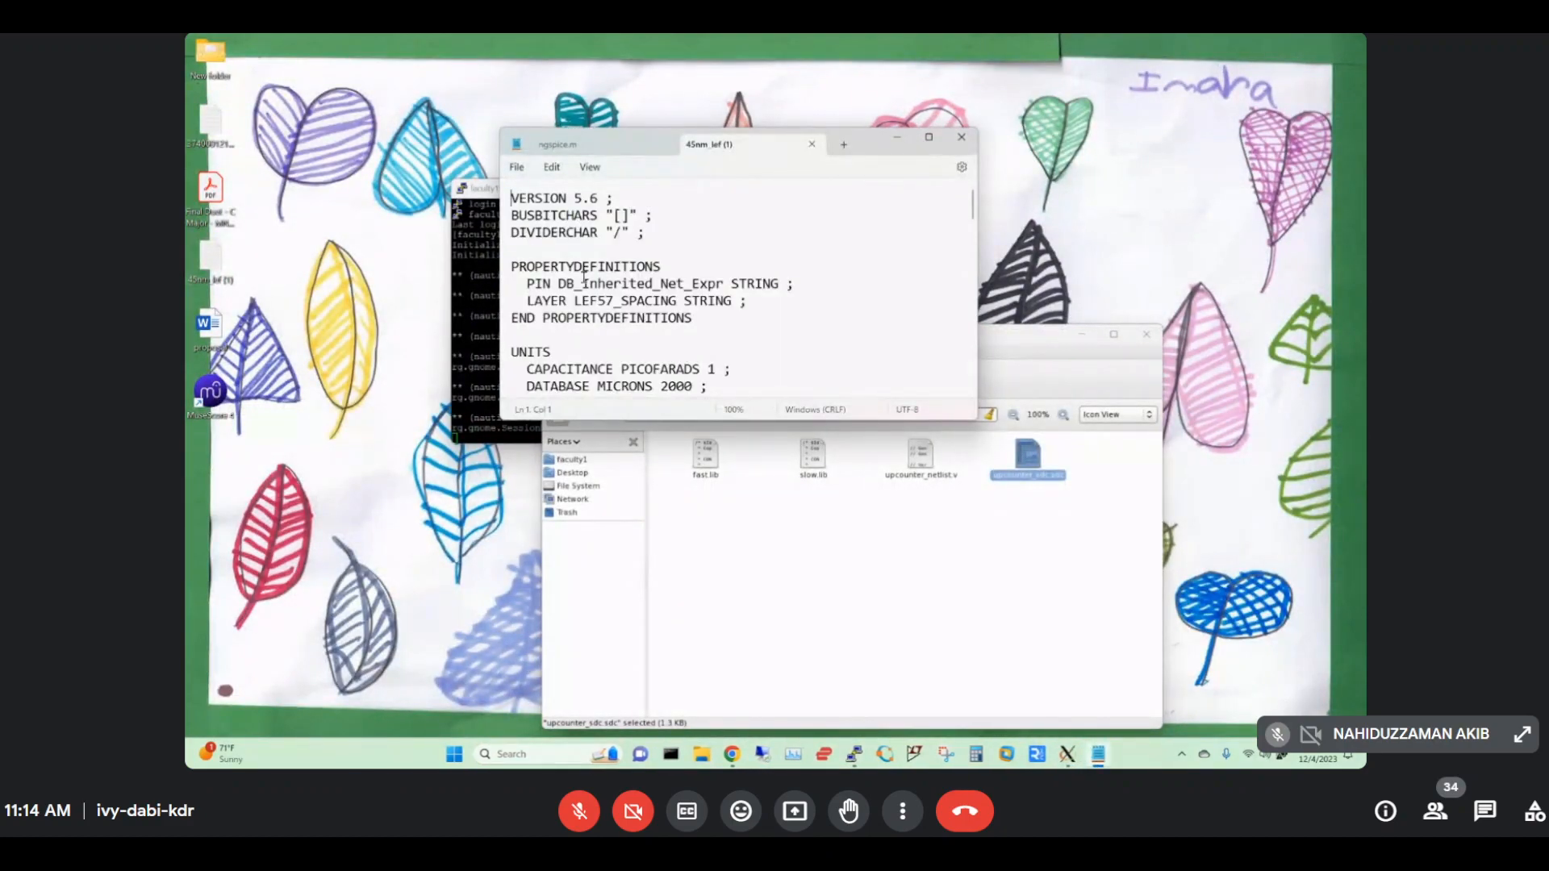
click(577, 242)
drag(873, 149, 689, 132)
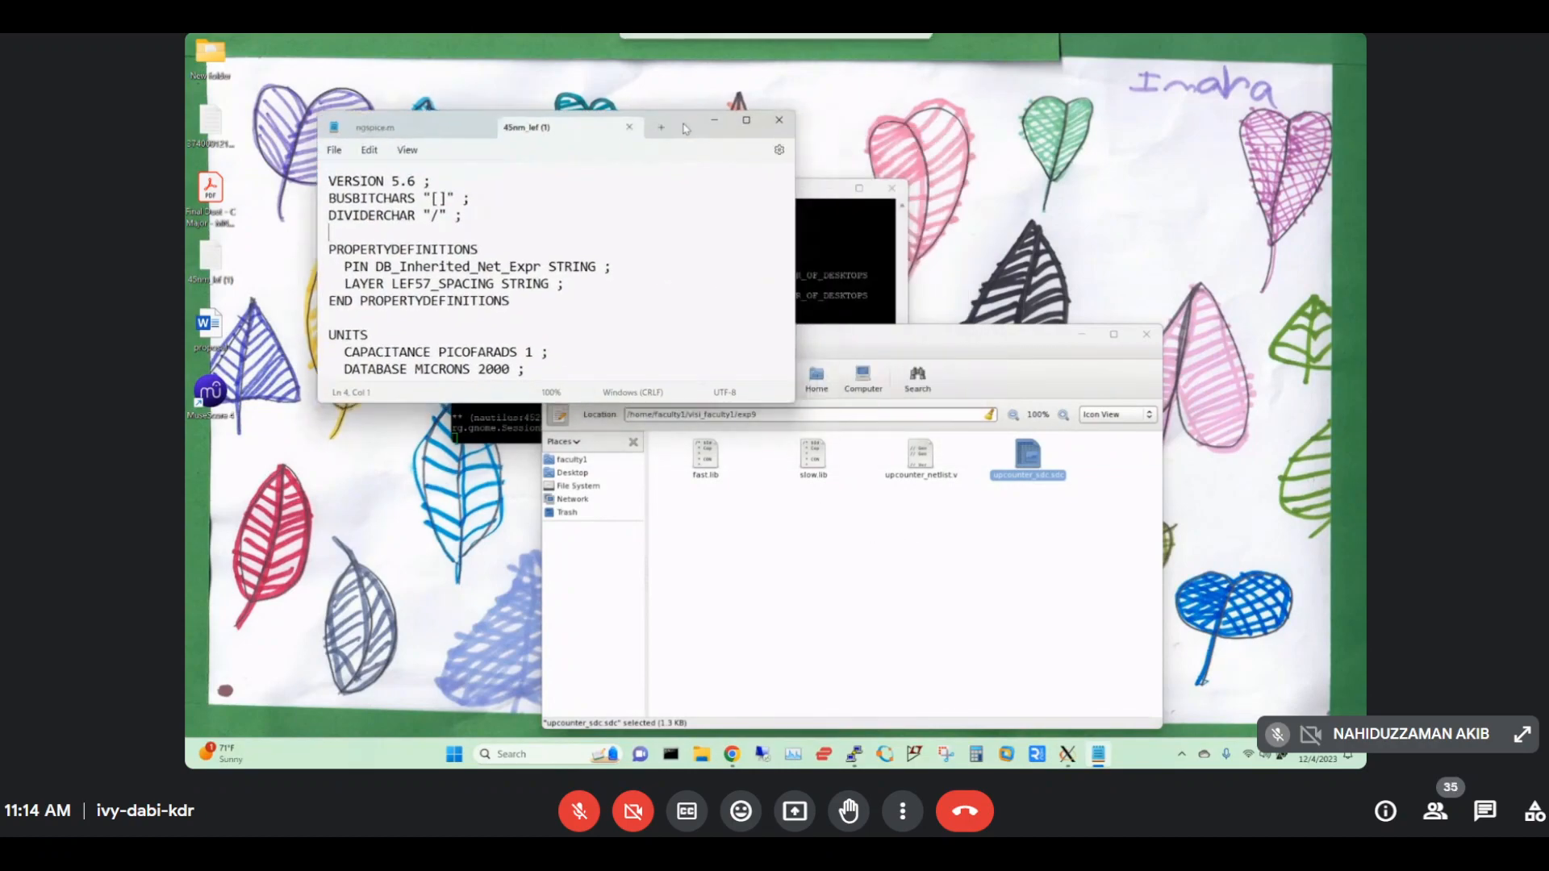
Create an empty file tech45.lef in exp9 and open it in gedit.
click(818, 528)
right_click(818, 528)
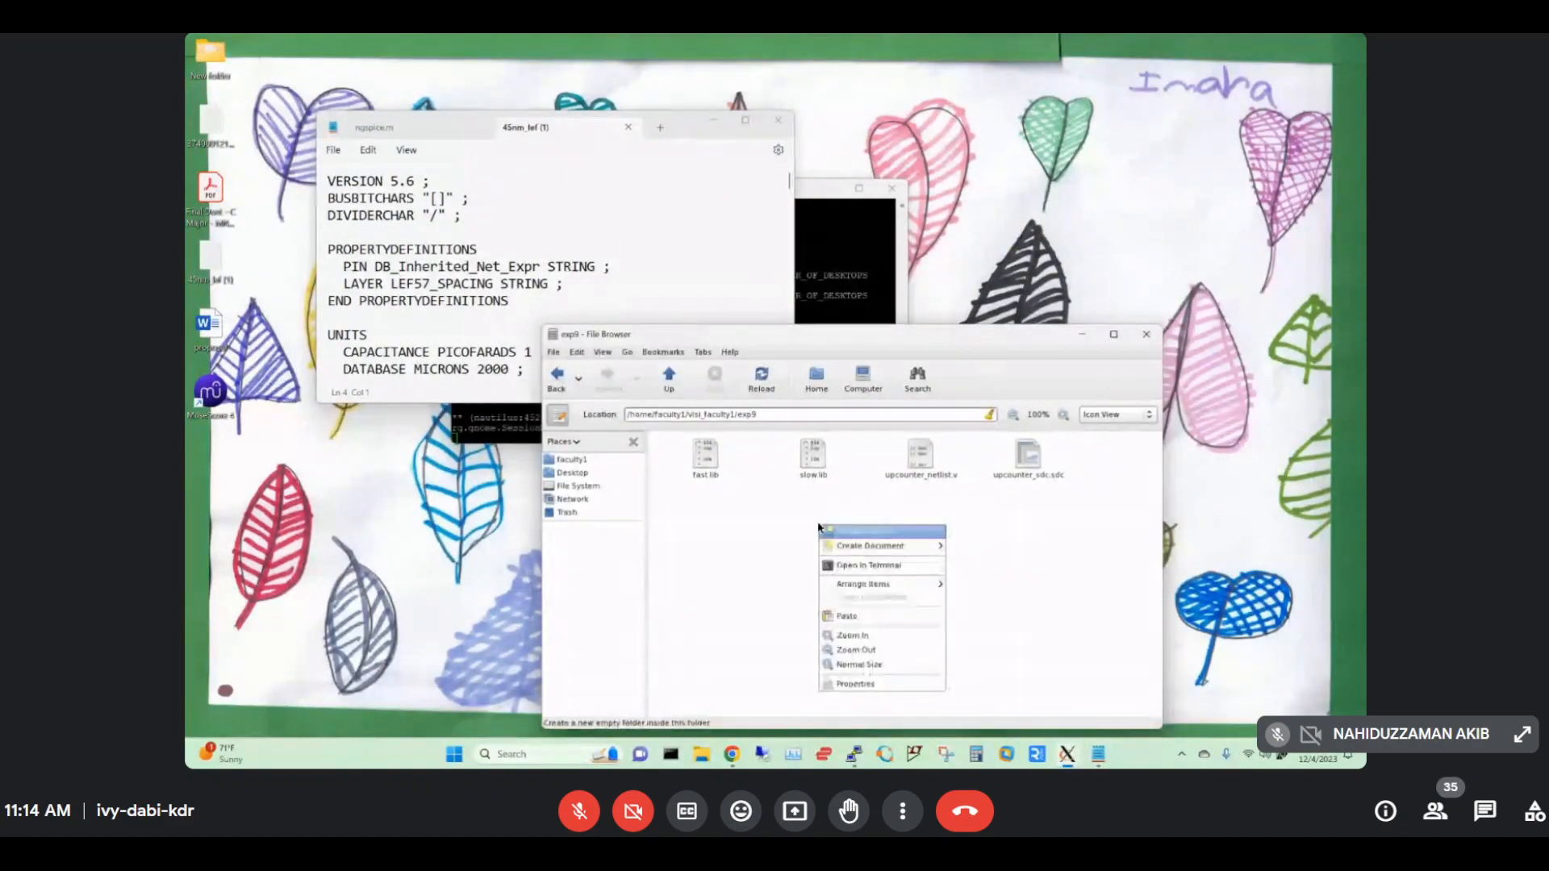
mouse_move(911, 546)
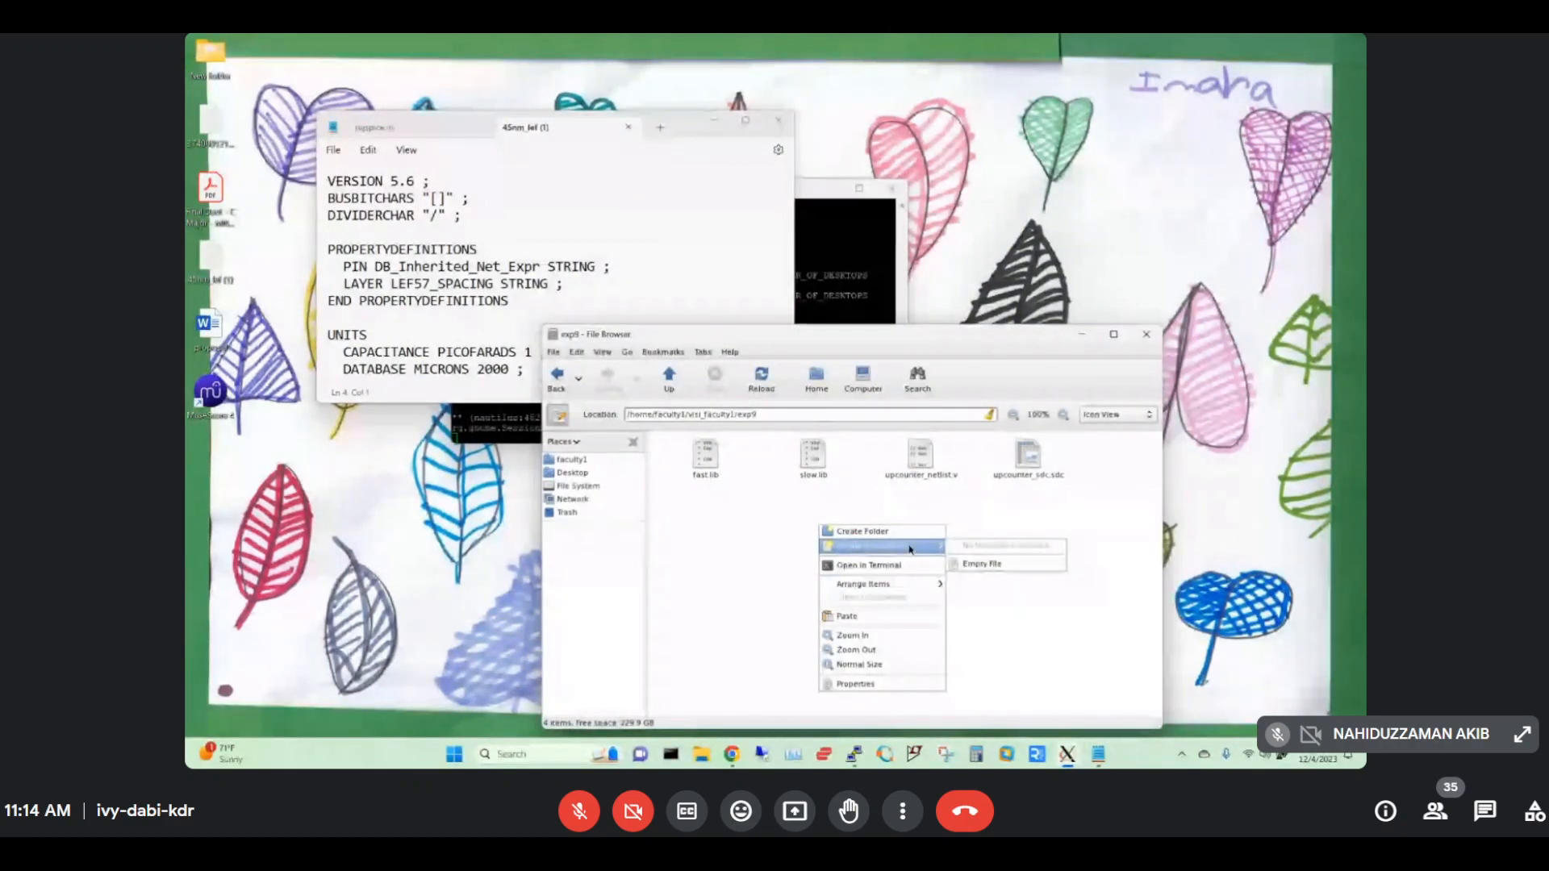
click(981, 565)
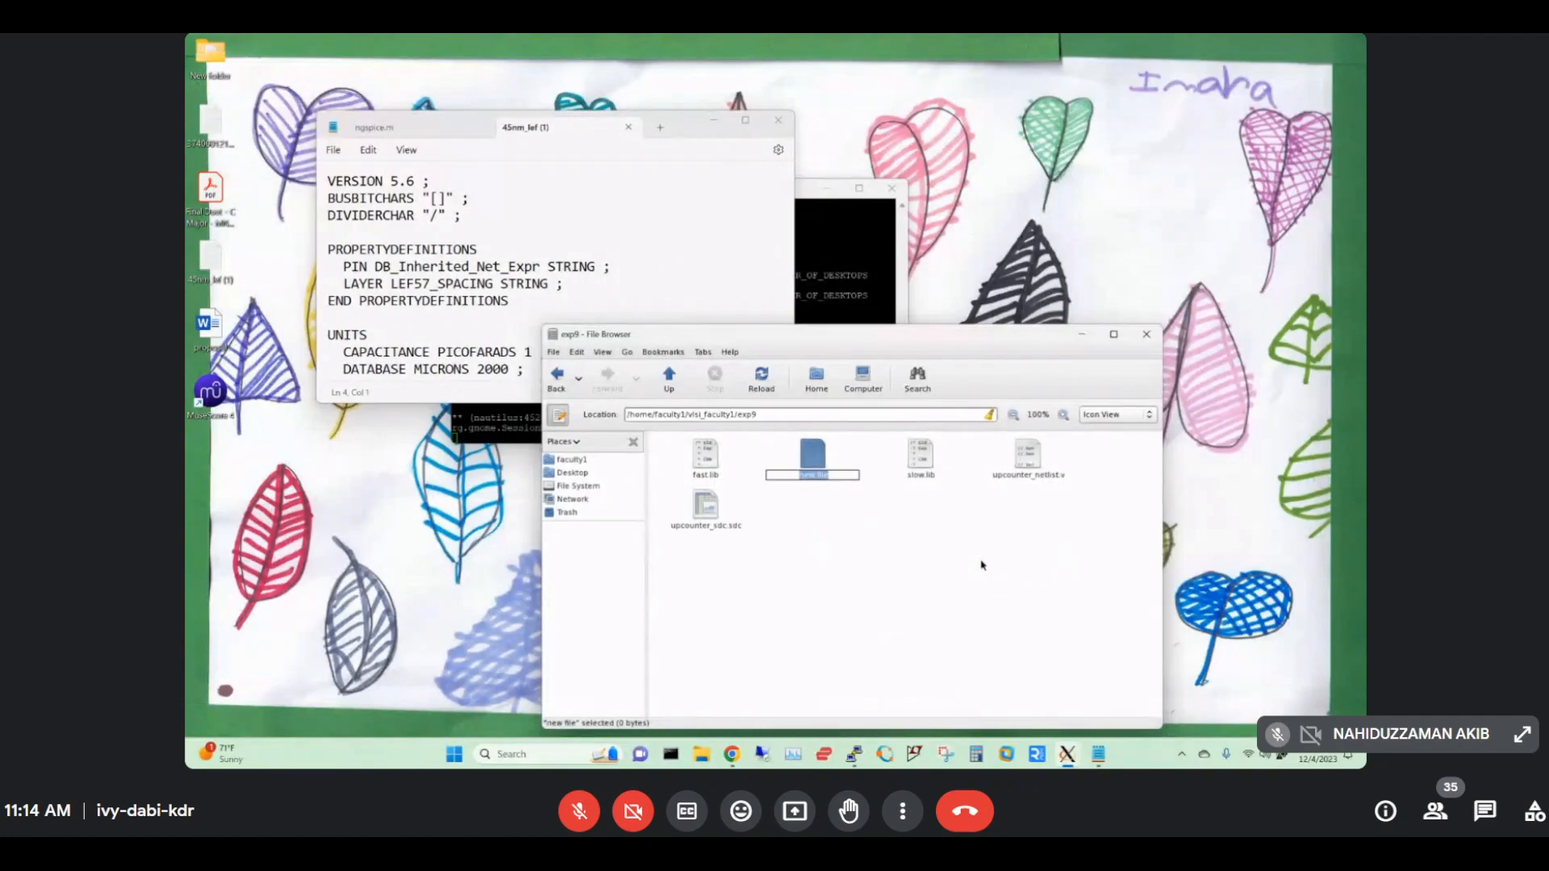
text(tech45.lef)
key(Return)
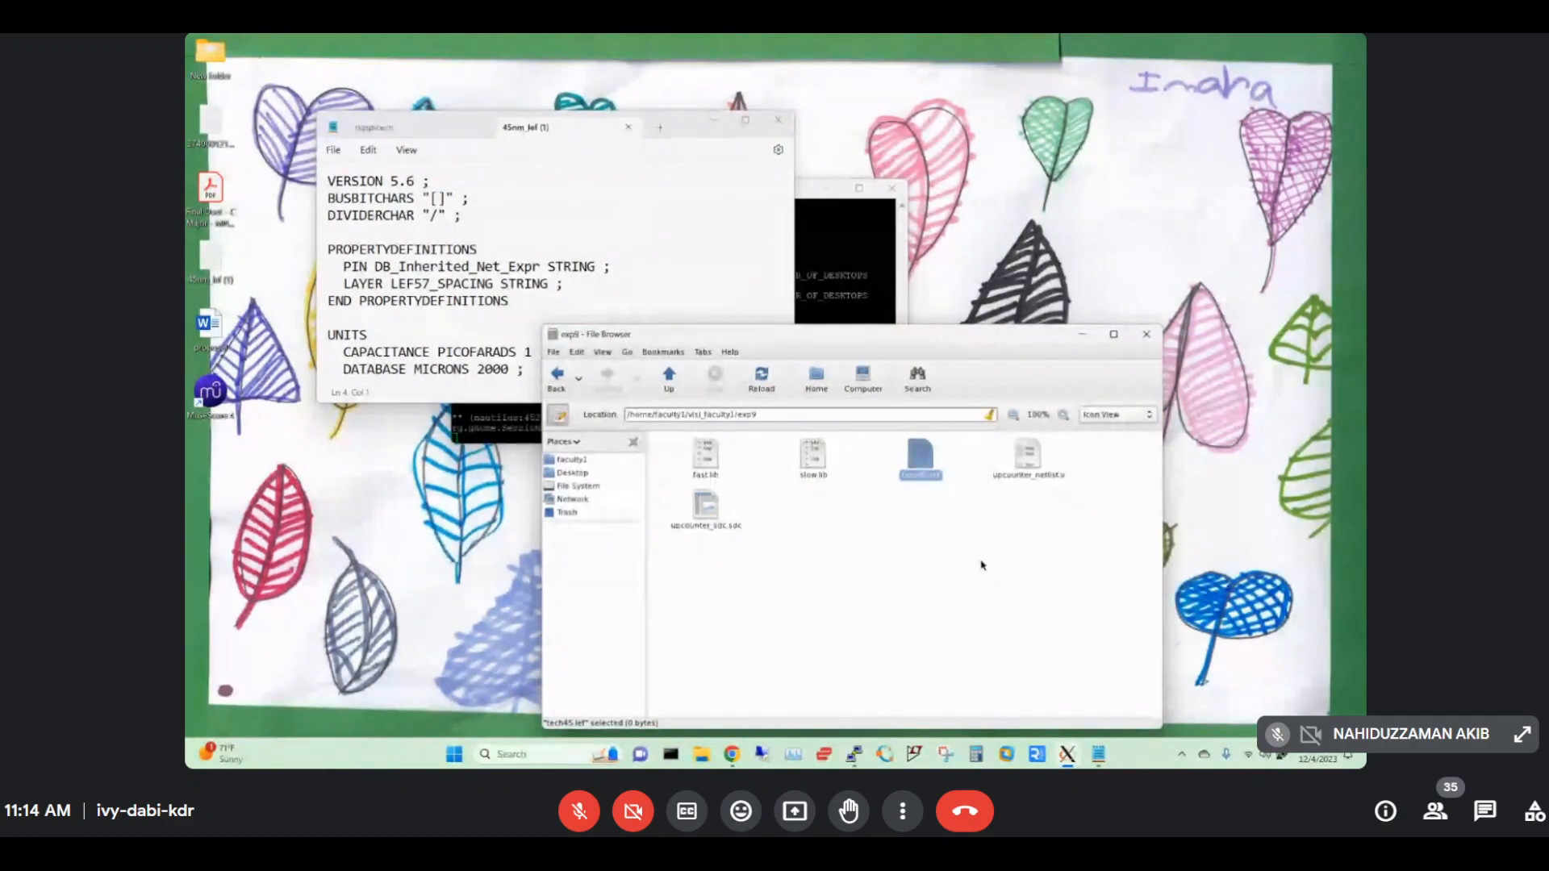
key(Return)
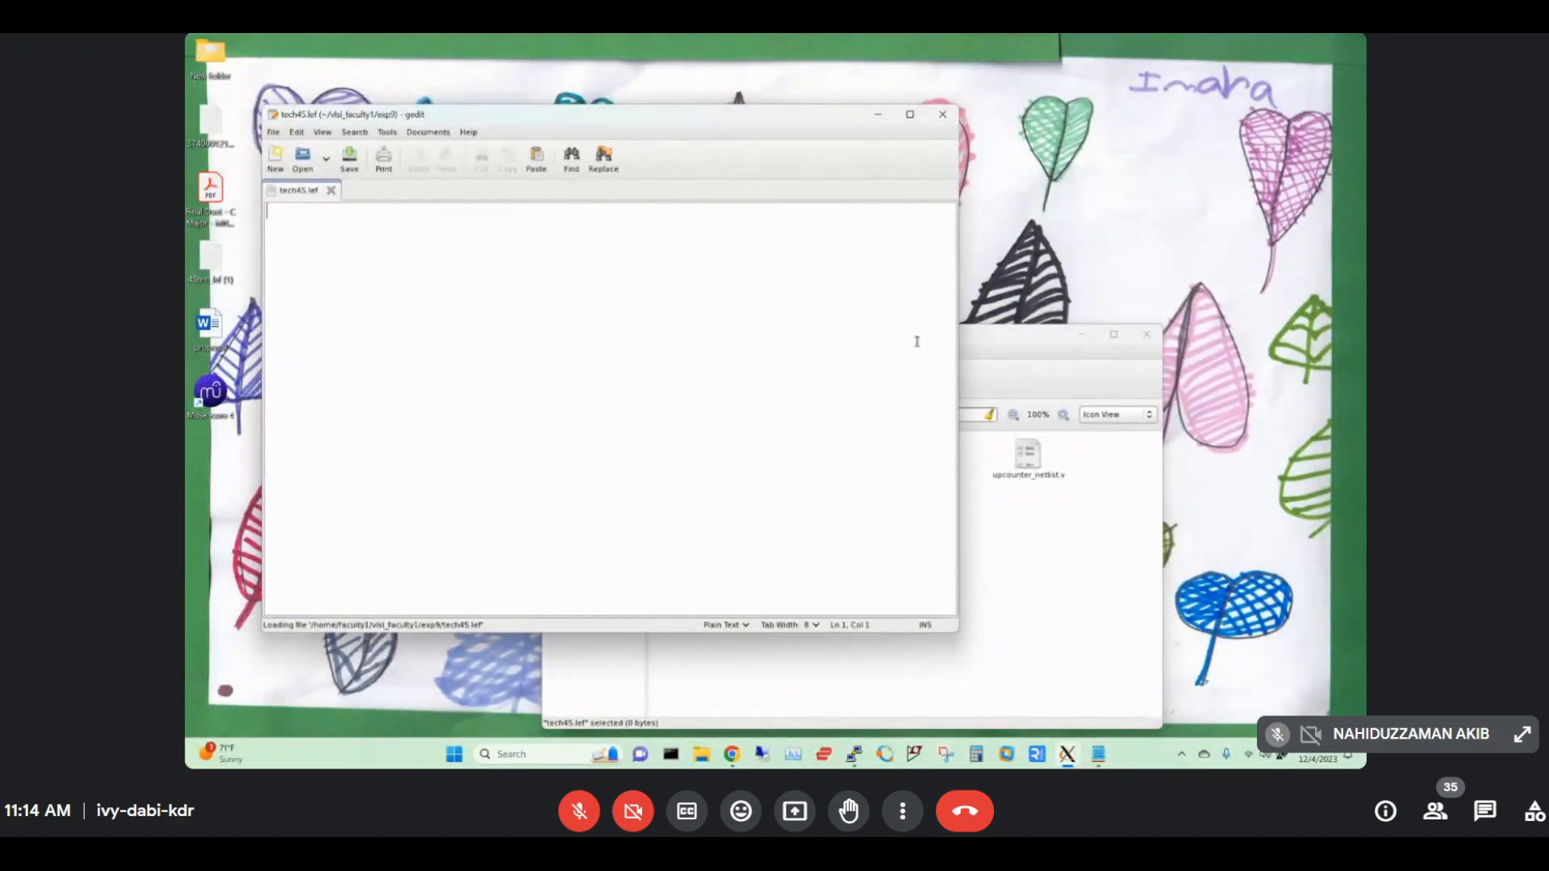
Copy all the 45nm LEF text into tech45.lef and save it.
drag(733, 121, 1038, 187)
click(468, 192)
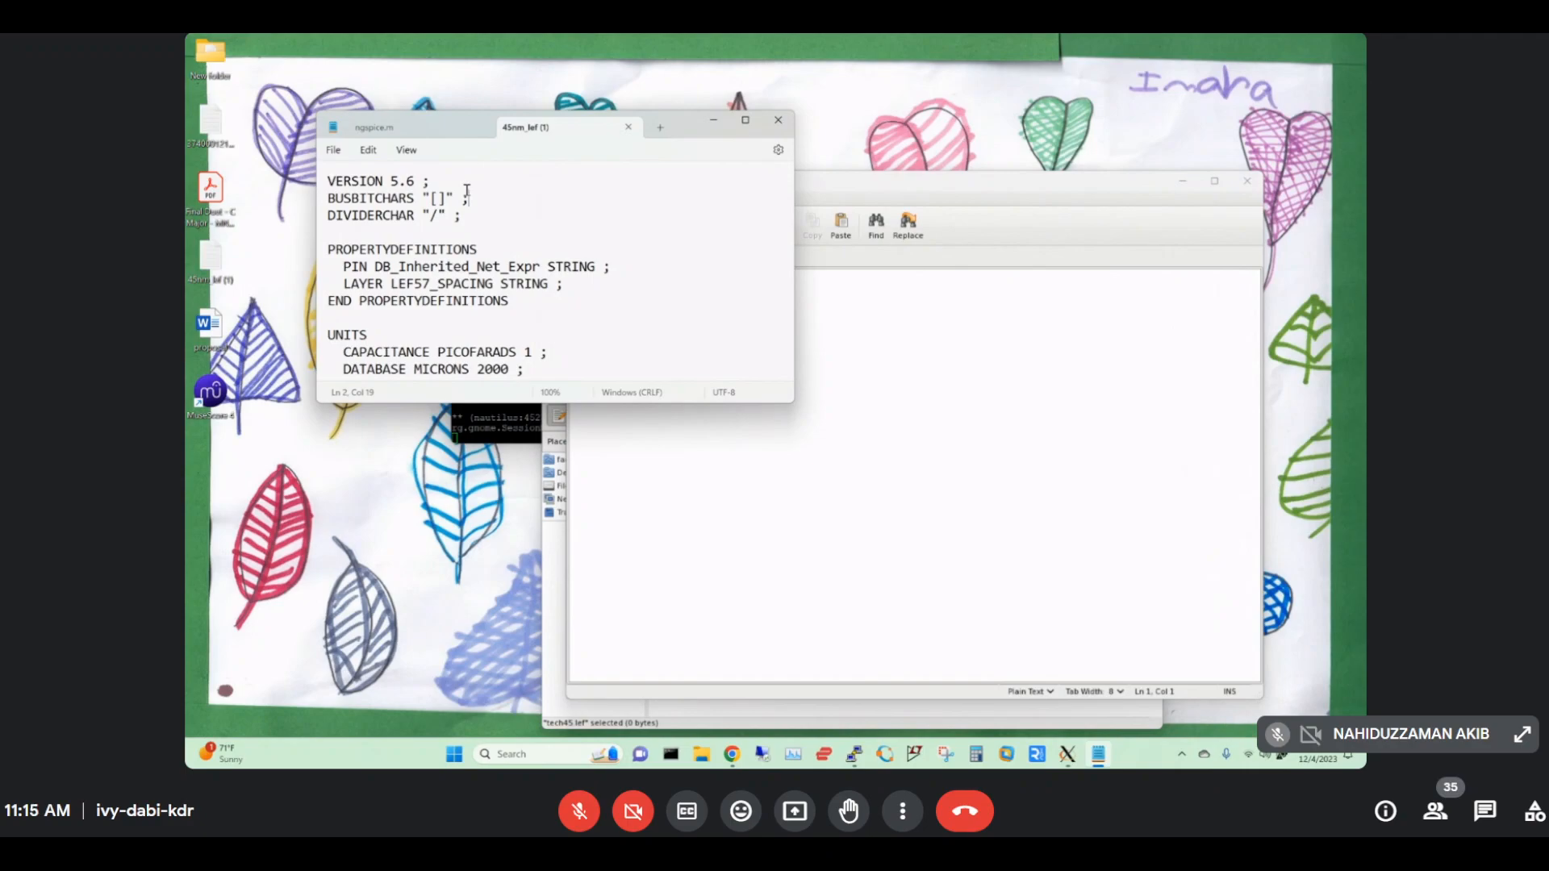
key(ctrl+a)
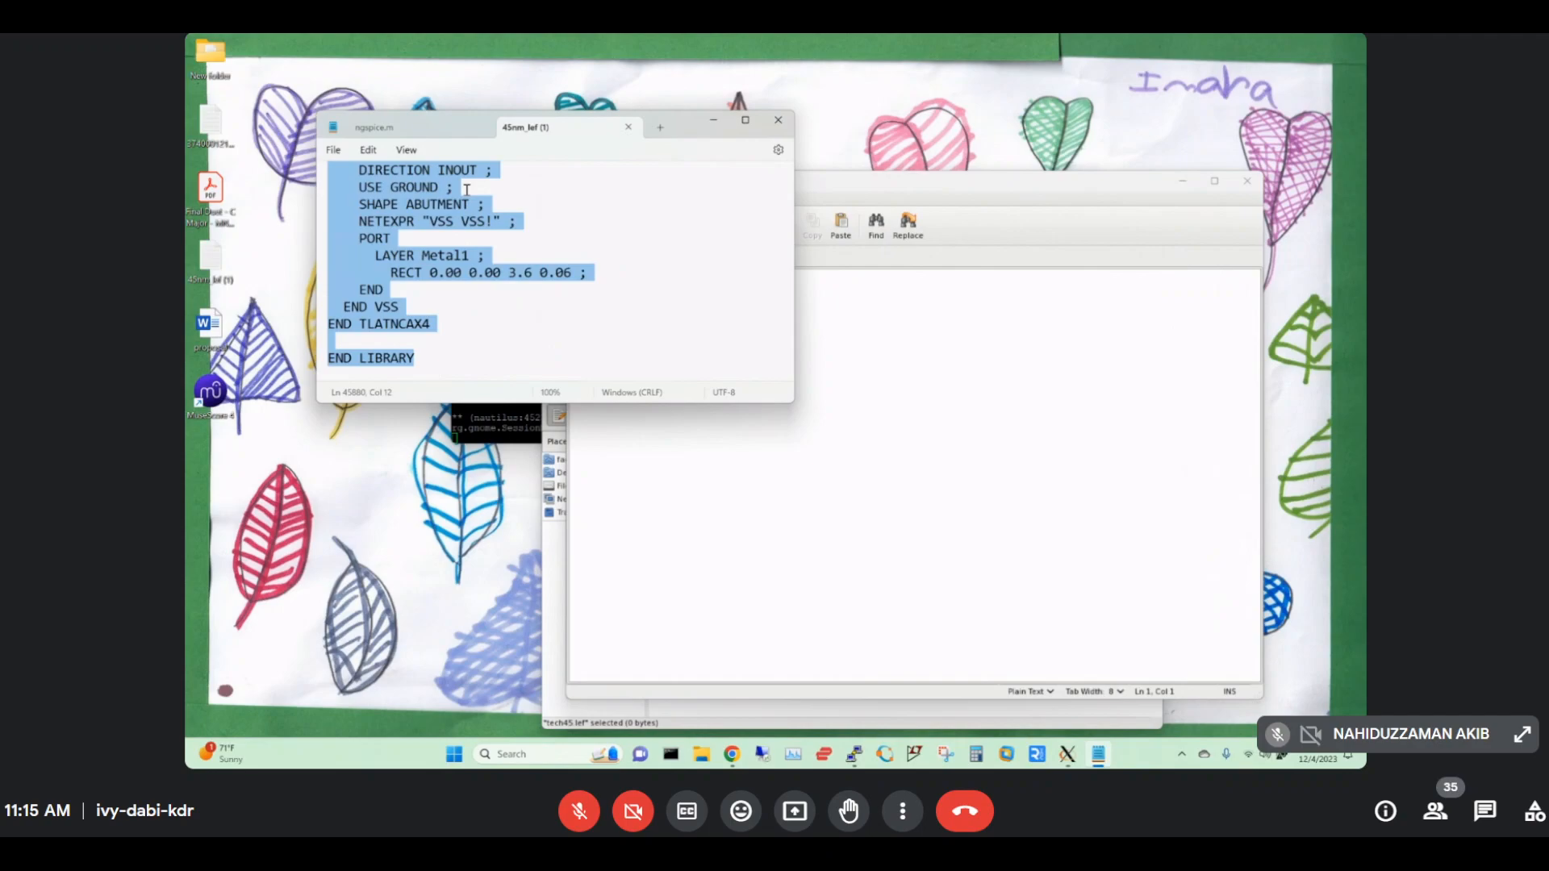
click(949, 394)
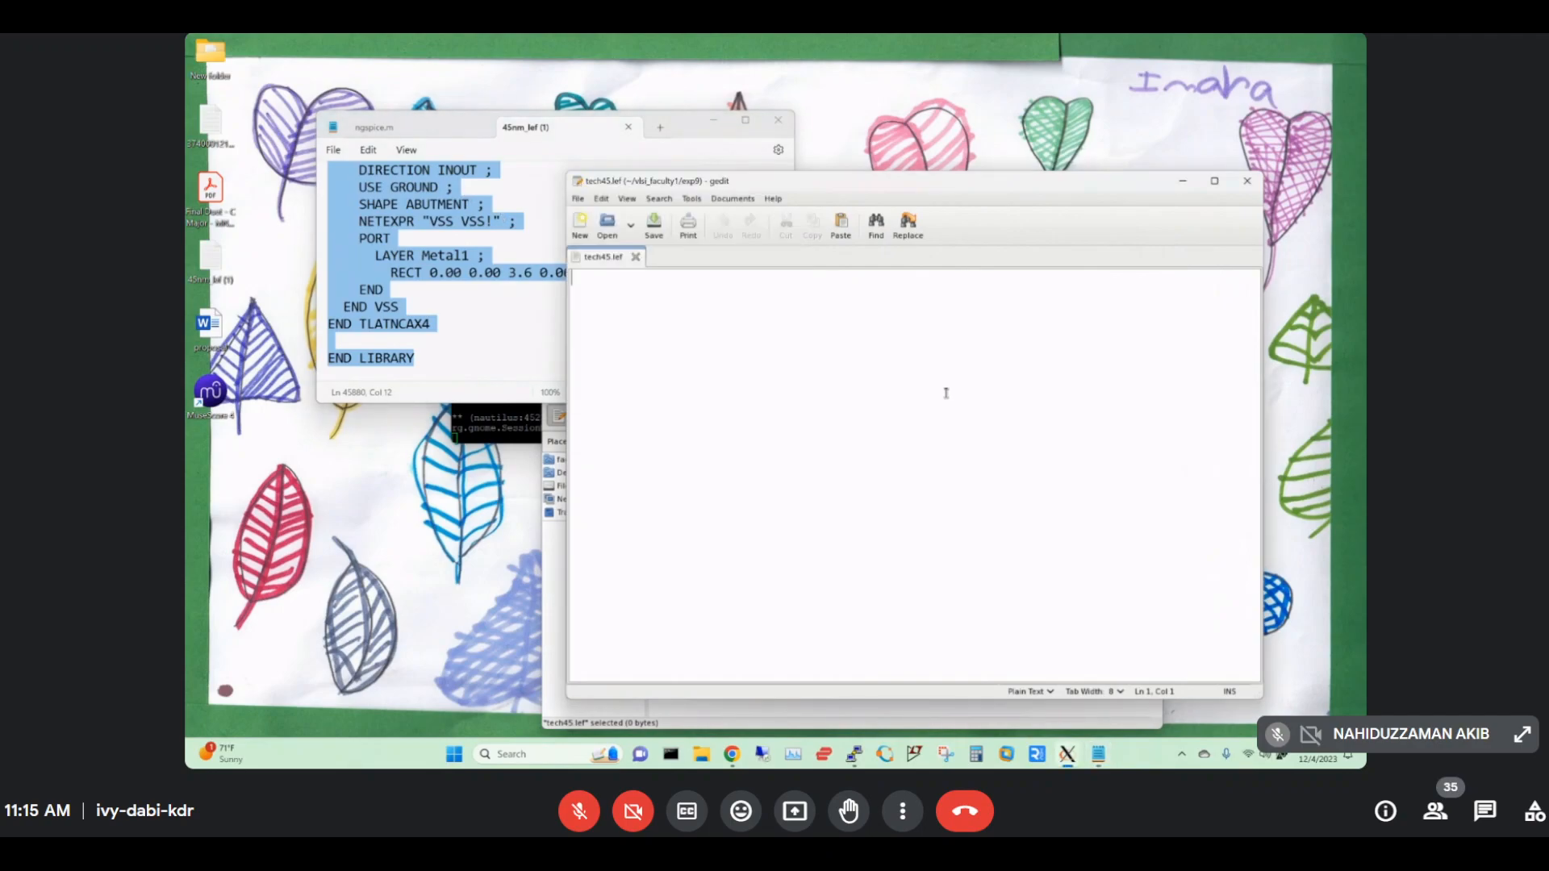
key(ctrl+v)
right_click(773, 350)
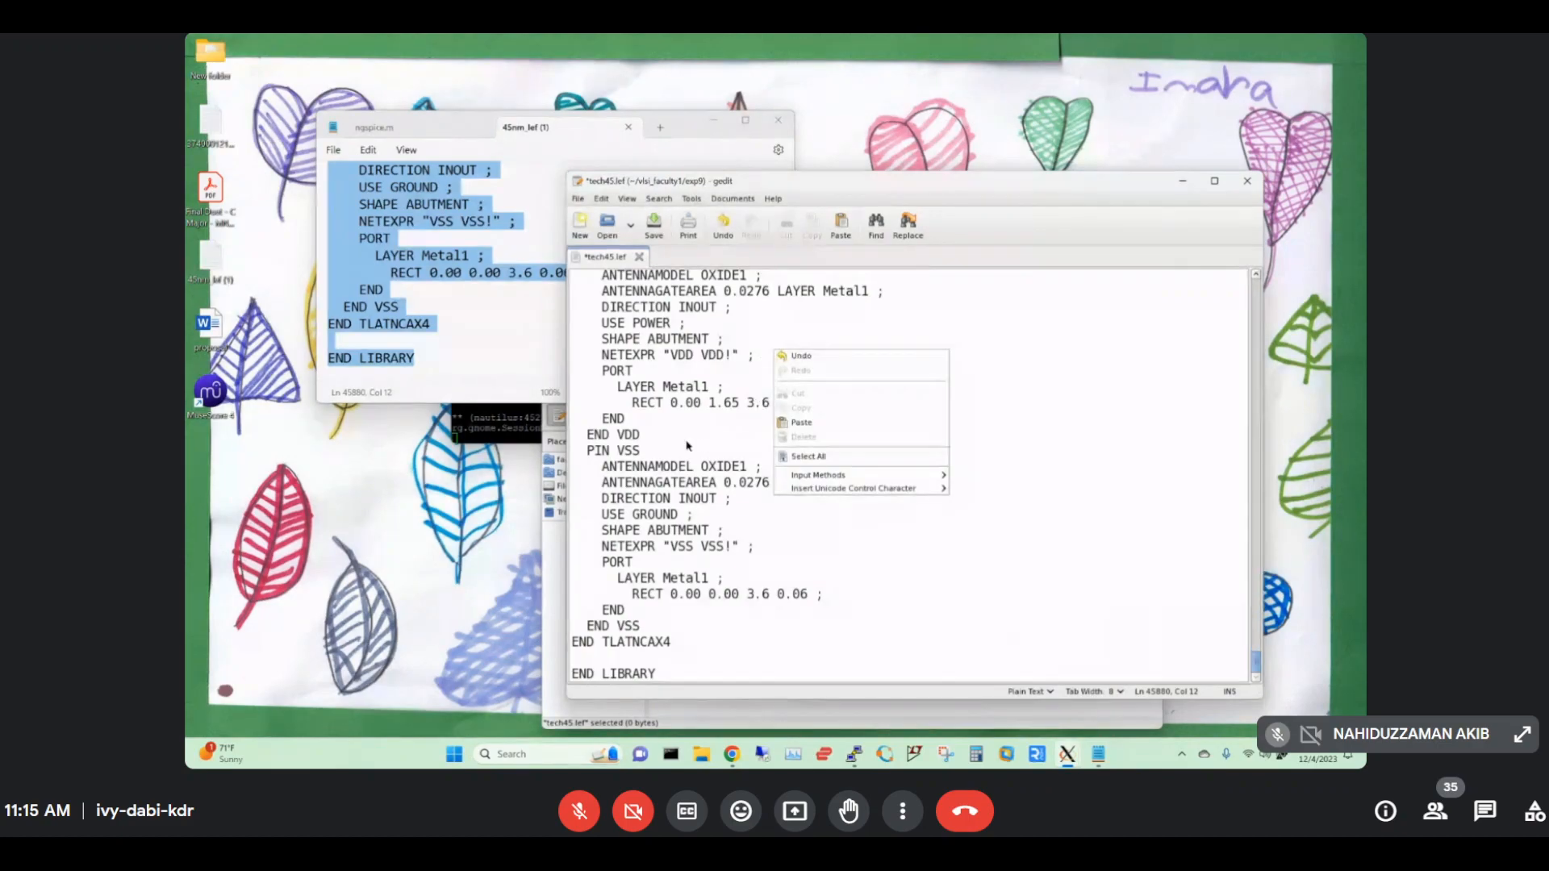
click(661, 438)
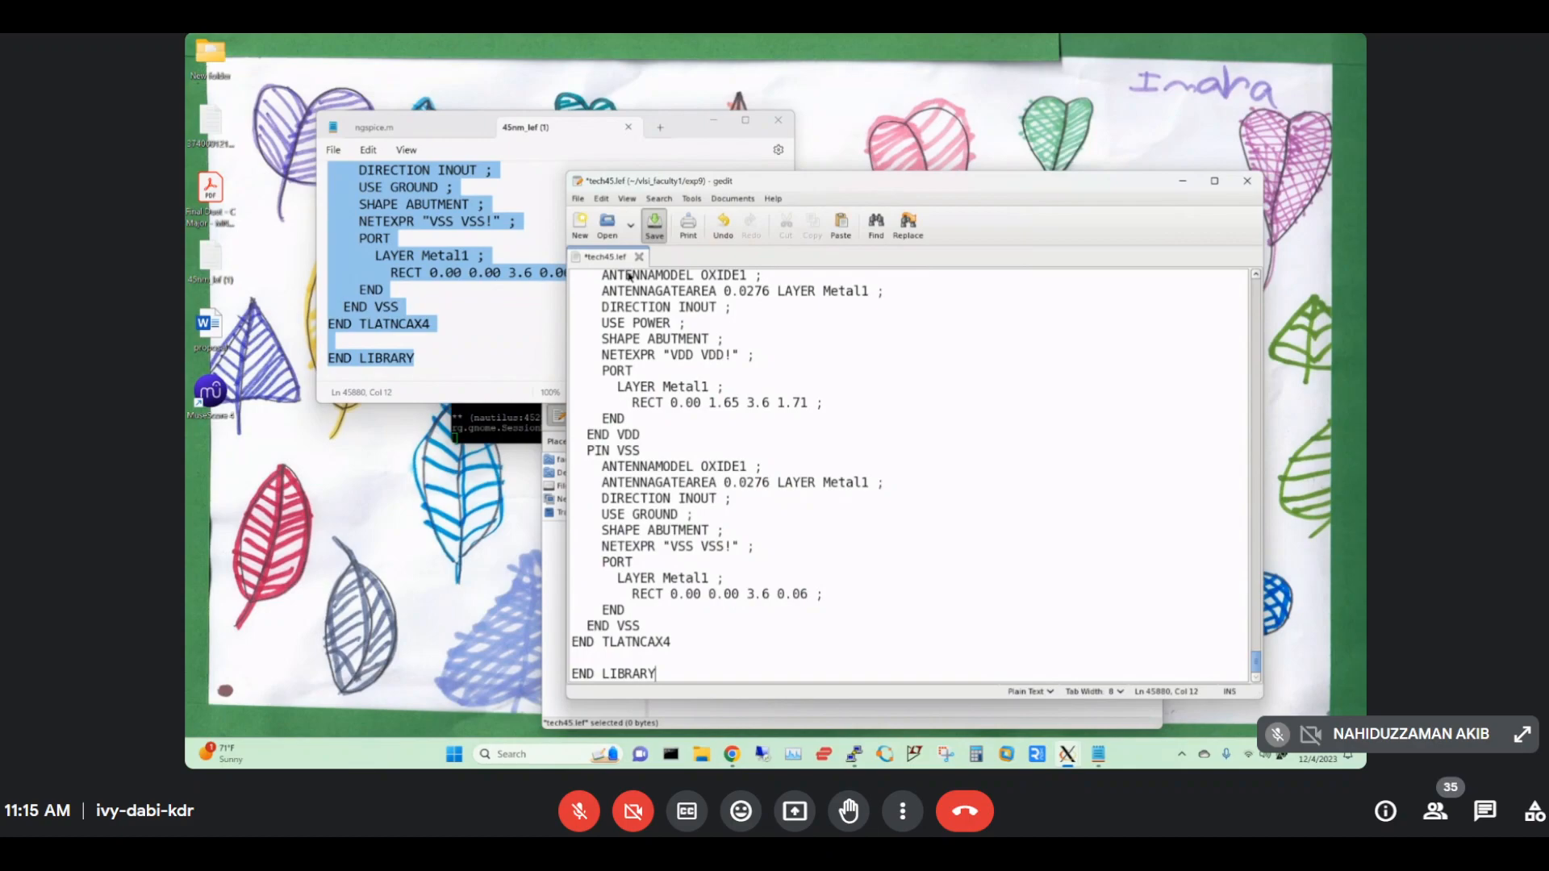
key(ctrl+s)
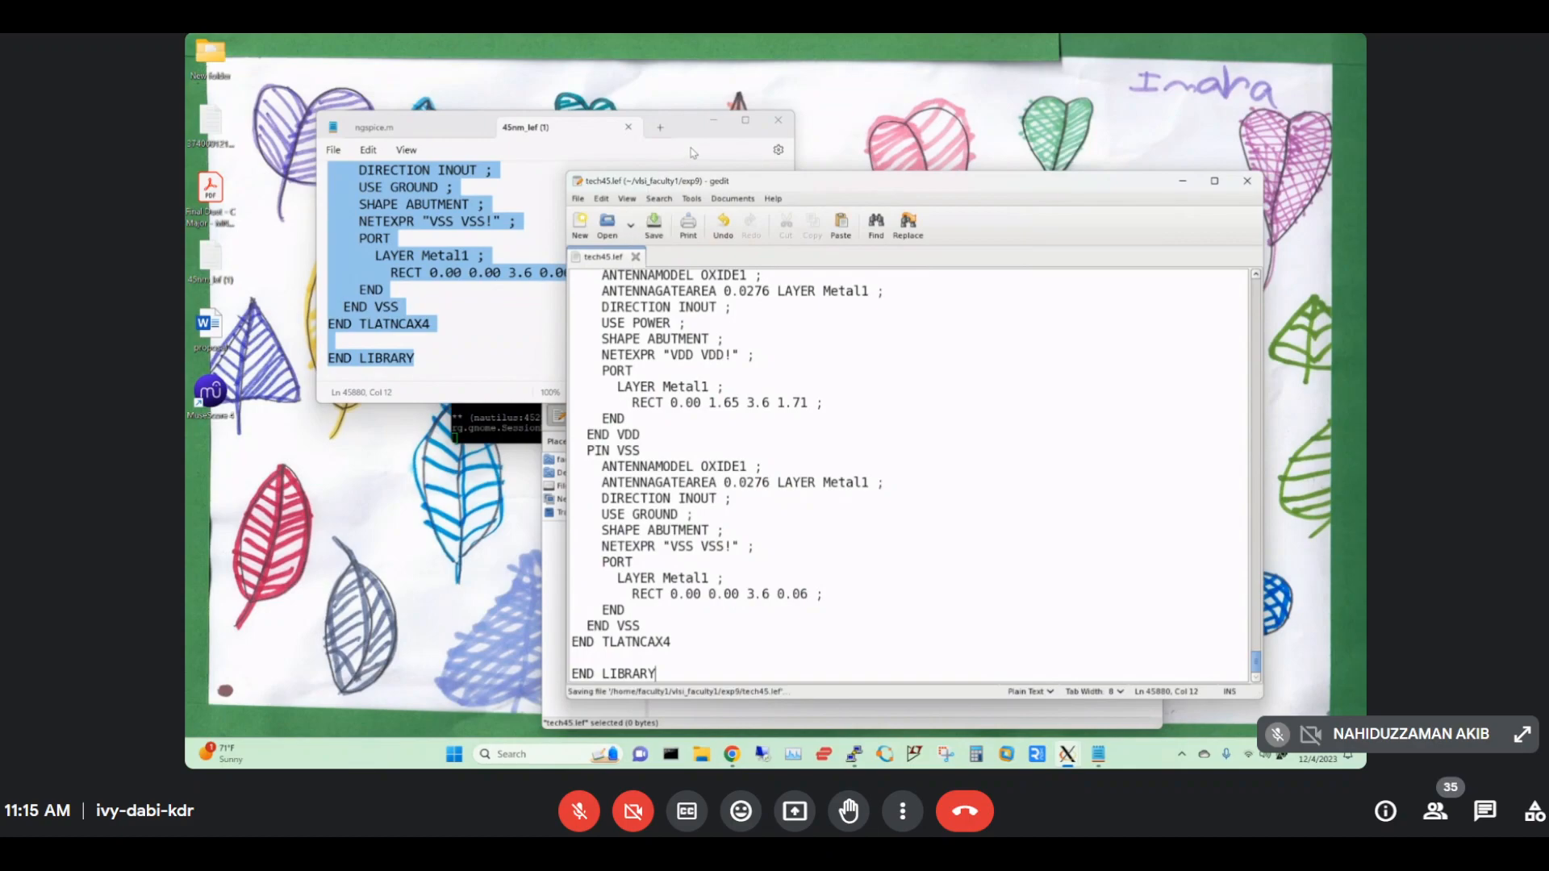
Close the LEF text window, delete 45nm_lef (1) from the desktop, resave tech45.lef and close gedit.
click(774, 122)
click(220, 278)
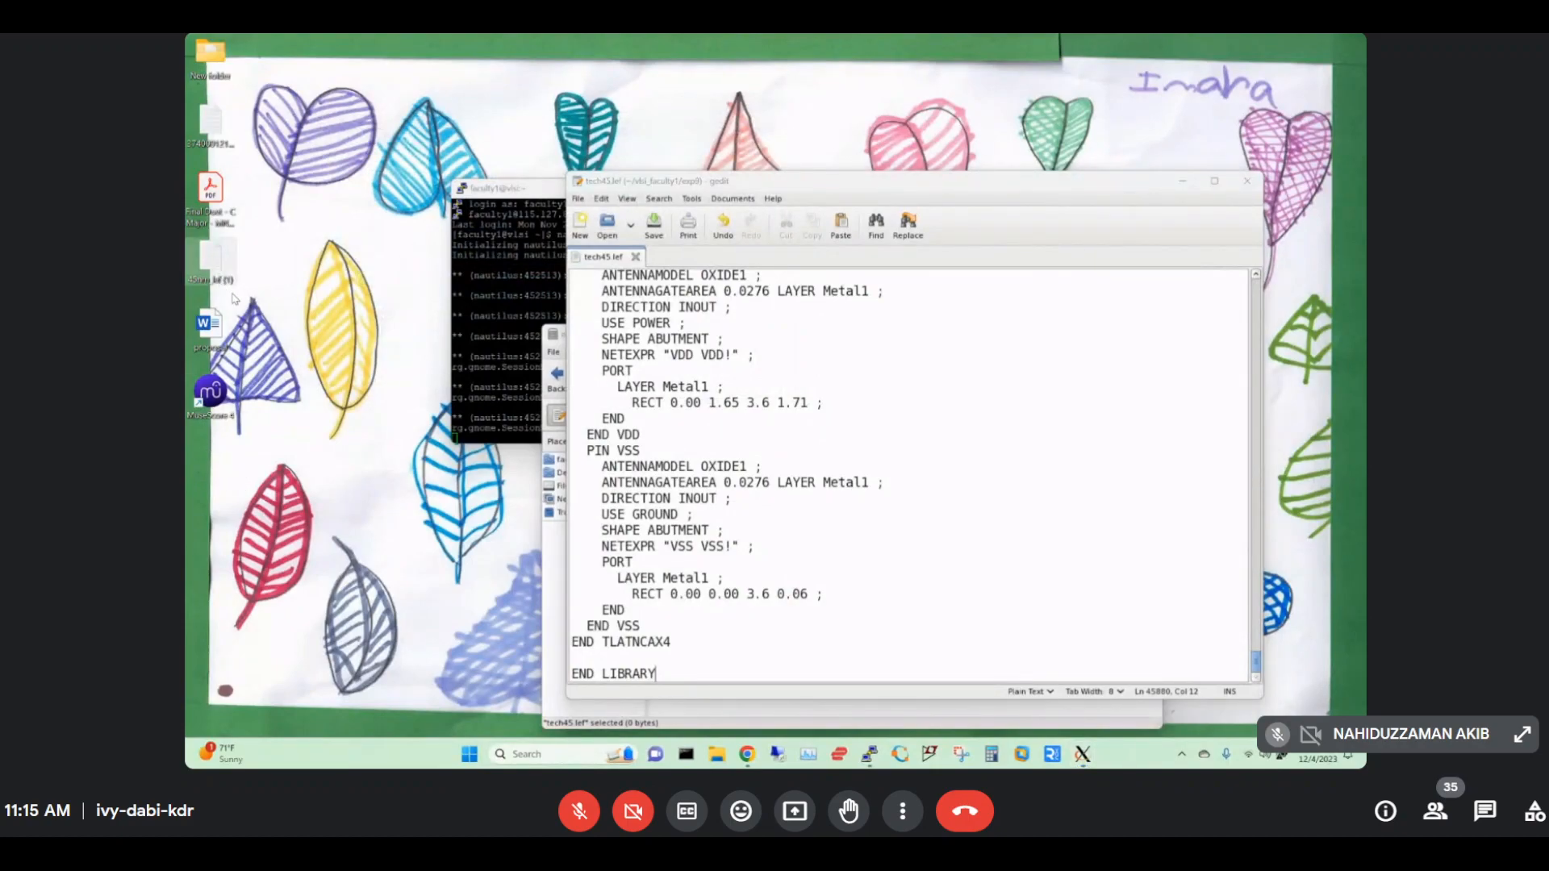
key(Delete)
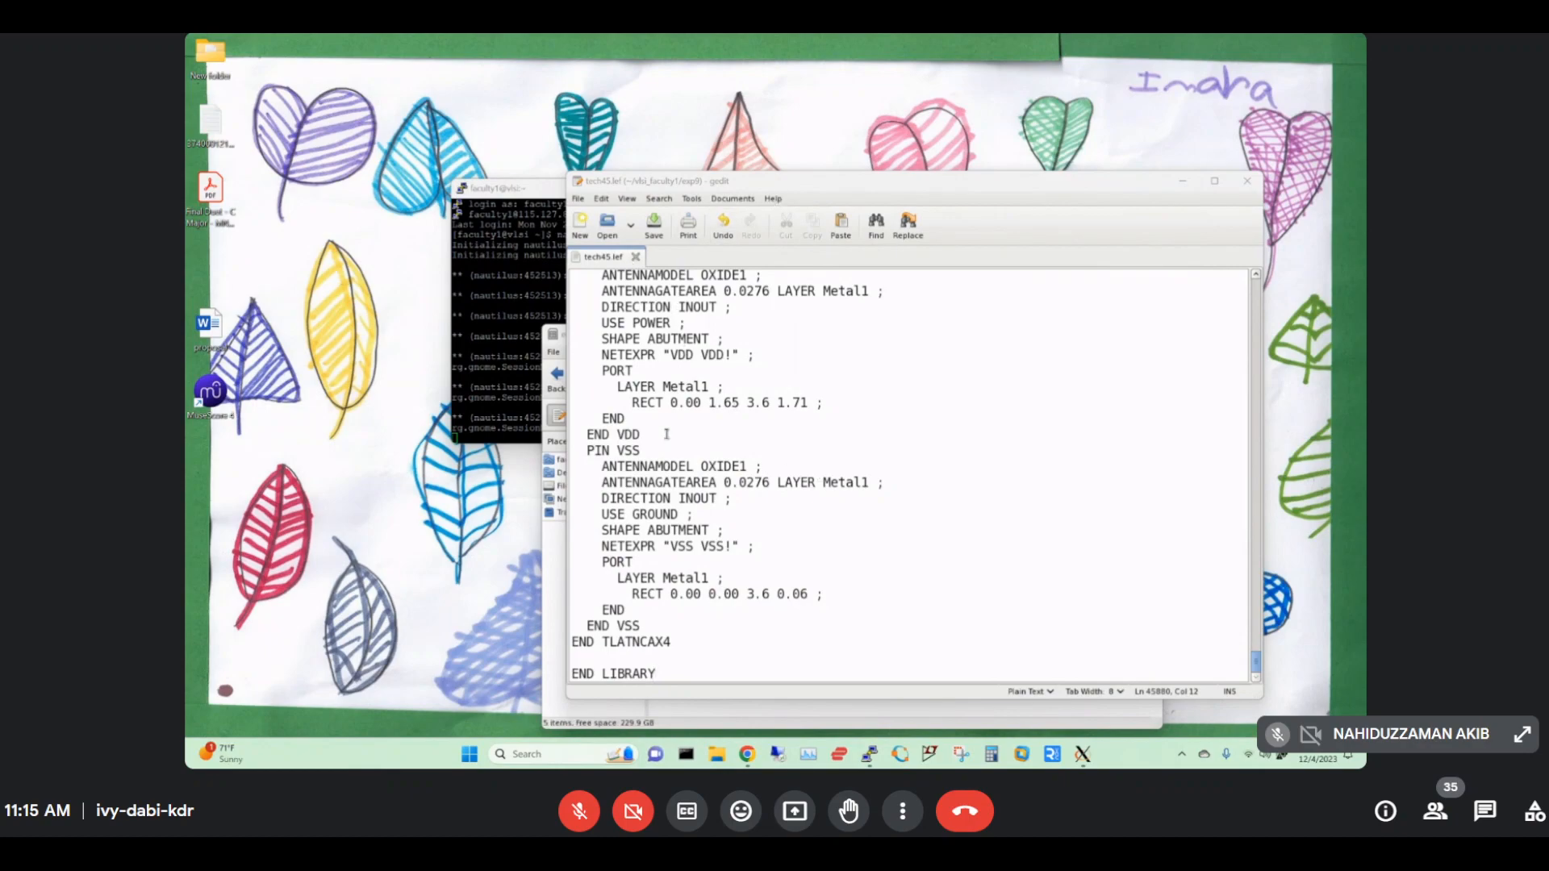
click(655, 226)
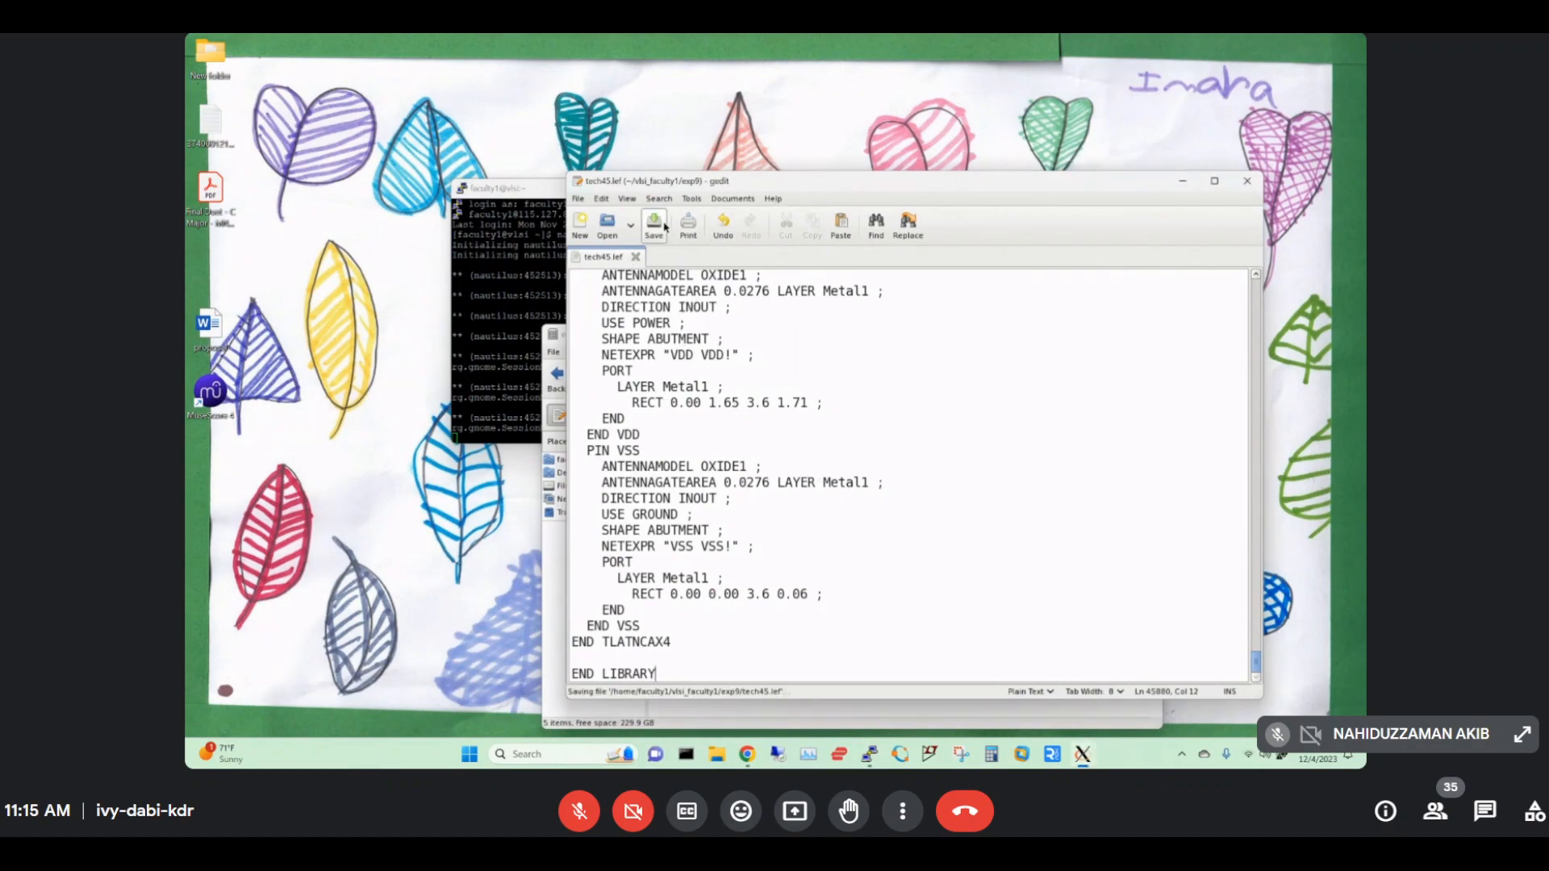
click(1248, 182)
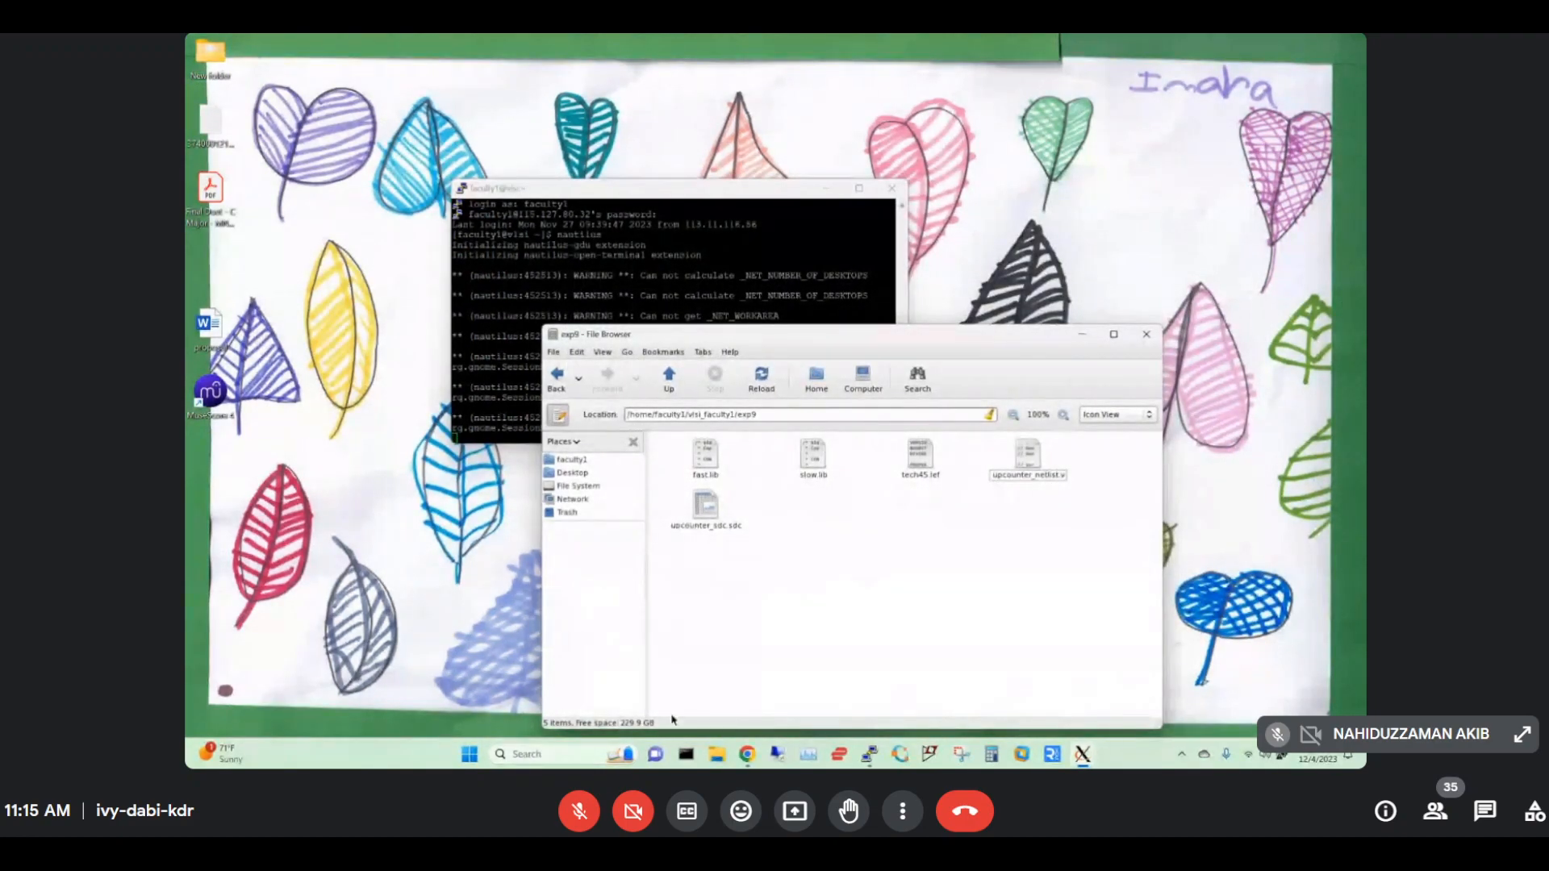
Close the Google Drive tab showing 45nm_lef (1).txt.
click(747, 753)
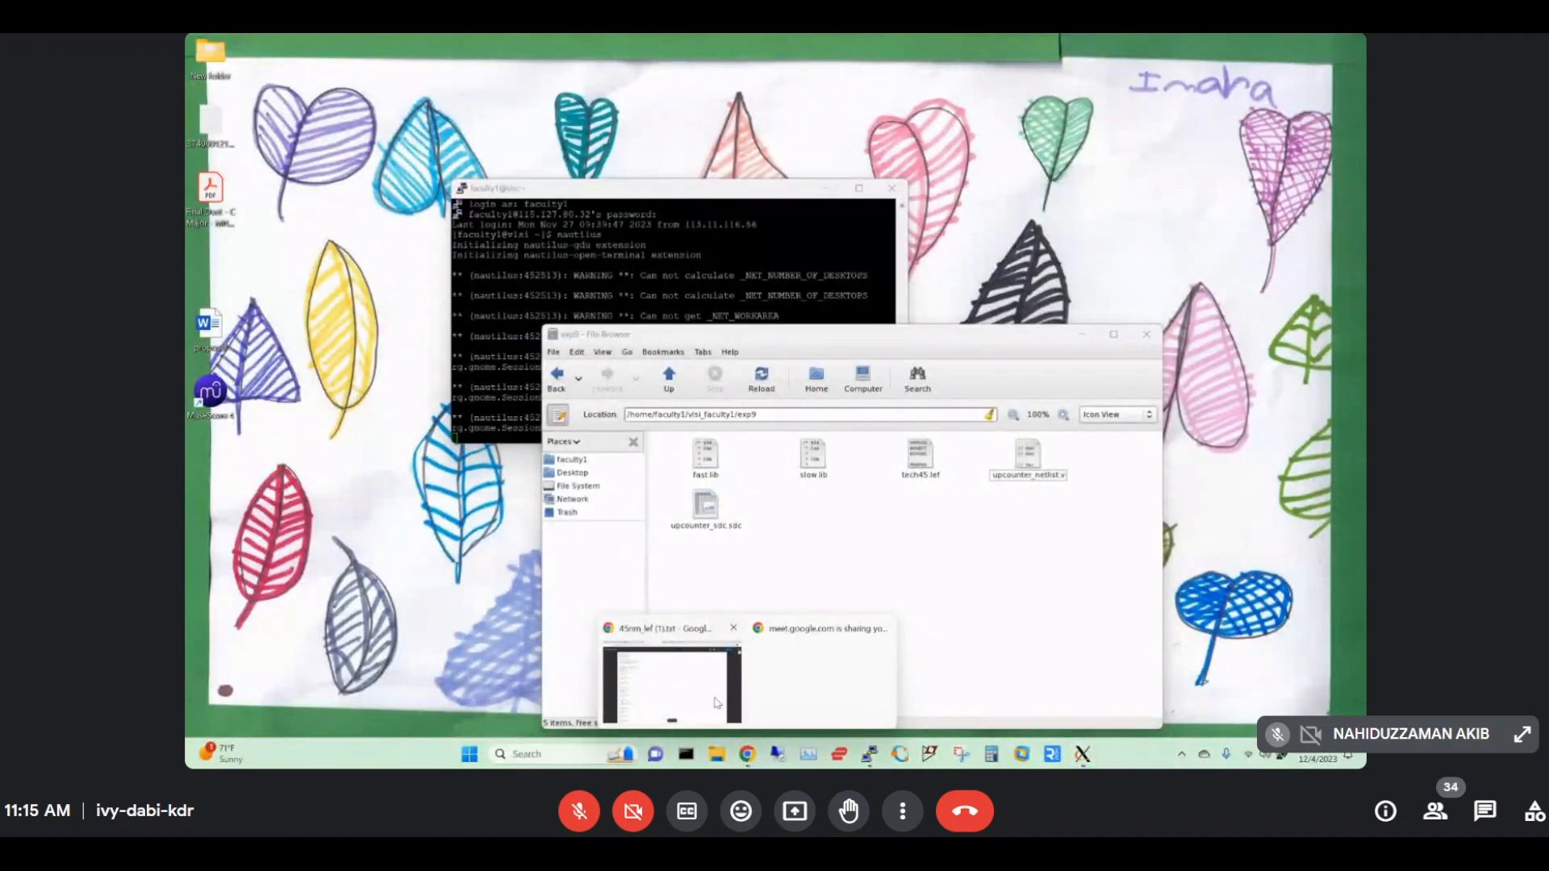
click(715, 702)
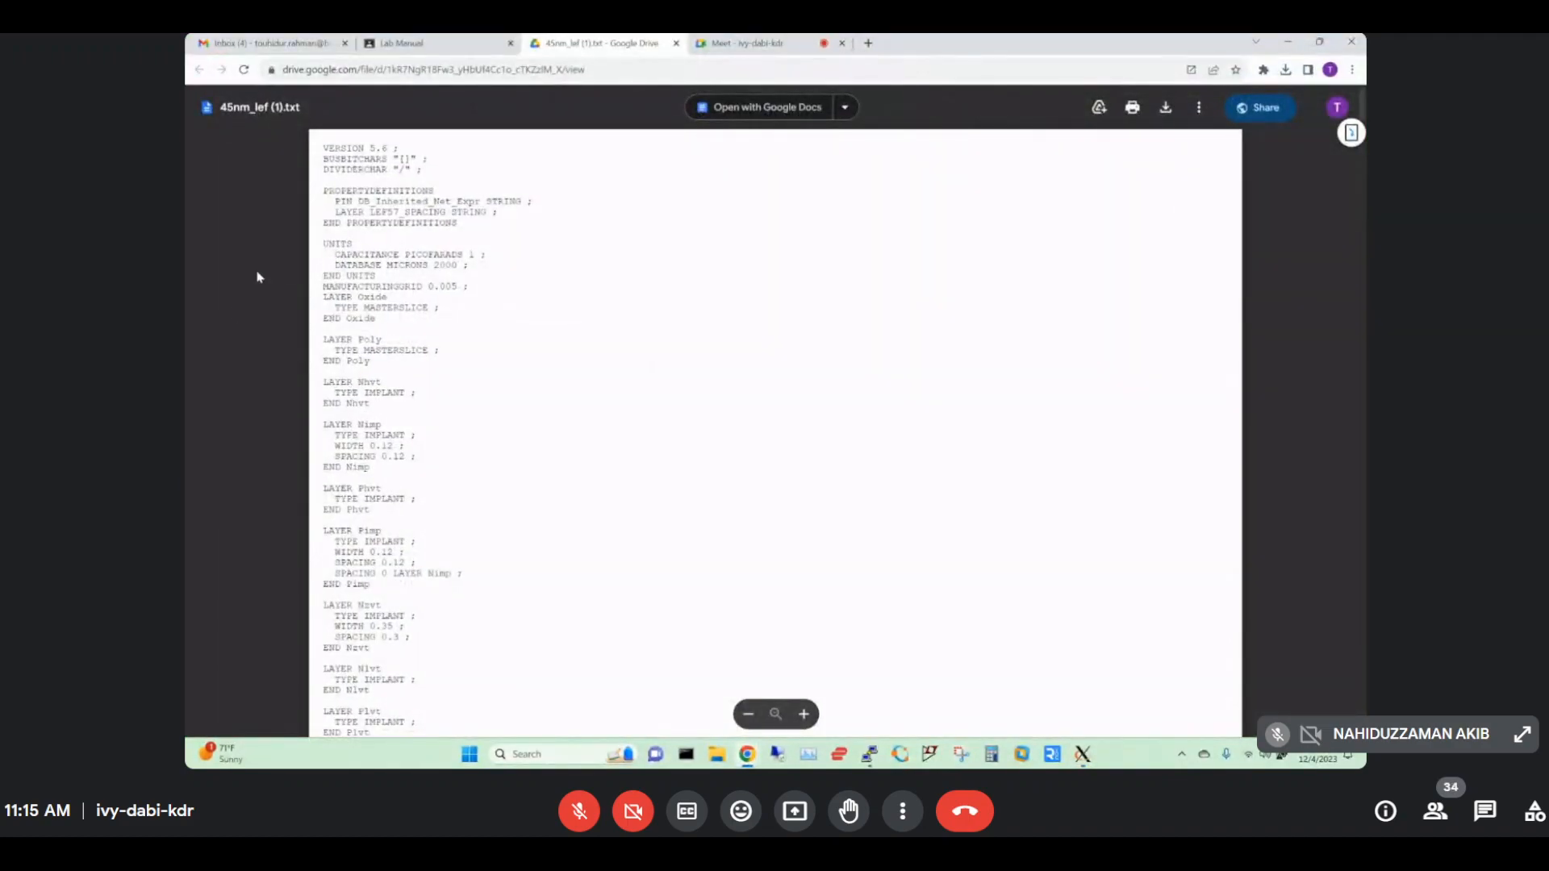
click(676, 44)
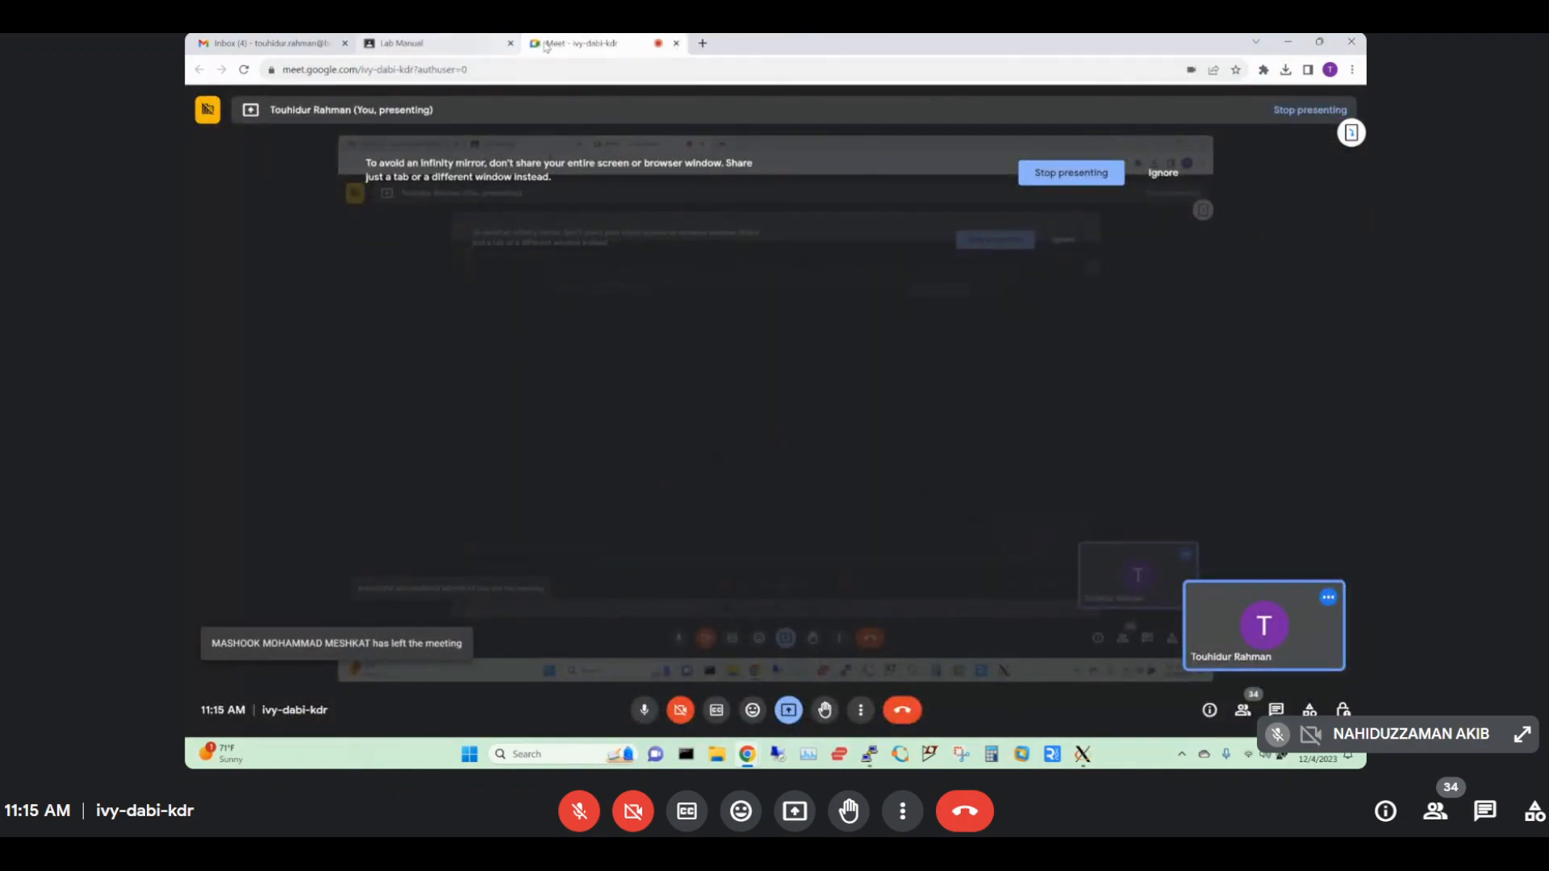
Review lab manual procedure steps 1–2 (exp folder, Default.view), then return to the remote desktop.
click(471, 46)
scroll(752, 422, up, 10)
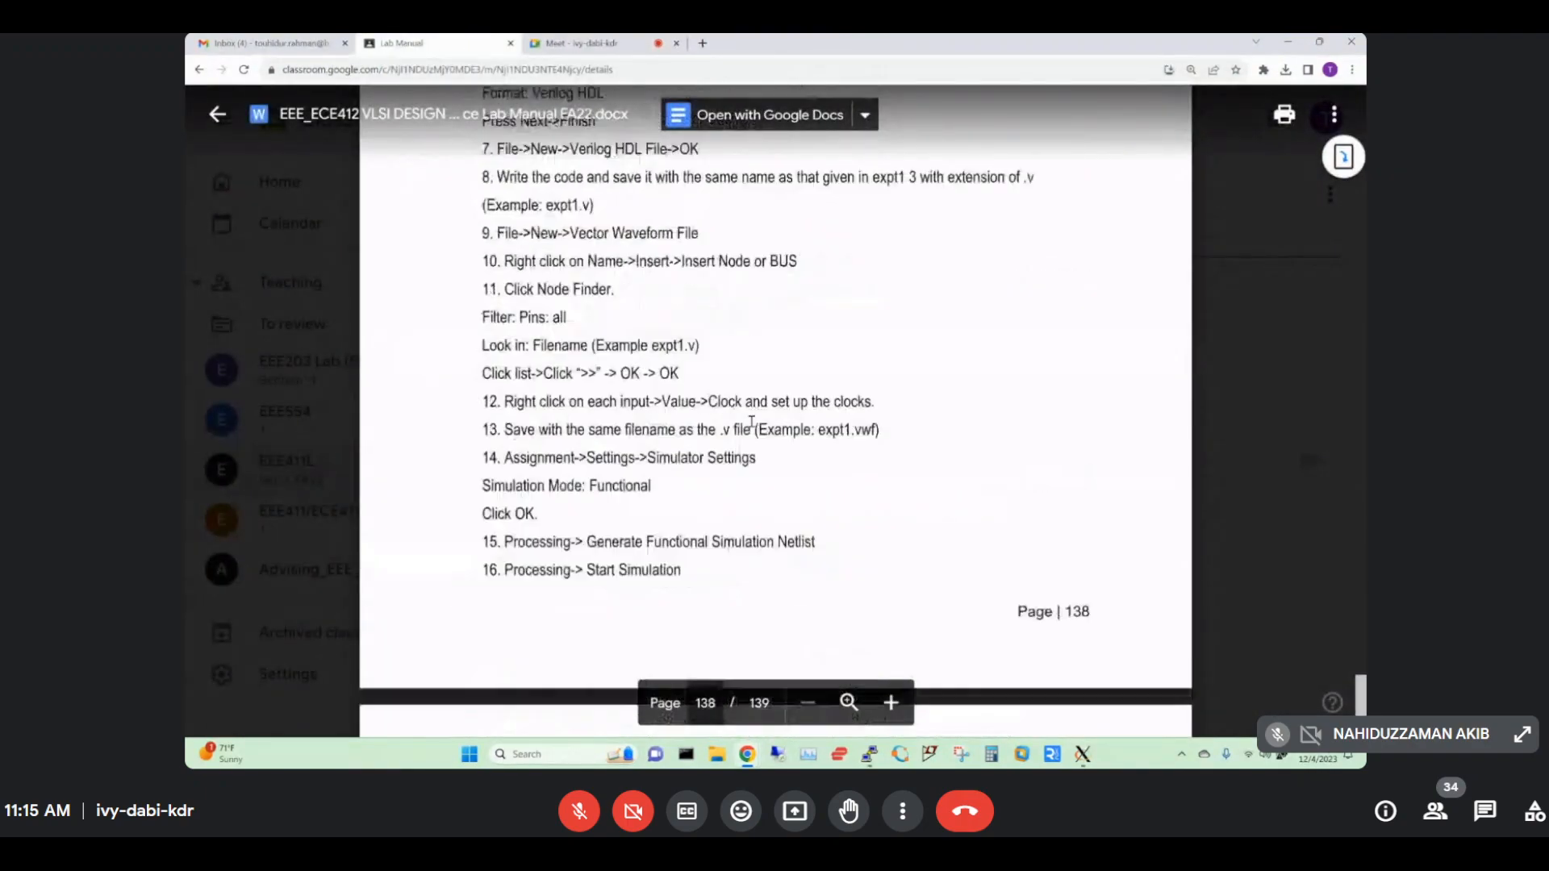
scroll(752, 421, up, 15)
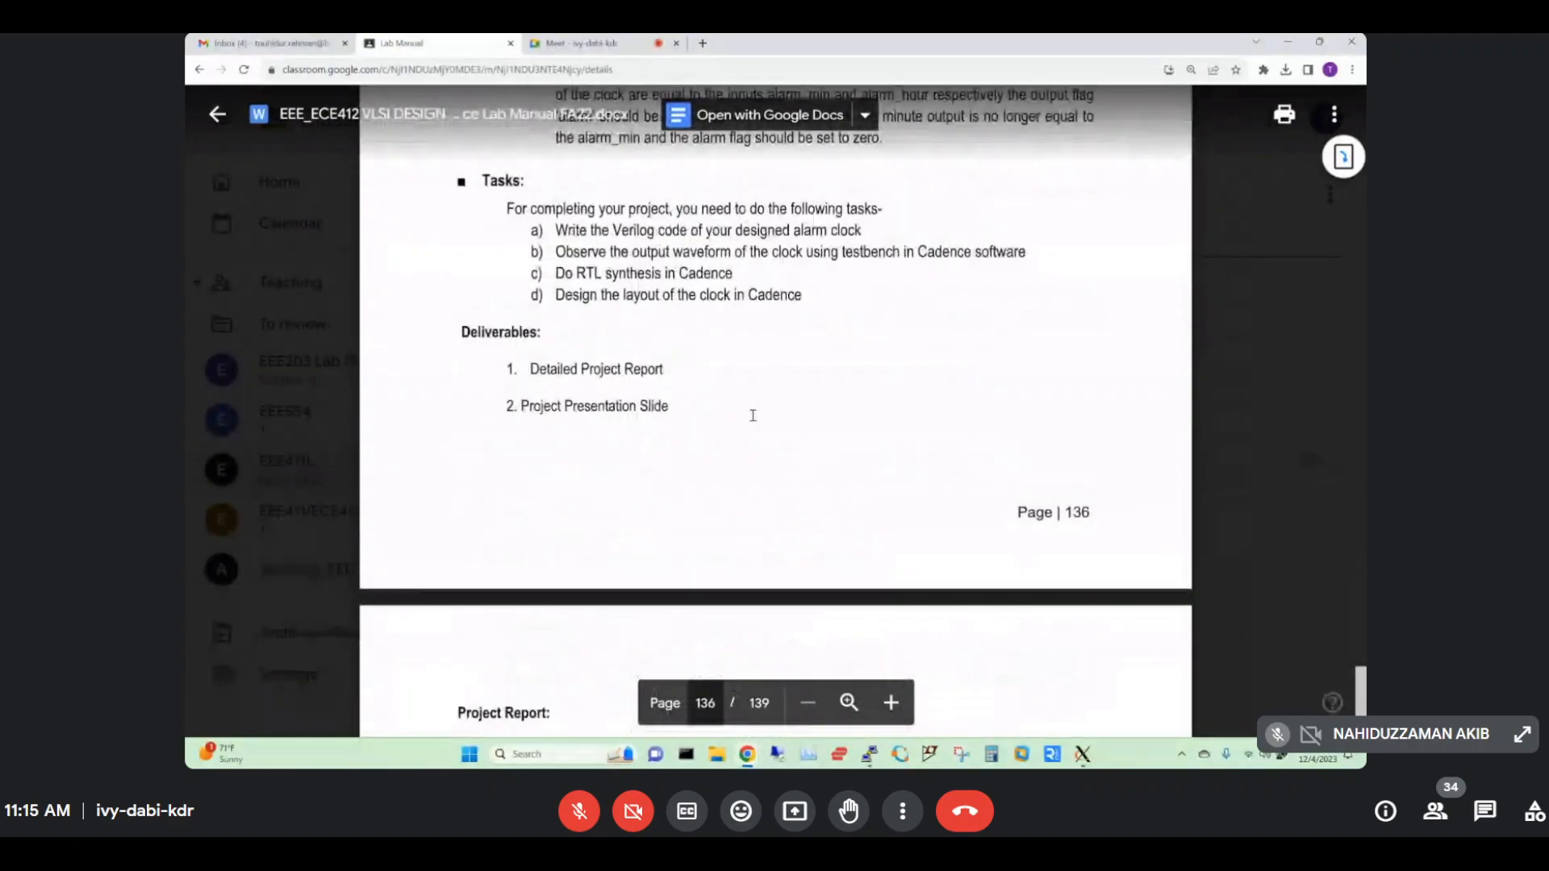
scroll(751, 413, up, 15)
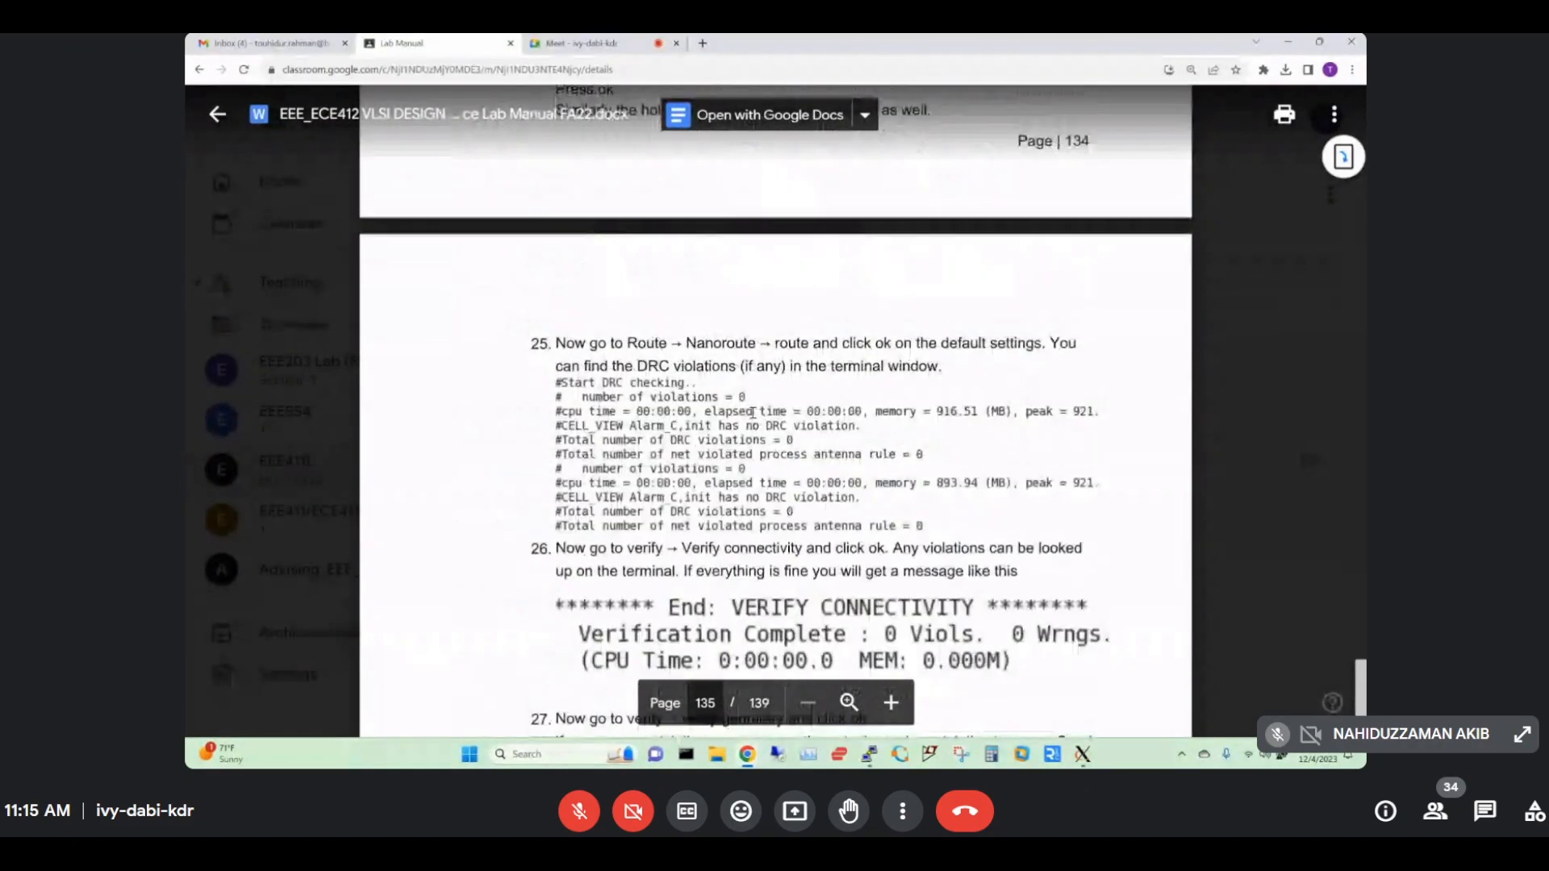
scroll(752, 413, up, 15)
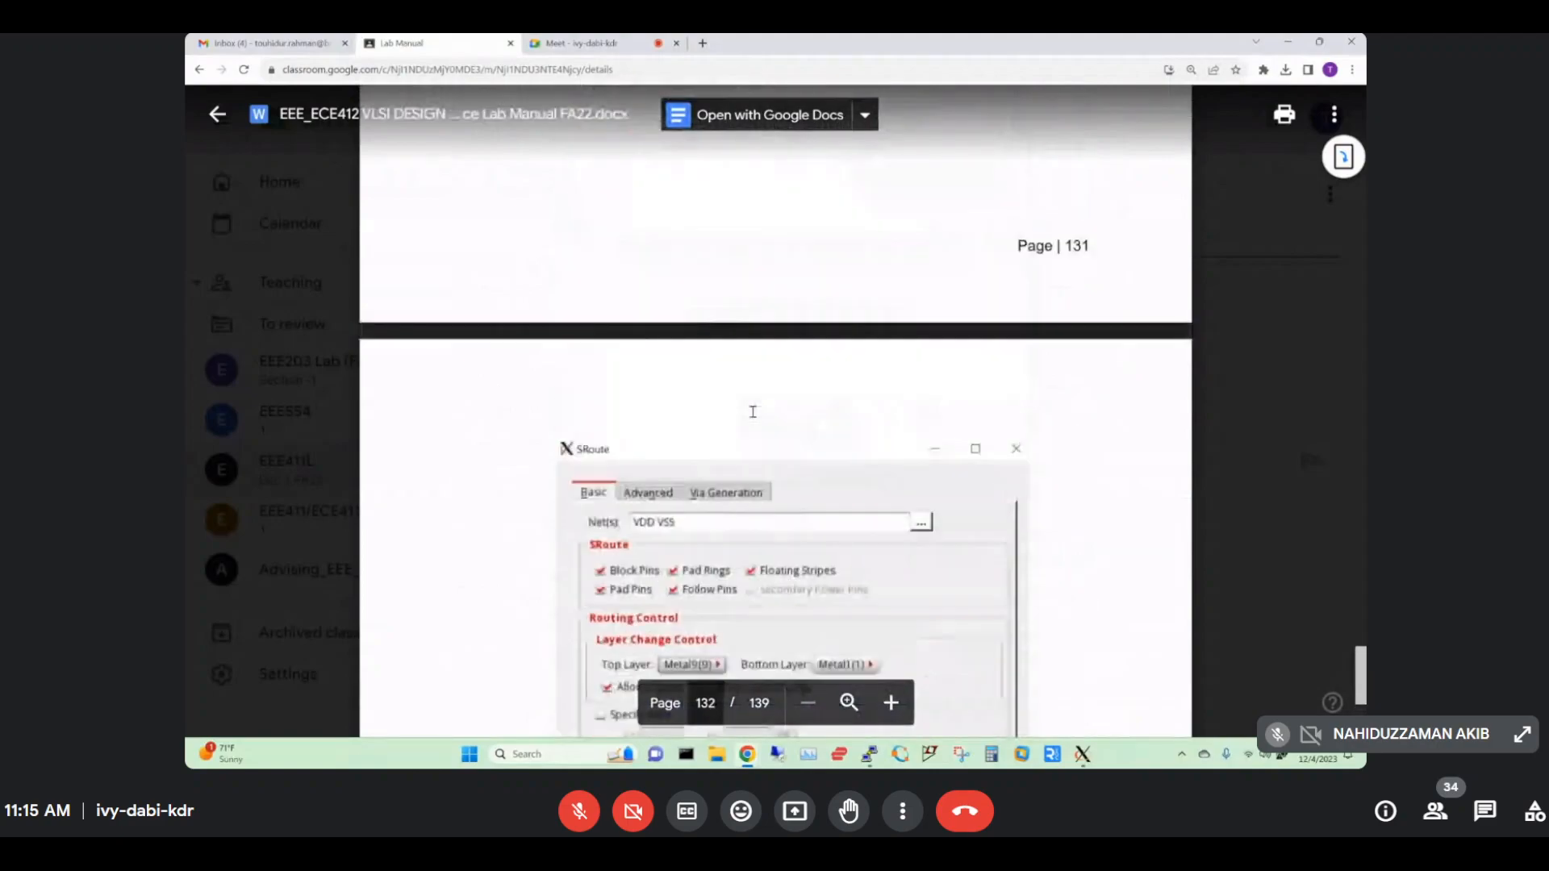
scroll(752, 412, up, 15)
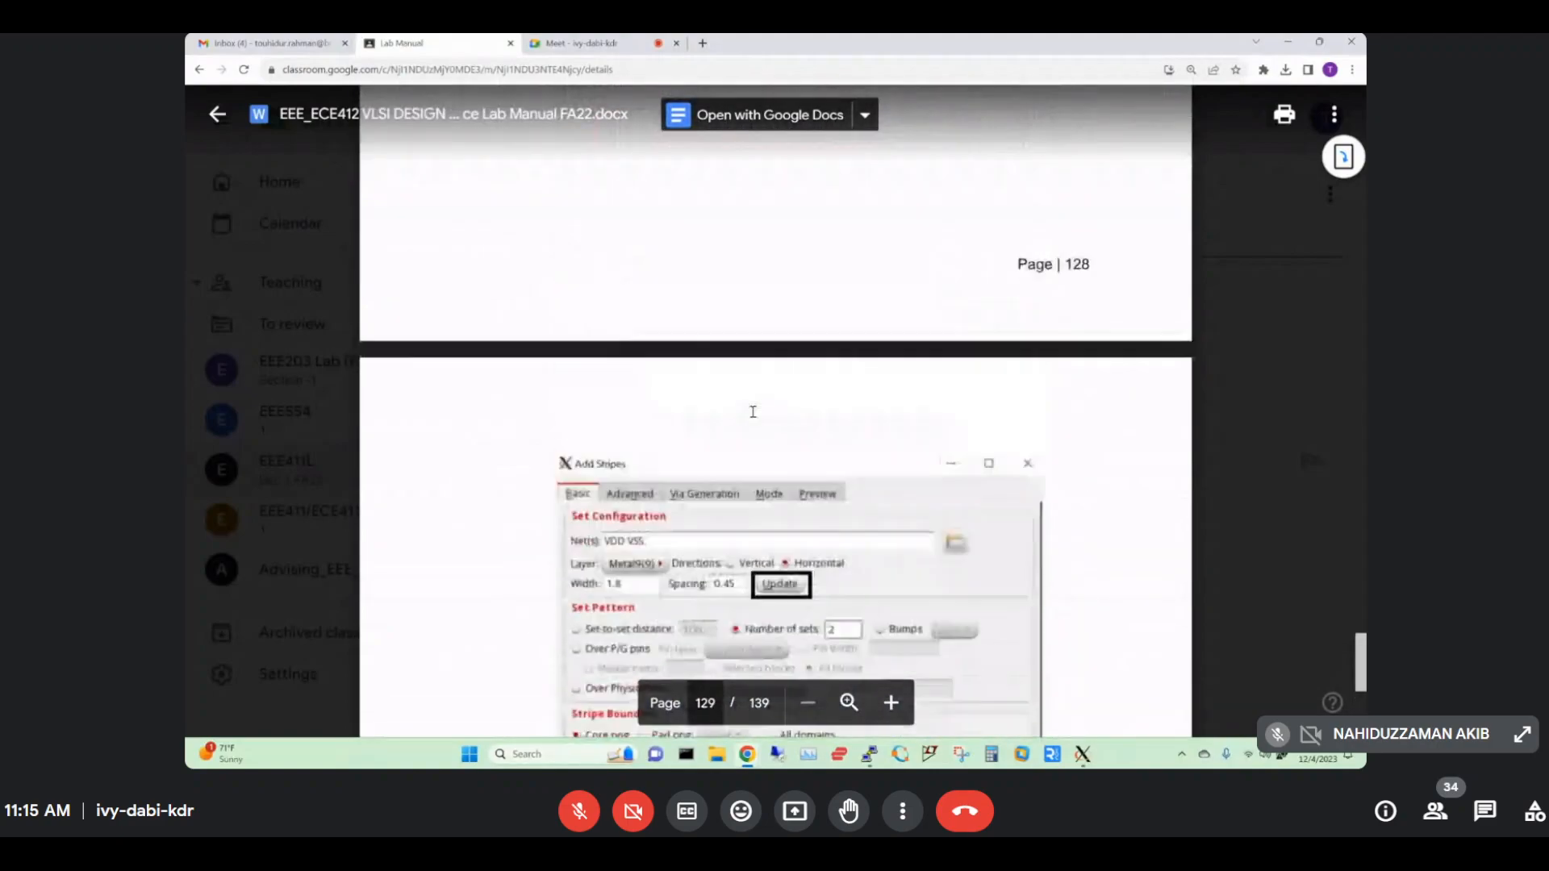
scroll(752, 411, up, 15)
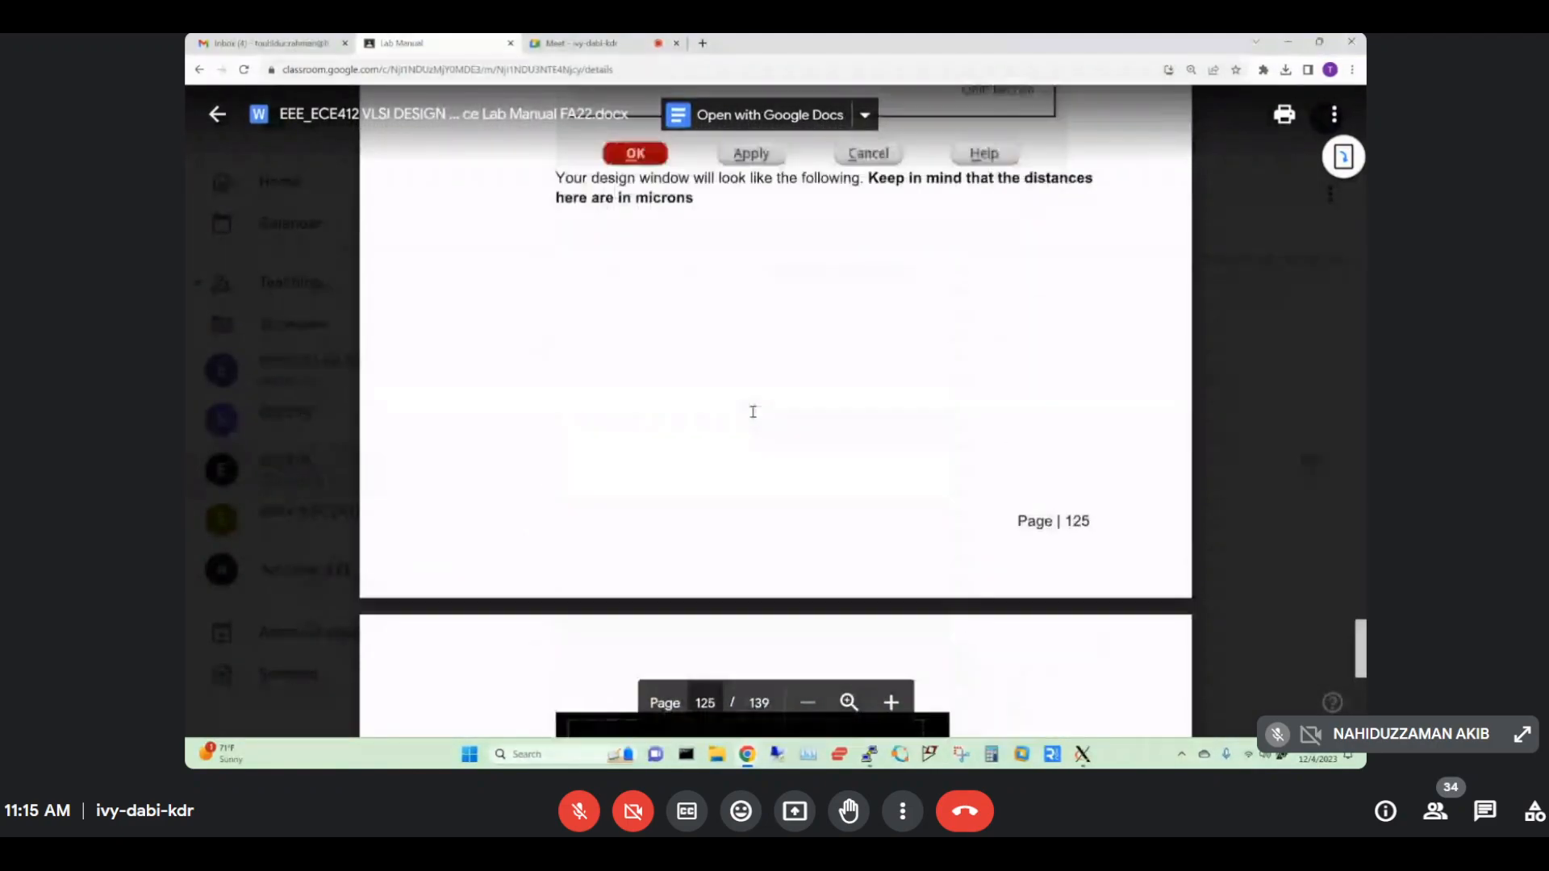
scroll(751, 411, up, 15)
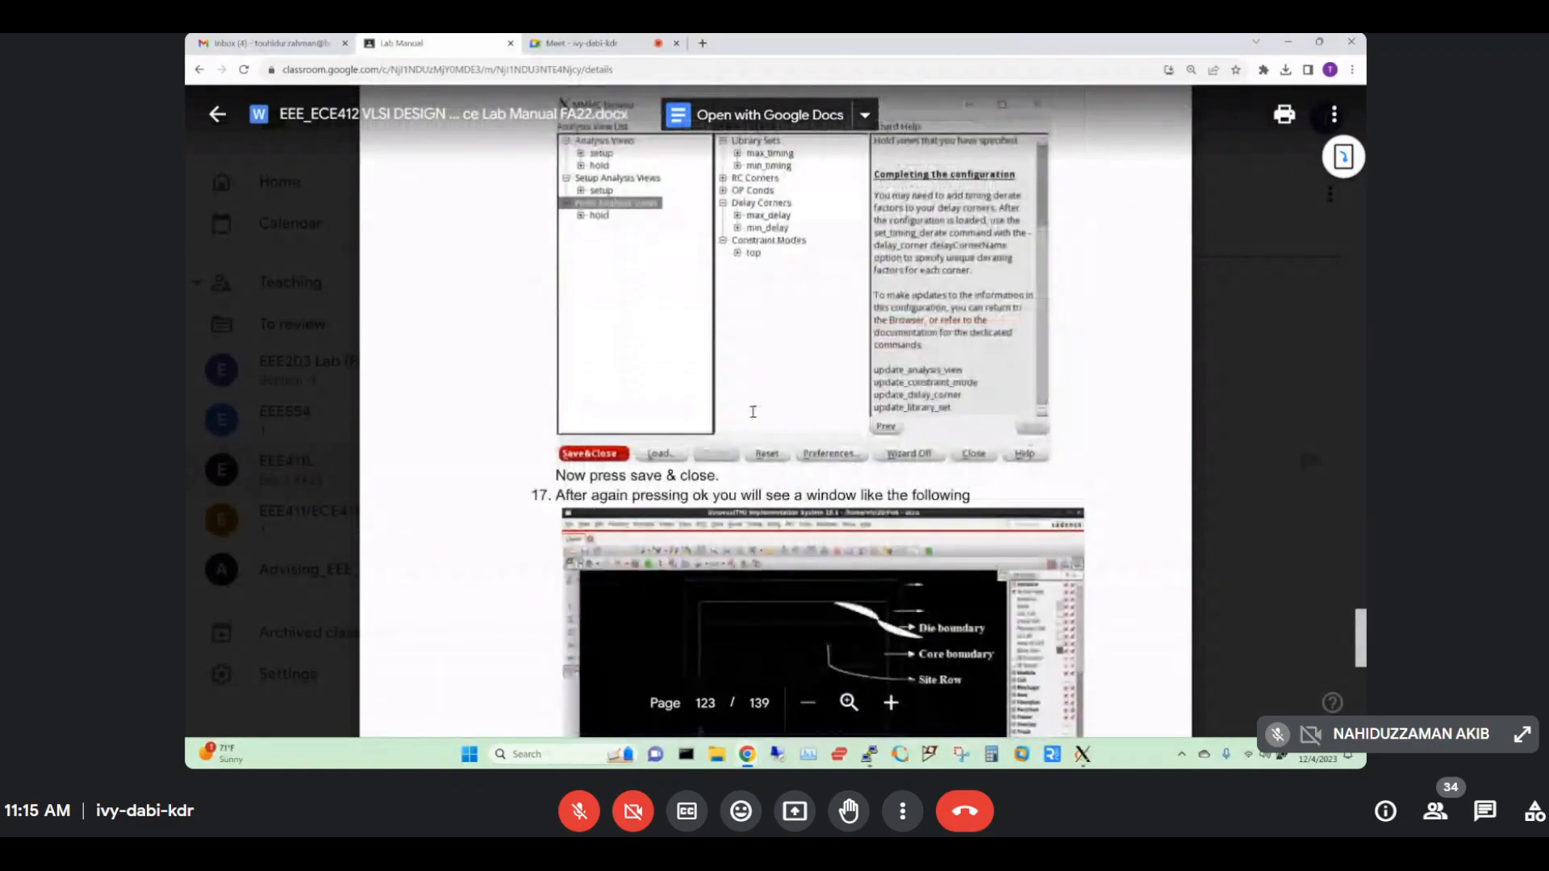
scroll(752, 411, up, 15)
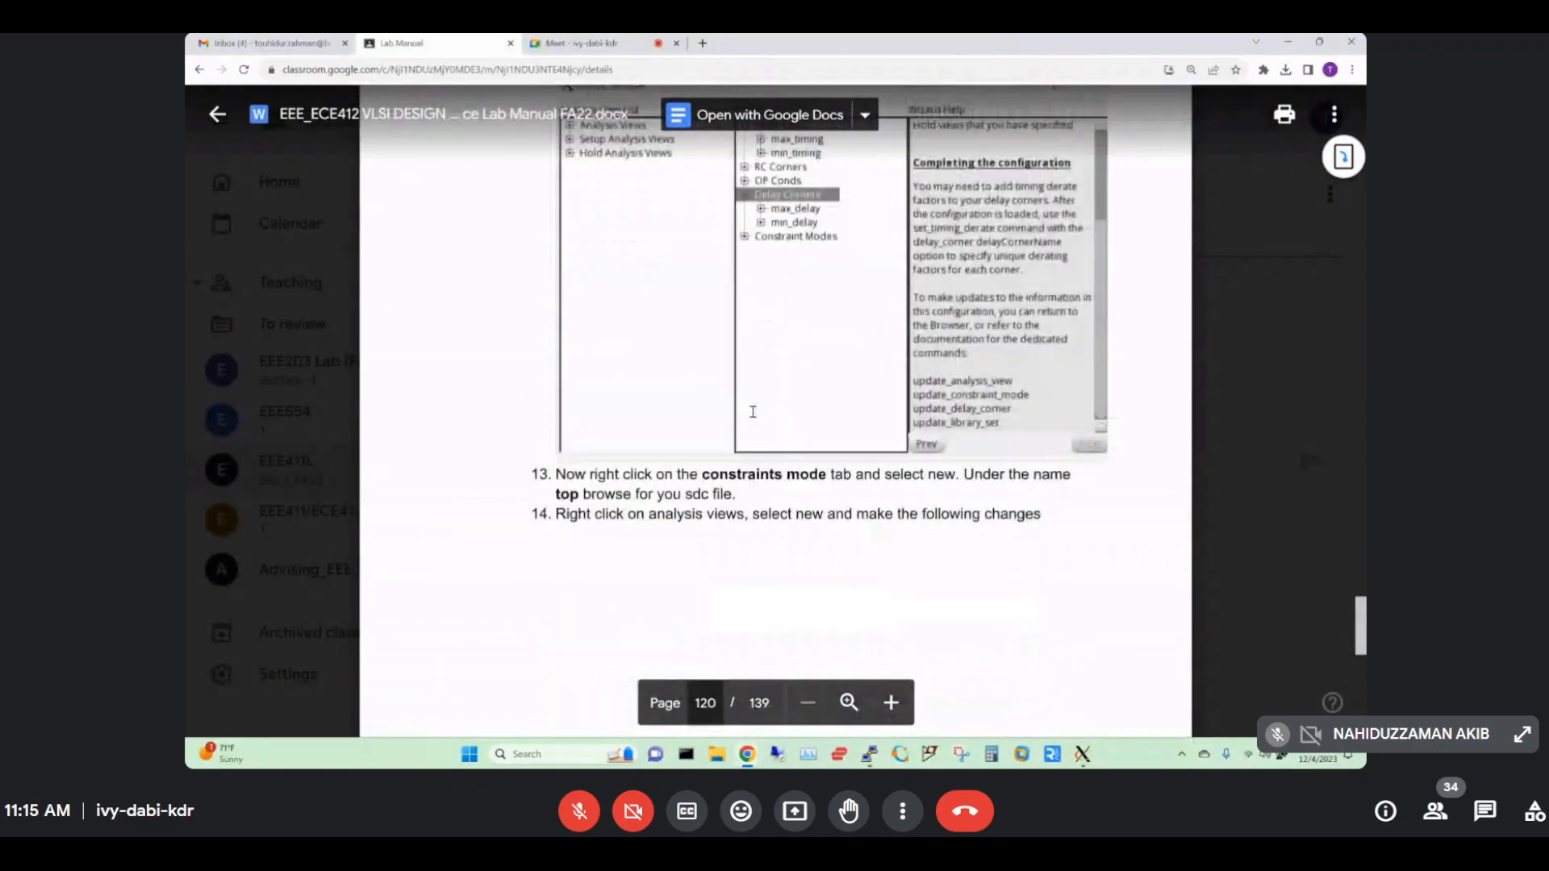
scroll(752, 412, up, 15)
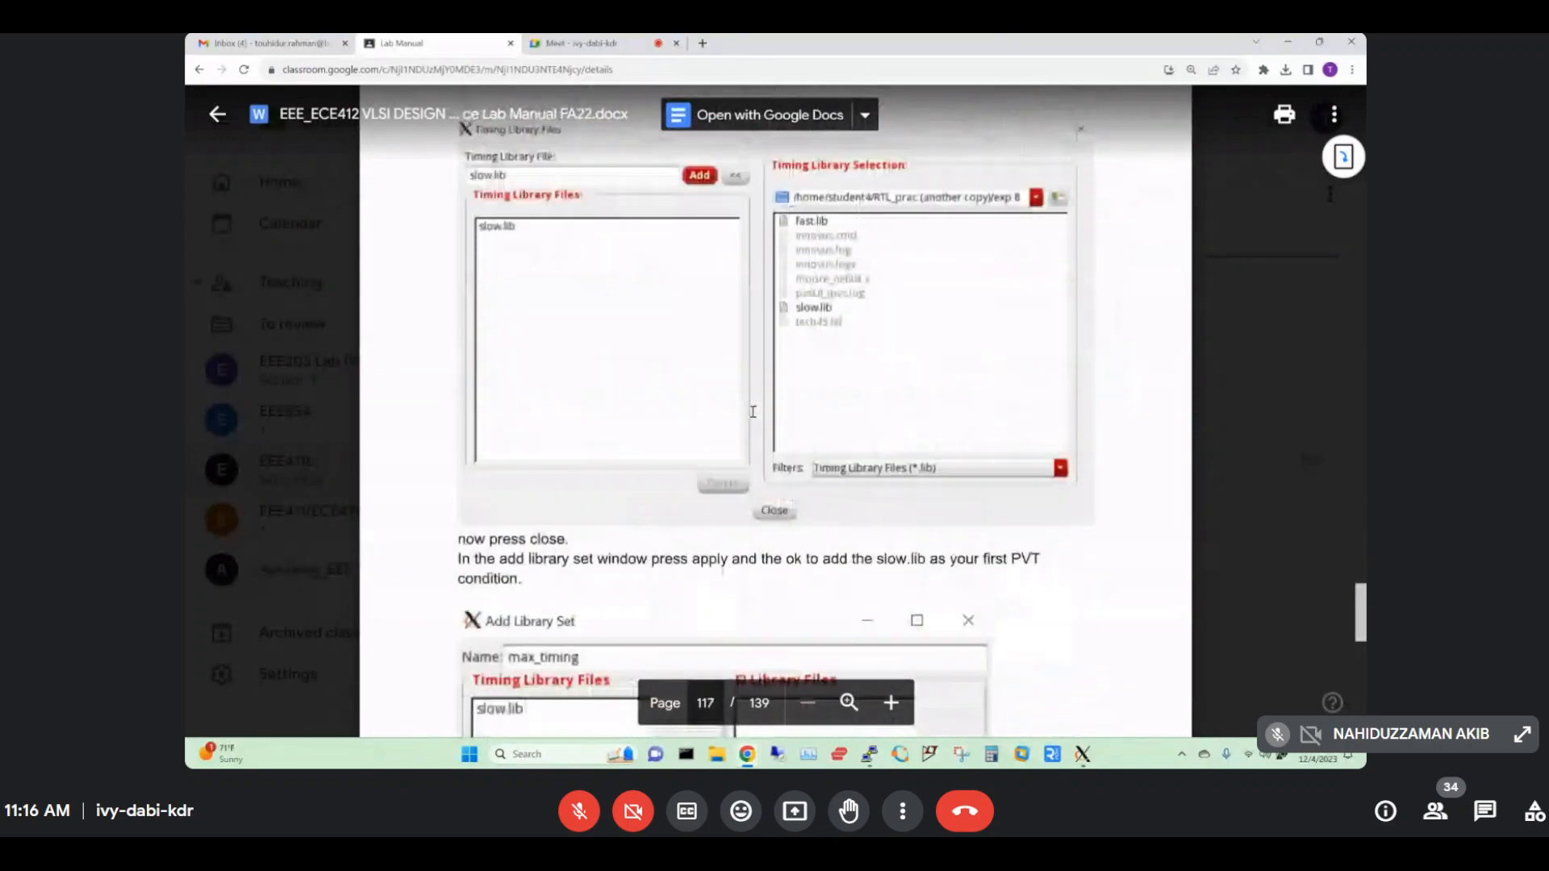
scroll(752, 412, up, 15)
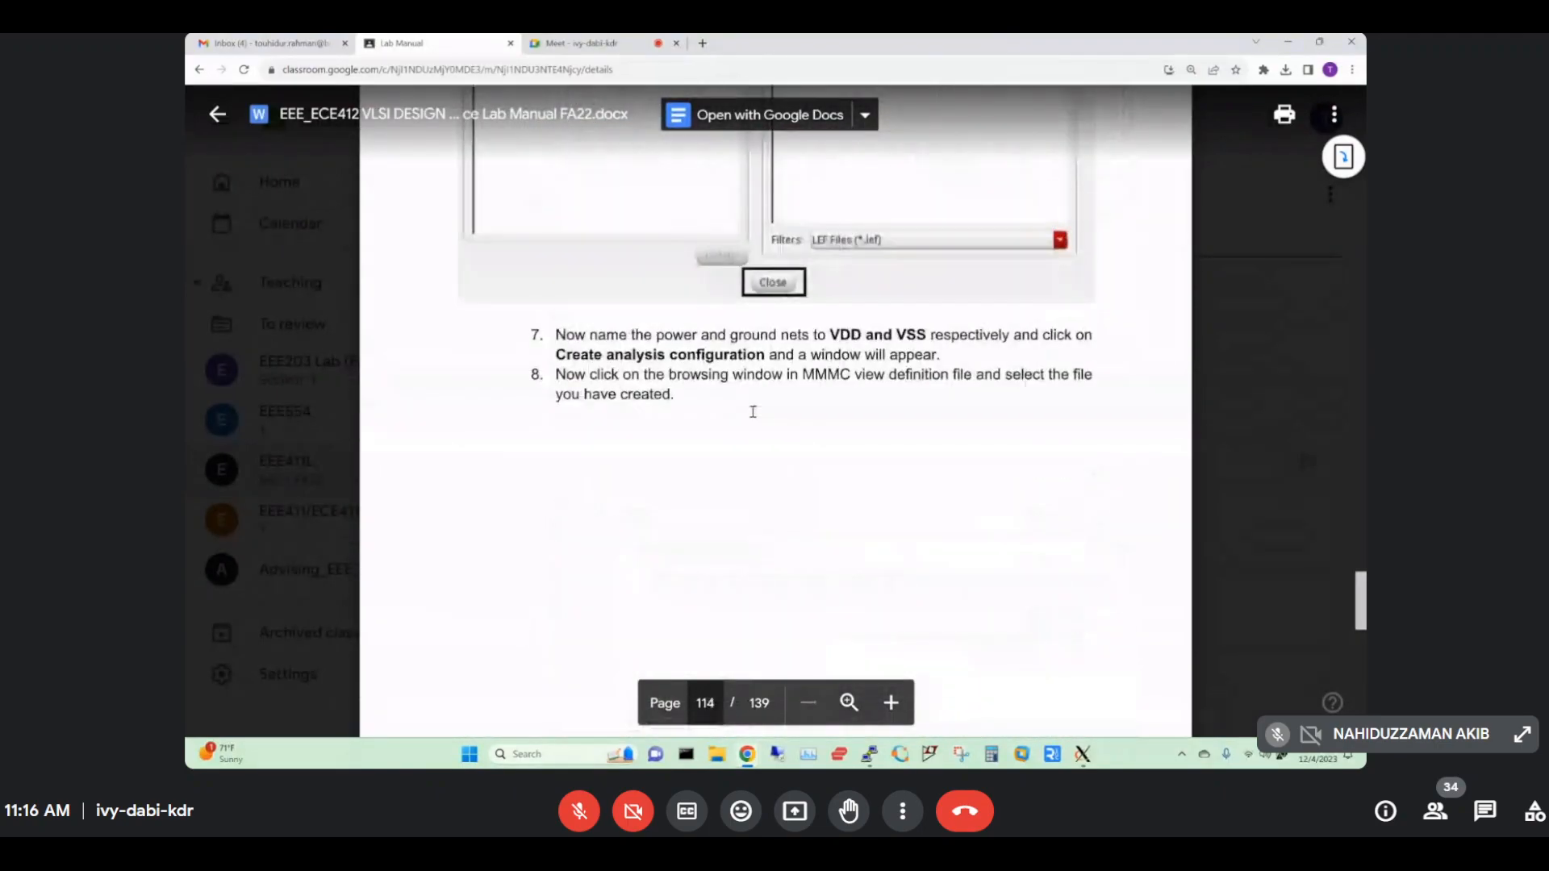
scroll(752, 412, up, 15)
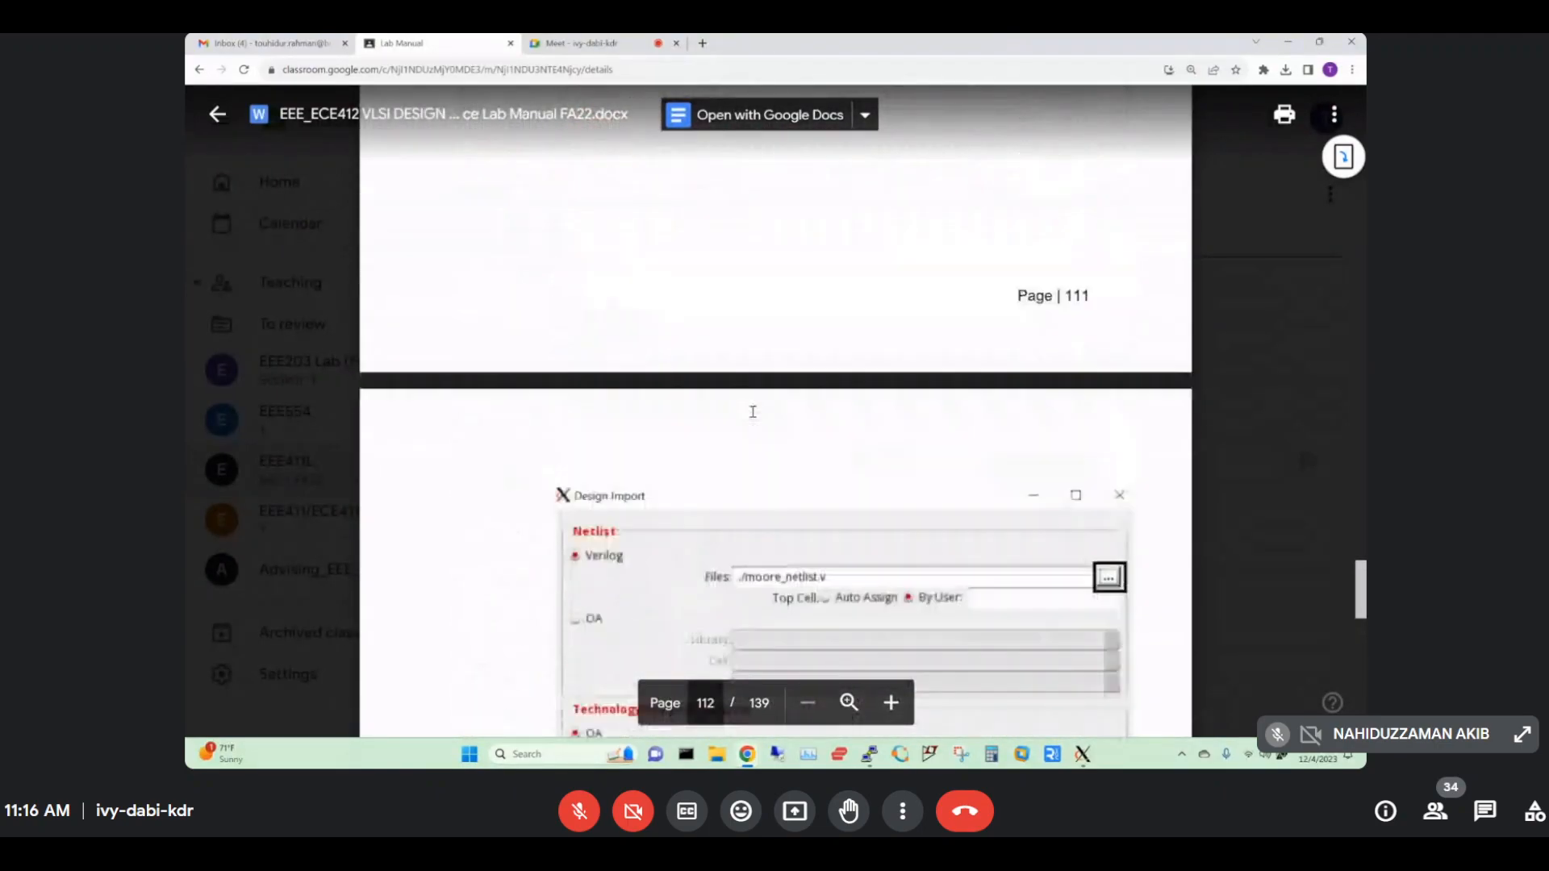
scroll(751, 411, up, 5)
scroll(645, 323, down, 8)
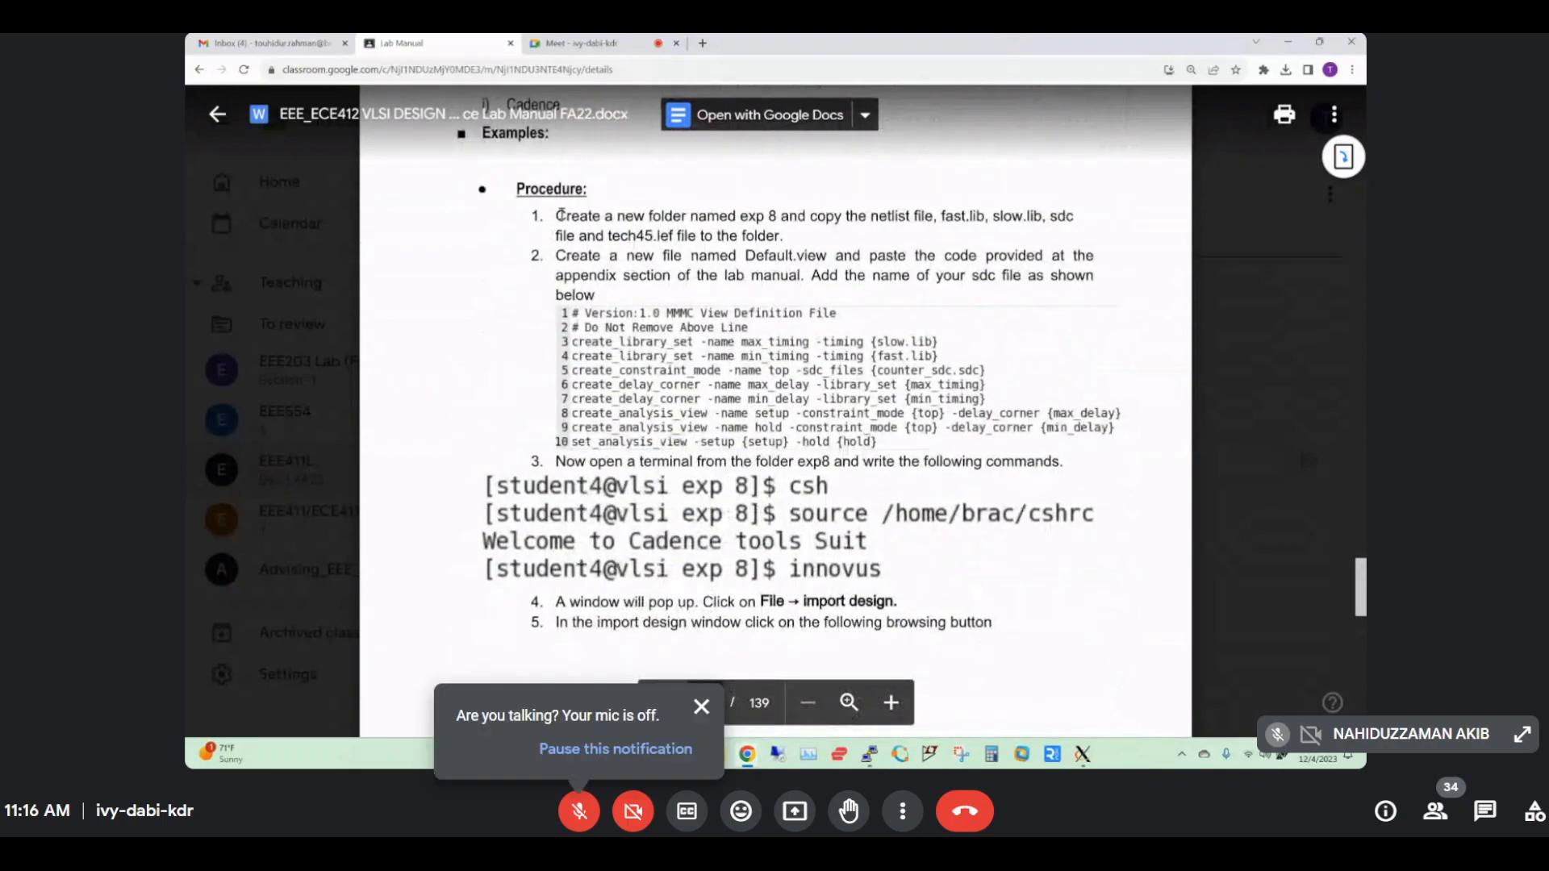
drag(557, 216, 781, 236)
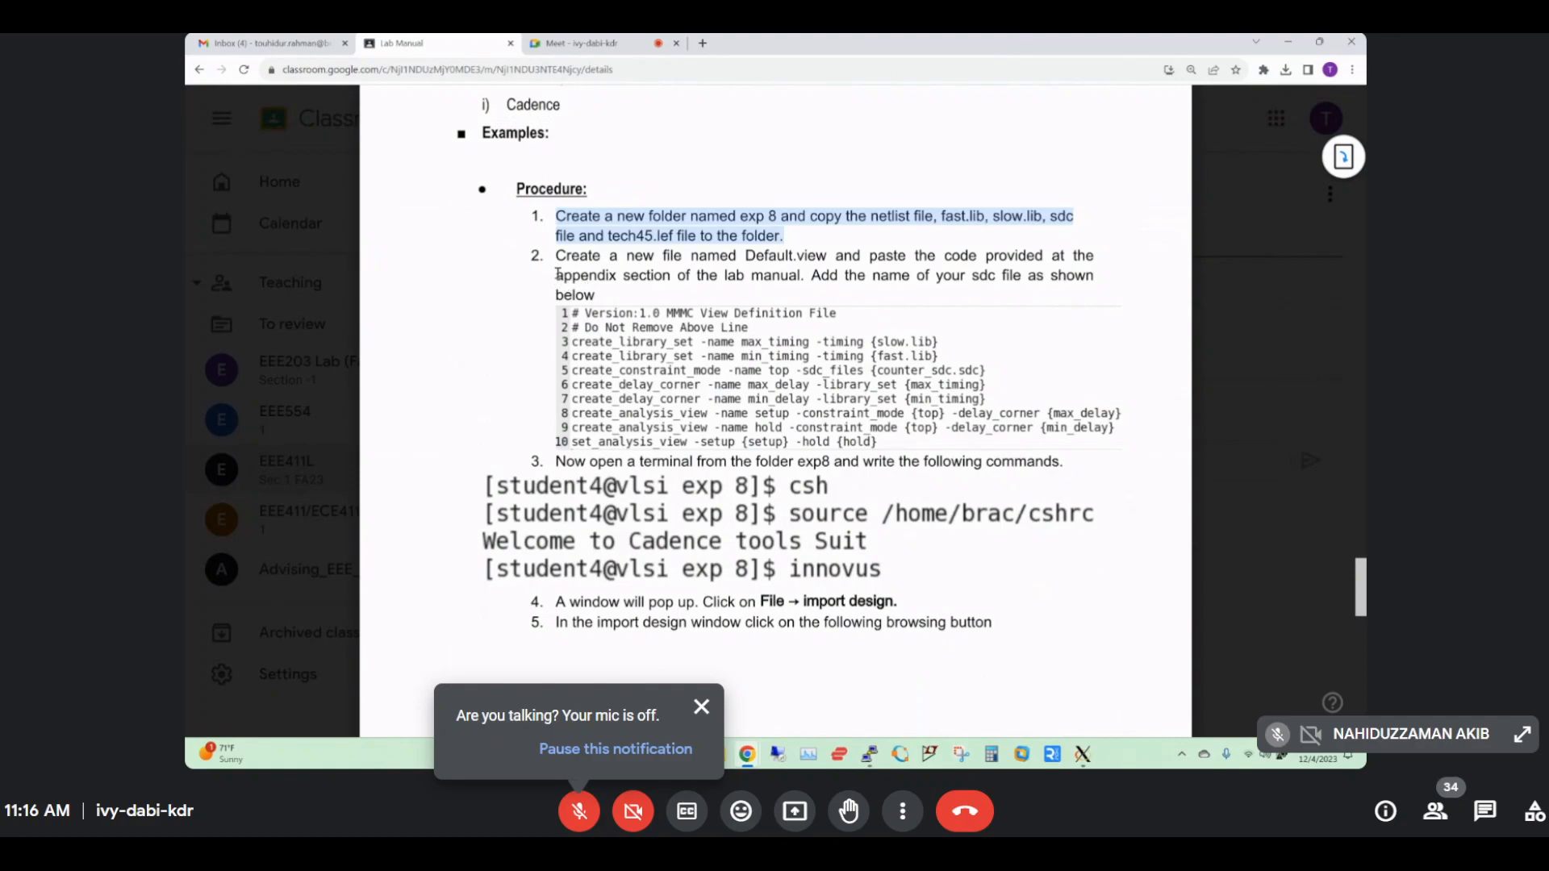
drag(558, 257, 792, 257)
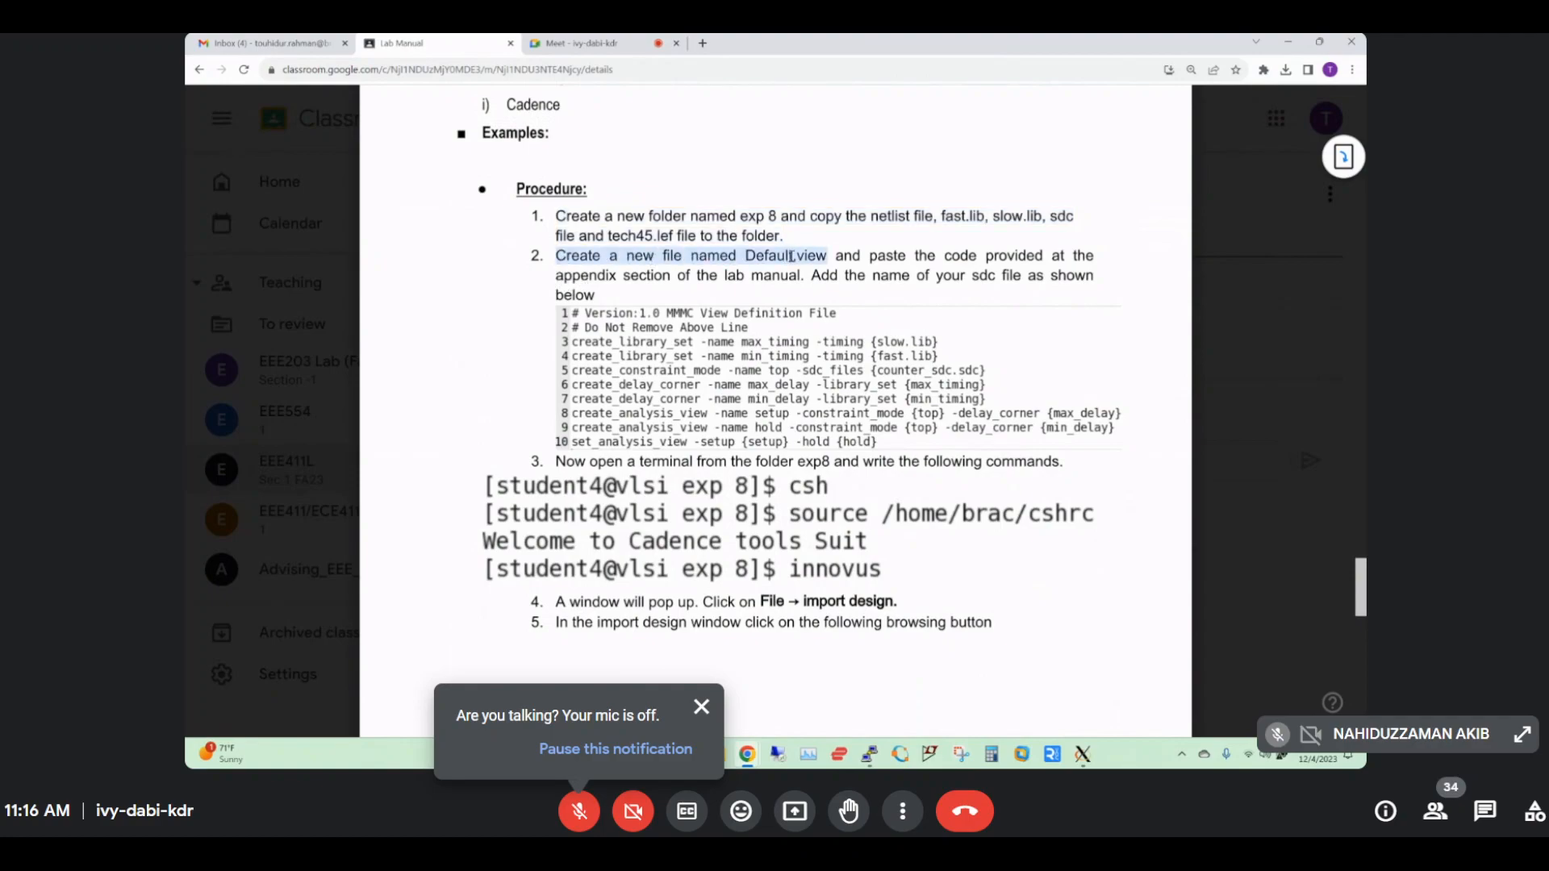
click(782, 255)
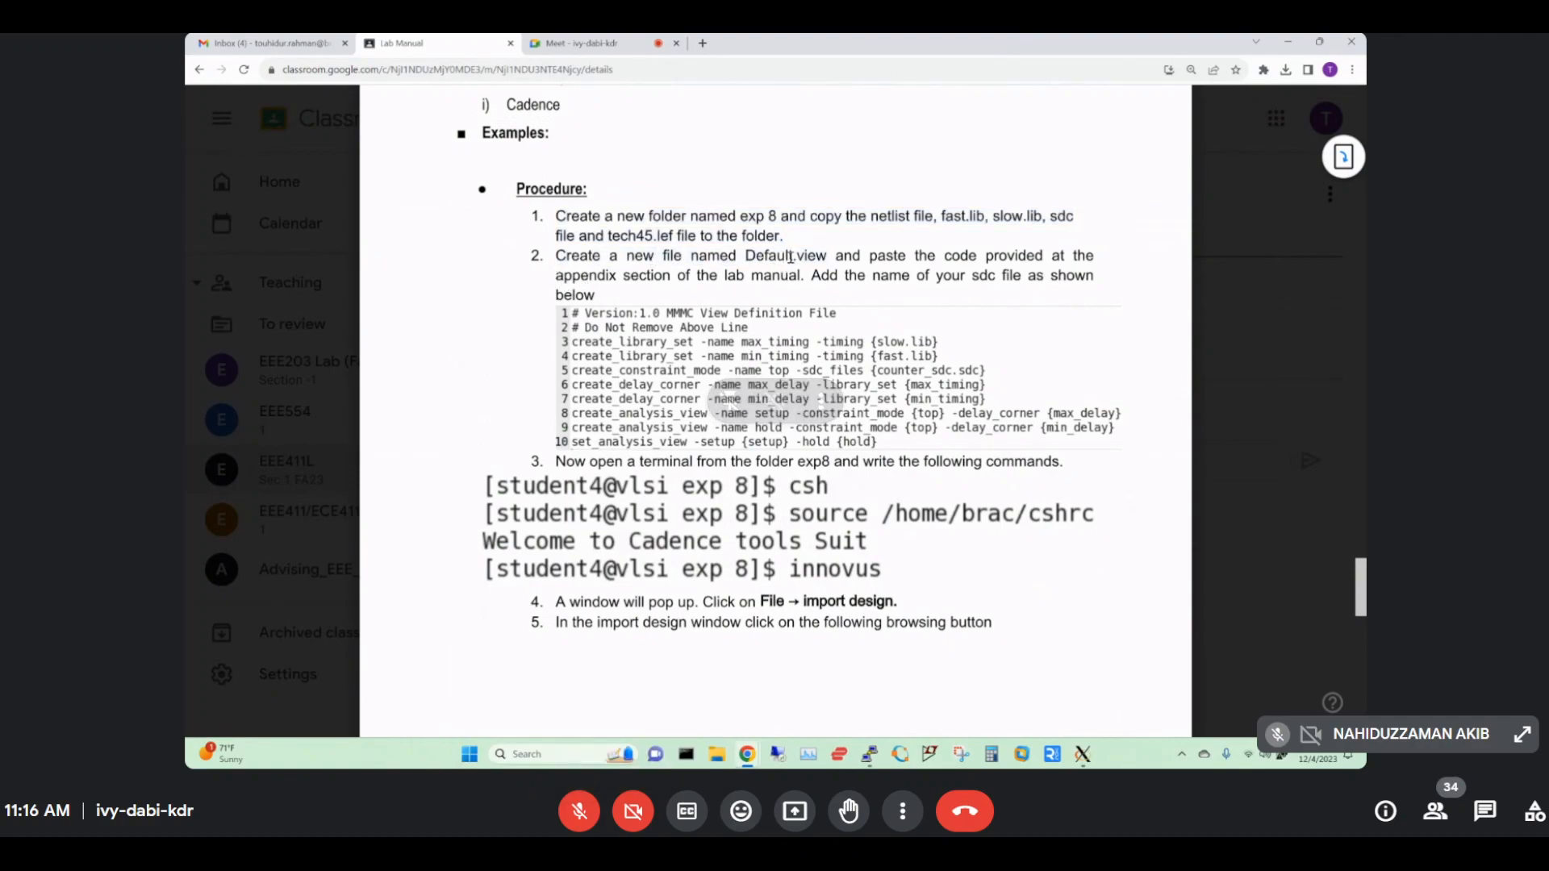
Create a new empty file named Default.view in exp9, then go back to the lab manual.
mouse_move(1082, 754)
click(1136, 700)
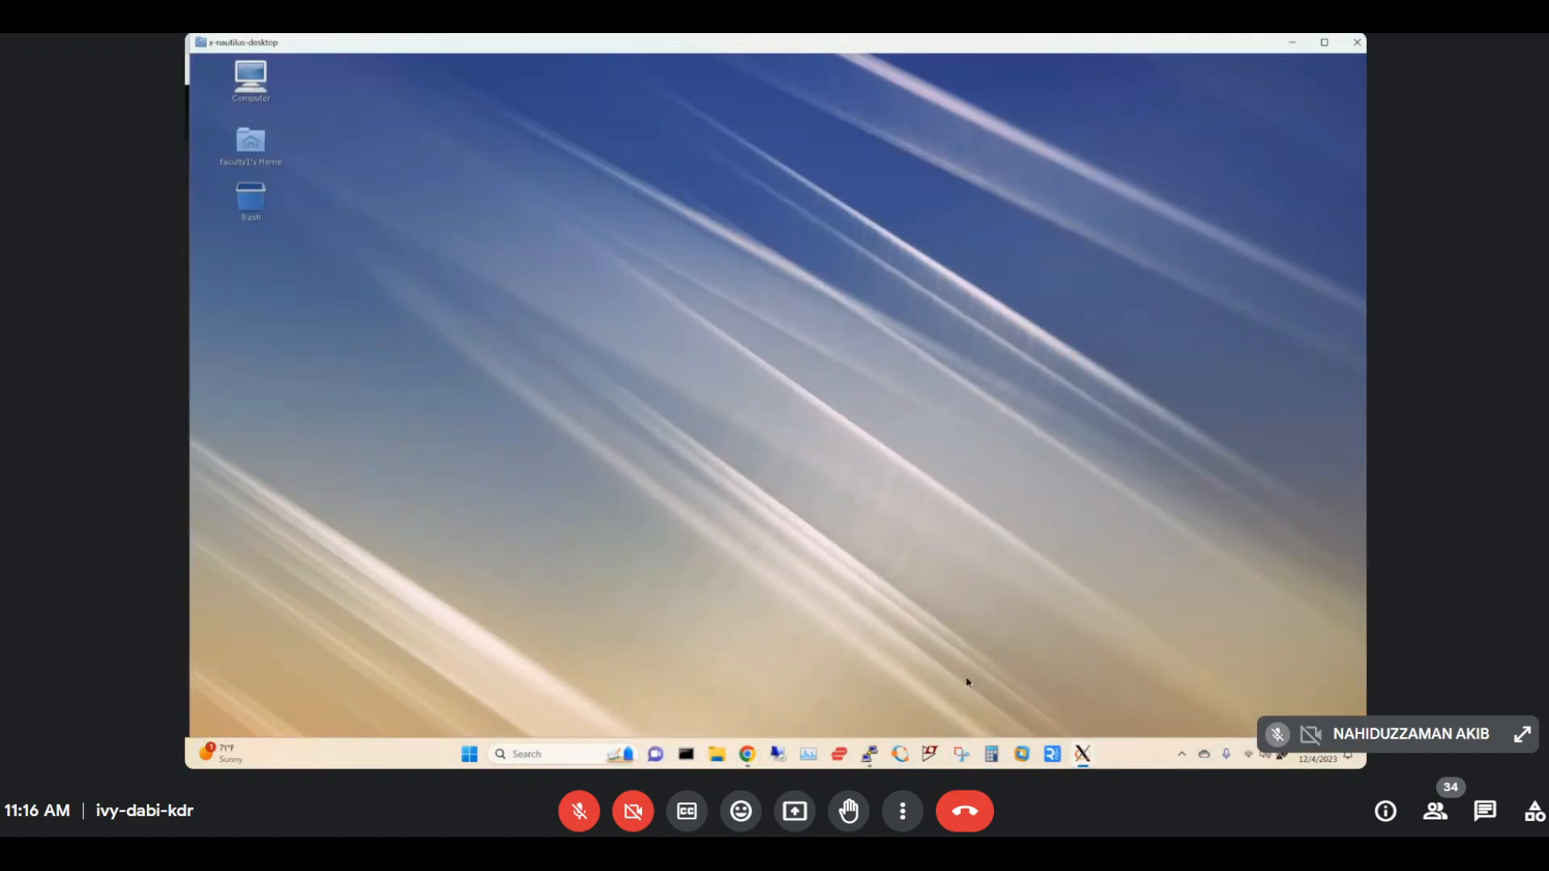
click(1017, 686)
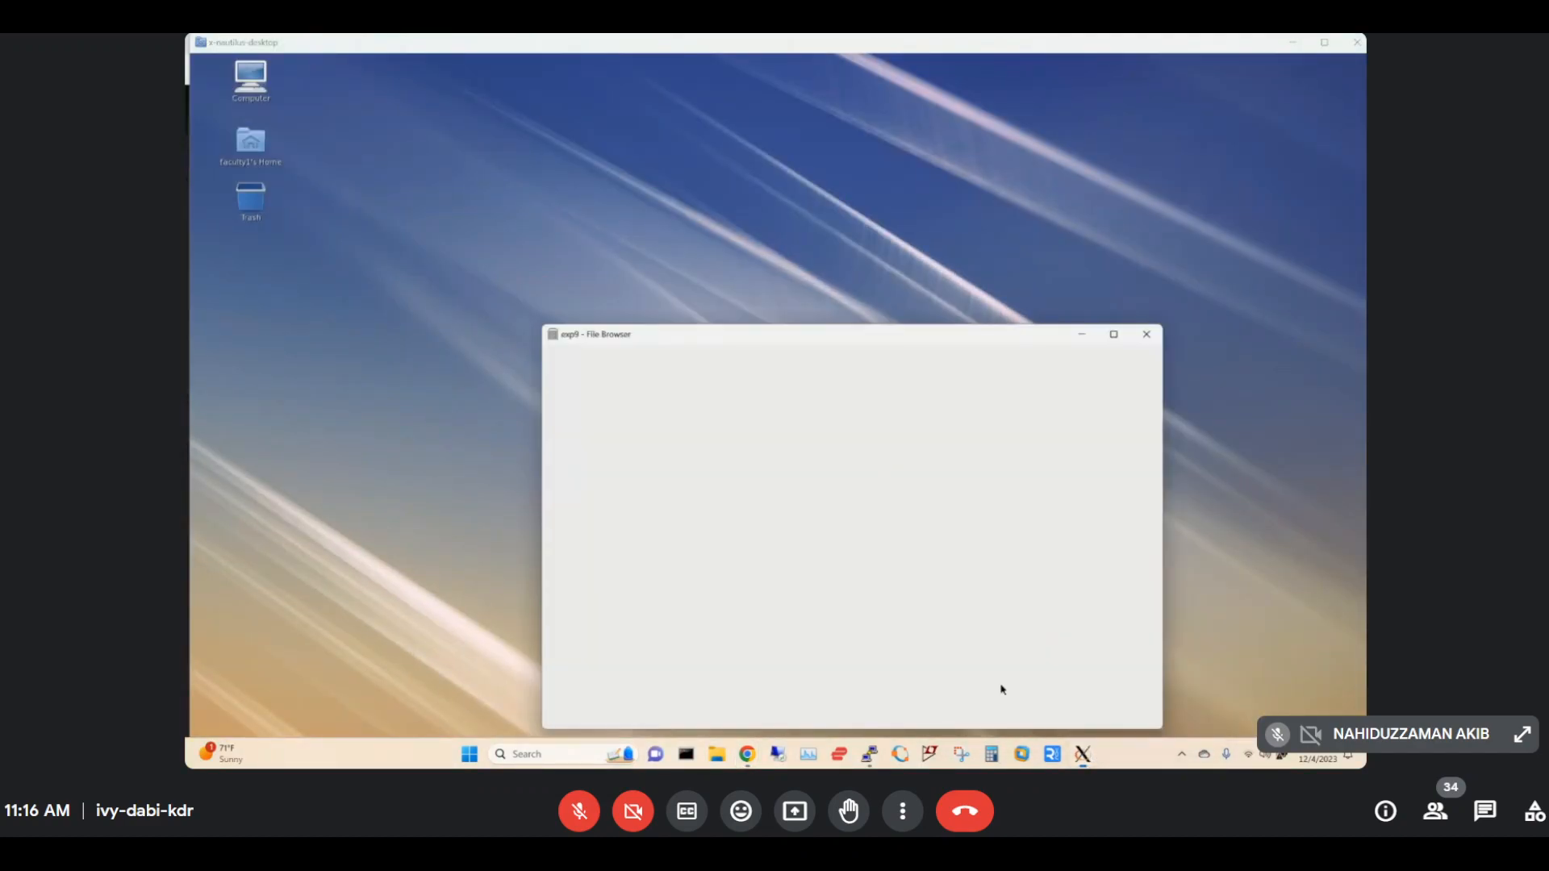
right_click(891, 598)
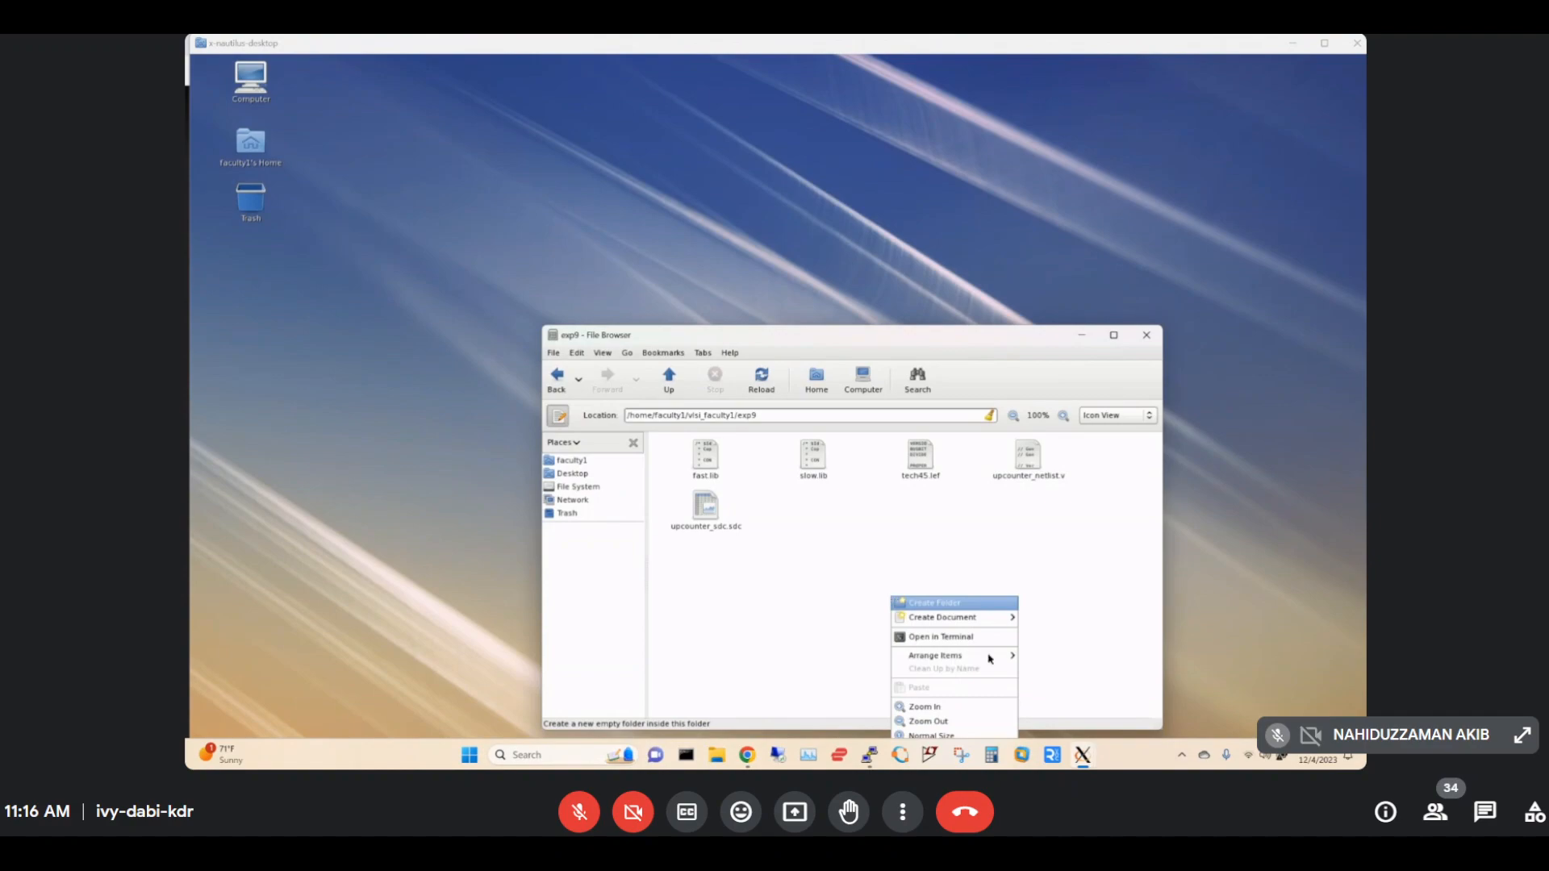
mouse_move(998, 621)
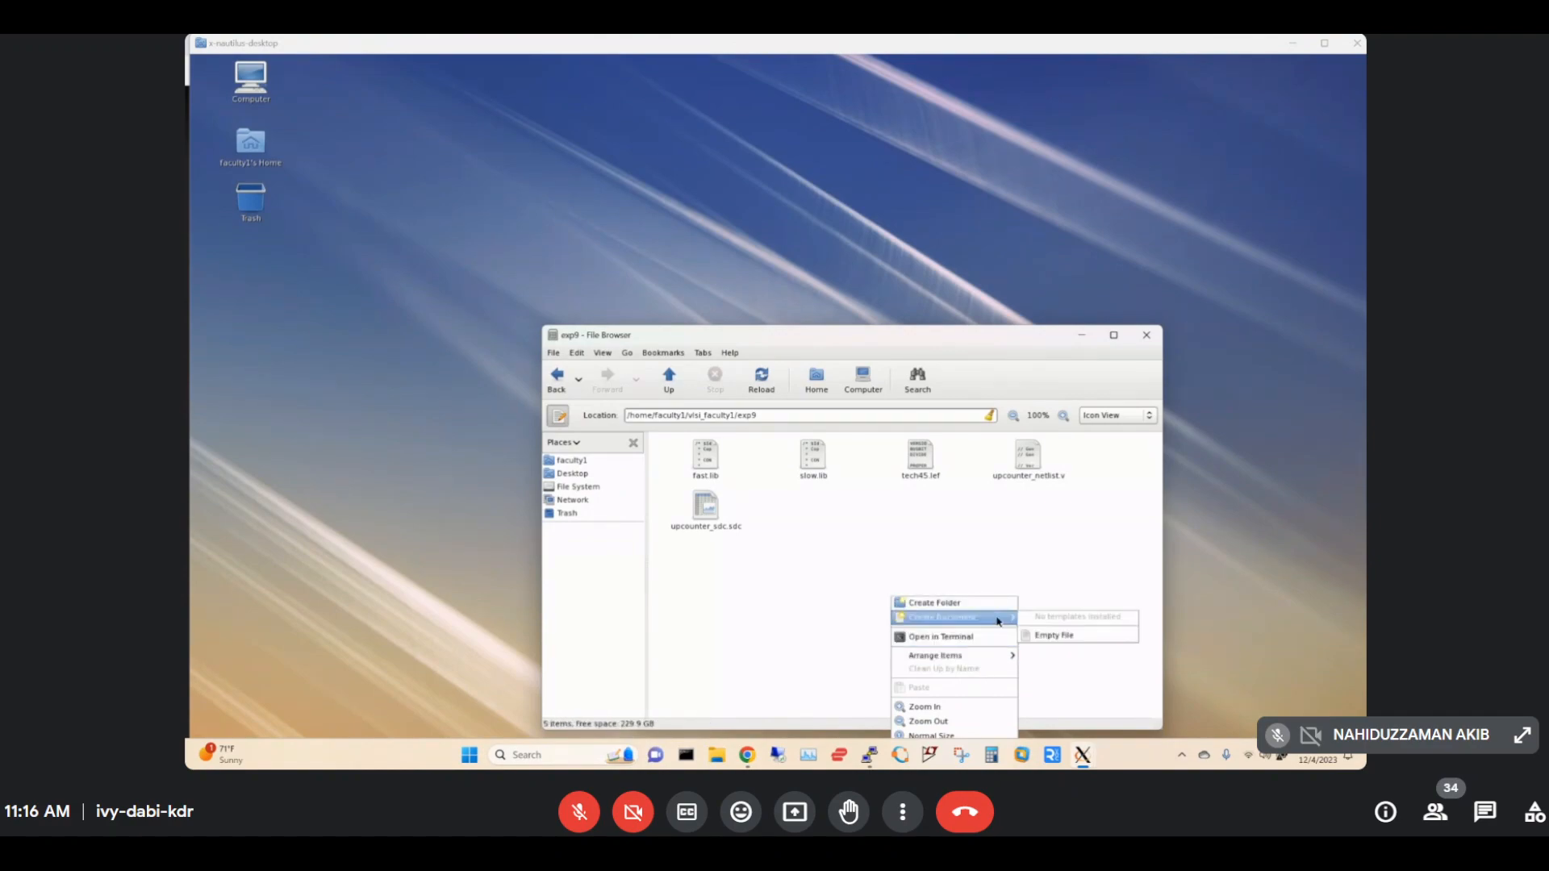
click(1061, 636)
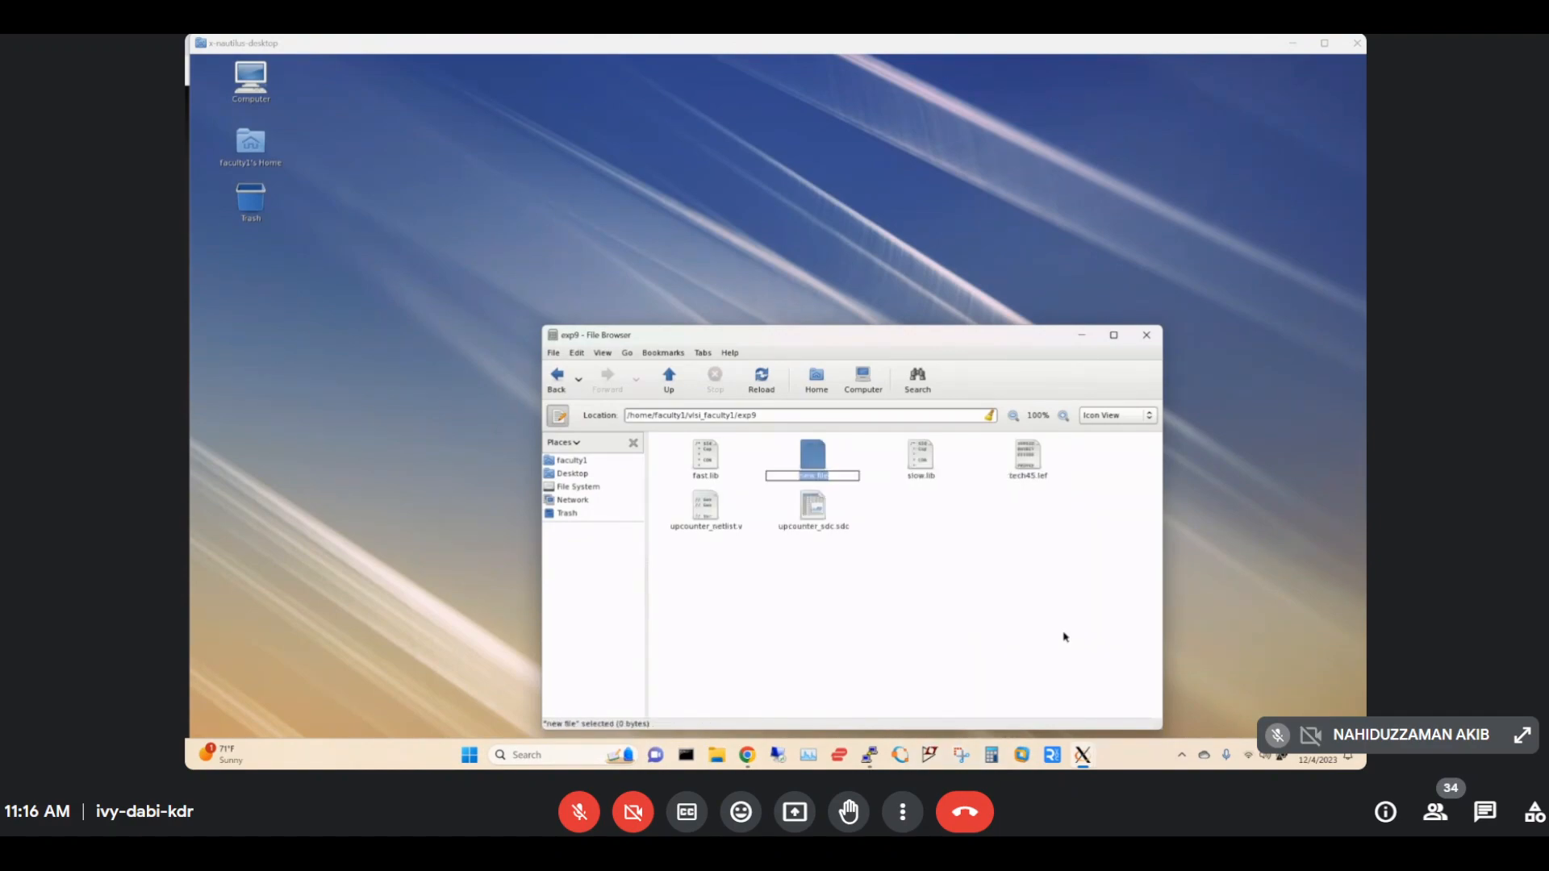
text(d)
text(efault.view)
key(Return)
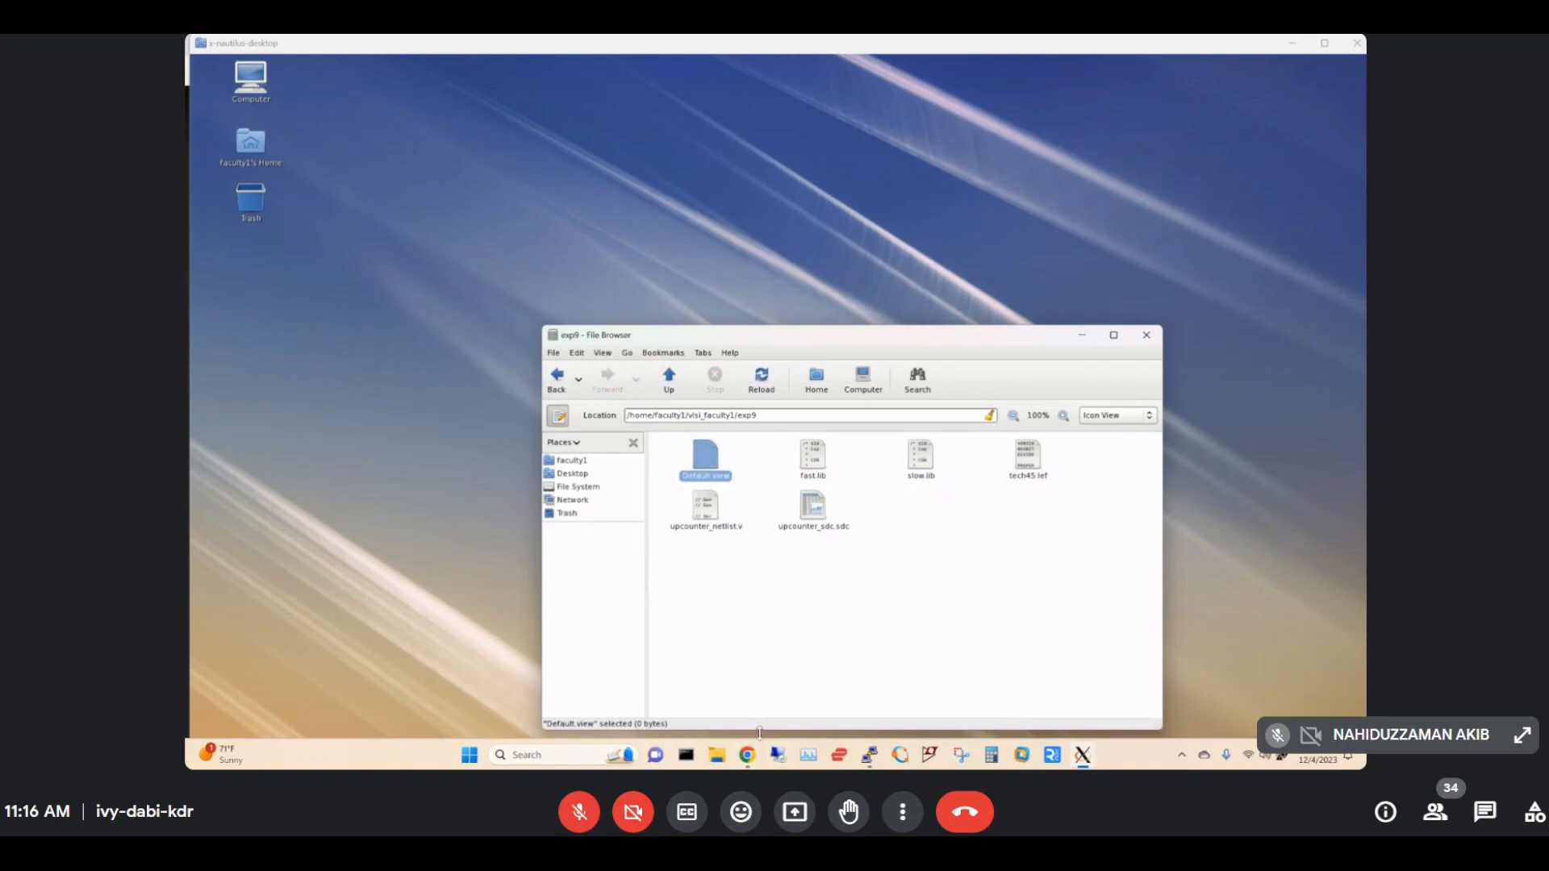
mouse_move(746, 756)
click(689, 674)
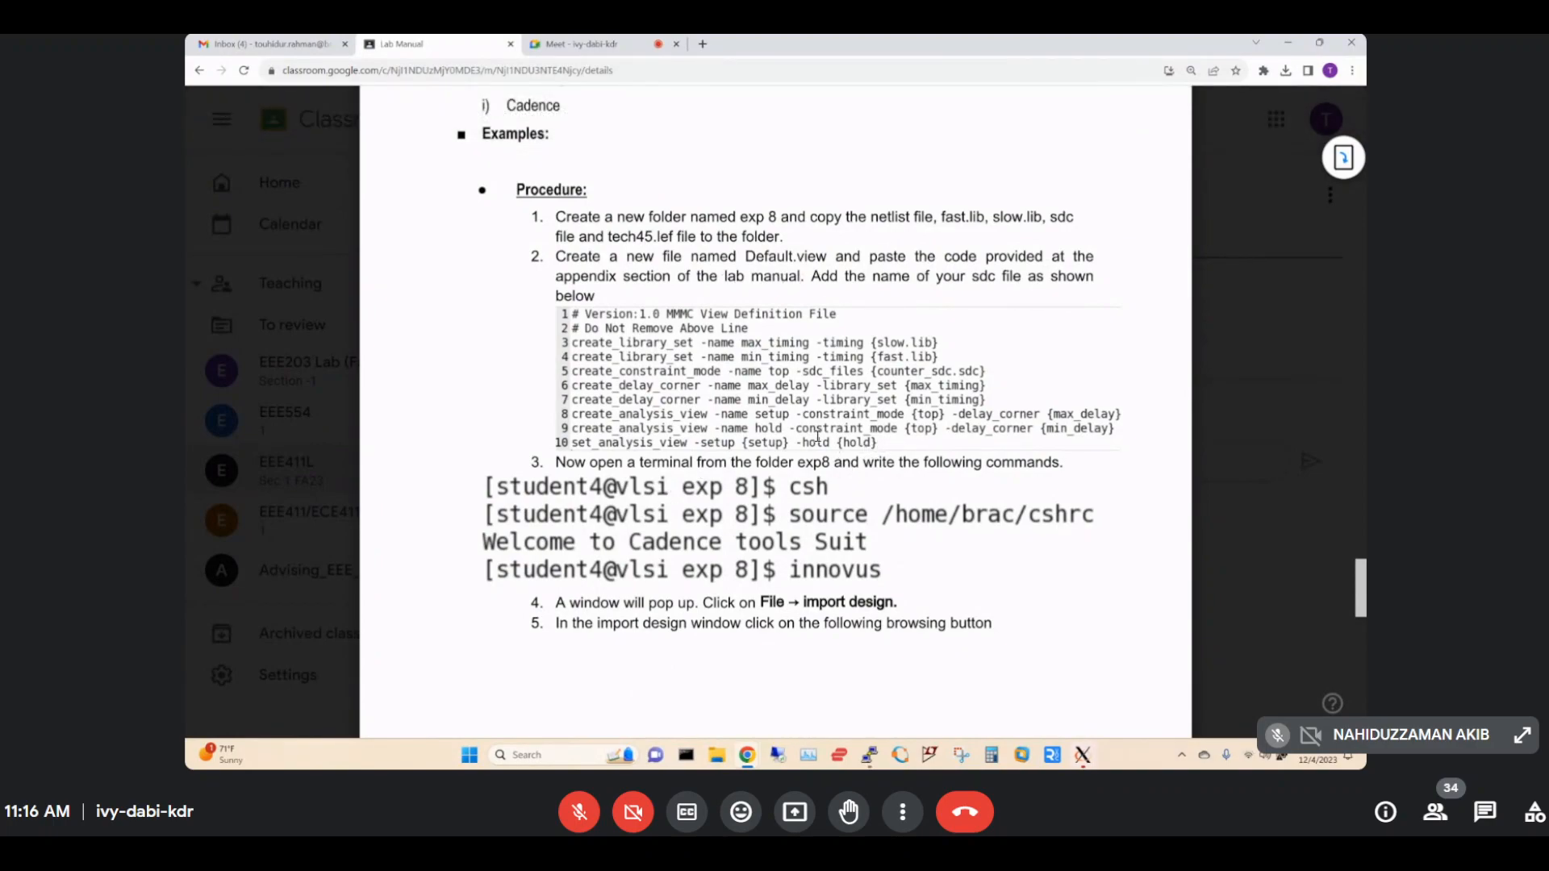
Copy the ten-line Default.view MMMC code from manual page 139, then return to the remote desktop.
scroll(817, 435, down, 15)
drag(1361, 592, 1361, 697)
scroll(907, 476, down, 2)
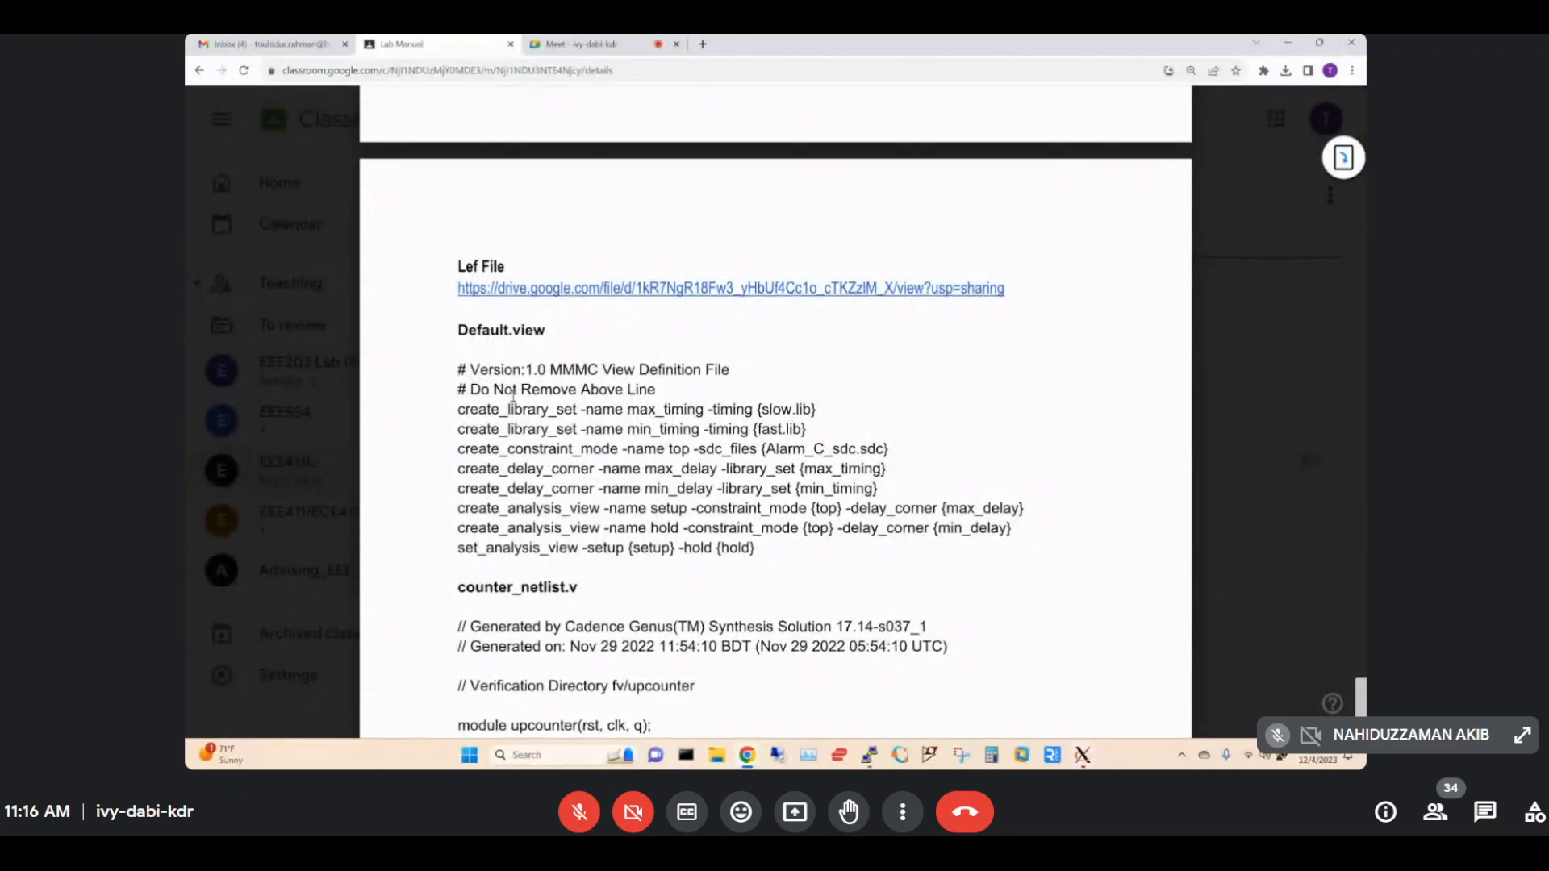
drag(459, 370, 806, 564)
right_click(669, 470)
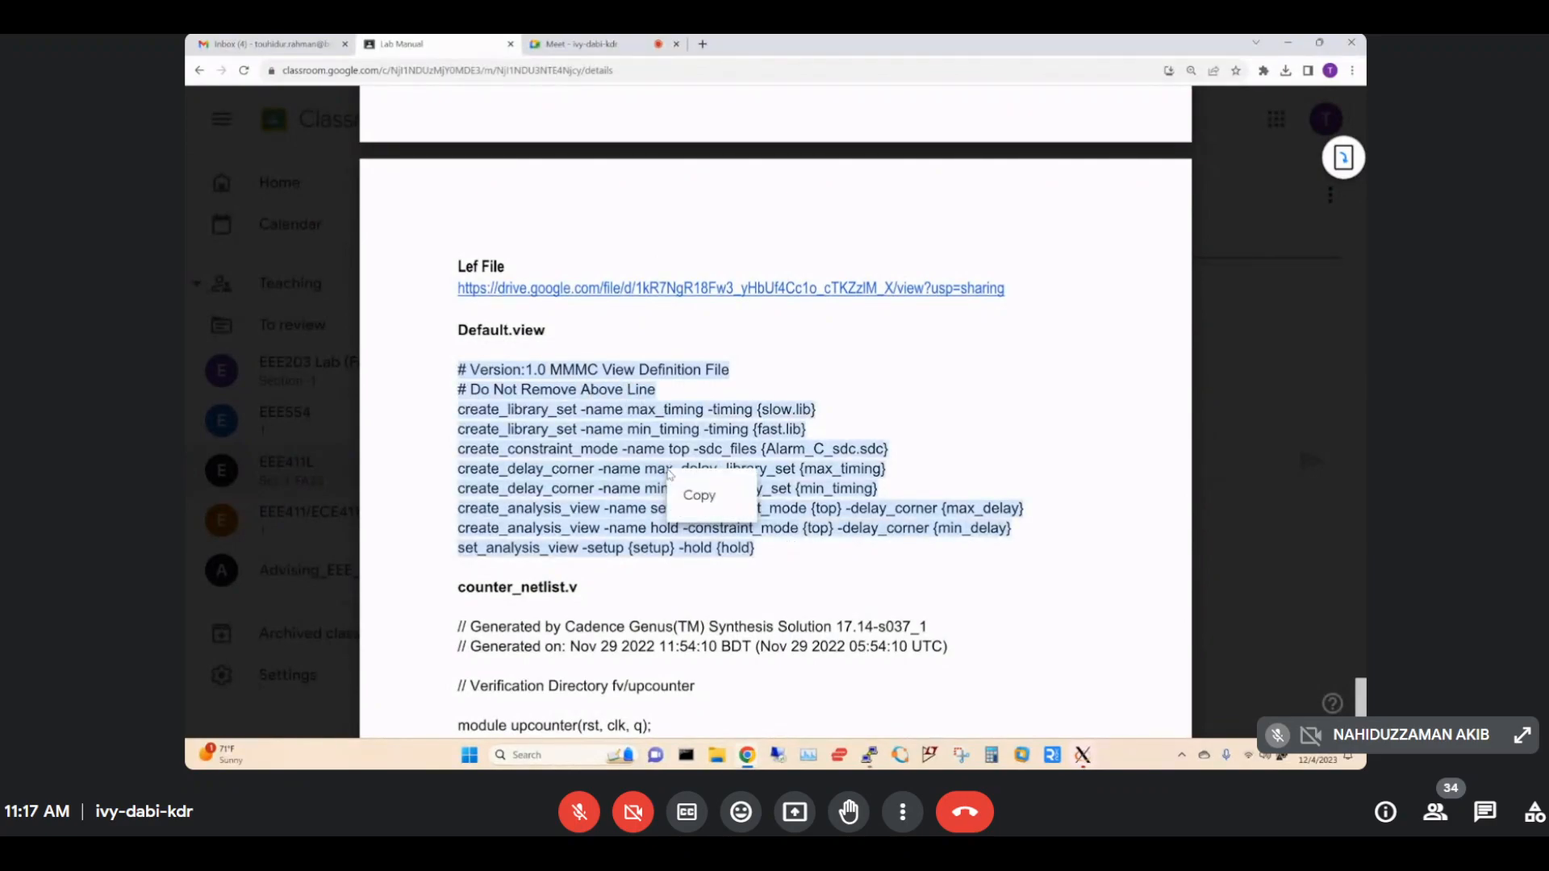
click(694, 494)
click(1082, 752)
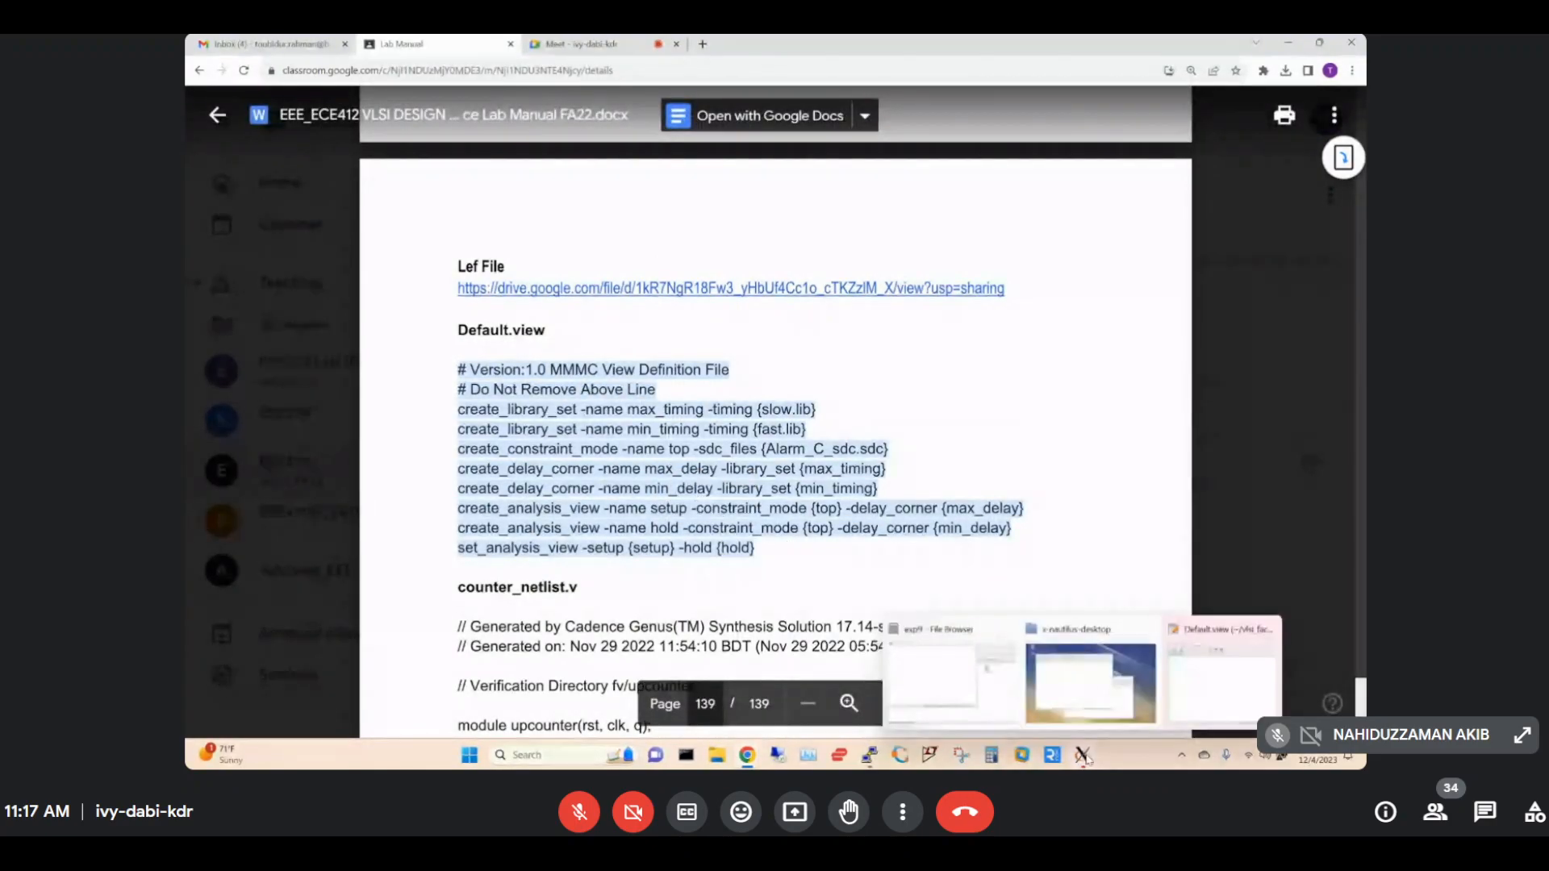
click(1086, 695)
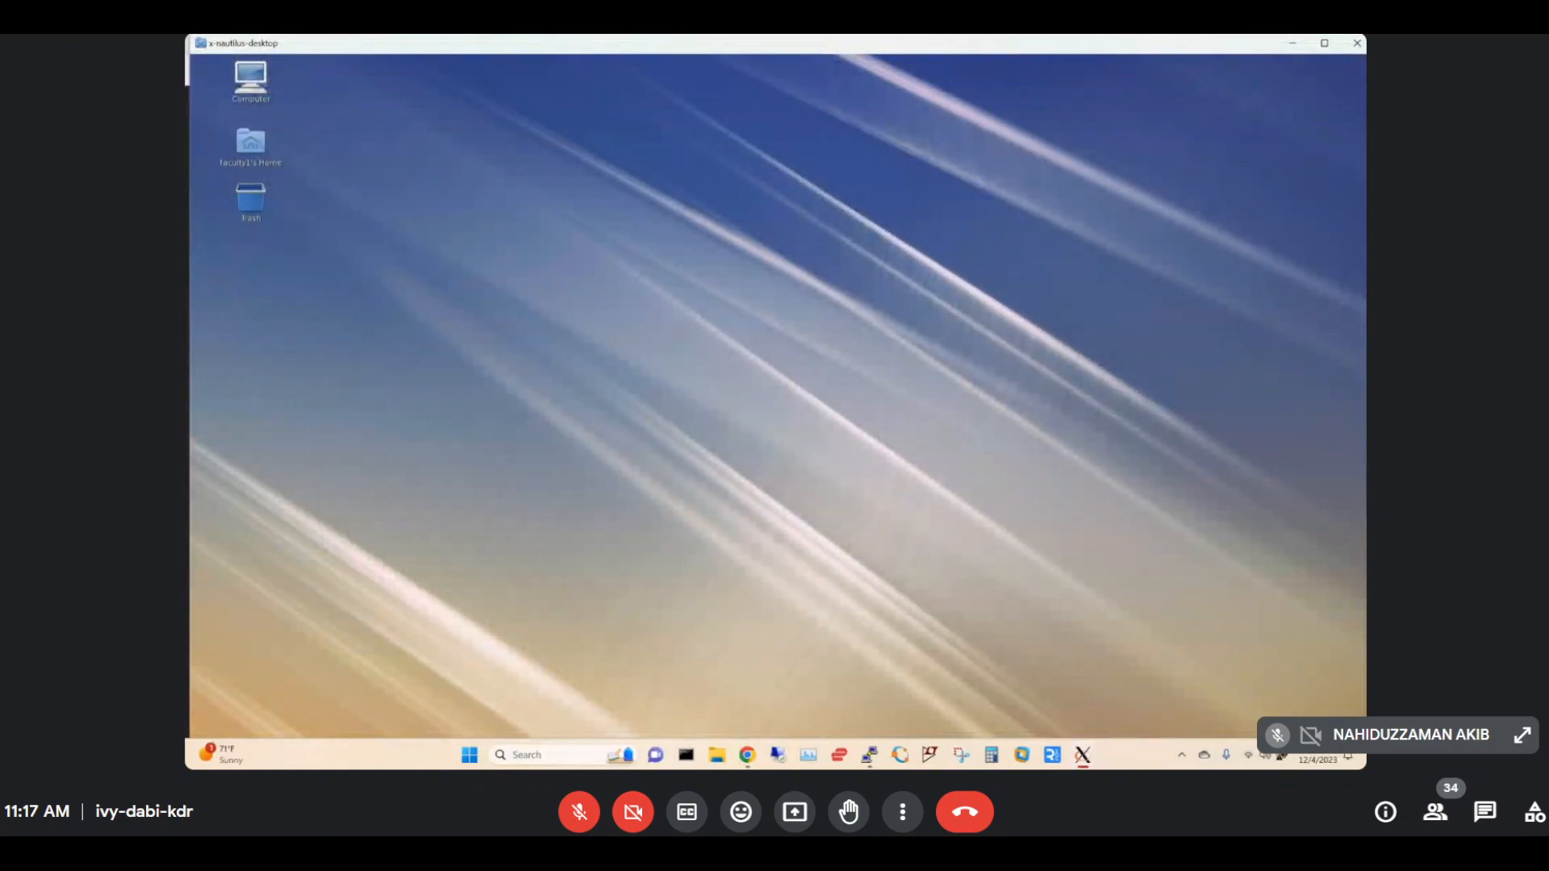
Paste the copied MMMC view definition into Default.view and save it.
click(1083, 755)
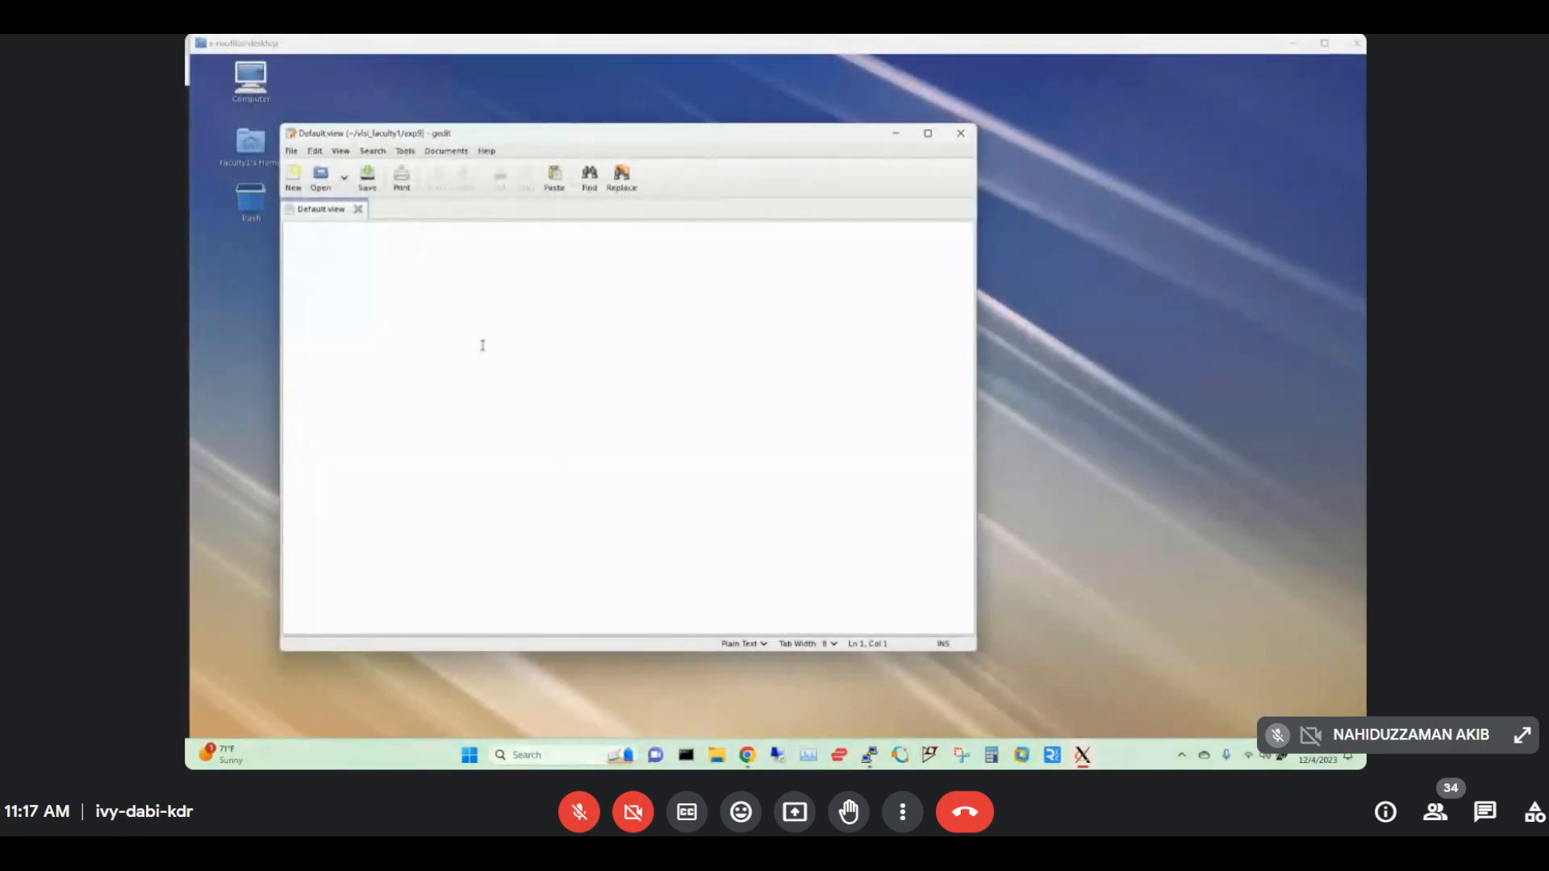
click(542, 357)
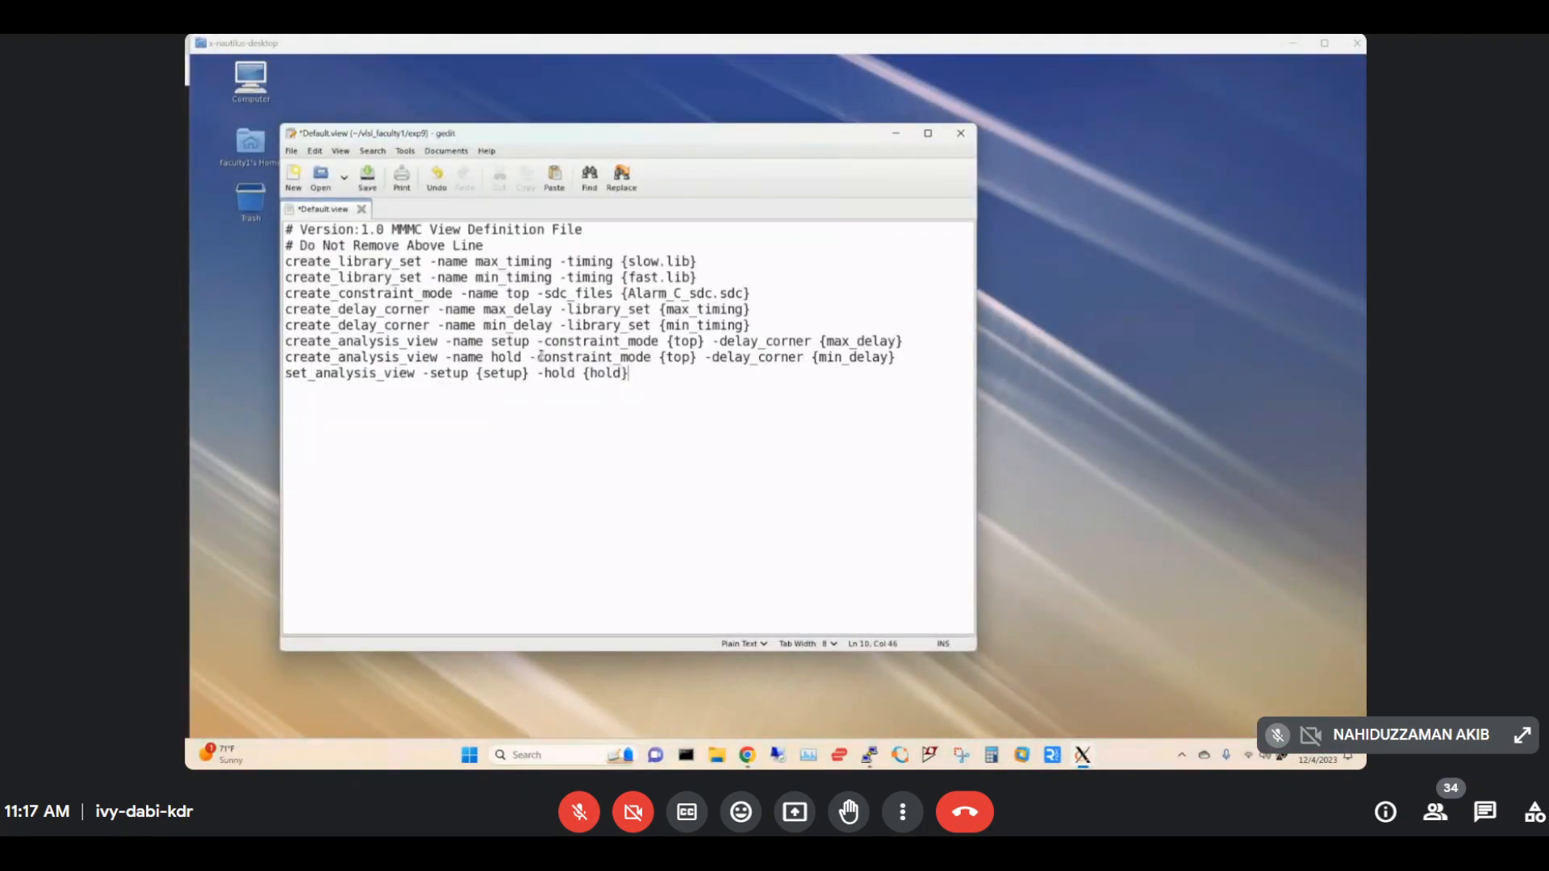
click(367, 174)
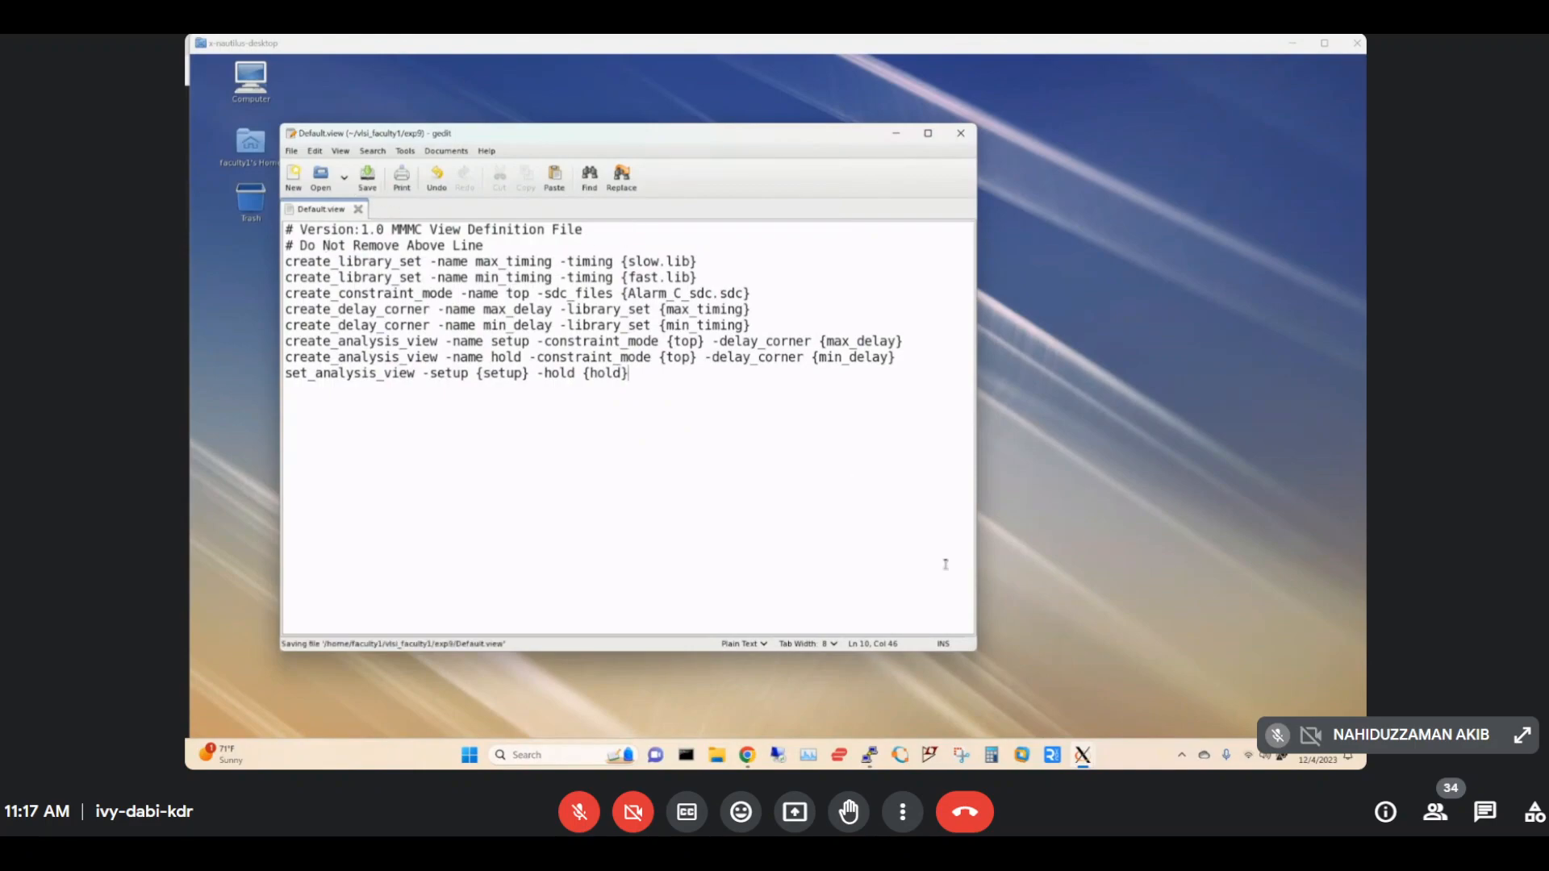
click(746, 758)
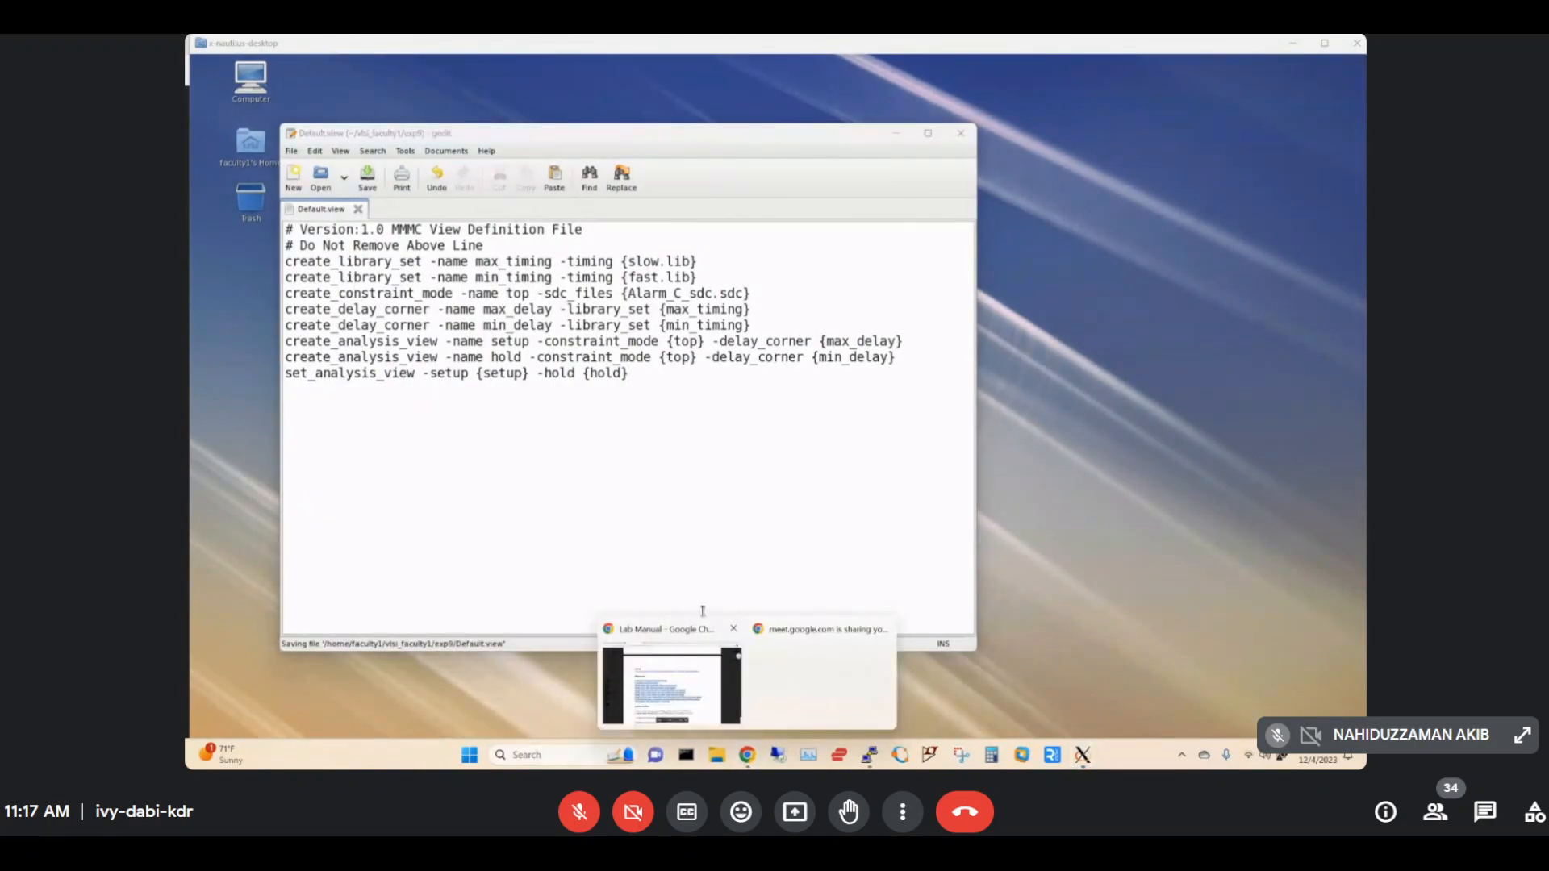
Scroll the lab manual back to page 111's procedure, then bring the Default.view editor forward.
click(675, 671)
scroll(981, 453, down, 15)
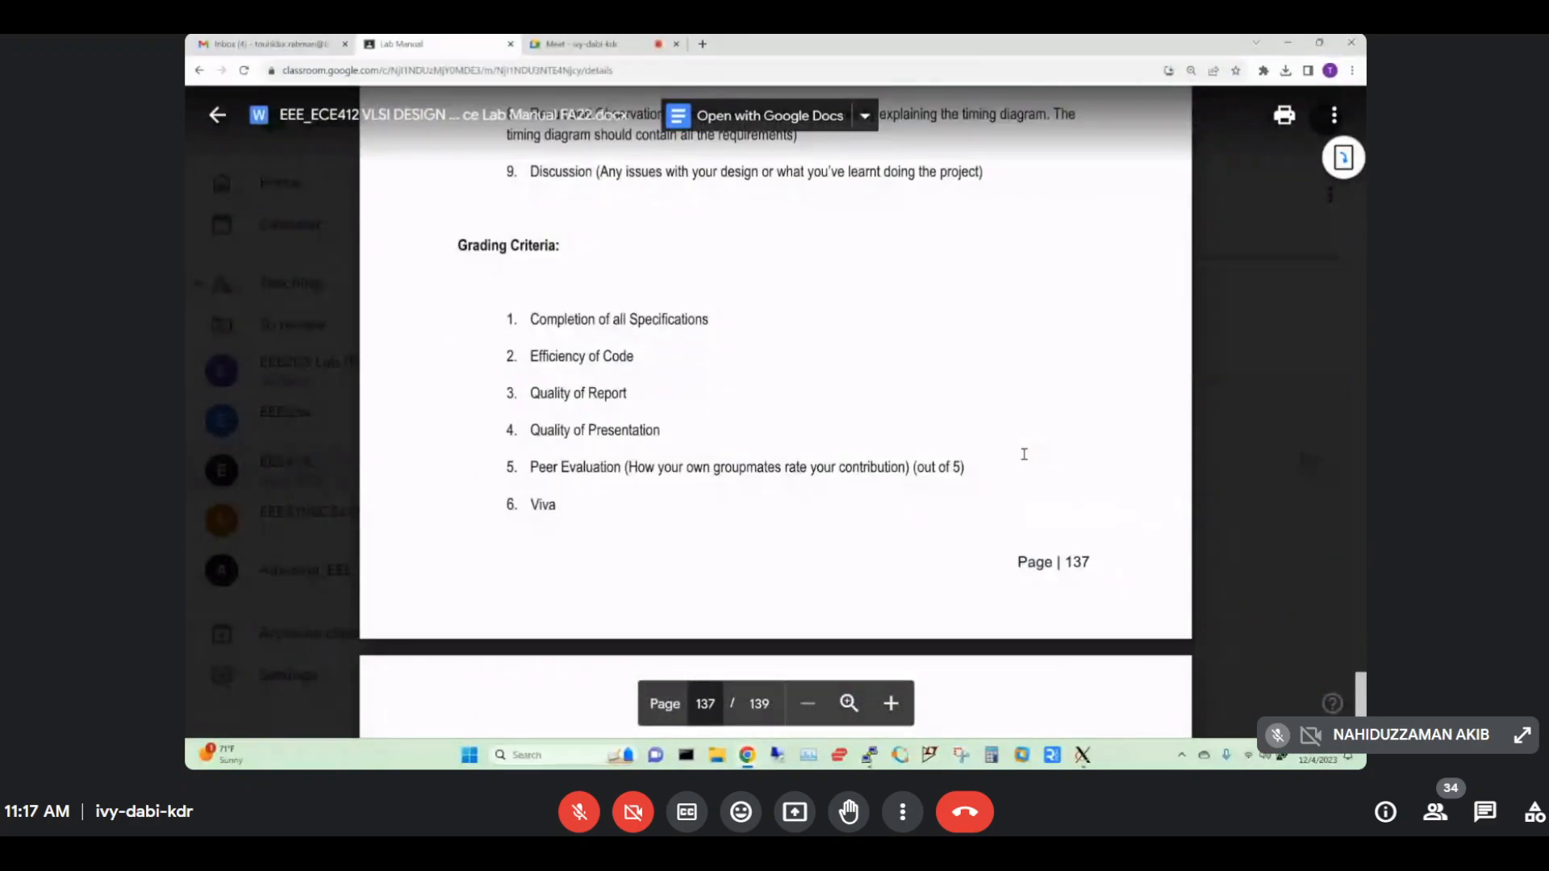
scroll(1024, 454, up, 10)
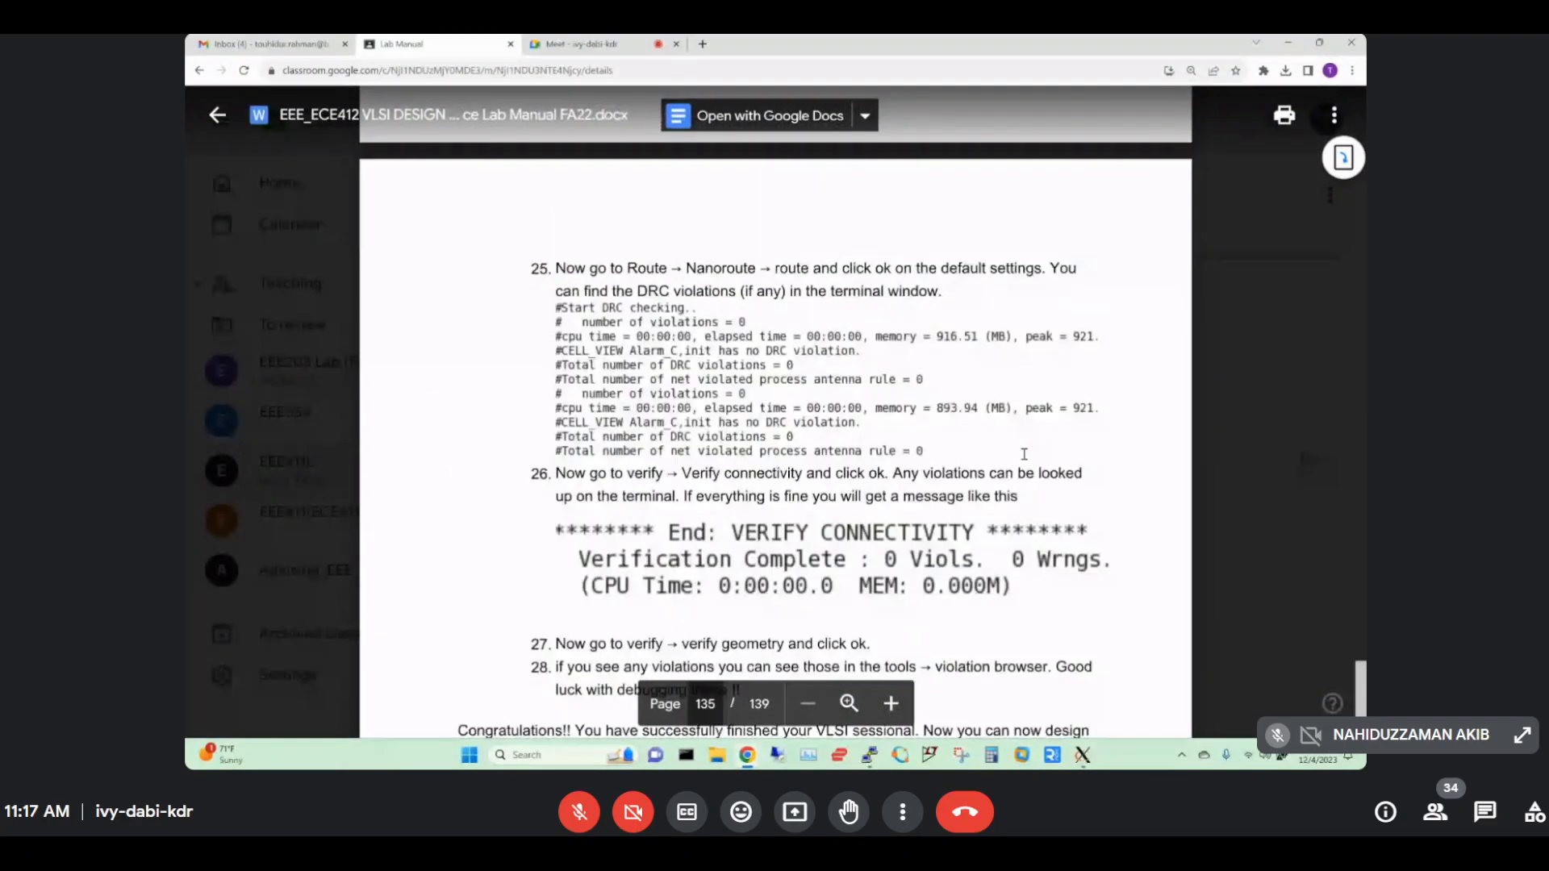
scroll(1024, 454, up, 20)
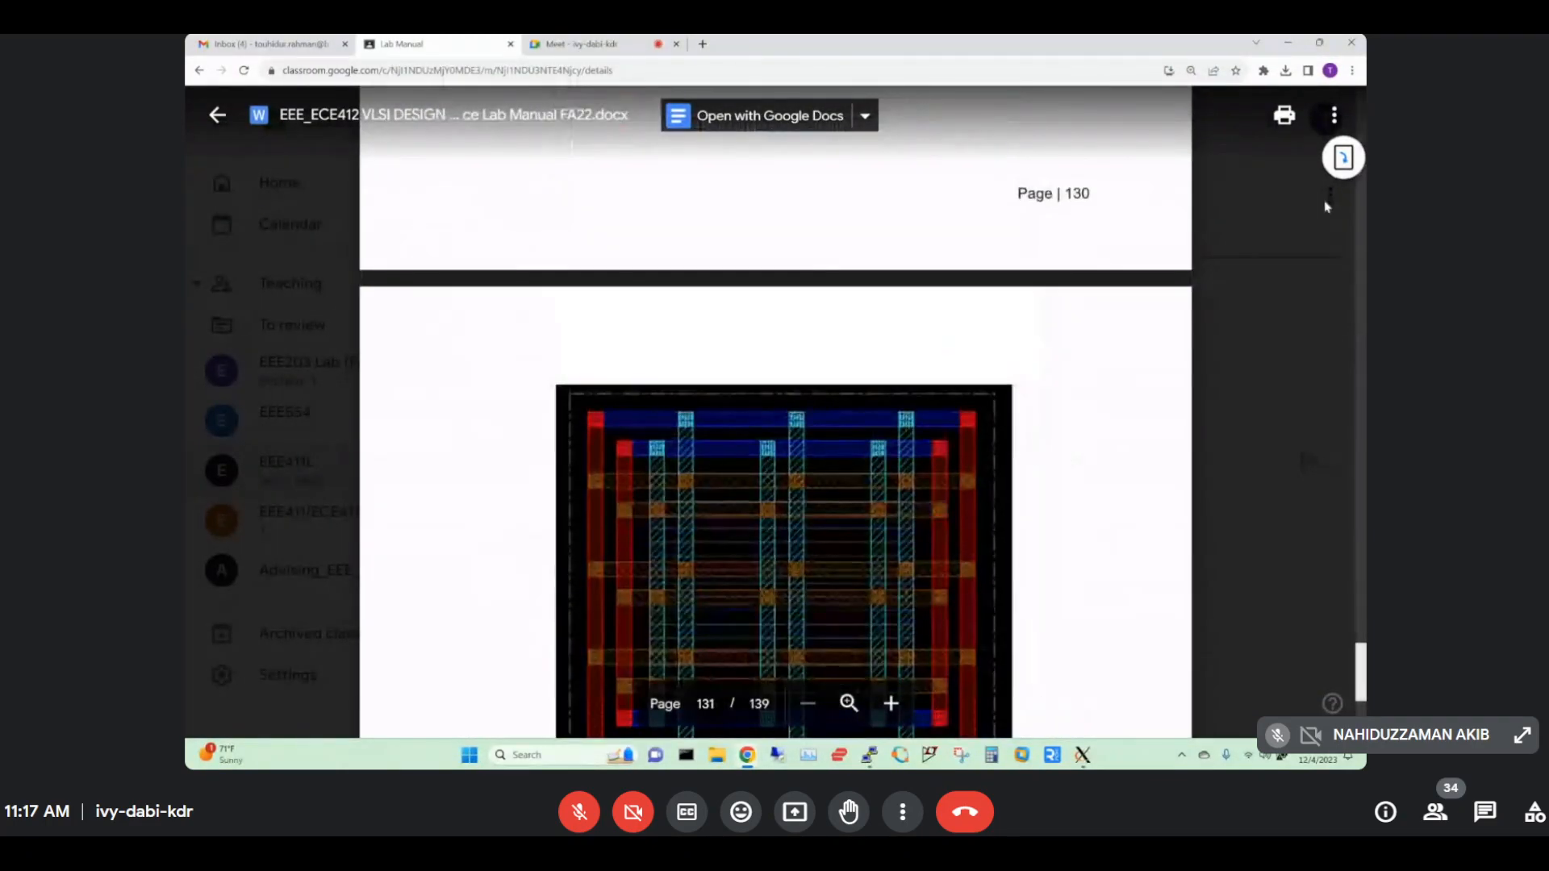
scroll(1360, 226, up, 15)
scroll(1360, 227, up, 20)
scroll(1360, 227, up, 20)
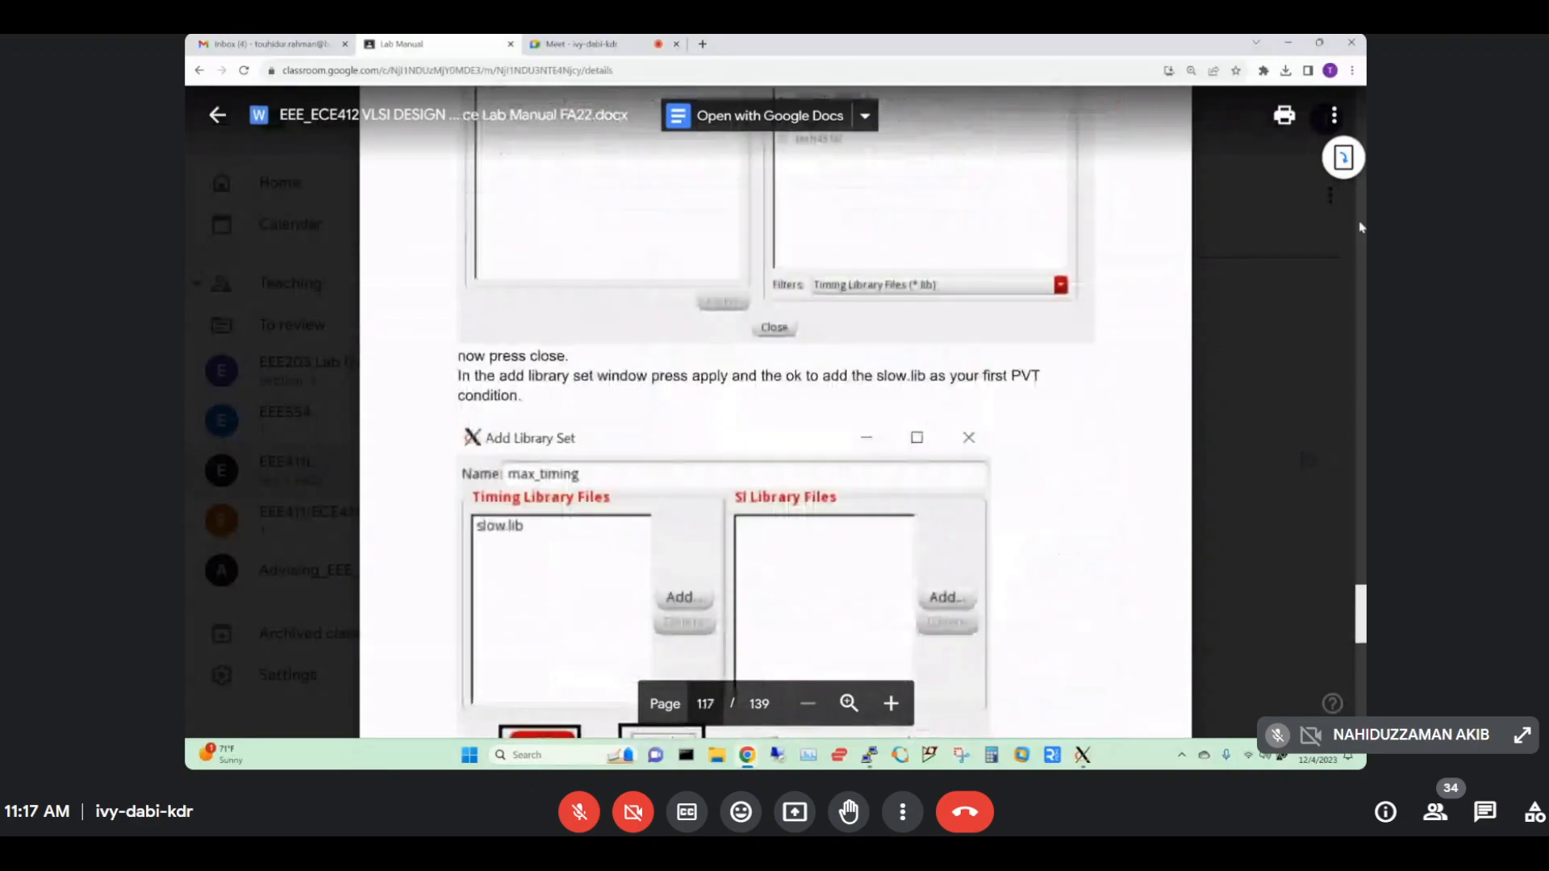
scroll(1360, 226, up, 20)
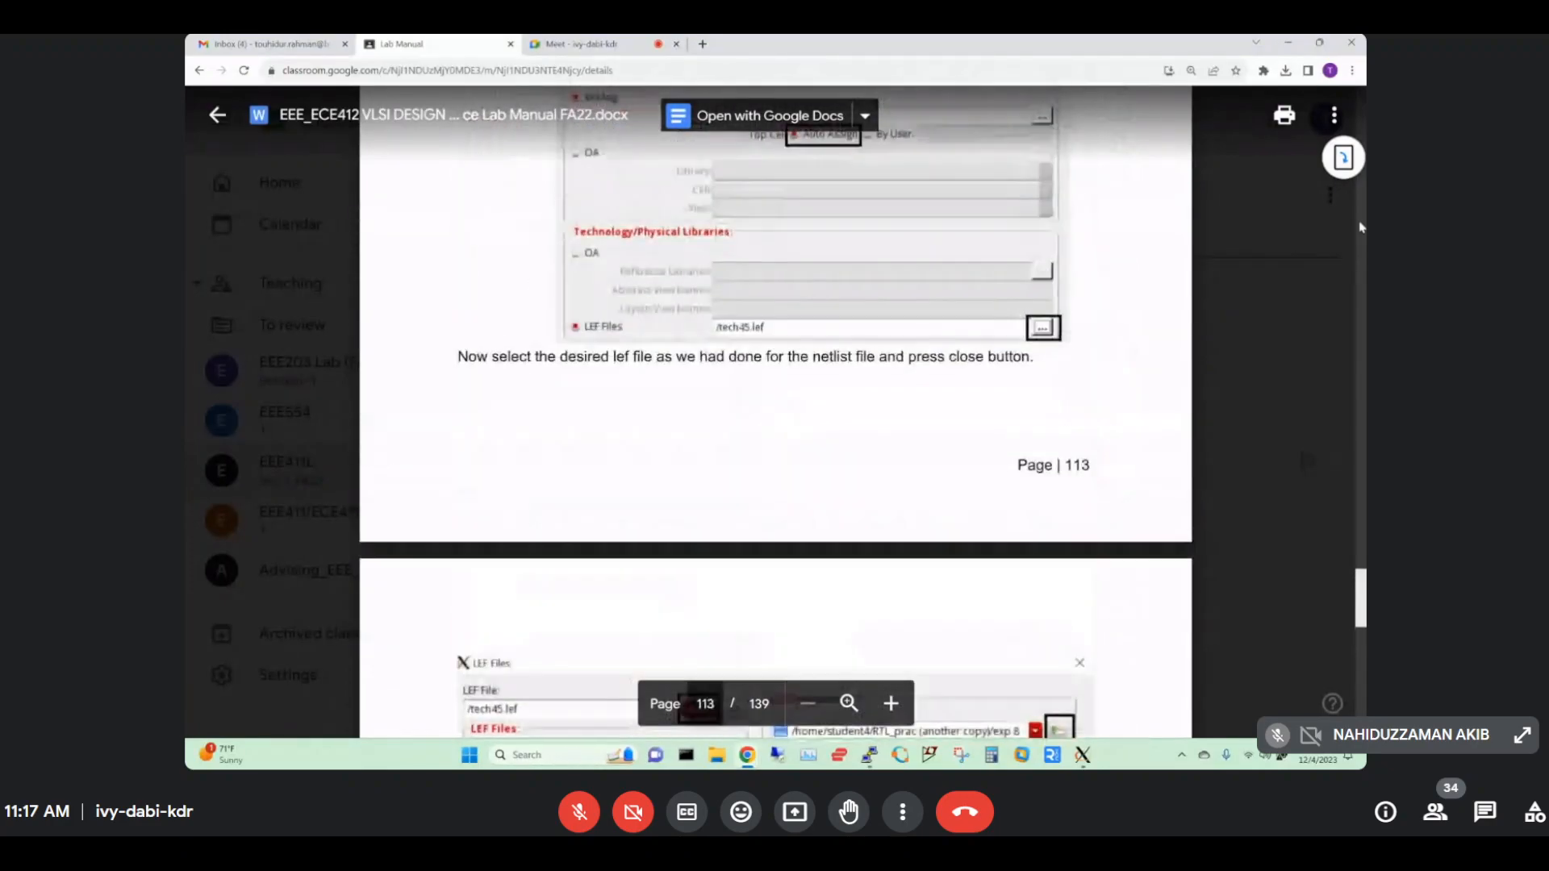
scroll(1360, 227, up, 20)
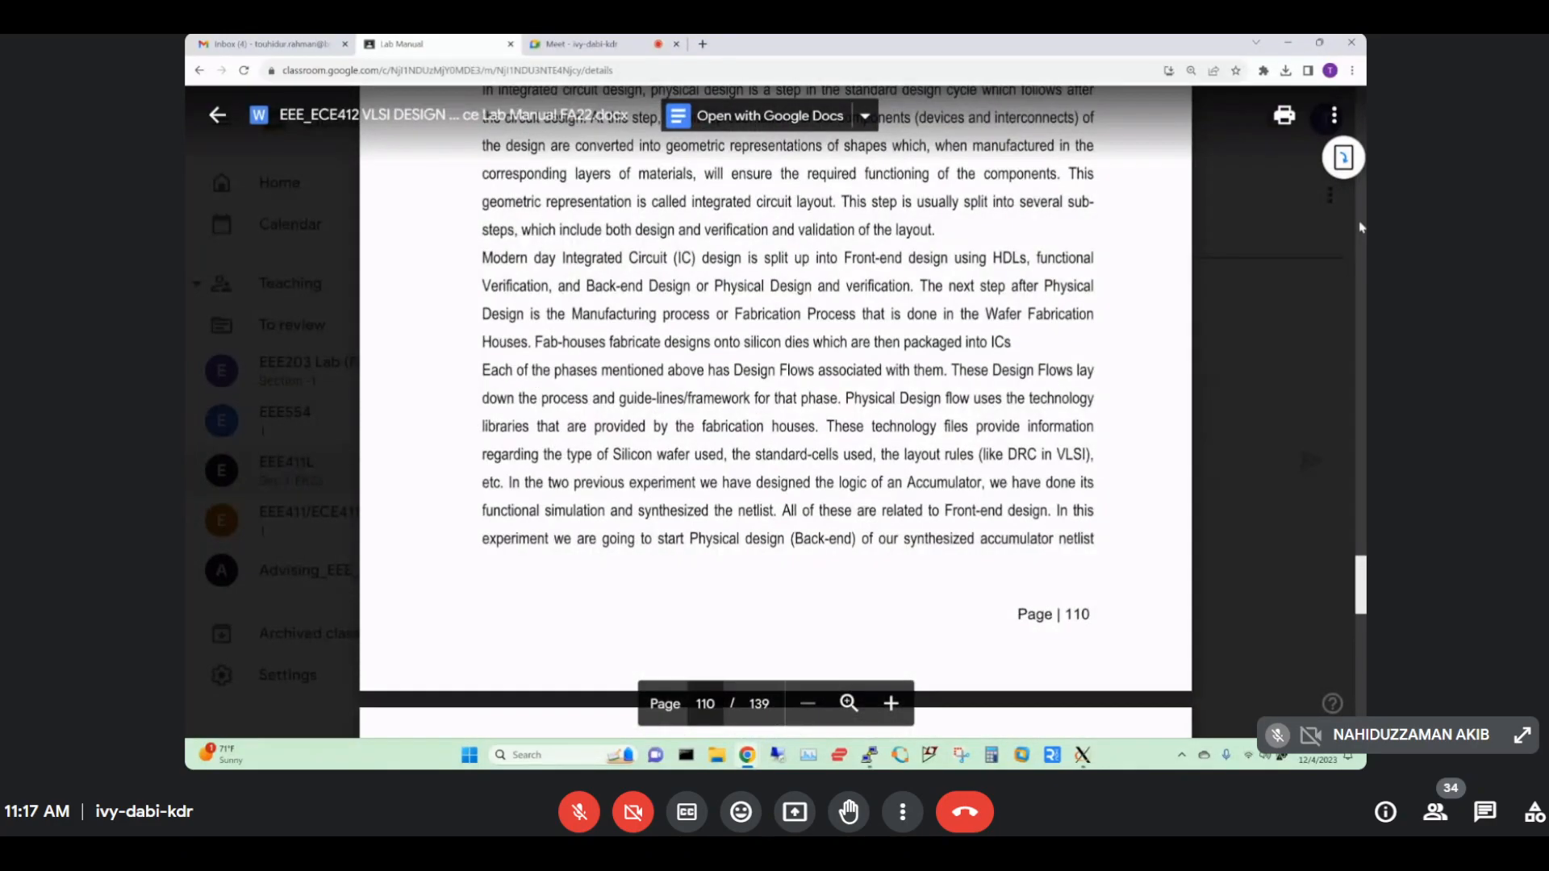
scroll(1116, 336, down, 10)
scroll(839, 248, up, 3)
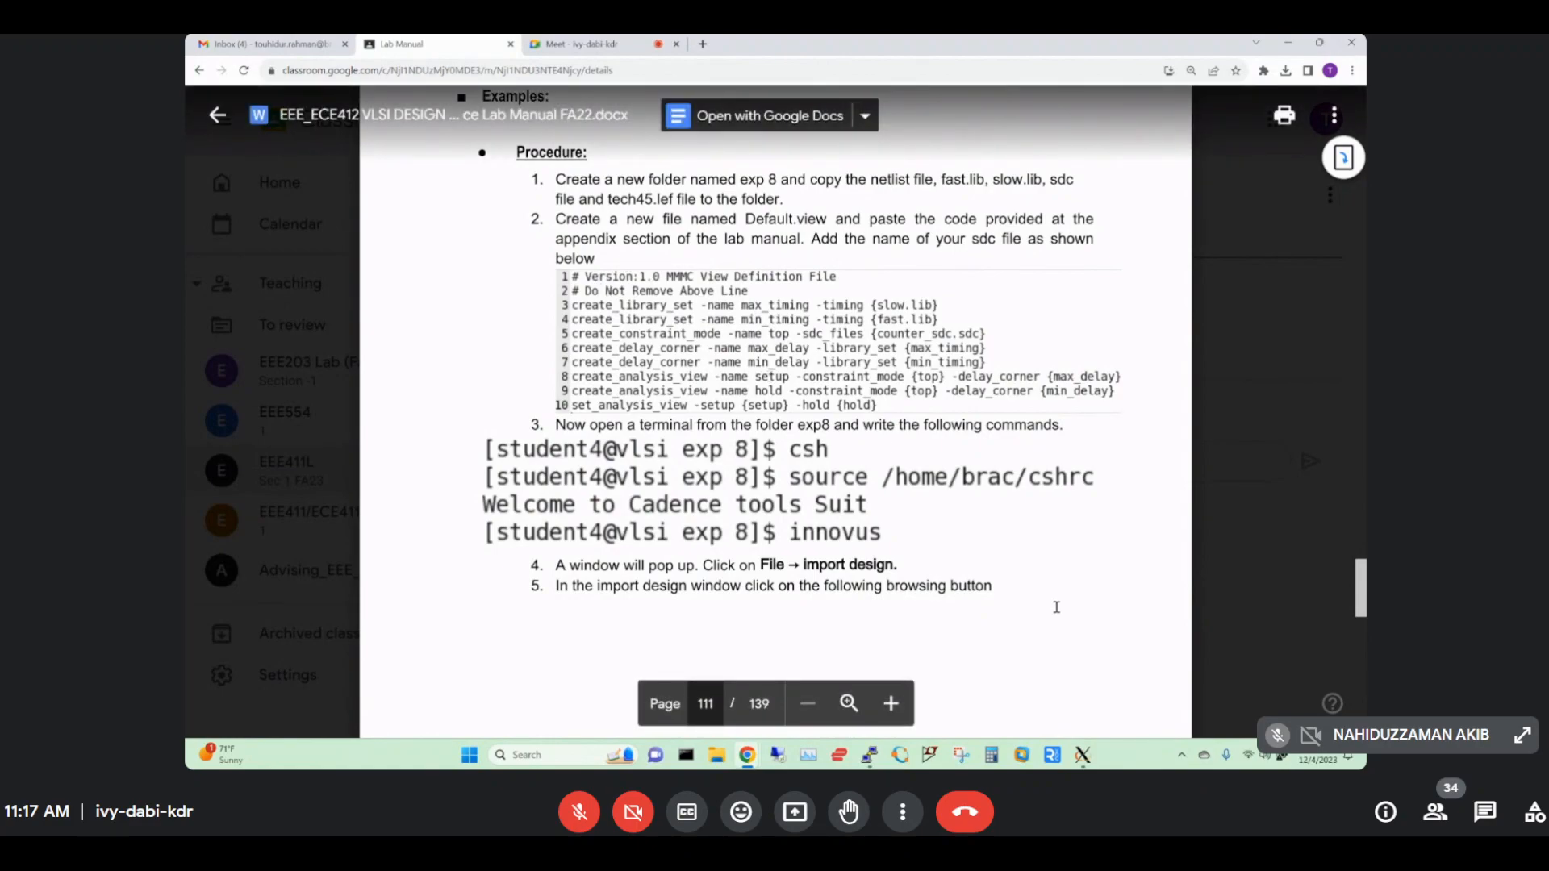
mouse_move(1082, 755)
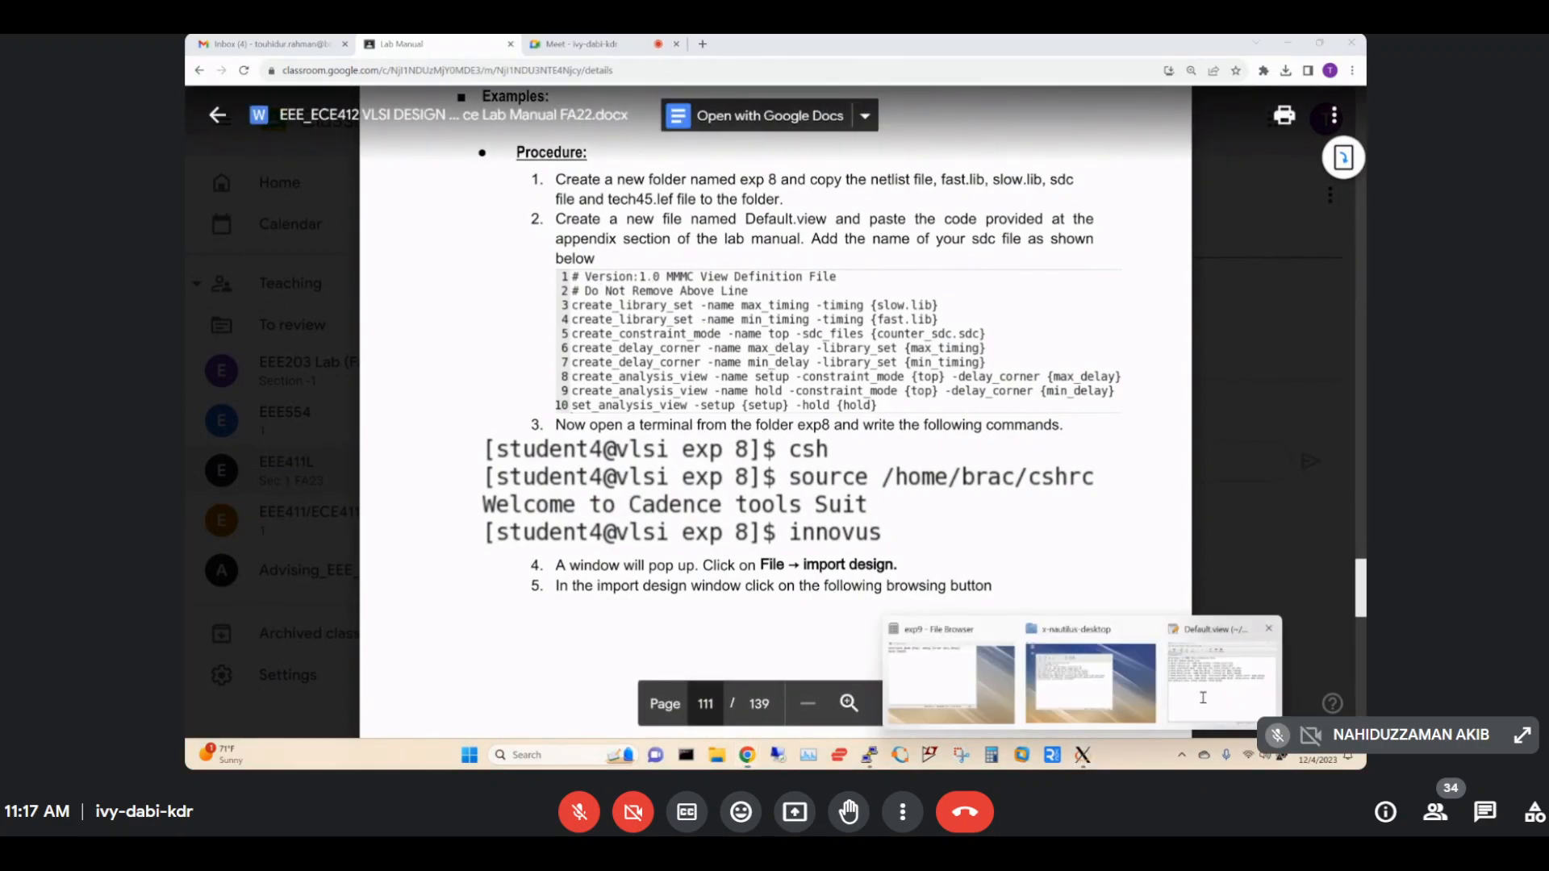
click(1203, 697)
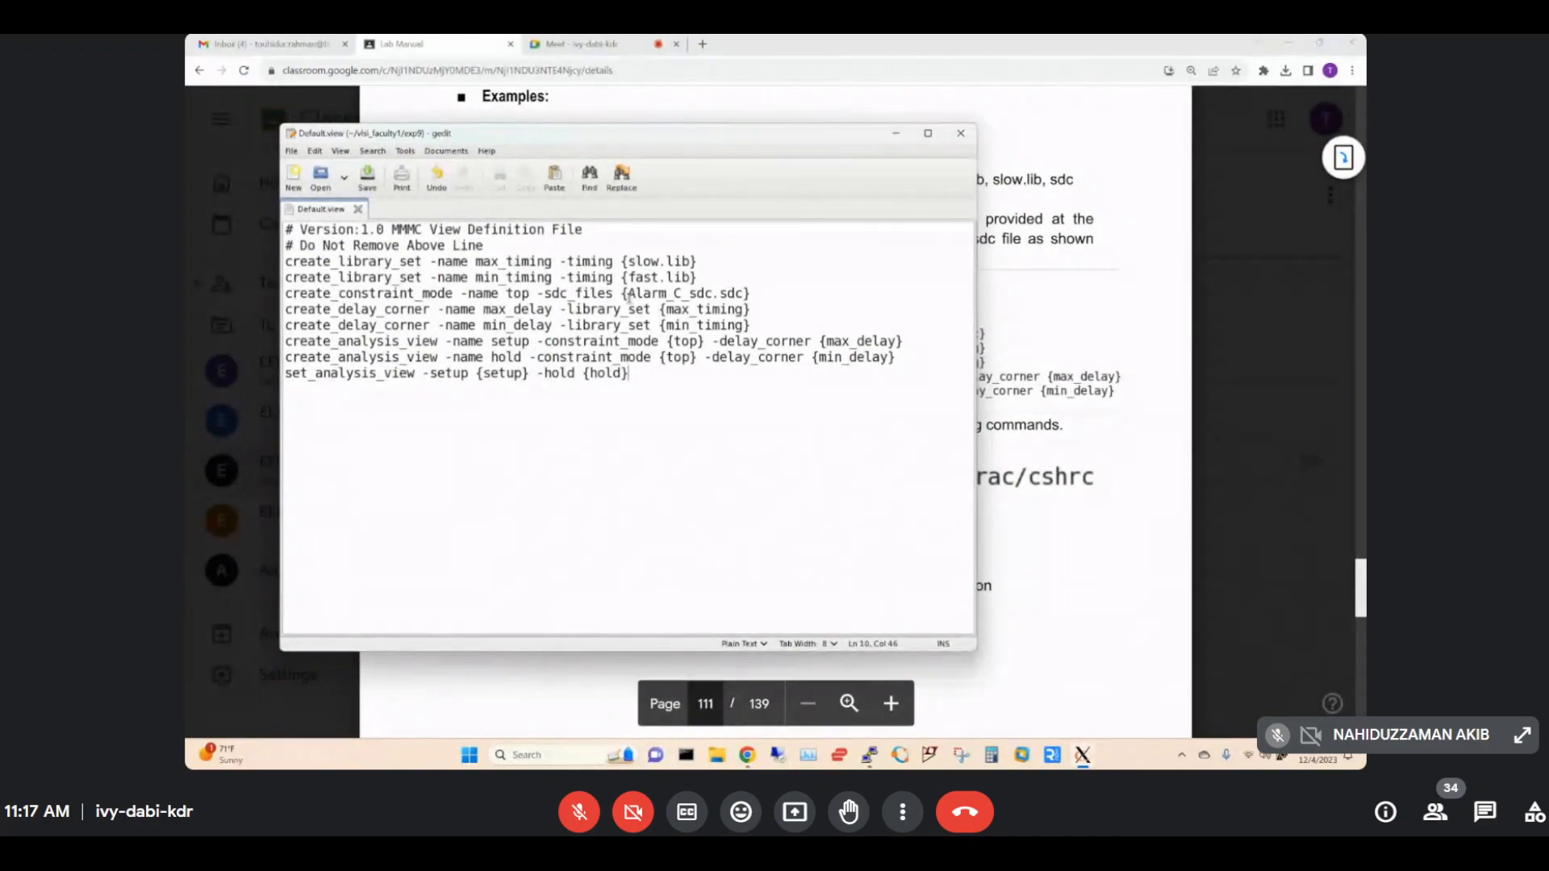
Change line 5's sdc file from Alarm_C_sdc.sdc to upcounter_sdc.sdc and save Default.view.
drag(627, 296, 743, 293)
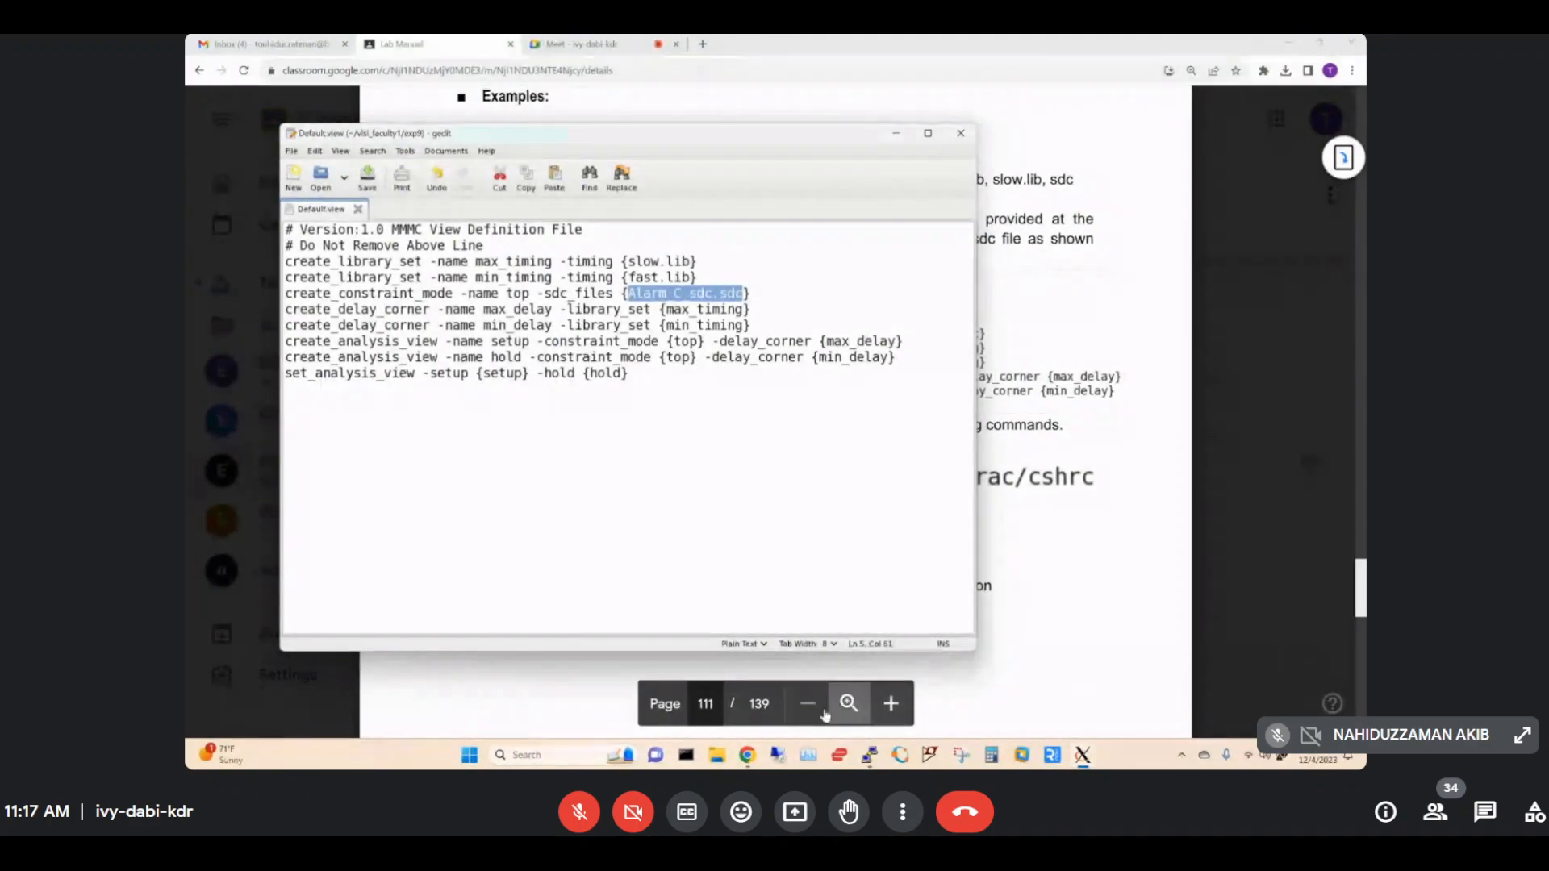
mouse_move(1081, 754)
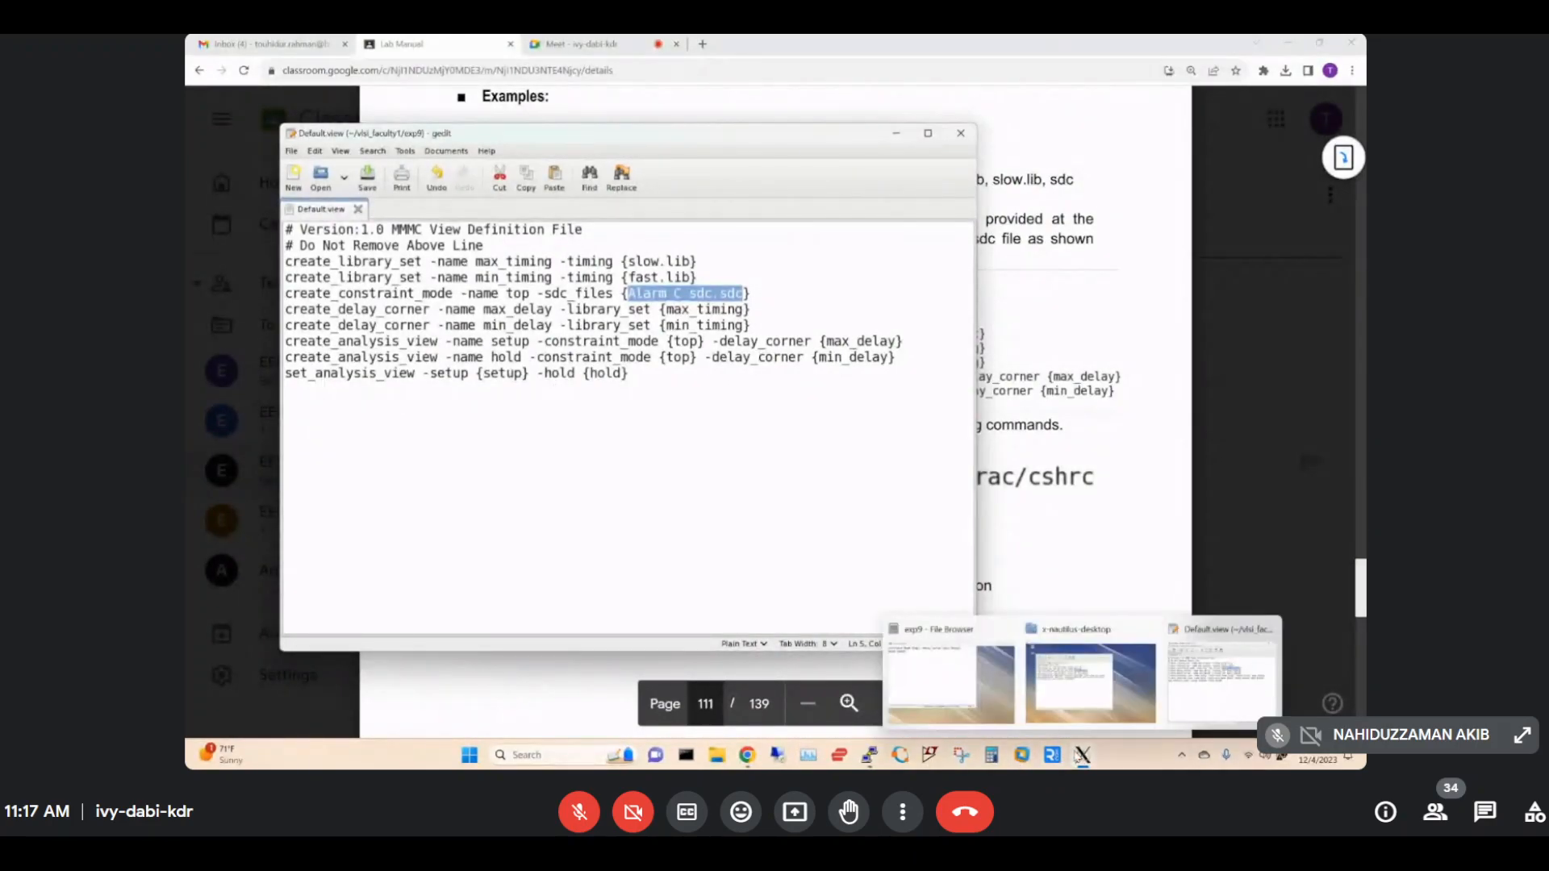
click(978, 681)
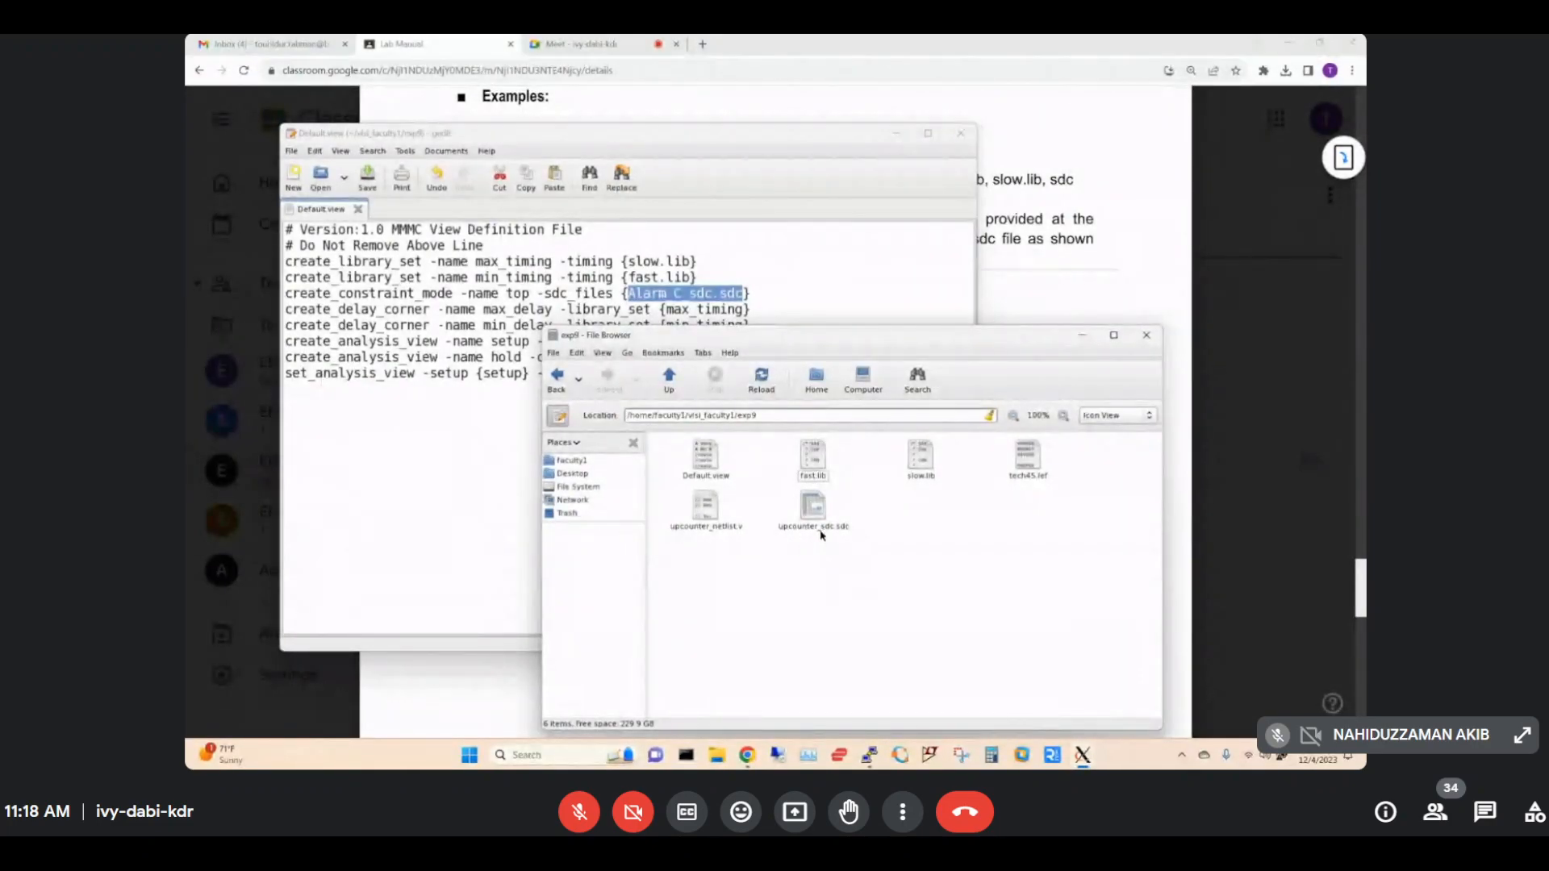
click(765, 175)
click(682, 294)
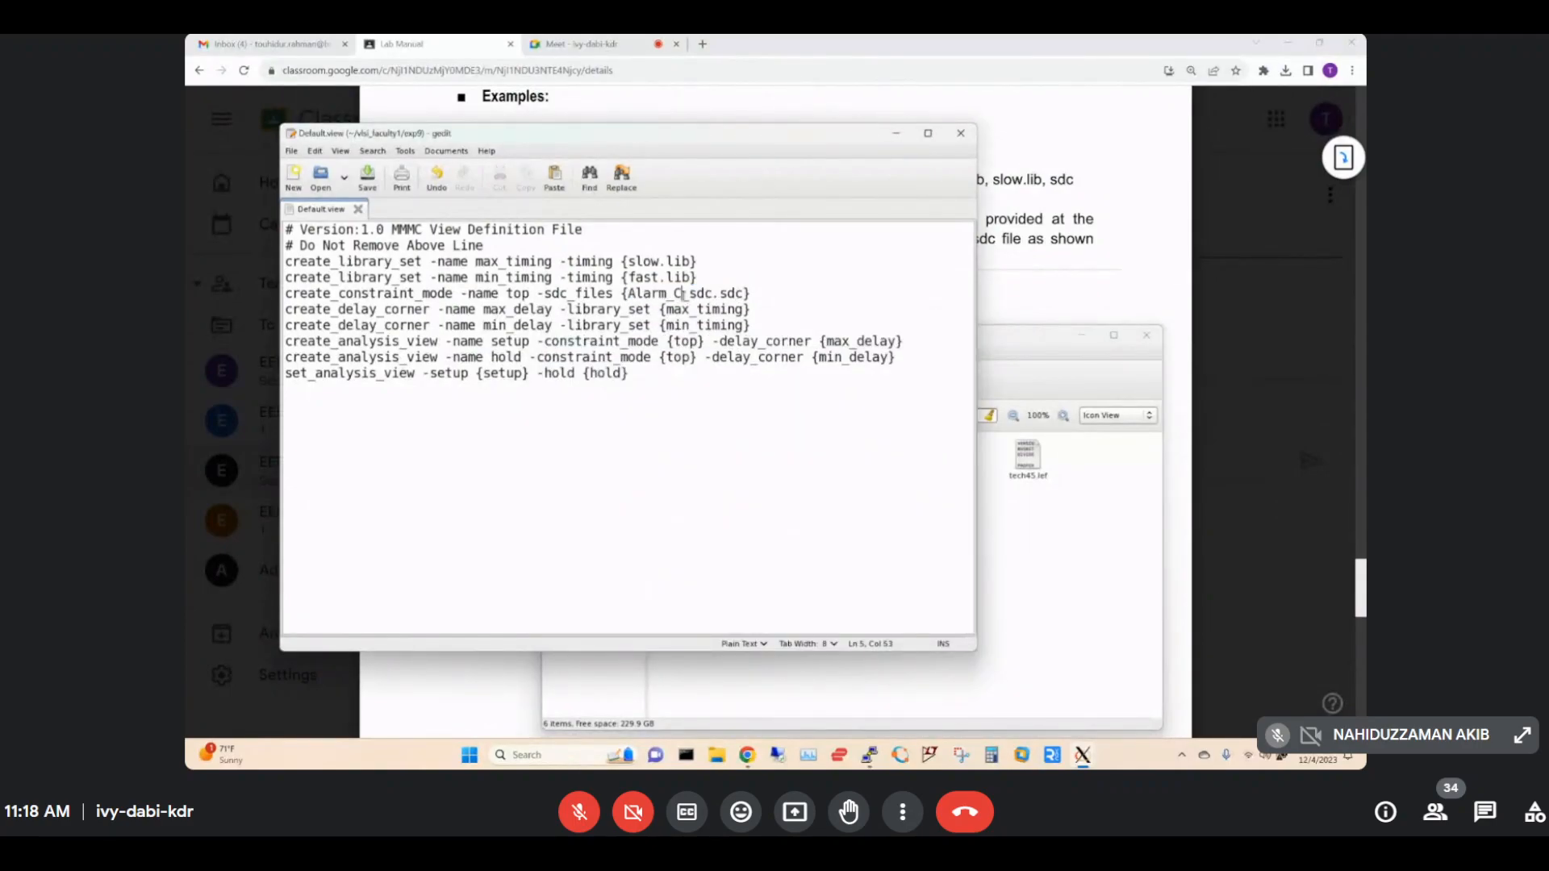
key(BackSpace)
key(BackSpace)
key(BackSpace)
key(BackSpace)
key(BackSpace)
key(BackSpace)
key(BackSpace)
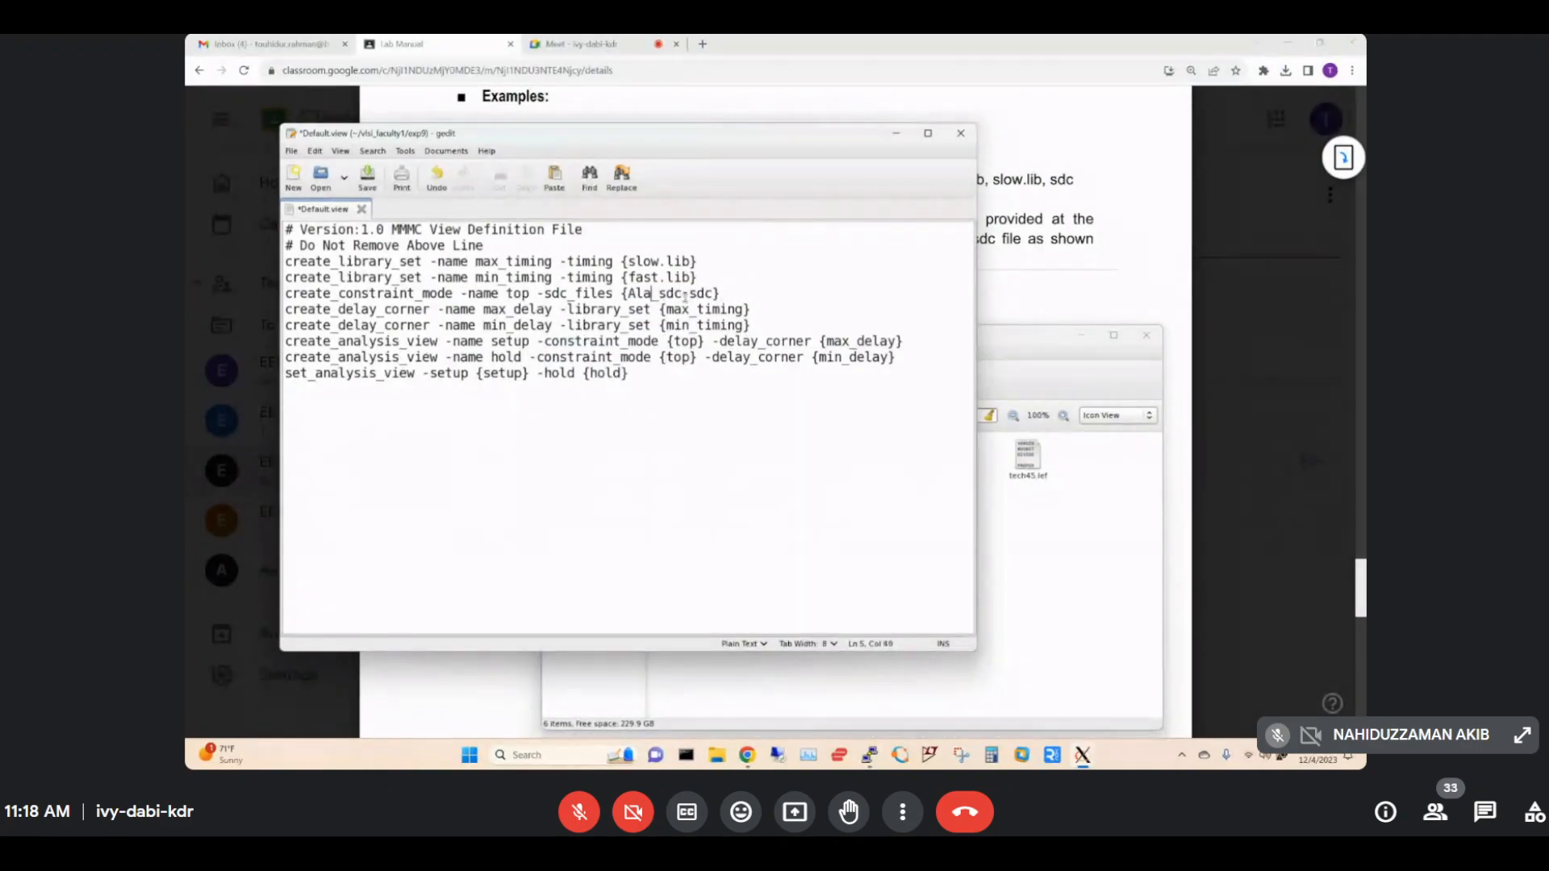
text(upcounter)
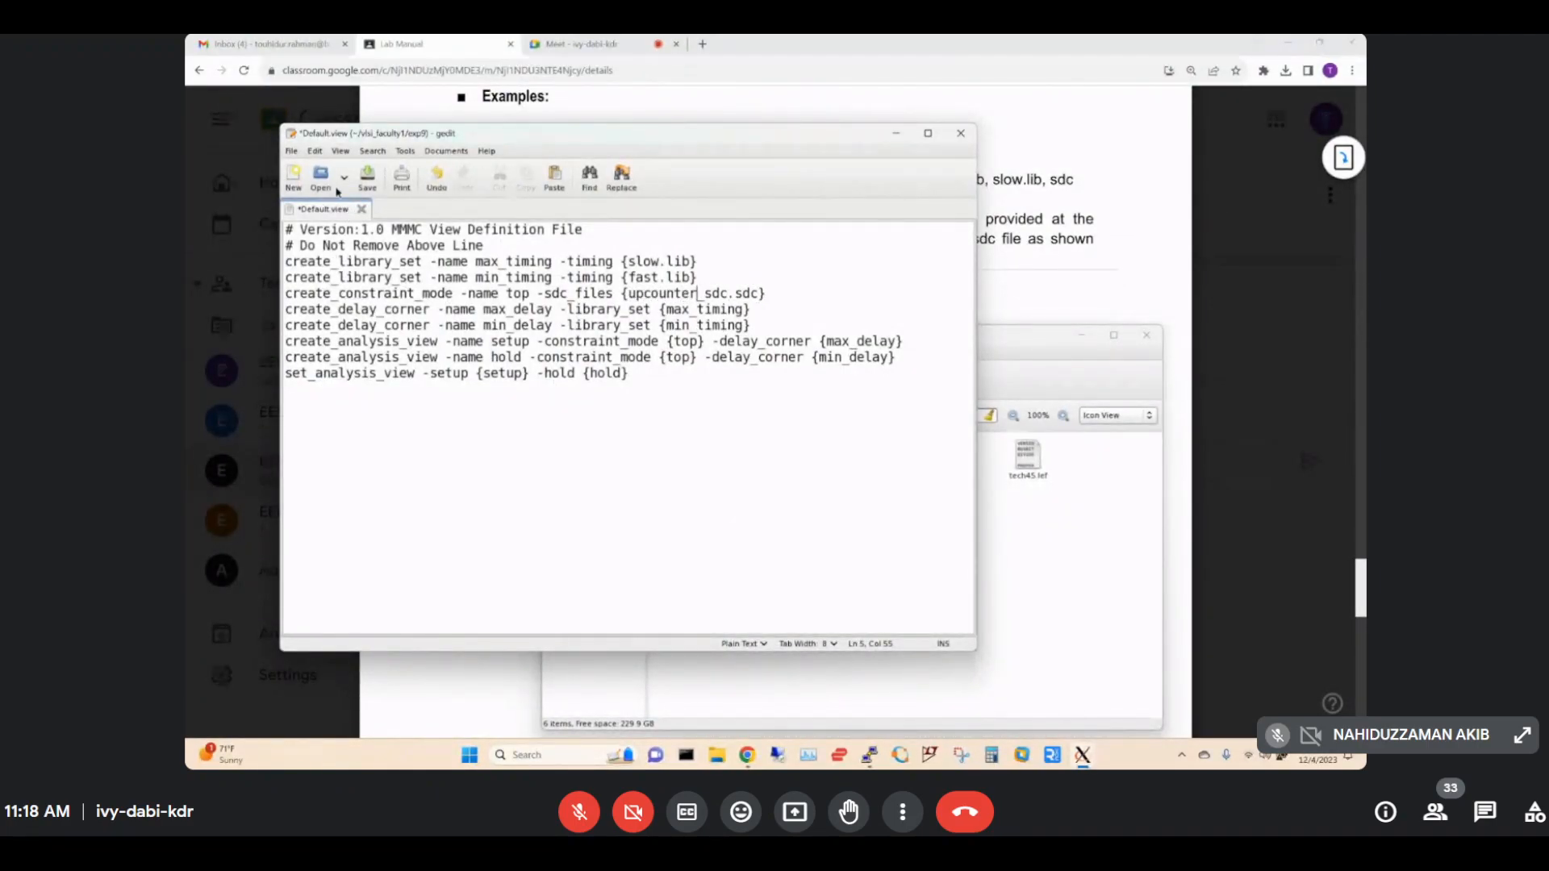
click(367, 178)
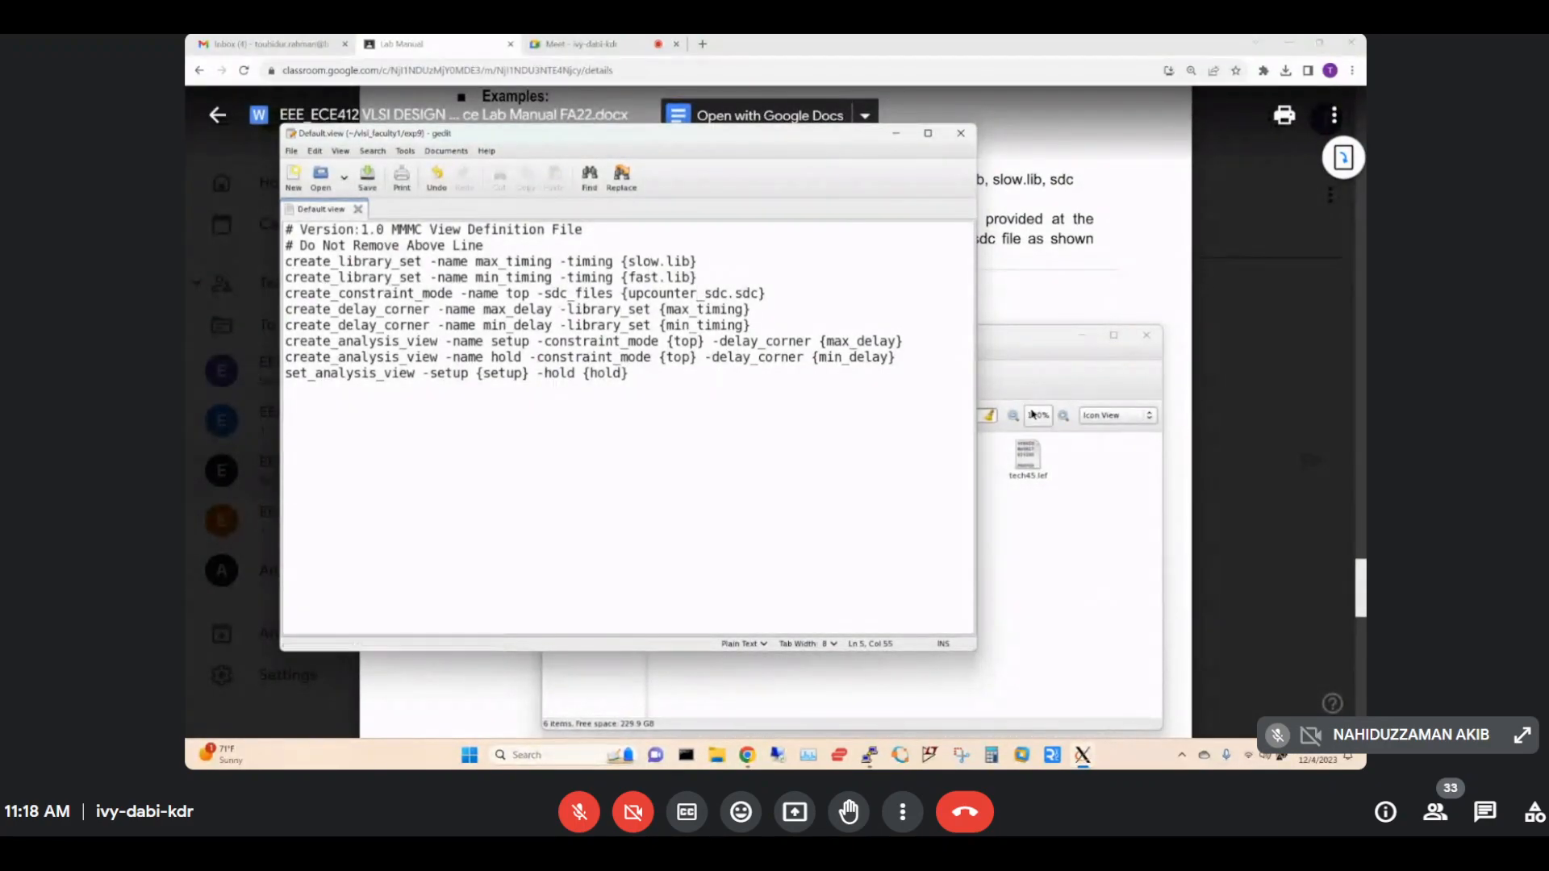
click(995, 46)
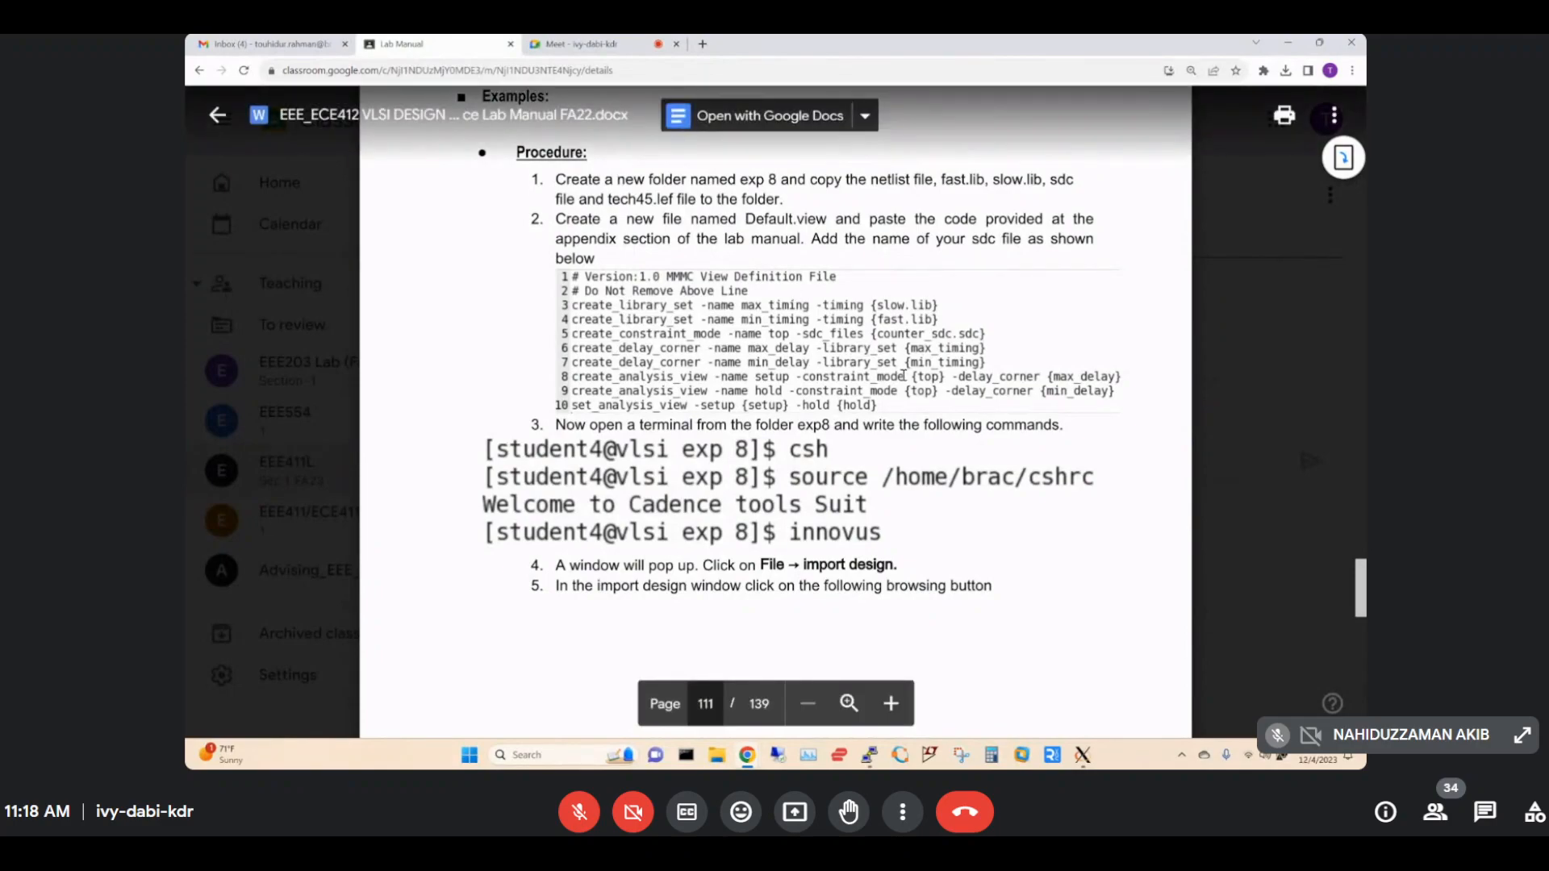
Close the Default.view gedit window and bring the remote Linux desktop back up.
scroll(904, 373, down, 2)
scroll(904, 374, down, 1)
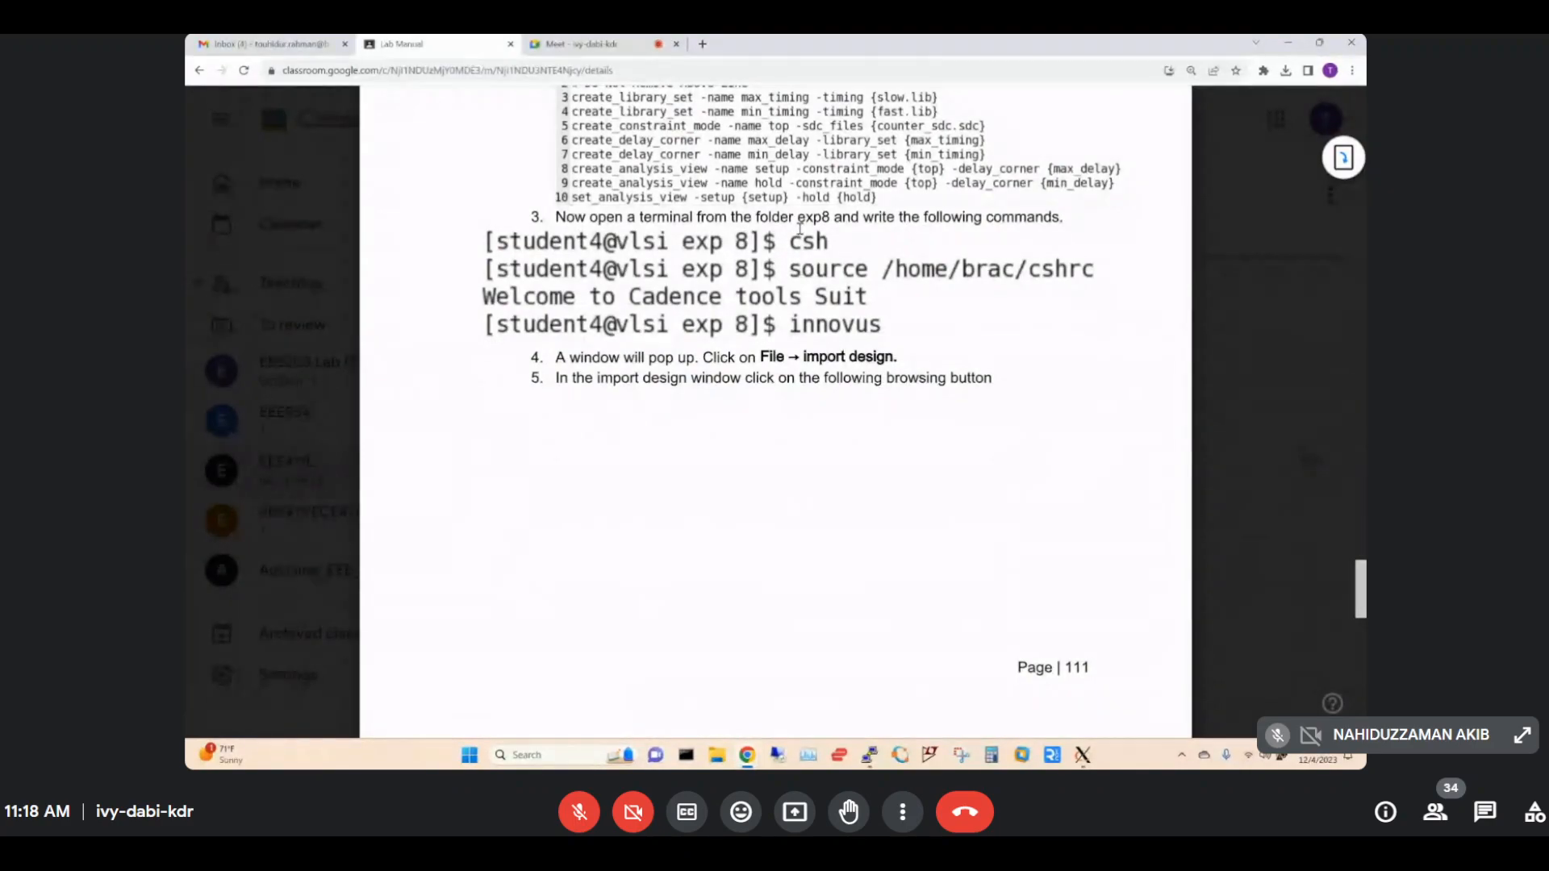
mouse_move(1082, 754)
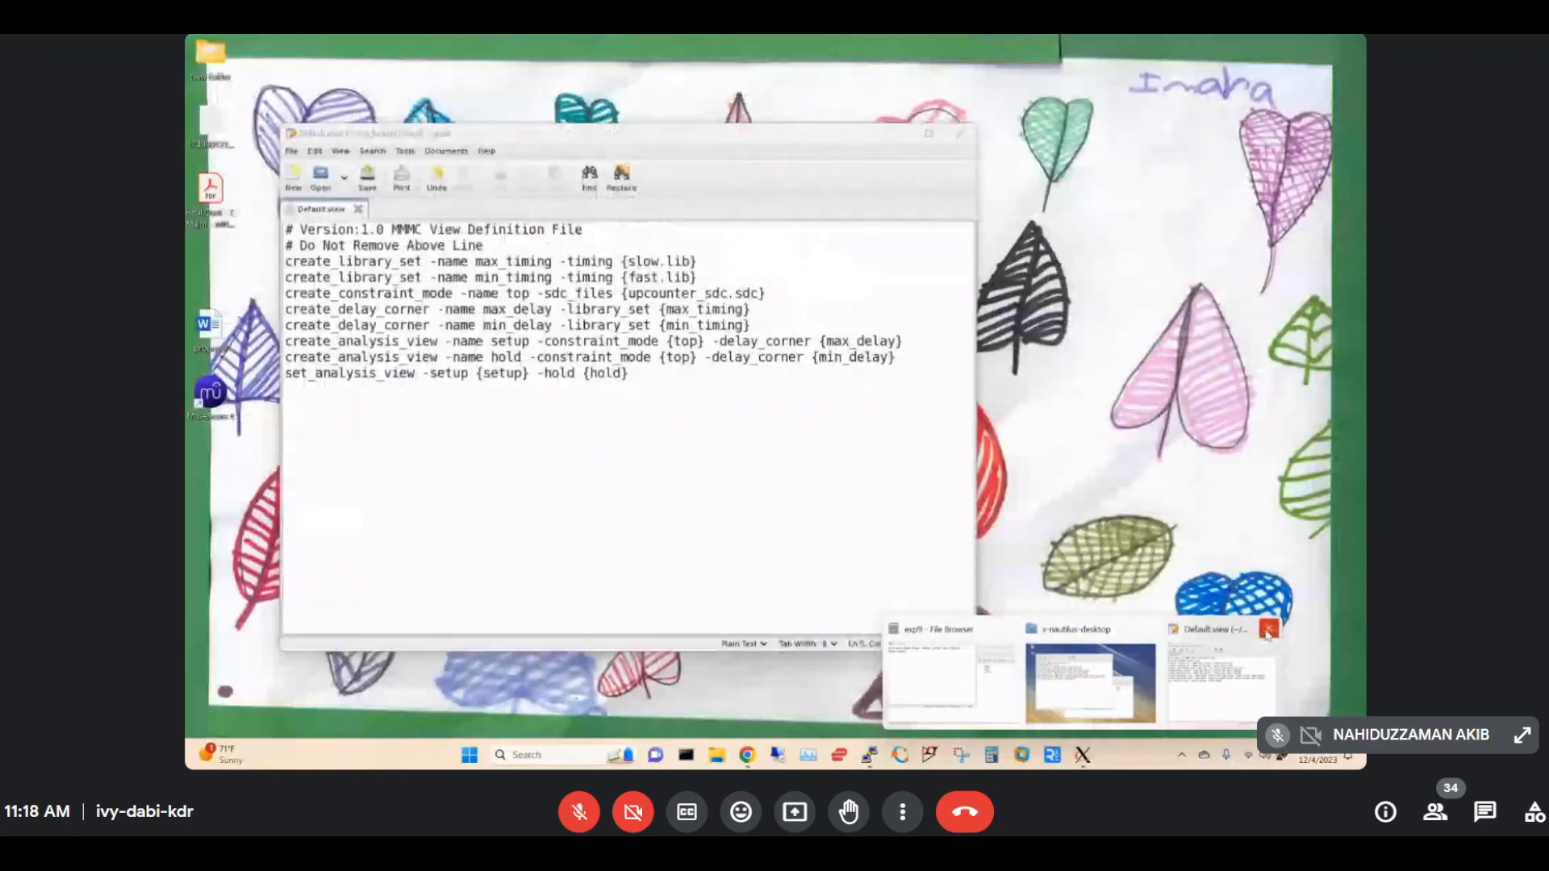
click(1267, 630)
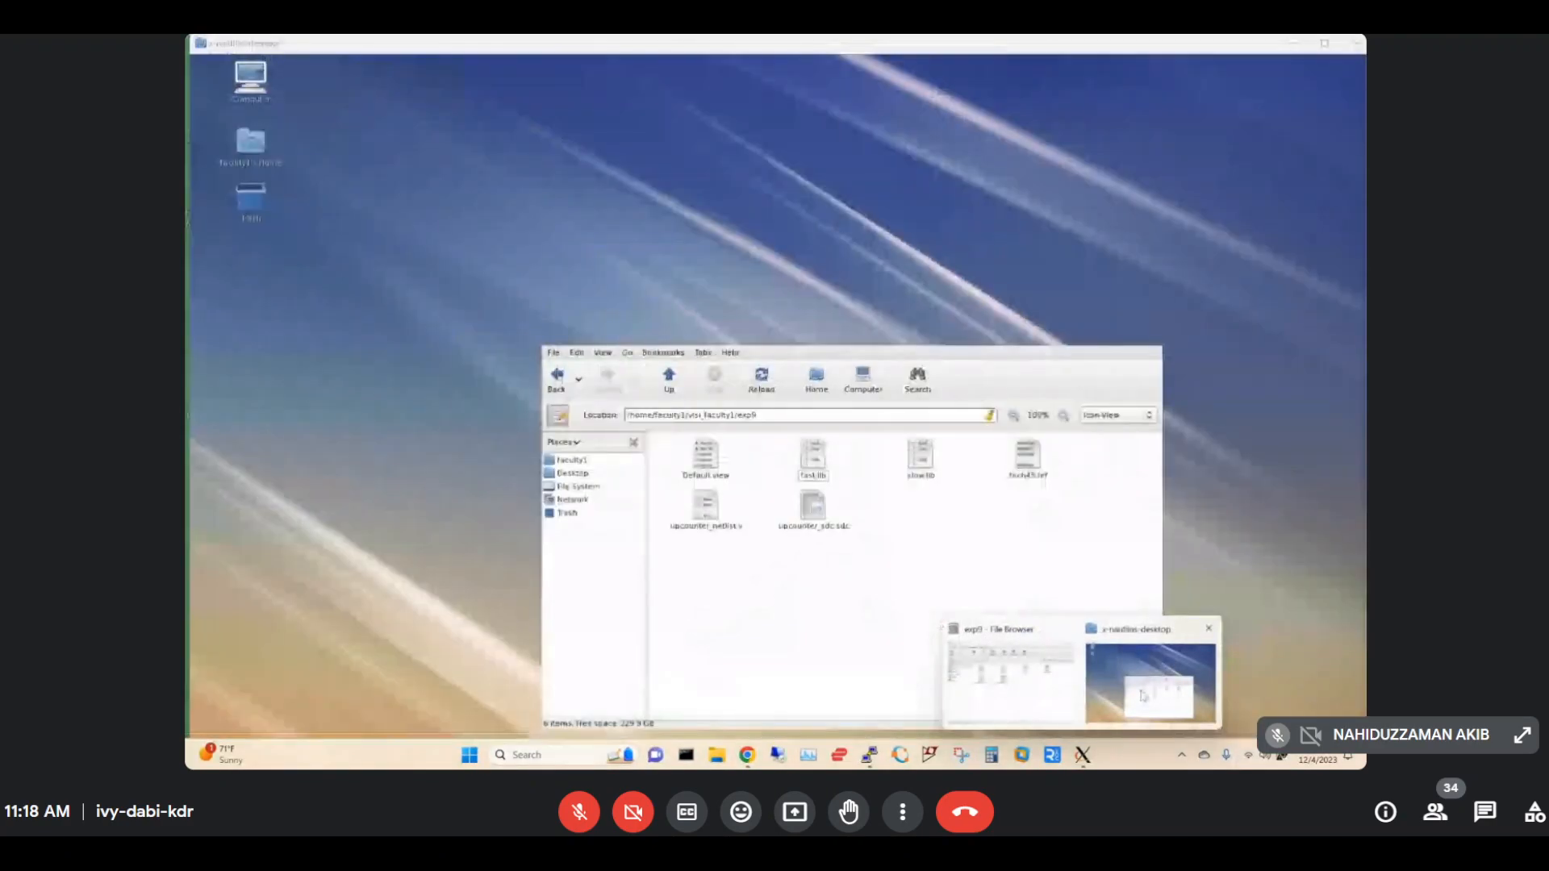
click(1150, 682)
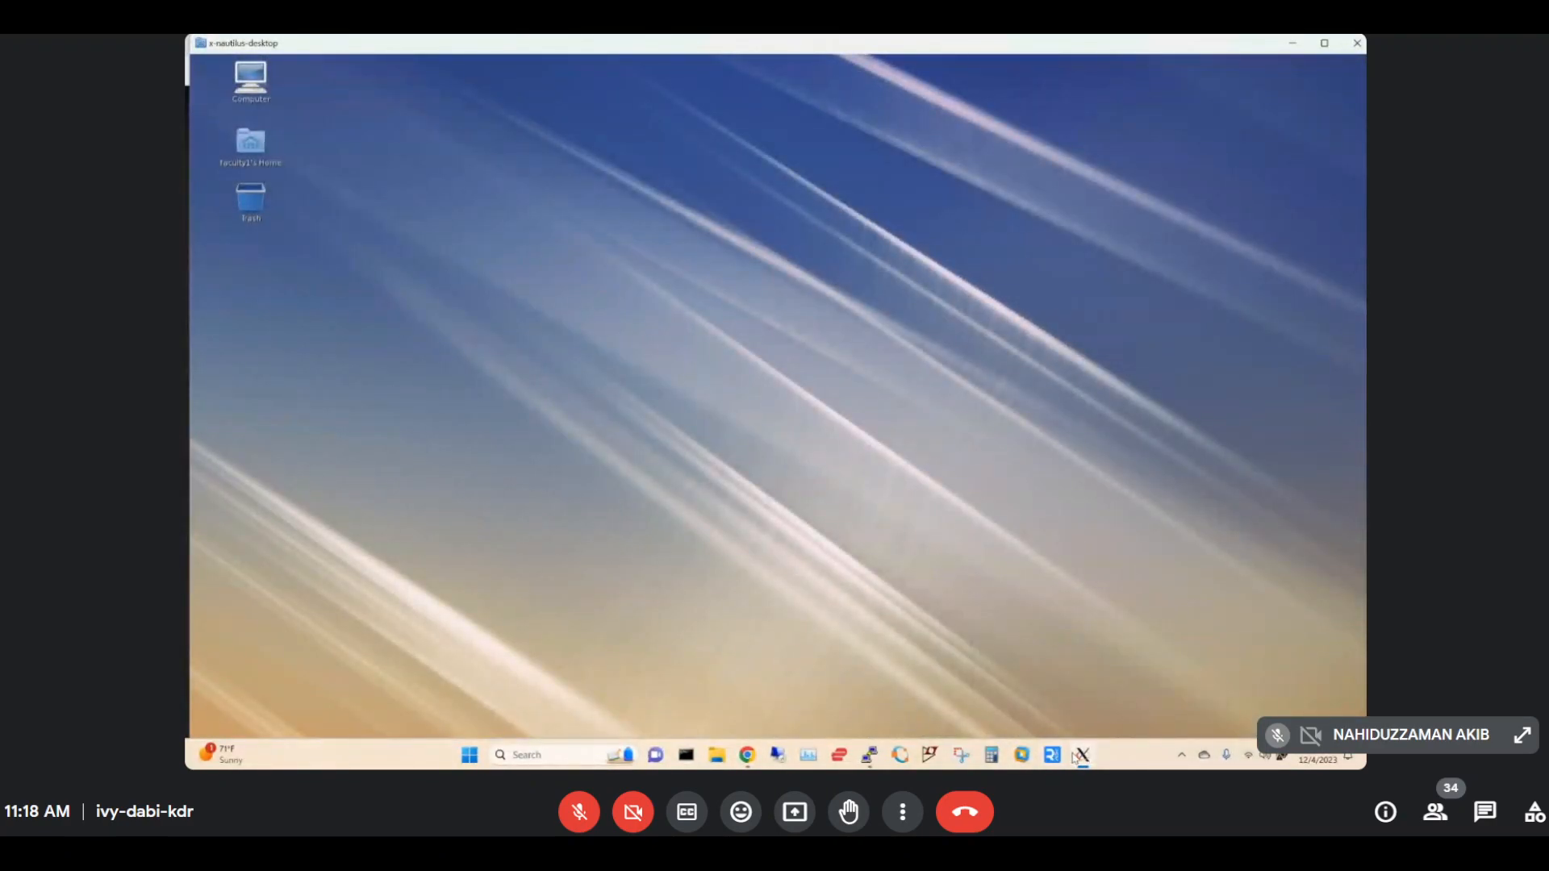
Open a terminal in the exp9 folder from the file browser's Open in Terminal option.
mouse_move(1081, 754)
click(985, 691)
drag(795, 347, 776, 230)
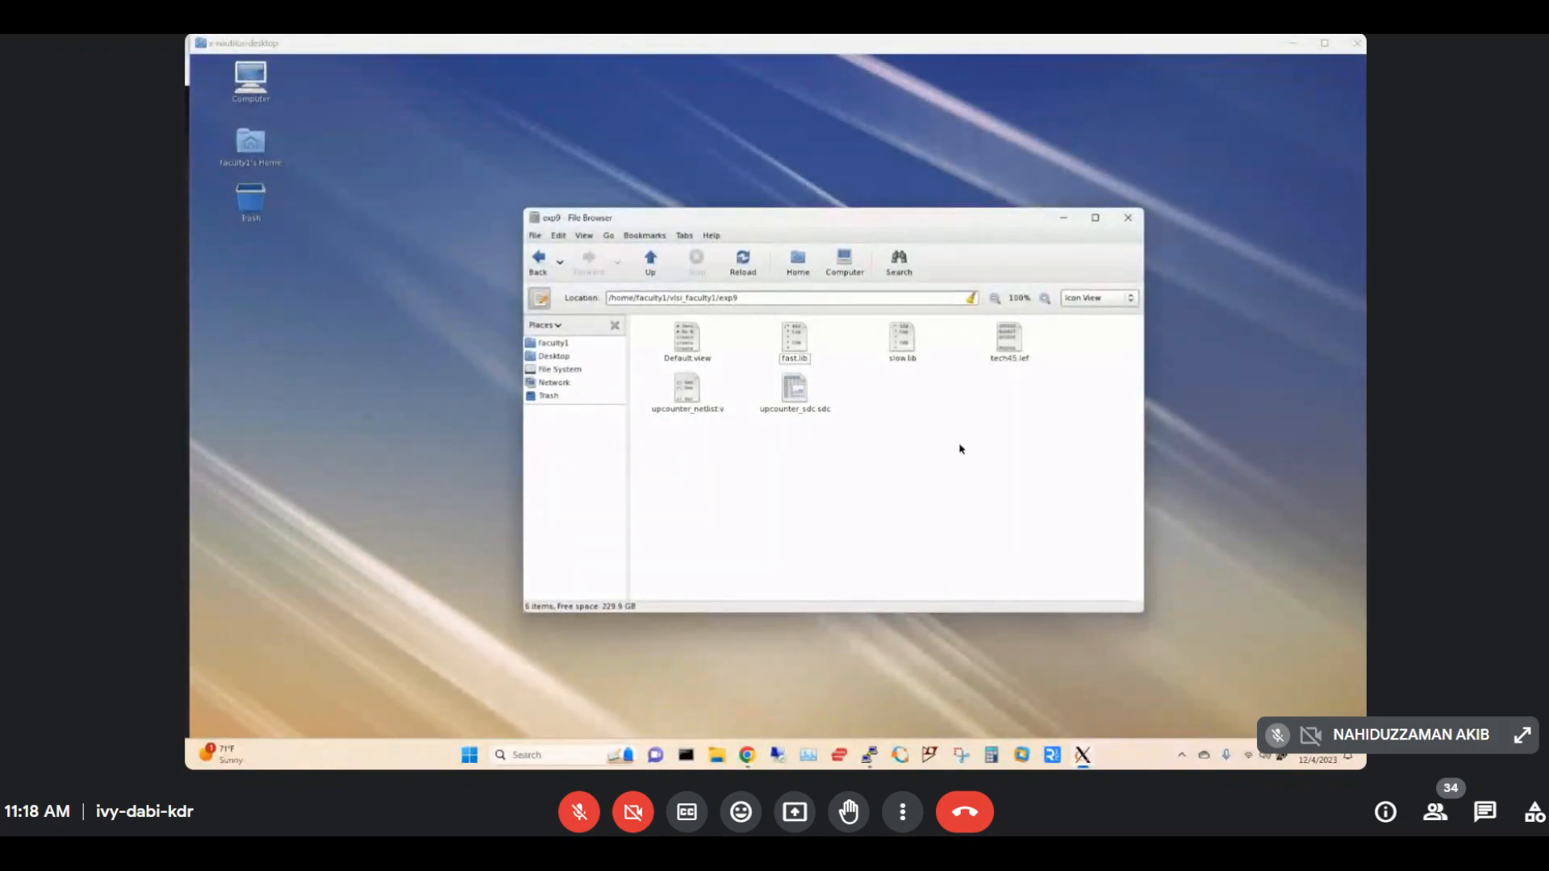
right_click(925, 406)
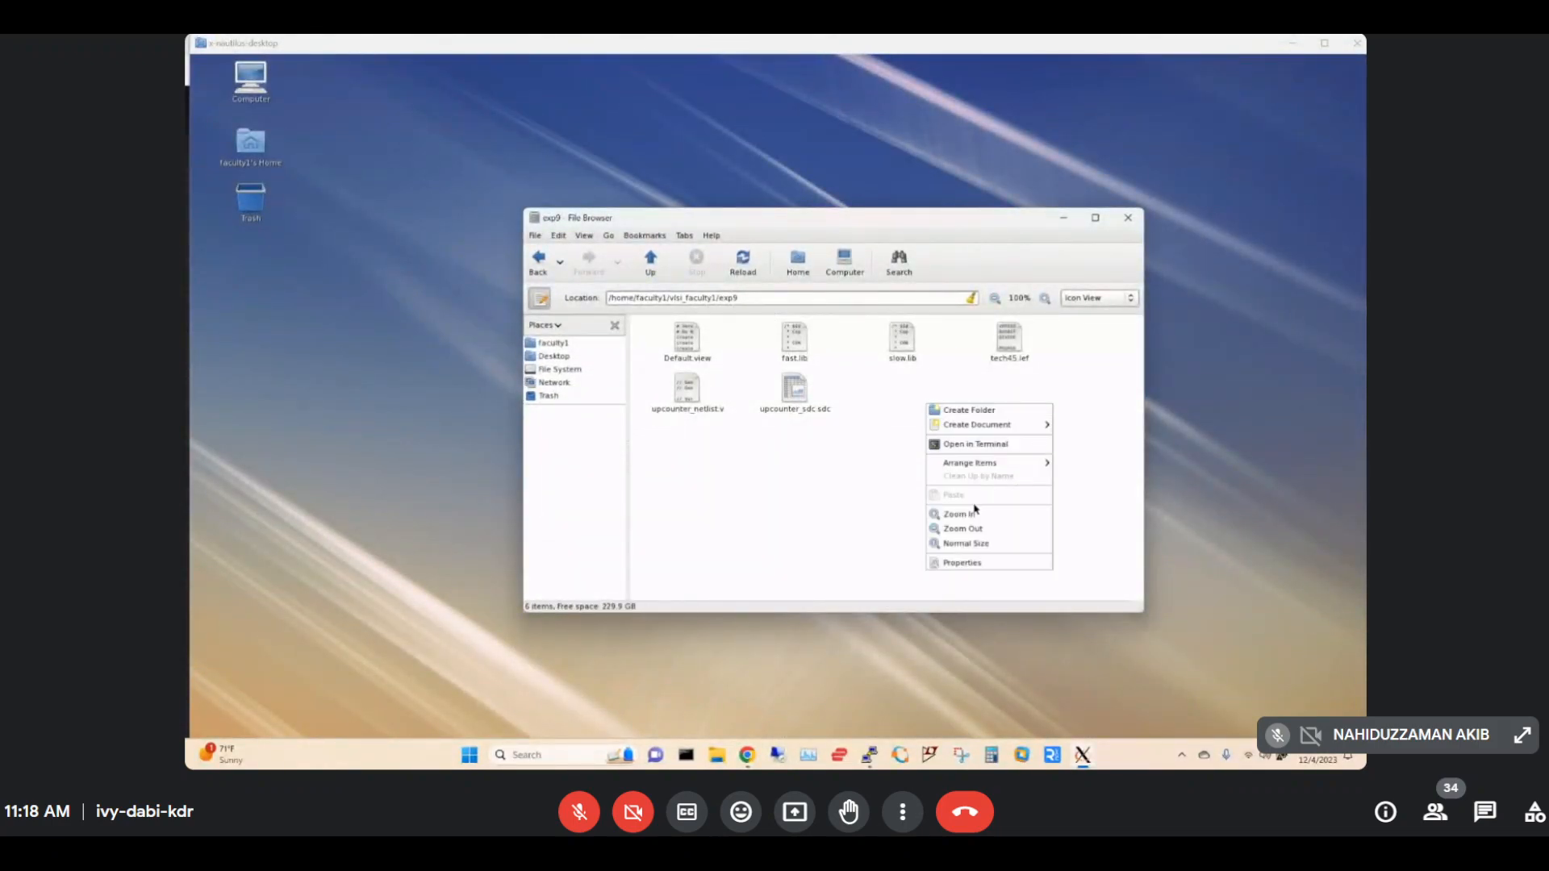
click(984, 445)
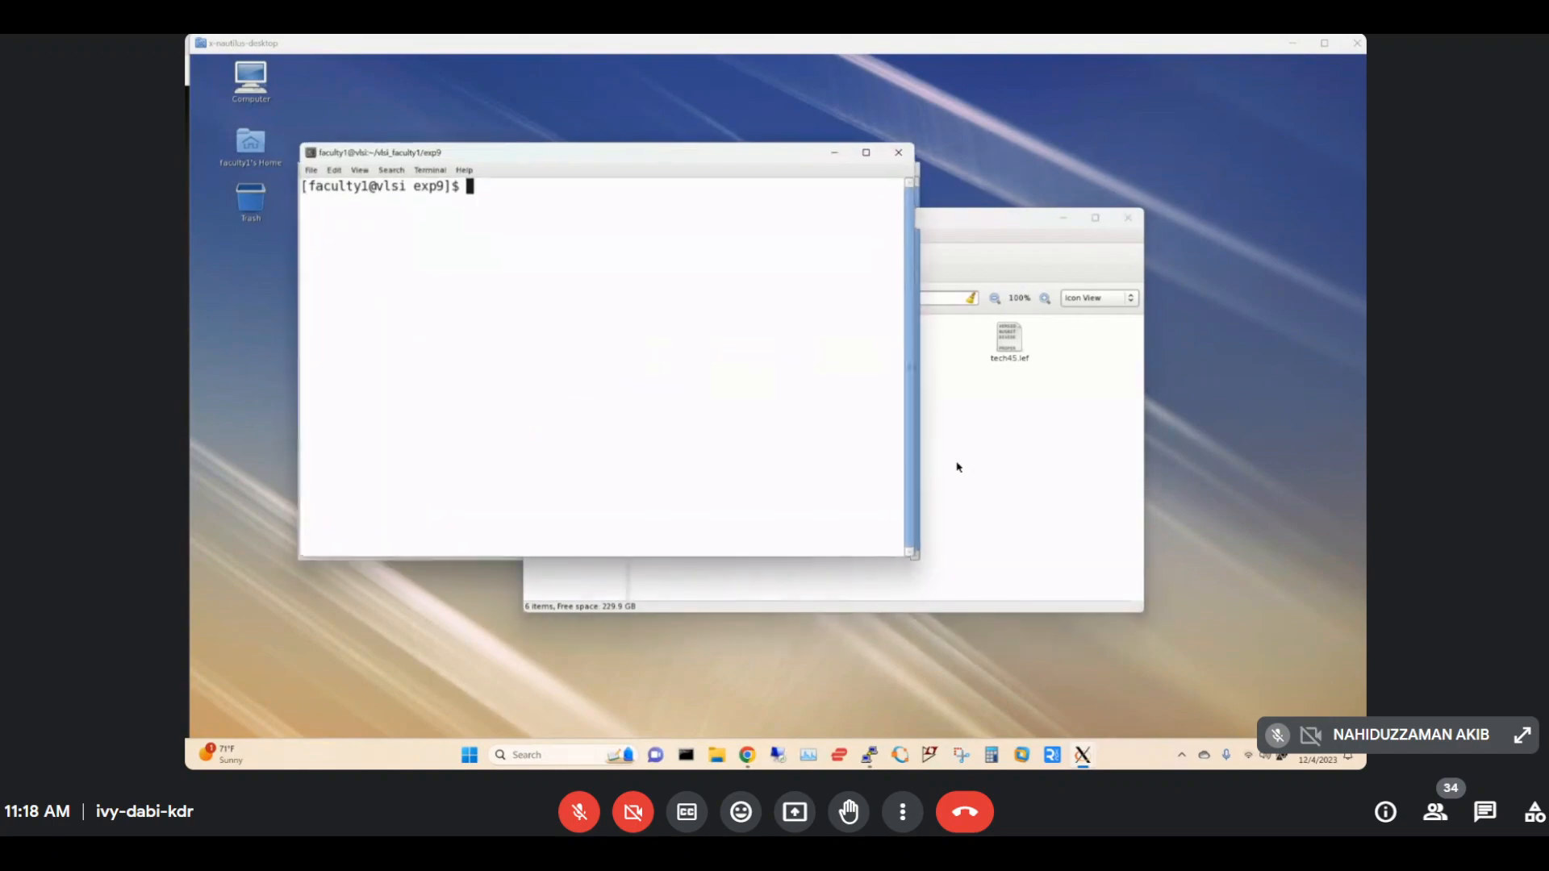
click(747, 755)
click(699, 697)
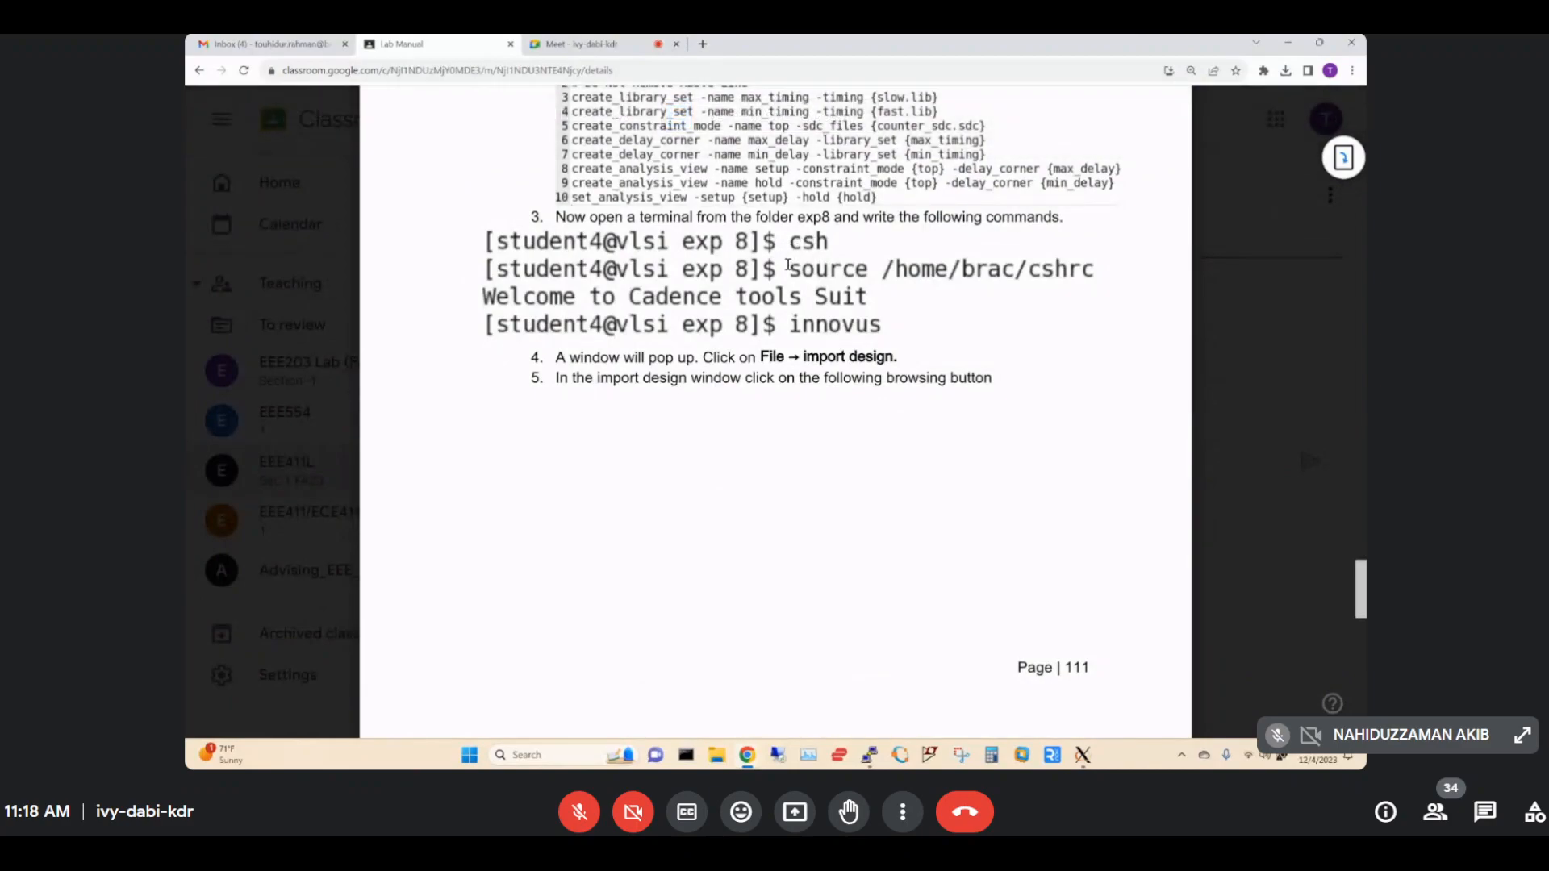
click(1097, 753)
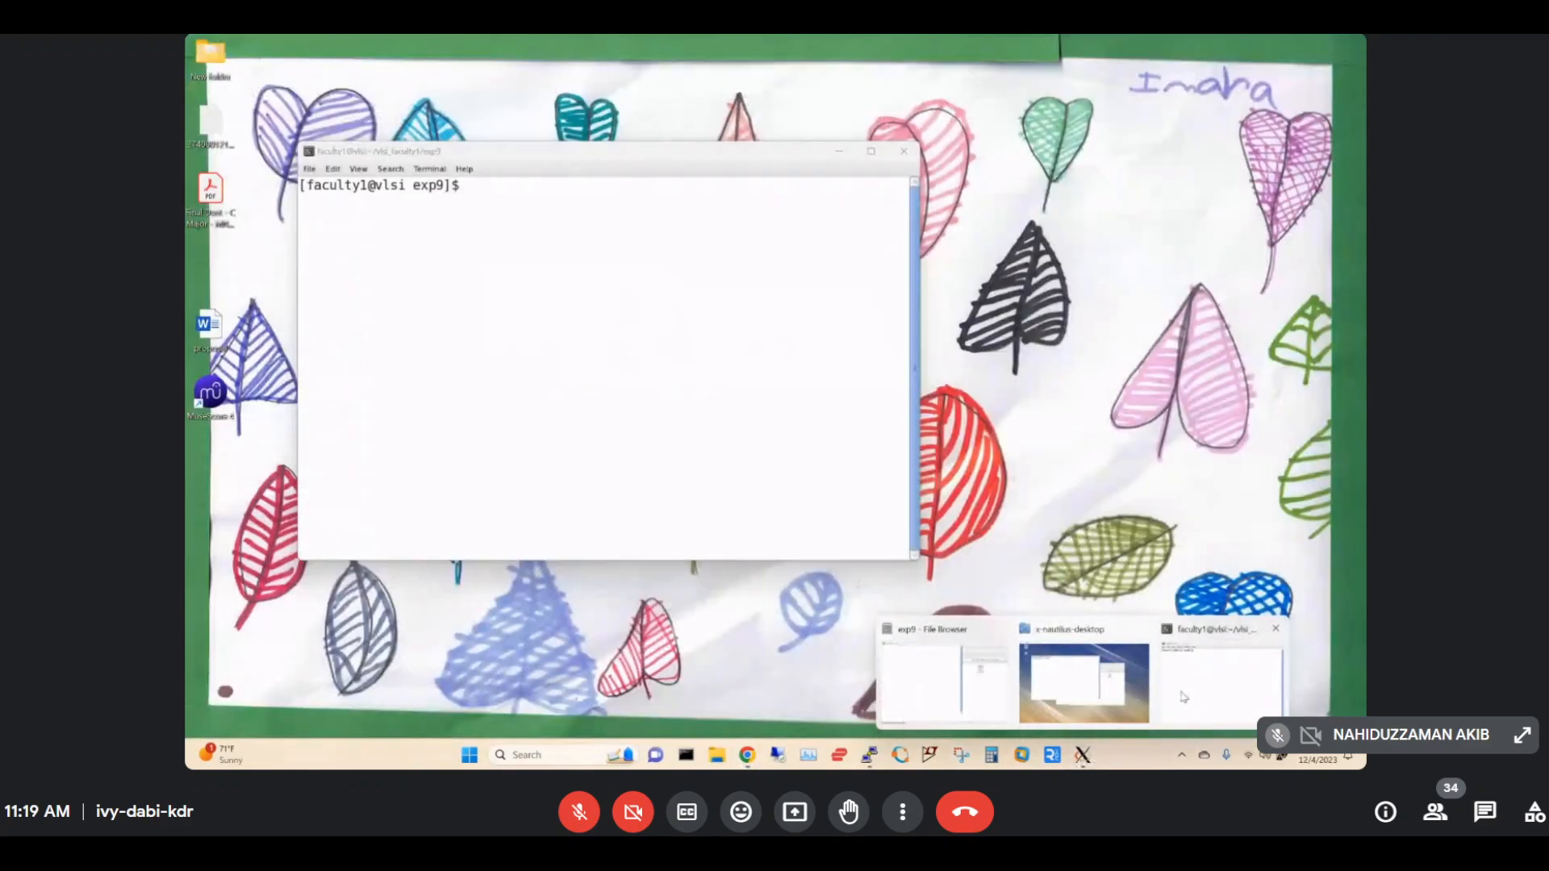
In the exp9 terminal, run csh, source /home/brac/cshrc, and launch innovus.
click(1221, 677)
drag(887, 297, 1057, 375)
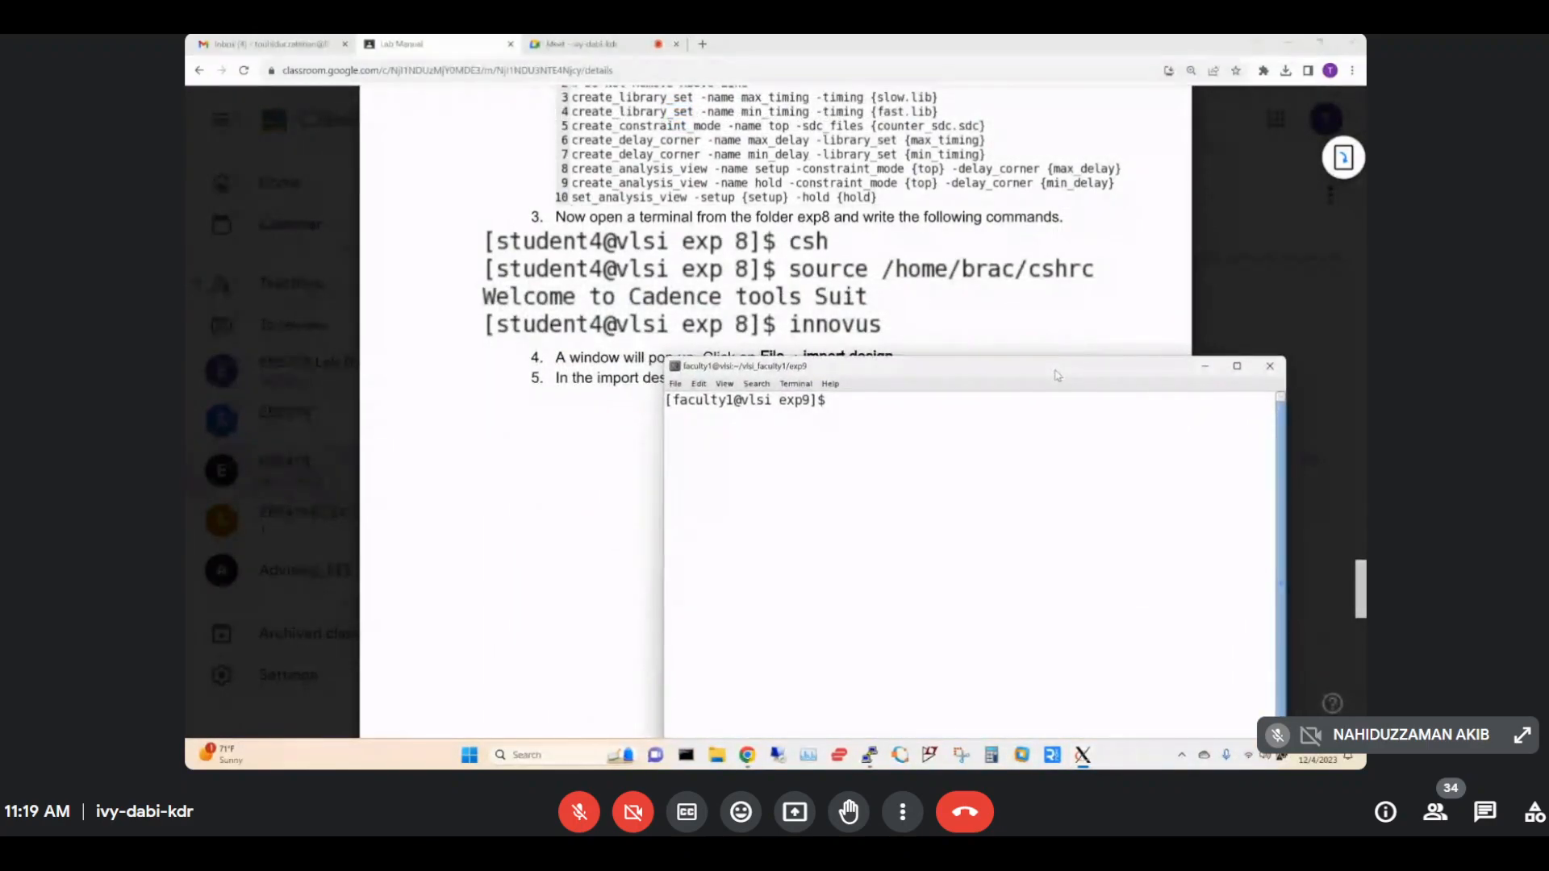
text(csh)
key(Return)
text(source)
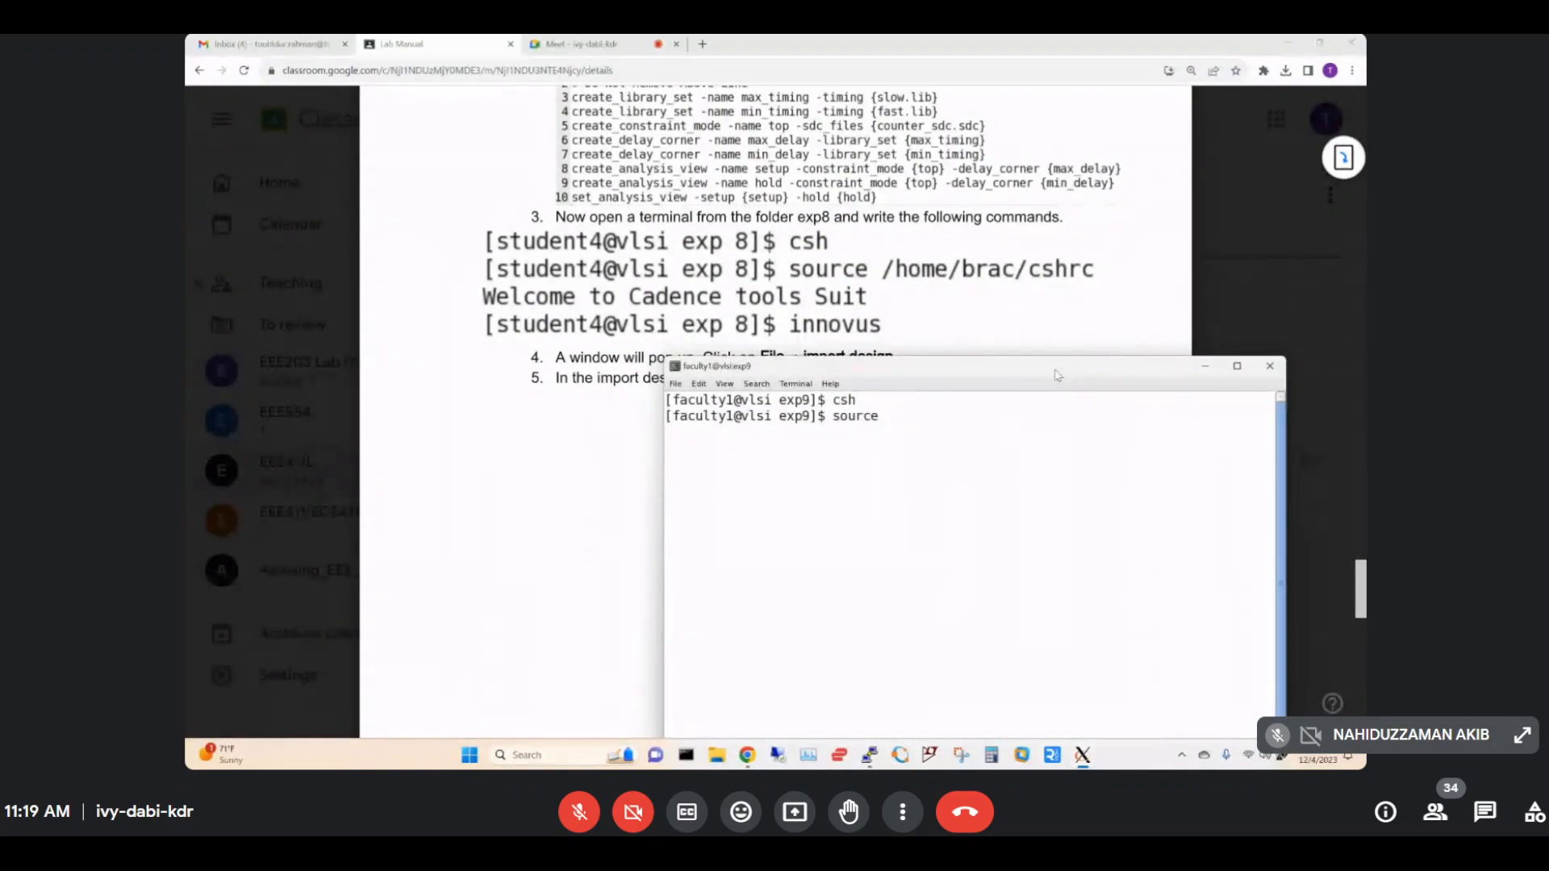
text( /home/brac/)
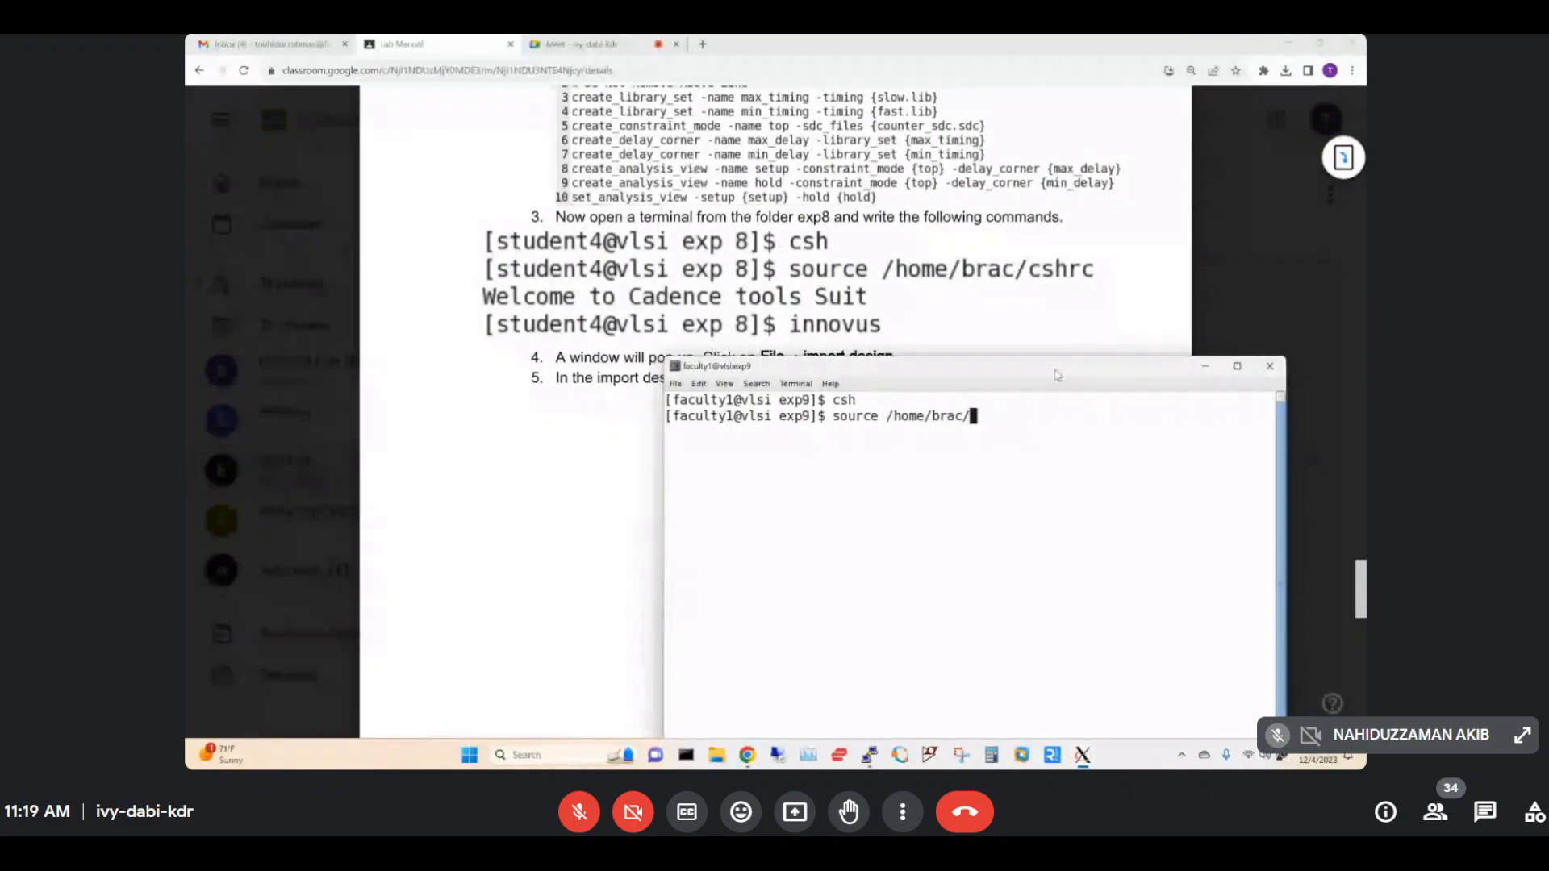
text(c)
key(Tab)
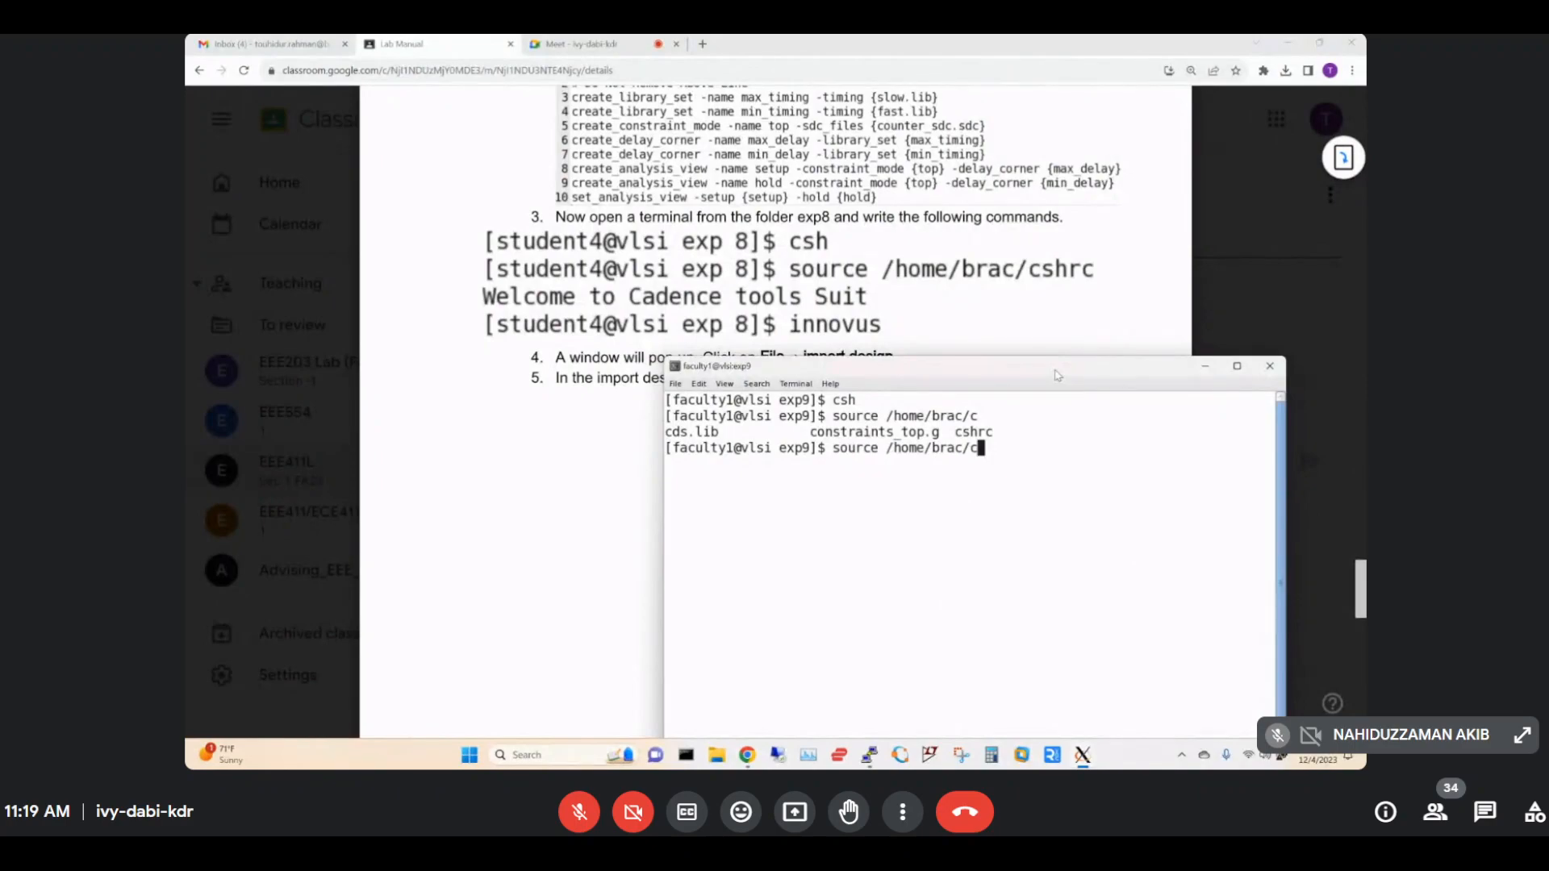
text(s)
key(Tab)
key(Return)
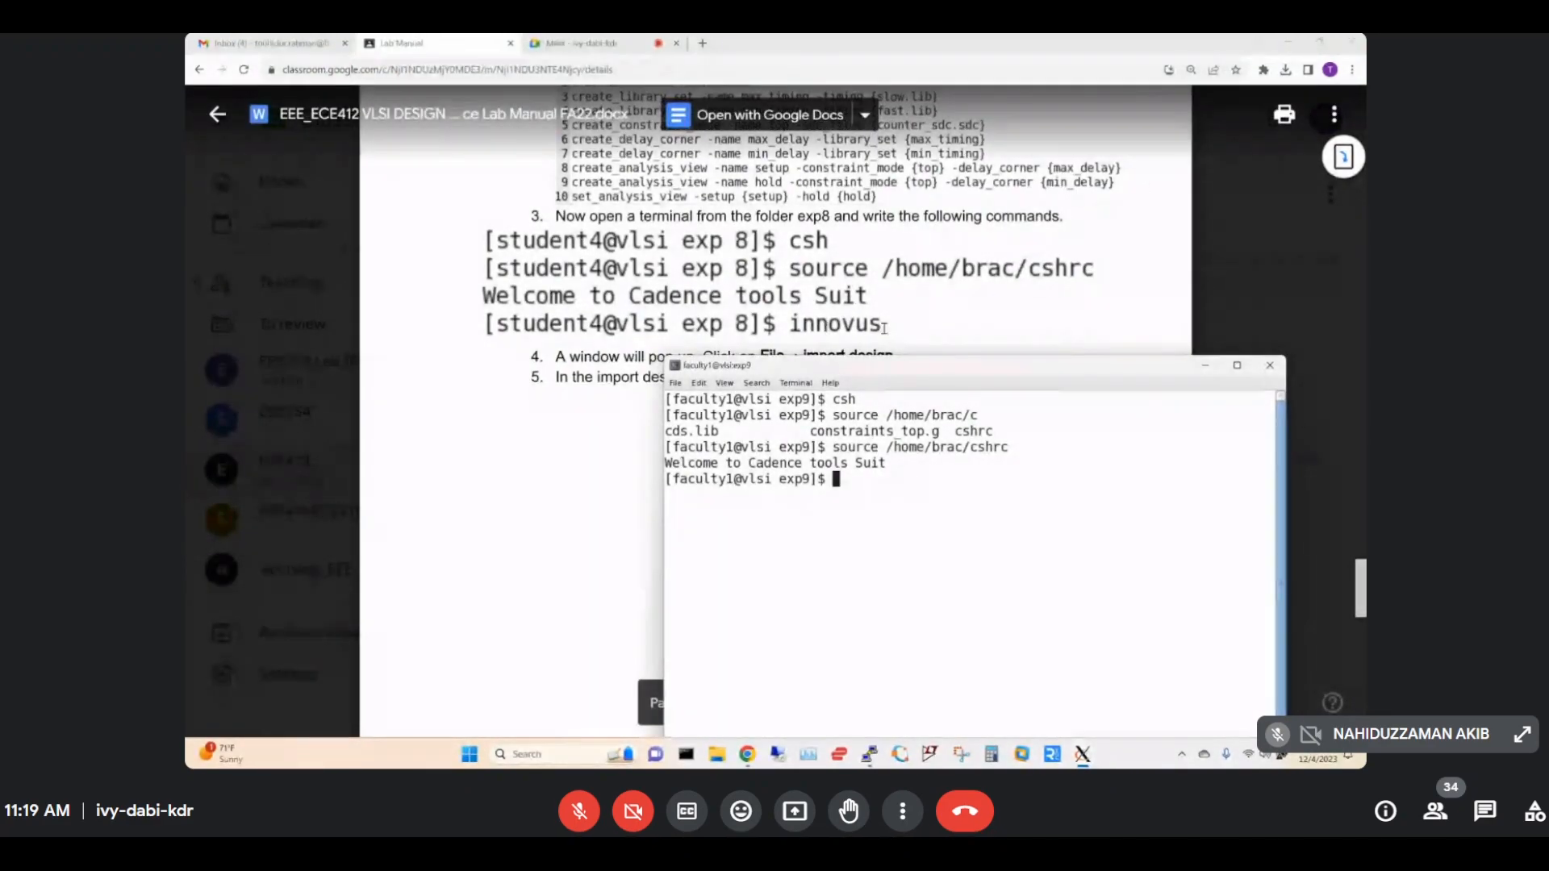
text(innovus)
key(Return)
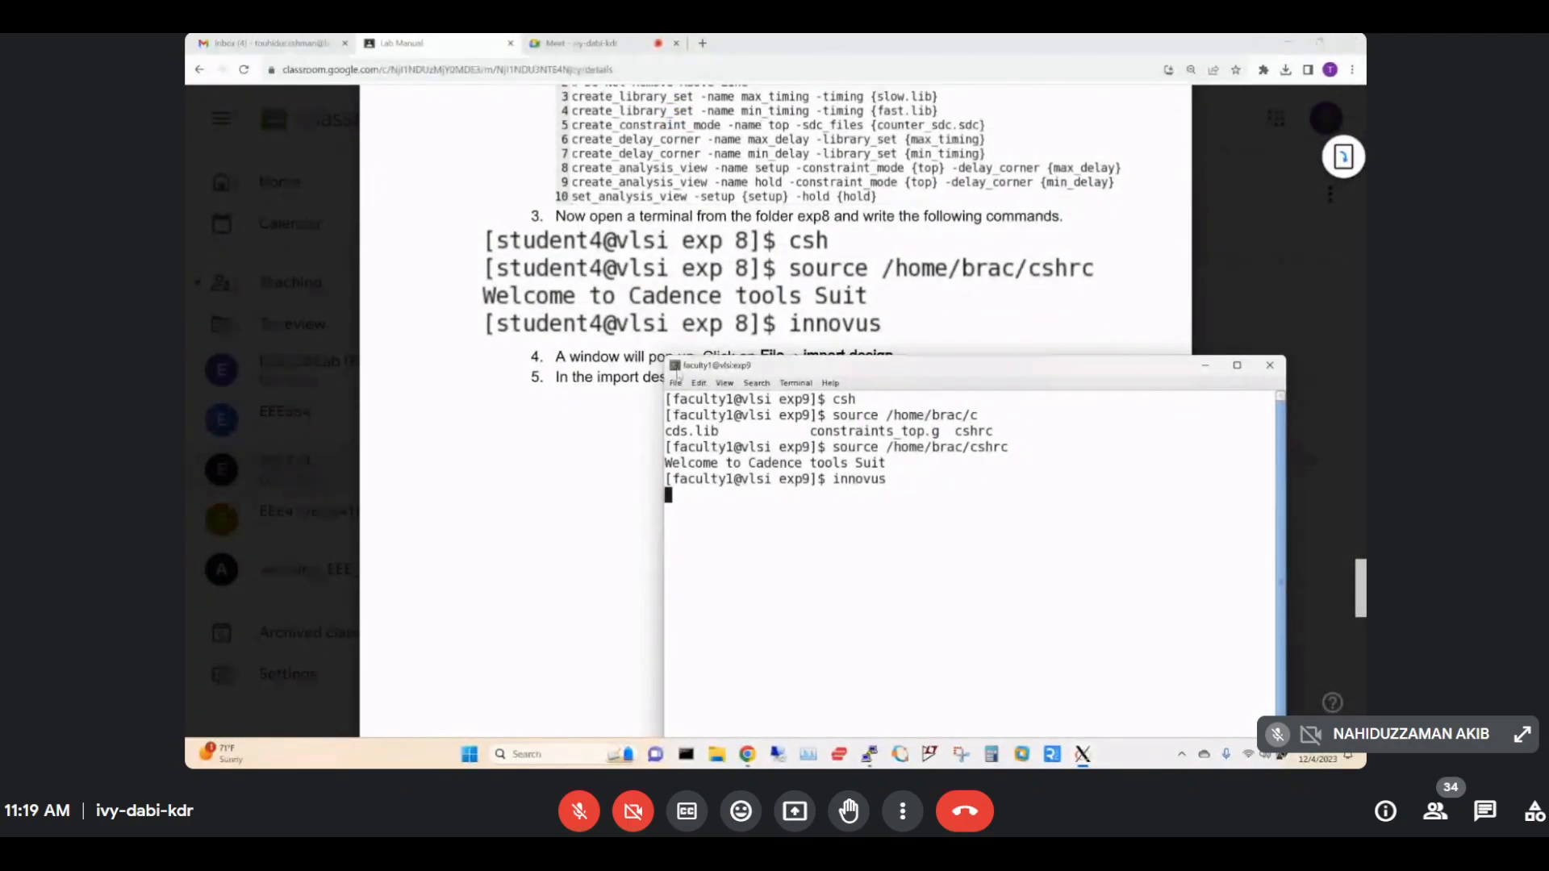
Glance at the lab manual, then bring up the terminal where Innovus 18.1 is starting.
click(638, 339)
scroll(756, 357, down, 2)
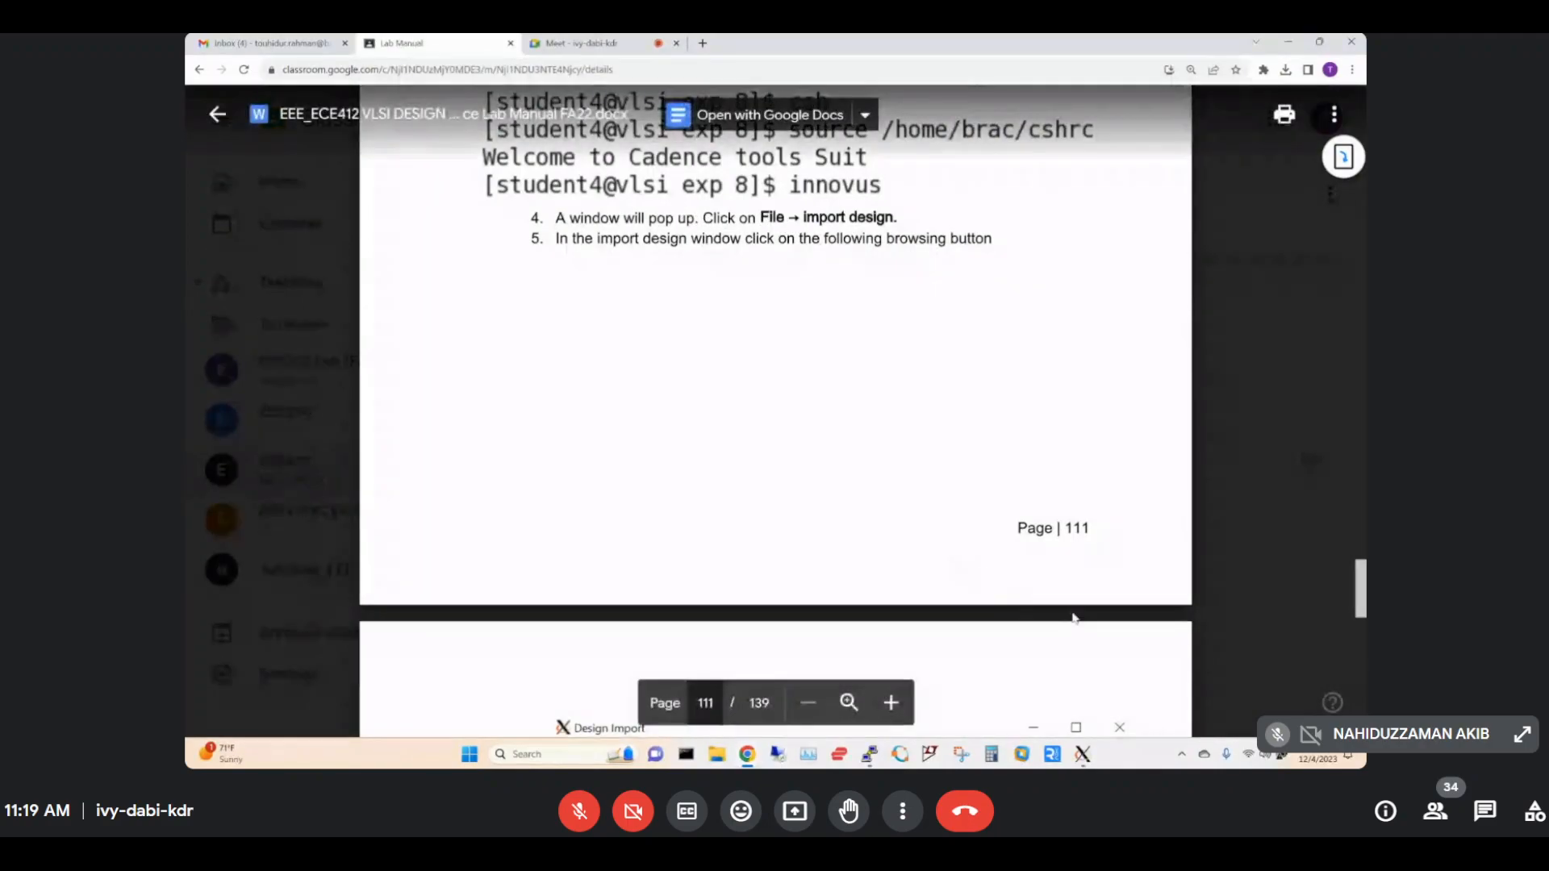
mouse_move(1084, 763)
click(1171, 701)
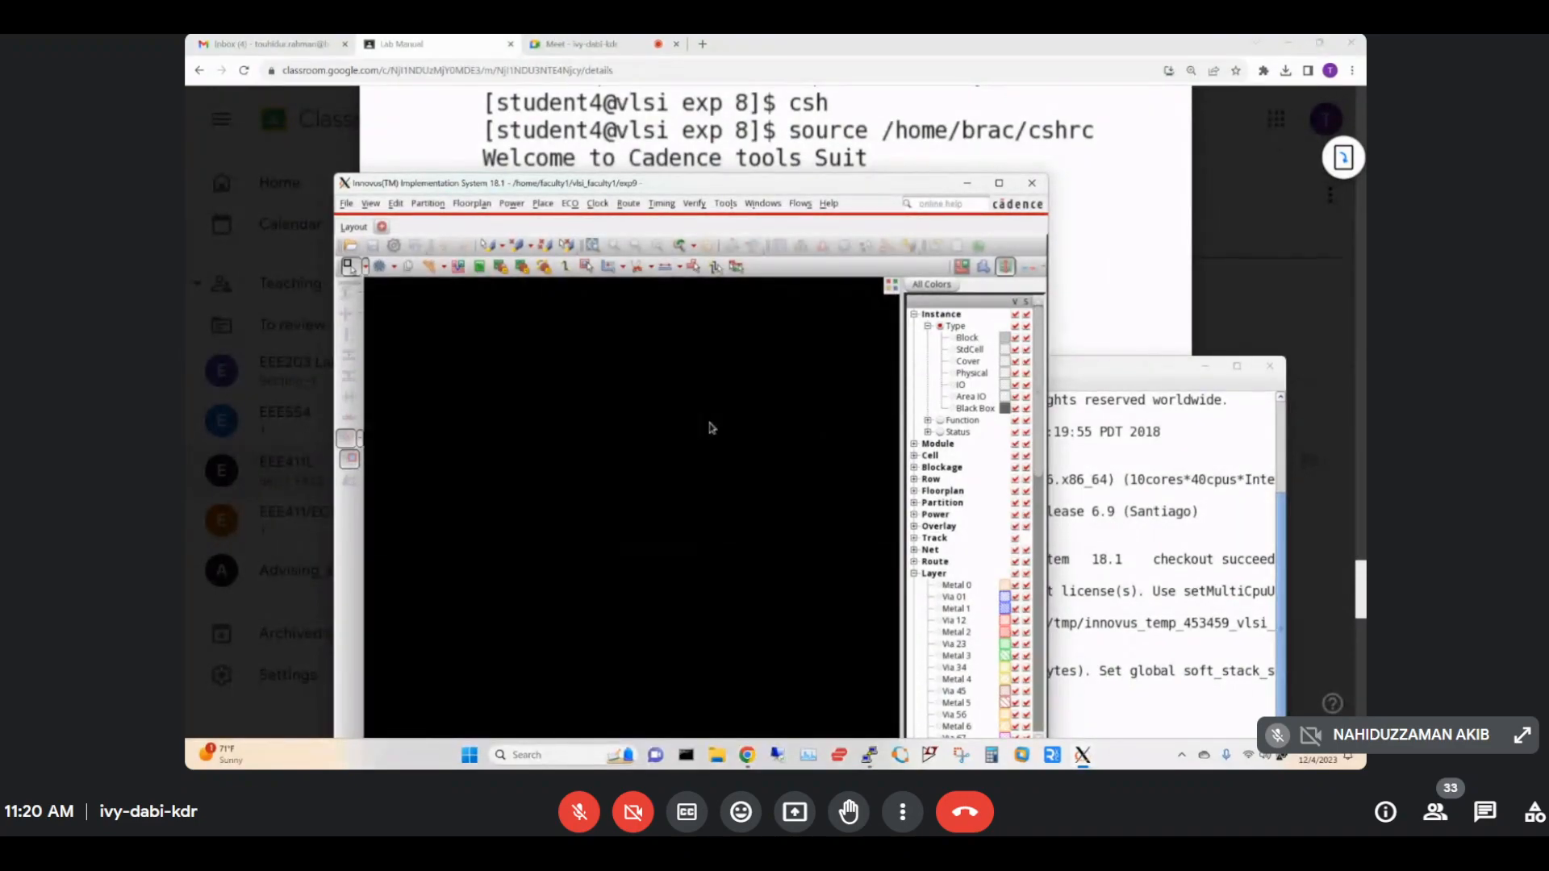
Move Innovus aside, turn the lab manual to page 112's Design Import picture, then return to Innovus.
drag(764, 192, 731, 283)
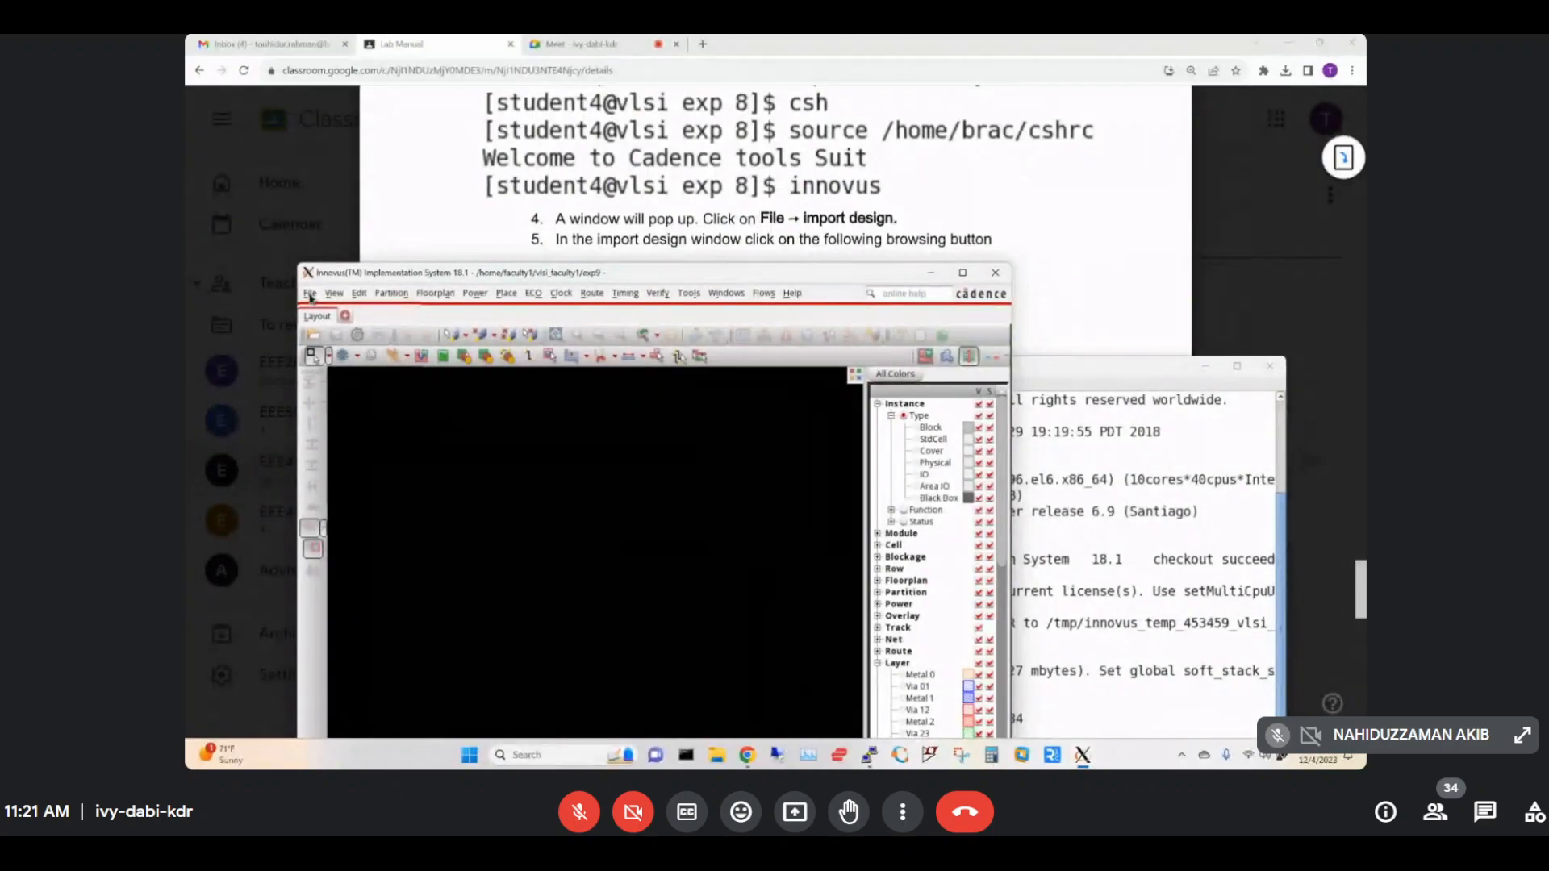
click(766, 214)
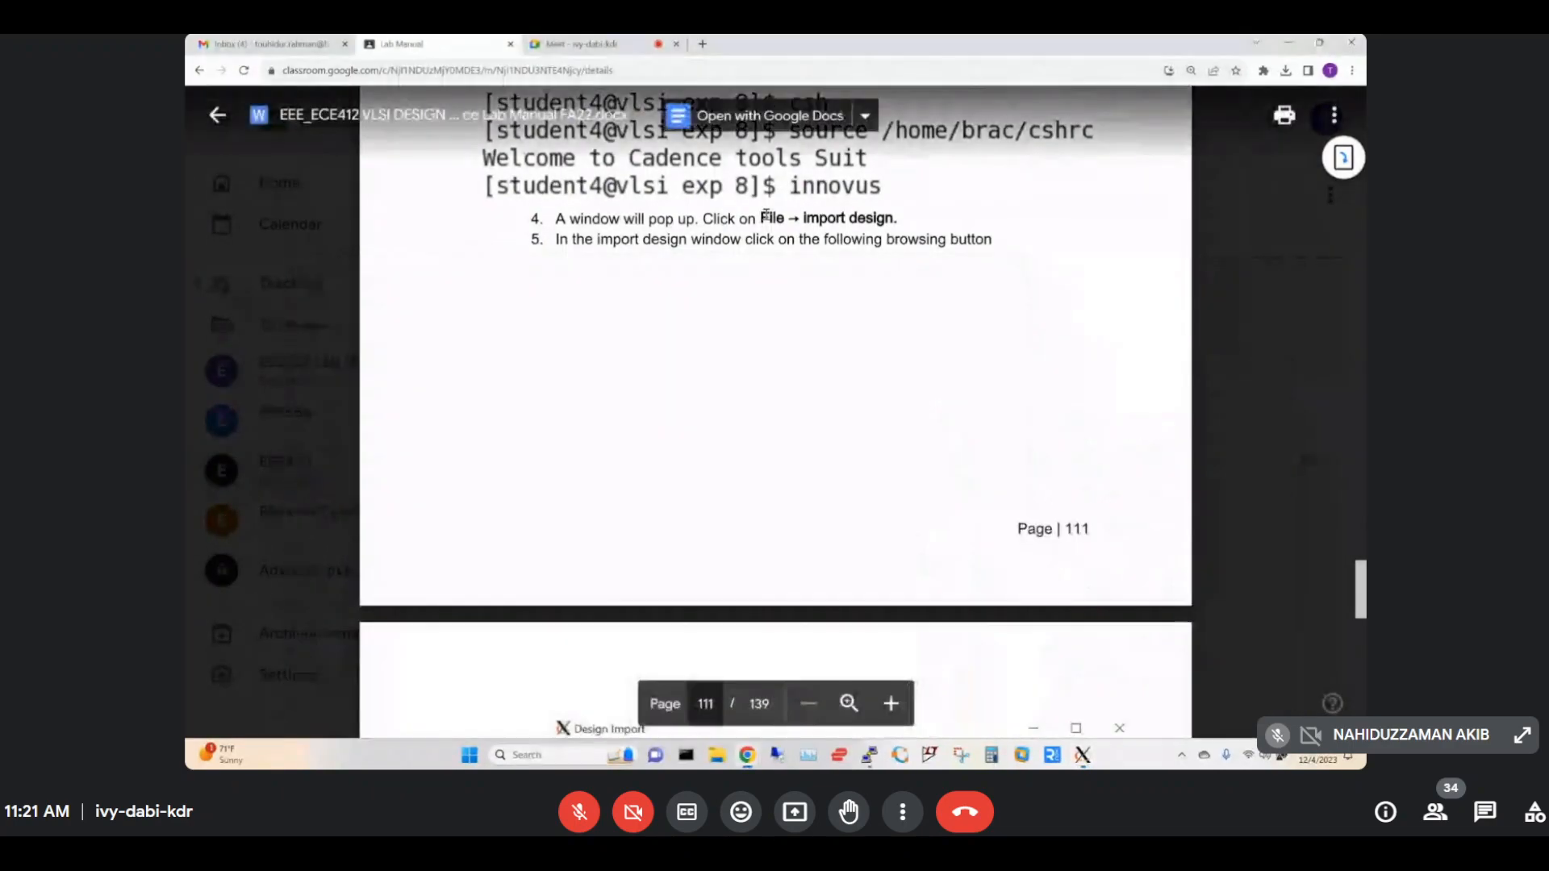
scroll(766, 214, down, 5)
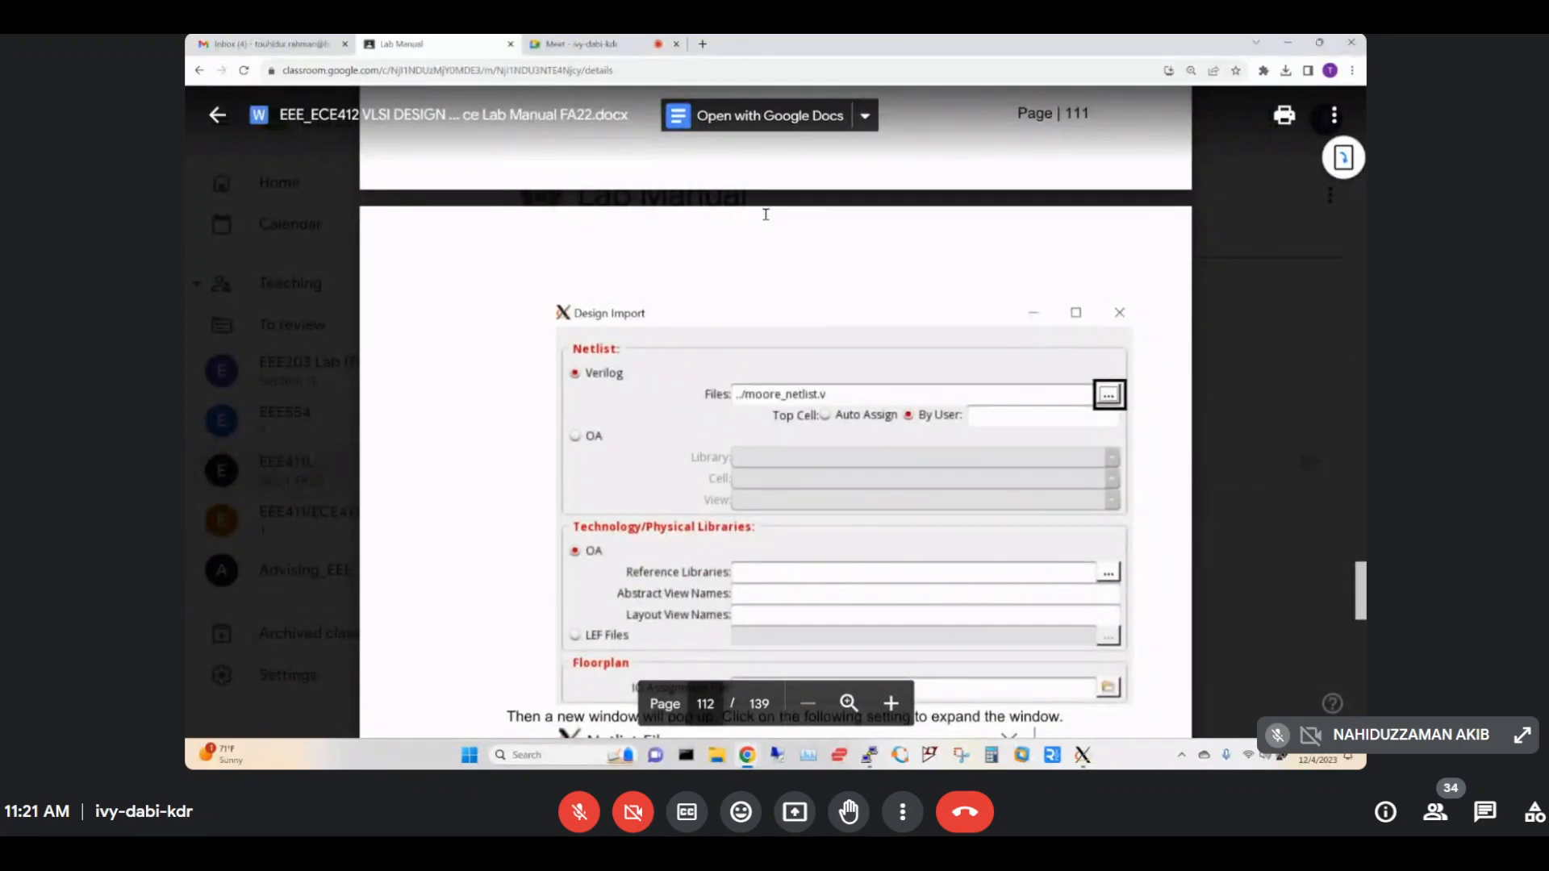
scroll(765, 215, down, 1)
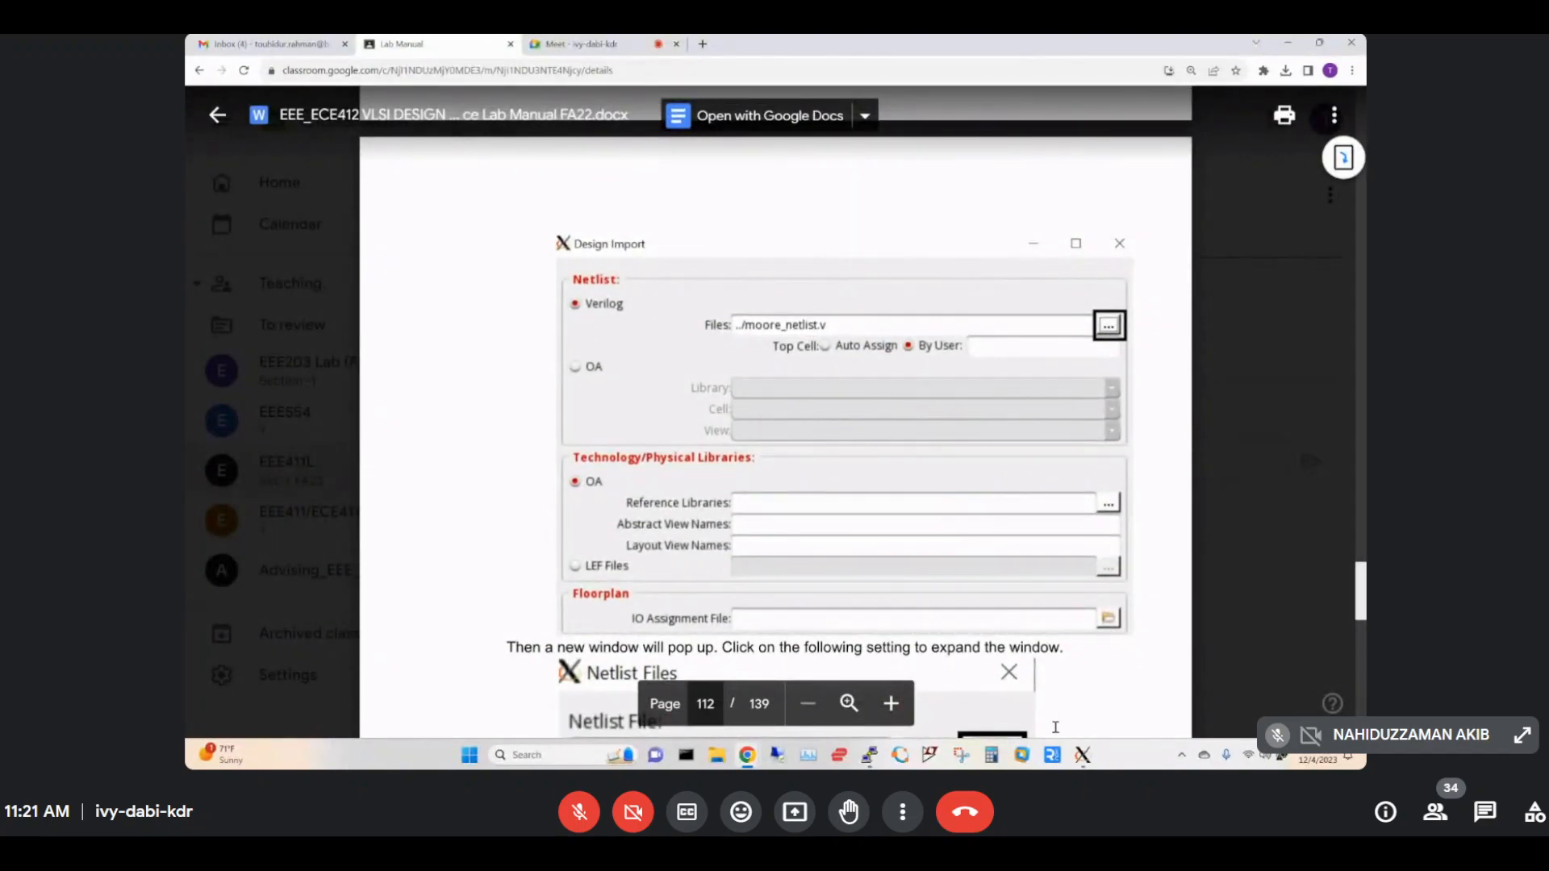
mouse_move(1082, 752)
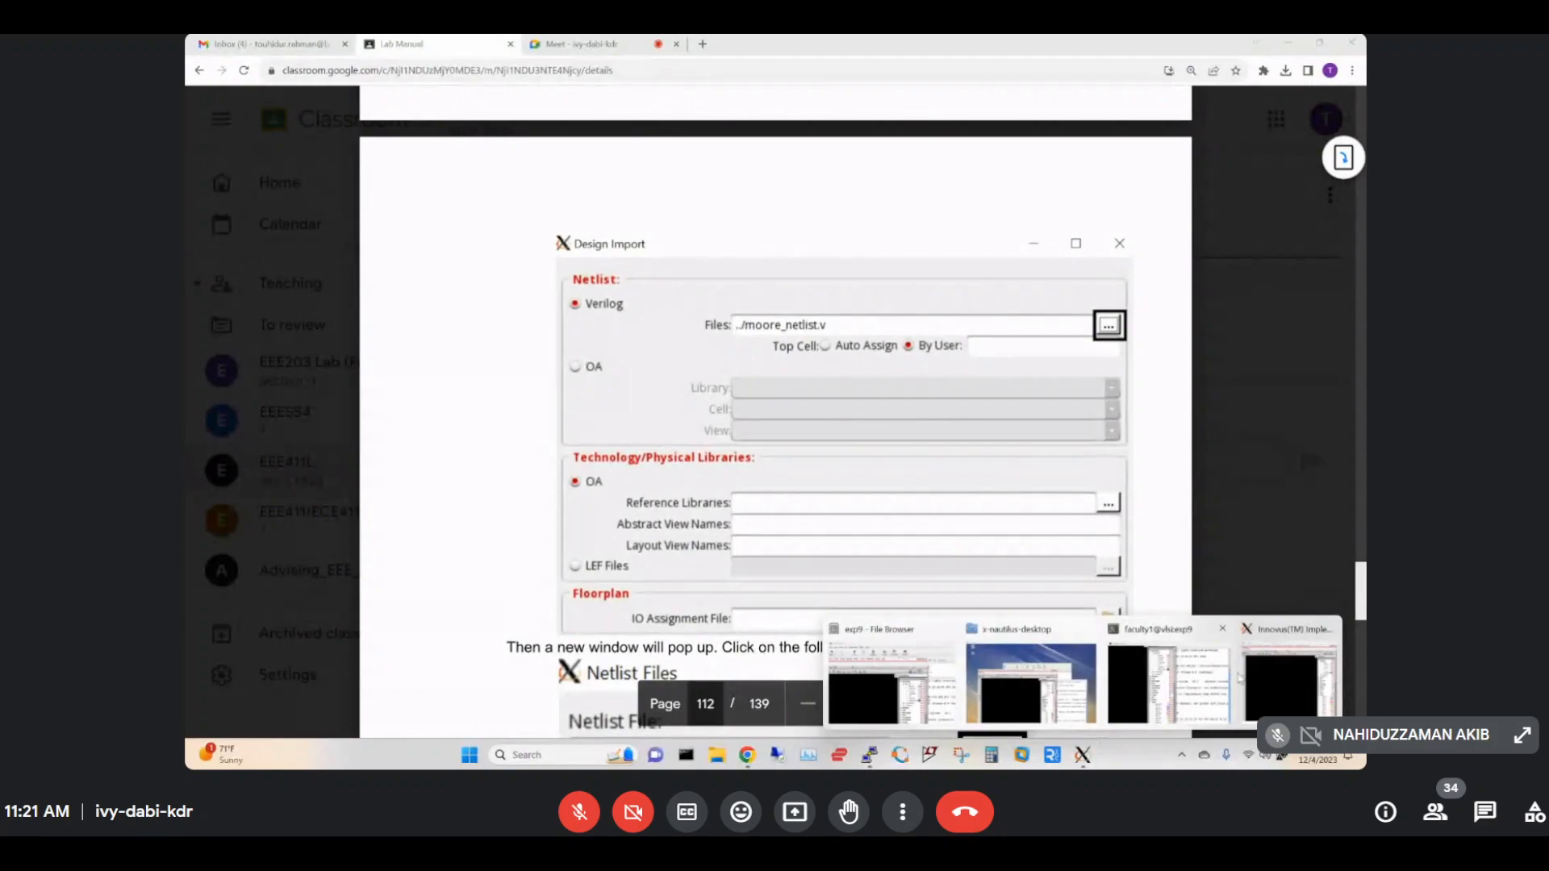
click(1270, 671)
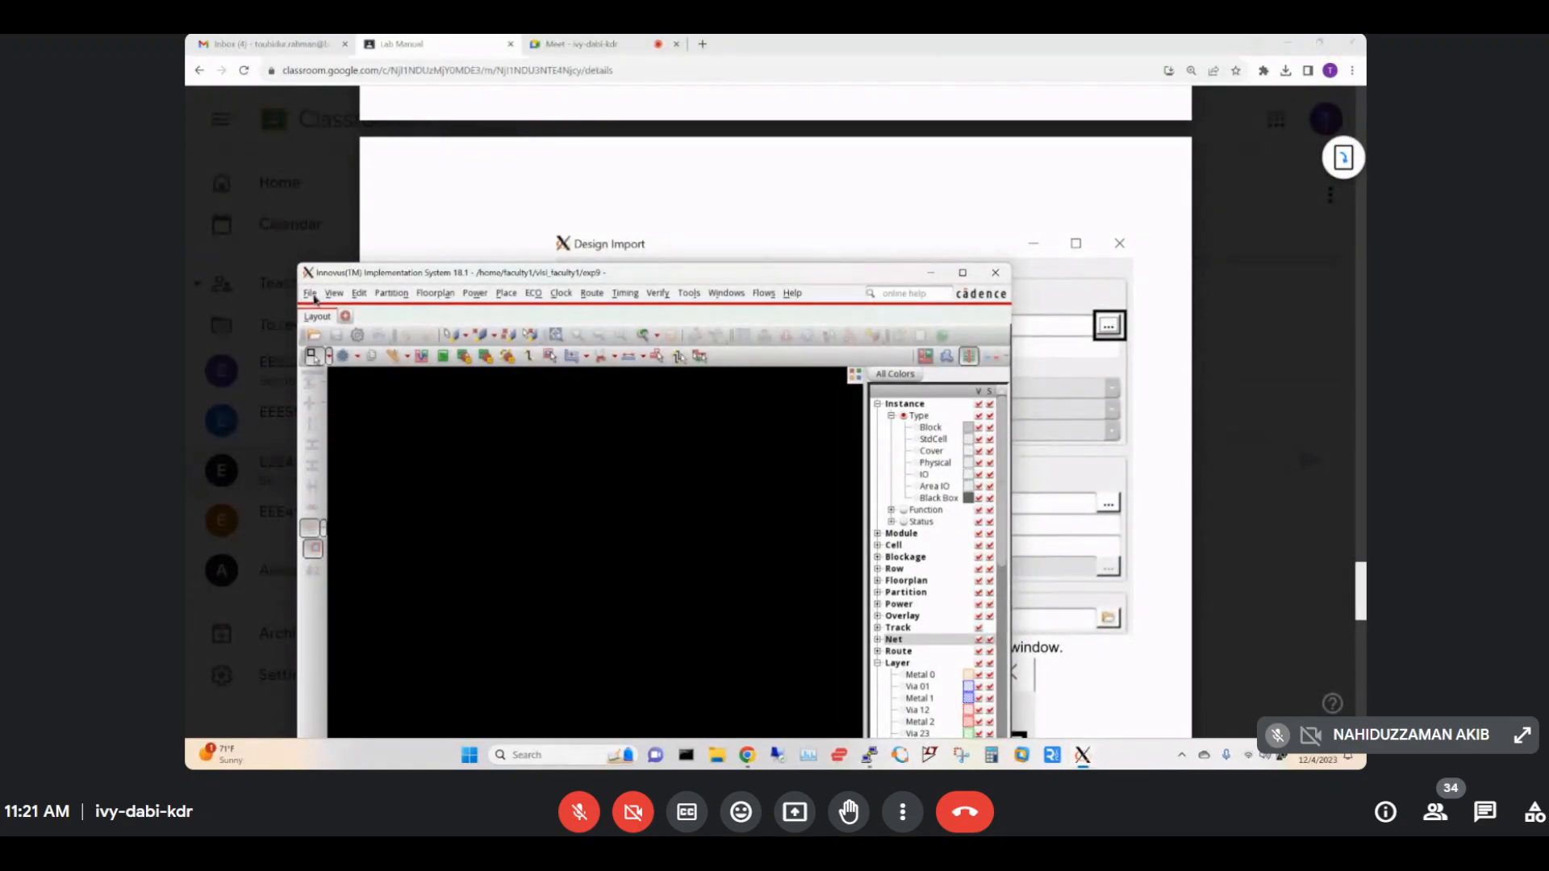
Open File > Import Design and move the Design Import dialog higher up.
click(310, 294)
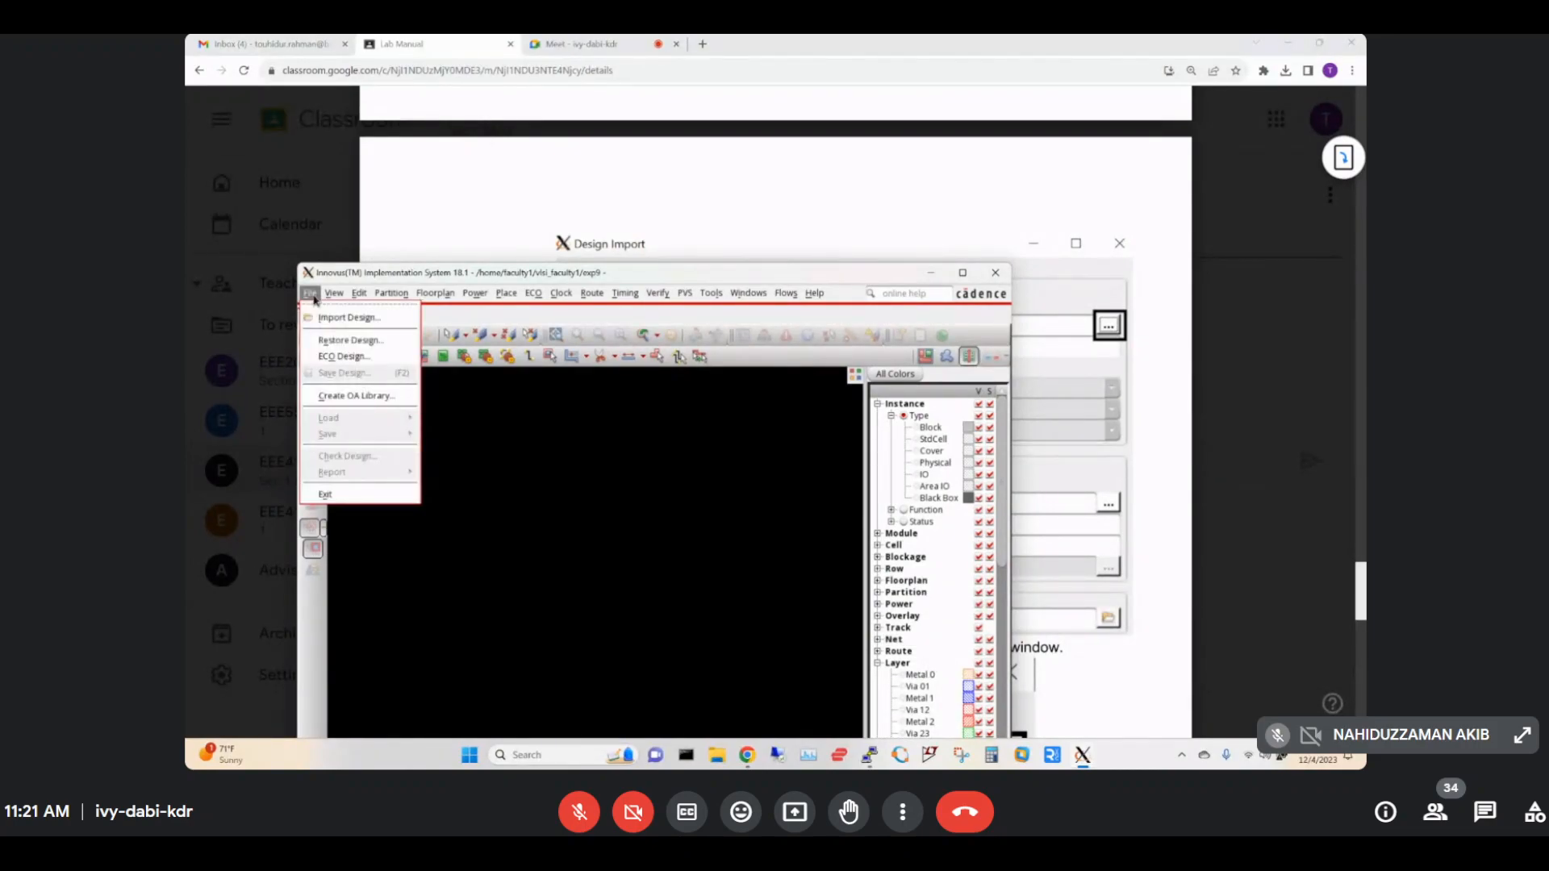
click(337, 318)
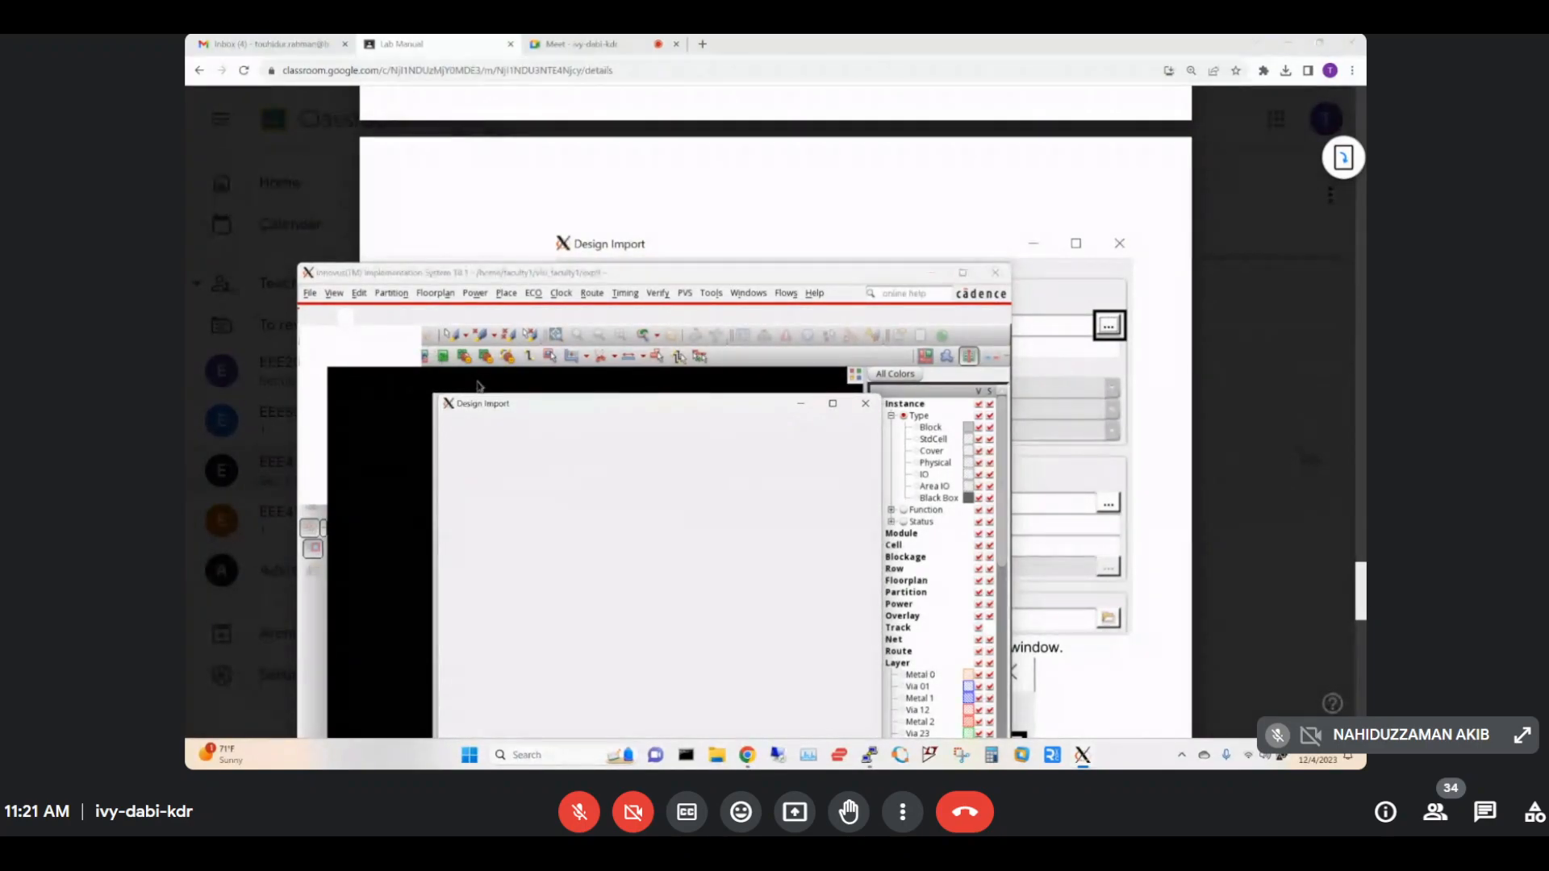
drag(555, 411, 600, 188)
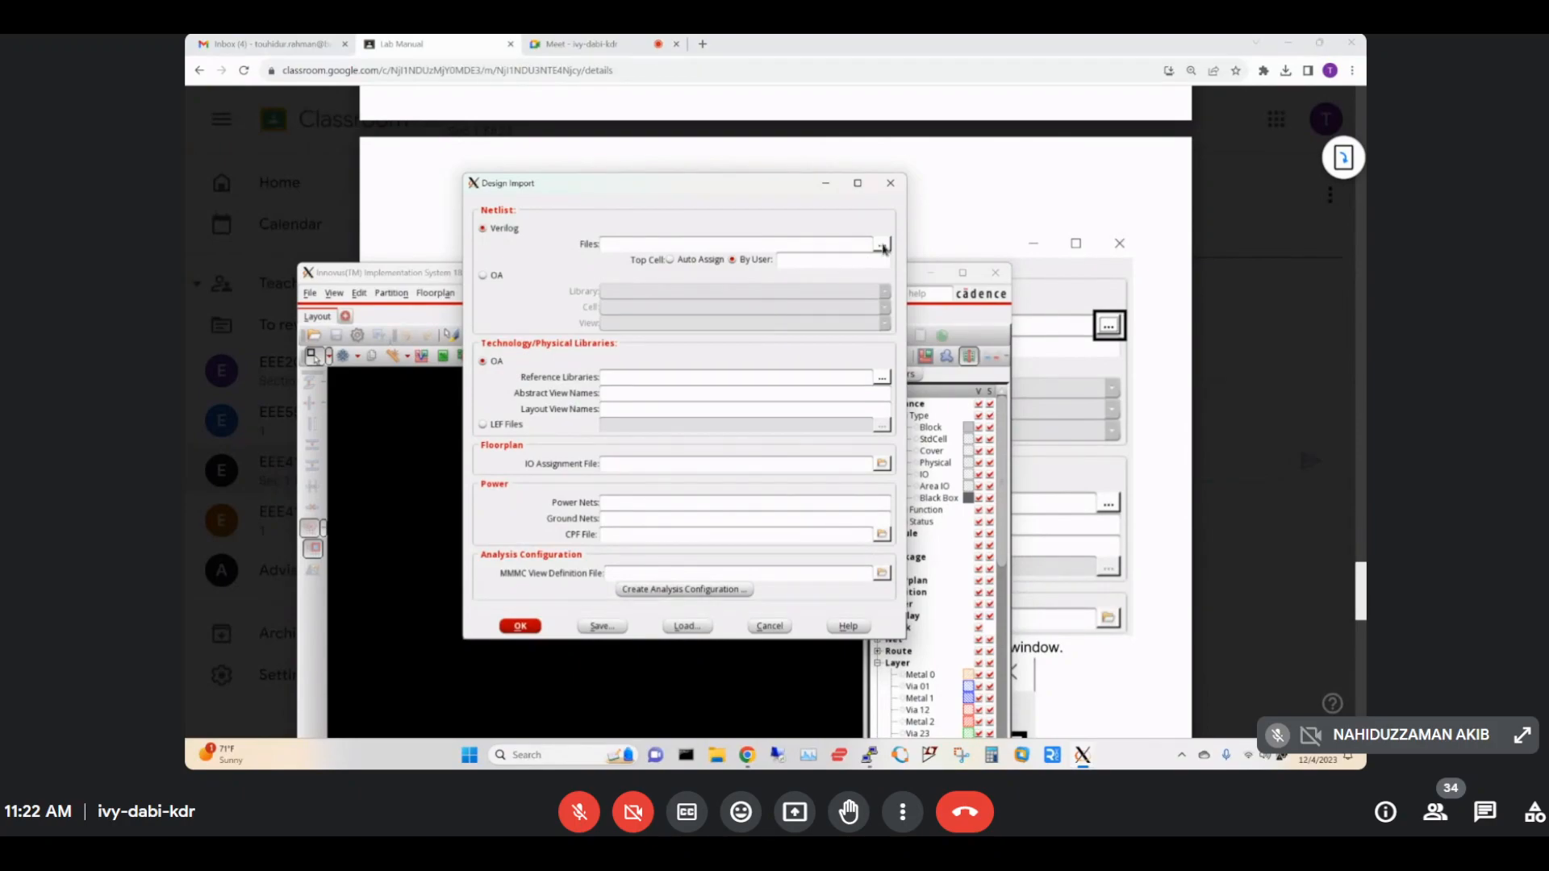
Check the lab manual, then open the Netlist Files chooser from the Design Import dialog.
click(836, 52)
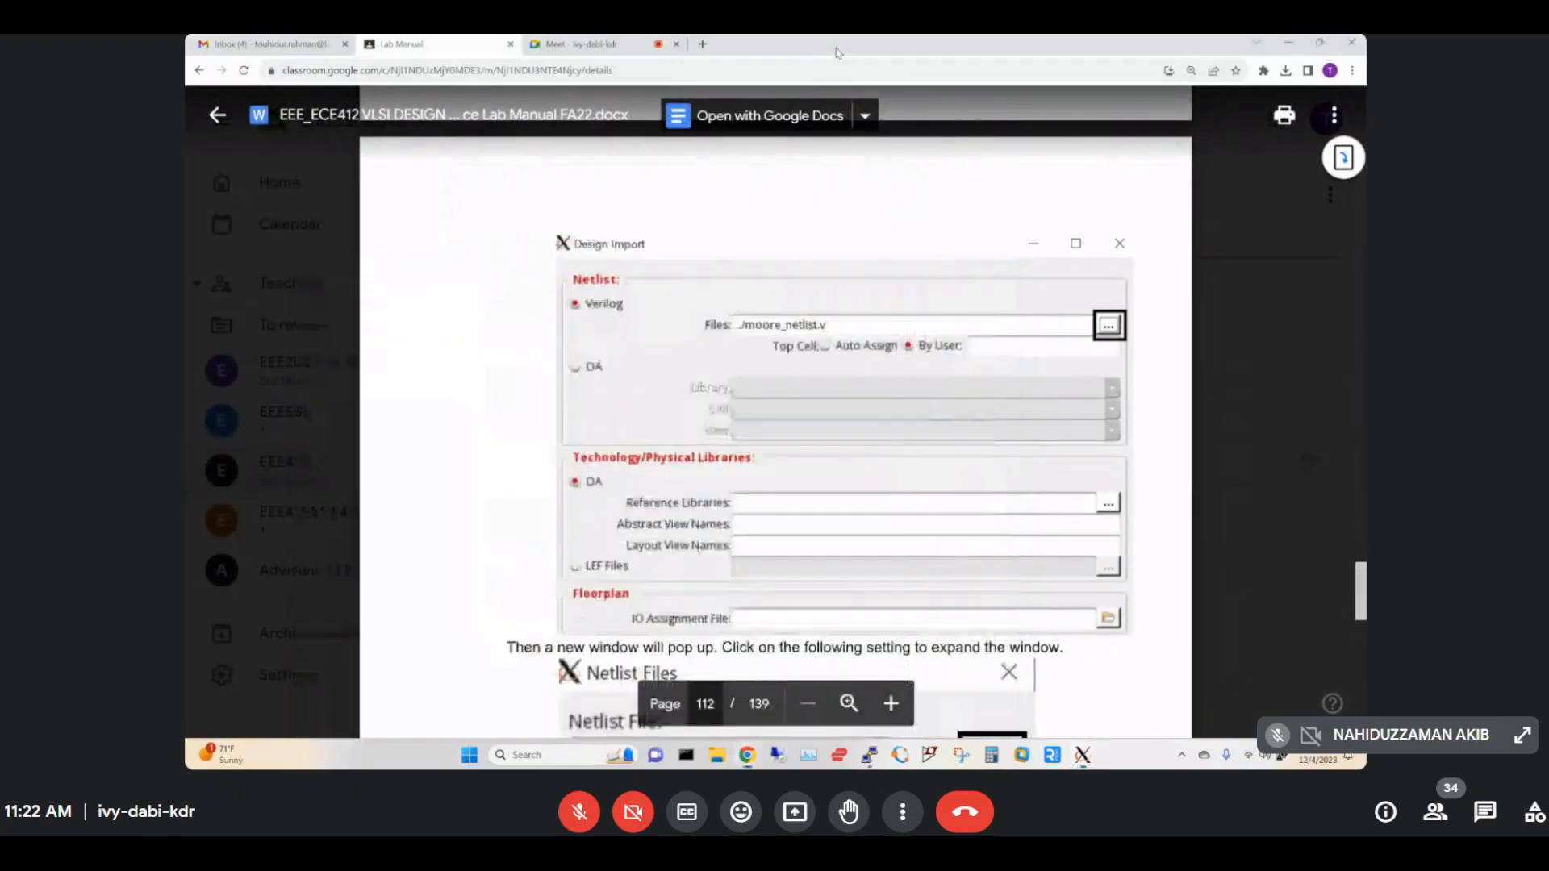
mouse_move(1081, 754)
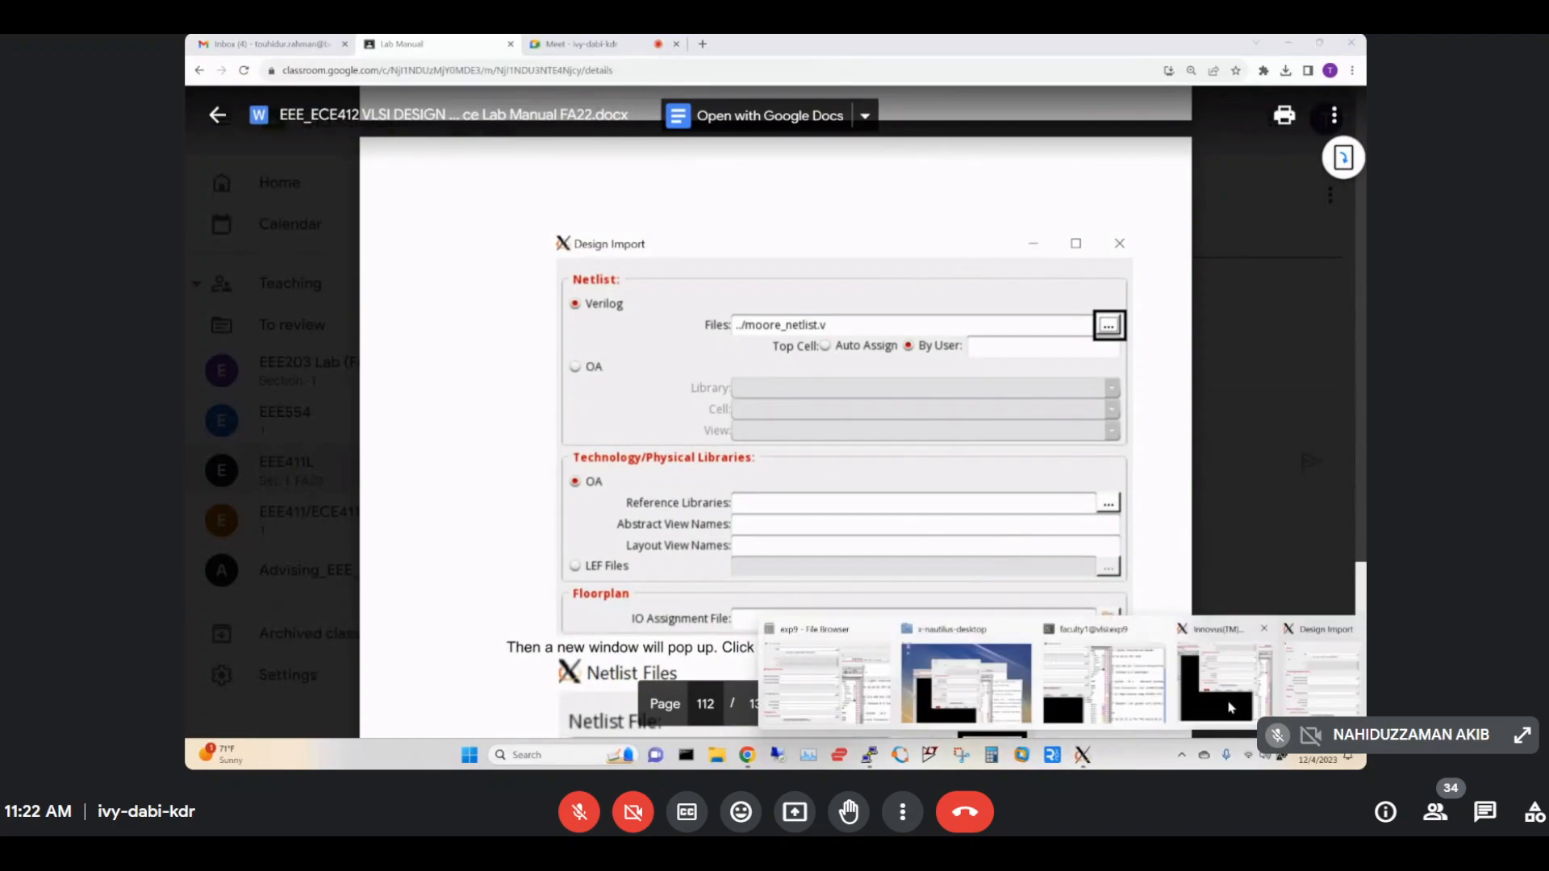
click(1317, 686)
click(880, 246)
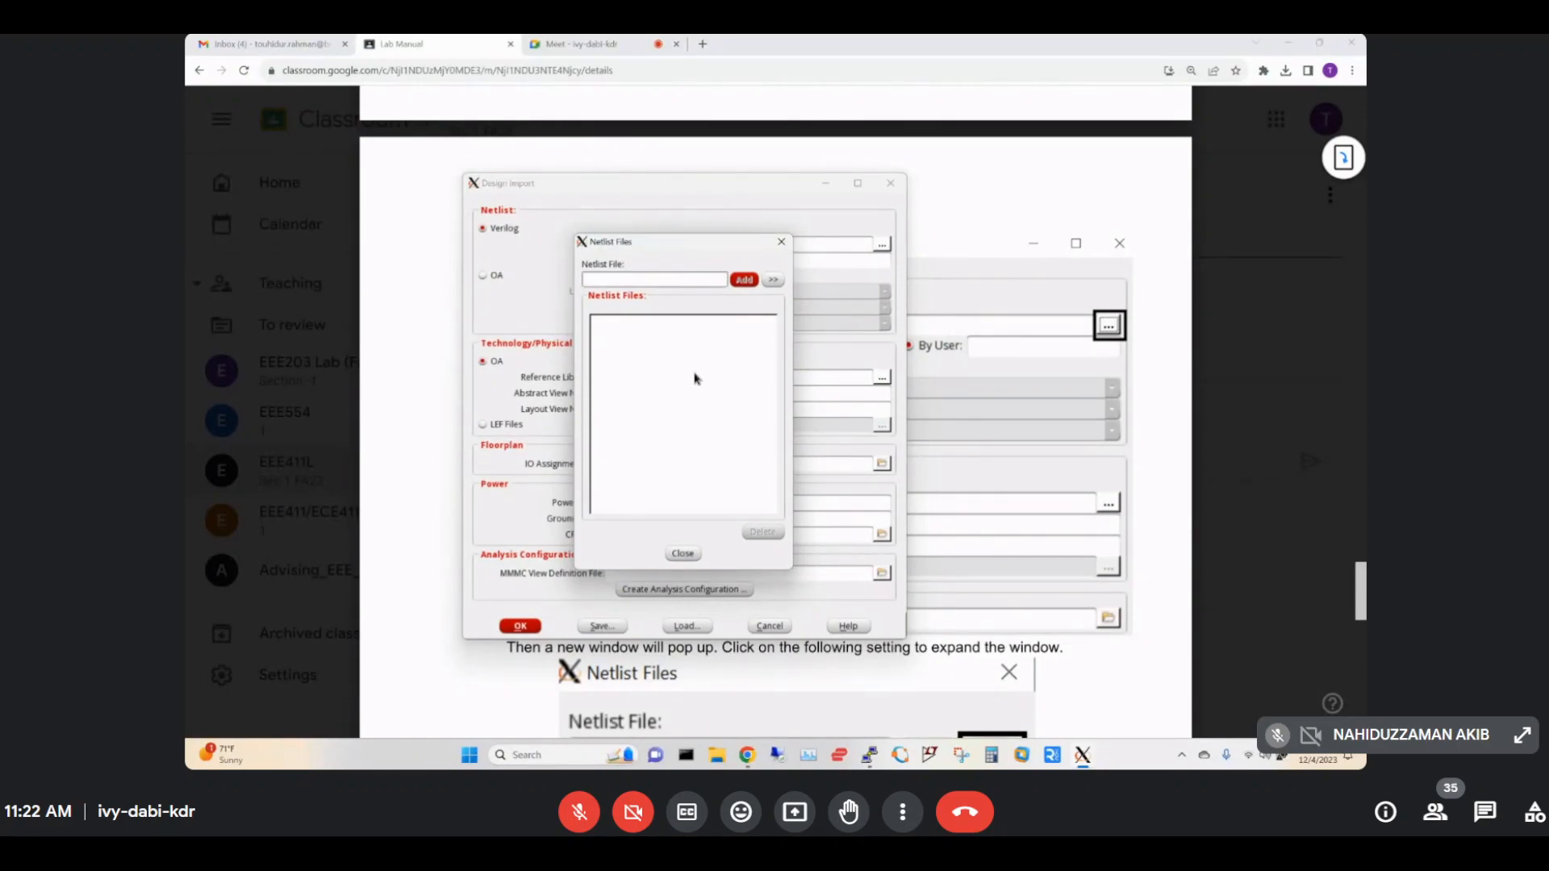
Add upcounter_netlist.v from the exp9 folder to the netlist list and close the chooser.
click(773, 279)
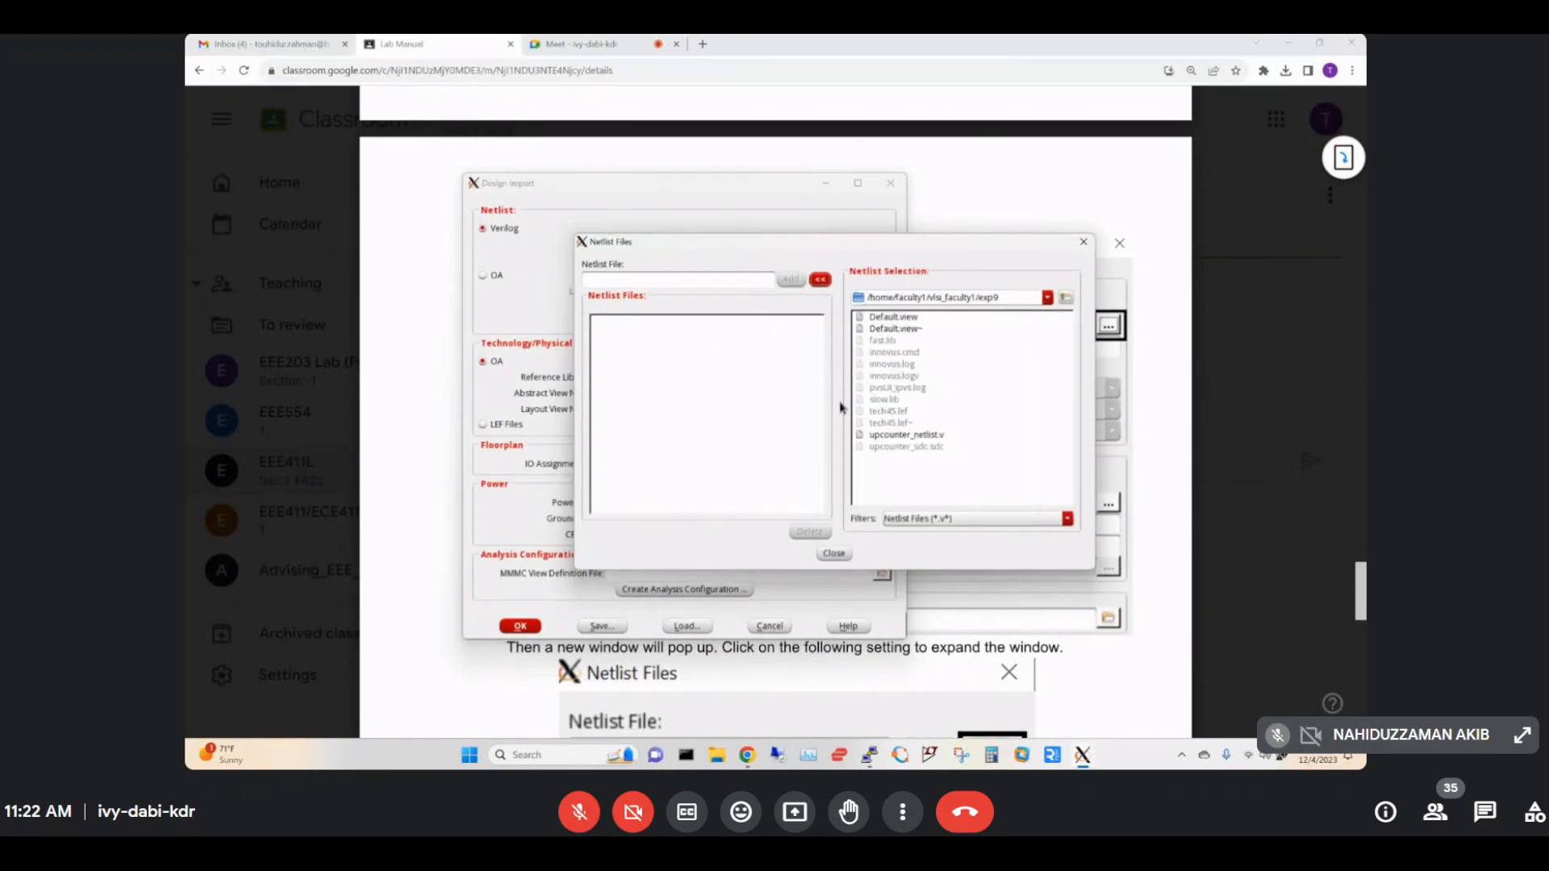
click(922, 437)
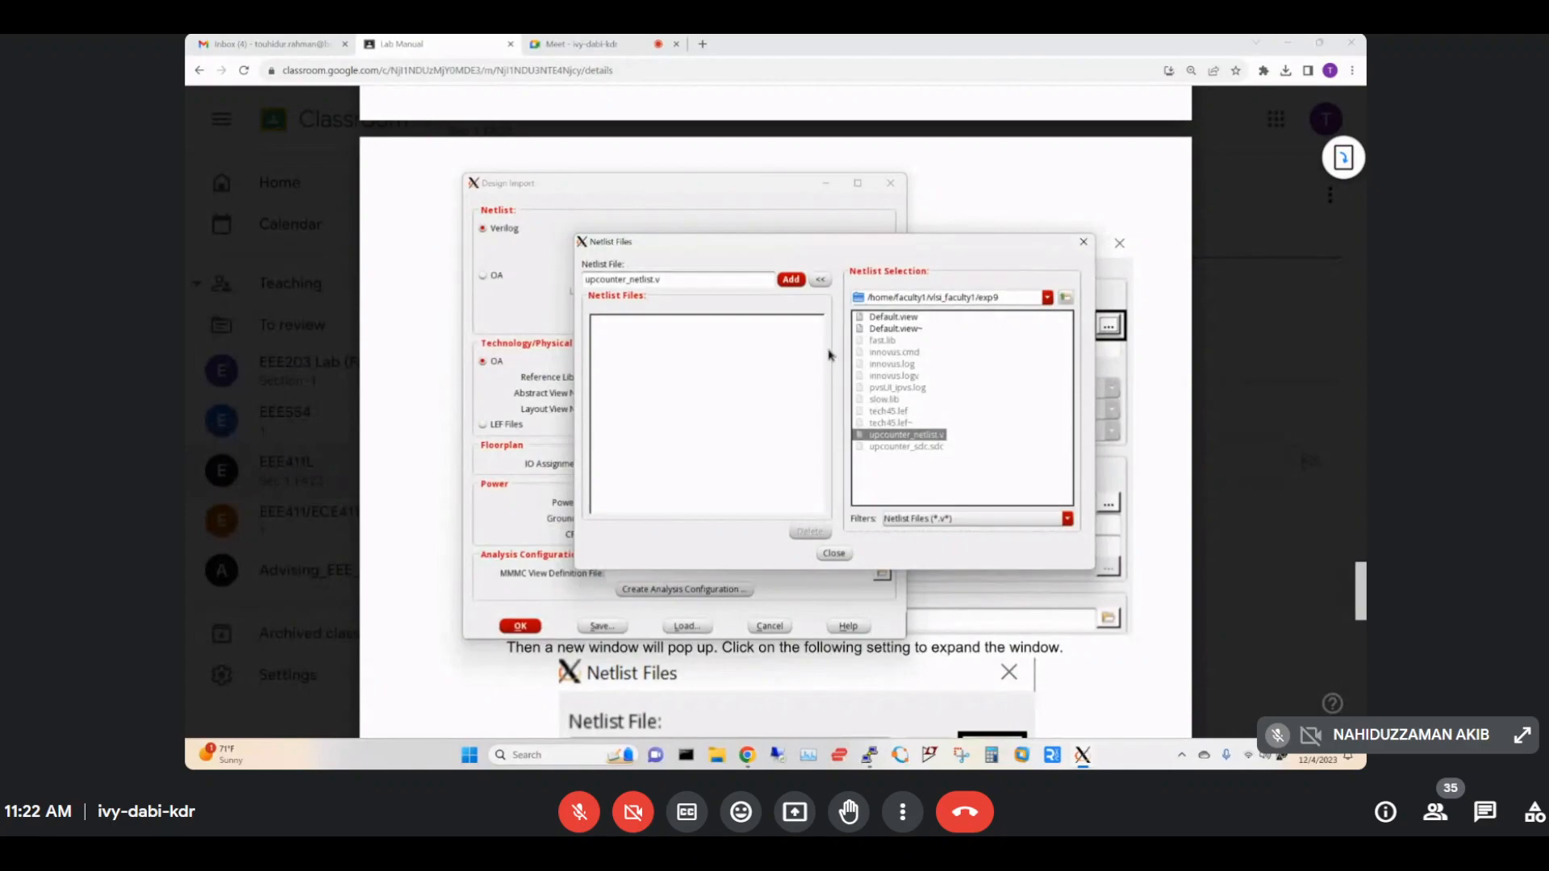
click(790, 280)
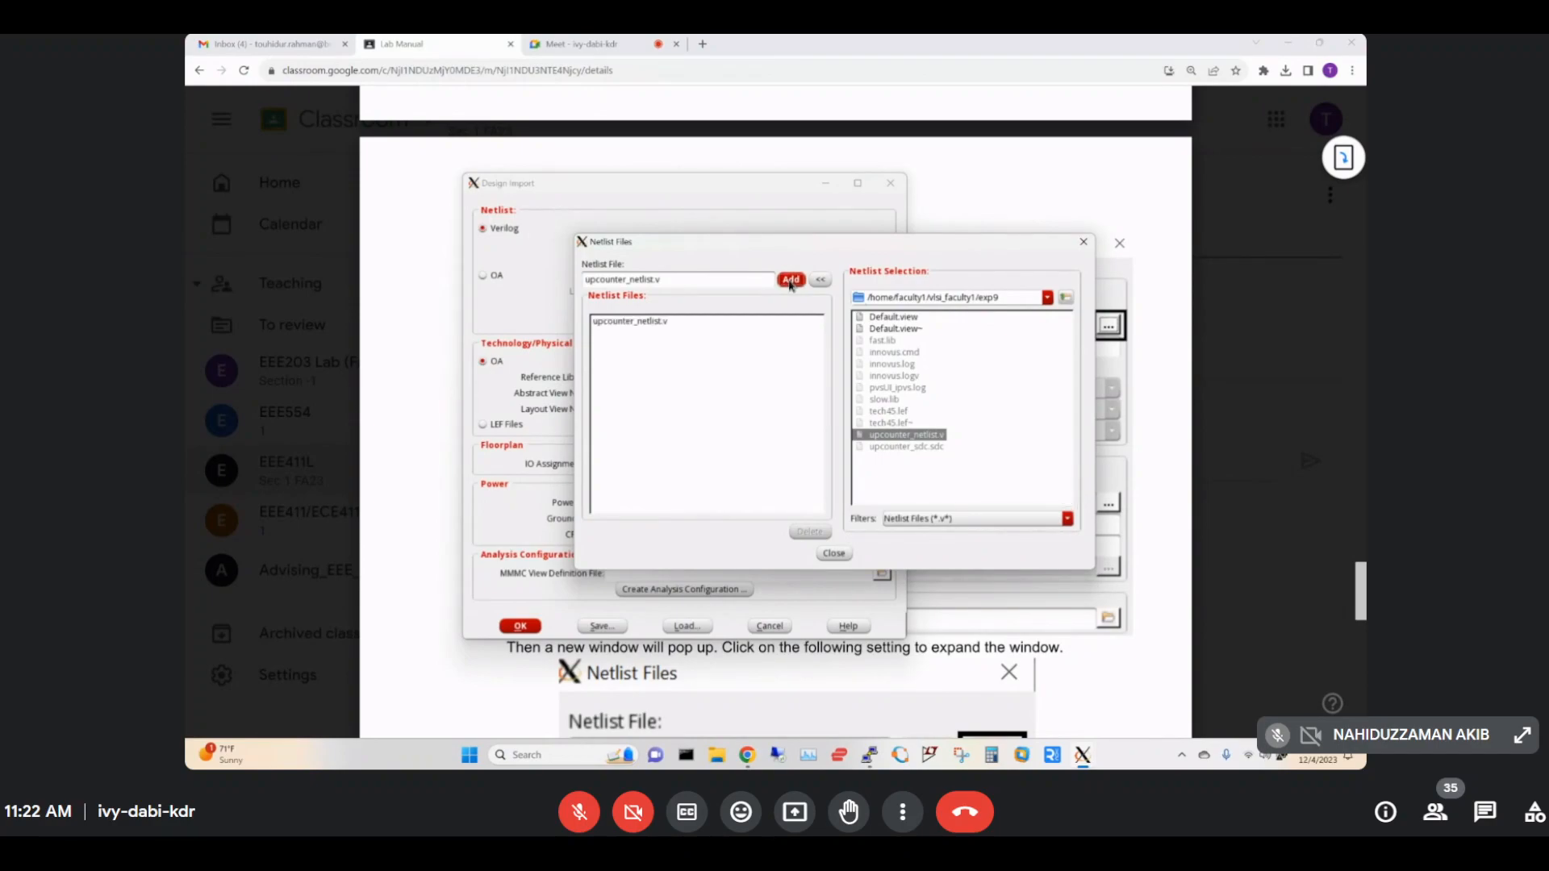
click(834, 554)
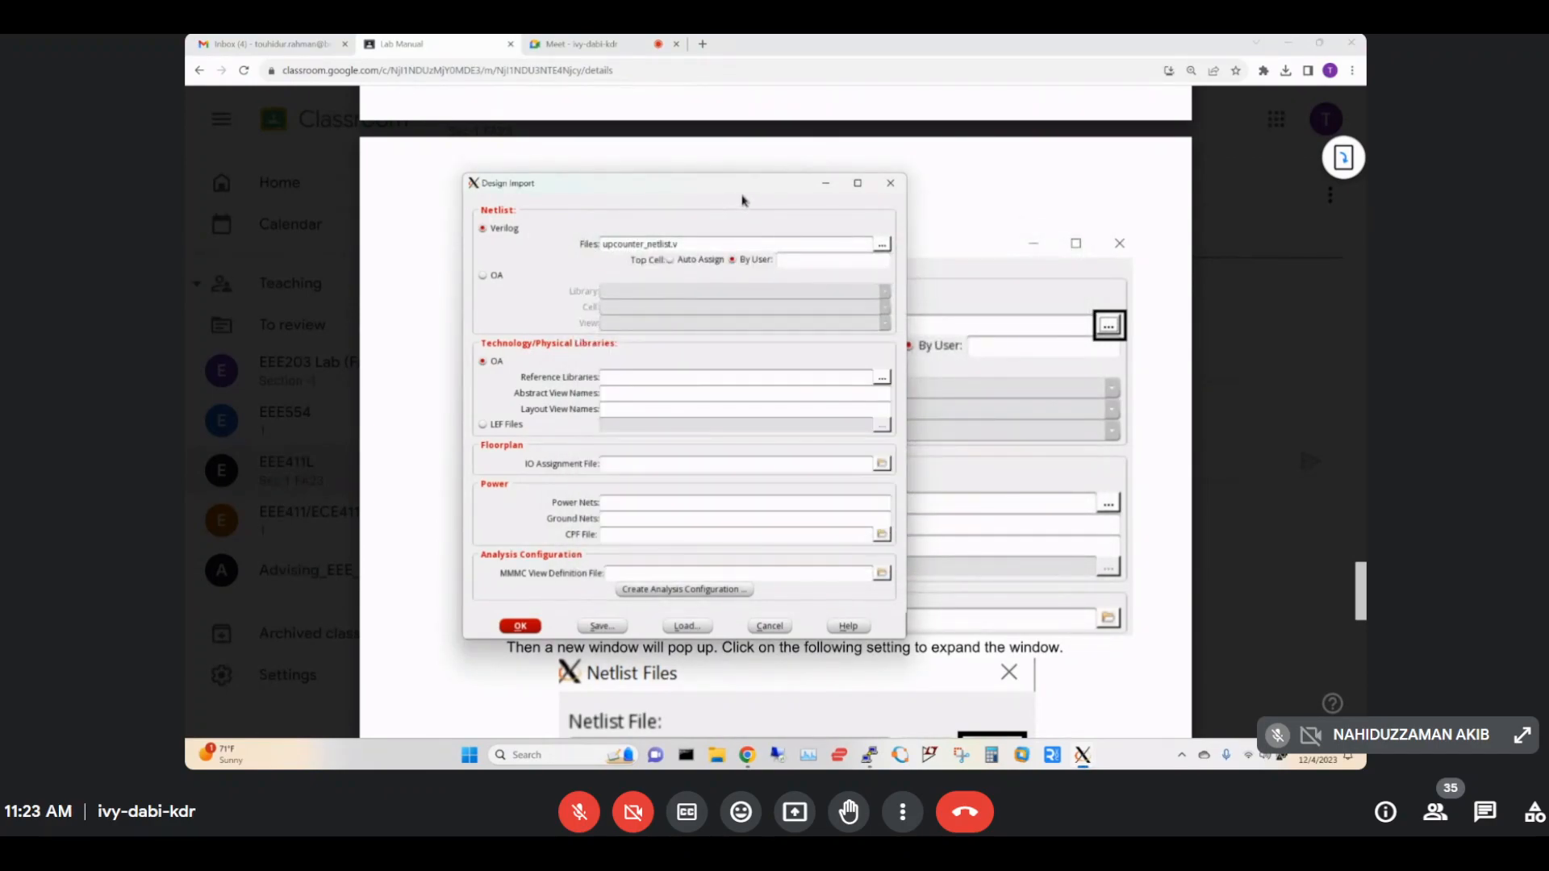
Move the Design Import dialog up and left and scroll the lab manual to the next instructions.
drag(742, 200, 558, 148)
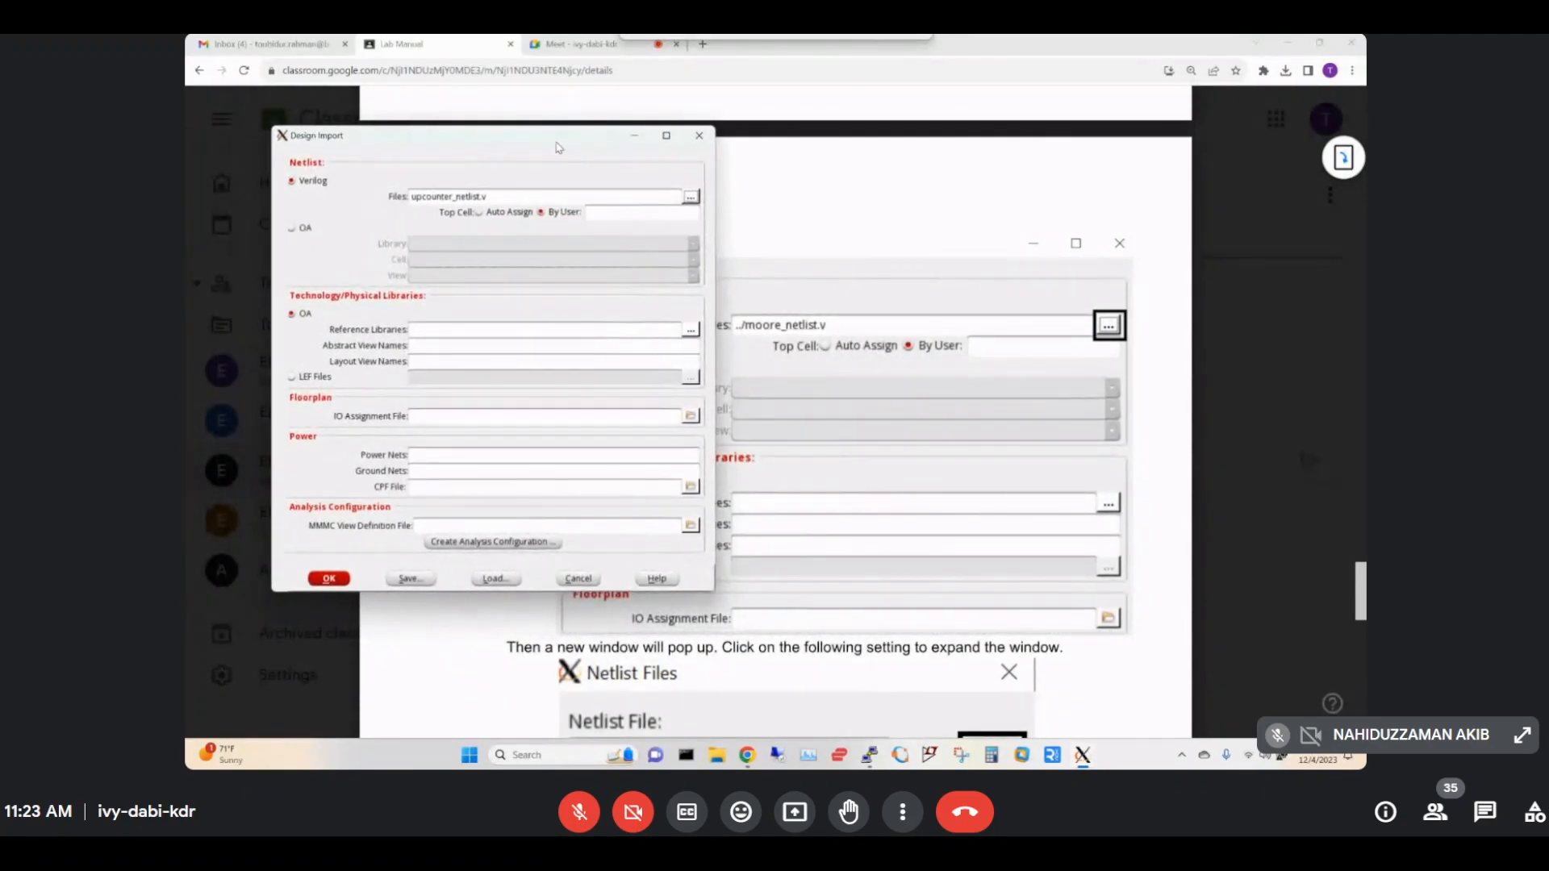
click(1013, 49)
scroll(932, 460, down, 5)
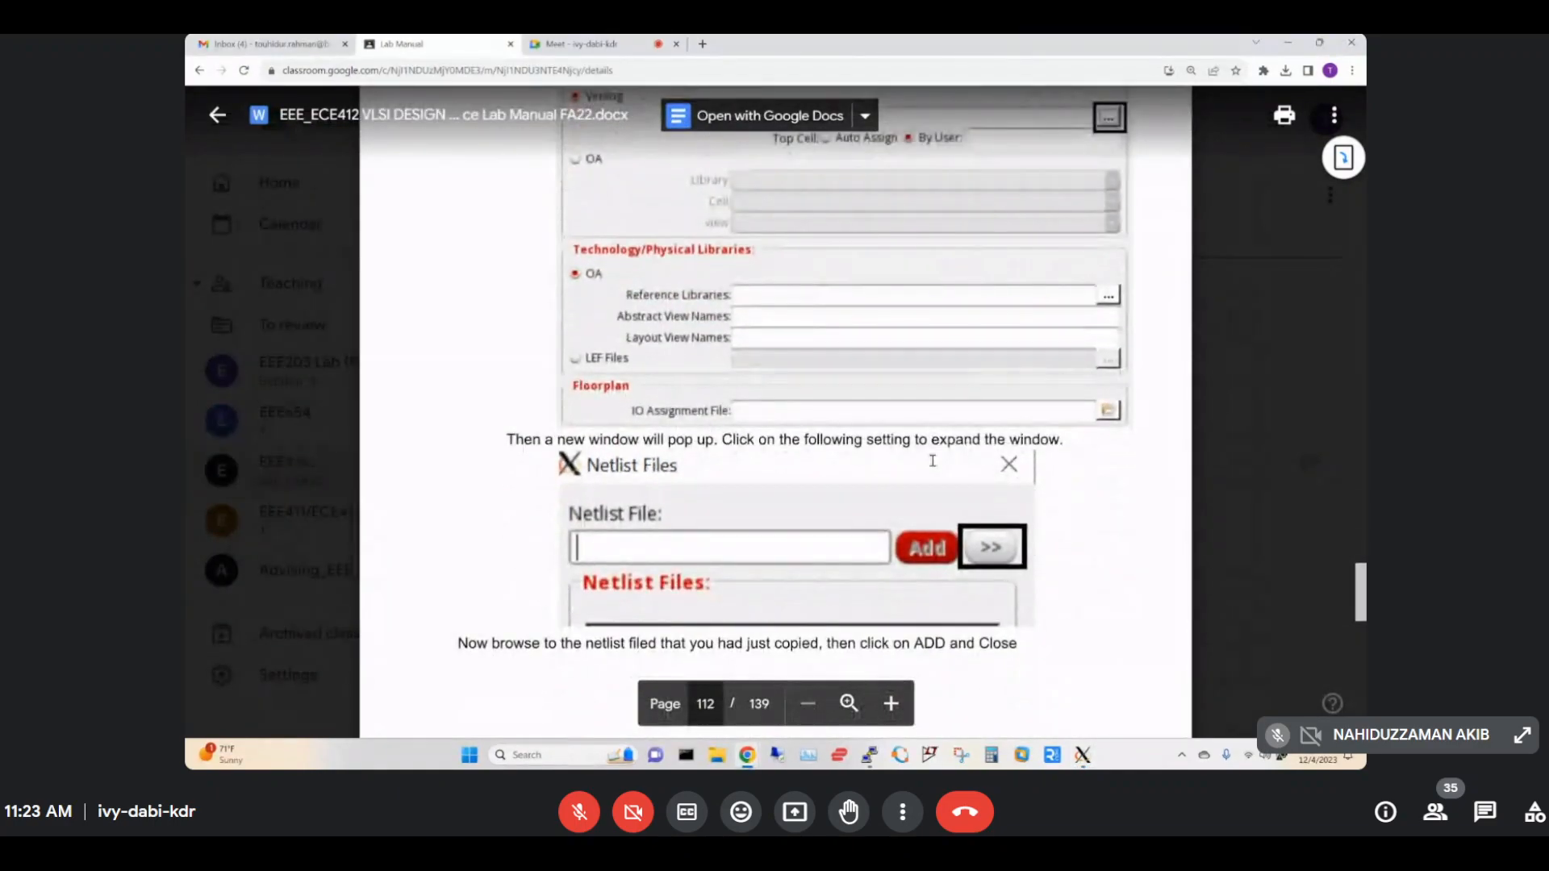
scroll(932, 460, down, 12)
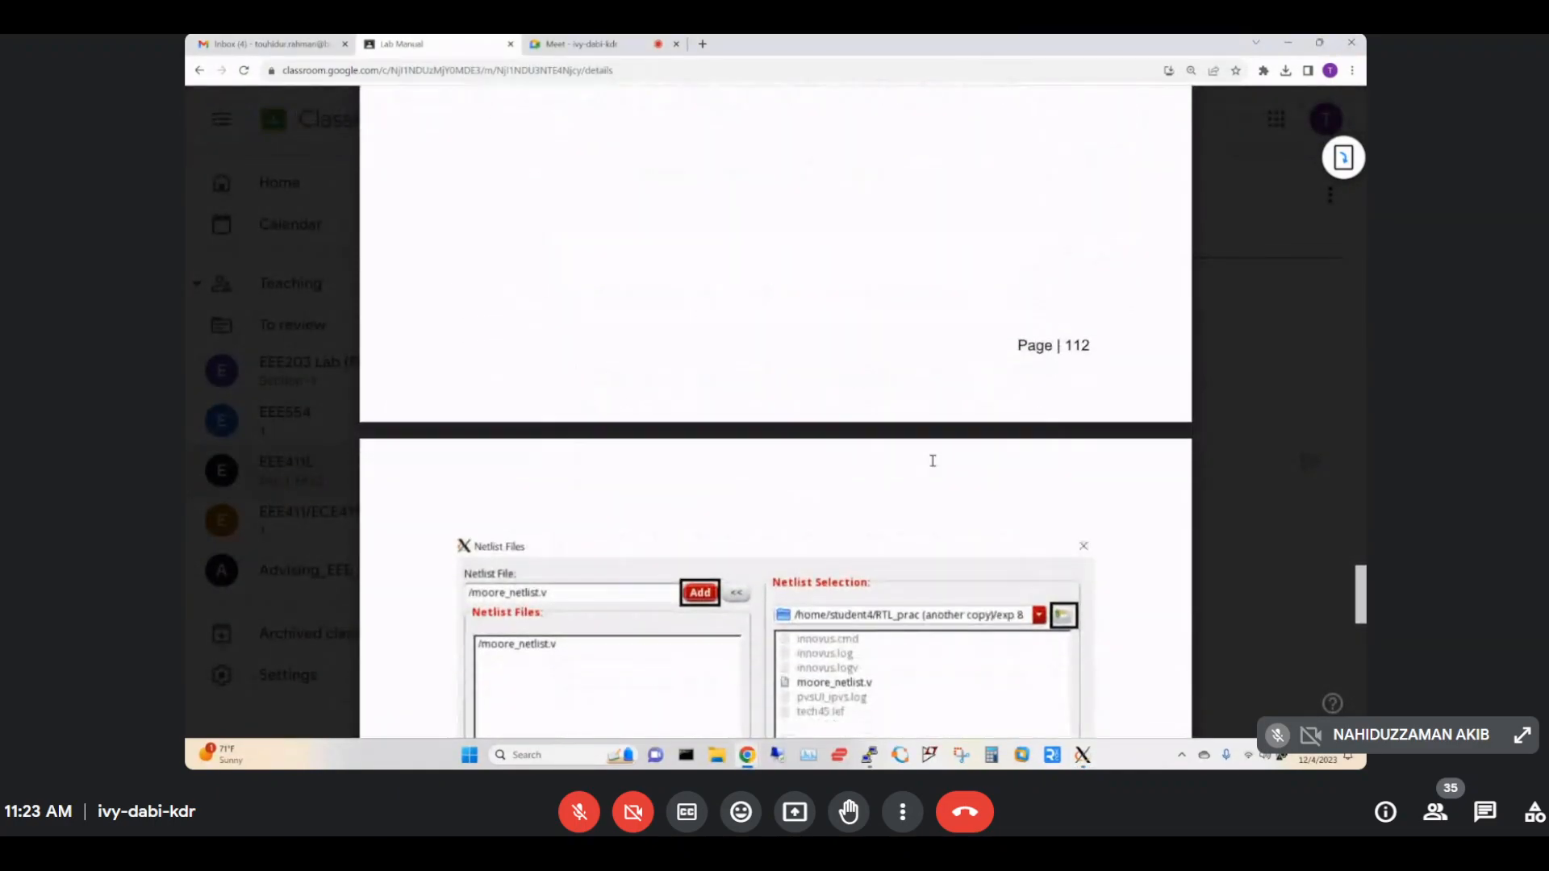
scroll(763, 357, down, 6)
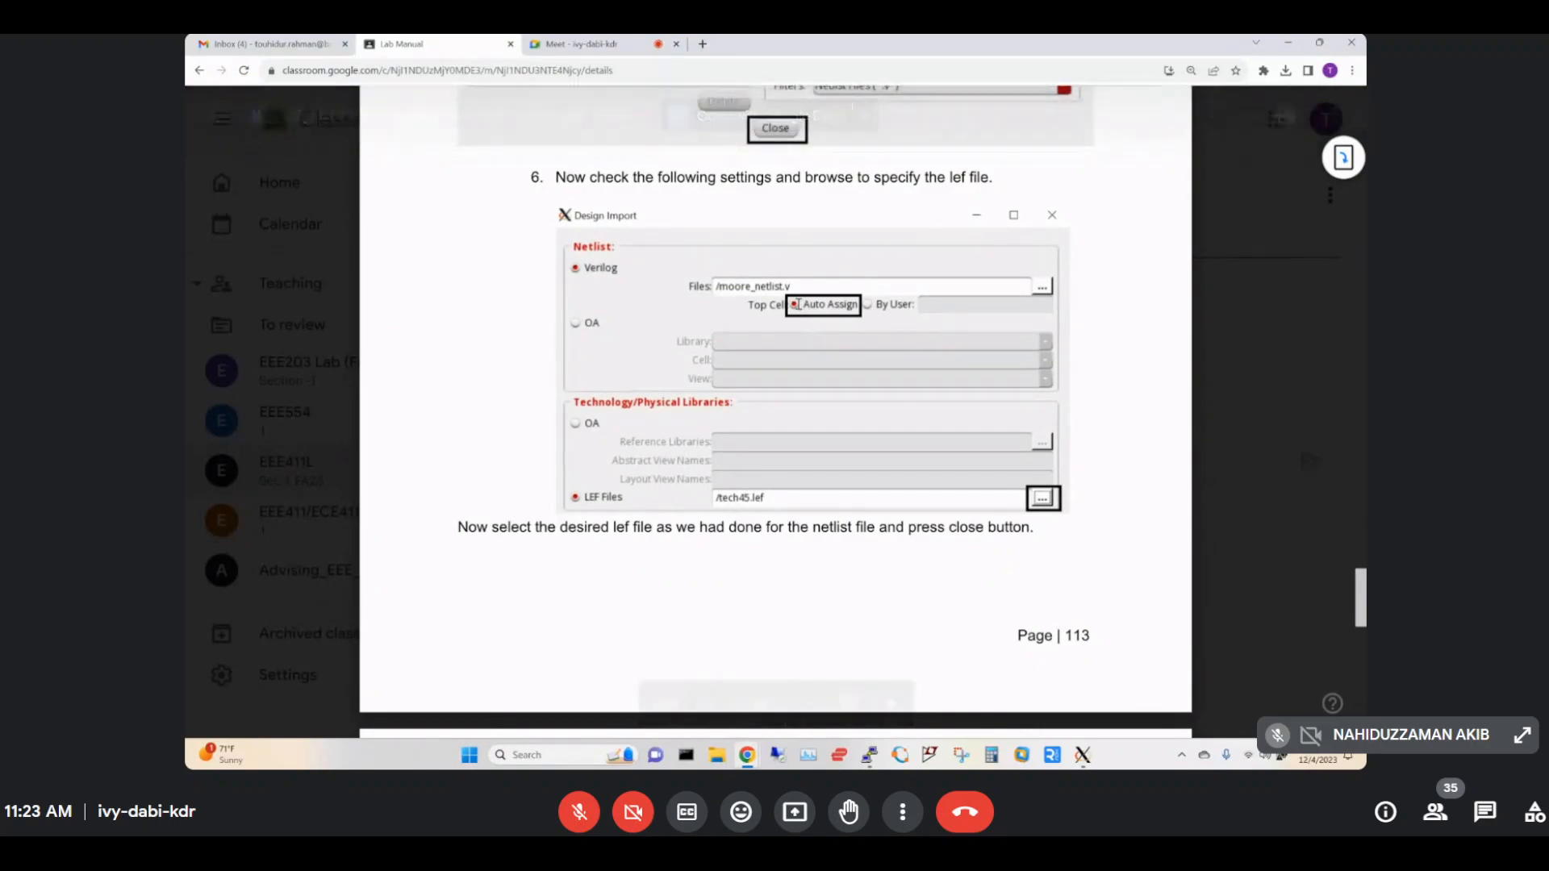
Set Top Cell to Auto Assign in Design Import, then read ahead in the lab manual.
mouse_move(1094, 760)
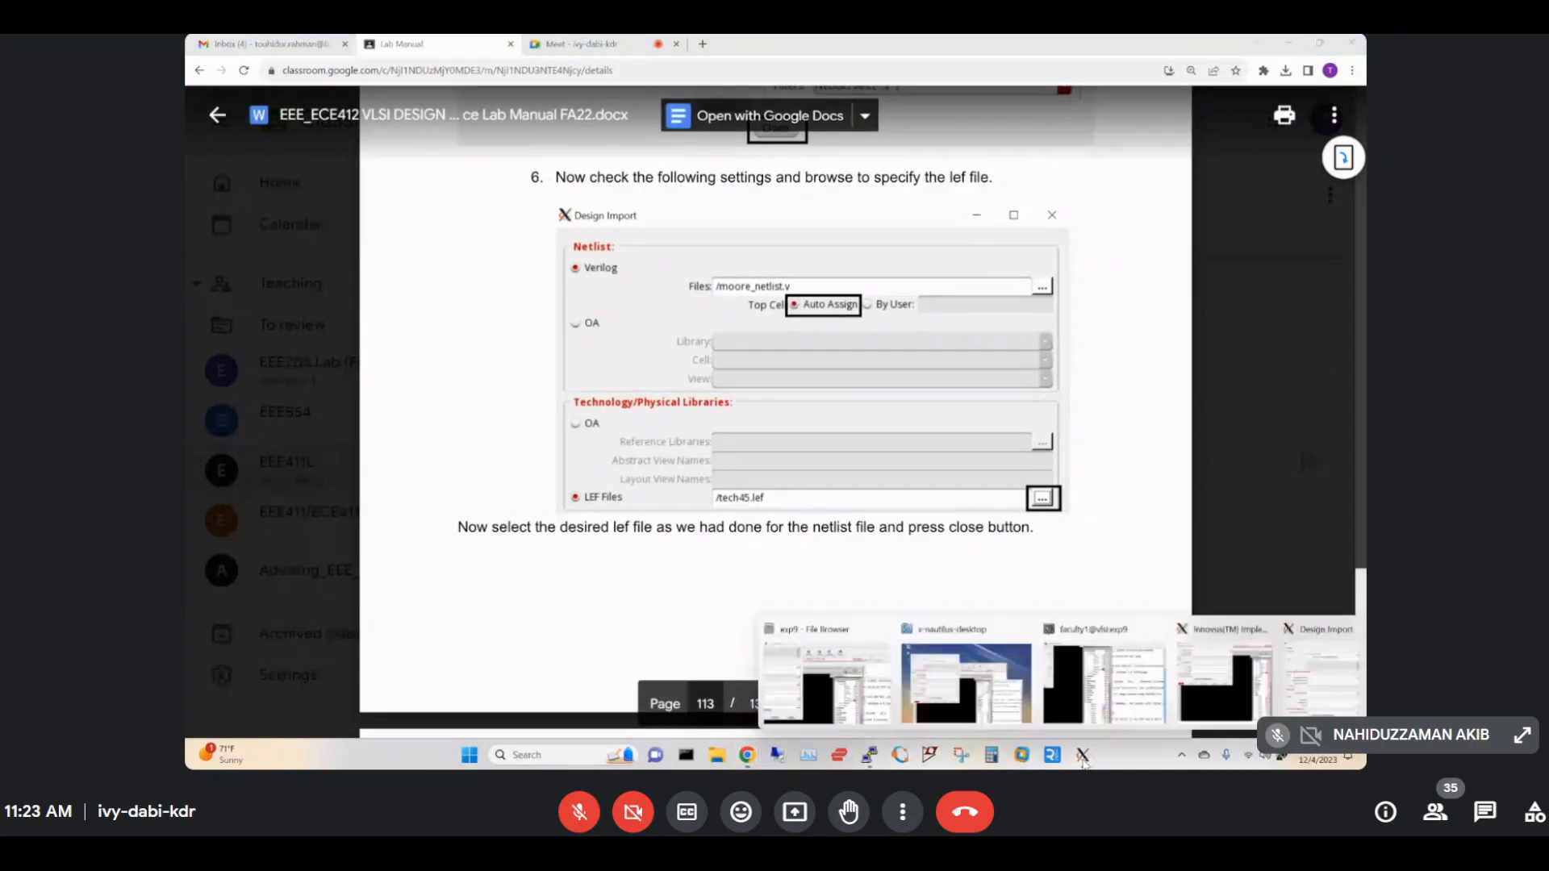
click(1321, 676)
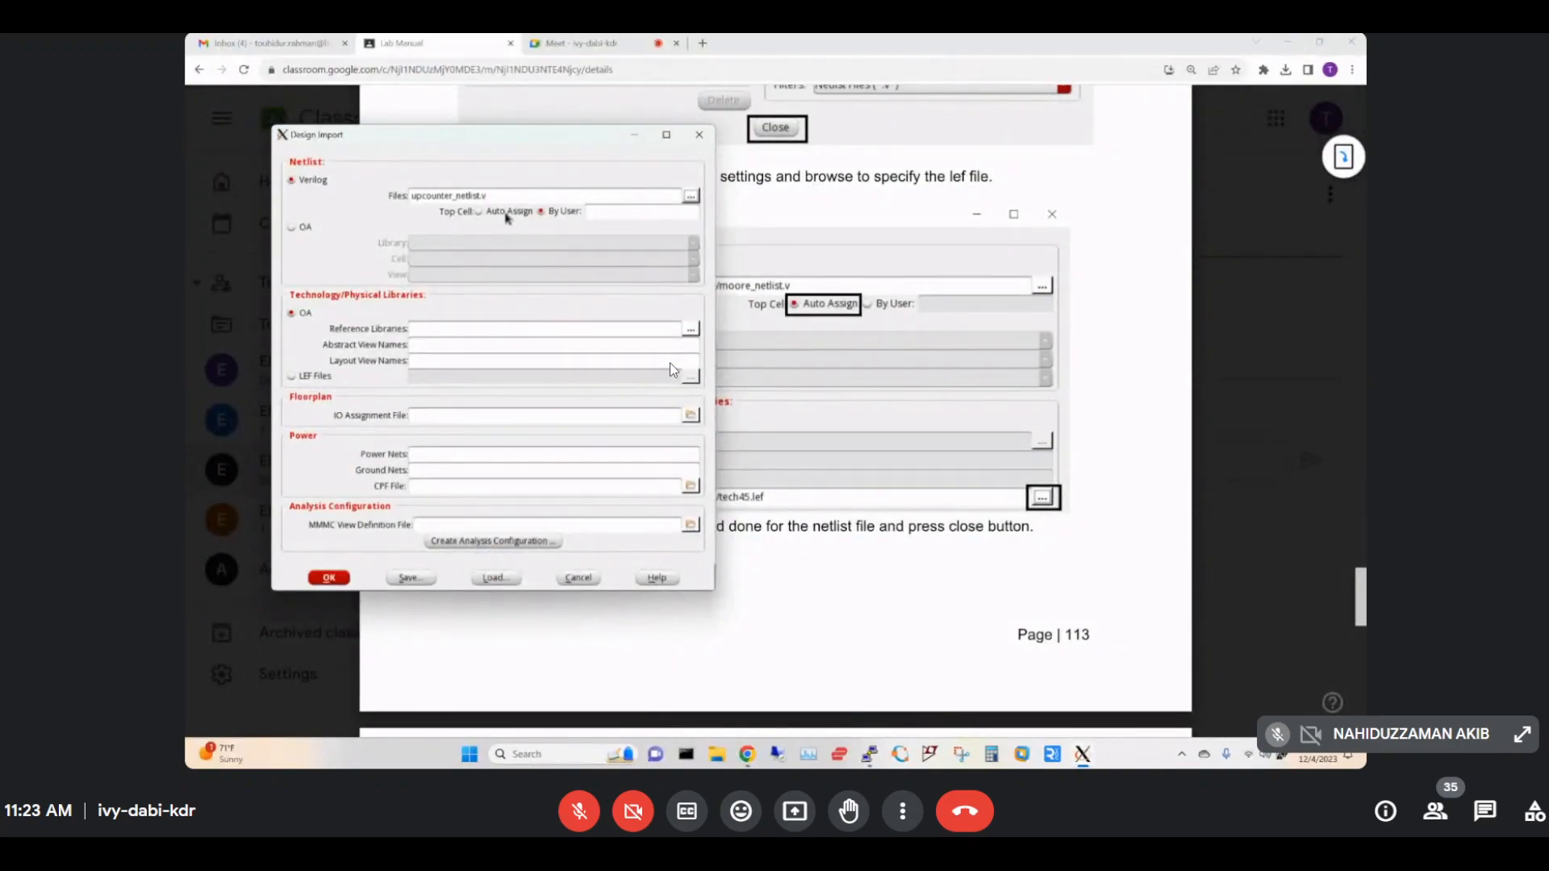
click(477, 212)
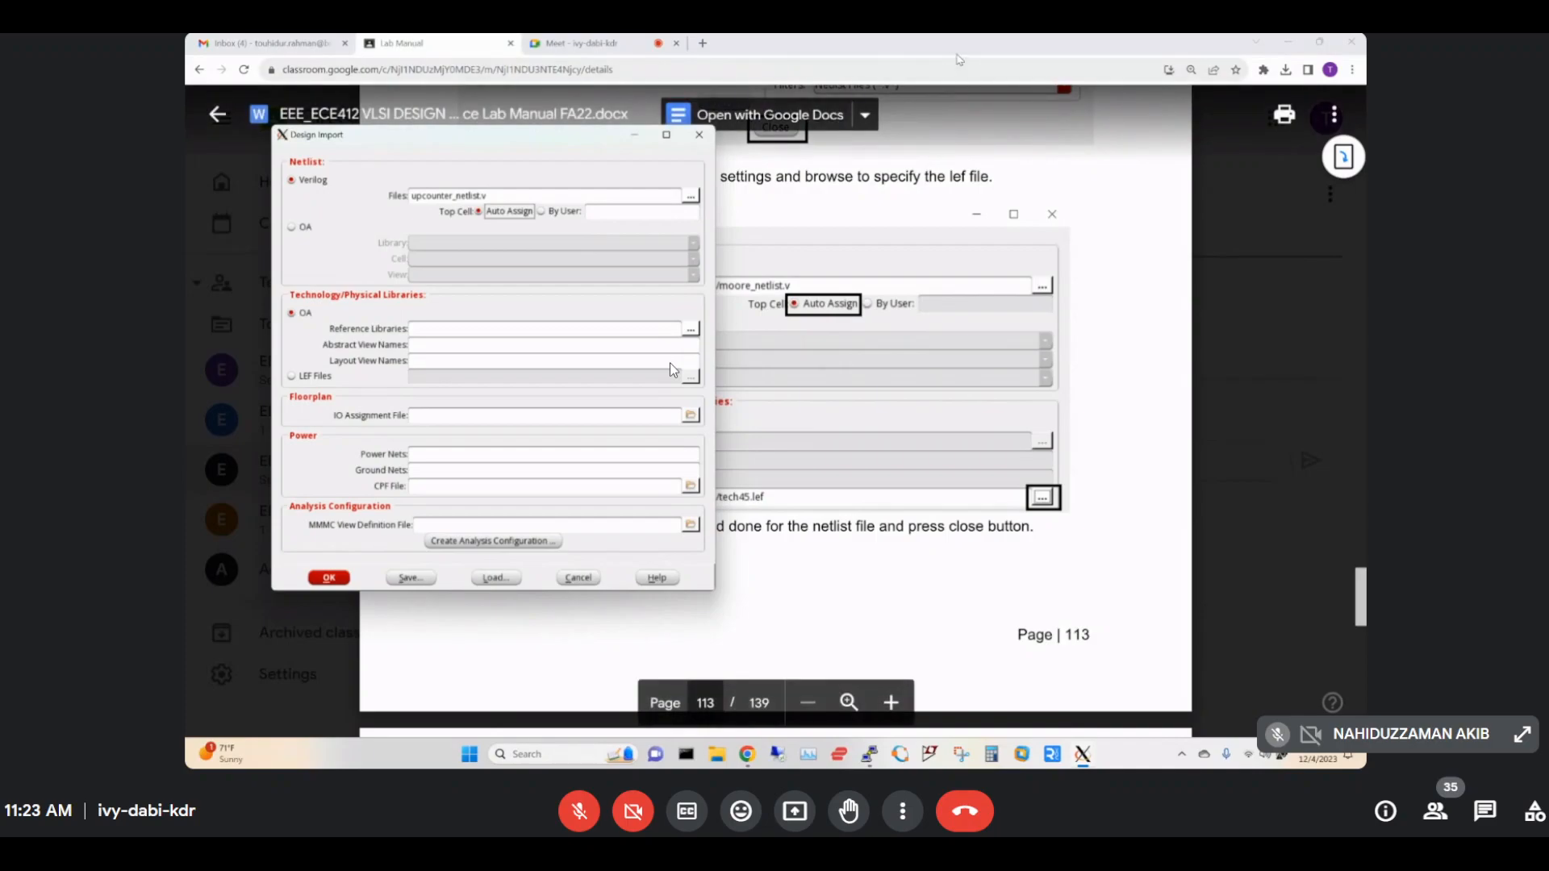
click(958, 50)
scroll(670, 364, down, 7)
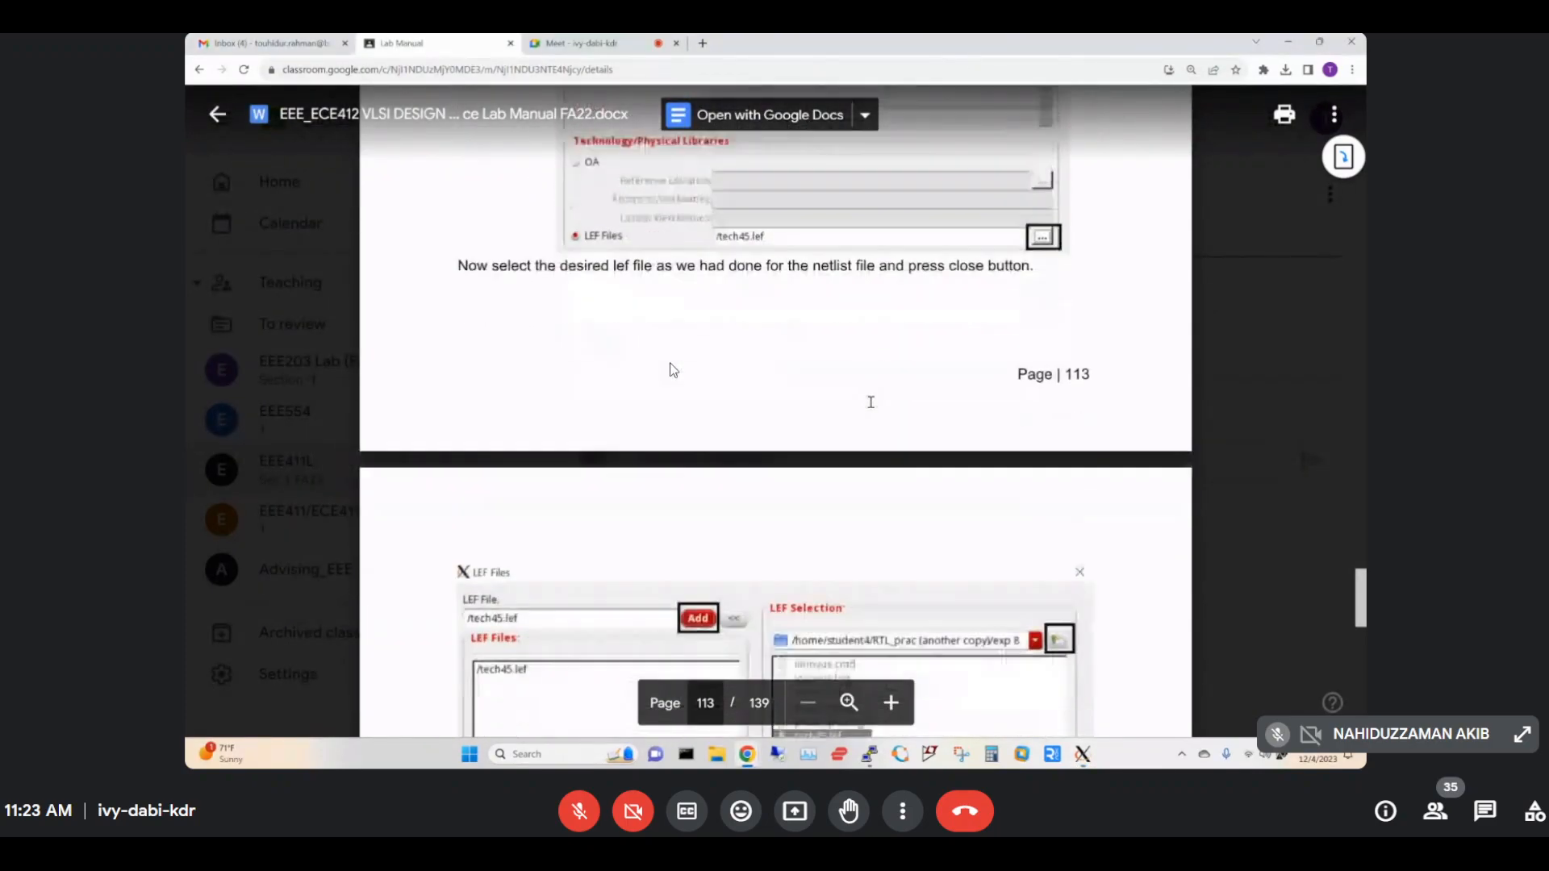
scroll(670, 365, down, 1)
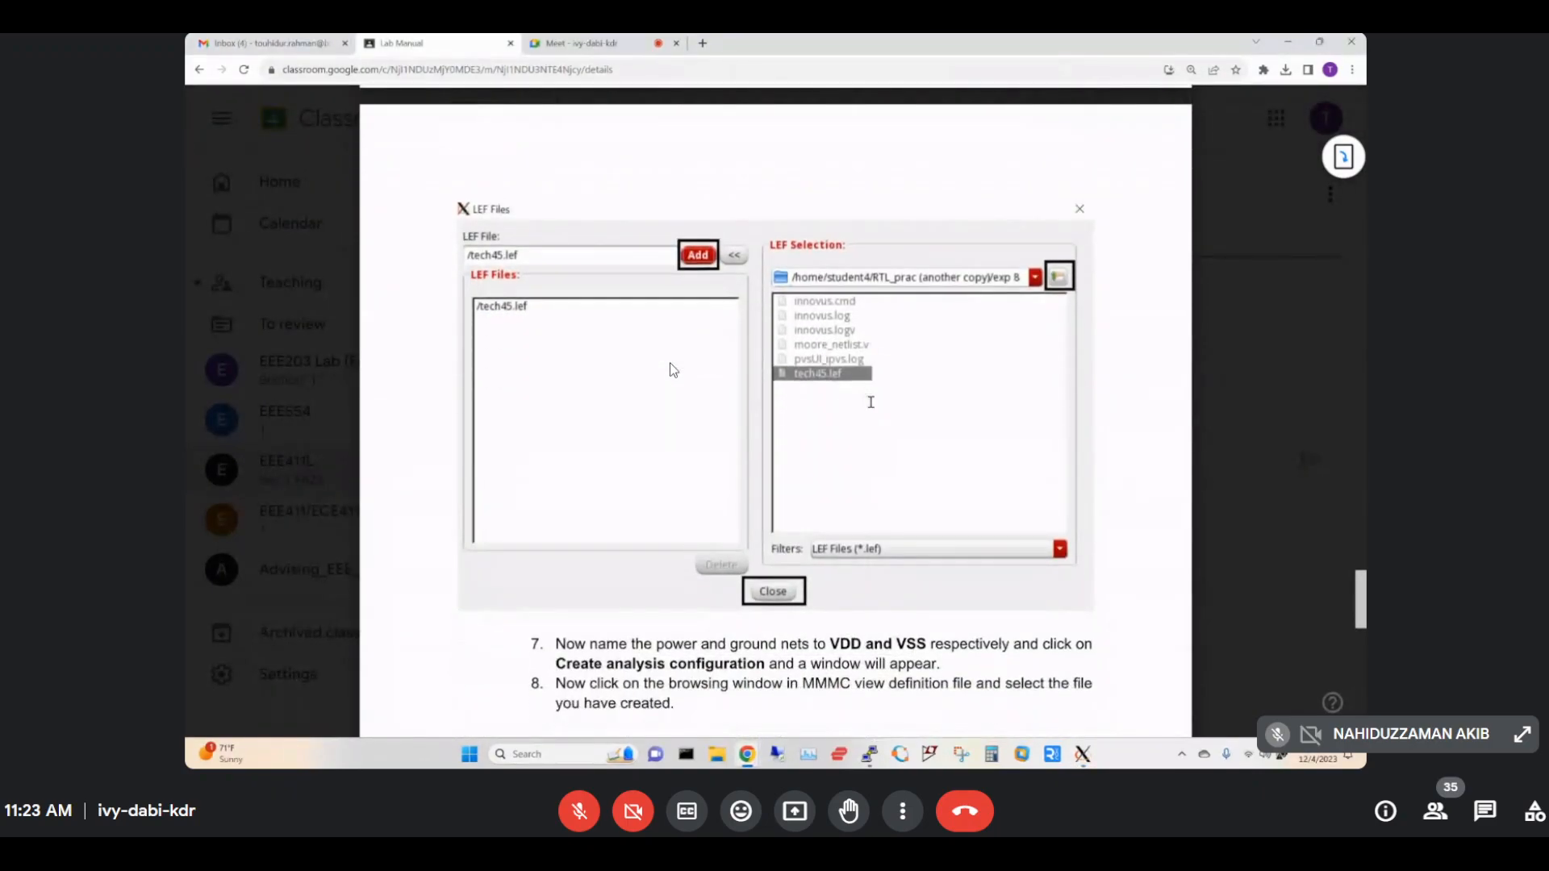
scroll(669, 364, up, 4)
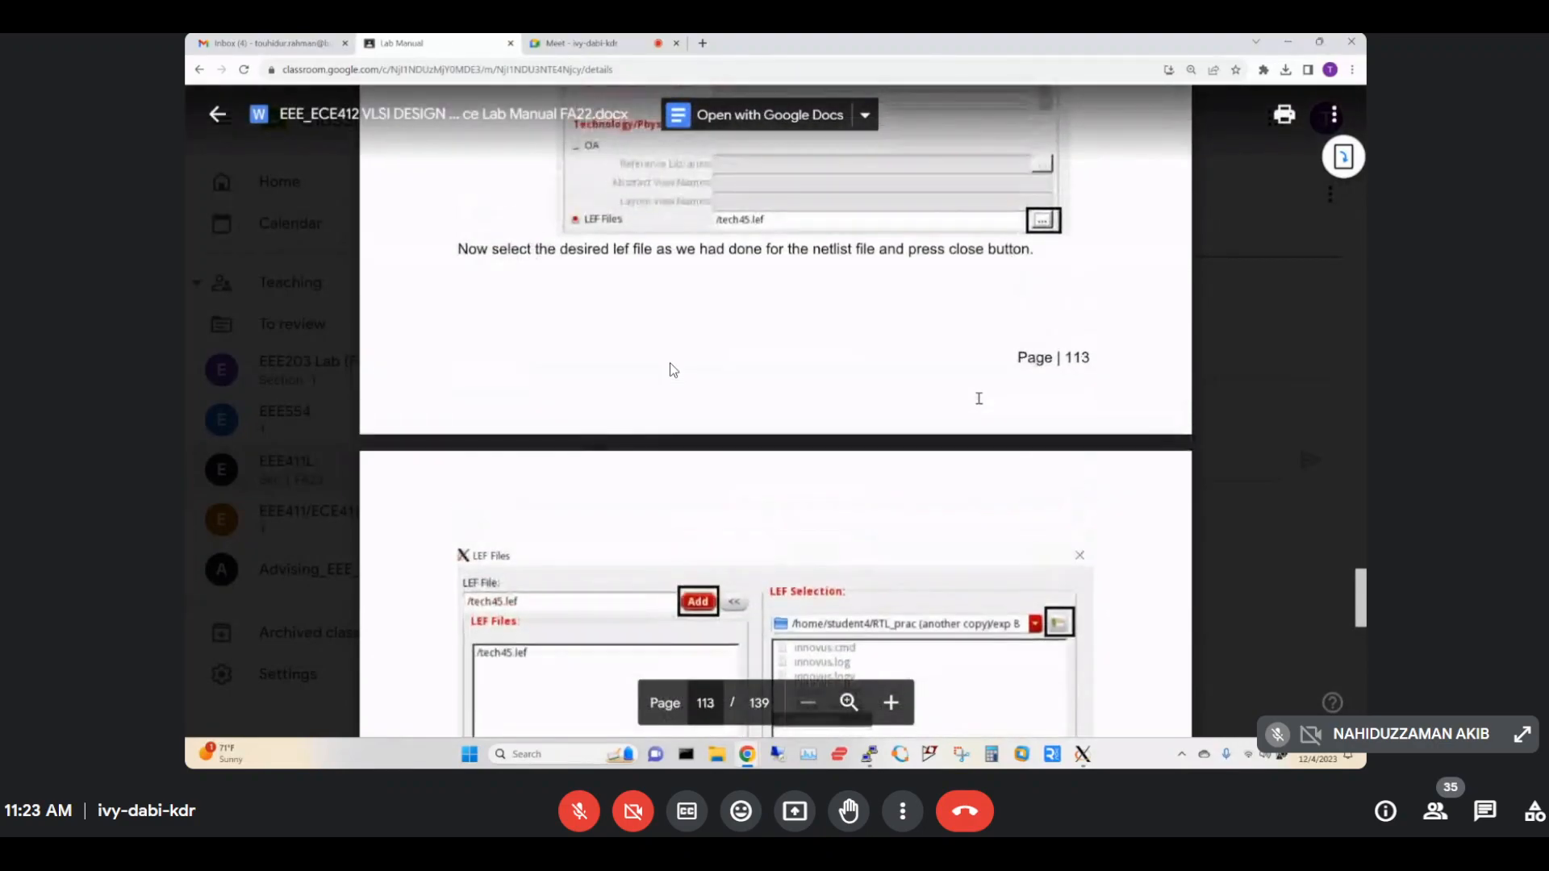
scroll(670, 368, up, 5)
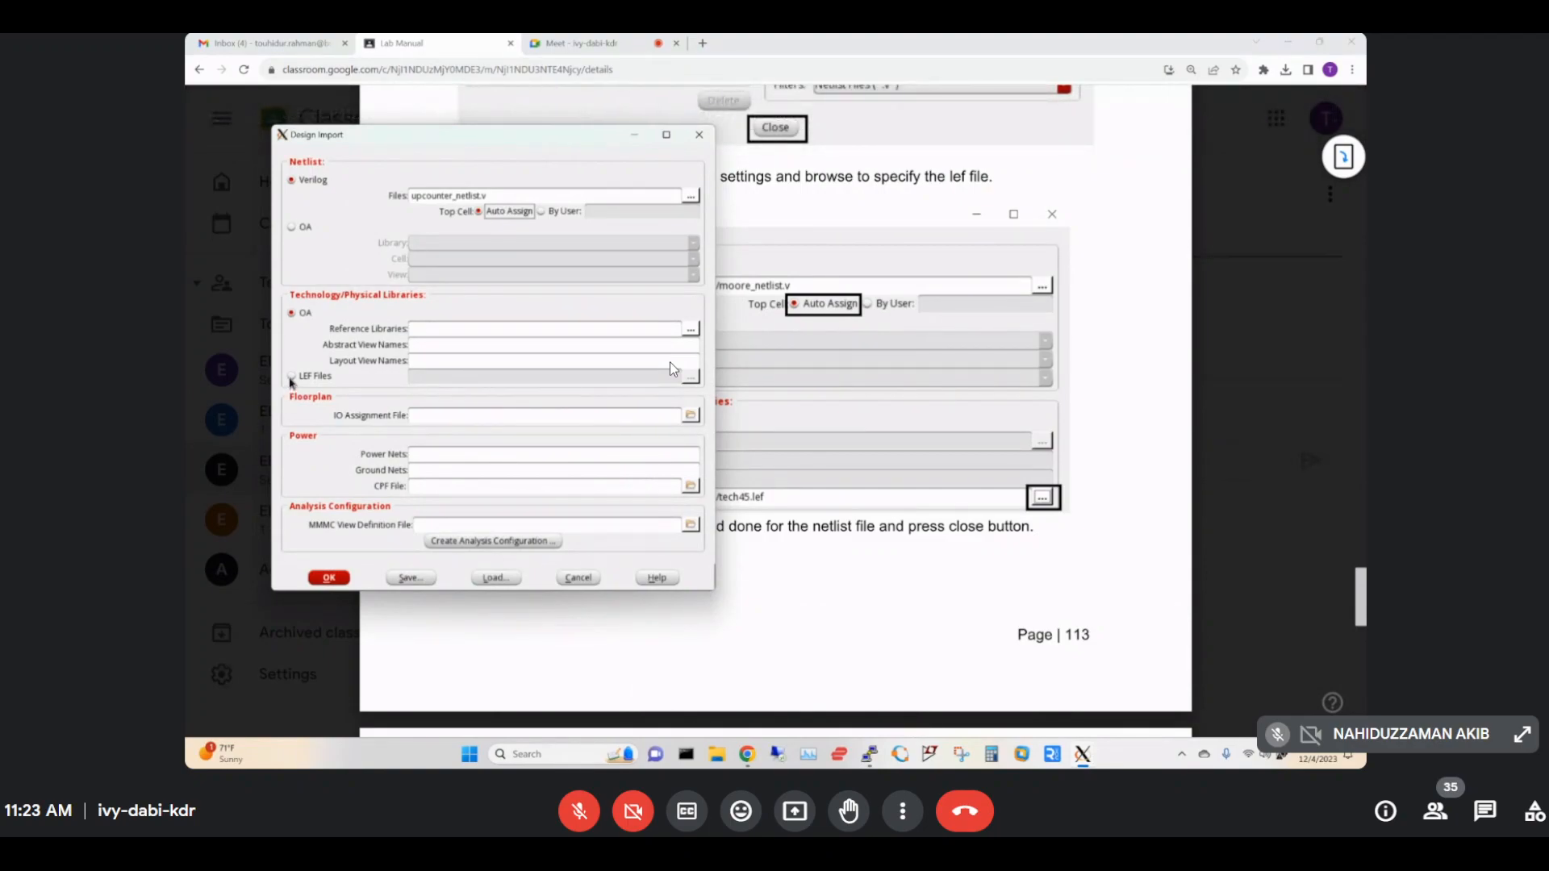
Choose LEF Files as the technology source and add tech45.lef to its list.
click(292, 377)
click(691, 378)
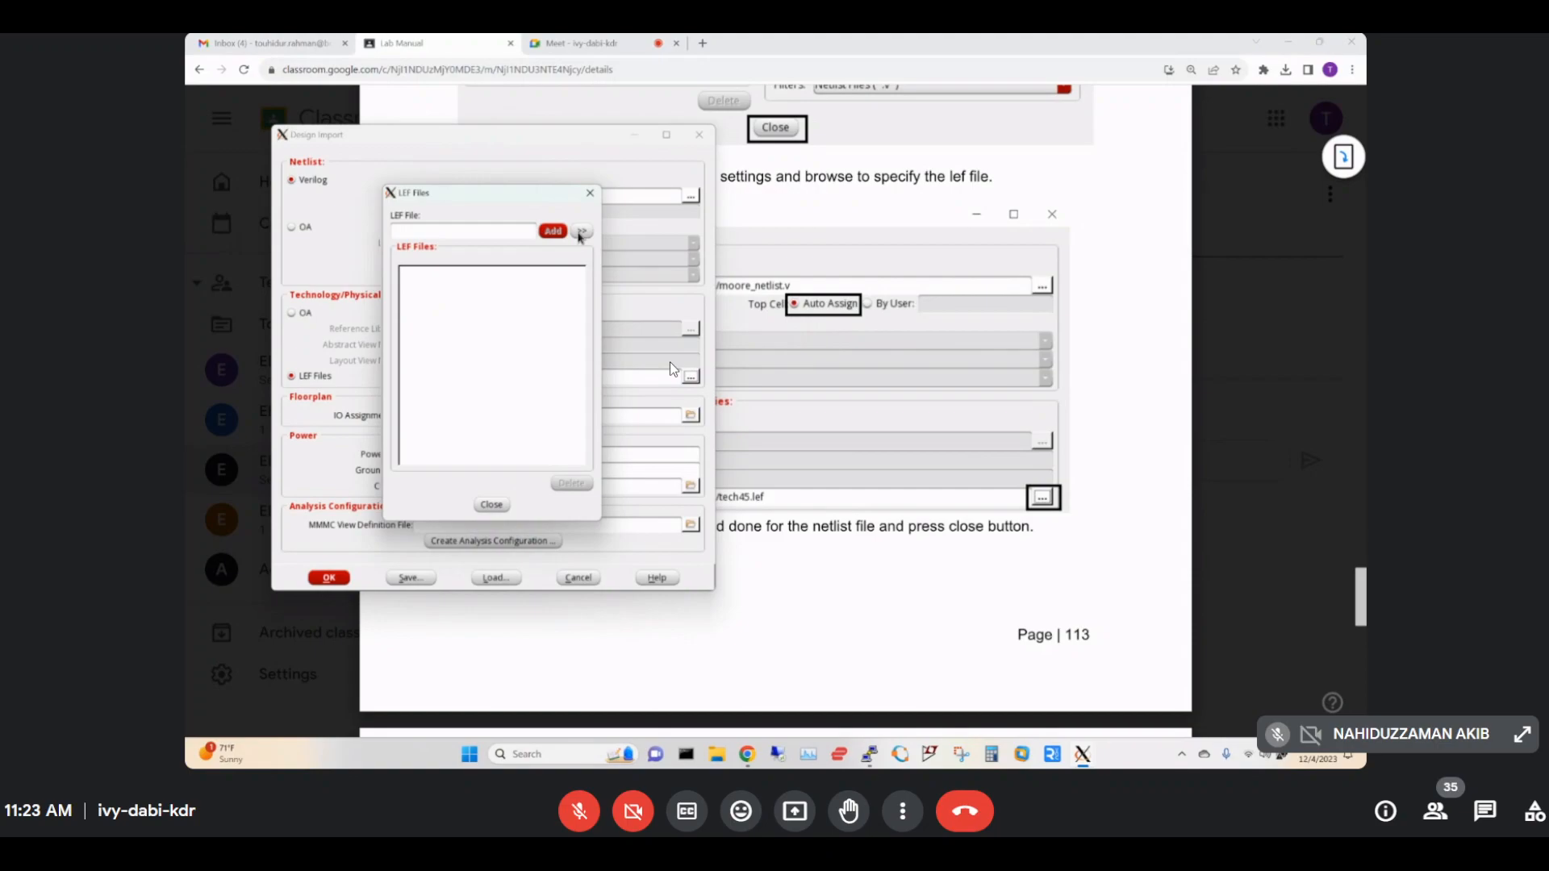
click(581, 231)
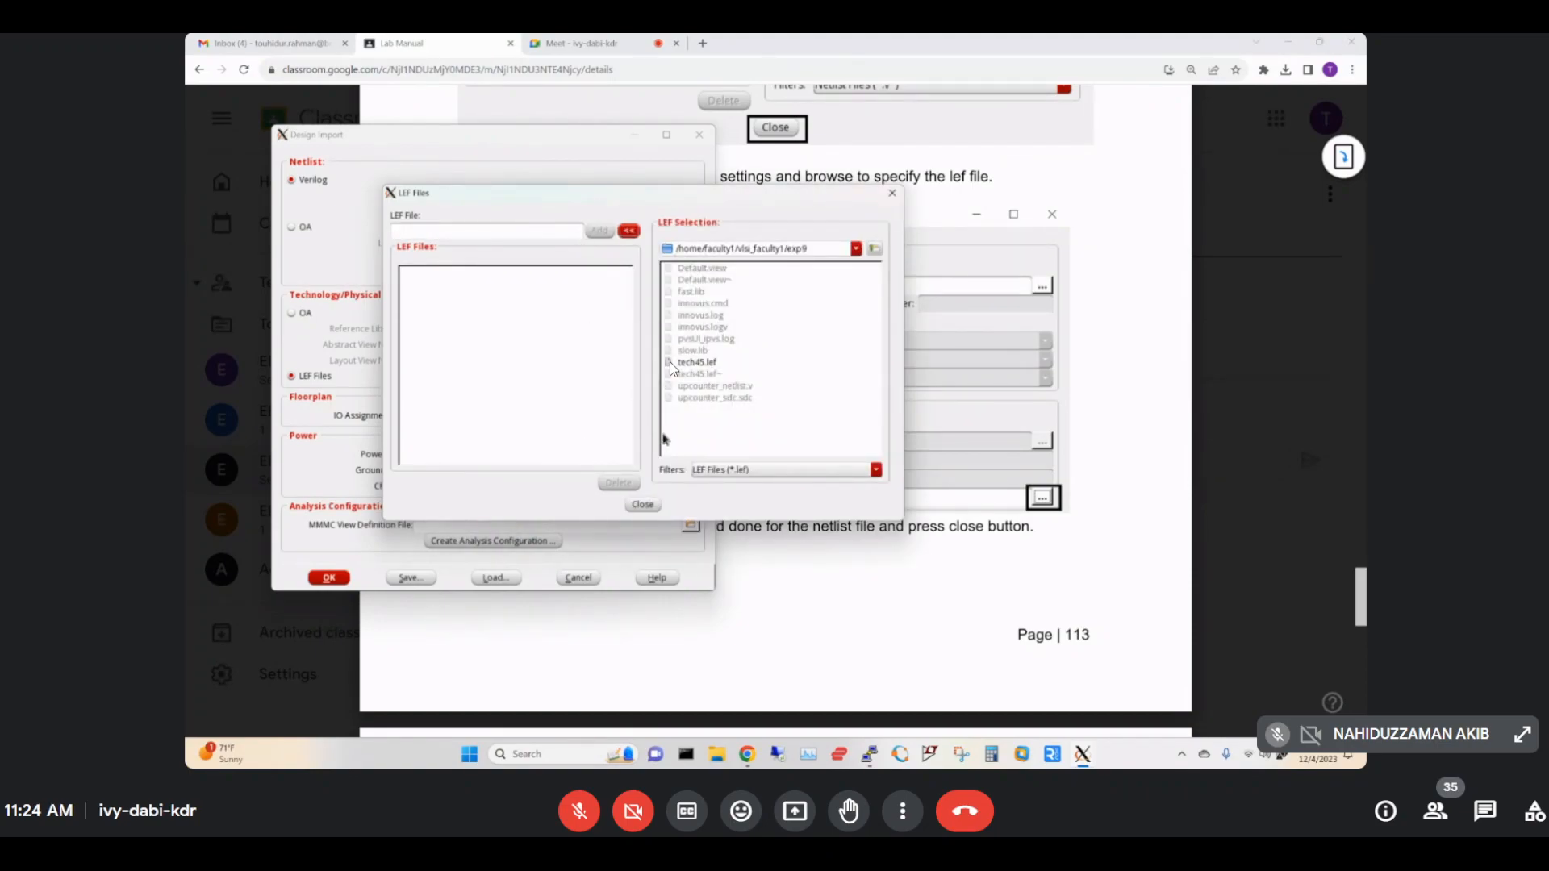
click(710, 363)
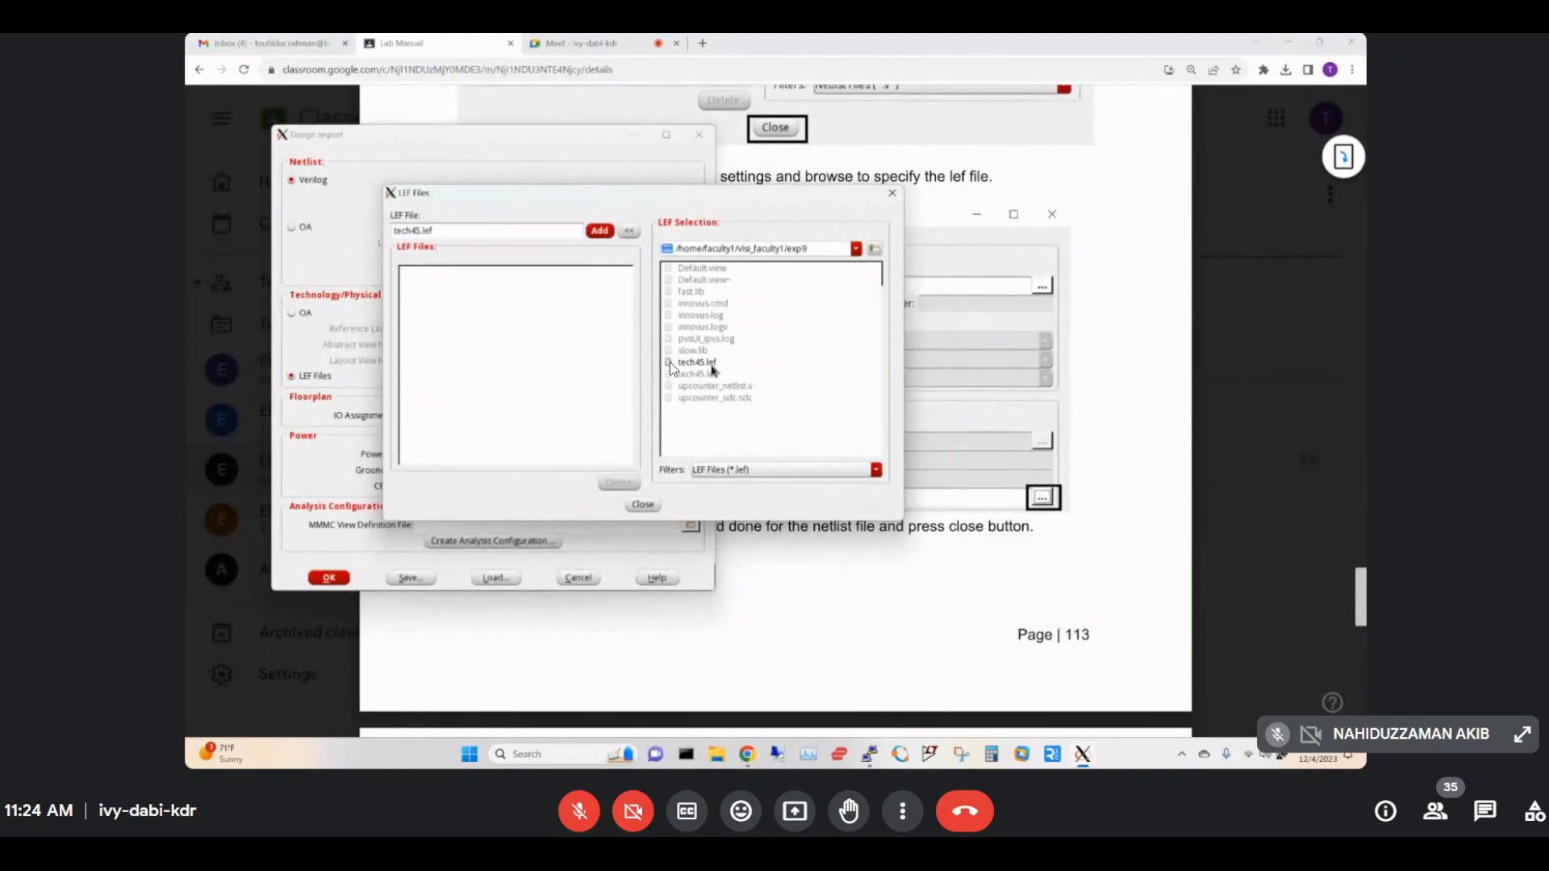
click(601, 231)
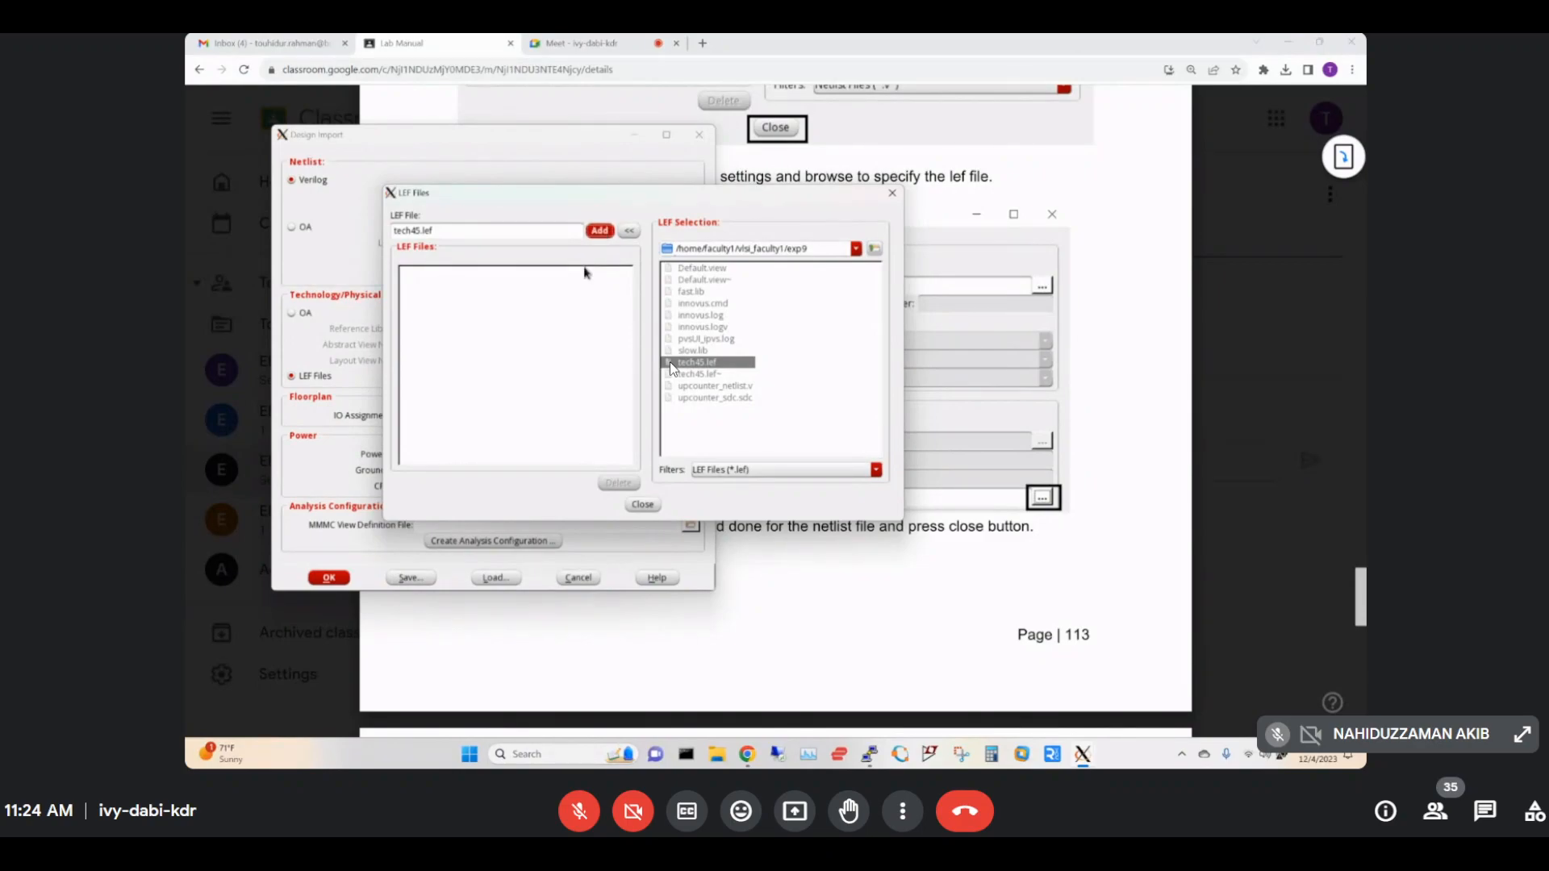
click(643, 505)
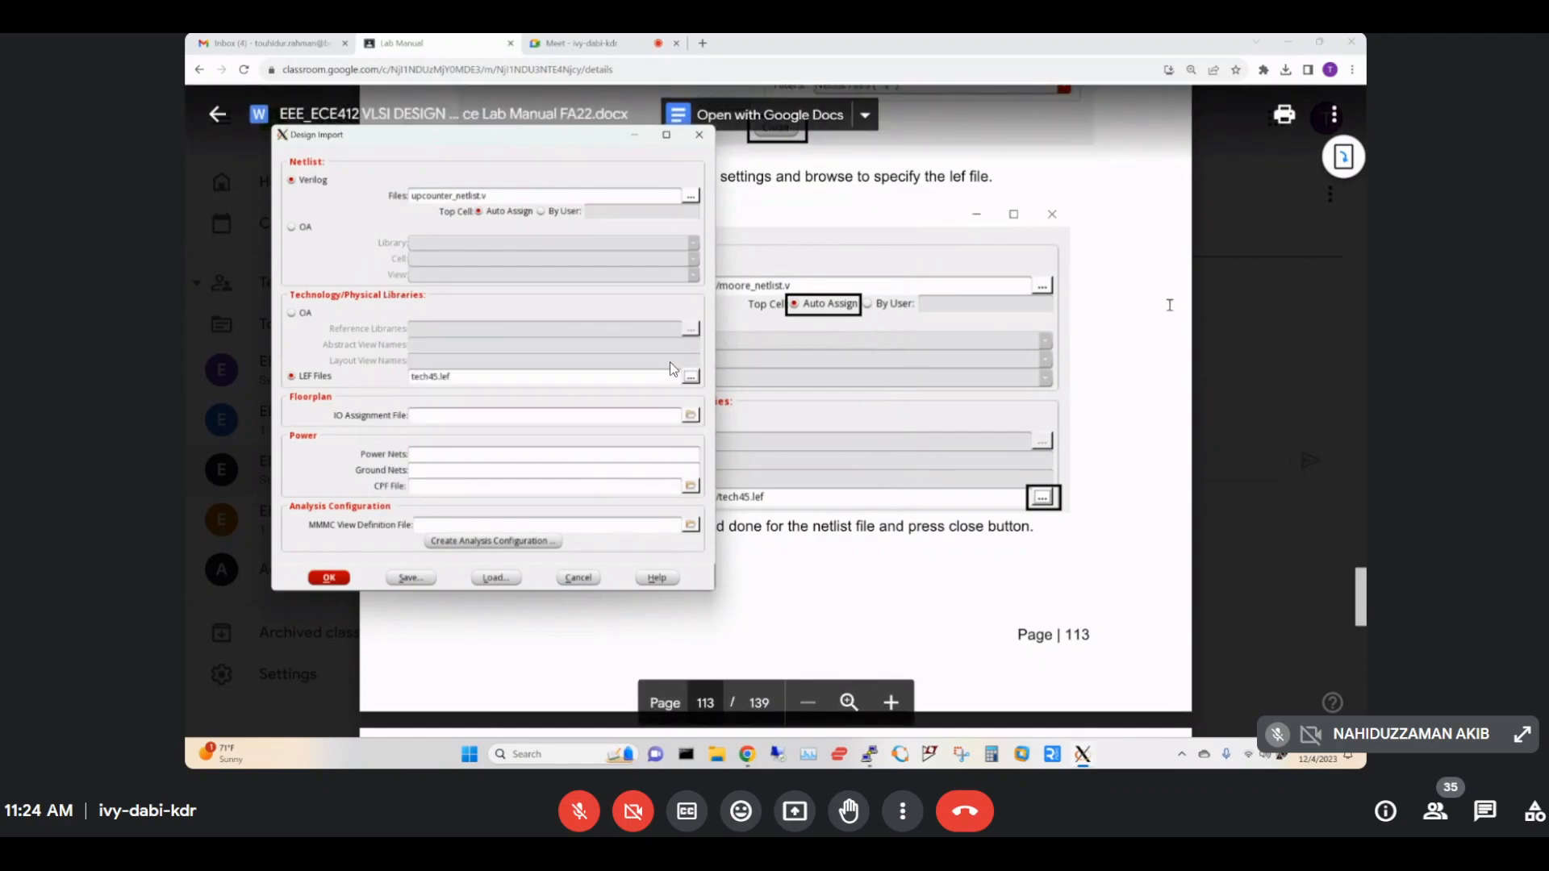
Check the lab manual's next step and return to the Design Import dialog.
key(alt+Tab)
scroll(669, 368, down, 6)
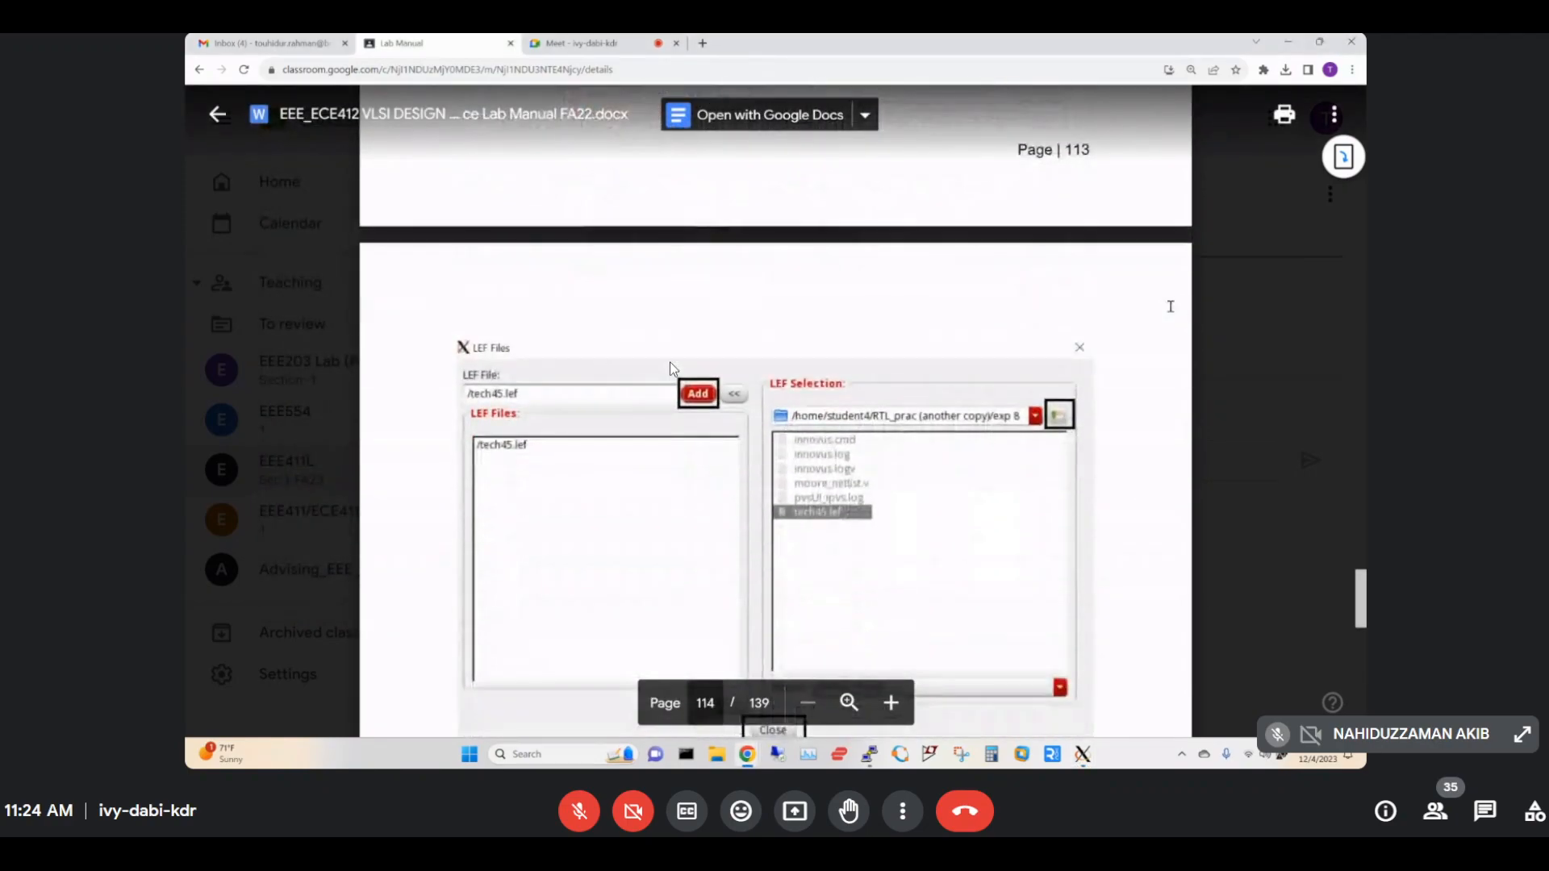
scroll(670, 368, down, 10)
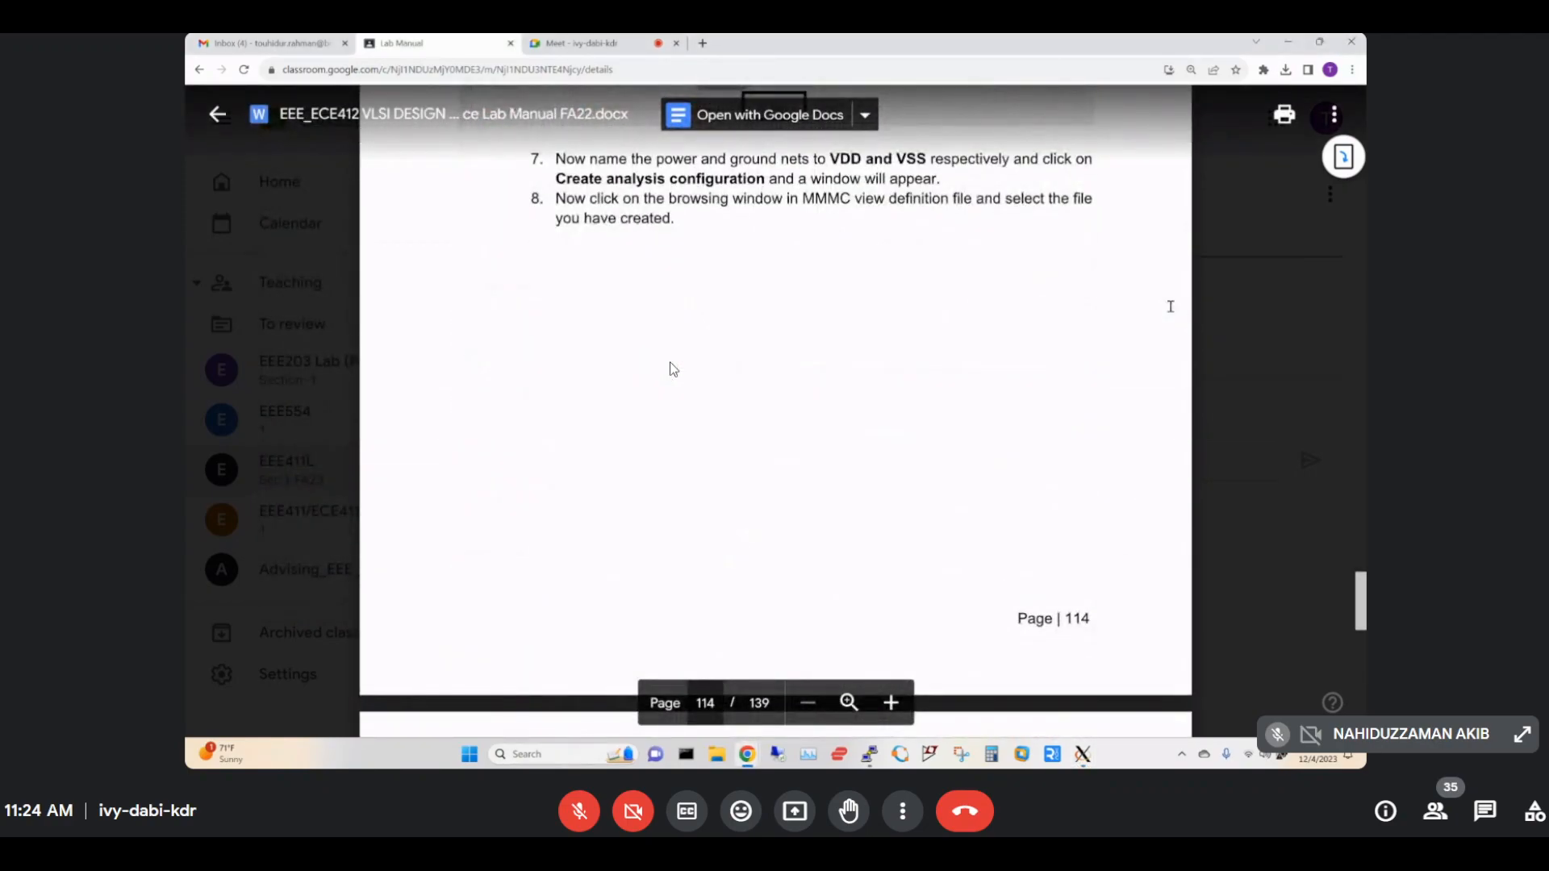
scroll(674, 369, up, 4)
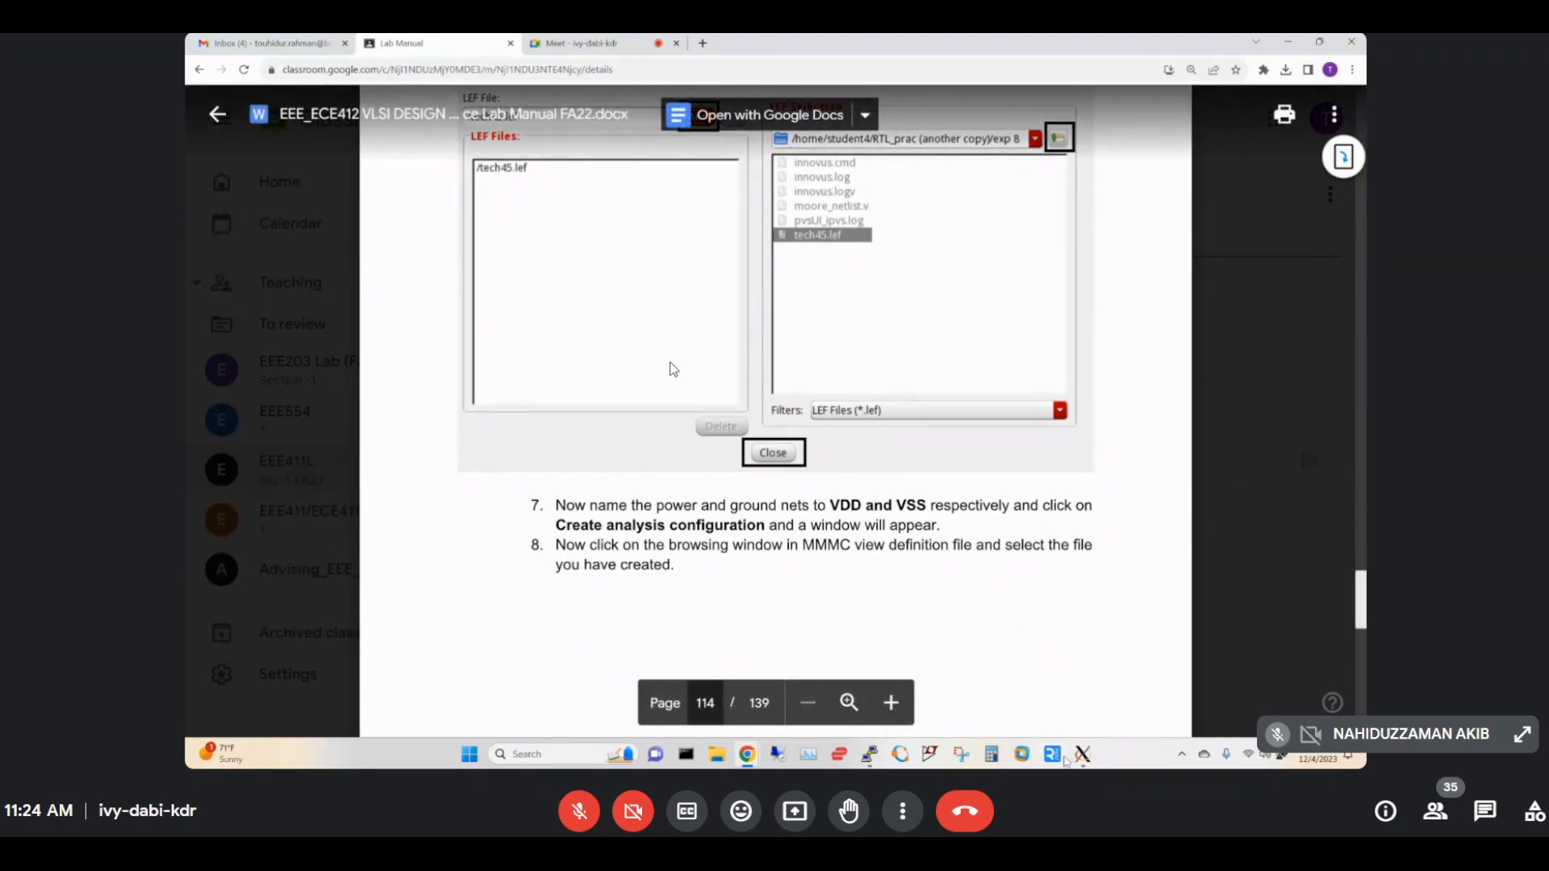
mouse_move(1081, 754)
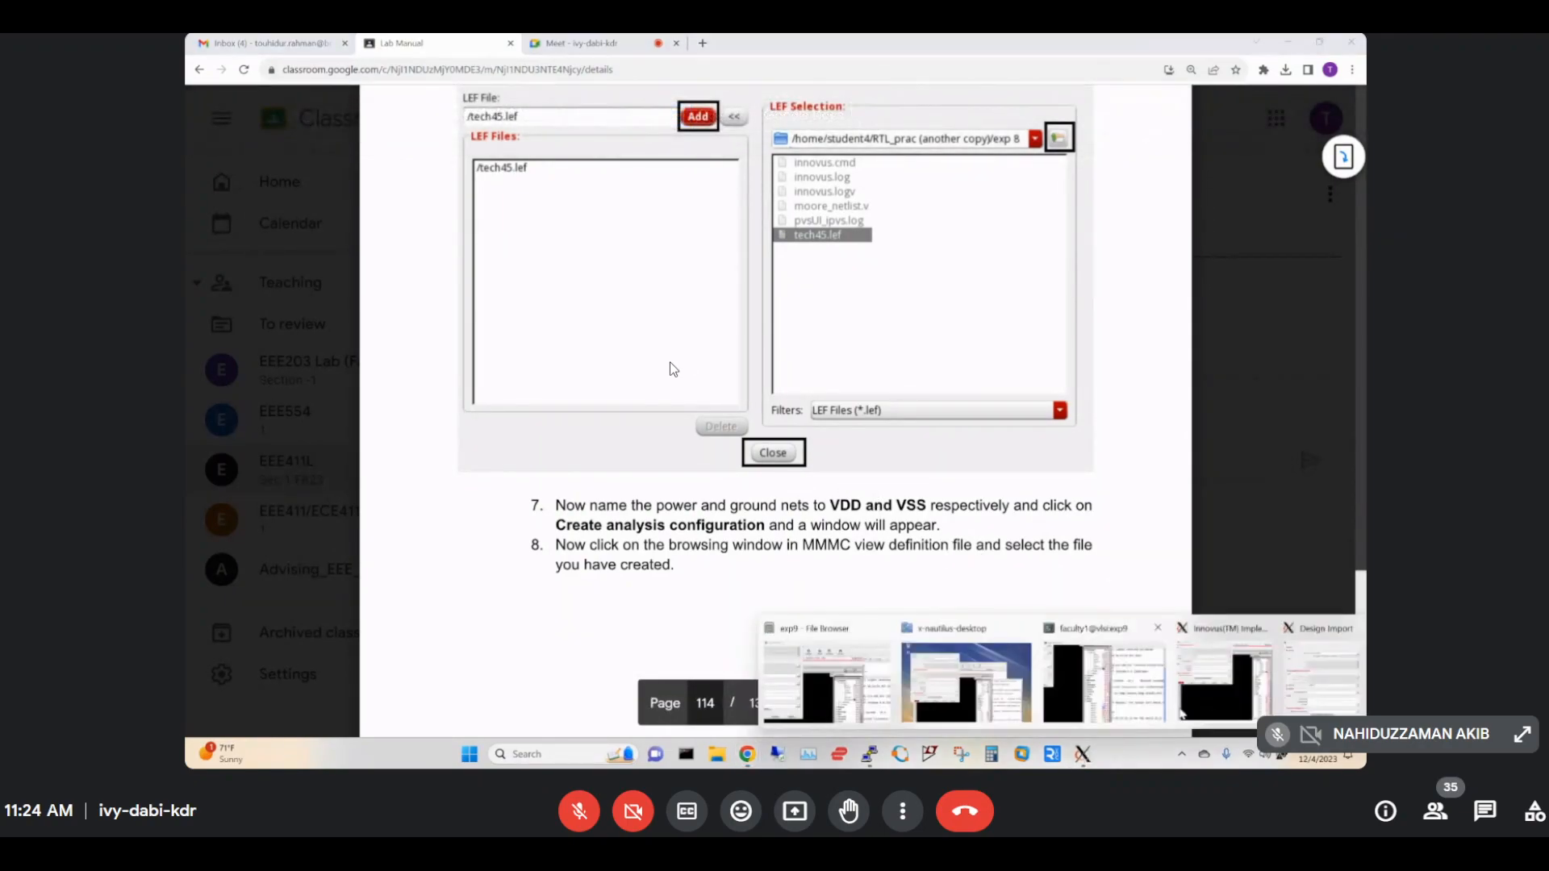
click(1318, 684)
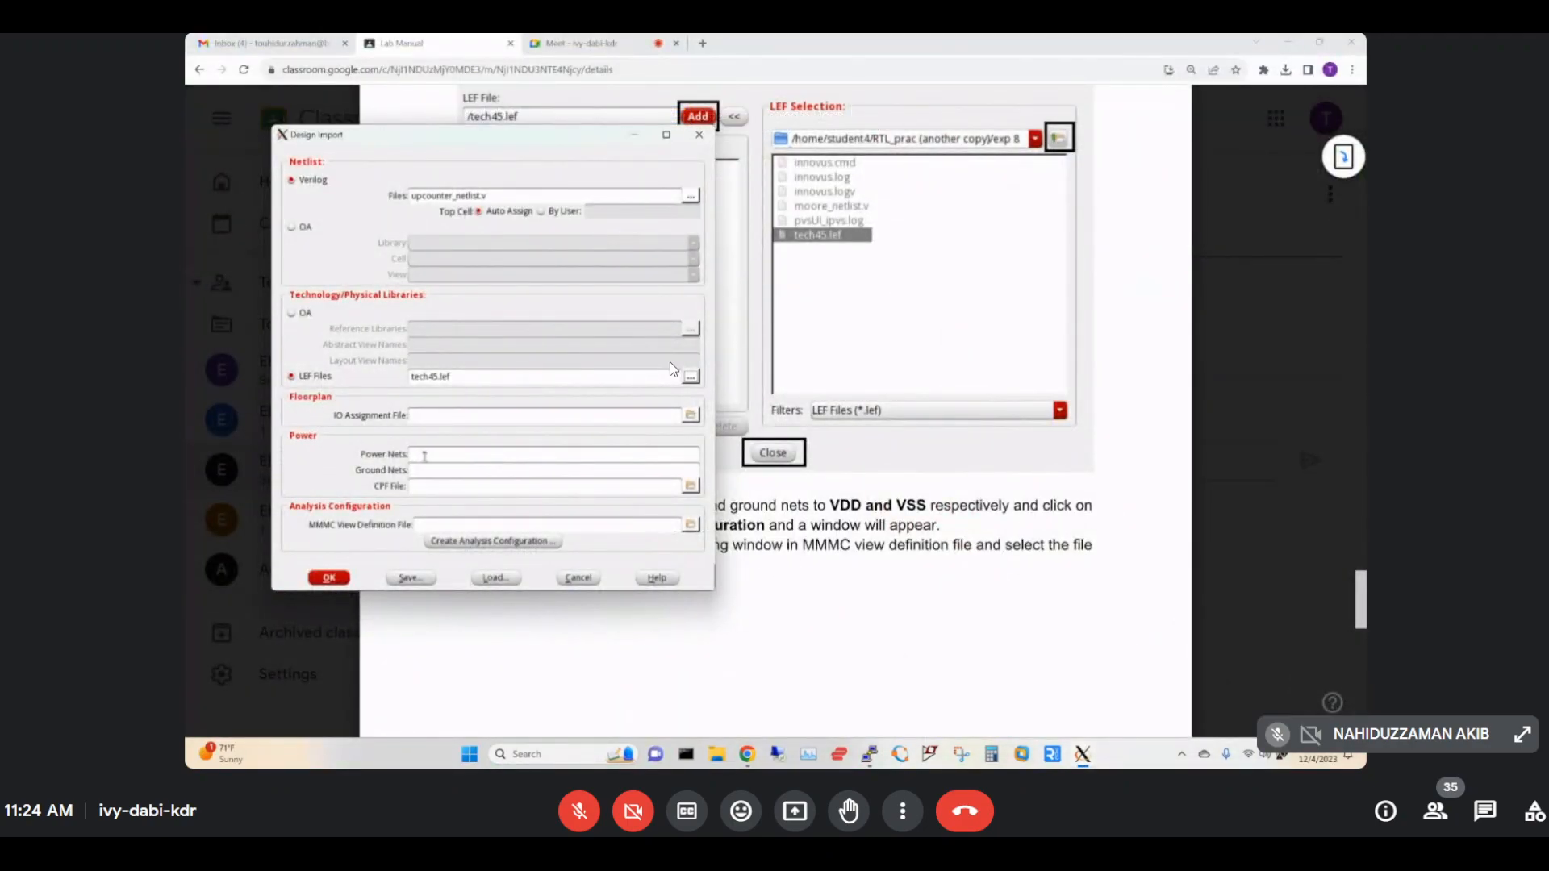
Enter VDD as the power net and VSS as the ground net, then scroll the manual ahead.
click(427, 455)
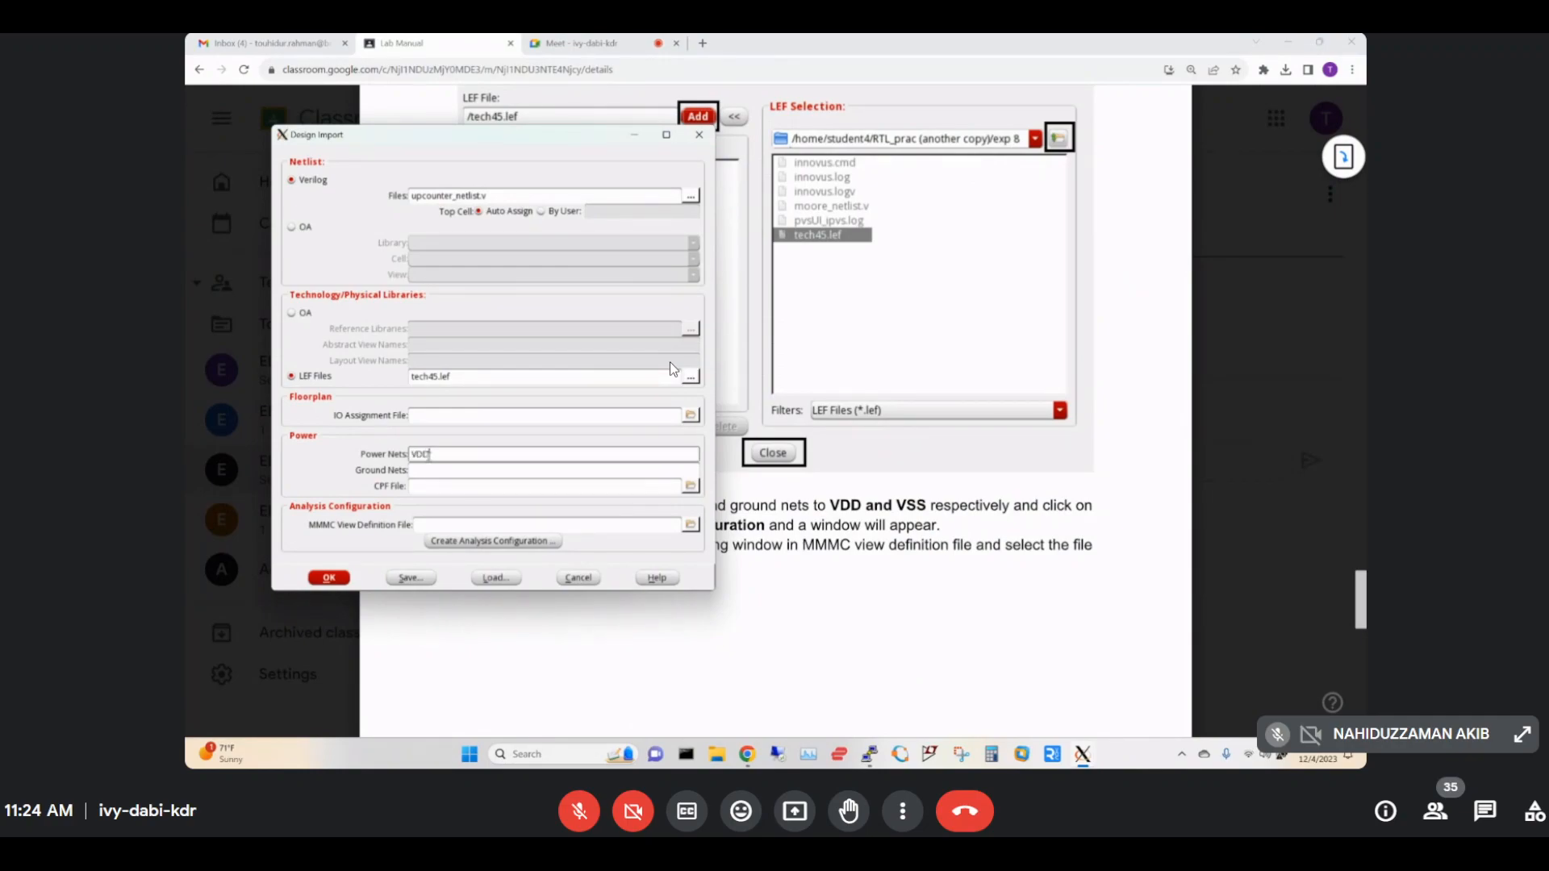
click(445, 471)
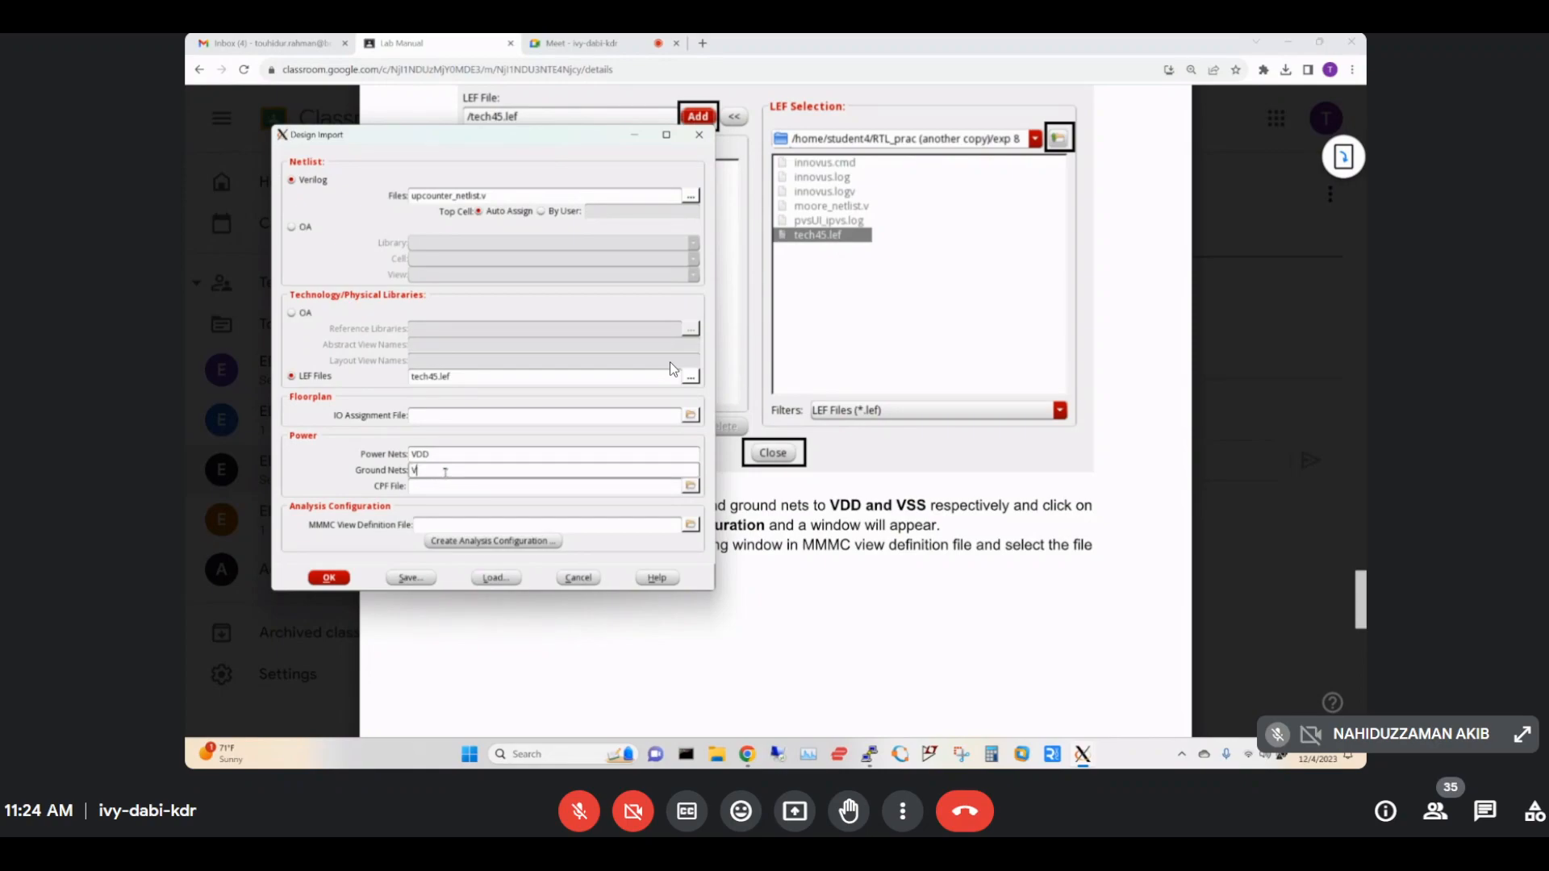
click(940, 511)
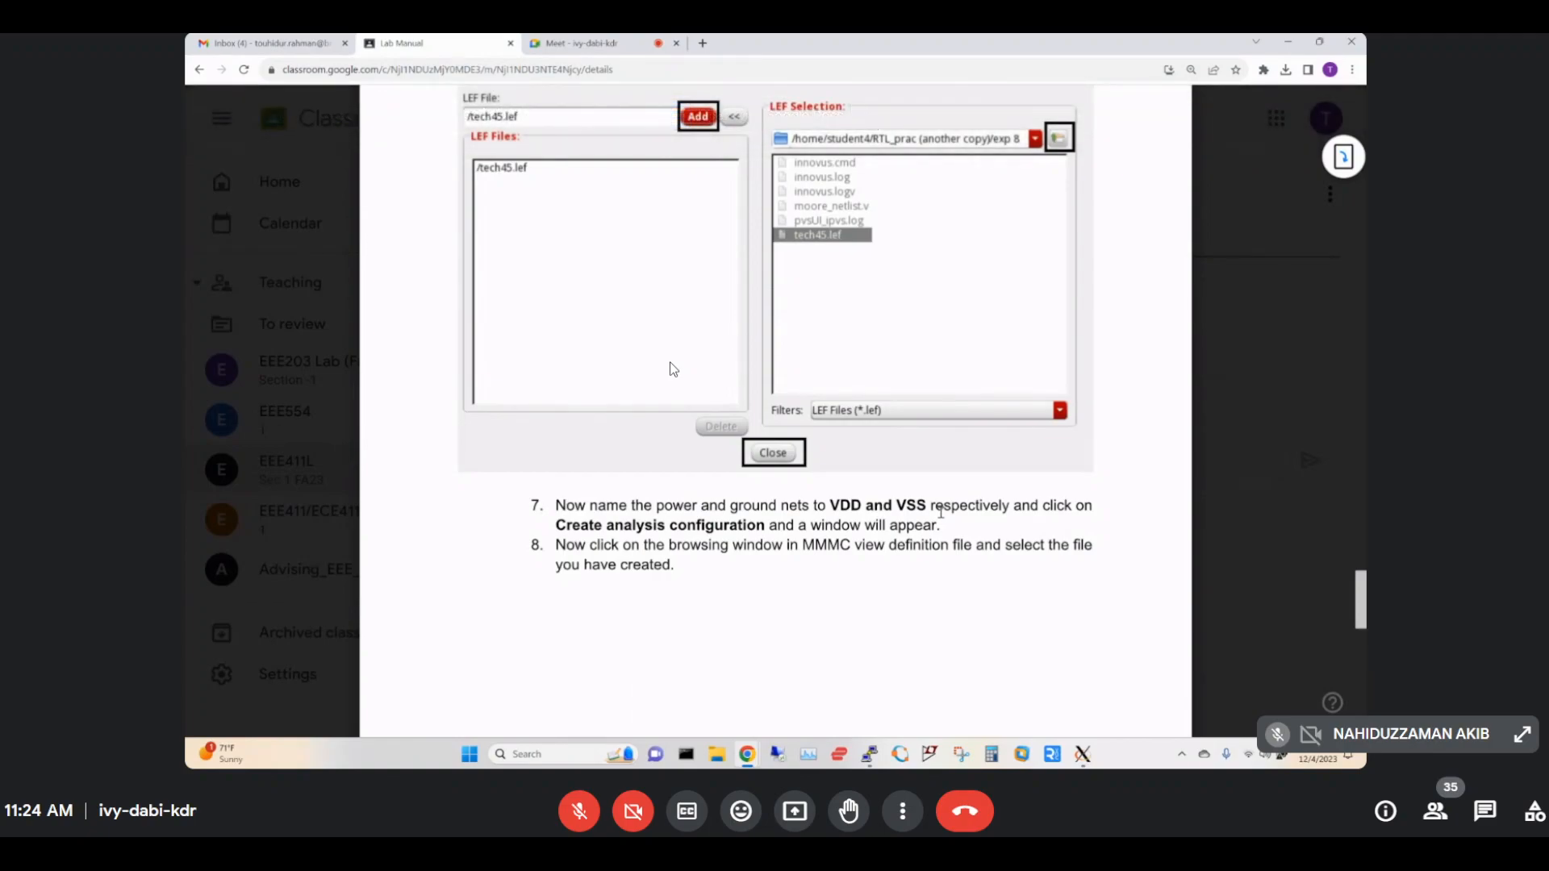
scroll(940, 511, down, 10)
scroll(940, 512, down, 10)
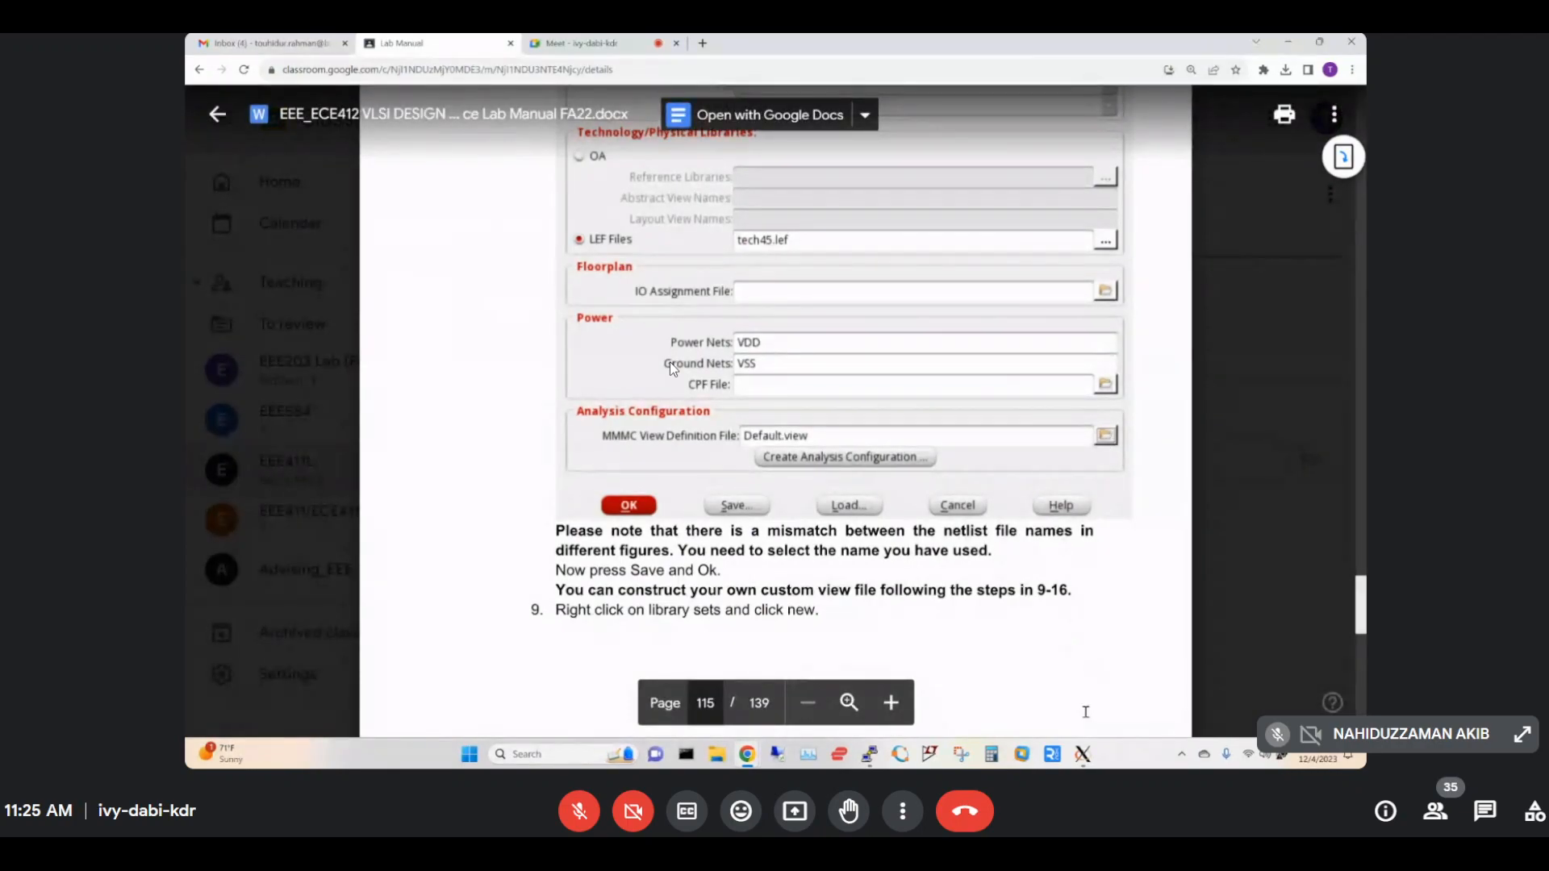
Load Default.view as the MMMC View Definition File, then go back to the lab manual.
mouse_move(1079, 757)
click(1323, 677)
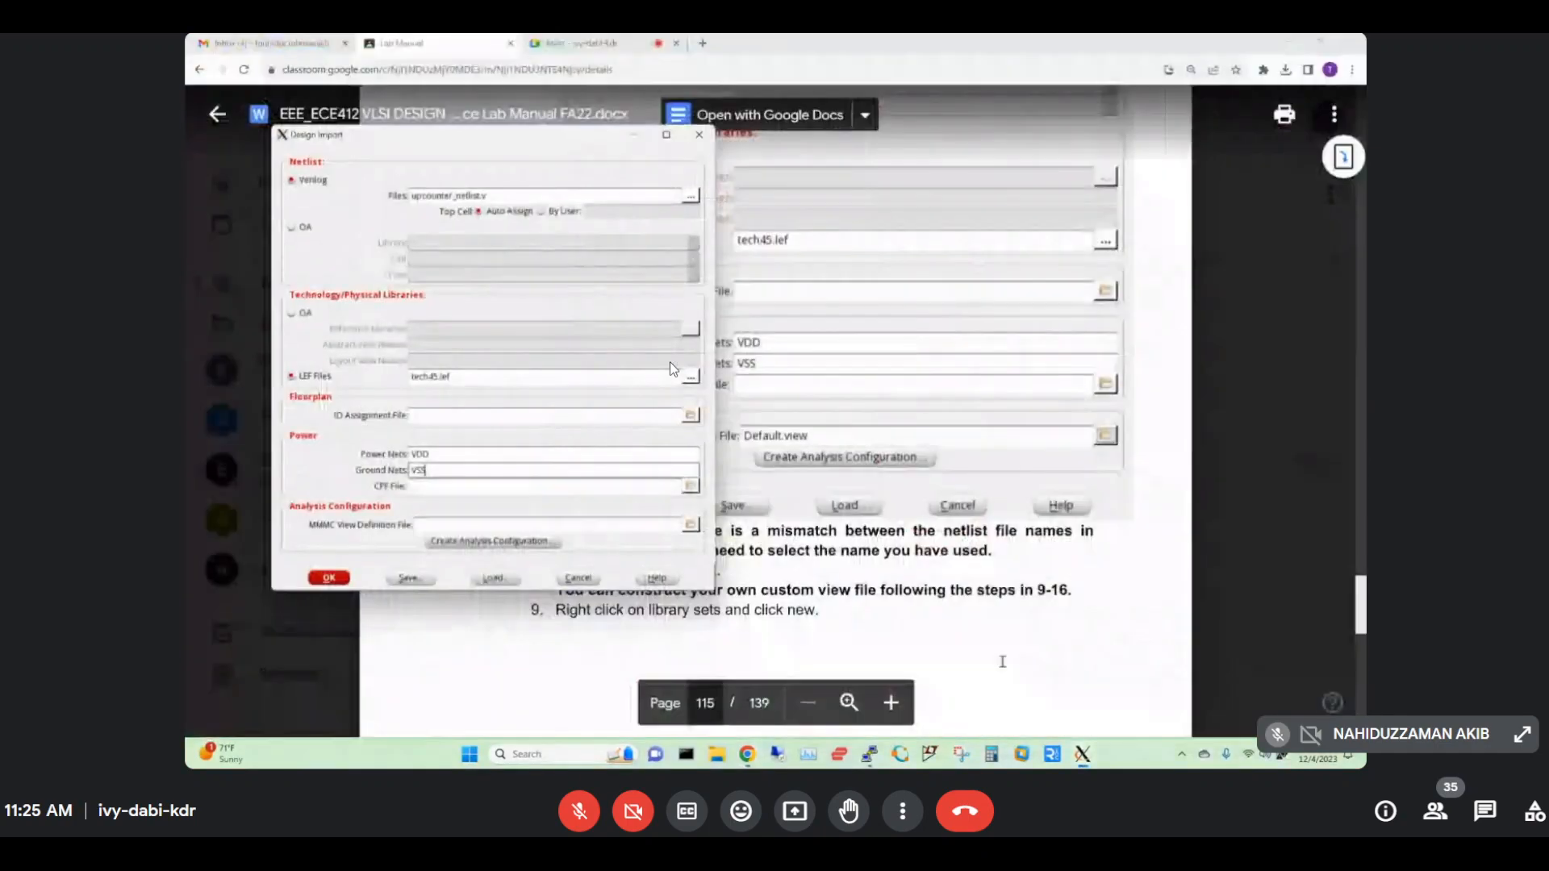
click(689, 526)
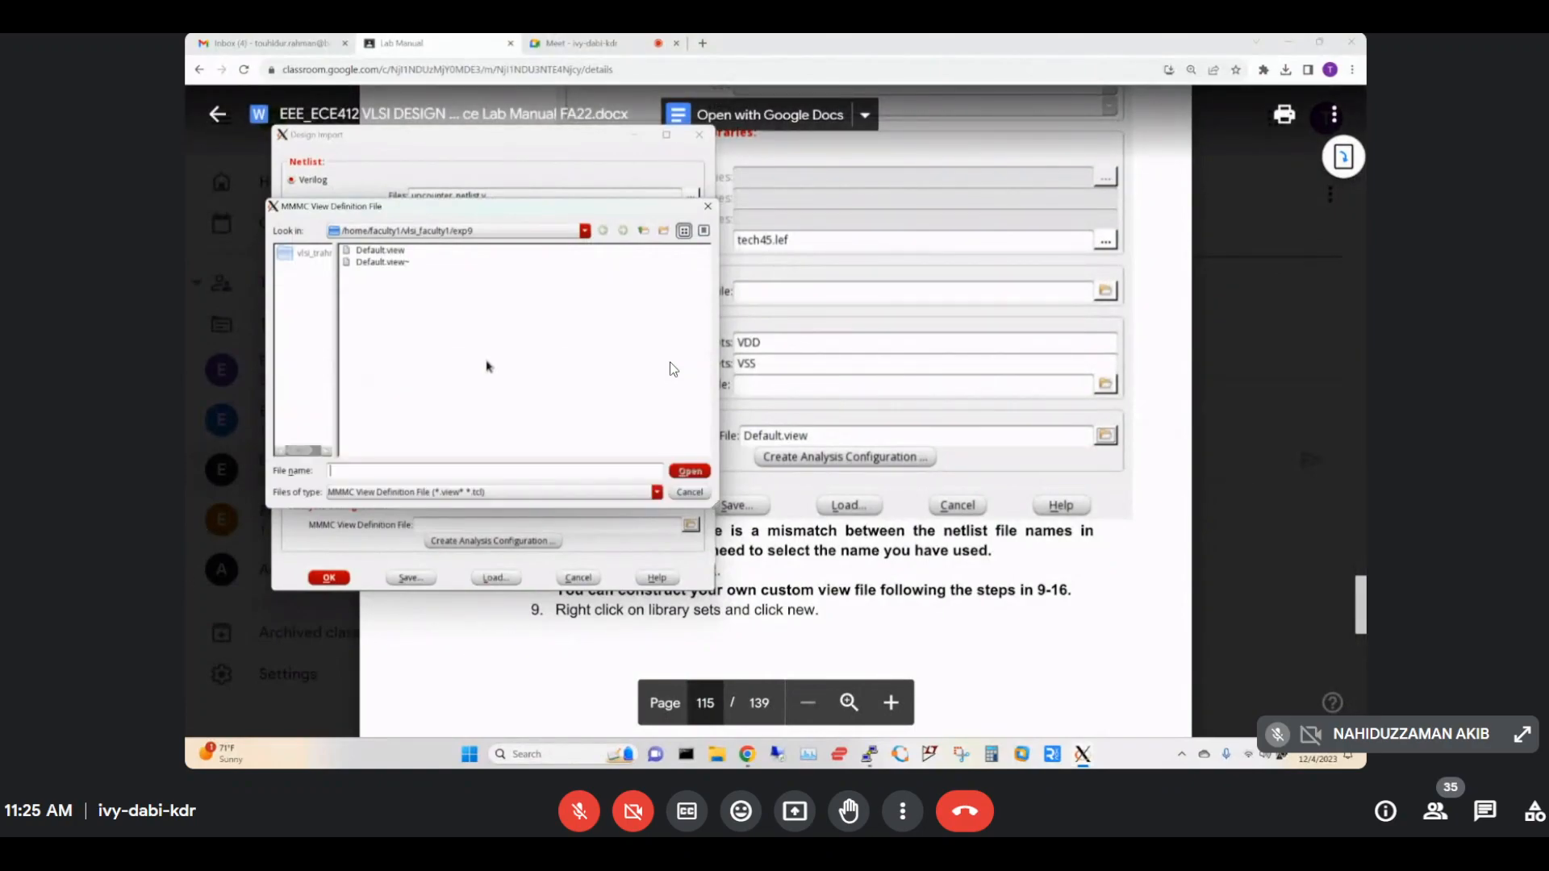
click(398, 252)
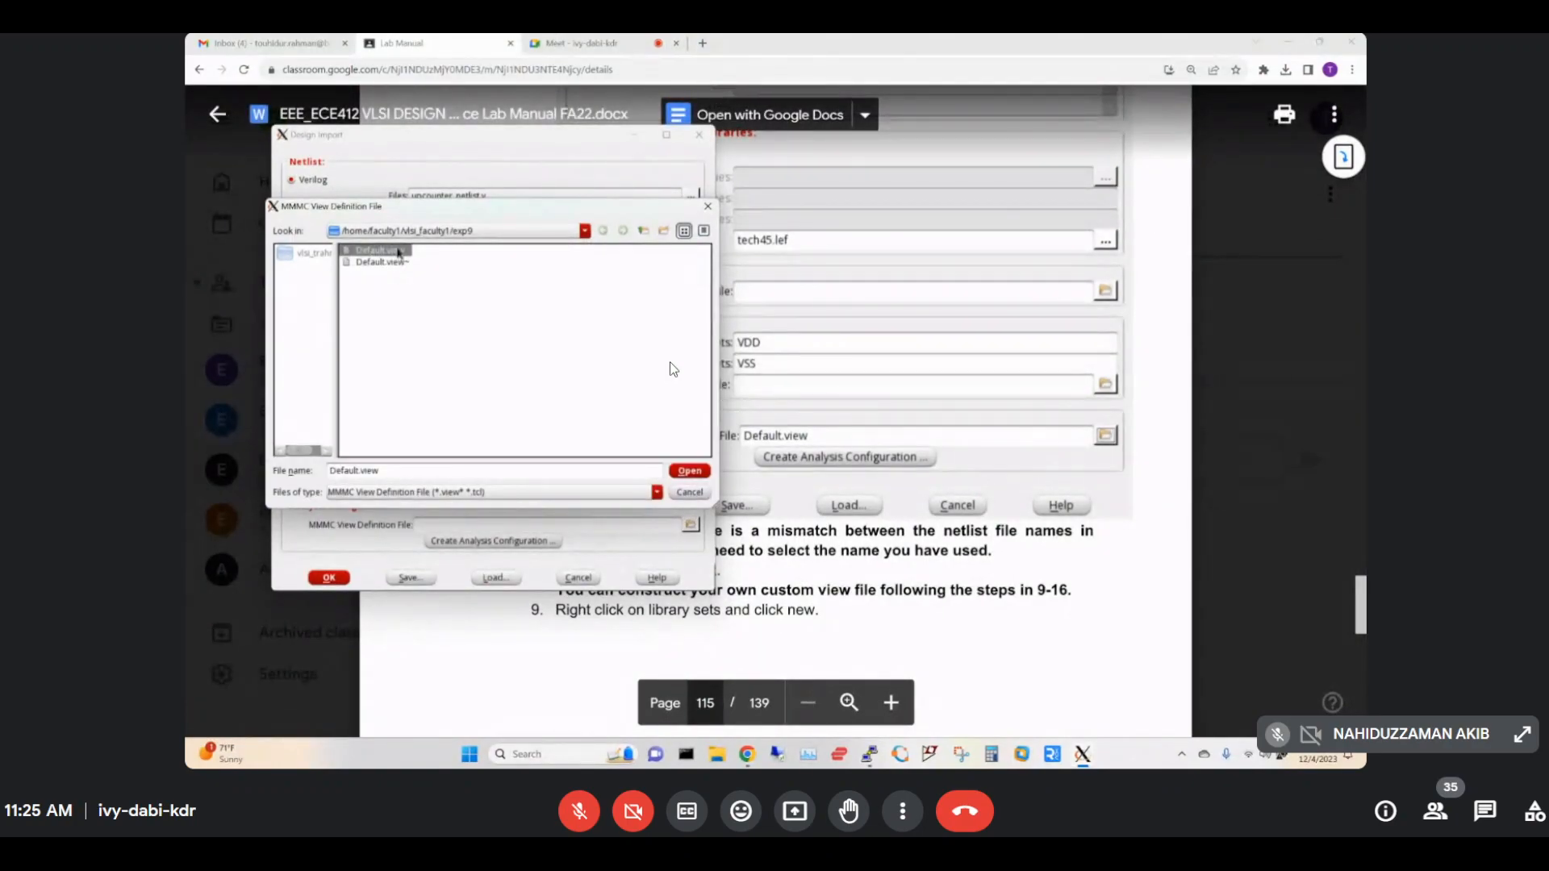
click(687, 471)
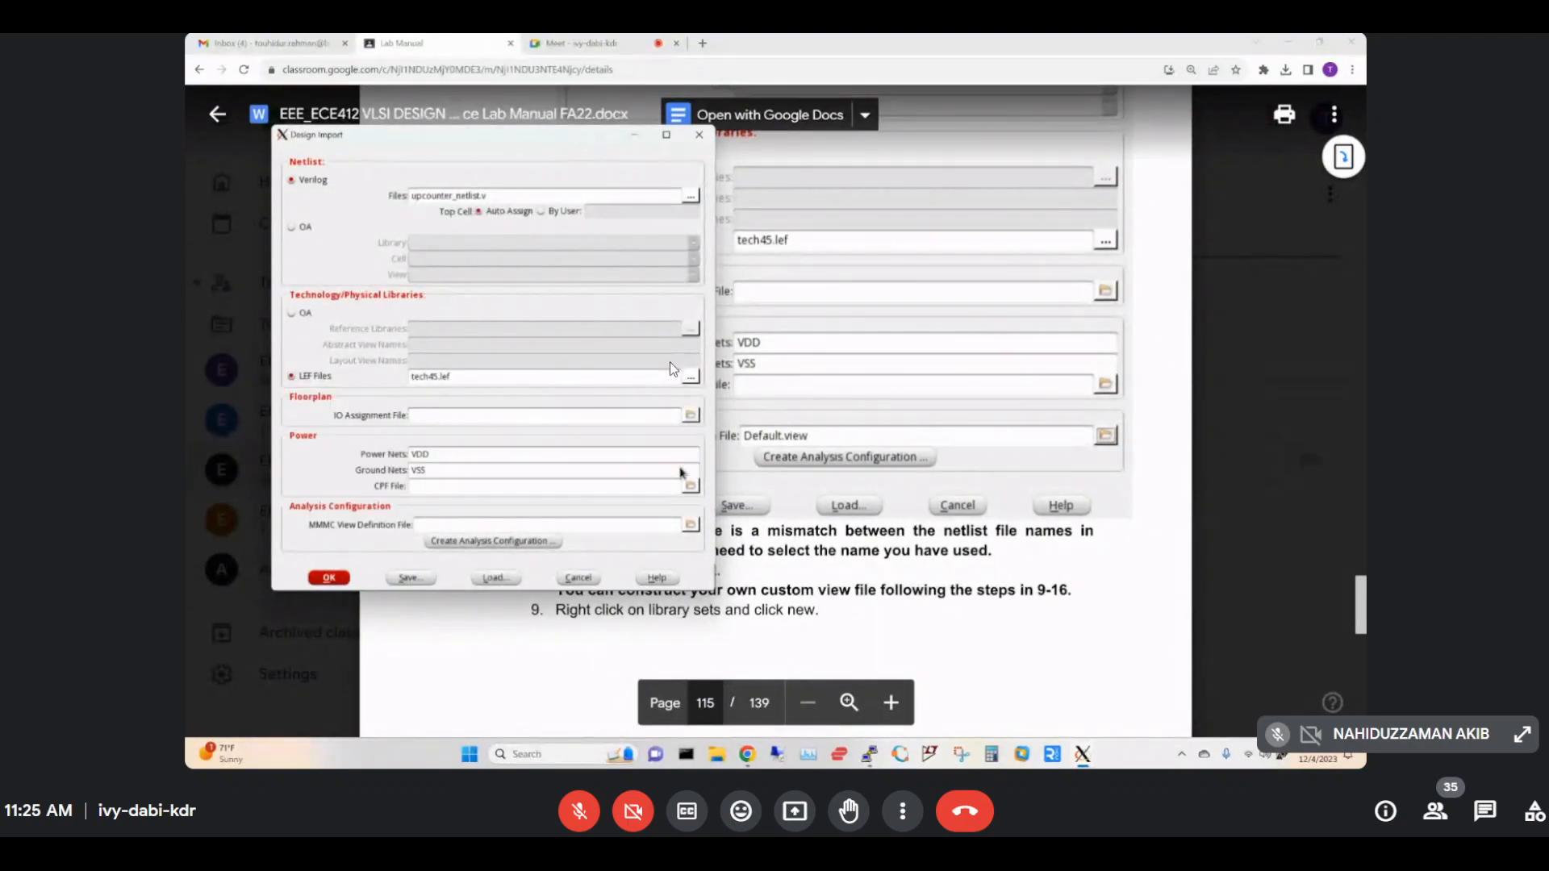
click(1066, 582)
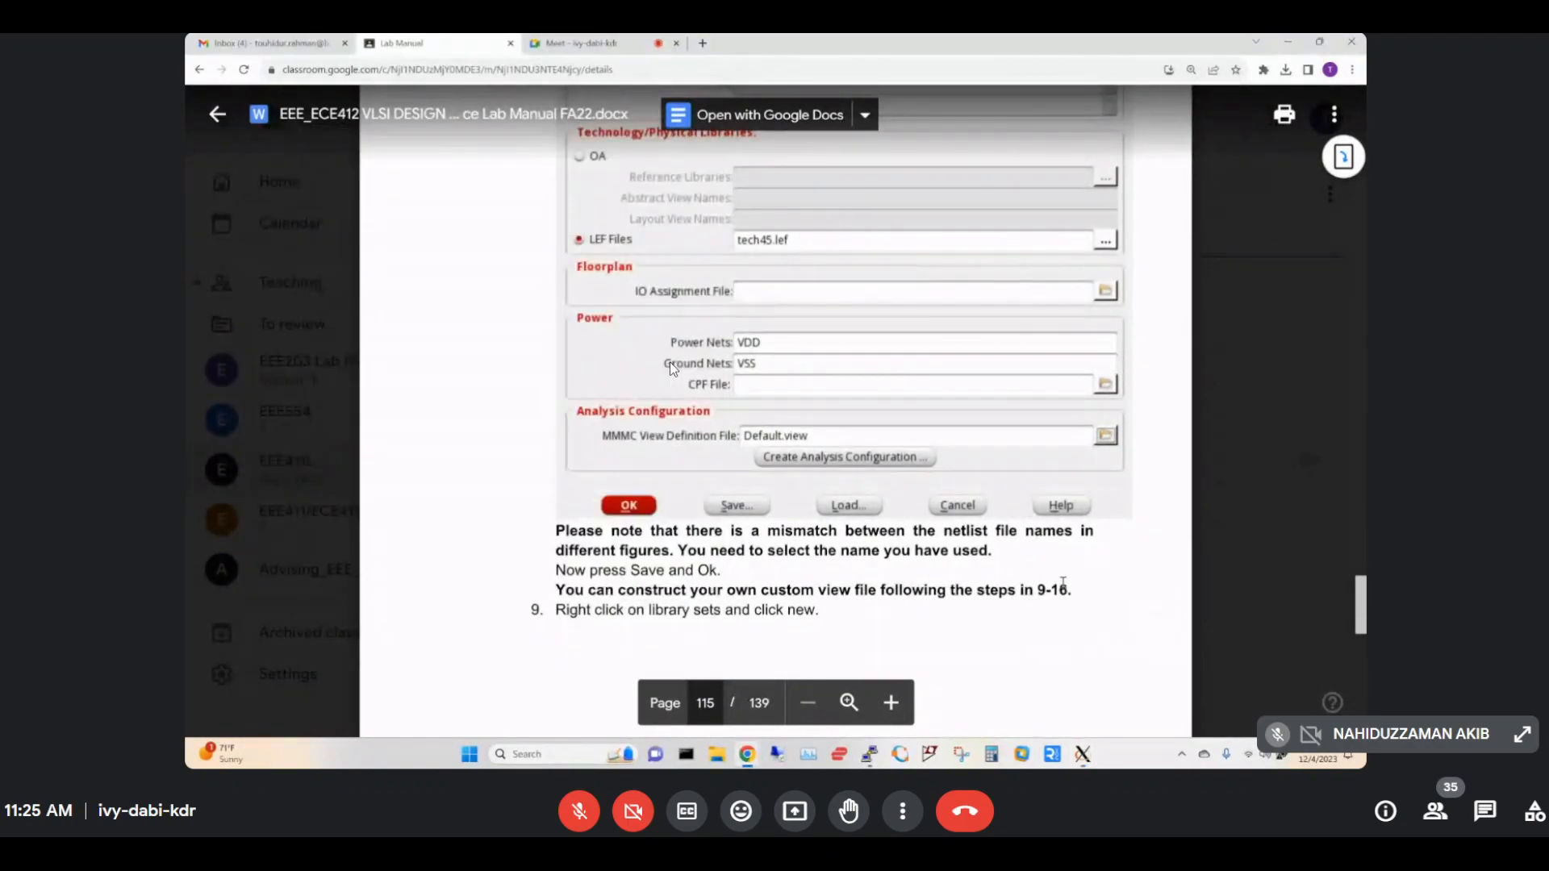
Scroll the lab manual to page 115's 'Now press Save and Ok' instruction.
scroll(701, 542, down, 2)
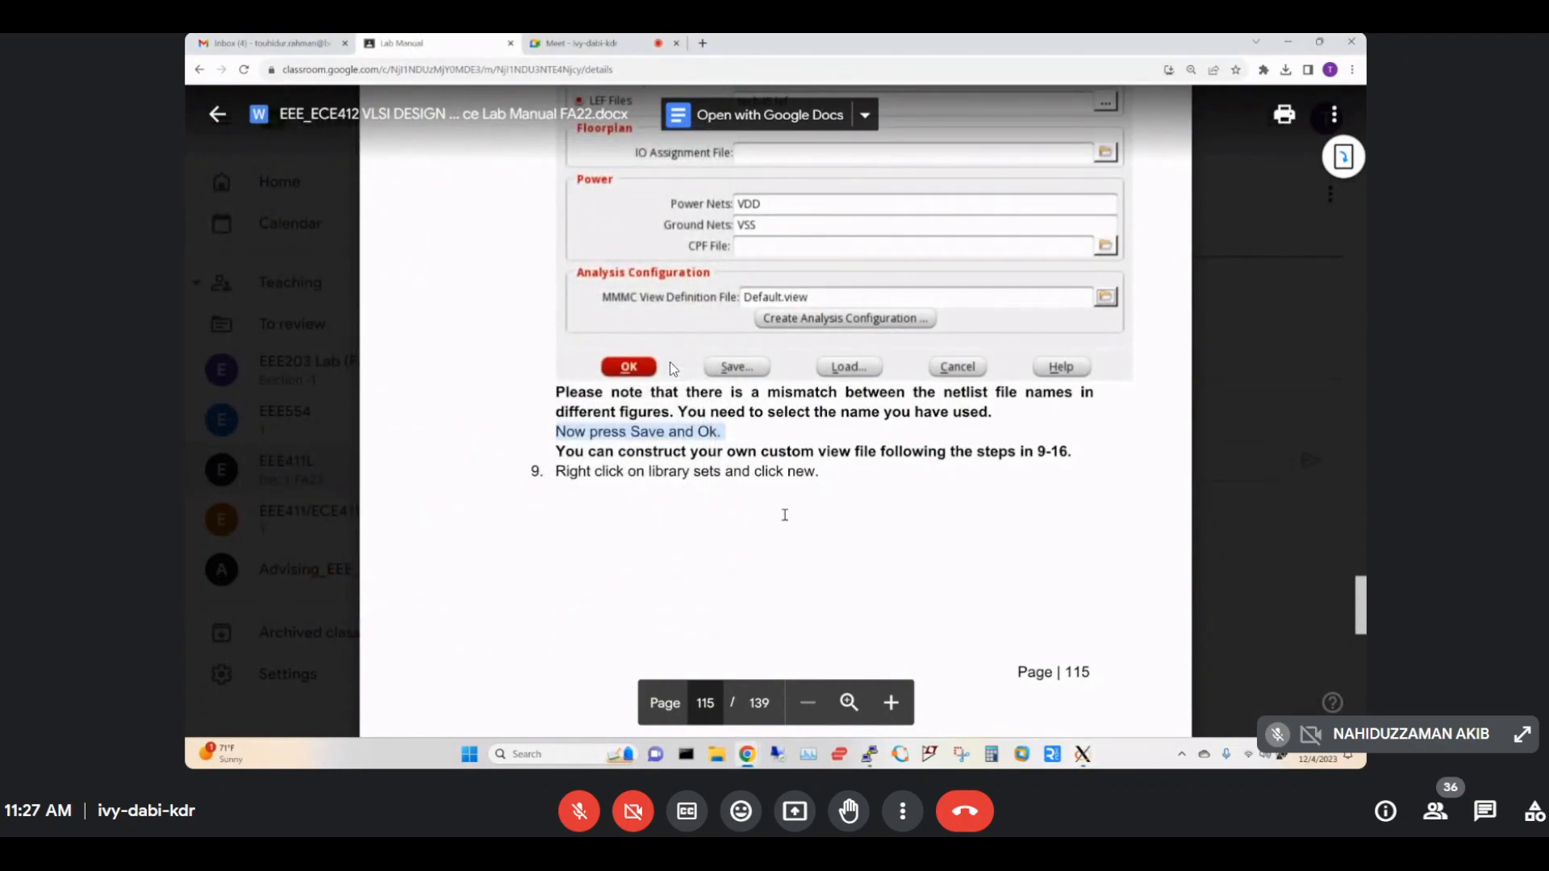
Highlight the manual's step 9 on creating a new library set and switch to Innovus.
scroll(670, 367, down, 3)
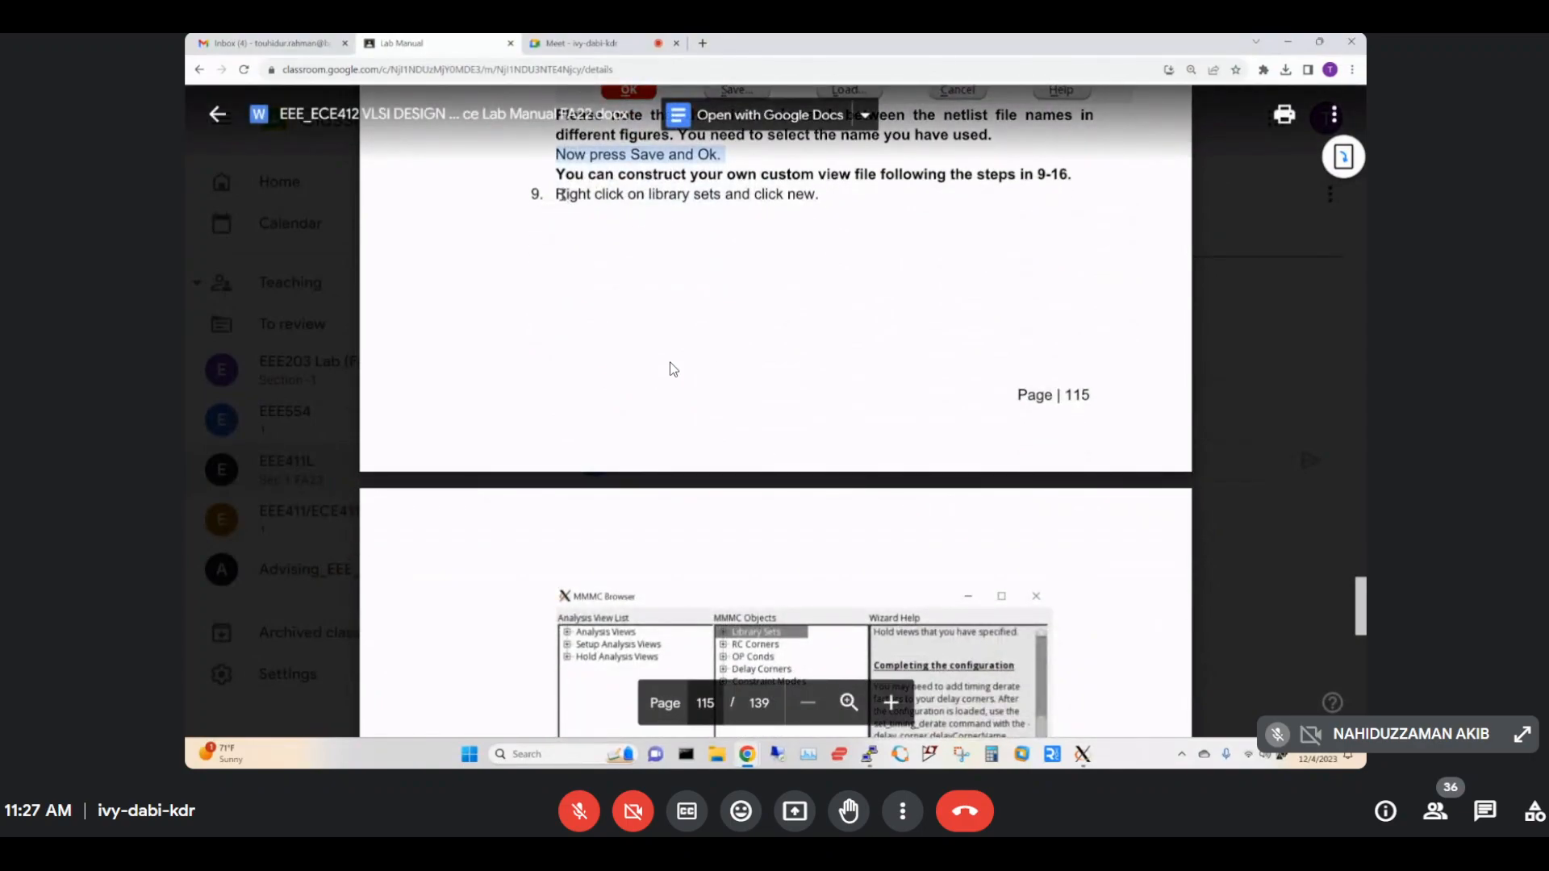
drag(558, 194, 827, 196)
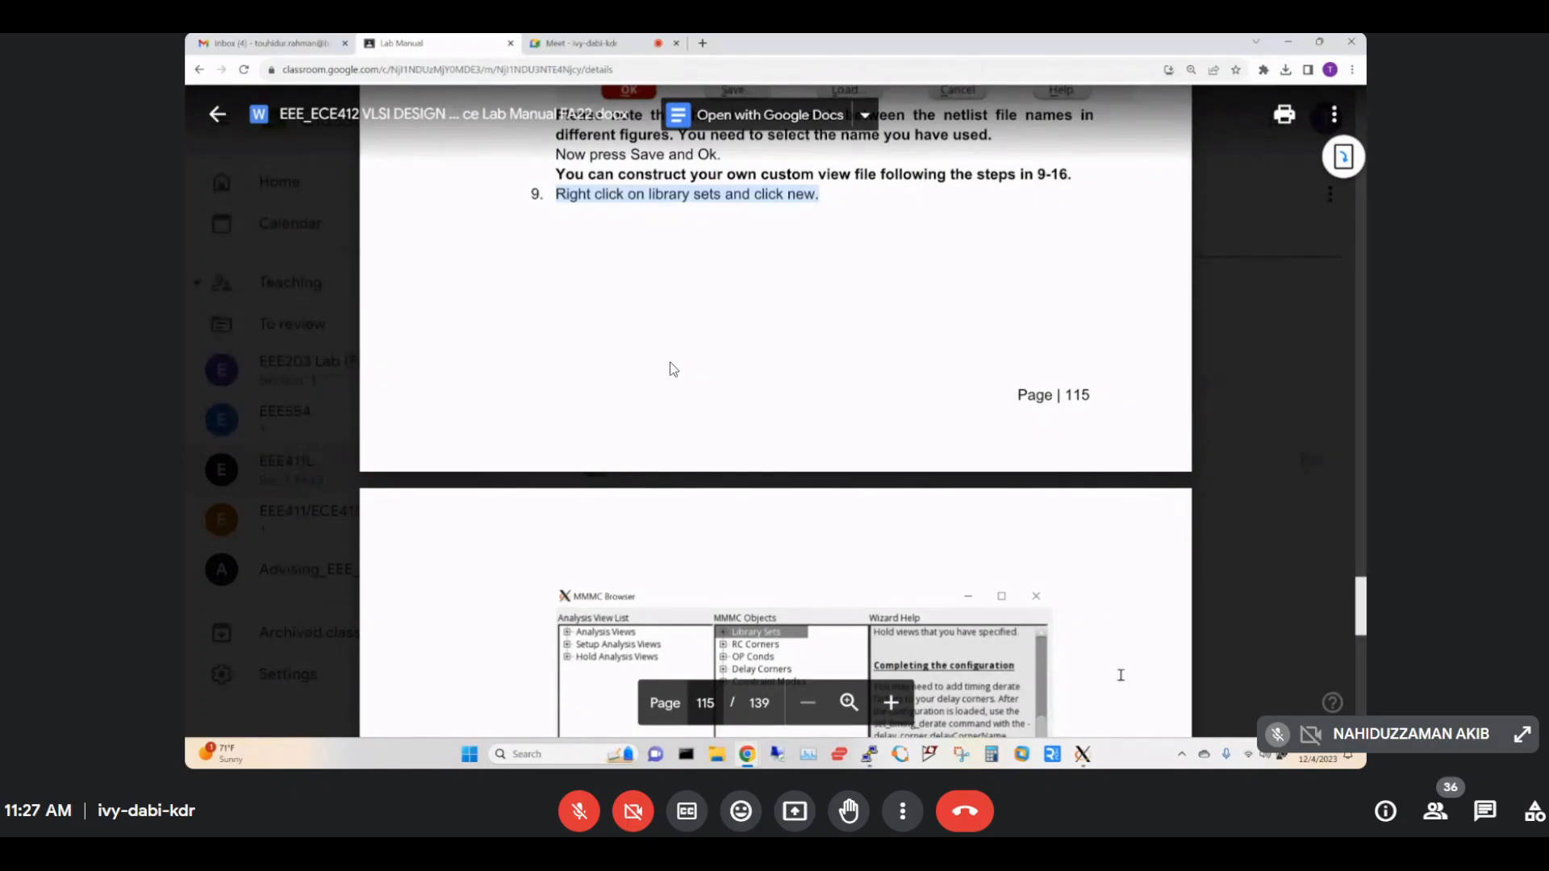
mouse_move(1083, 754)
click(1262, 678)
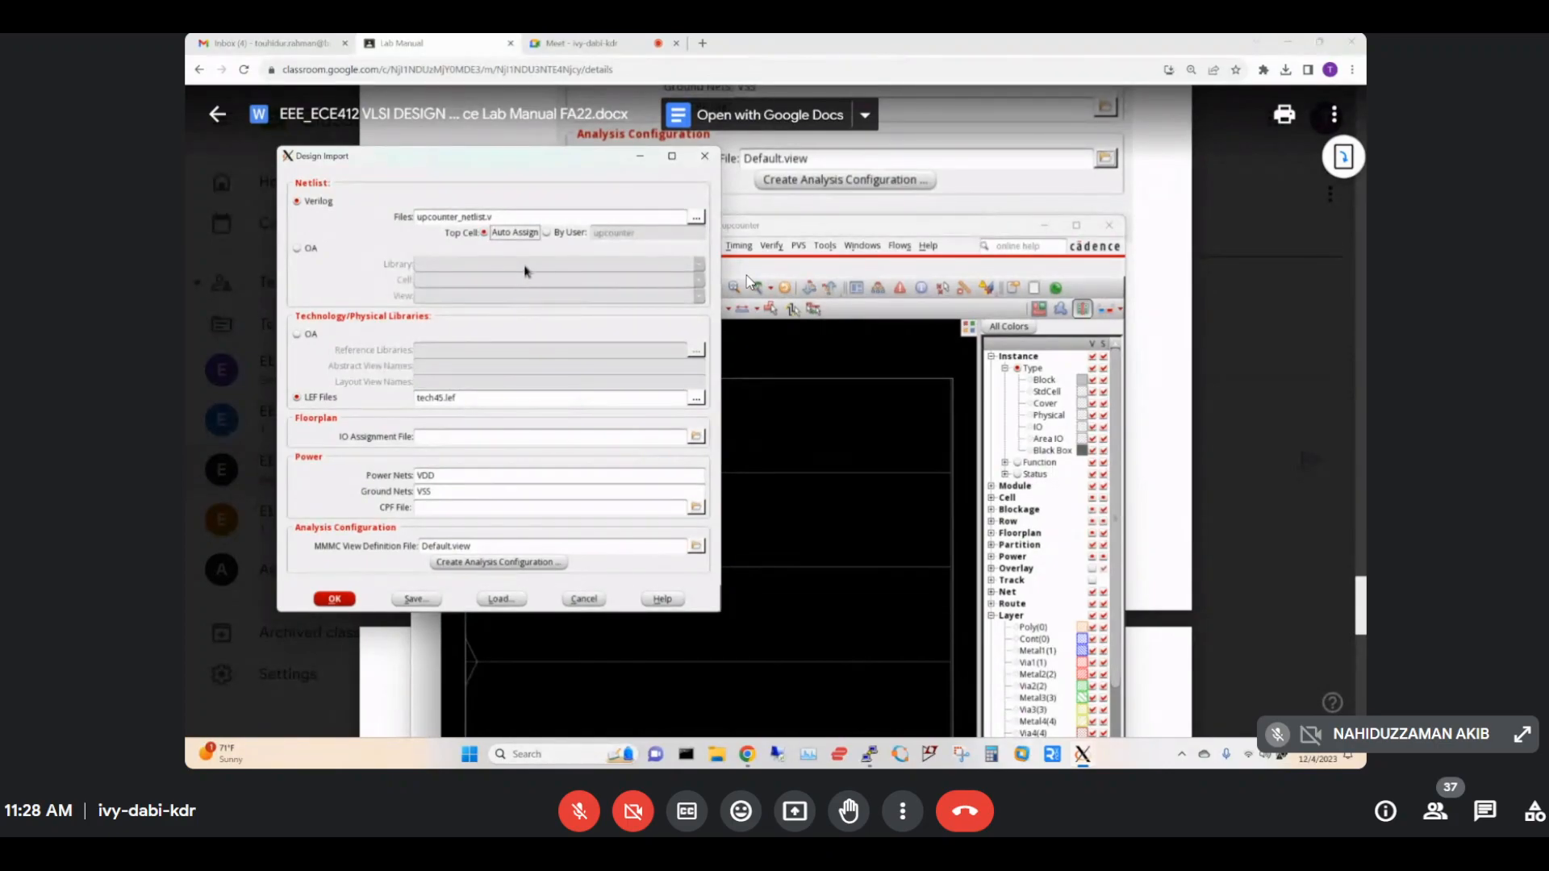
Move the Design Import dialog right and scroll the manual to page 116's max_timing Add Library Set figure.
drag(527, 167, 931, 207)
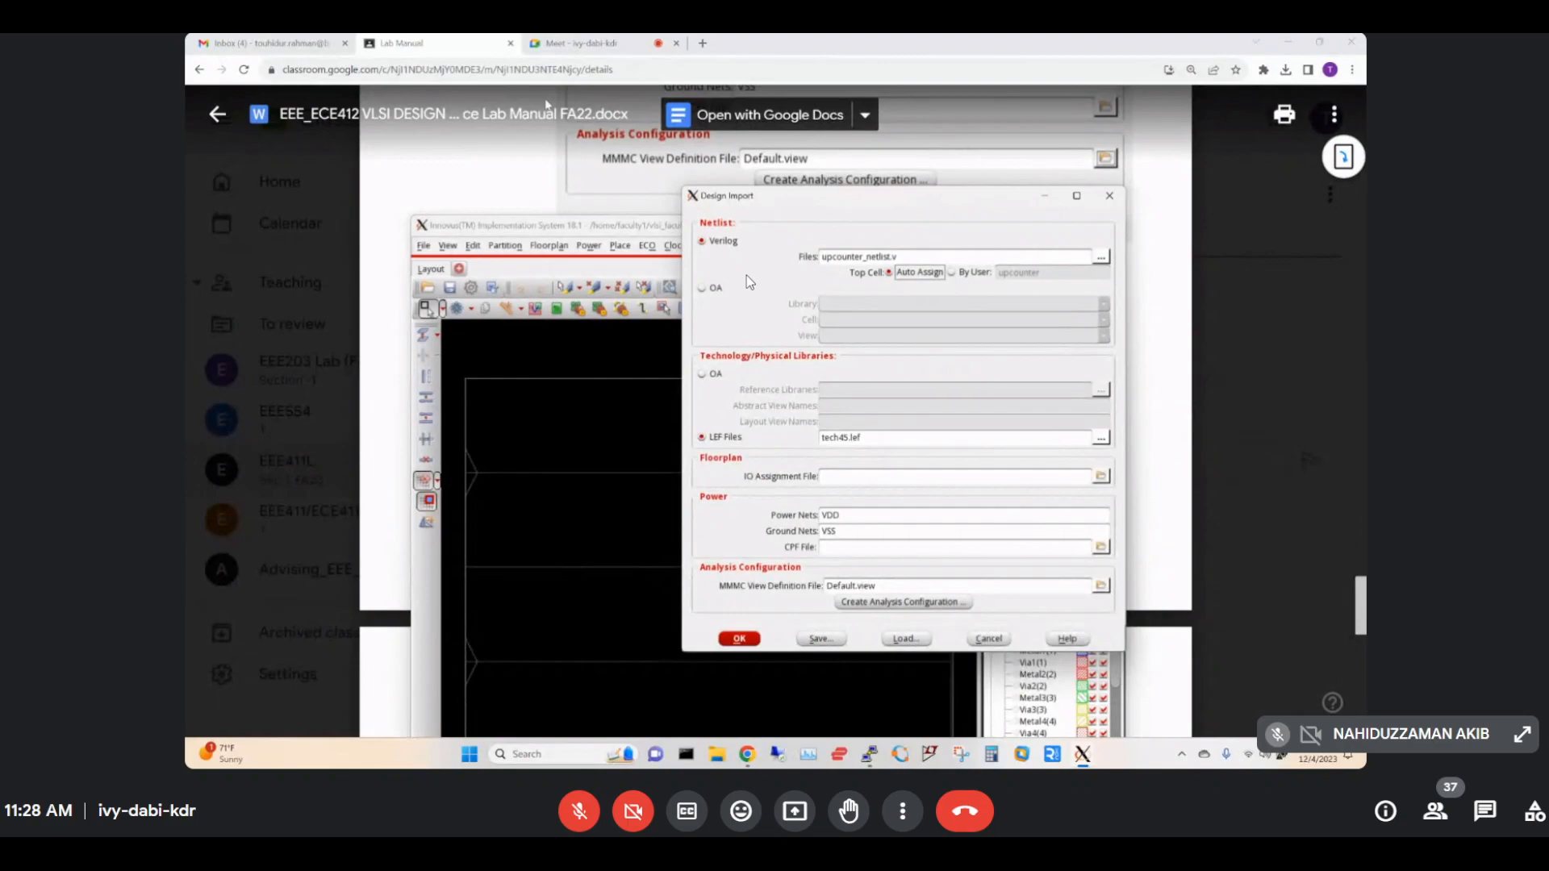
scroll(378, 186, down, 5)
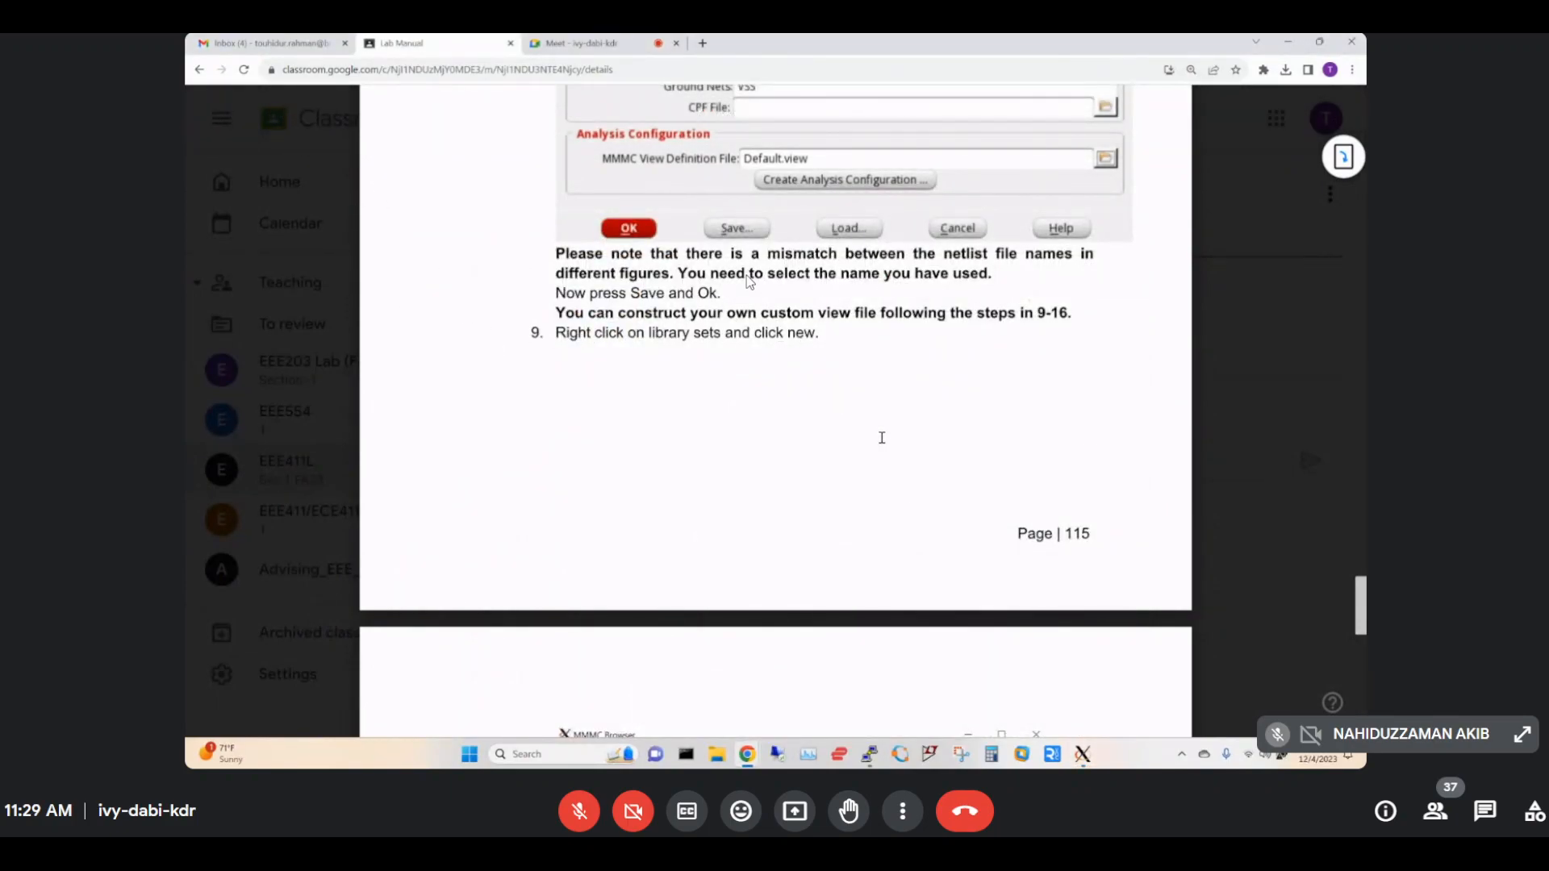
scroll(882, 437, down, 7)
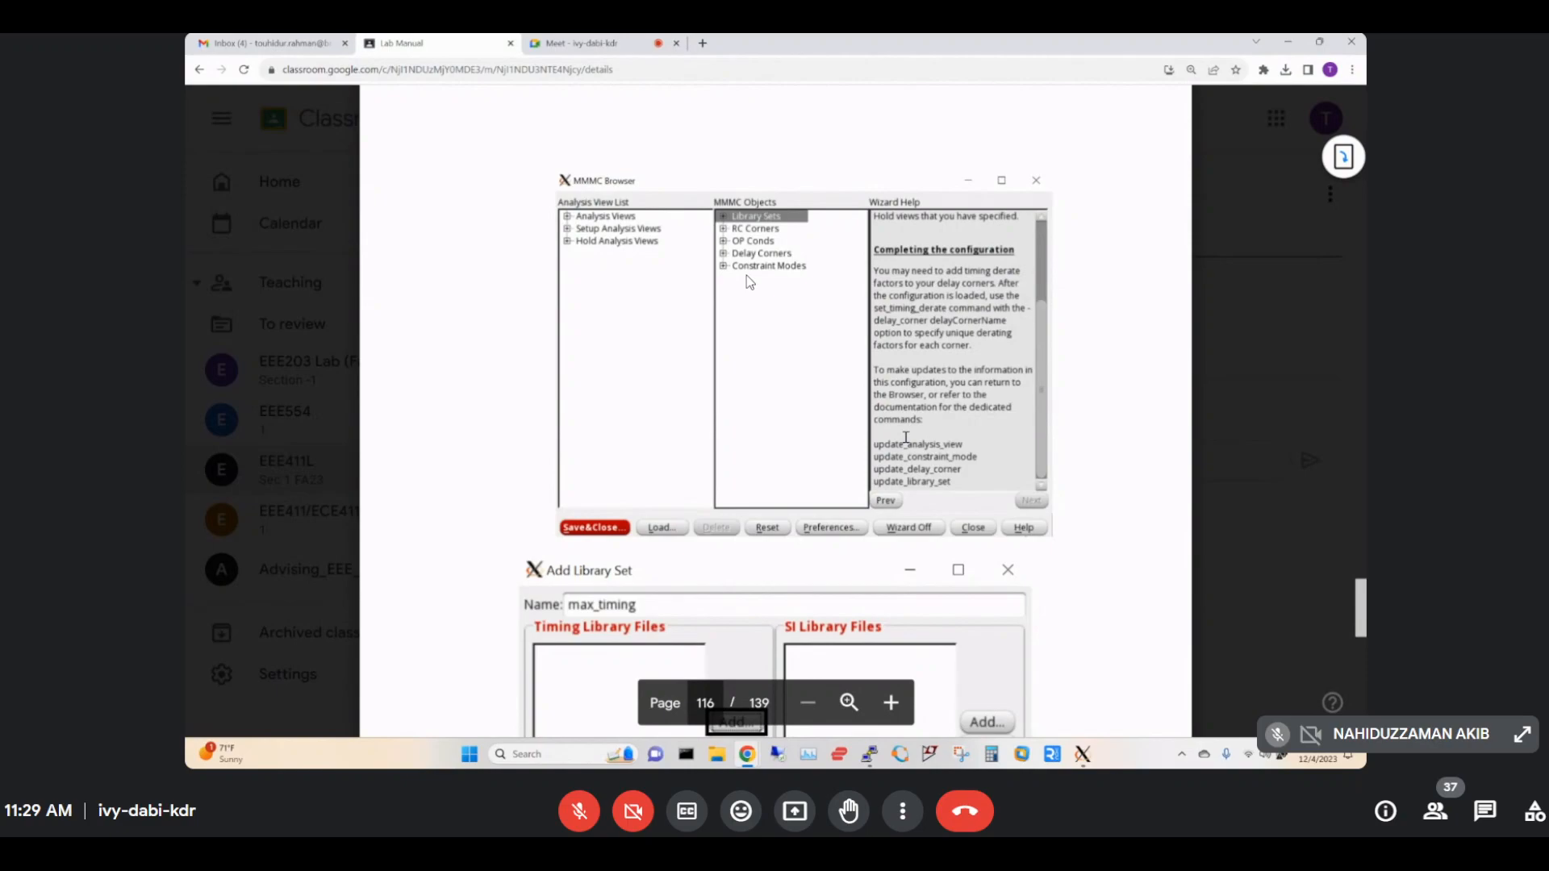
scroll(905, 437, down, 3)
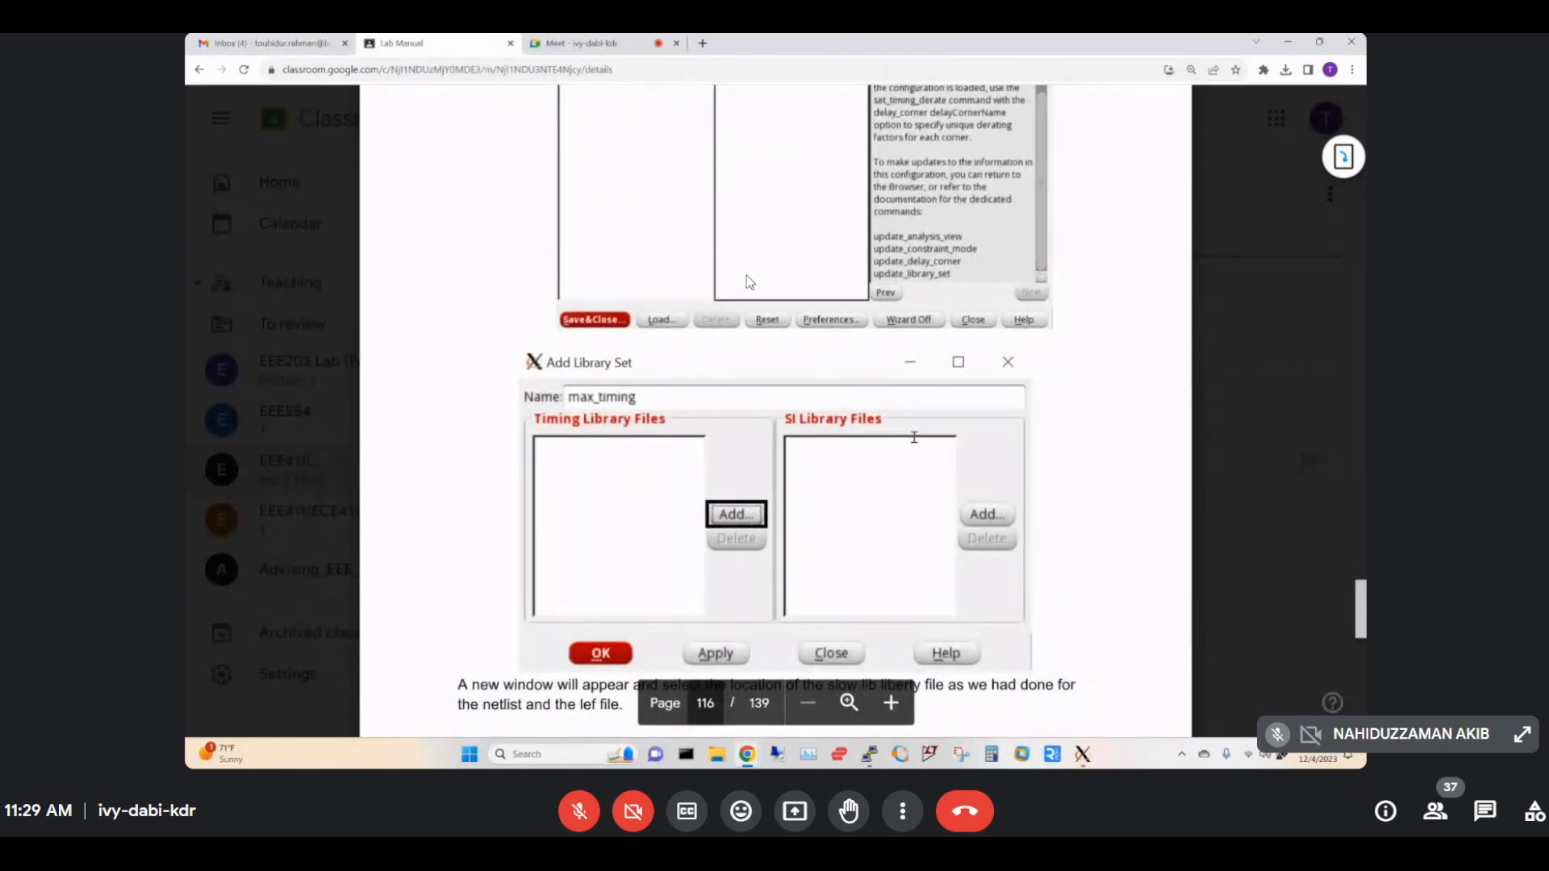
Create a new library set in the MMMC Browser and name it max_timing.
mouse_move(1083, 753)
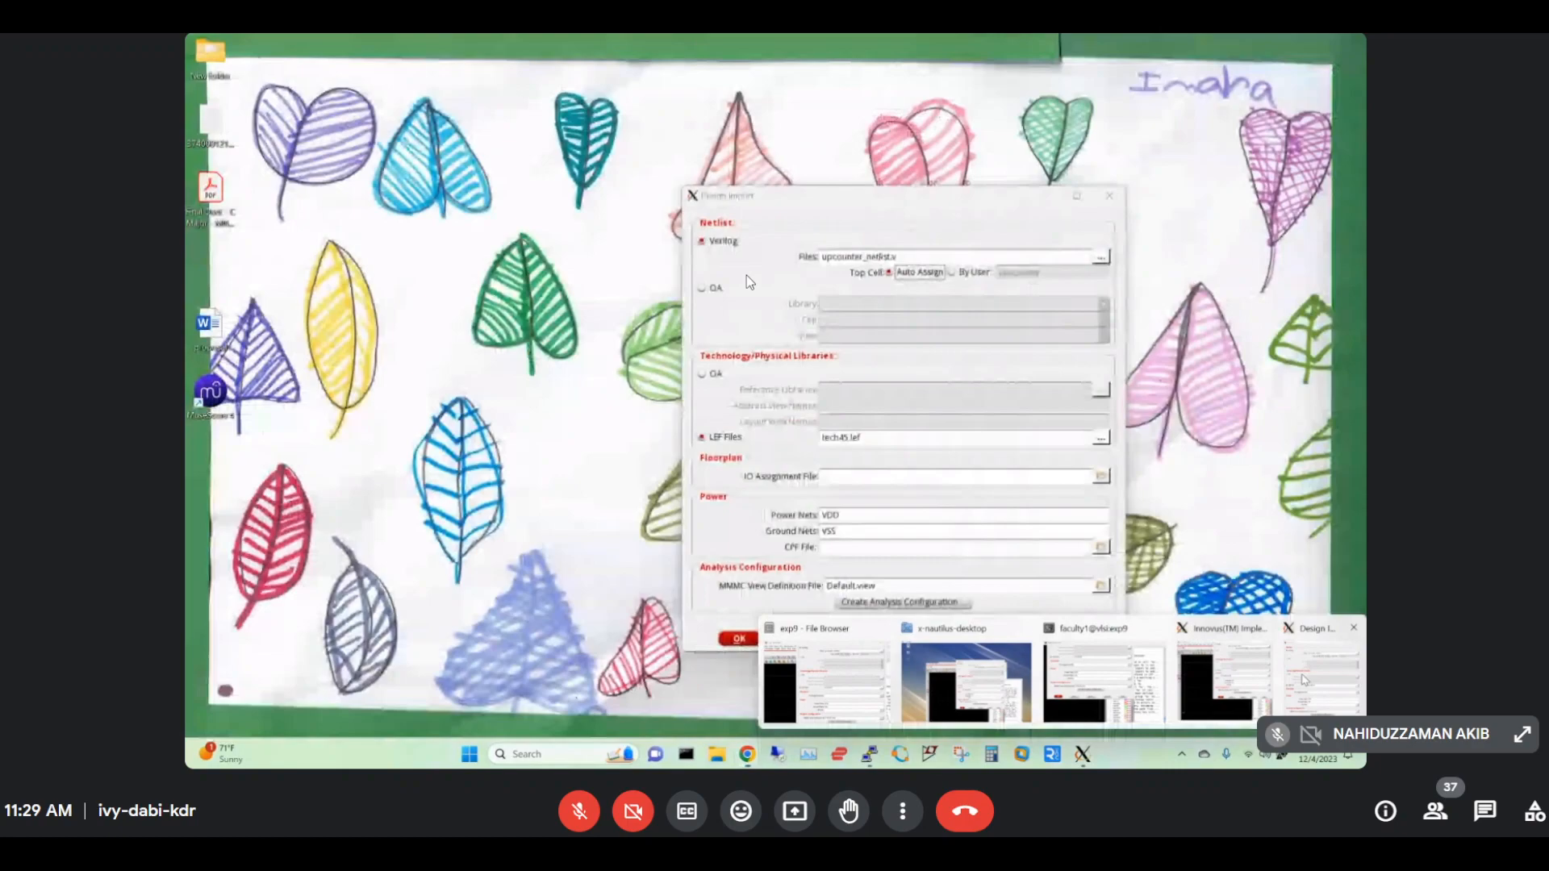
click(1320, 682)
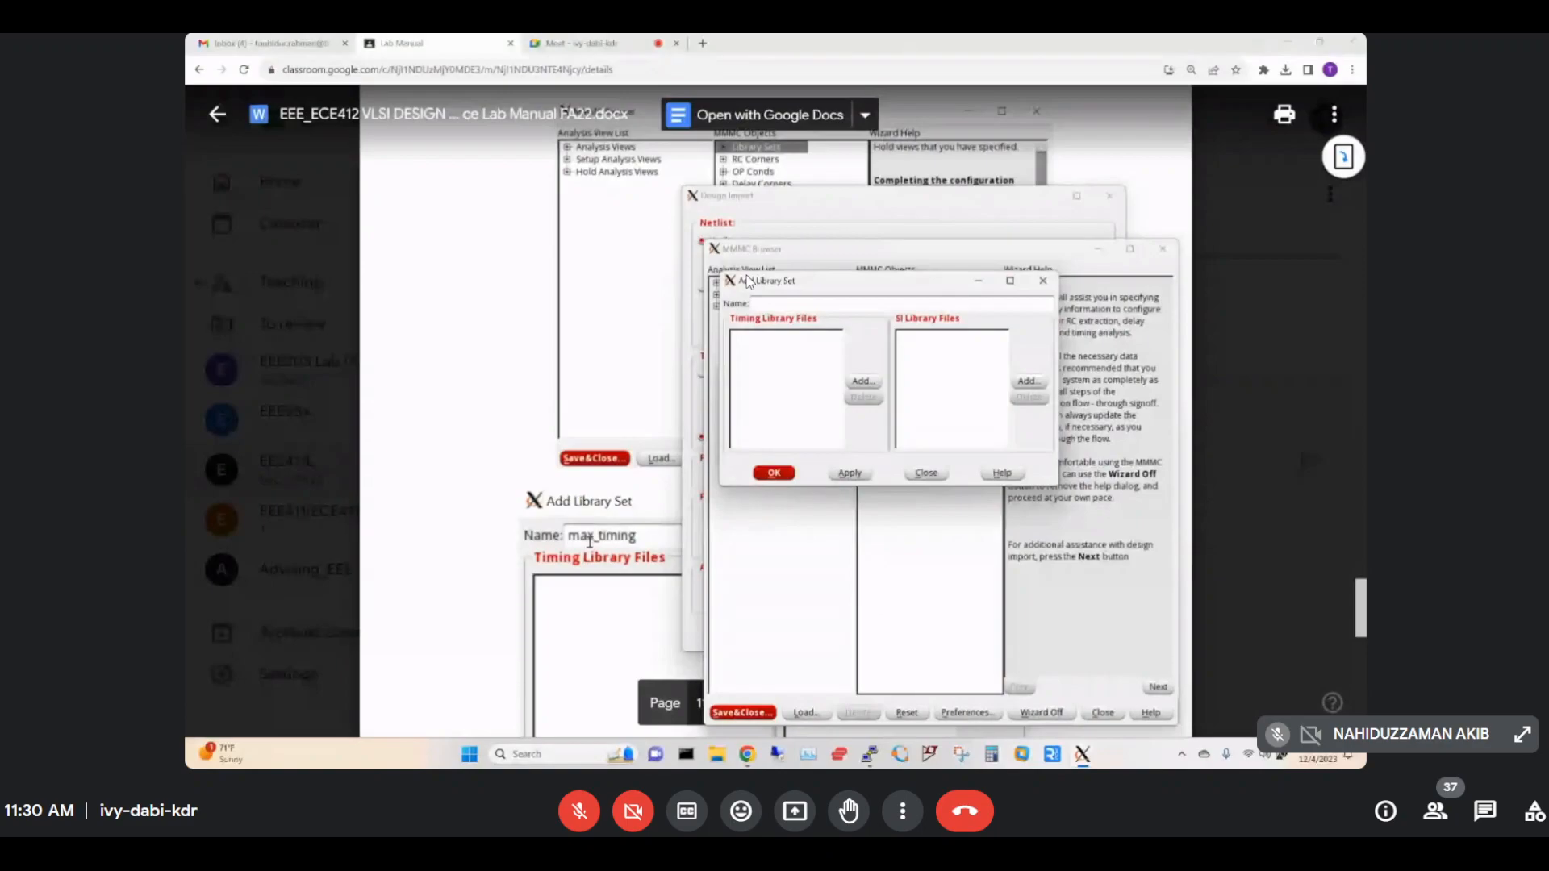
scroll(730, 490, down, 1)
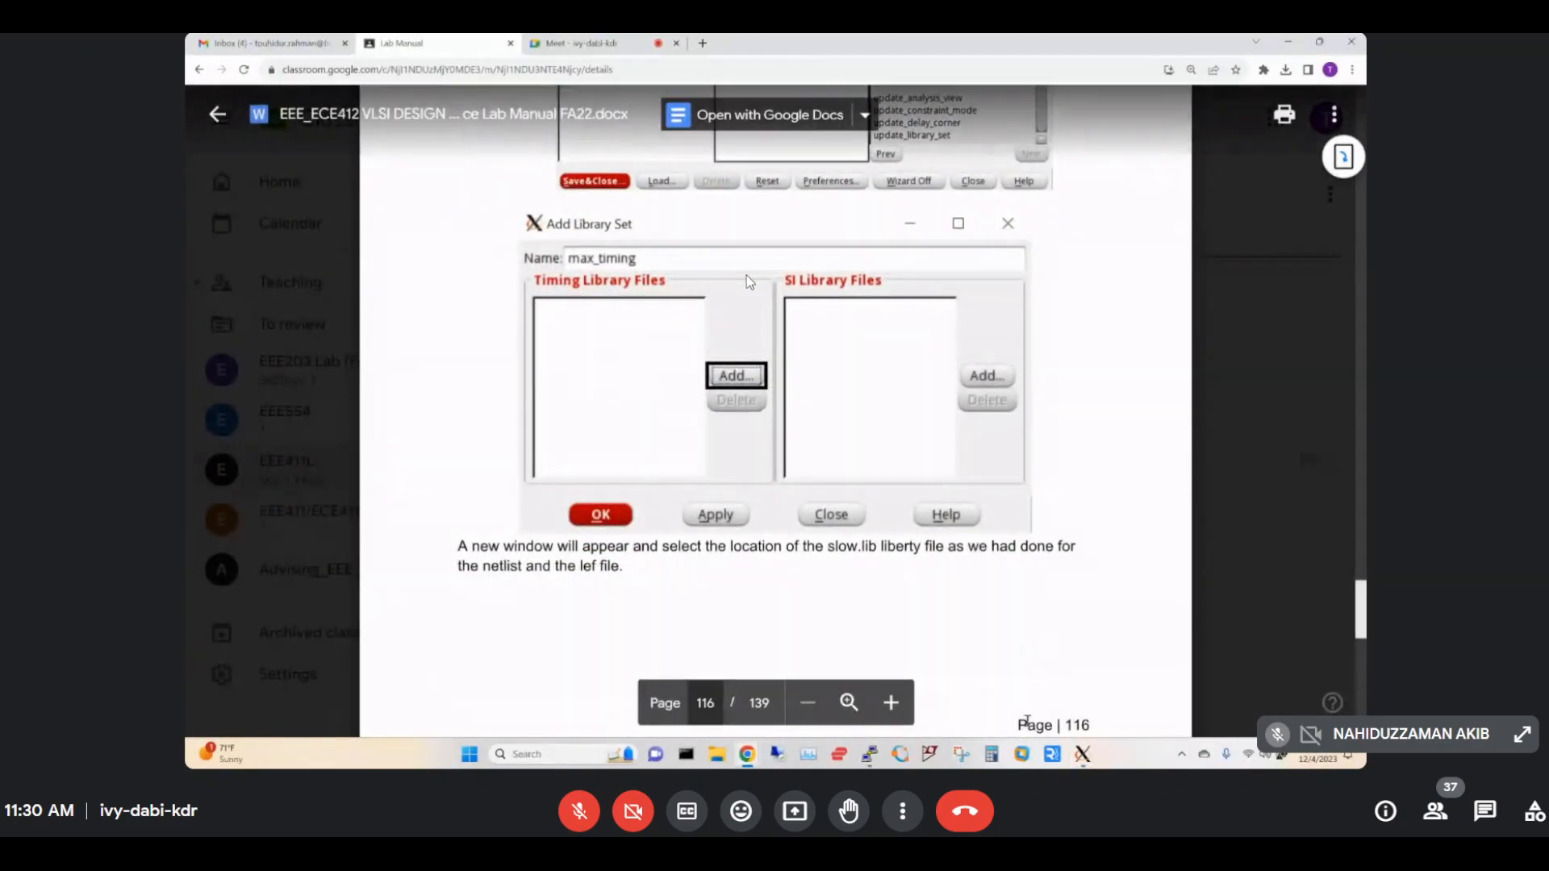
mouse_move(1081, 755)
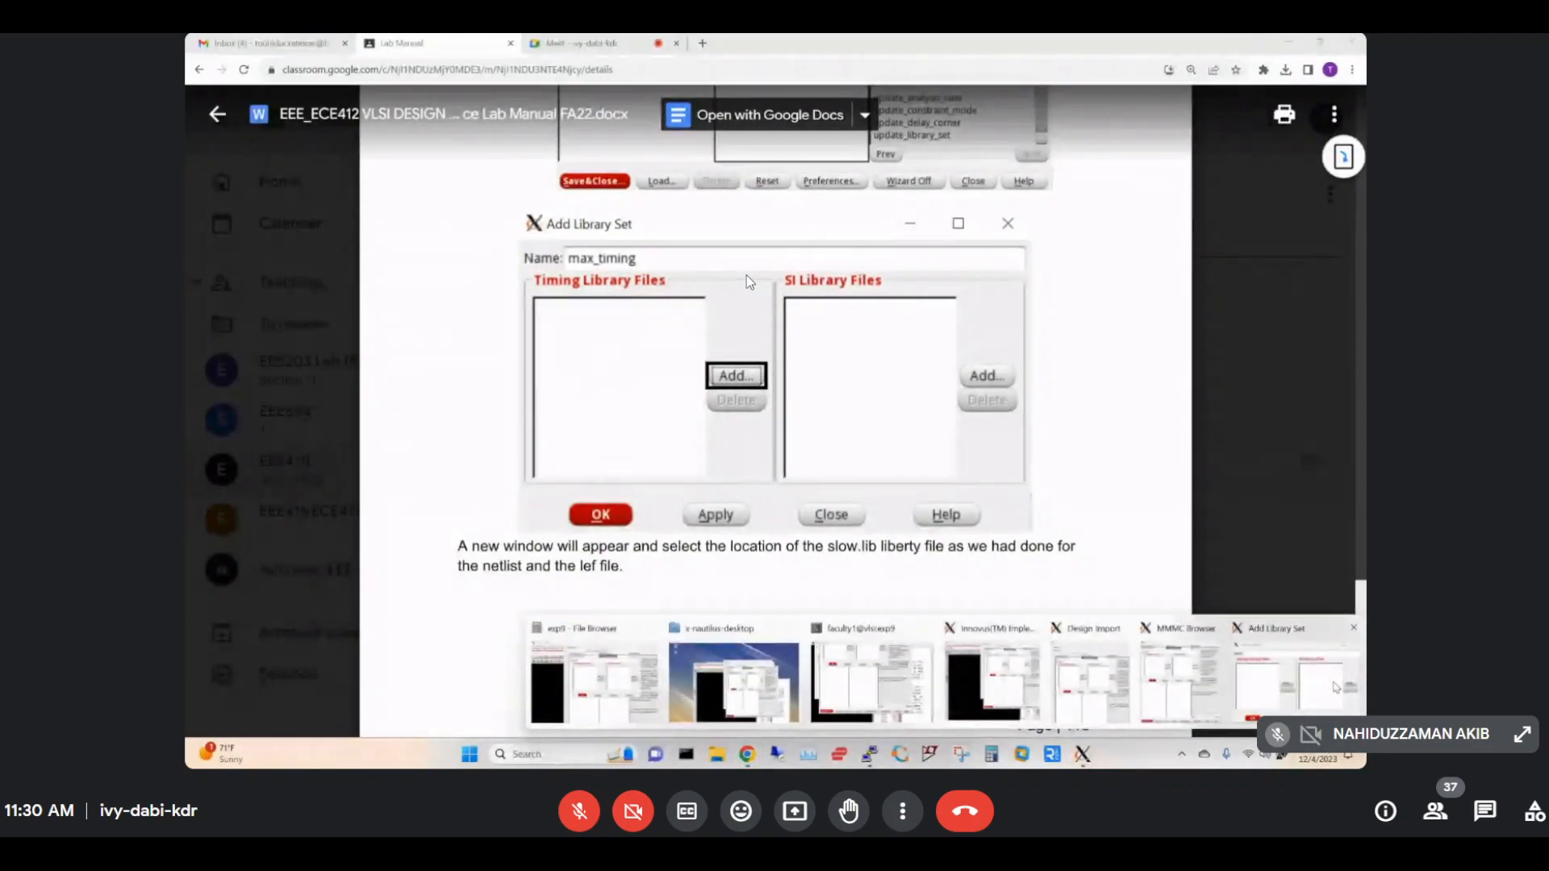
click(1273, 692)
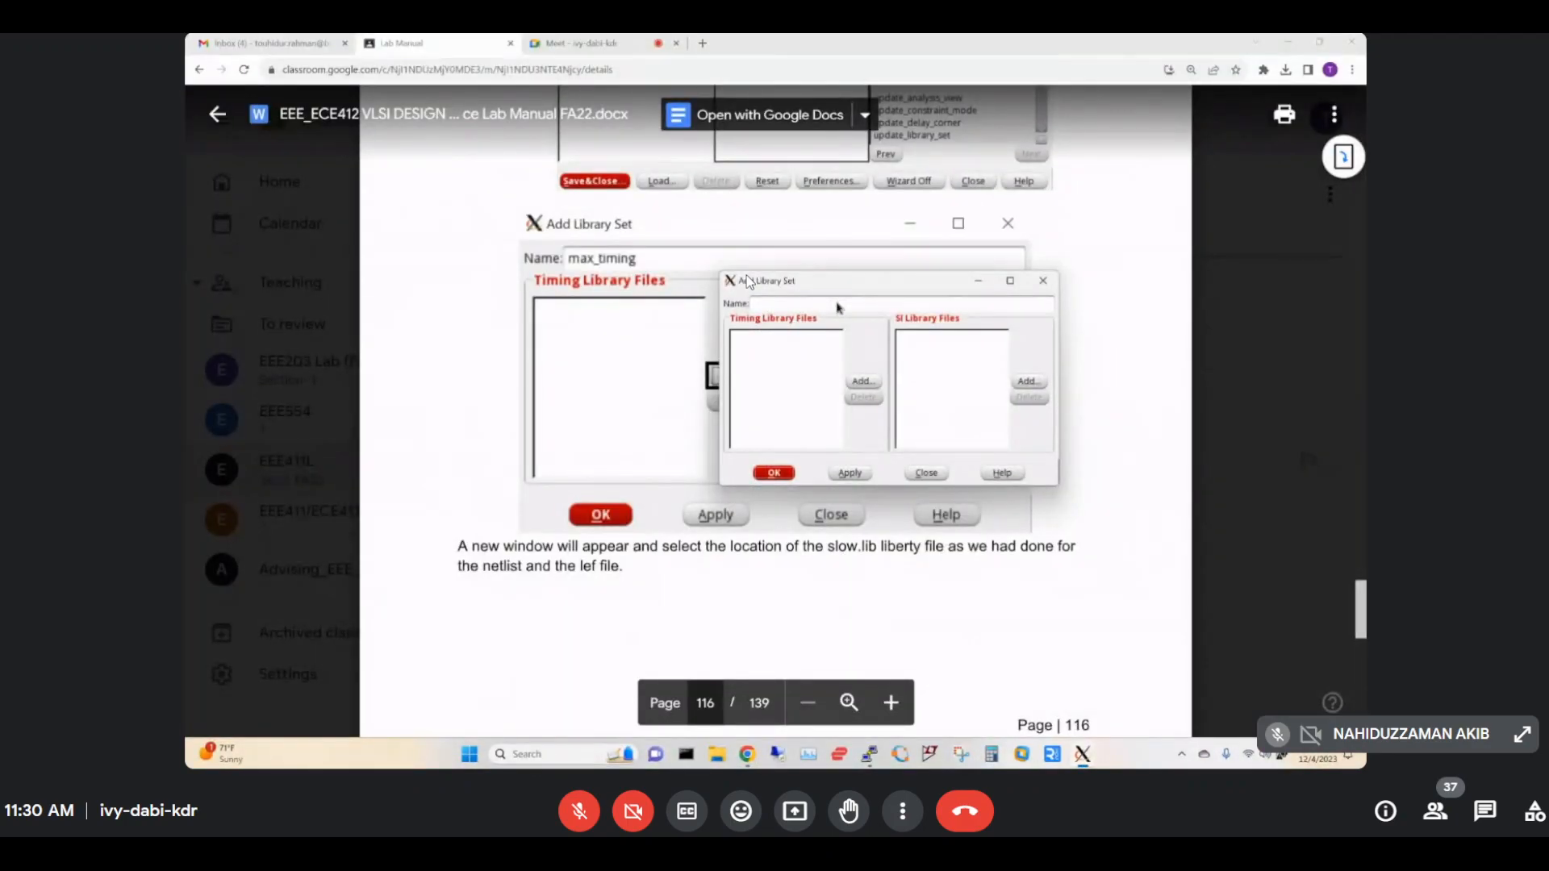
click(779, 303)
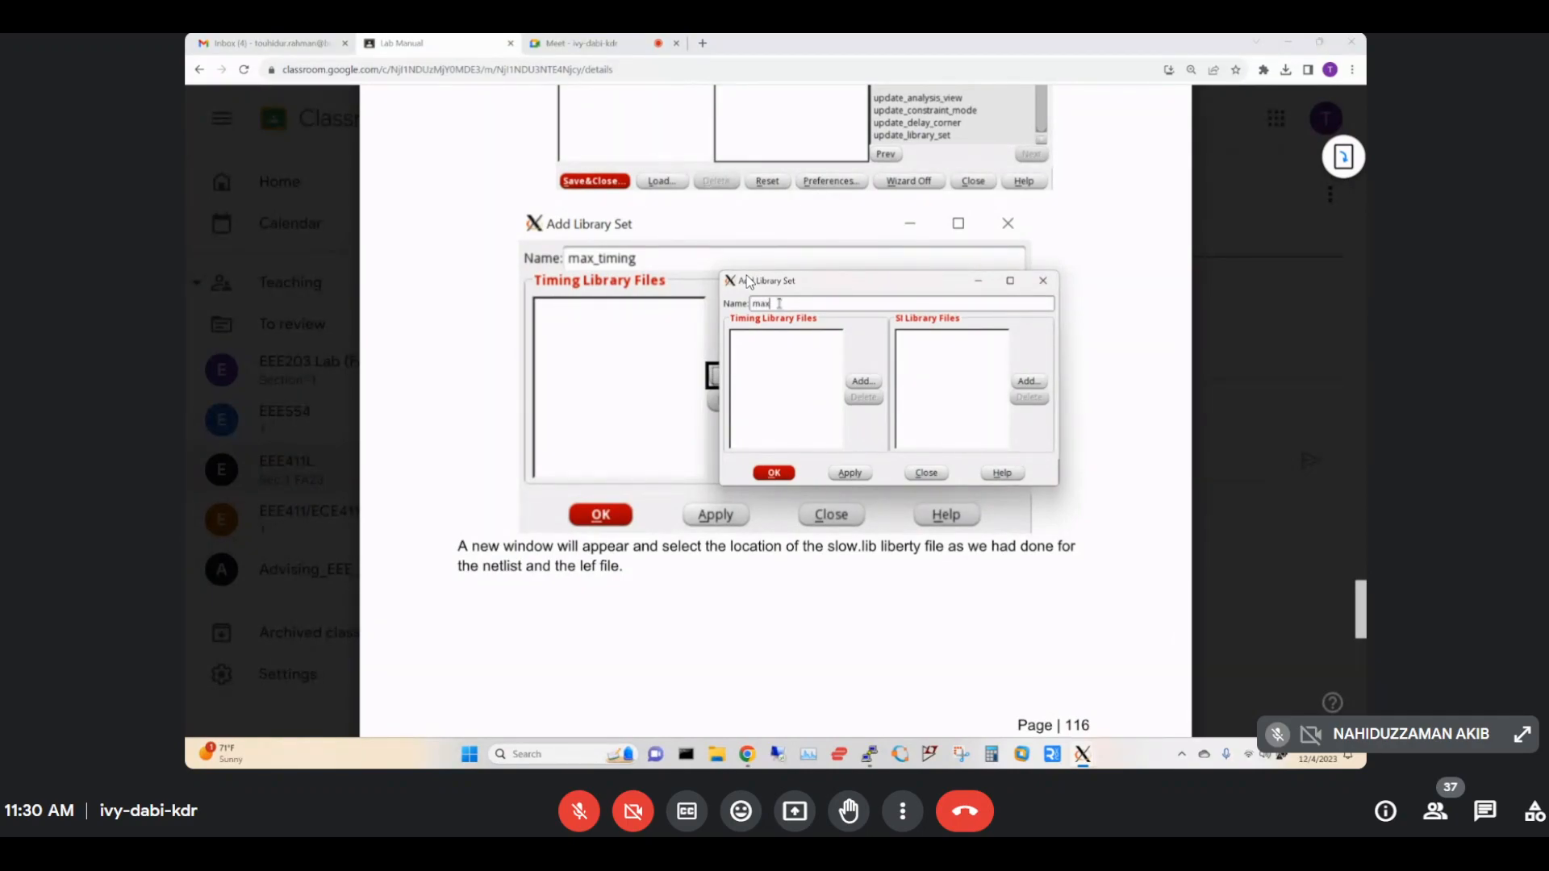
text(max_timing)
Open the Timing Library Files chooser for max_timing and follow the manual to page 117.
click(750, 281)
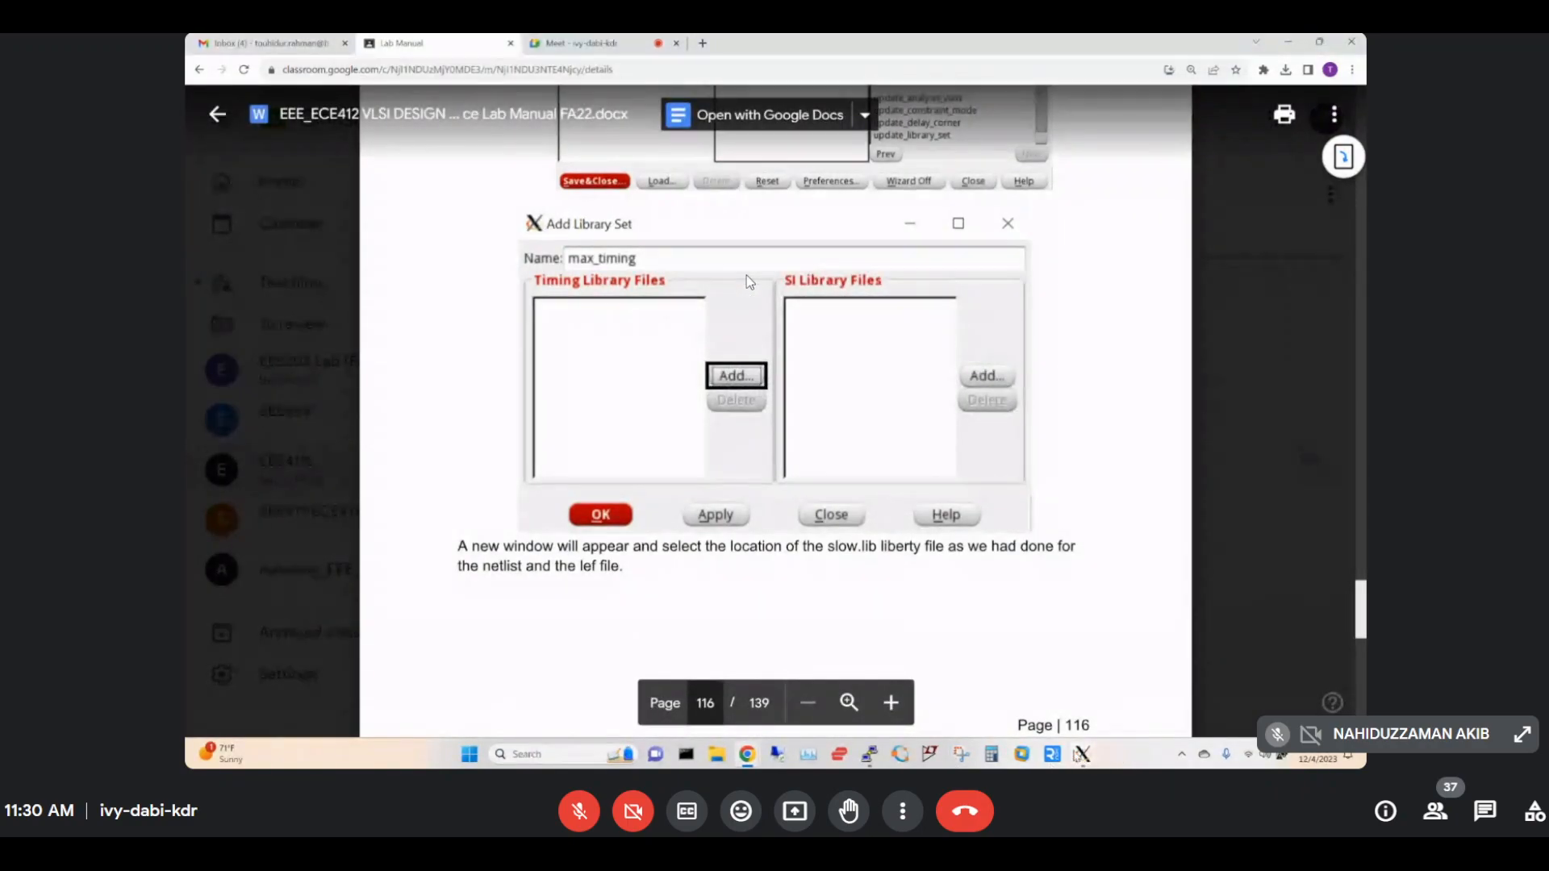
mouse_move(1082, 754)
click(1232, 717)
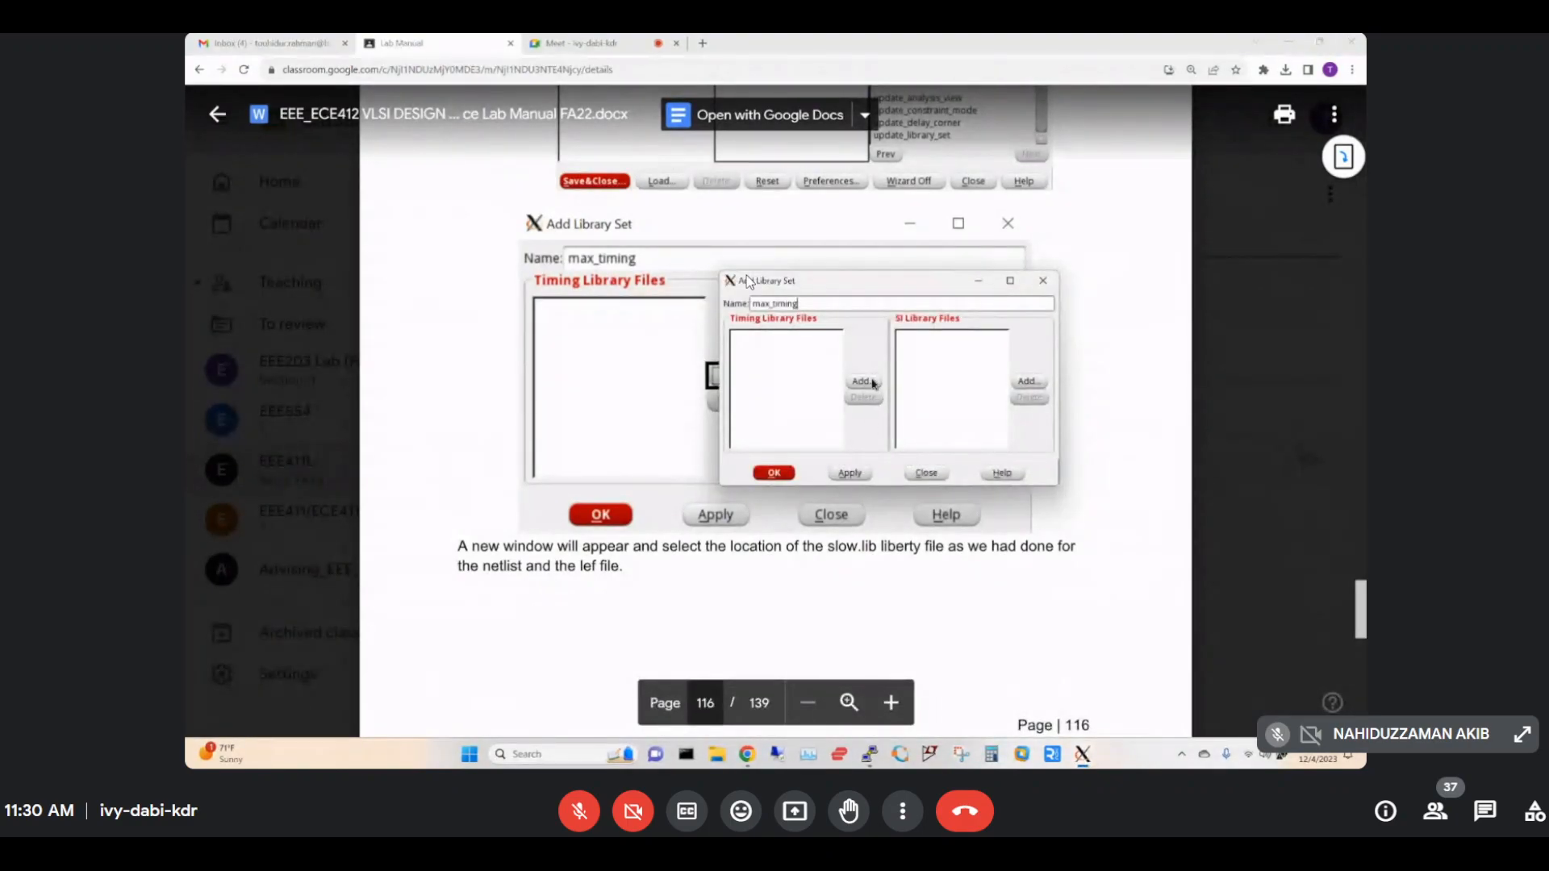
click(862, 381)
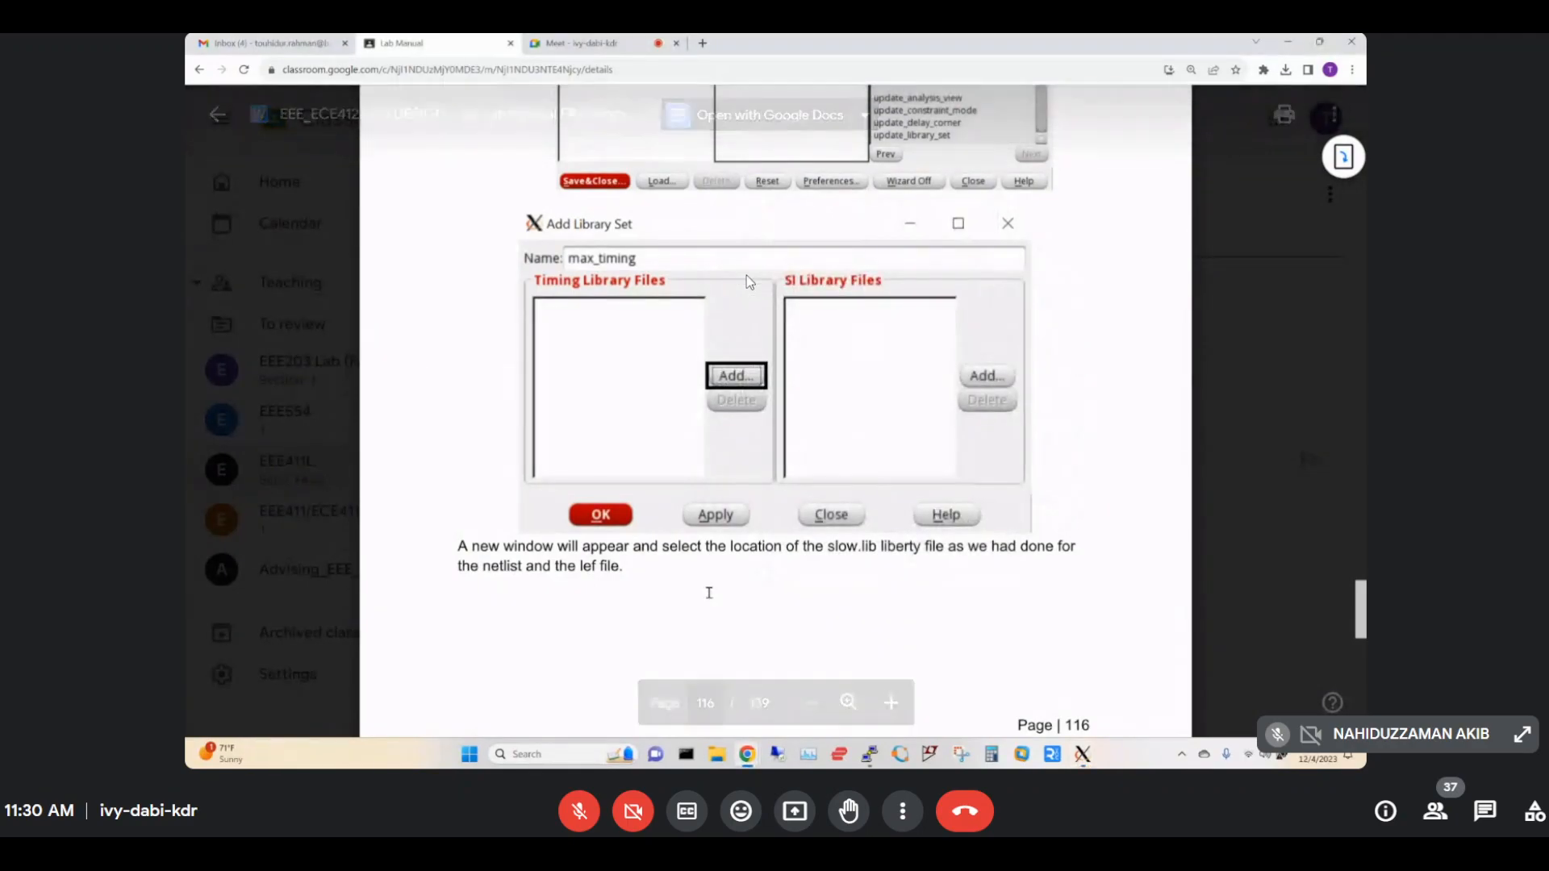
scroll(748, 282, down, 5)
scroll(748, 282, down, 1)
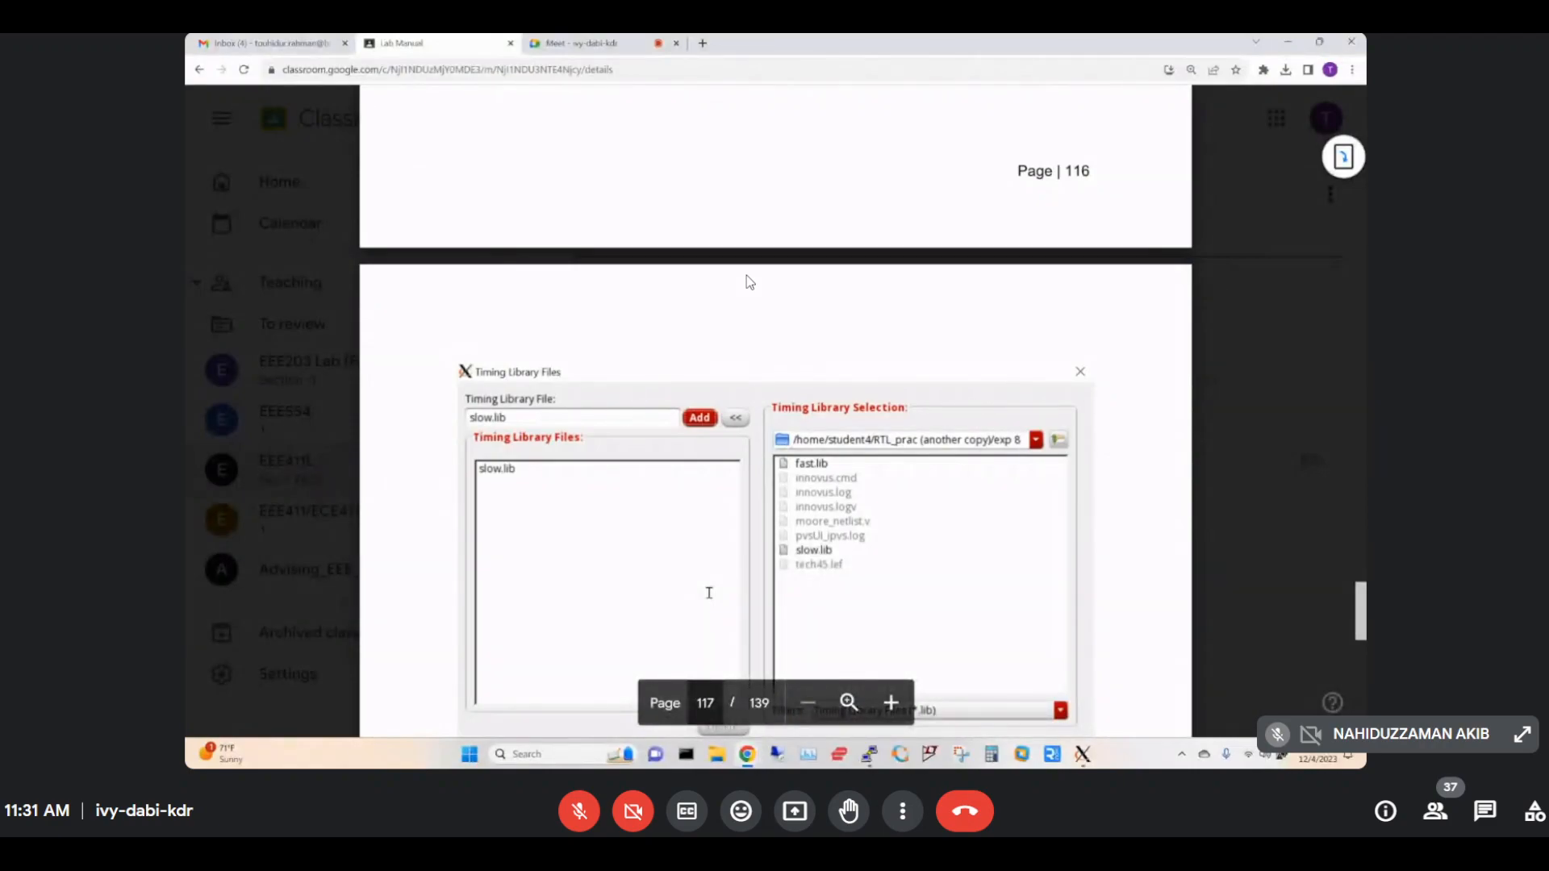
scroll(749, 282, down, 1)
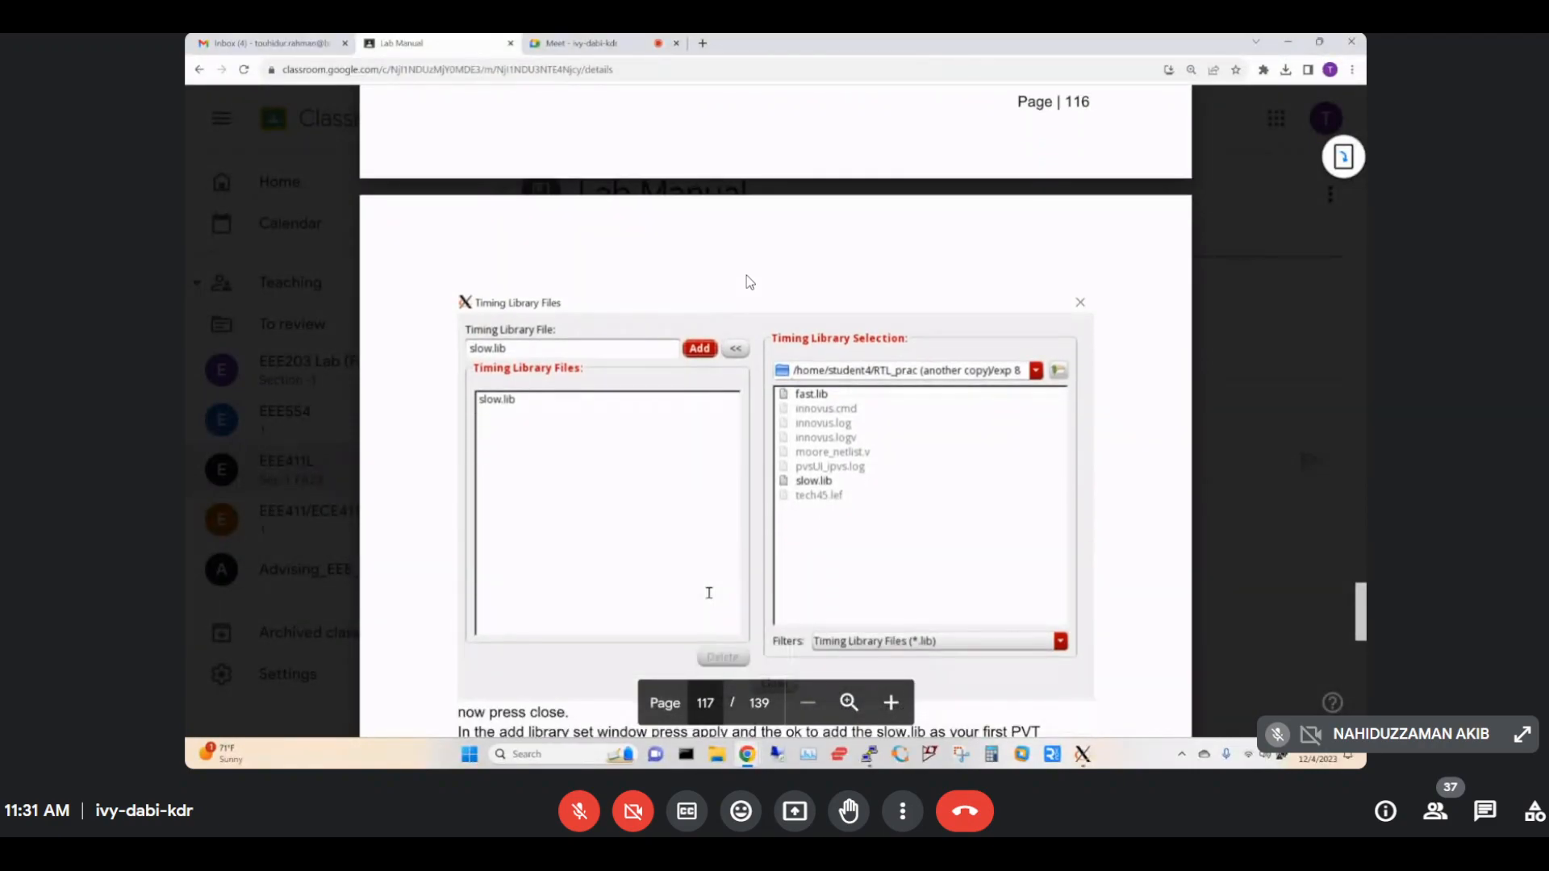
Pick slow.lib from the folder listing, add it as a timing library, and close the chooser.
mouse_move(1083, 754)
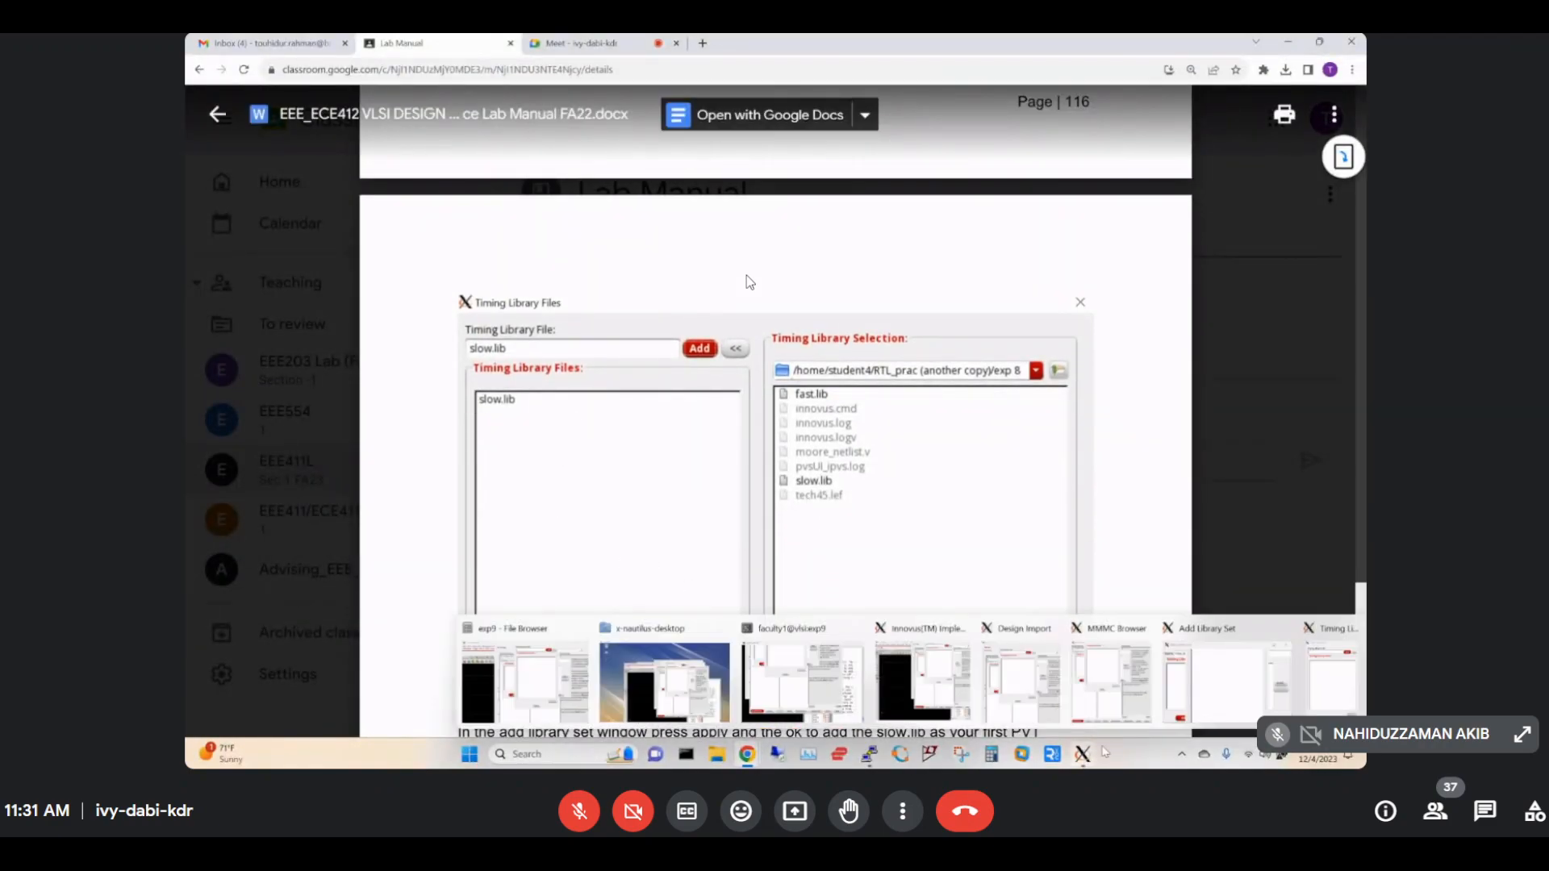
click(902, 645)
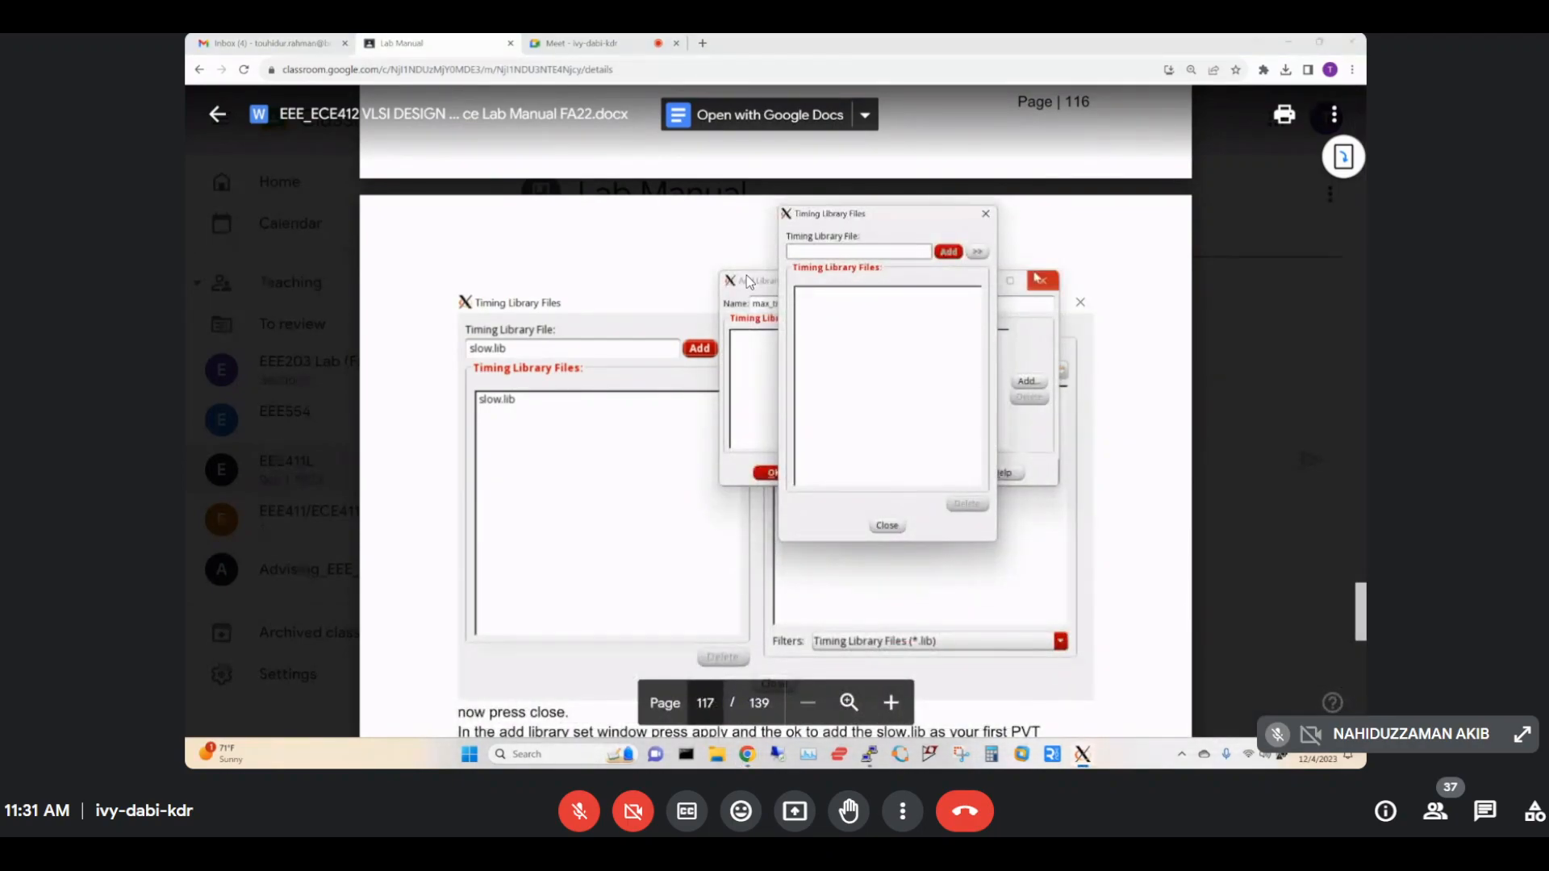
click(977, 253)
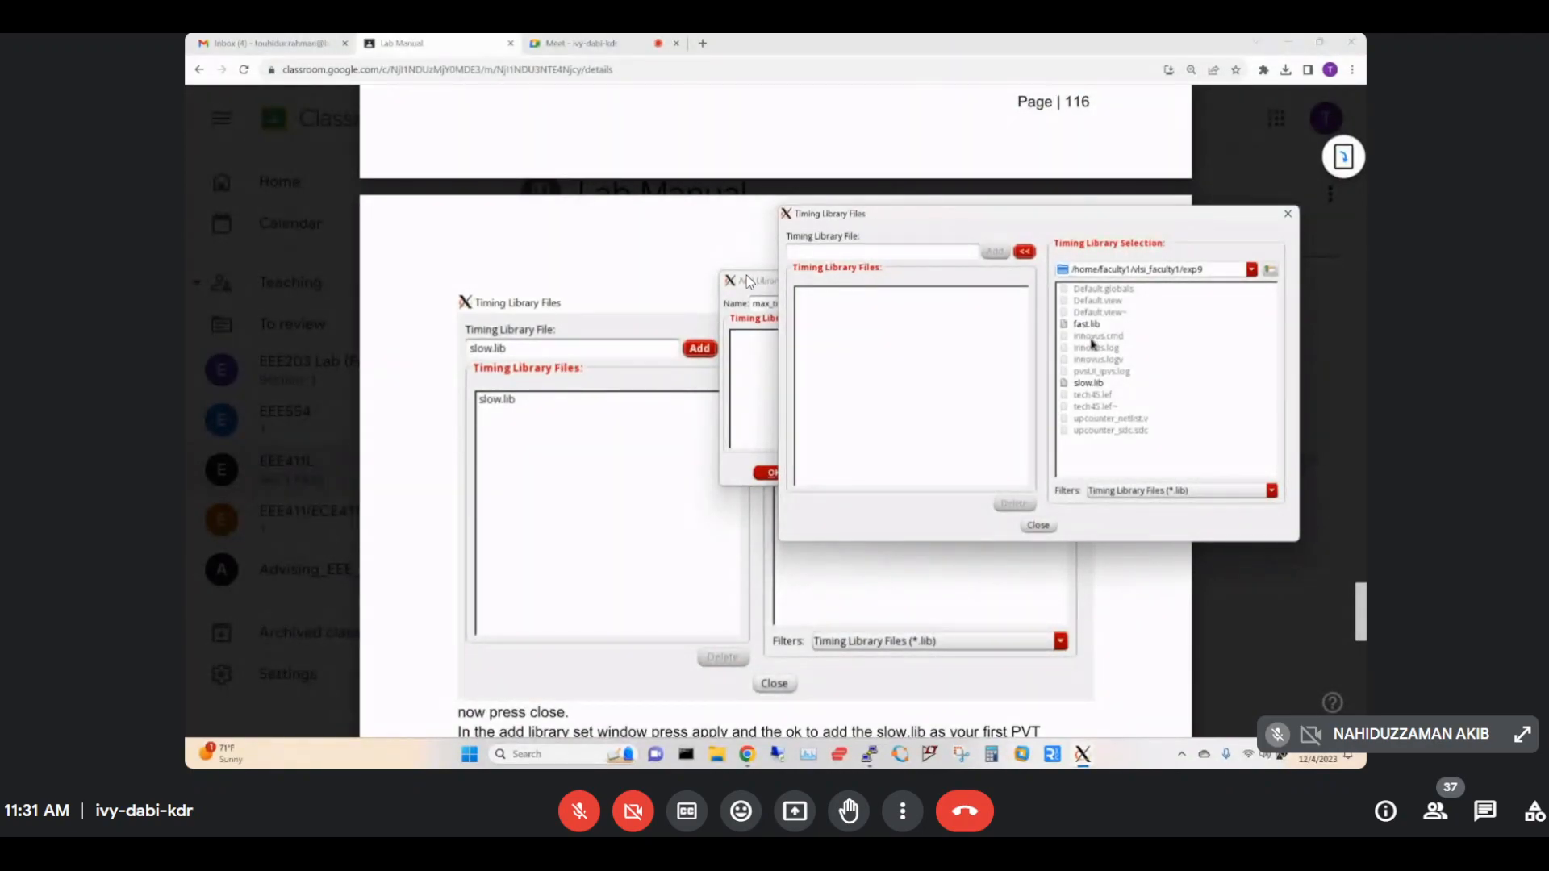
click(1089, 385)
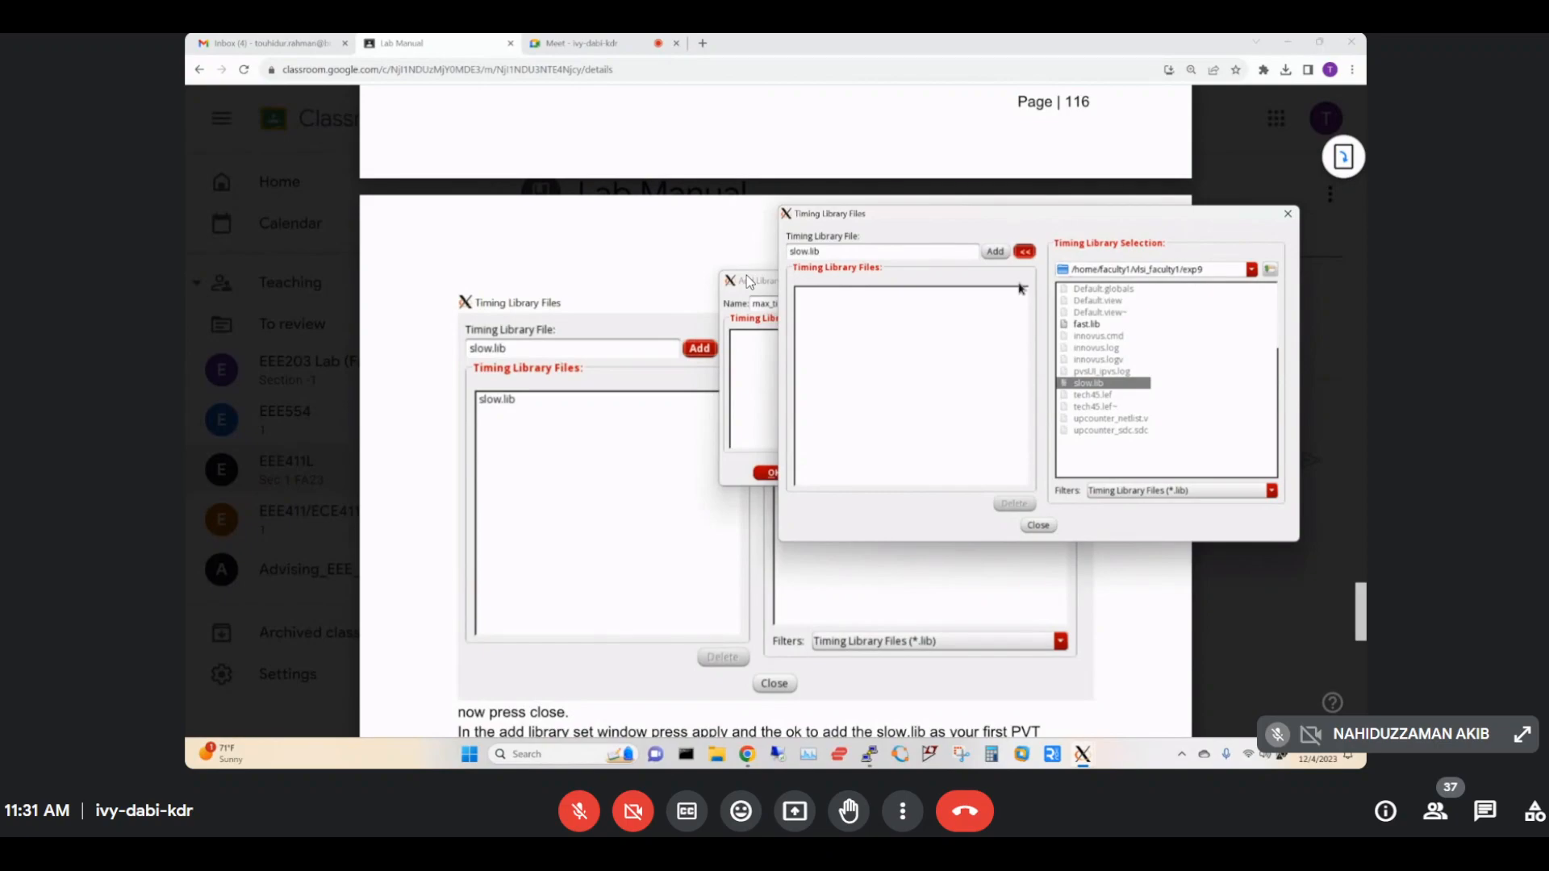
click(1021, 255)
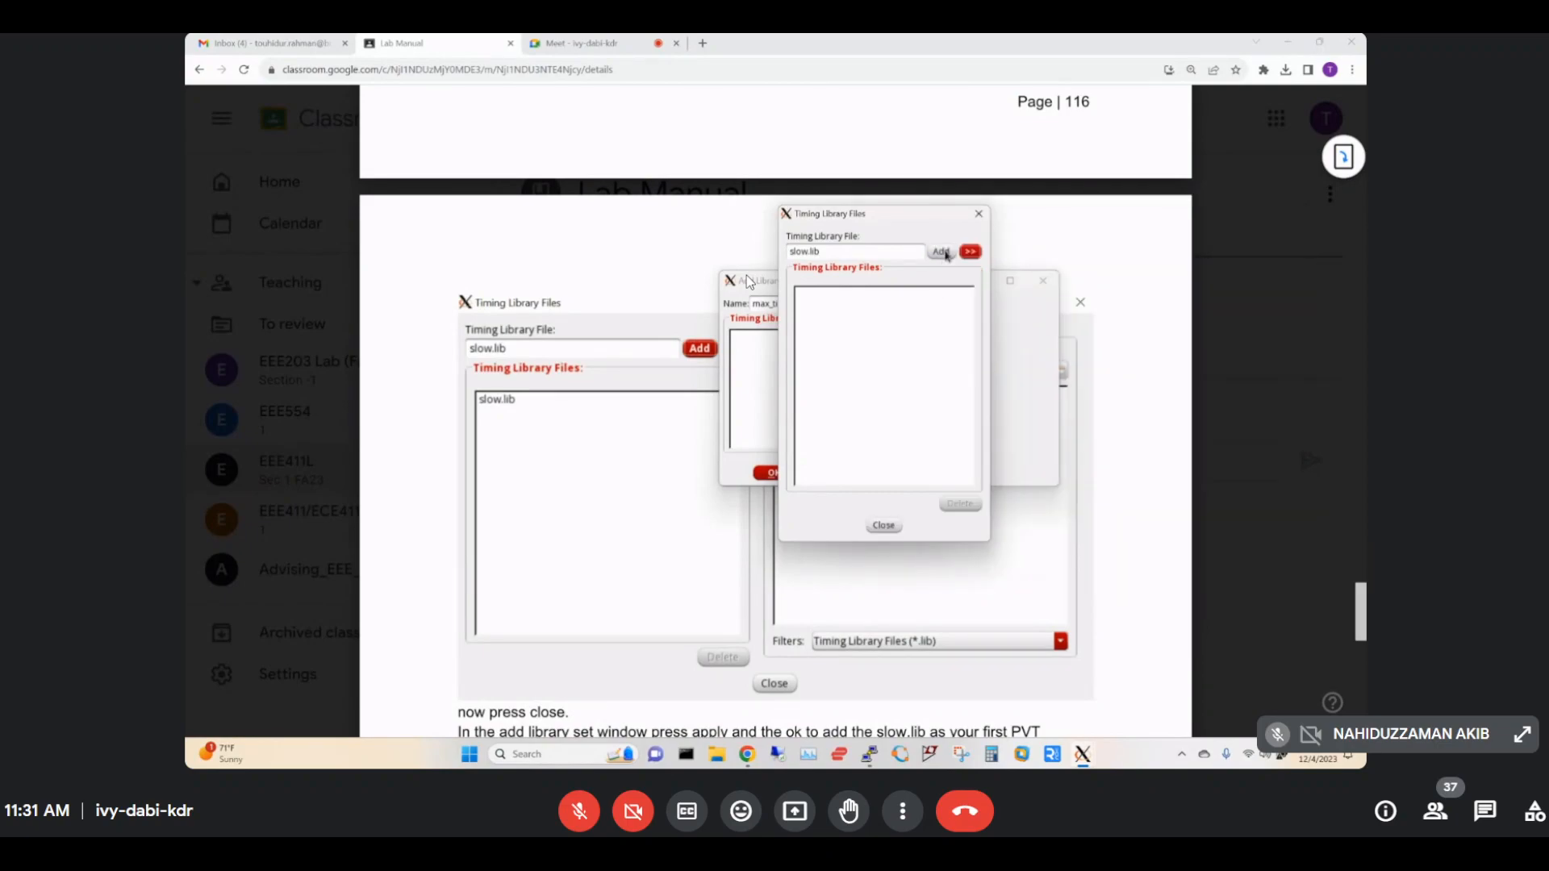
click(941, 252)
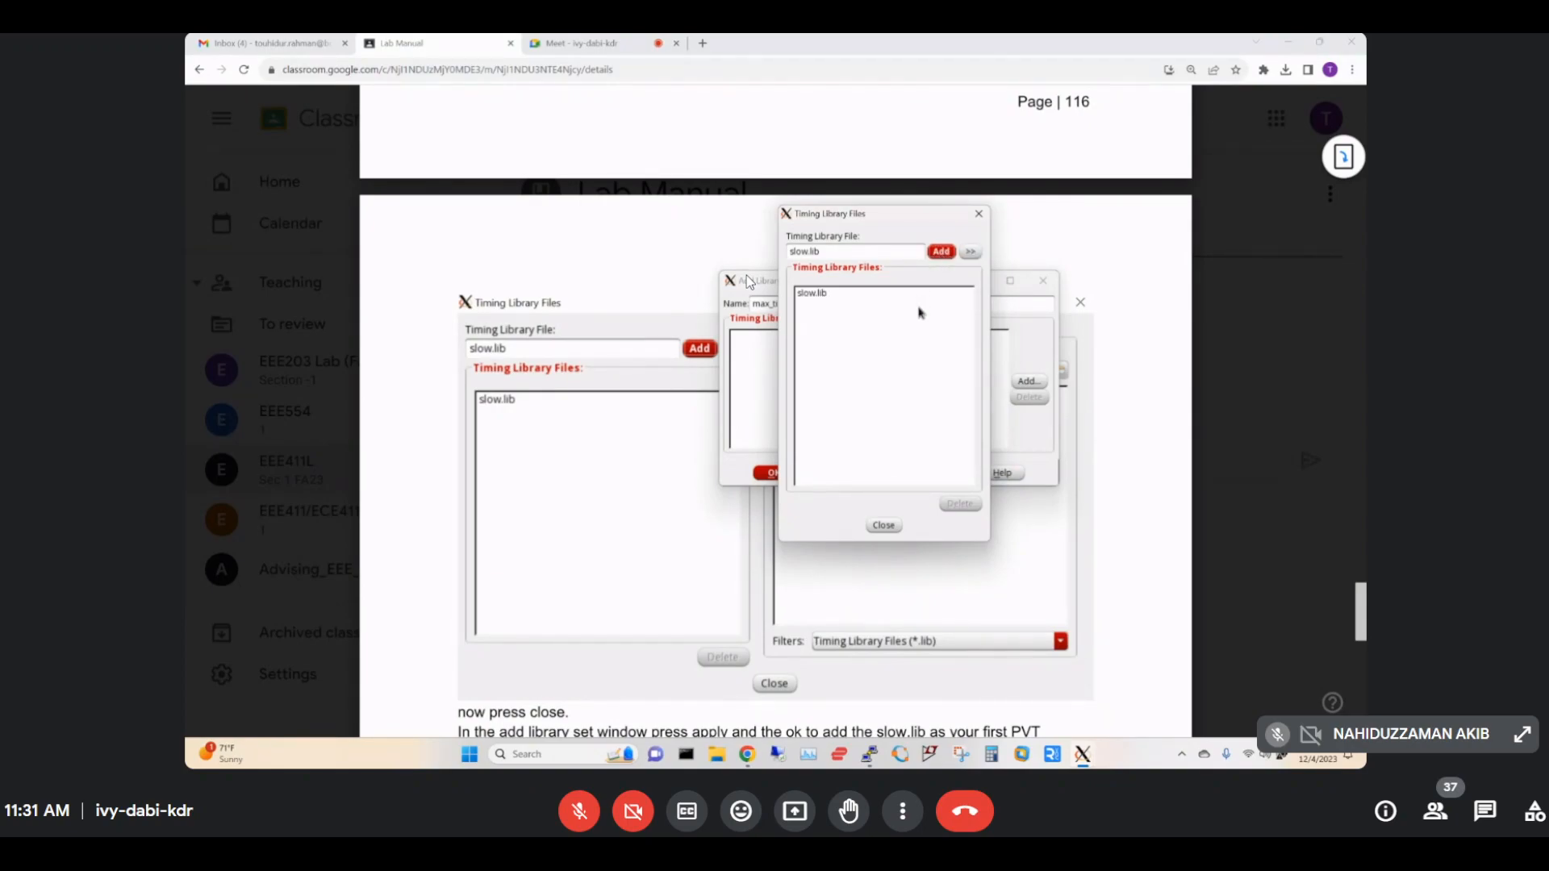
click(884, 525)
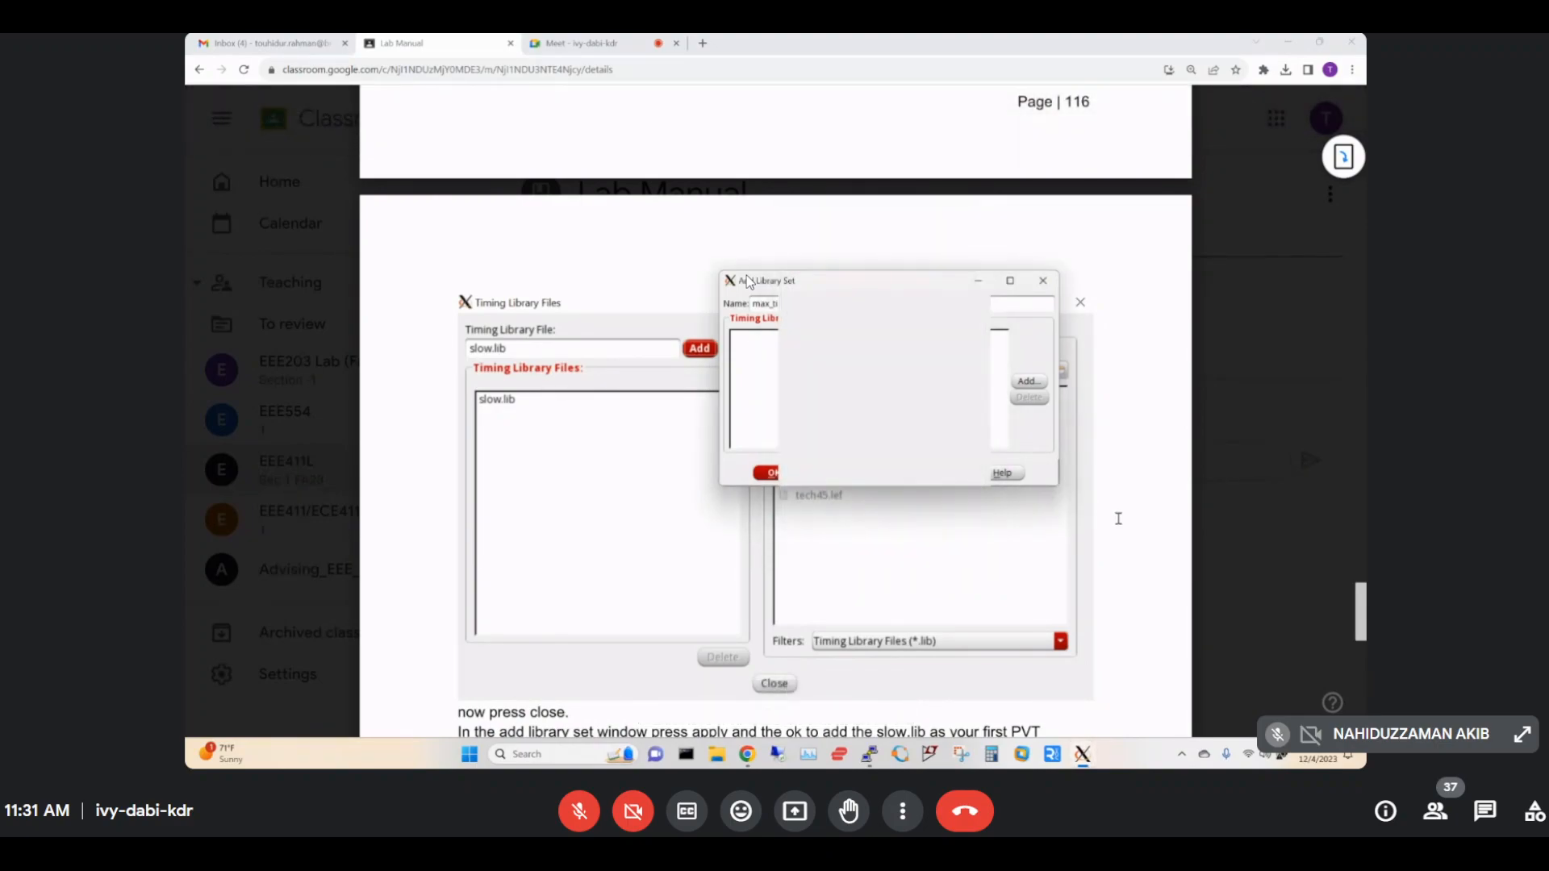
Apply and confirm the max_timing library set, with the manual at the fast.lib min_timing step.
click(1118, 518)
scroll(1118, 518, down, 5)
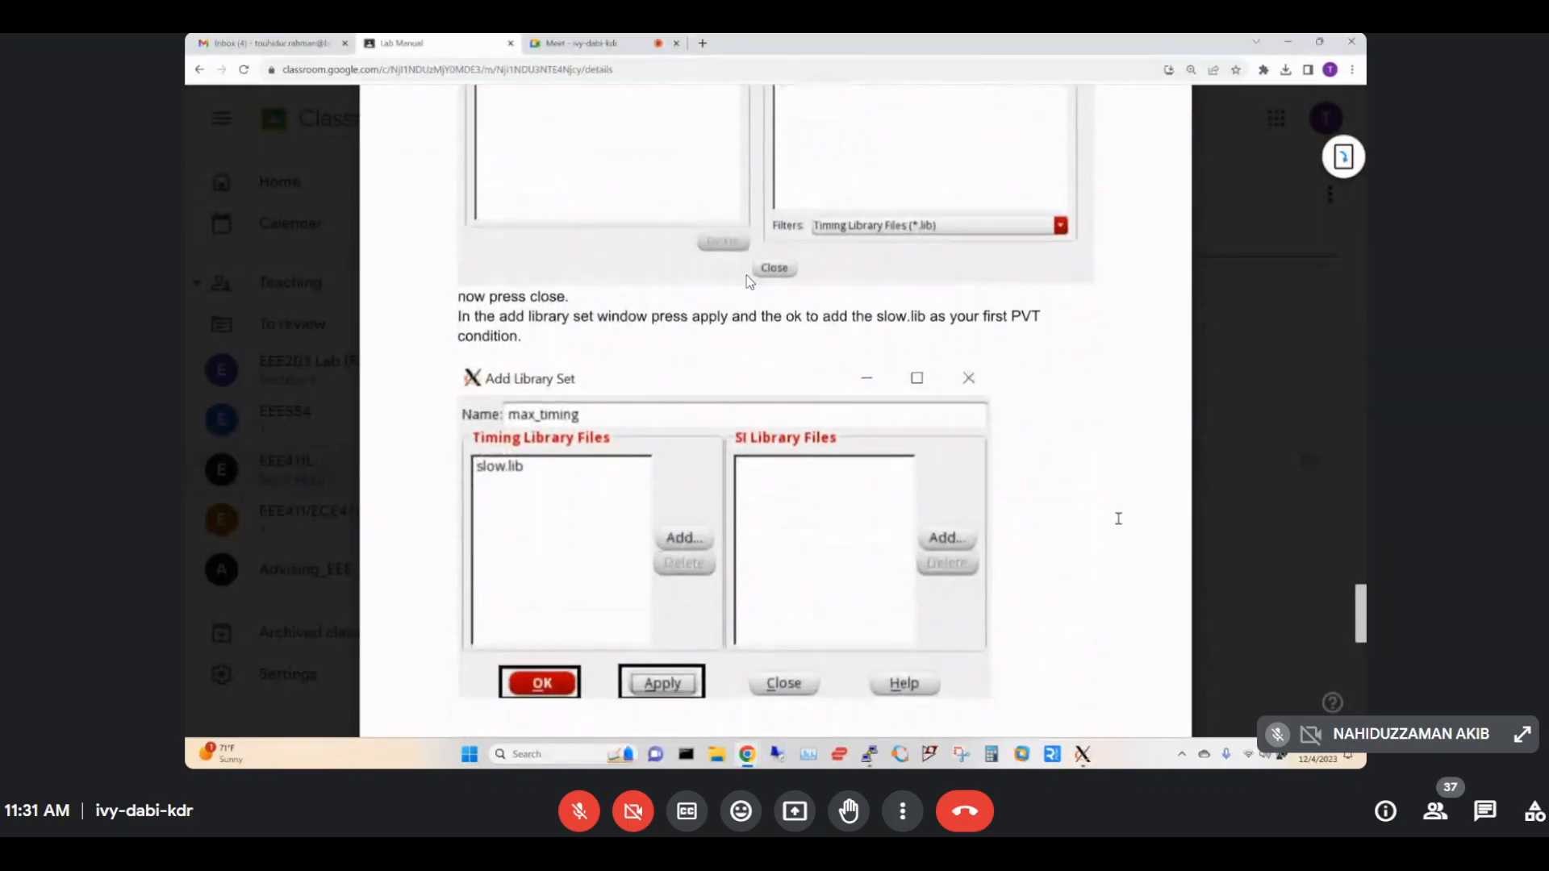
scroll(1118, 518, down, 3)
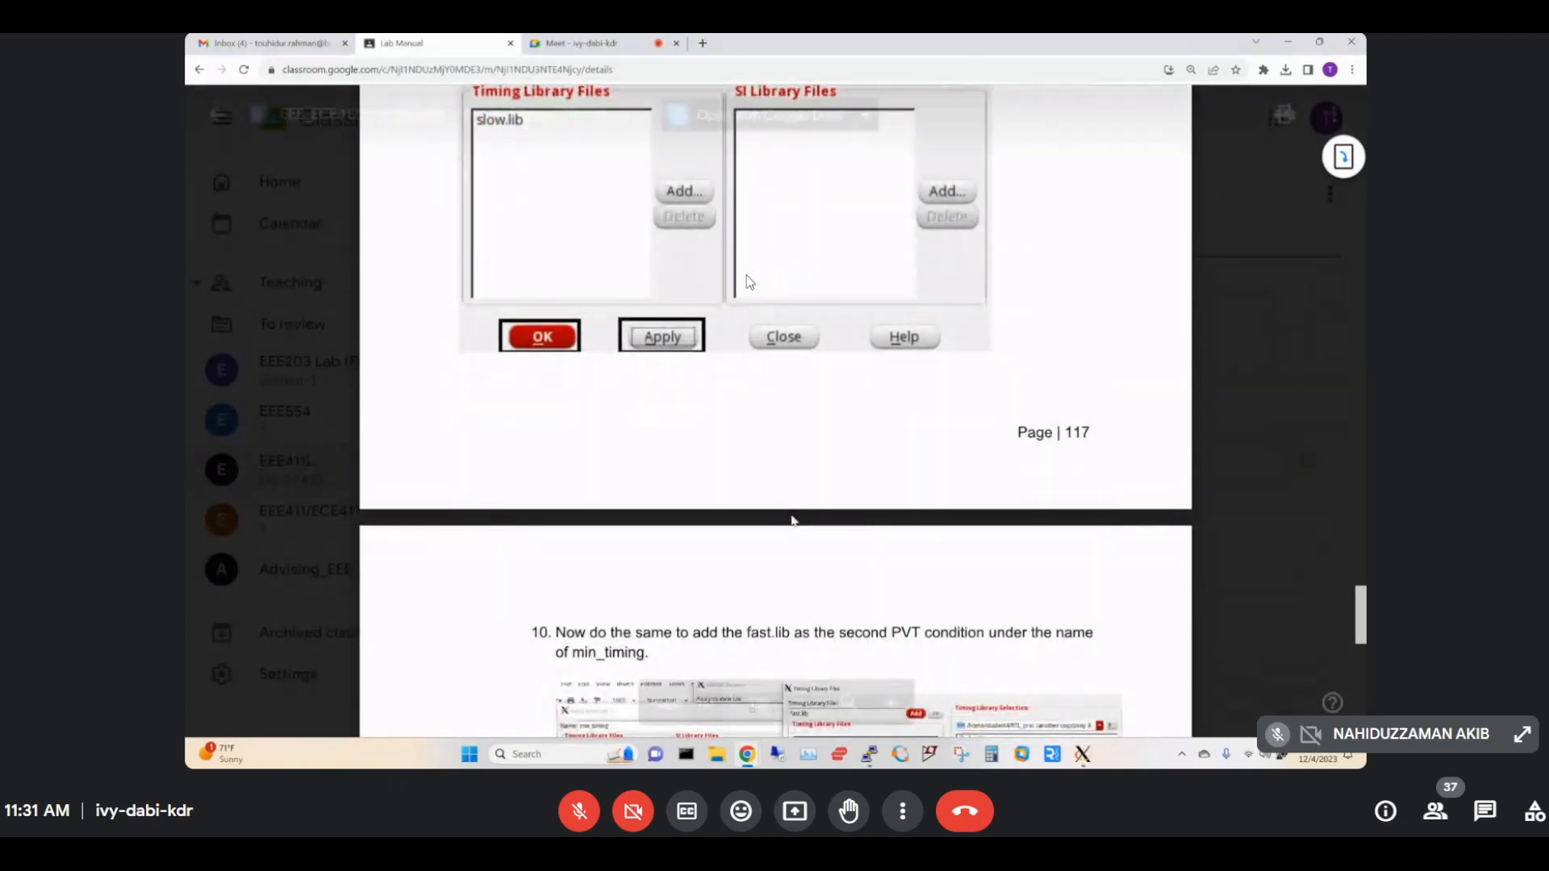
mouse_move(1090, 758)
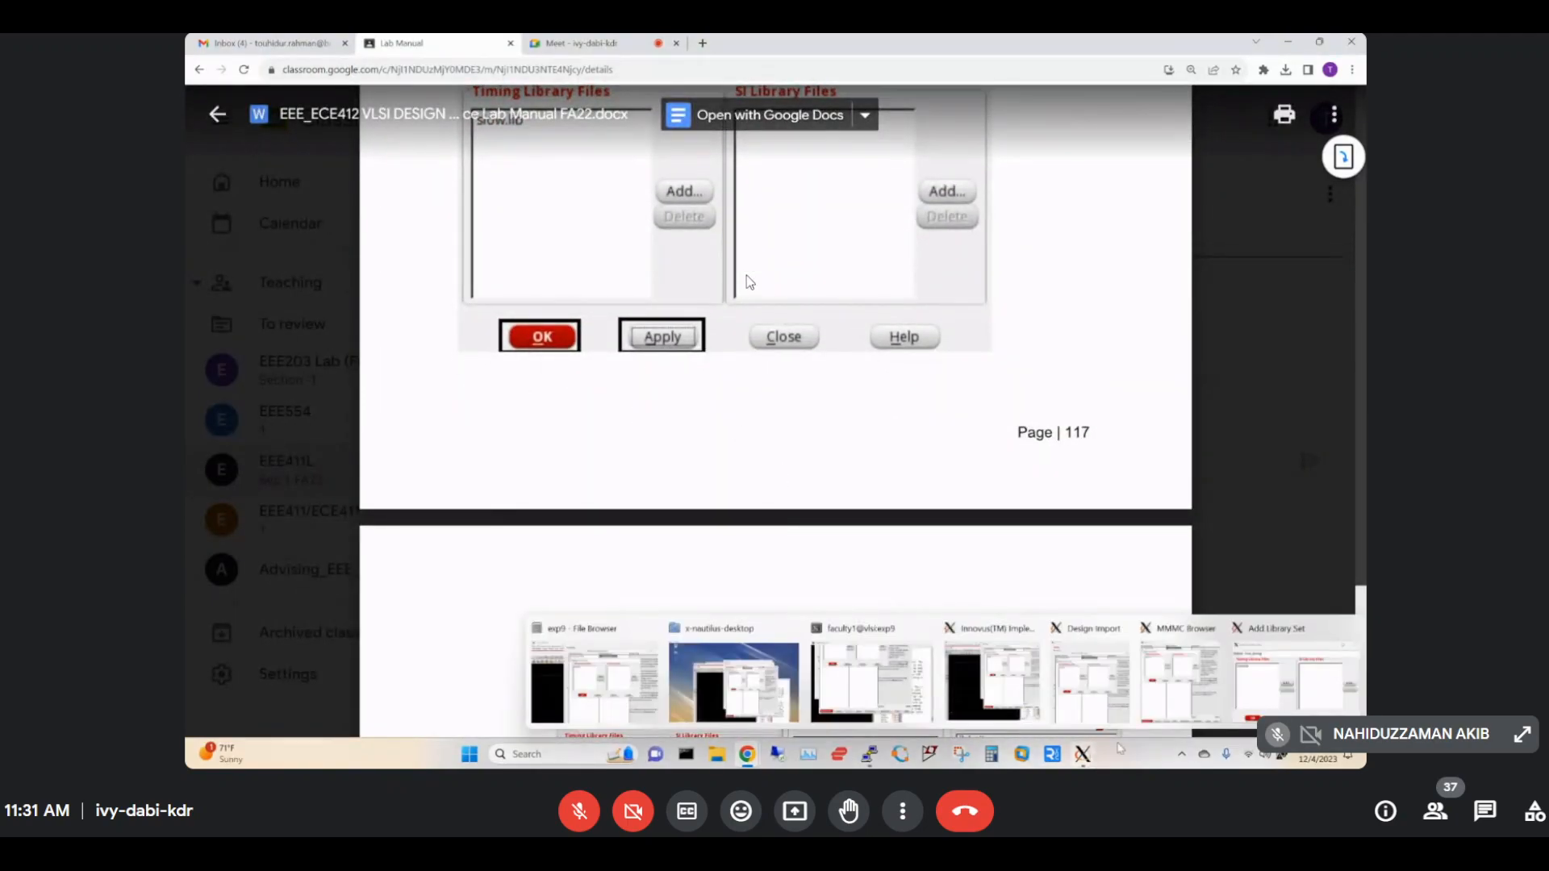
click(1295, 684)
click(851, 473)
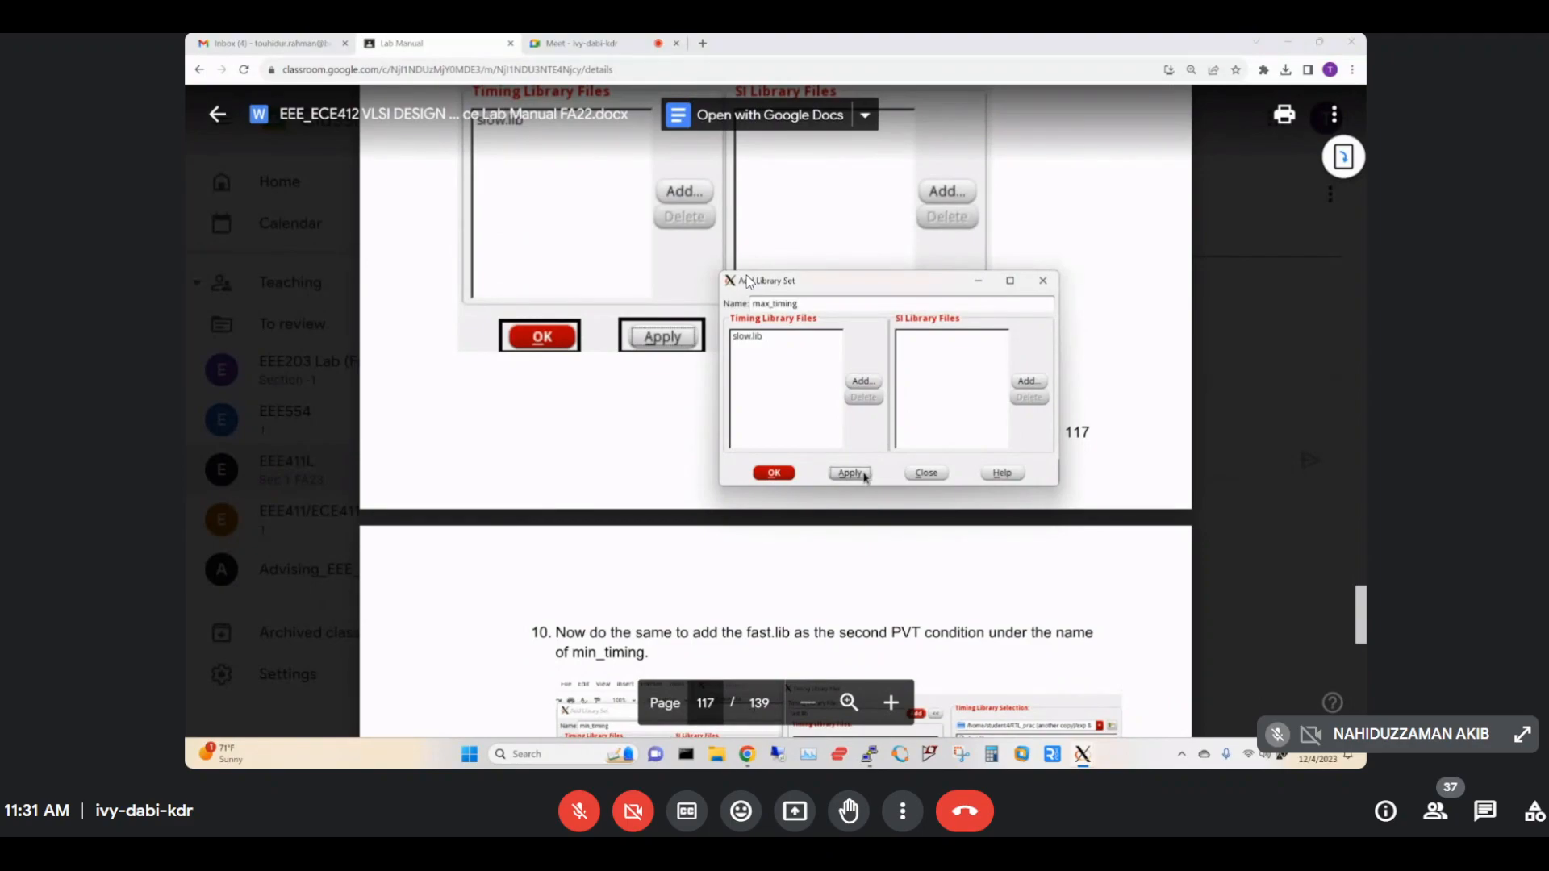
click(789, 473)
scroll(748, 283, down, 3)
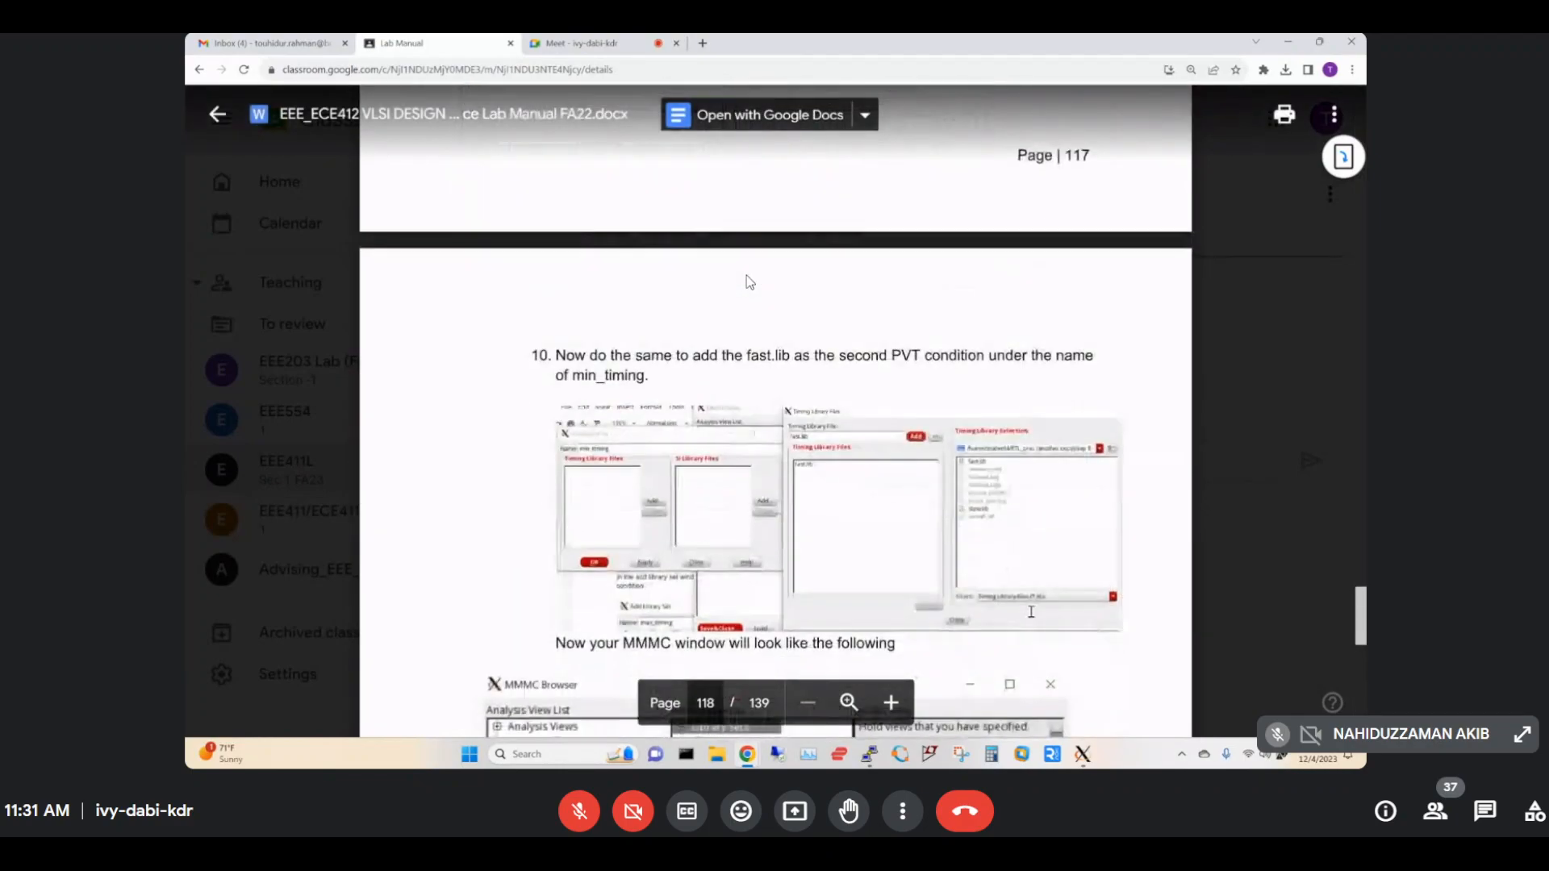
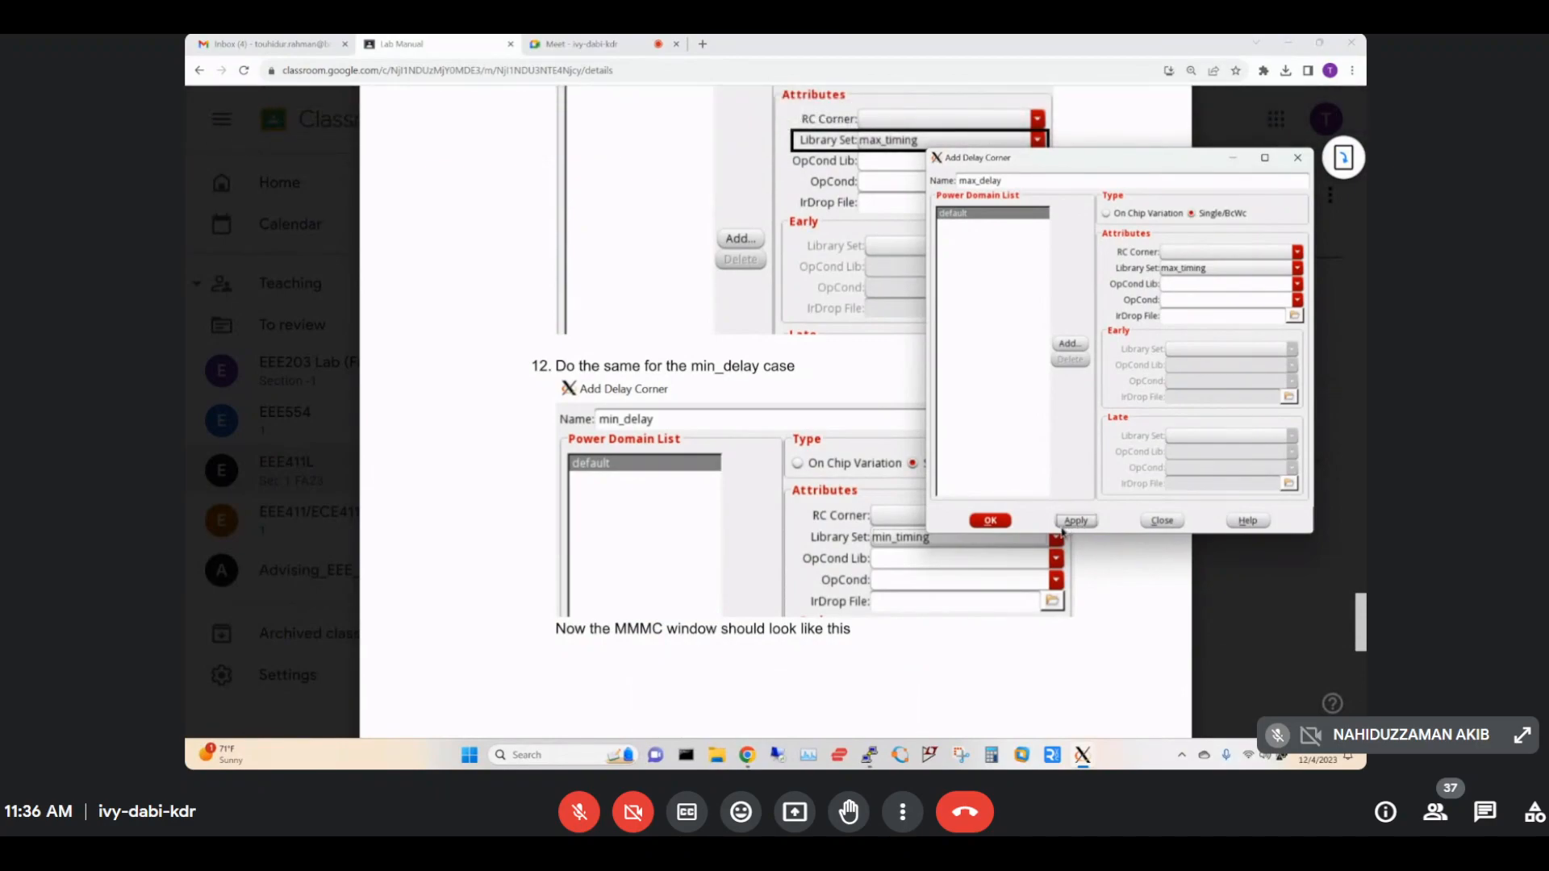
Check Wi-Fi activity in Task Manager, then confirm the max_delay delay corner.
drag(1144, 173, 1094, 237)
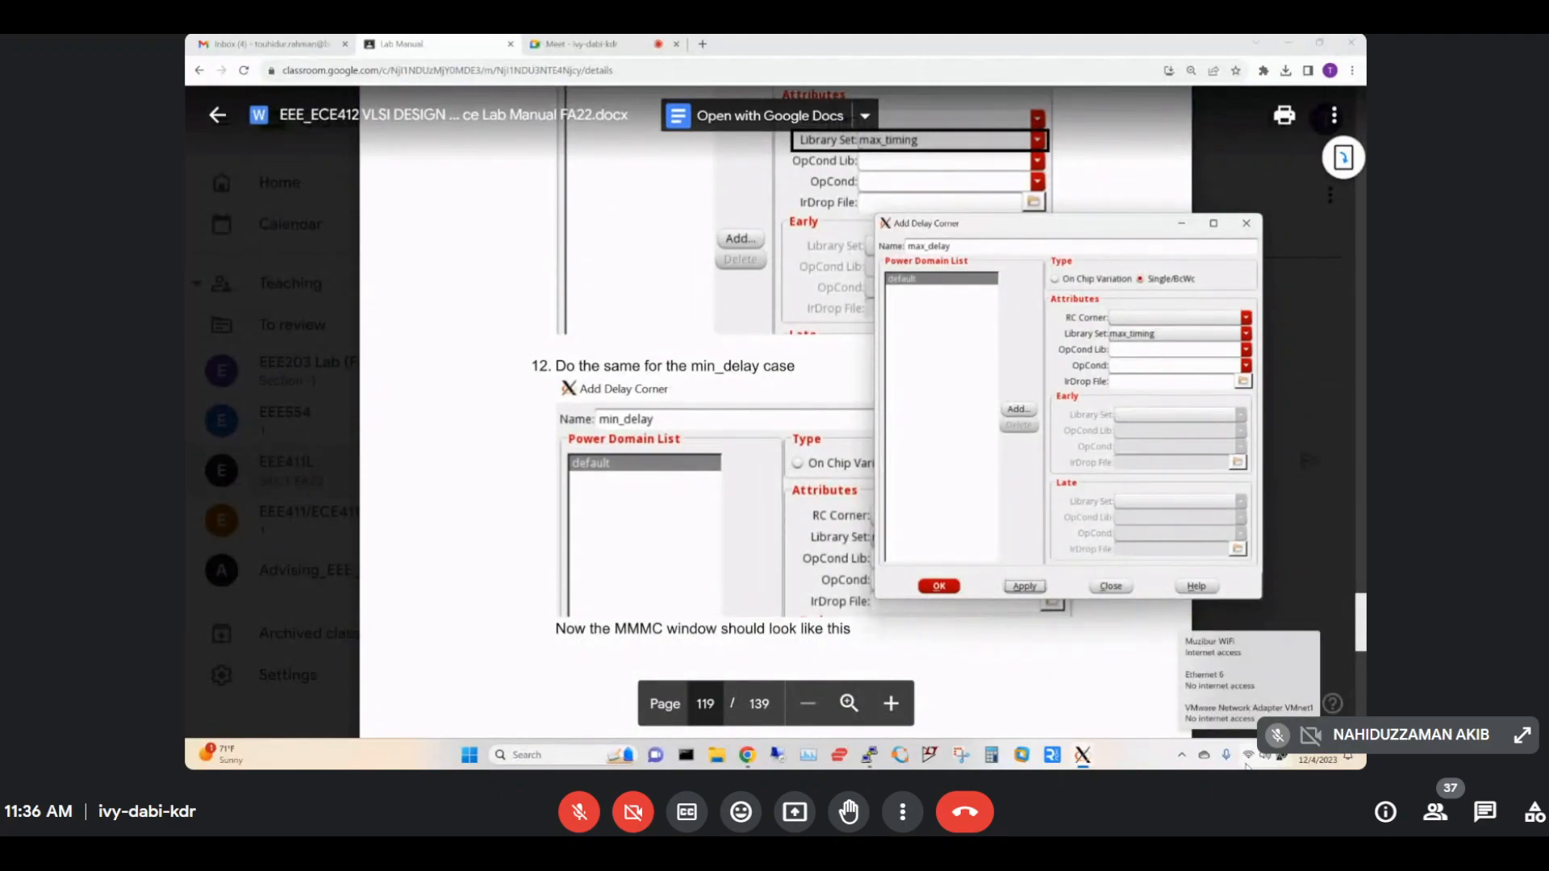
click(807, 755)
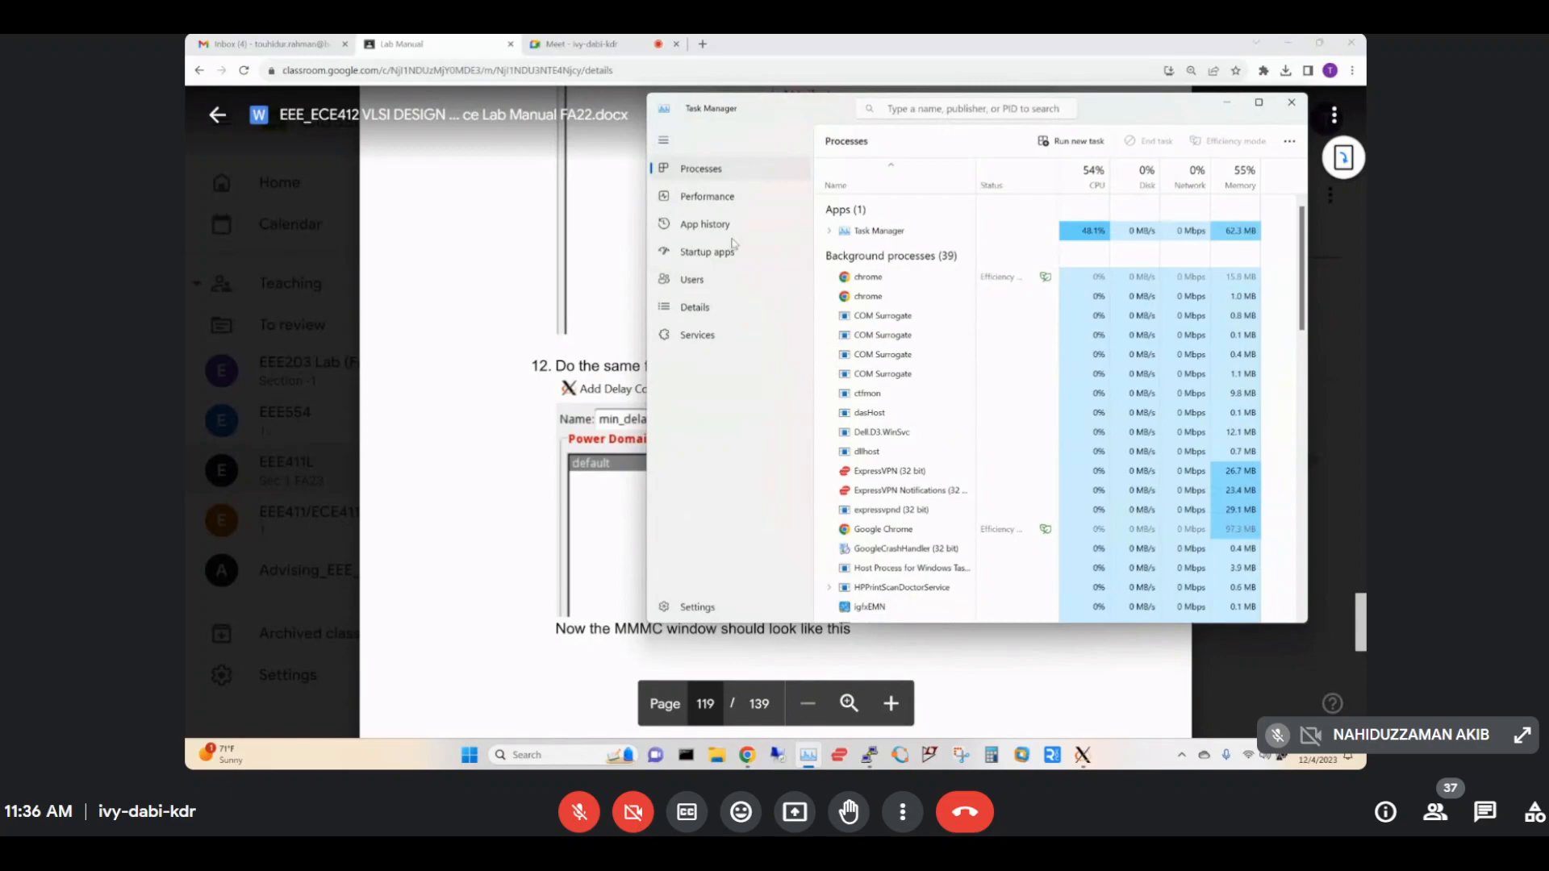
click(703, 206)
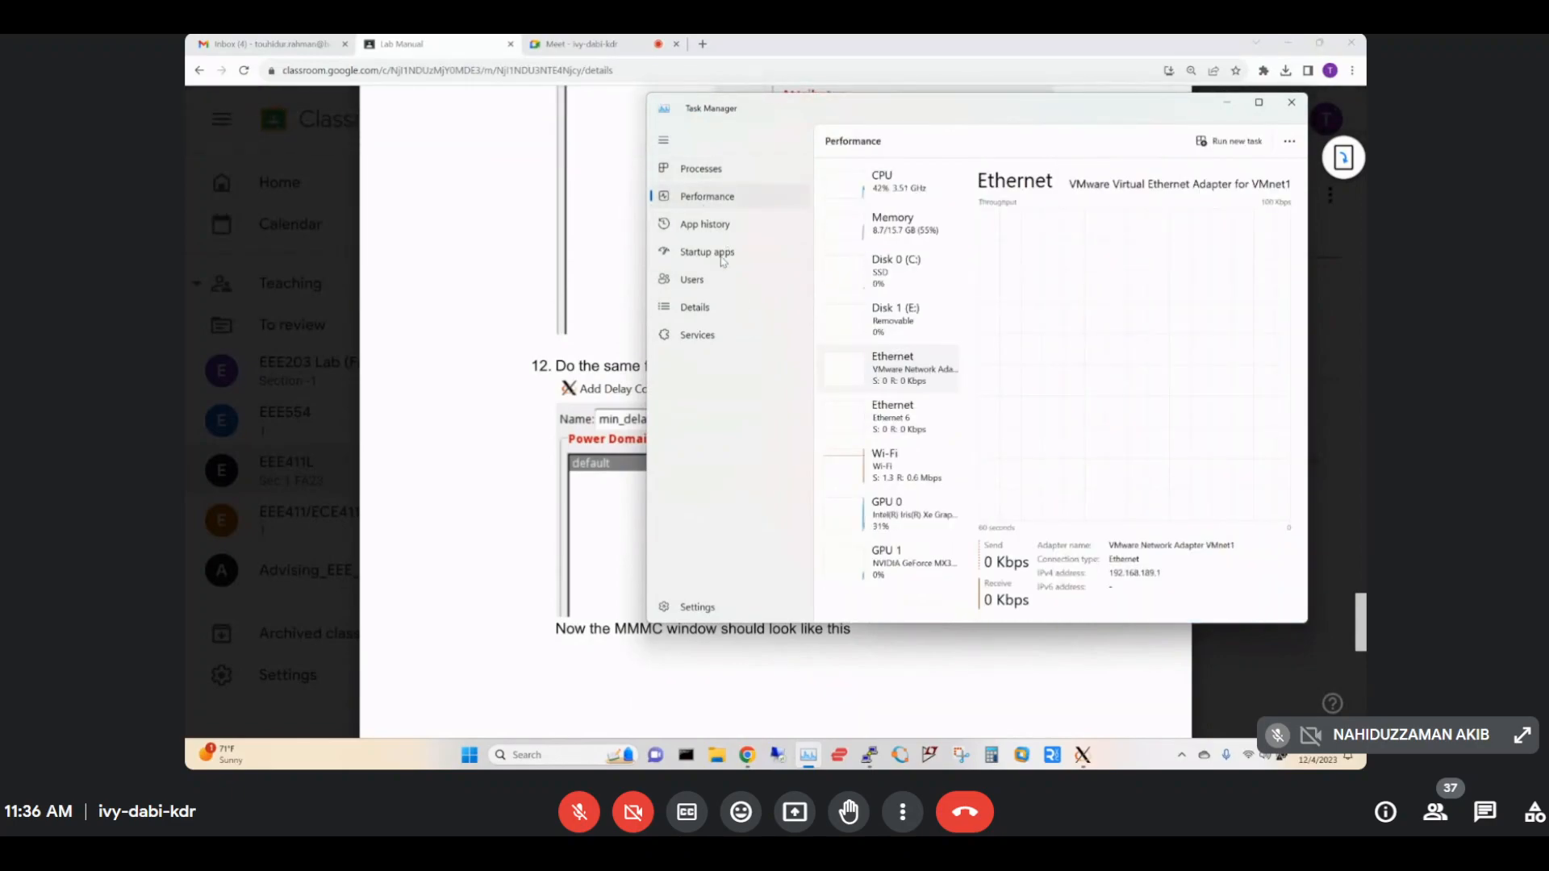
click(908, 484)
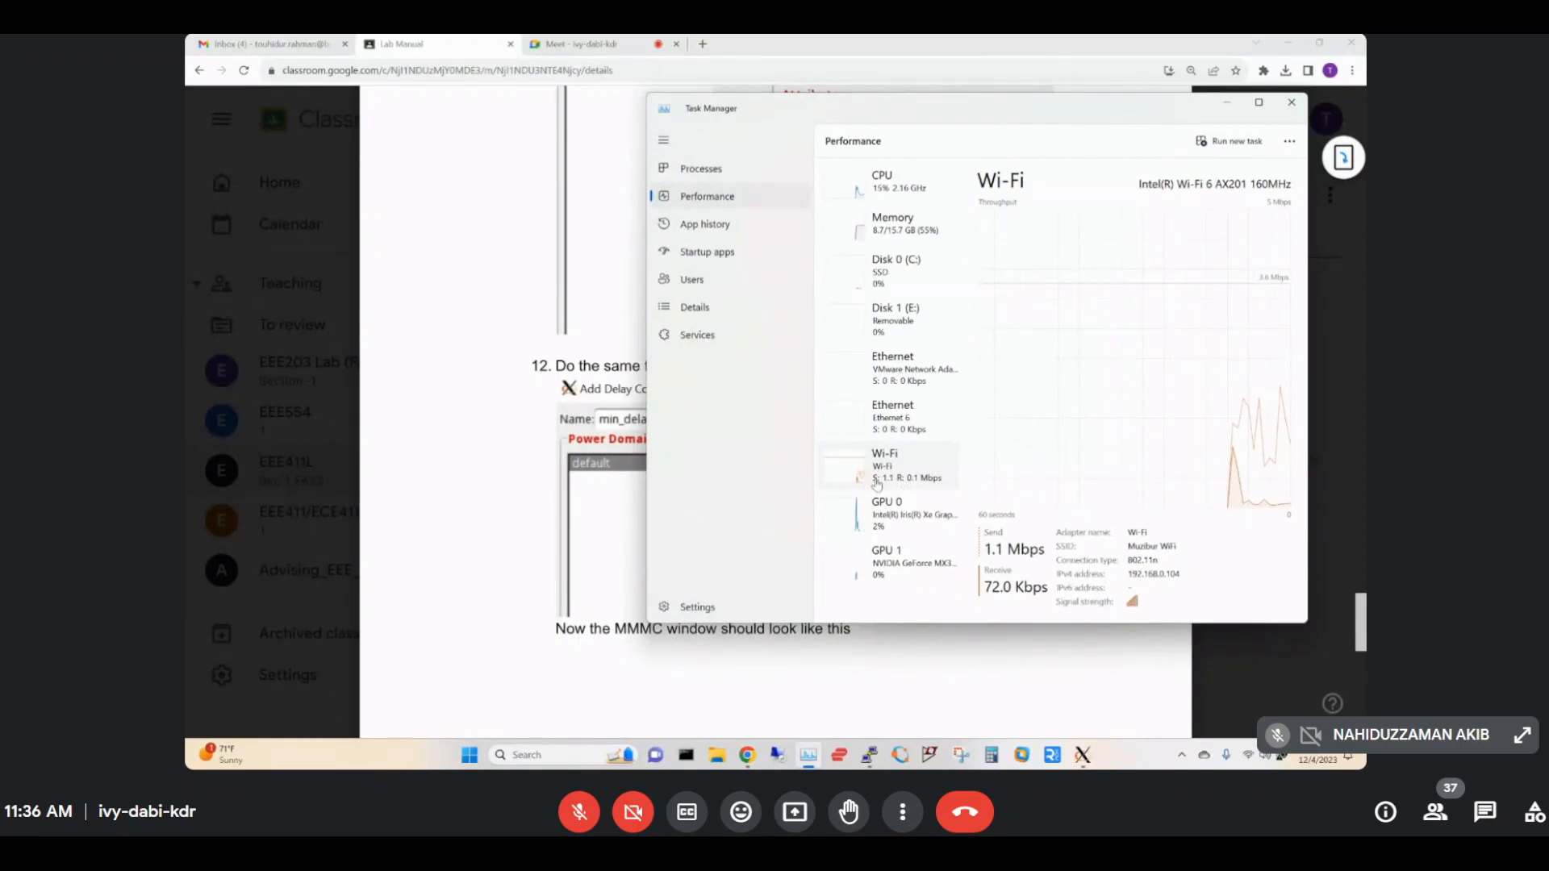
click(1289, 104)
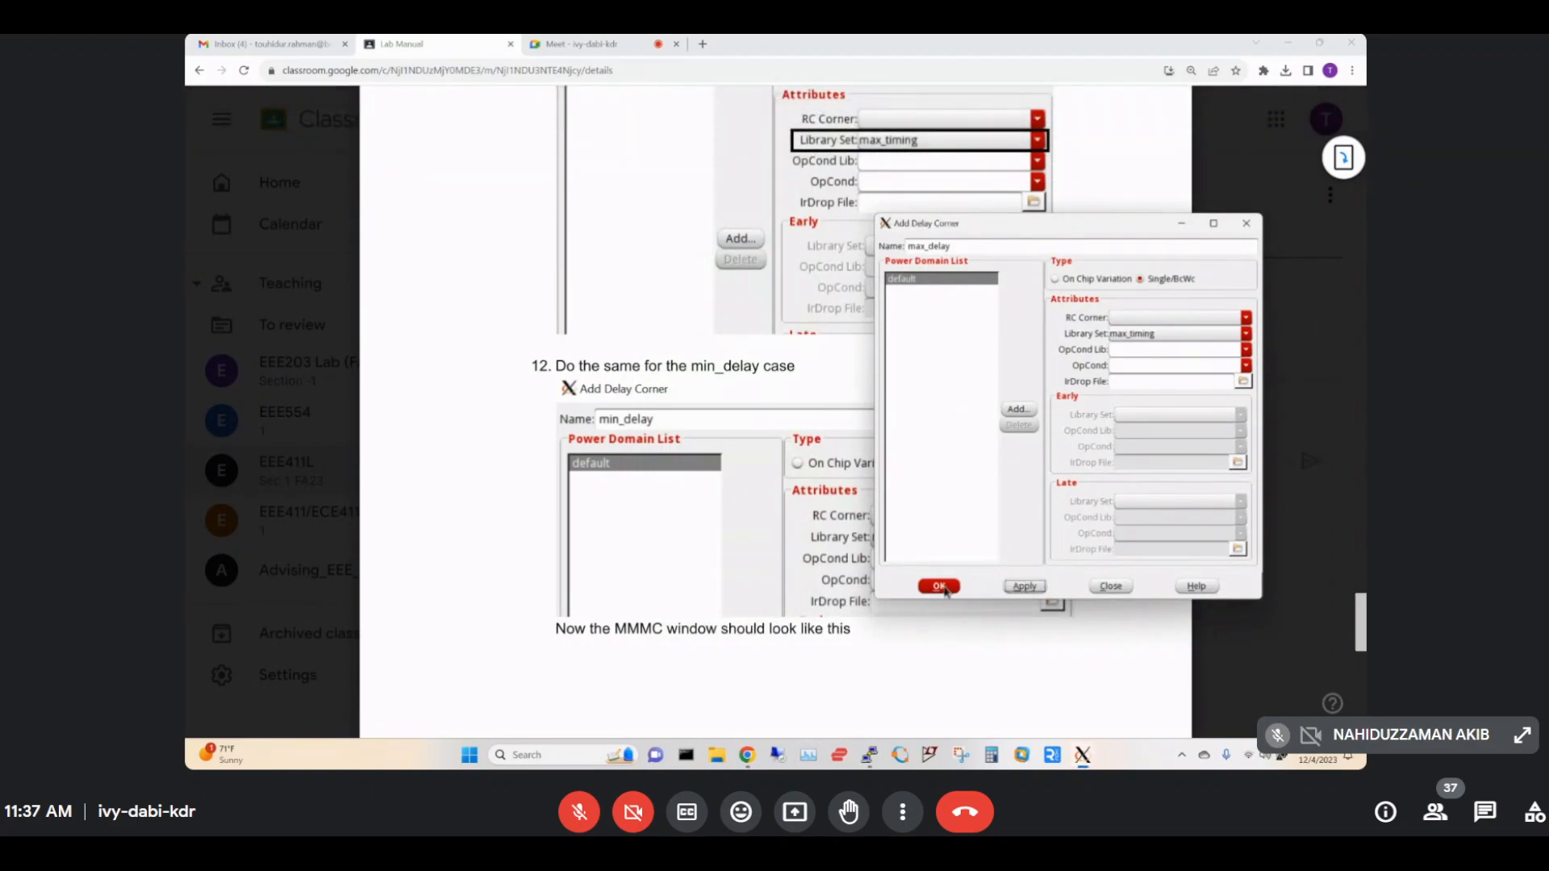
click(941, 586)
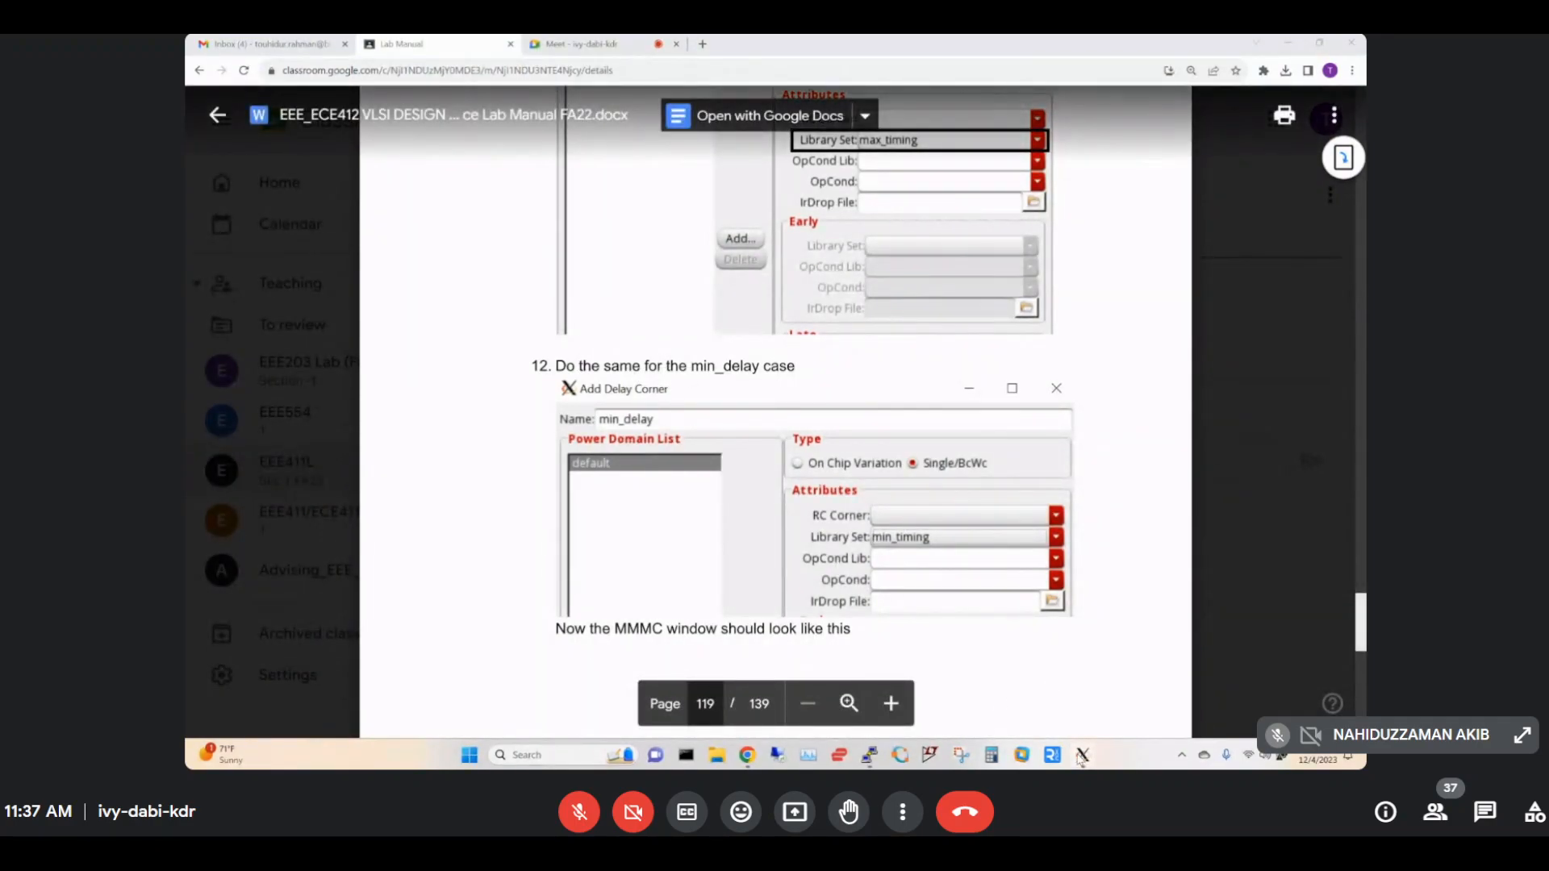
Add a min_delay delay corner on the min_timing library set, then apply and confirm it.
click(1319, 670)
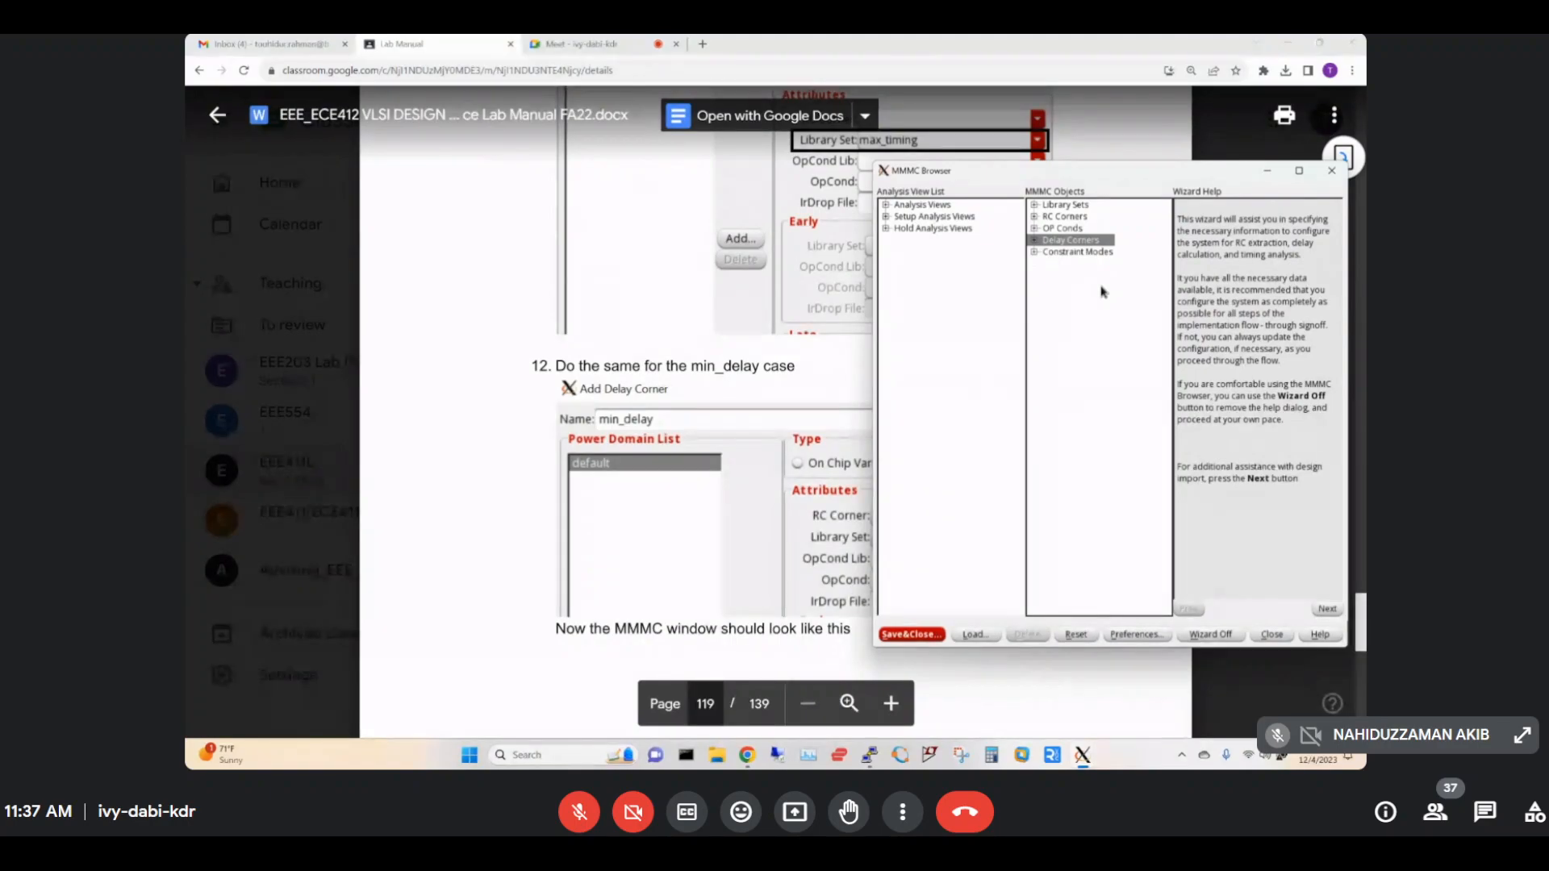
right_click(1103, 292)
click(1126, 296)
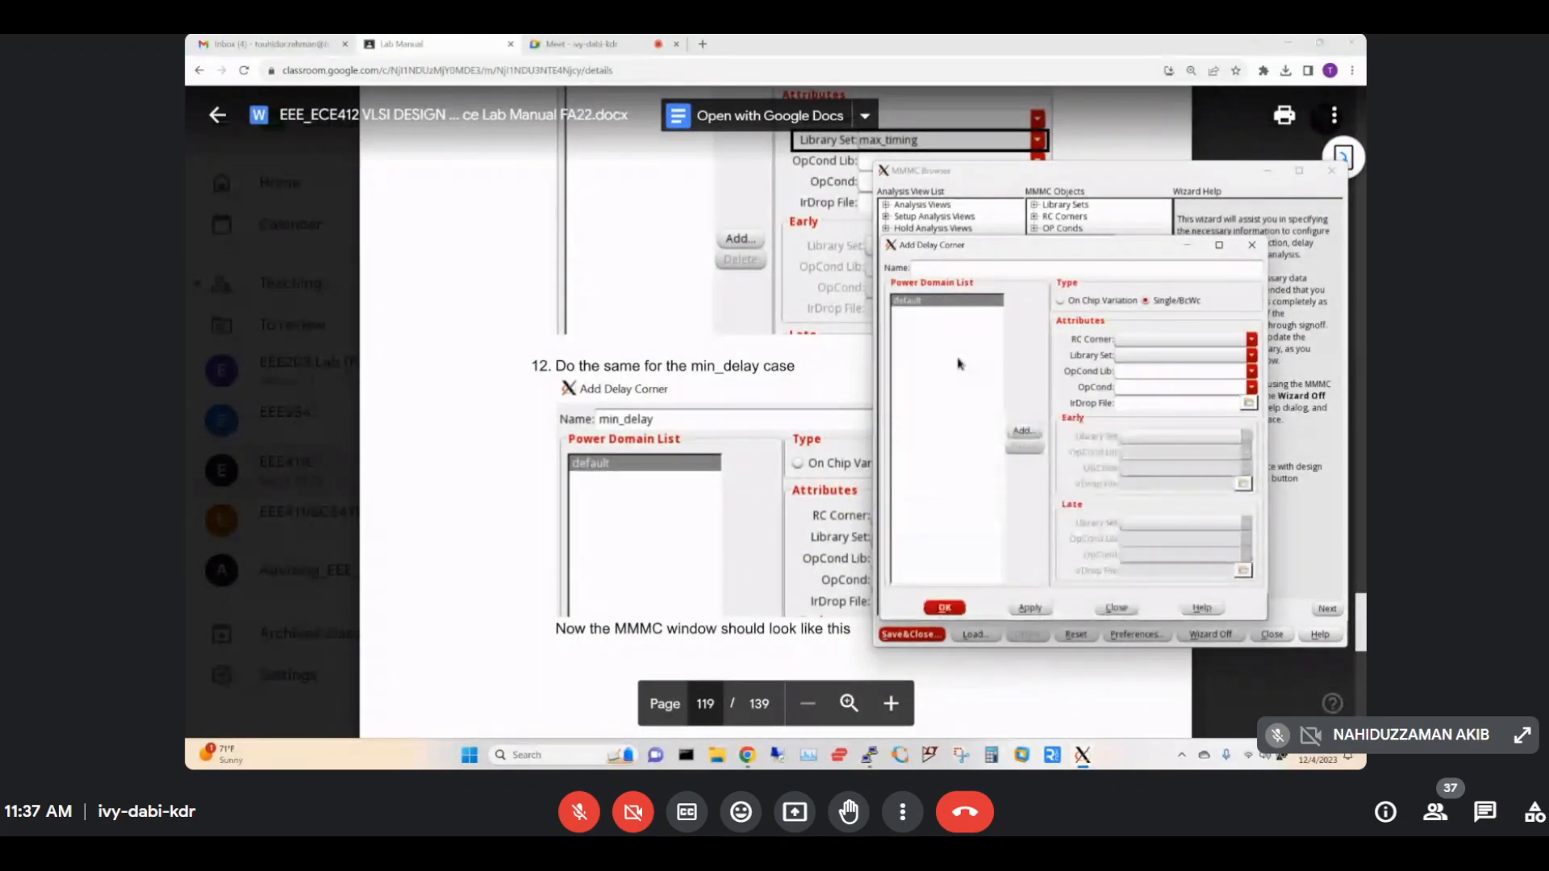
click(930, 268)
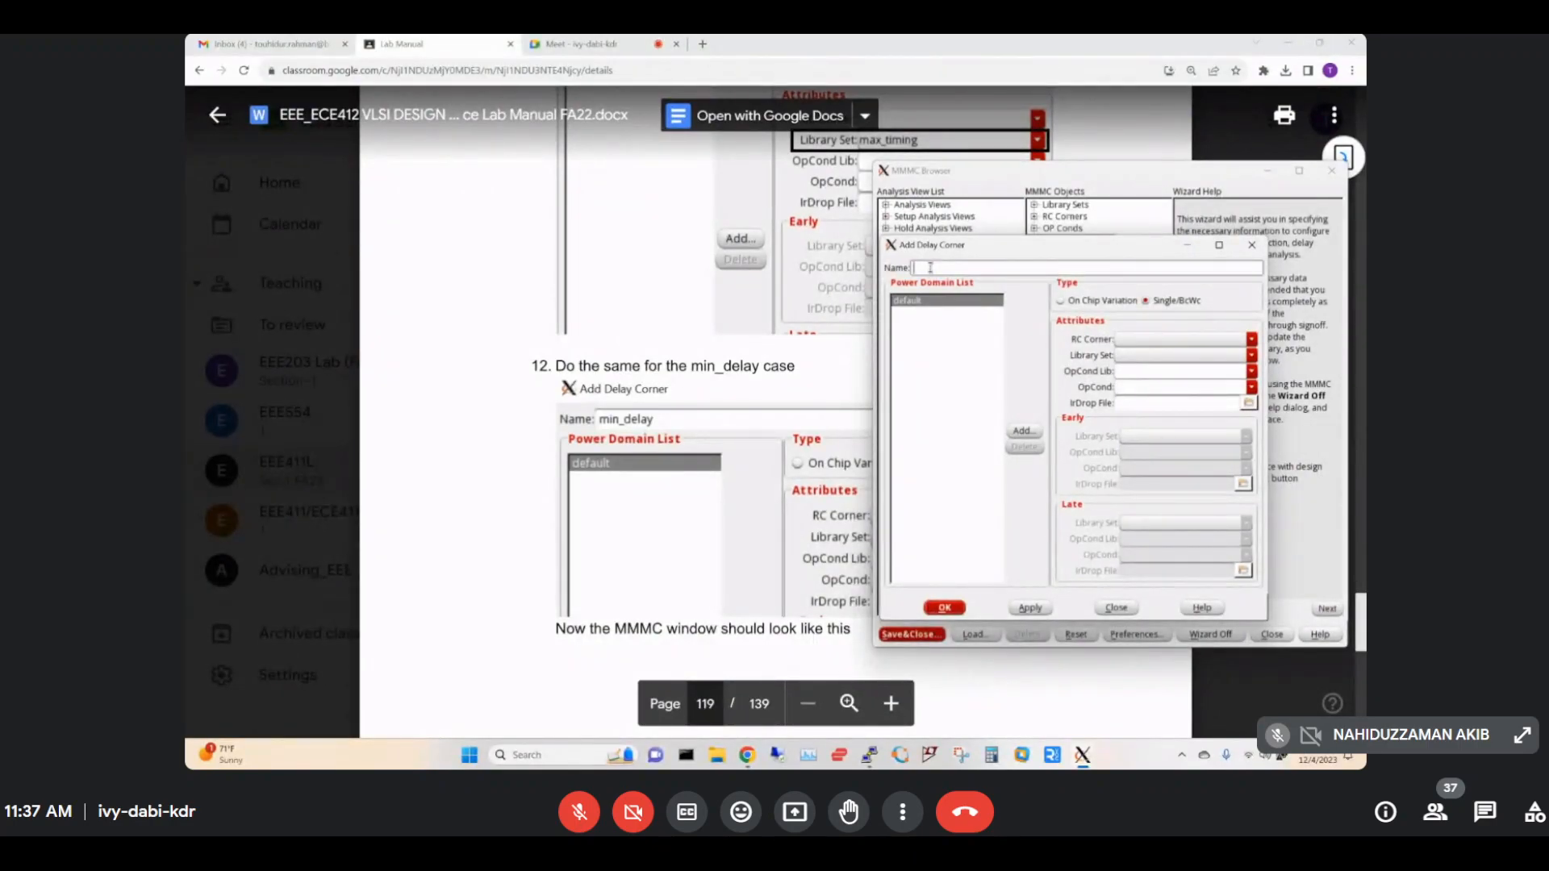
text(min_delay)
click(1252, 358)
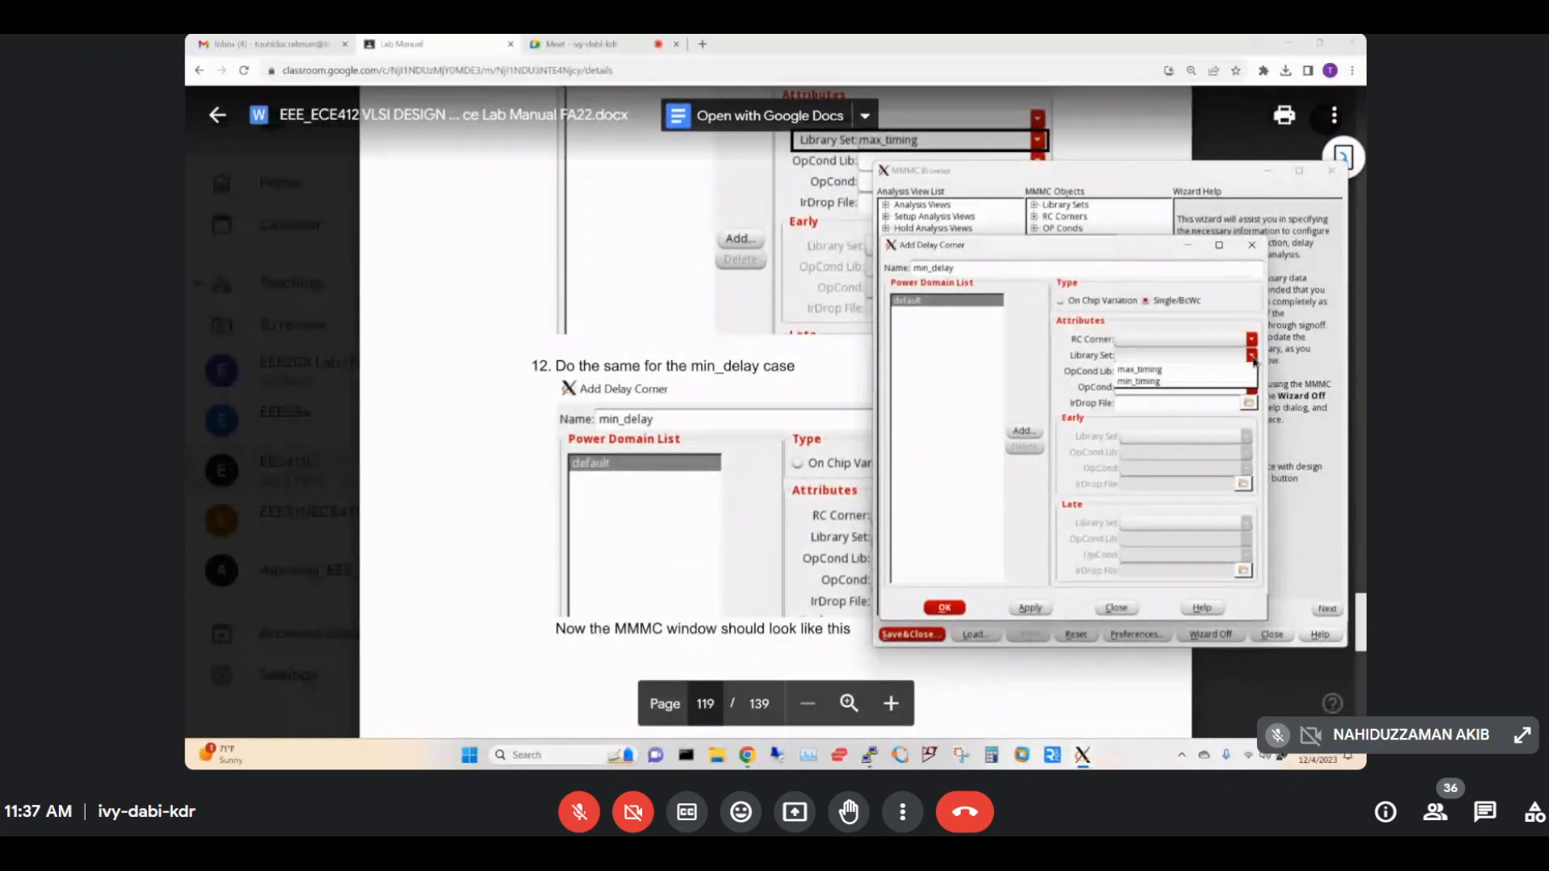
click(1161, 380)
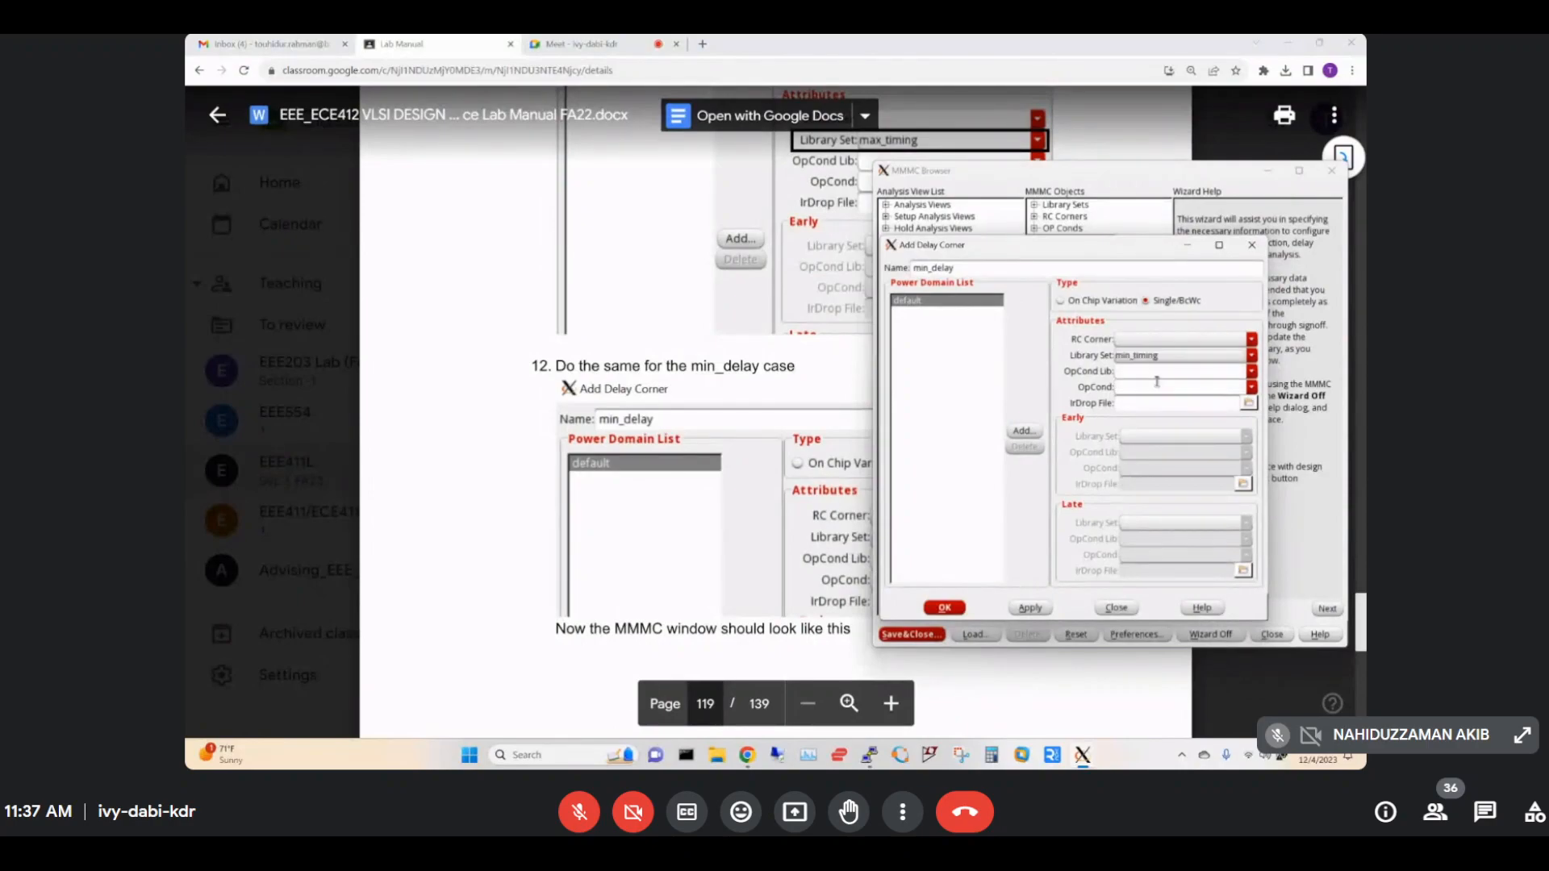
click(1030, 609)
click(943, 608)
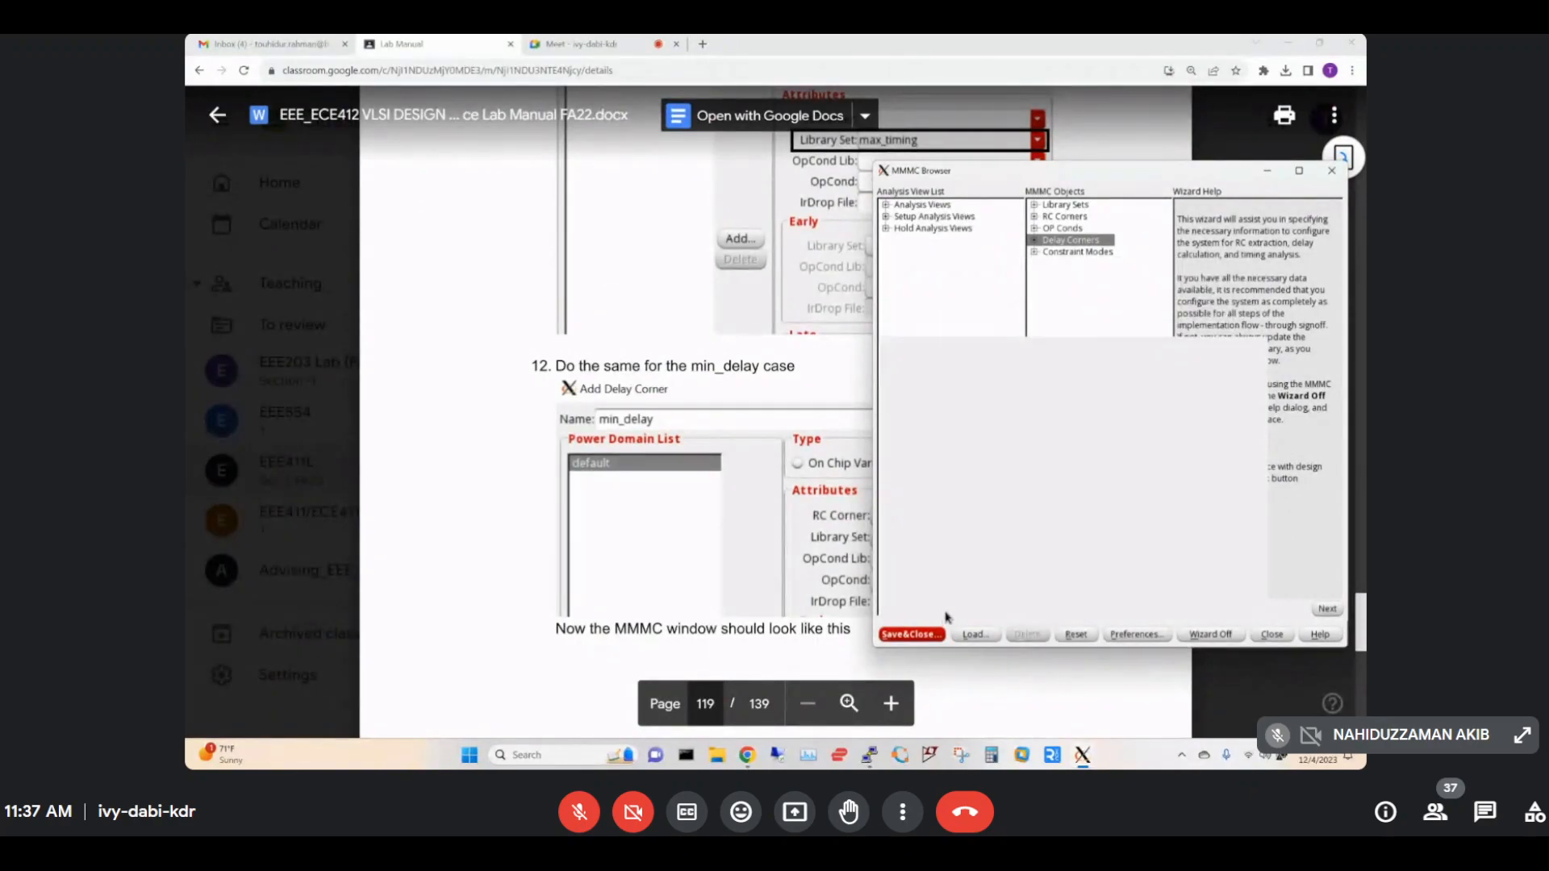
click(643, 493)
Expand Library Sets and Delay Corners to check the timing sets and the max_delay/min_delay corners.
scroll(643, 494, down, 8)
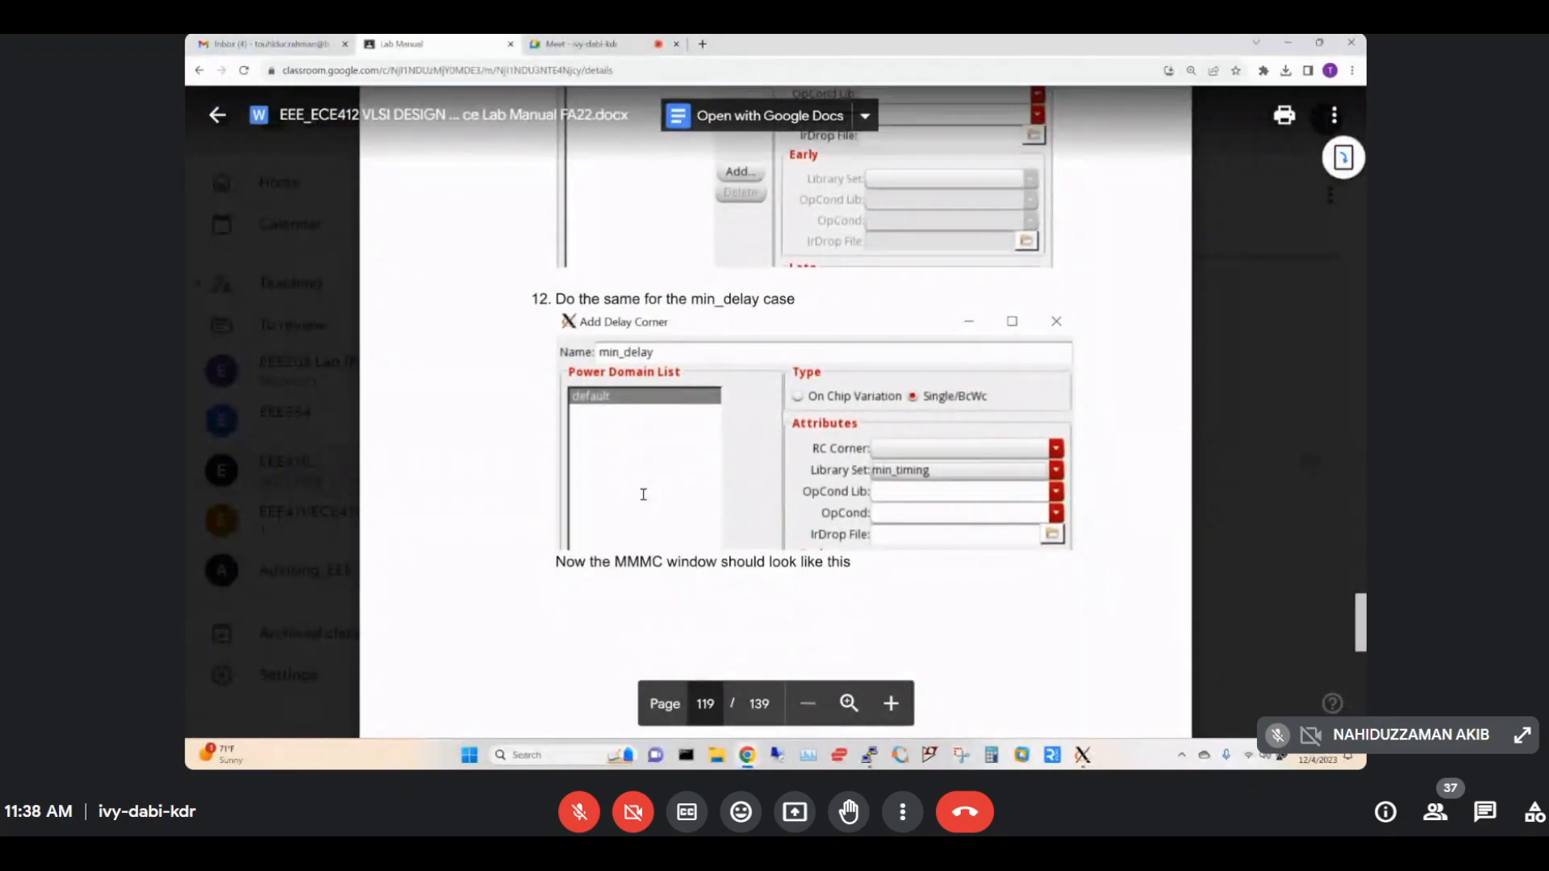
scroll(613, 266, down, 3)
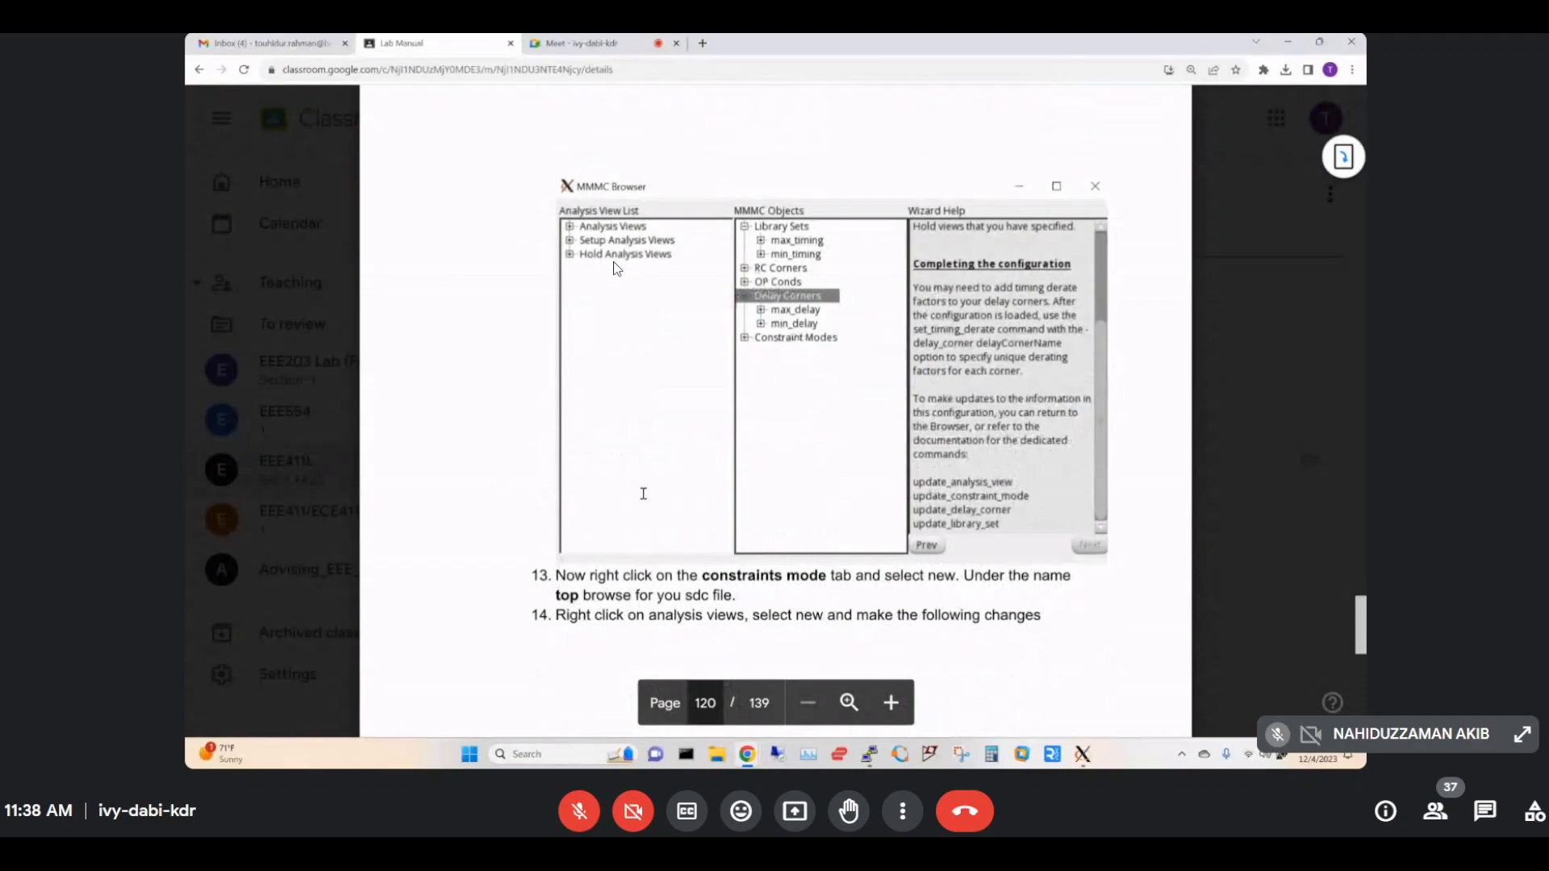
click(1086, 756)
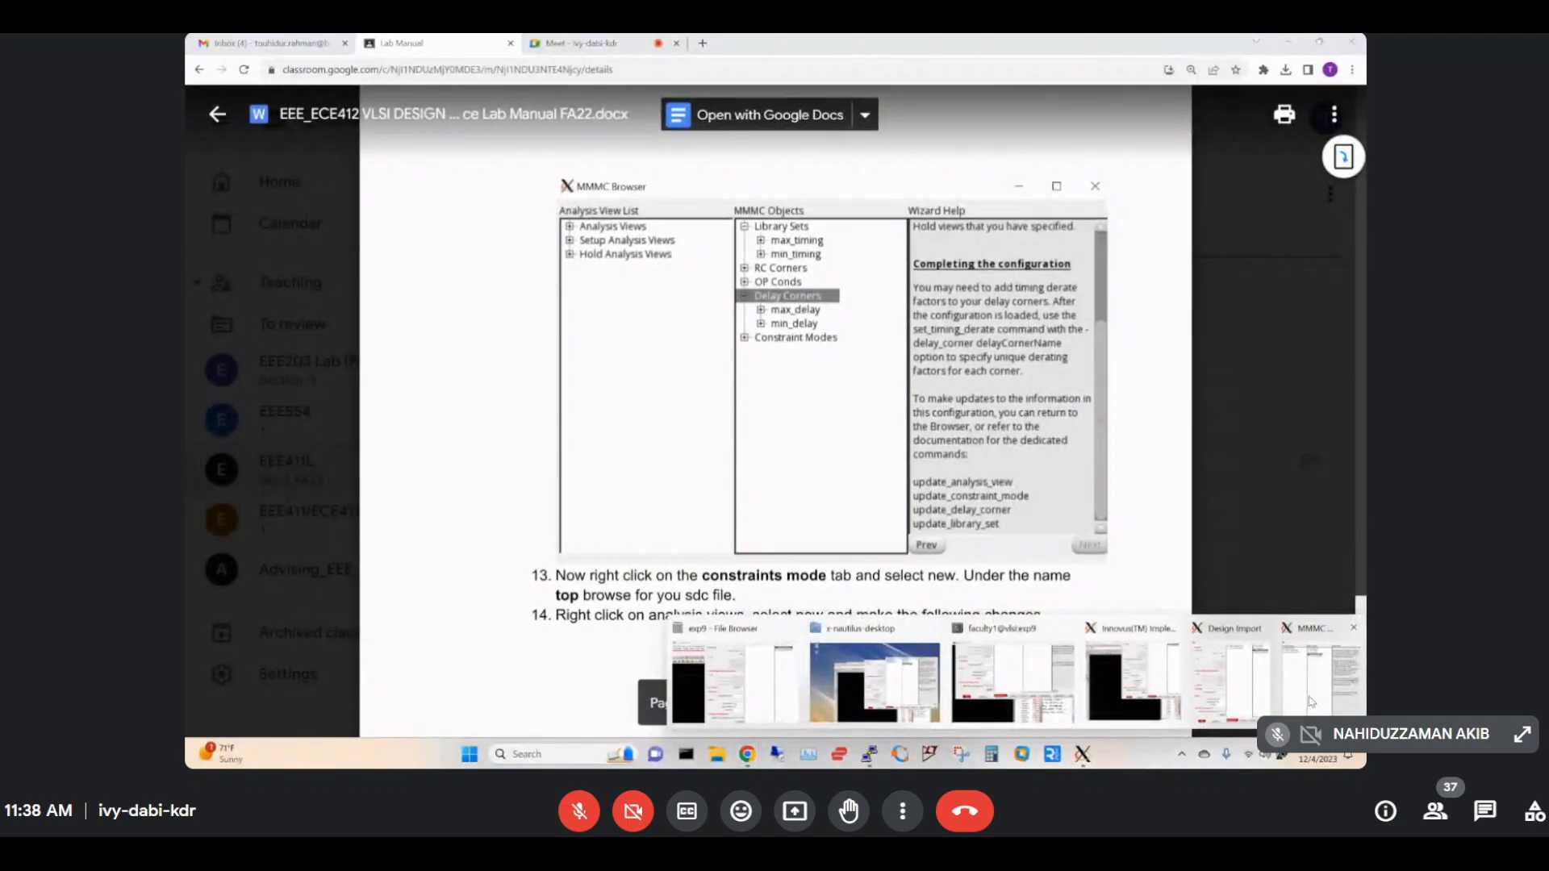
click(1308, 697)
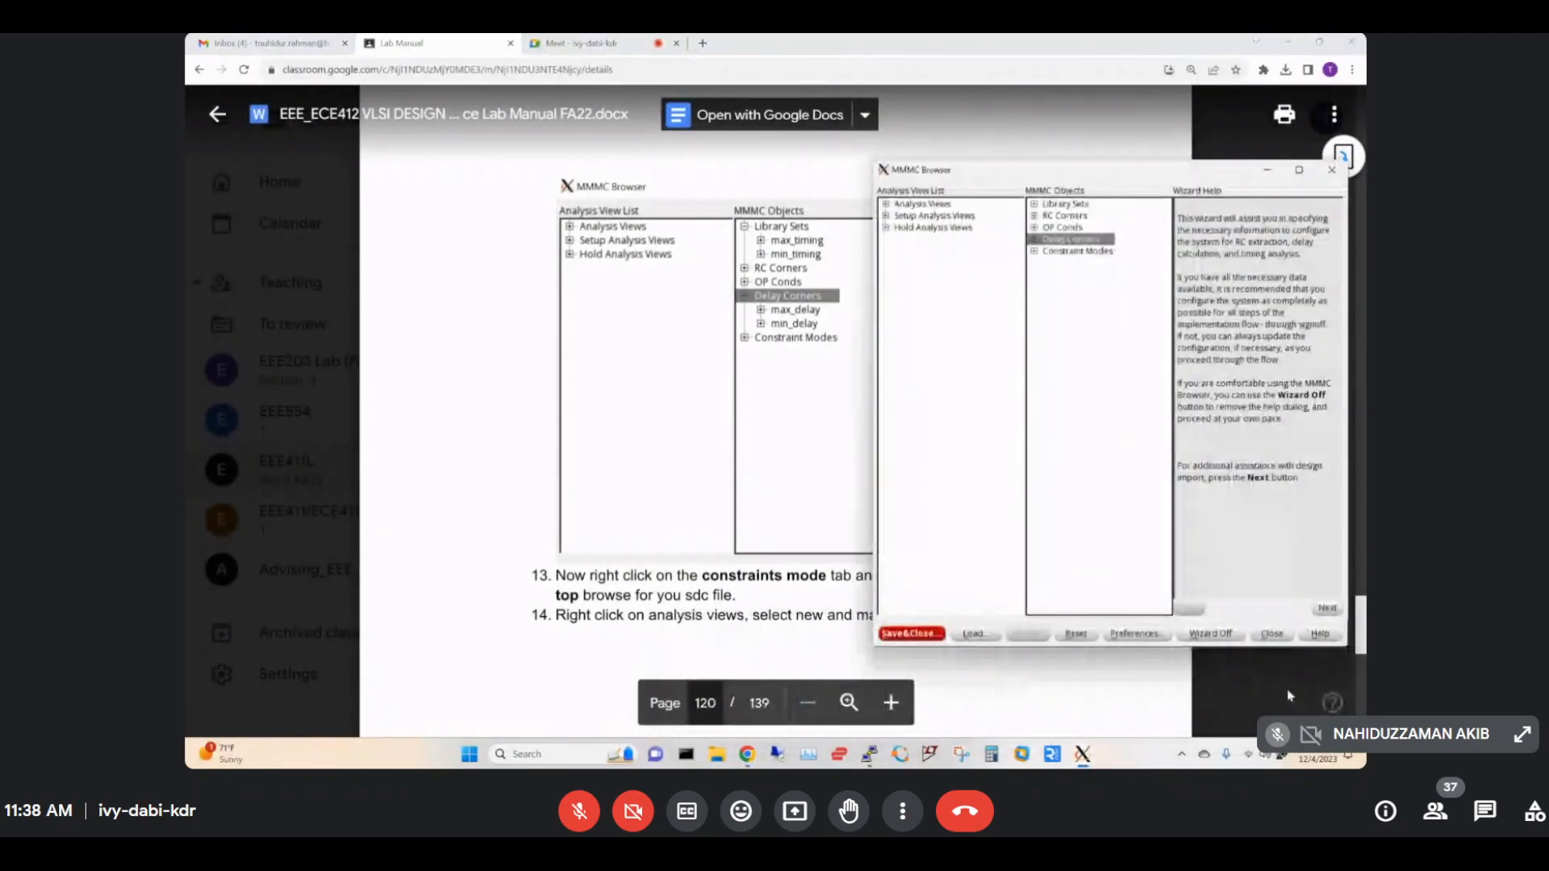
click(1034, 205)
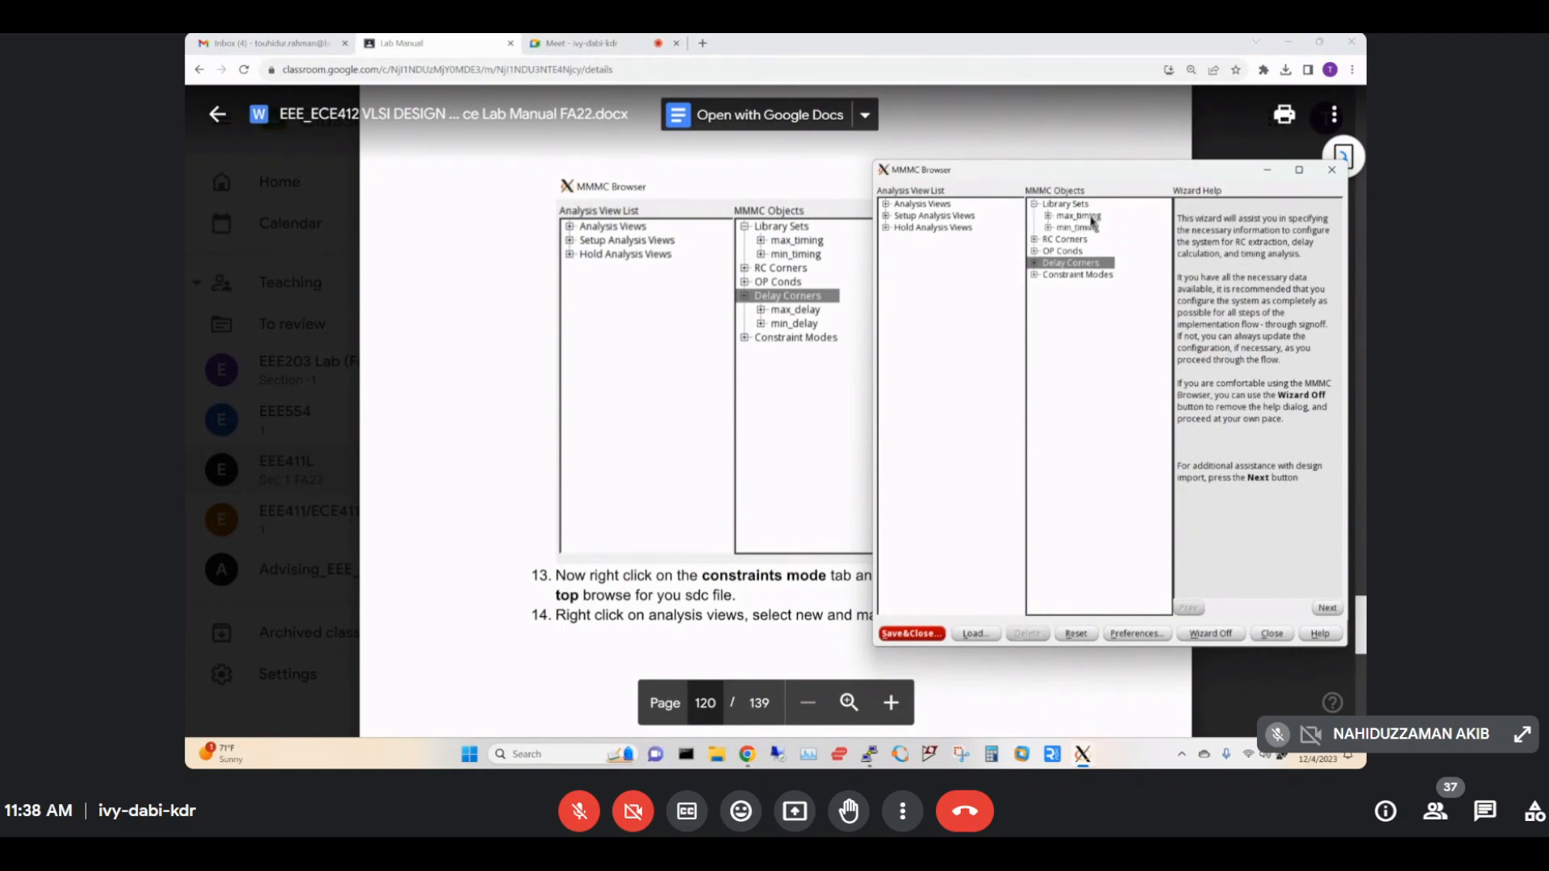
click(1035, 264)
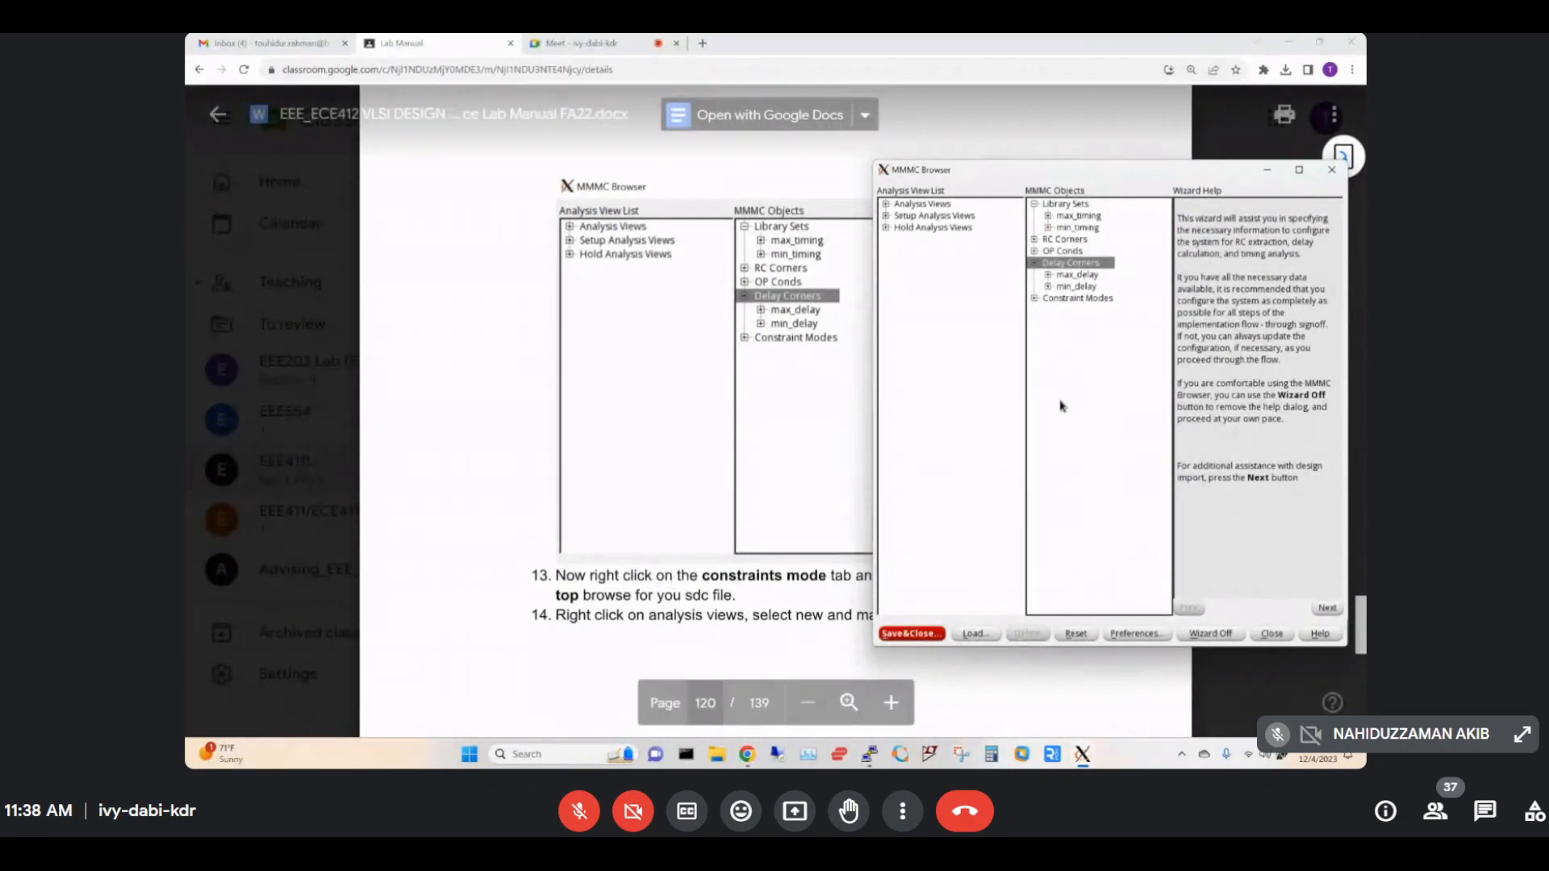
Start a new constraint mode from the Constraint Modes group in the MMMC Browser.
click(853, 545)
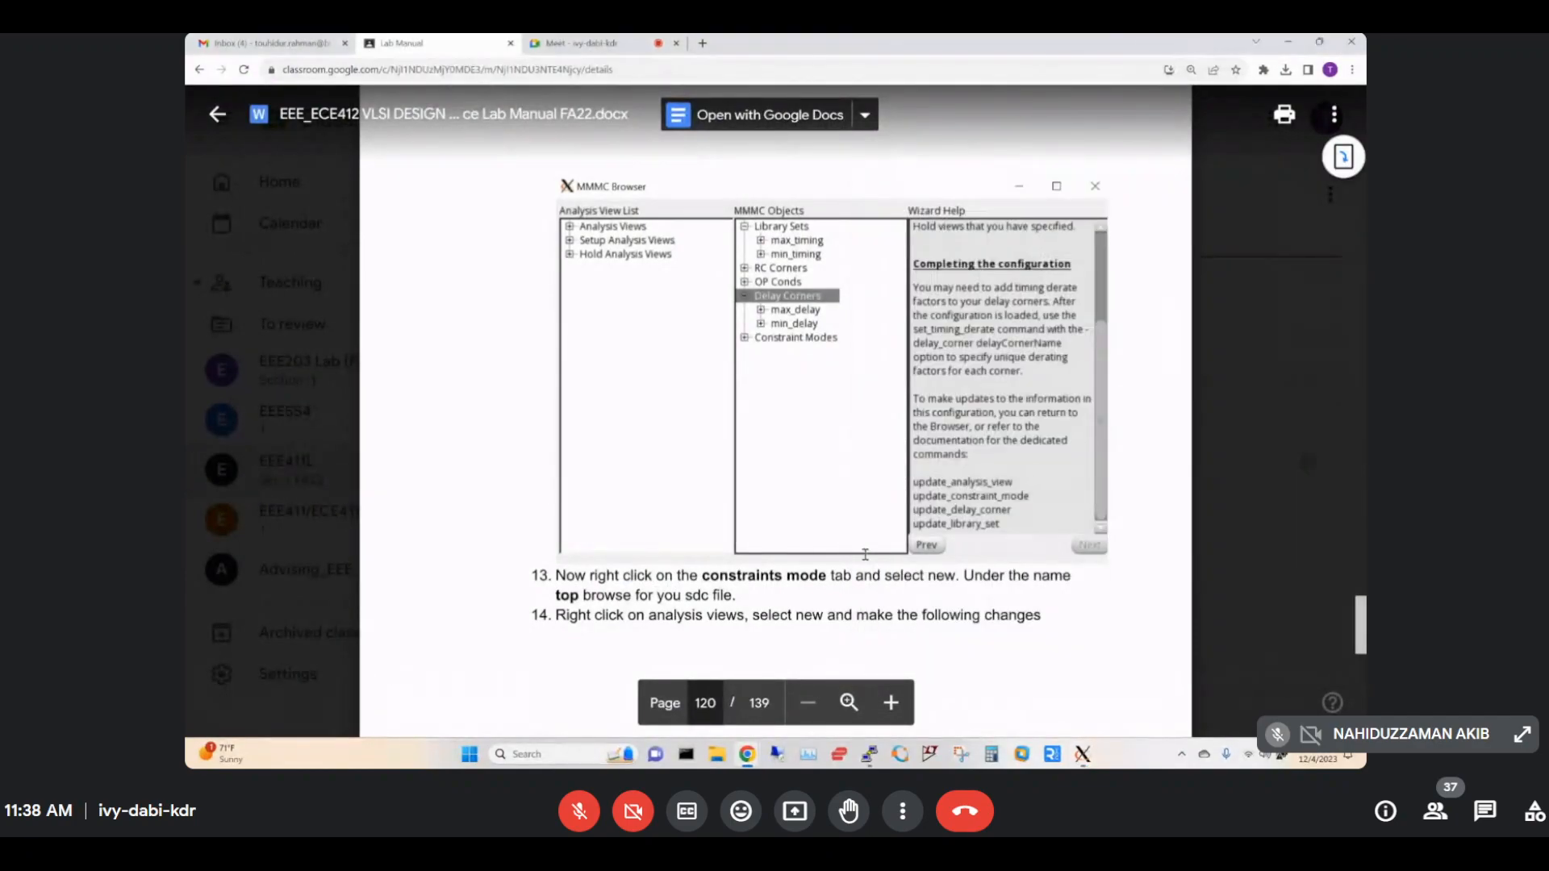
mouse_move(1082, 753)
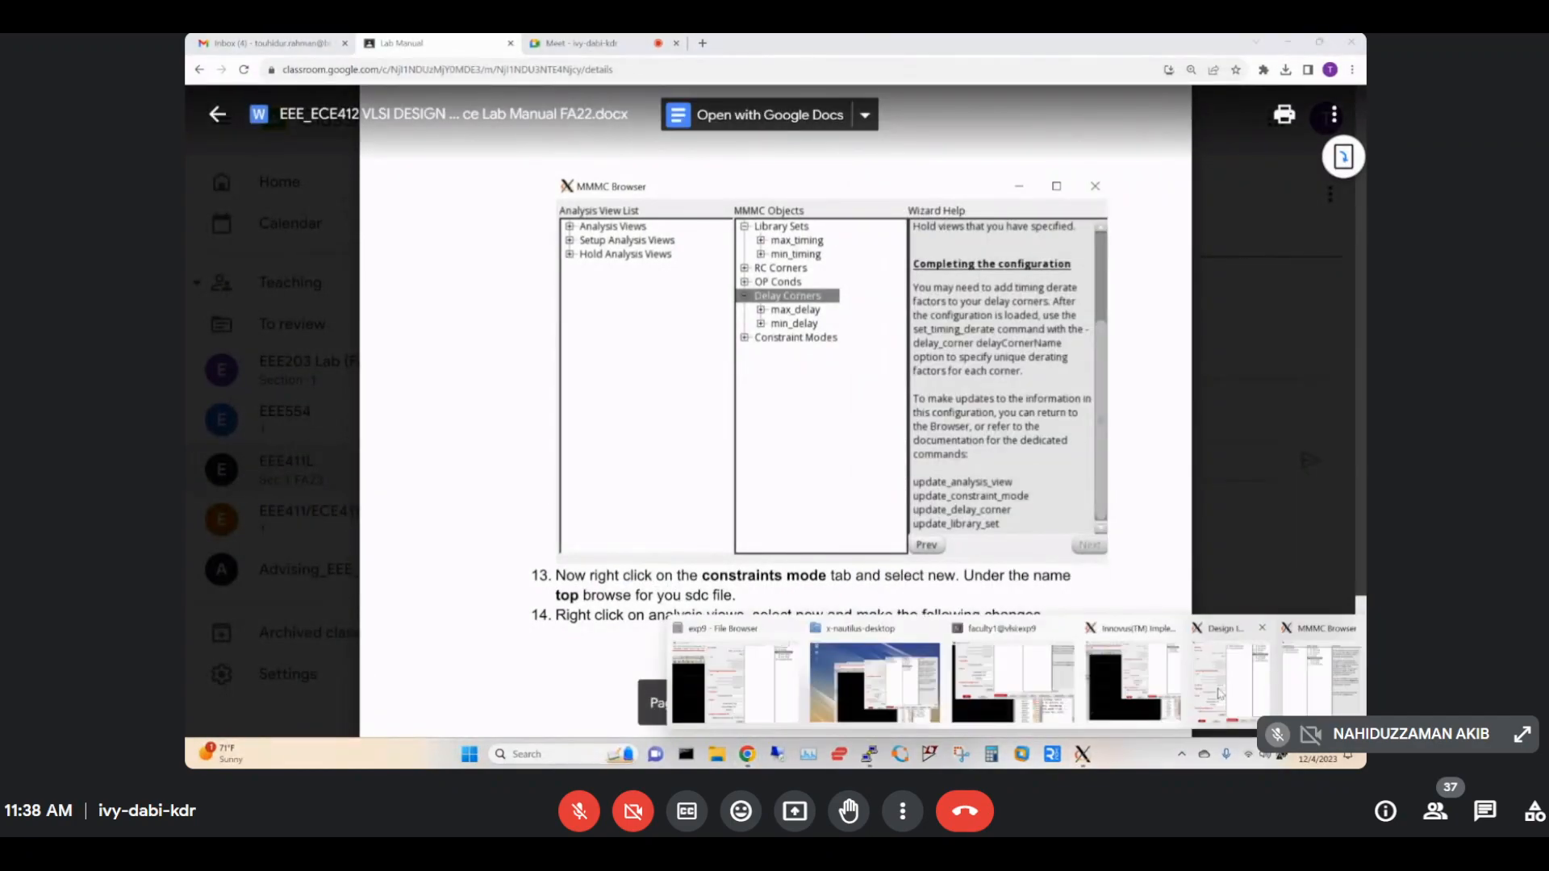
click(1290, 674)
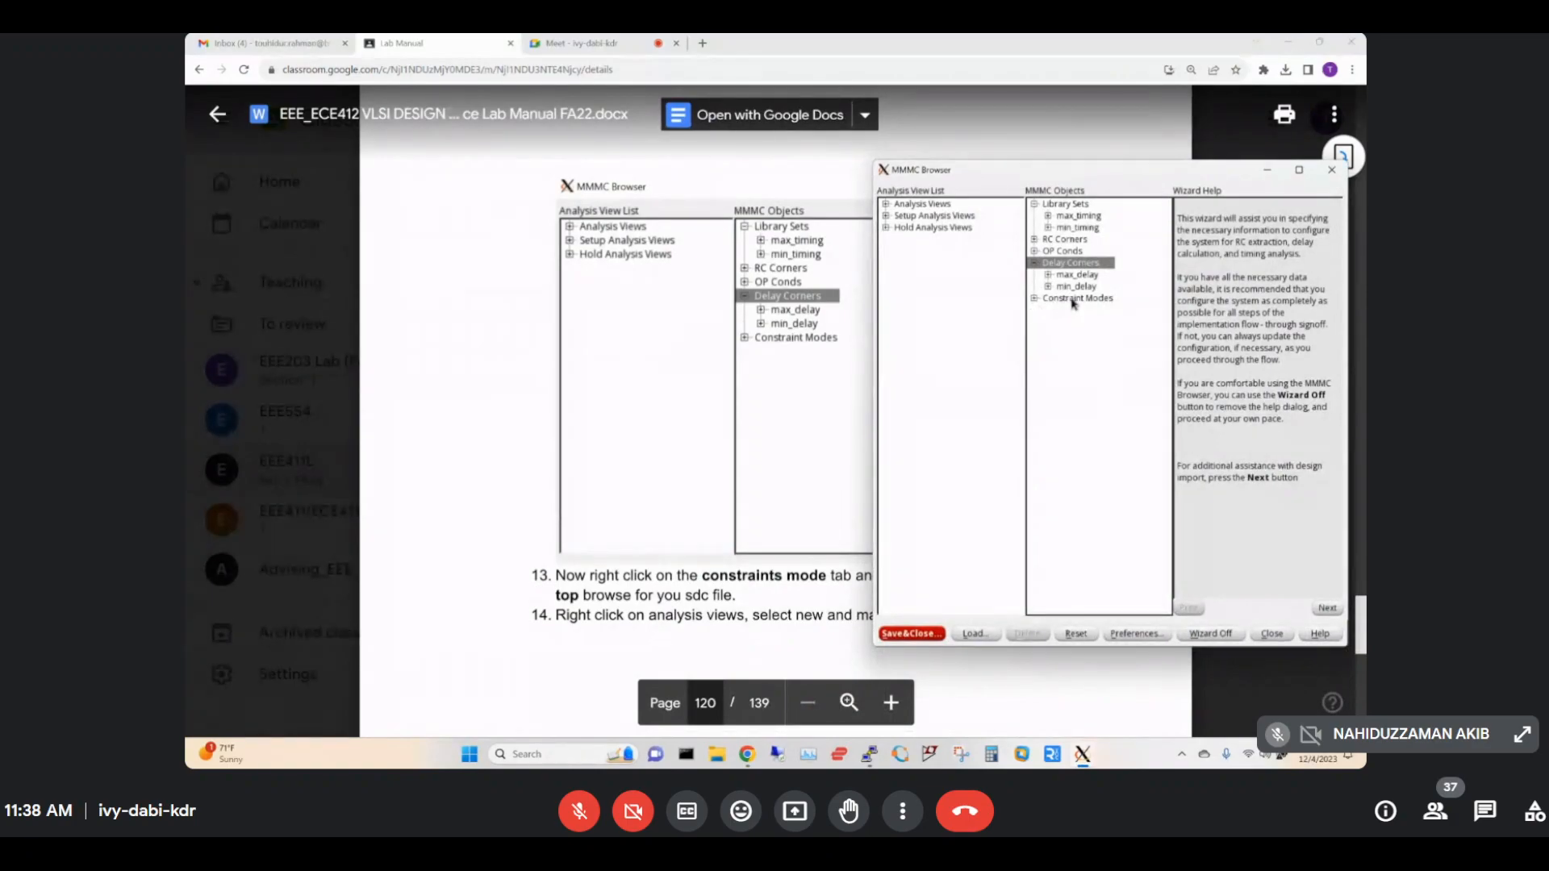
right_click(1073, 300)
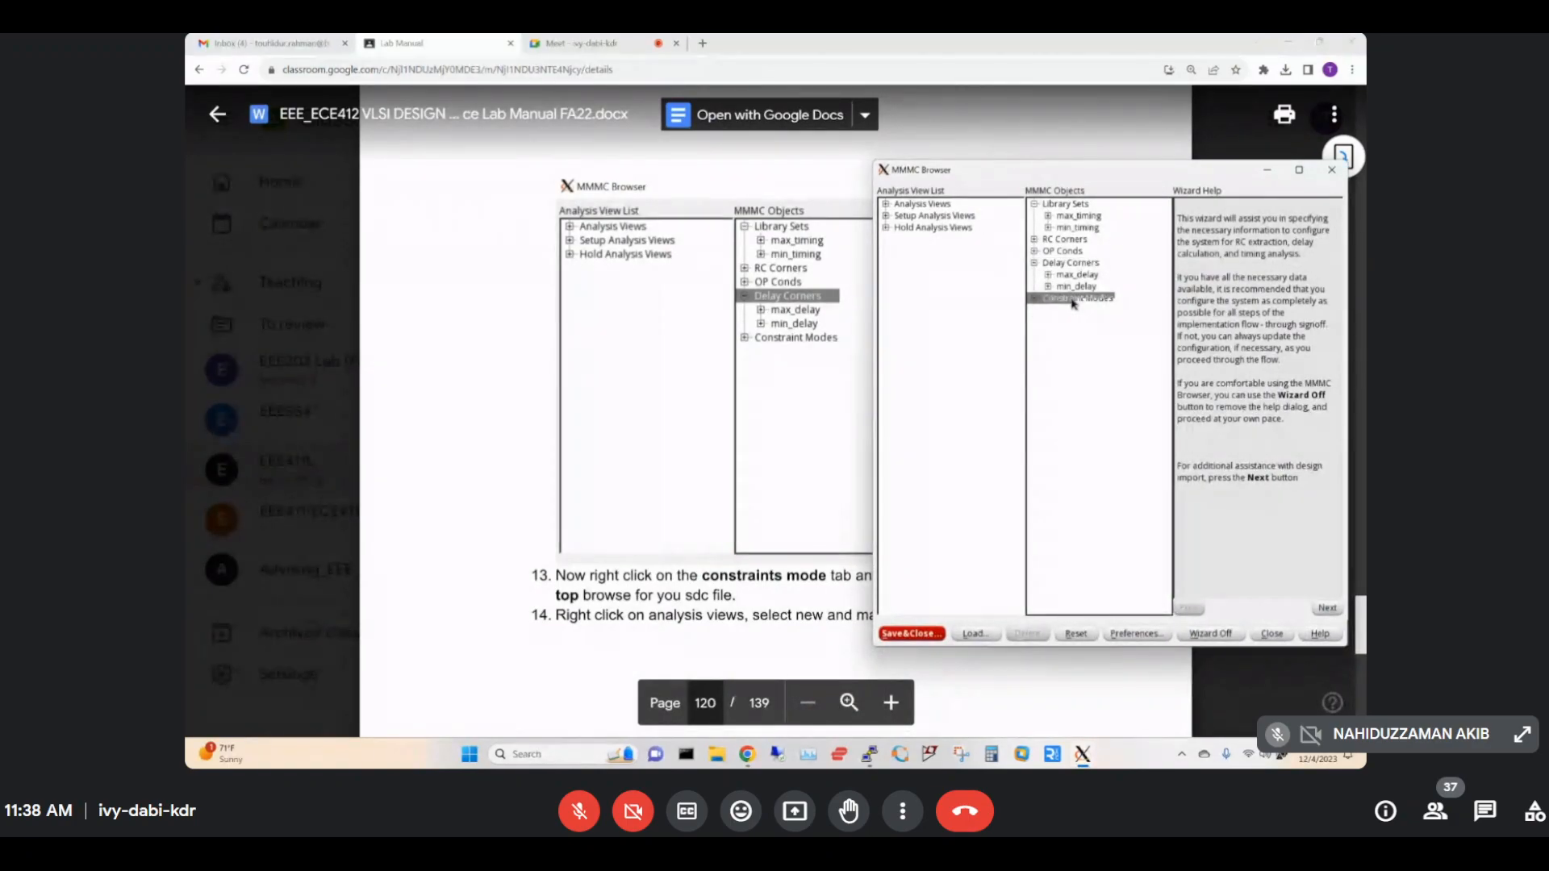
click(1096, 309)
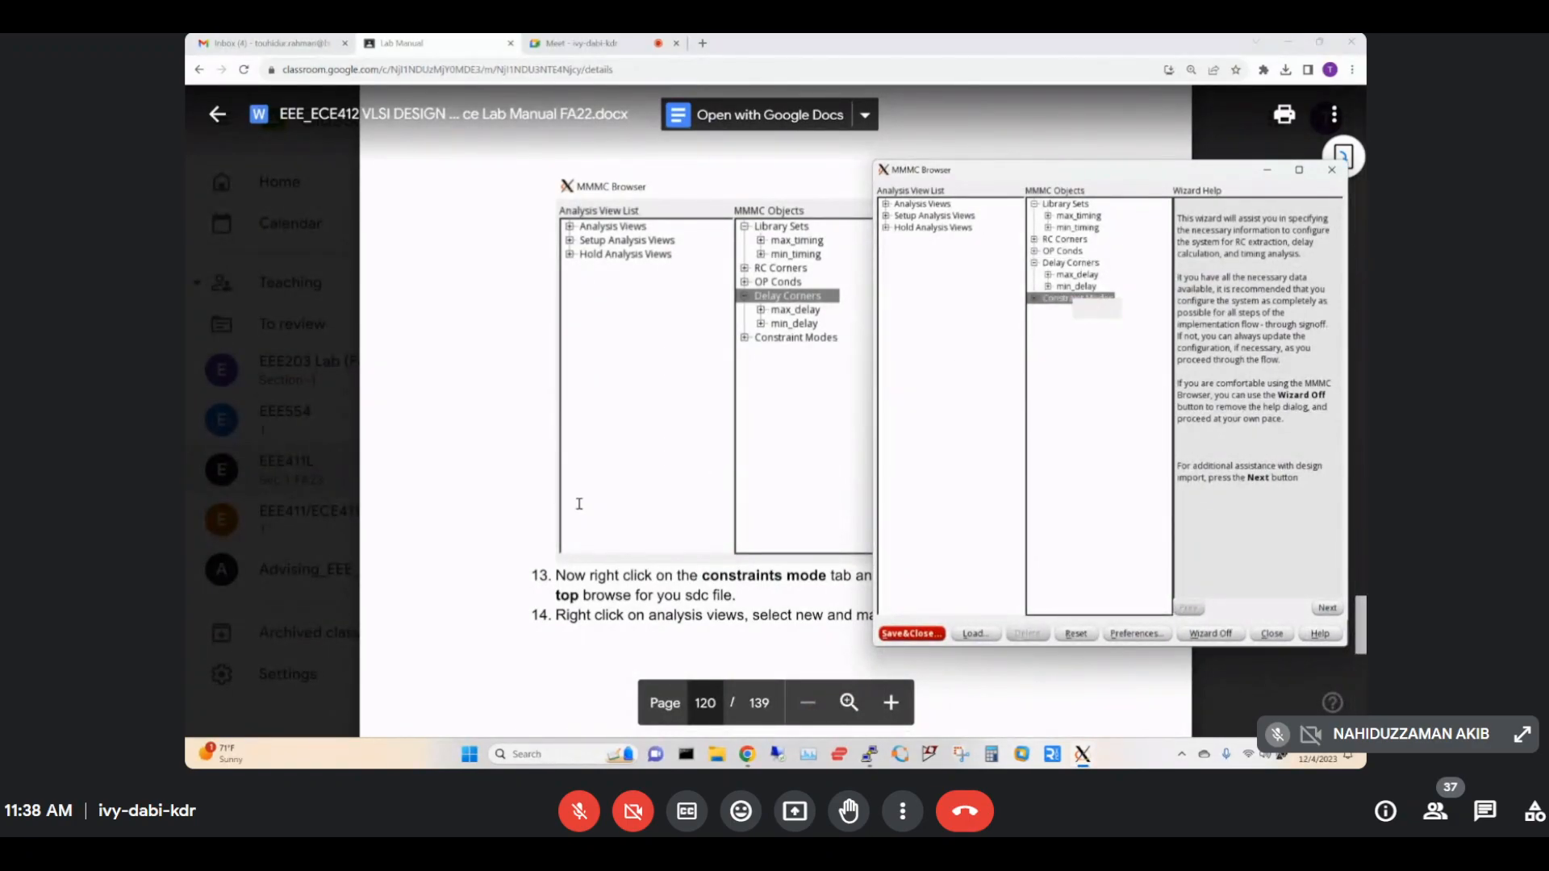
click(576, 498)
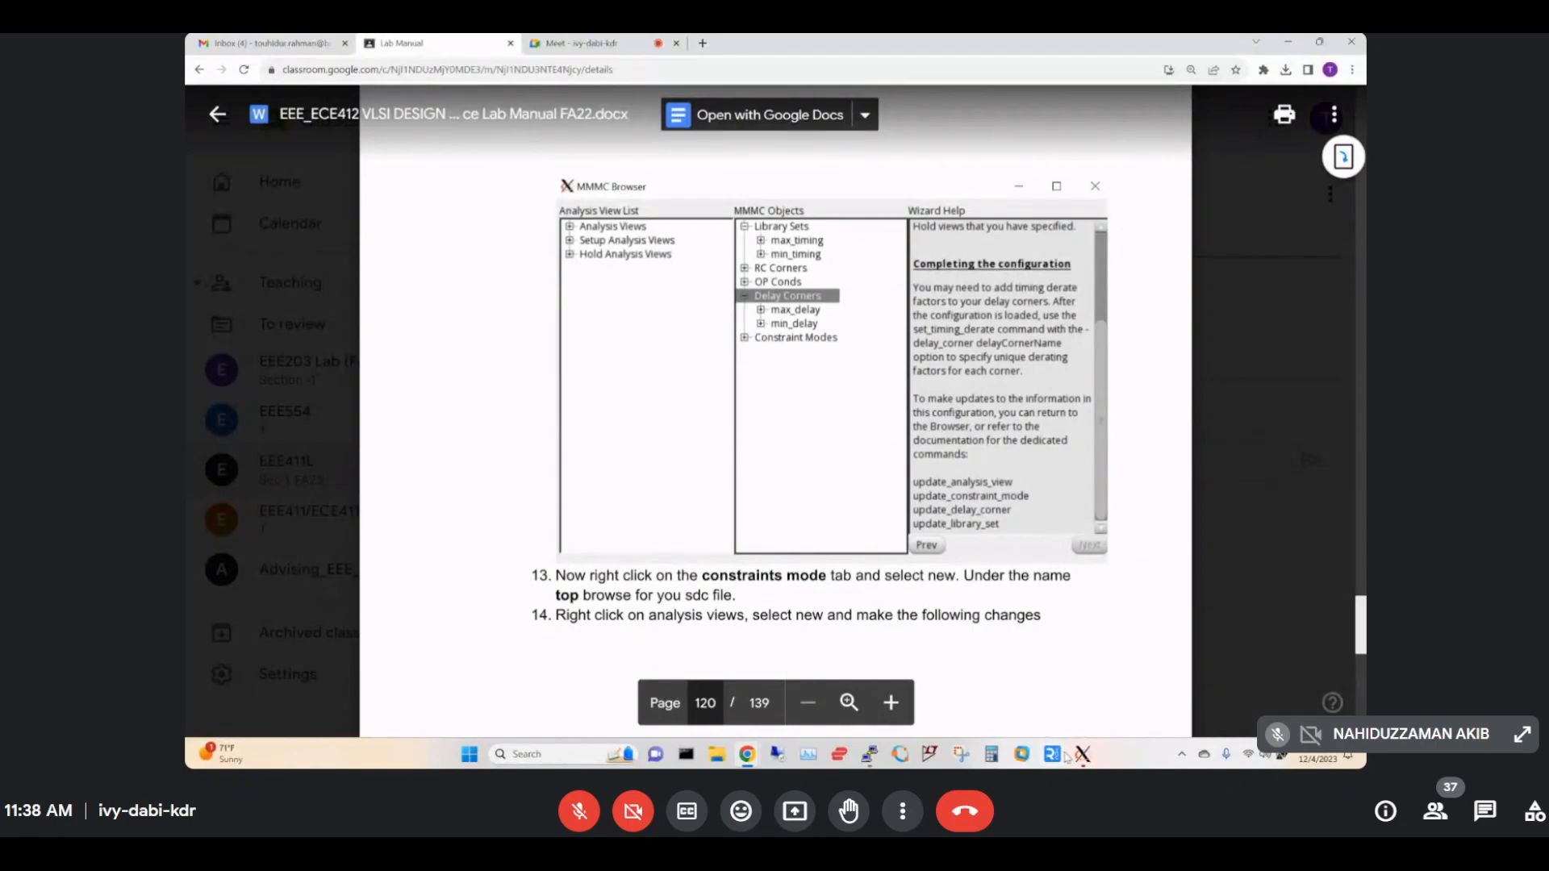
mouse_move(1081, 754)
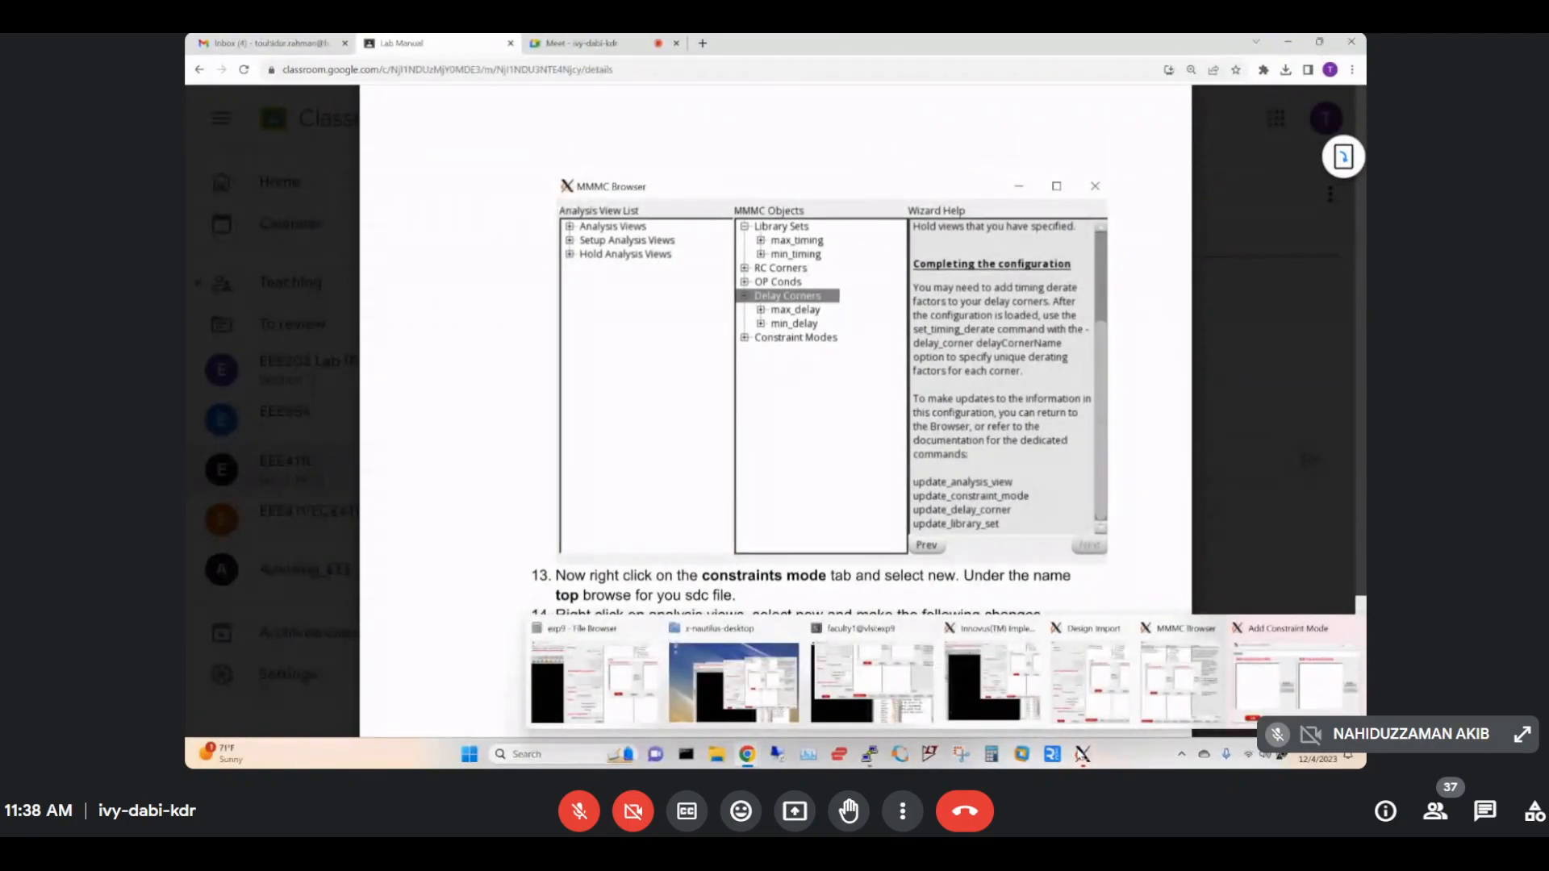
mouse_move(1263, 701)
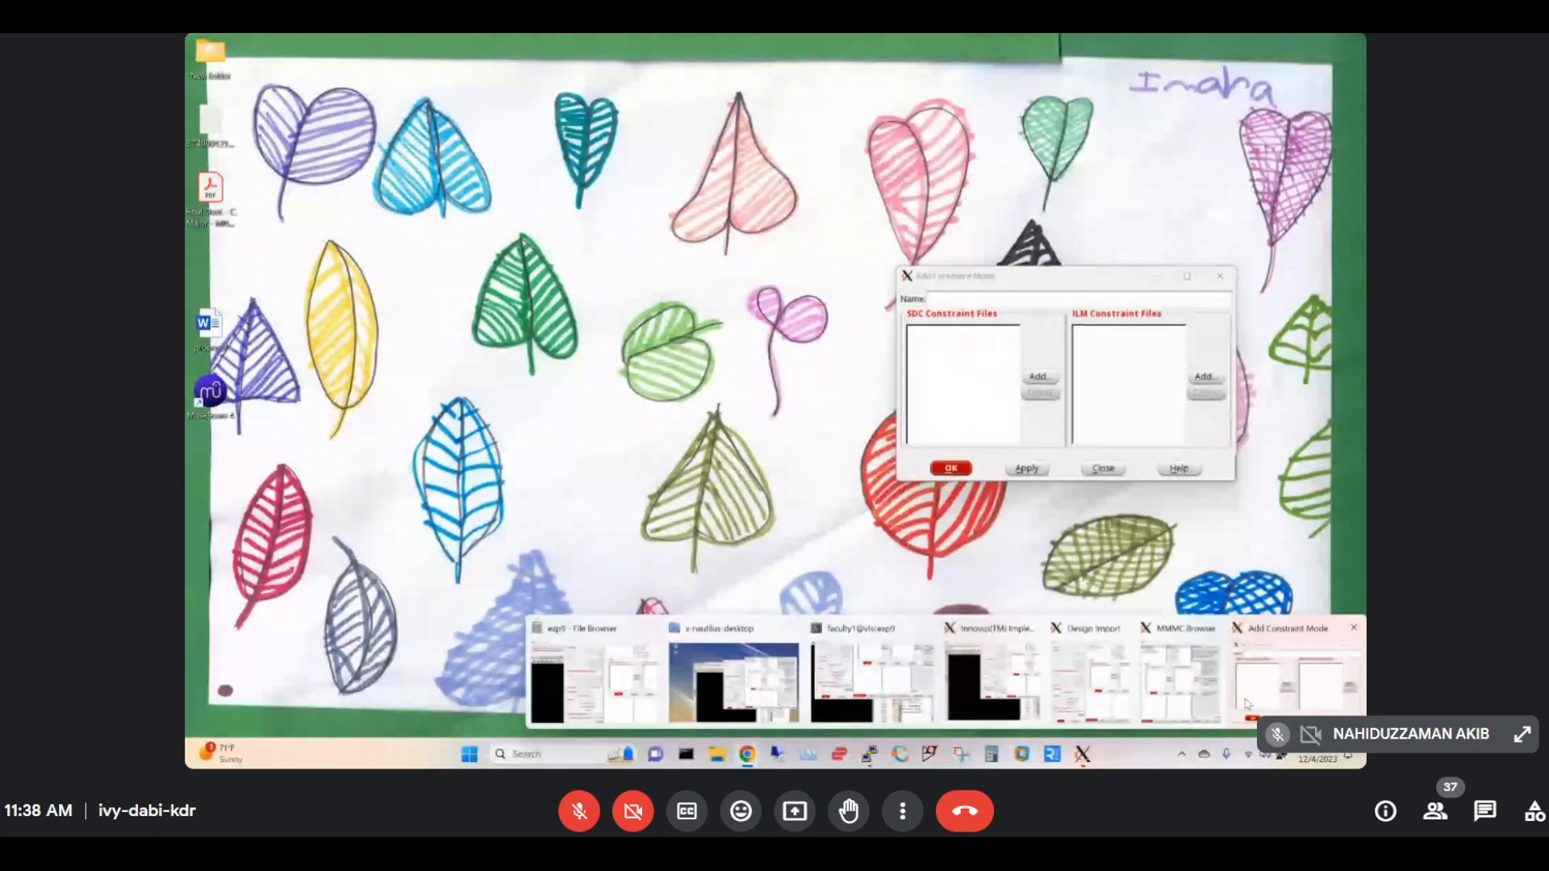
click(1248, 703)
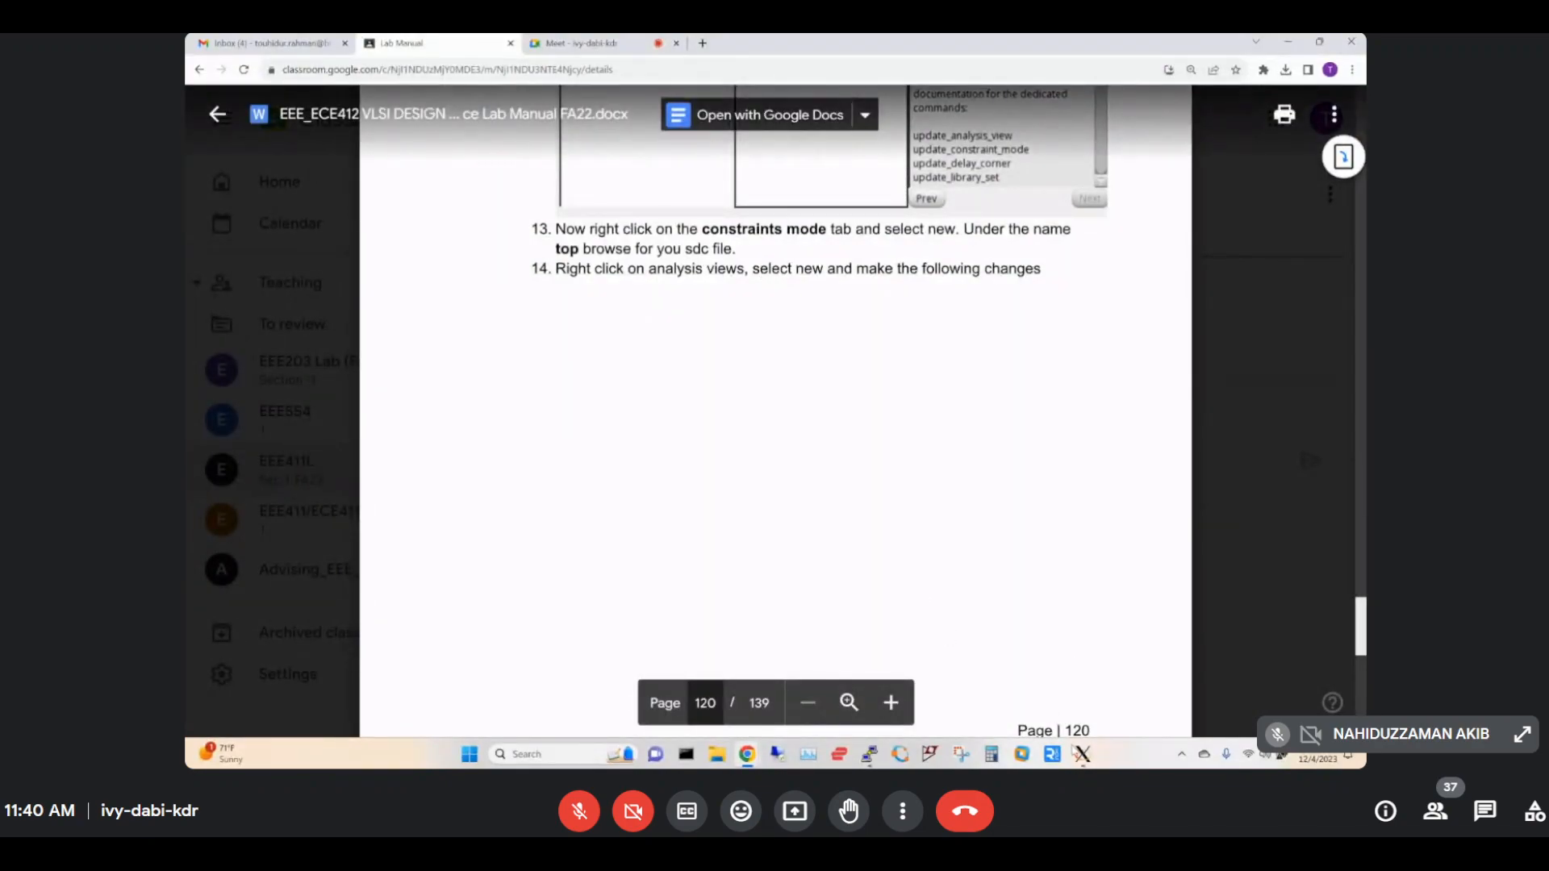
Move the MMMC Browser aside and start a new analysis view under Analysis Views.
click(1293, 683)
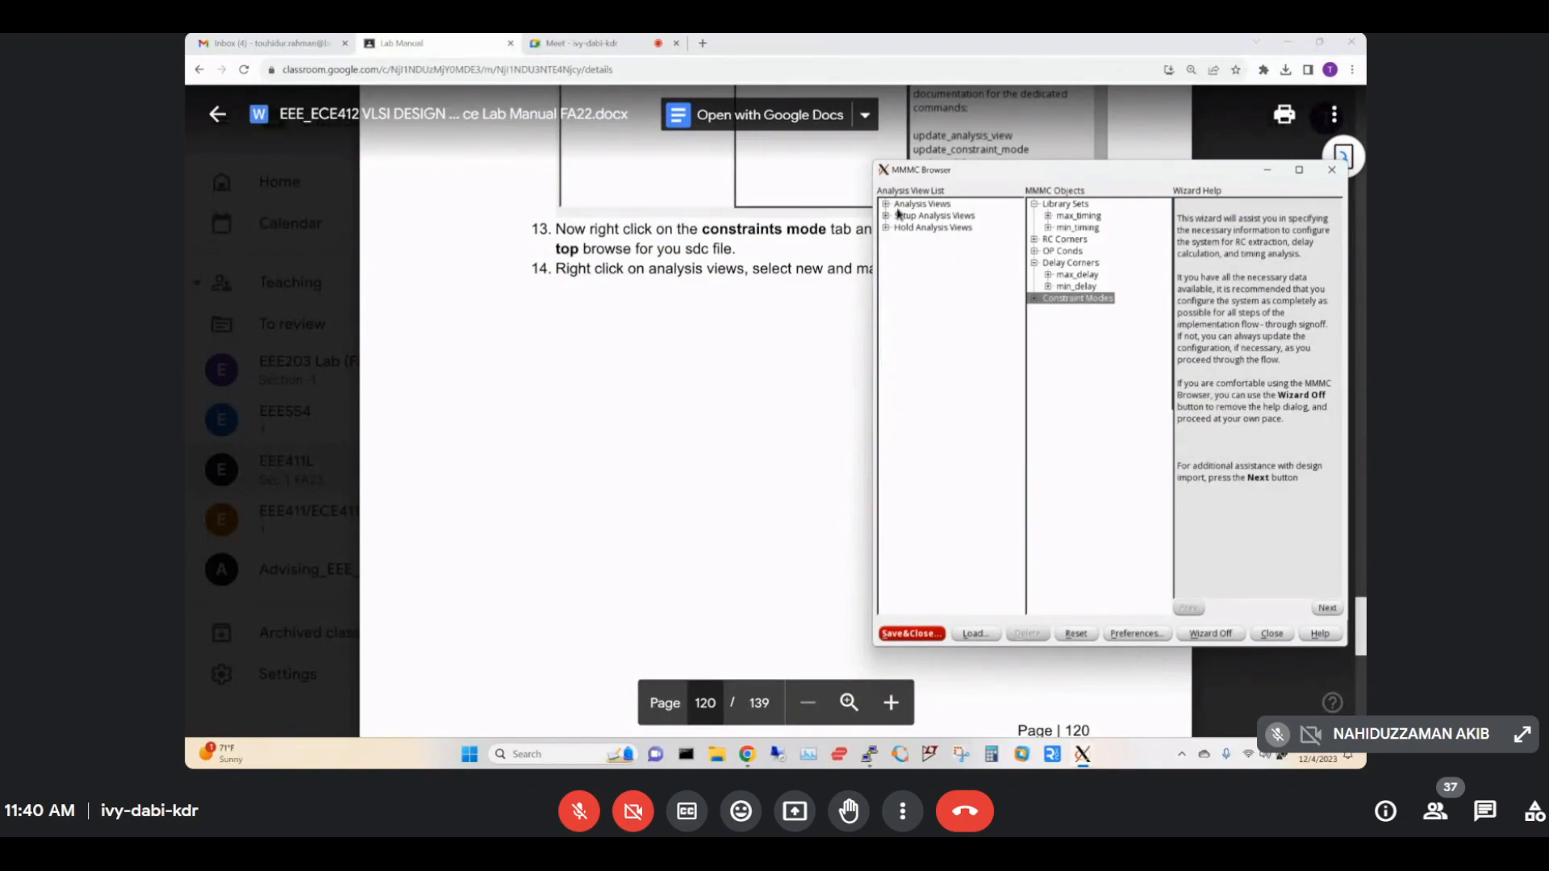
drag(938, 176, 807, 296)
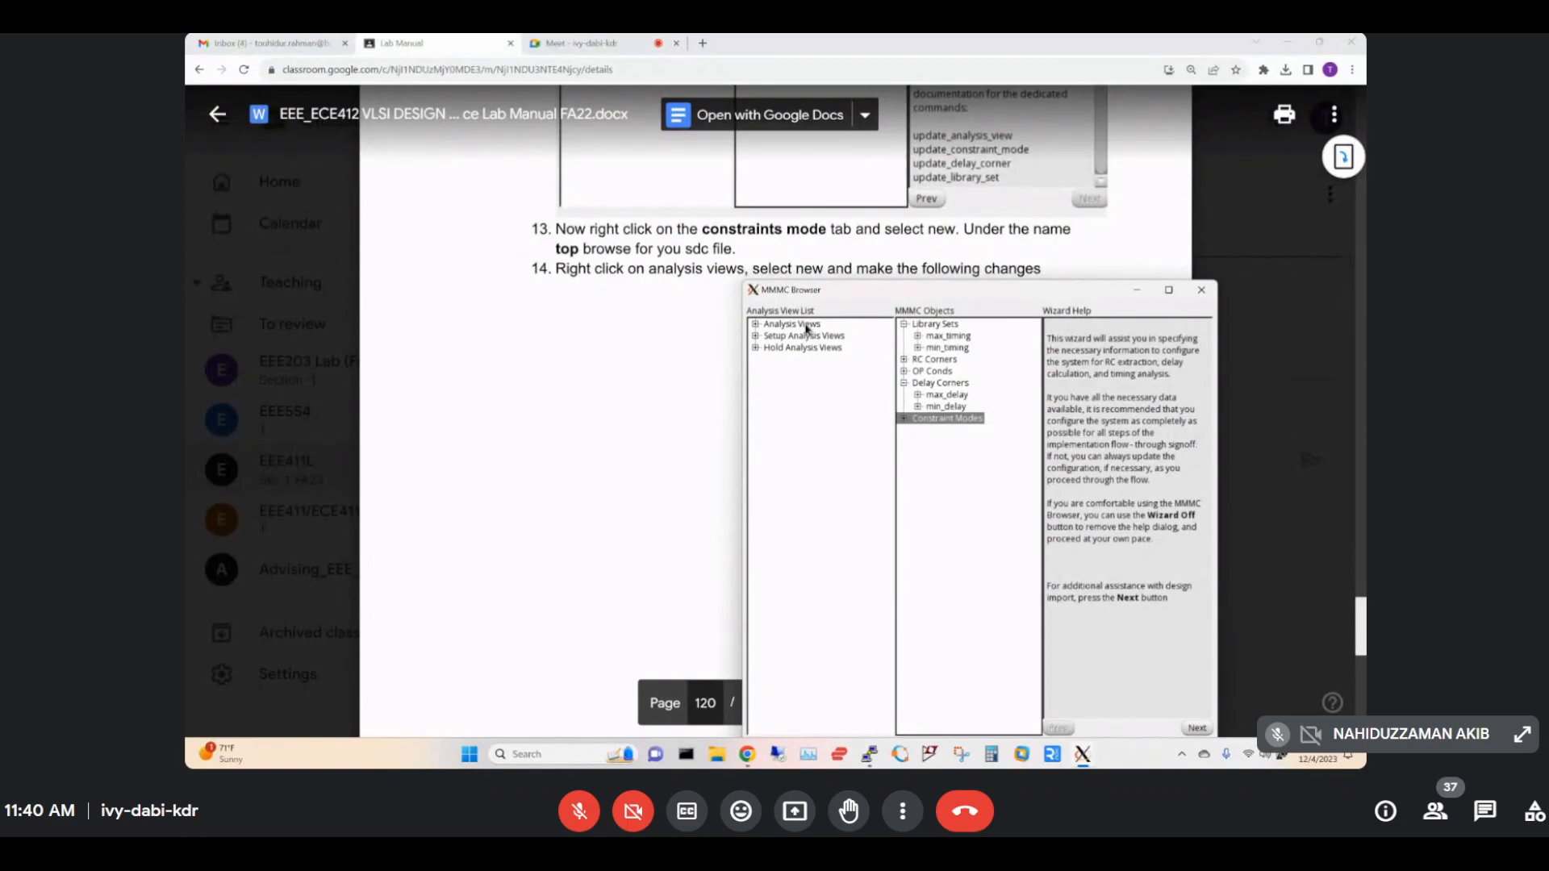
click(807, 324)
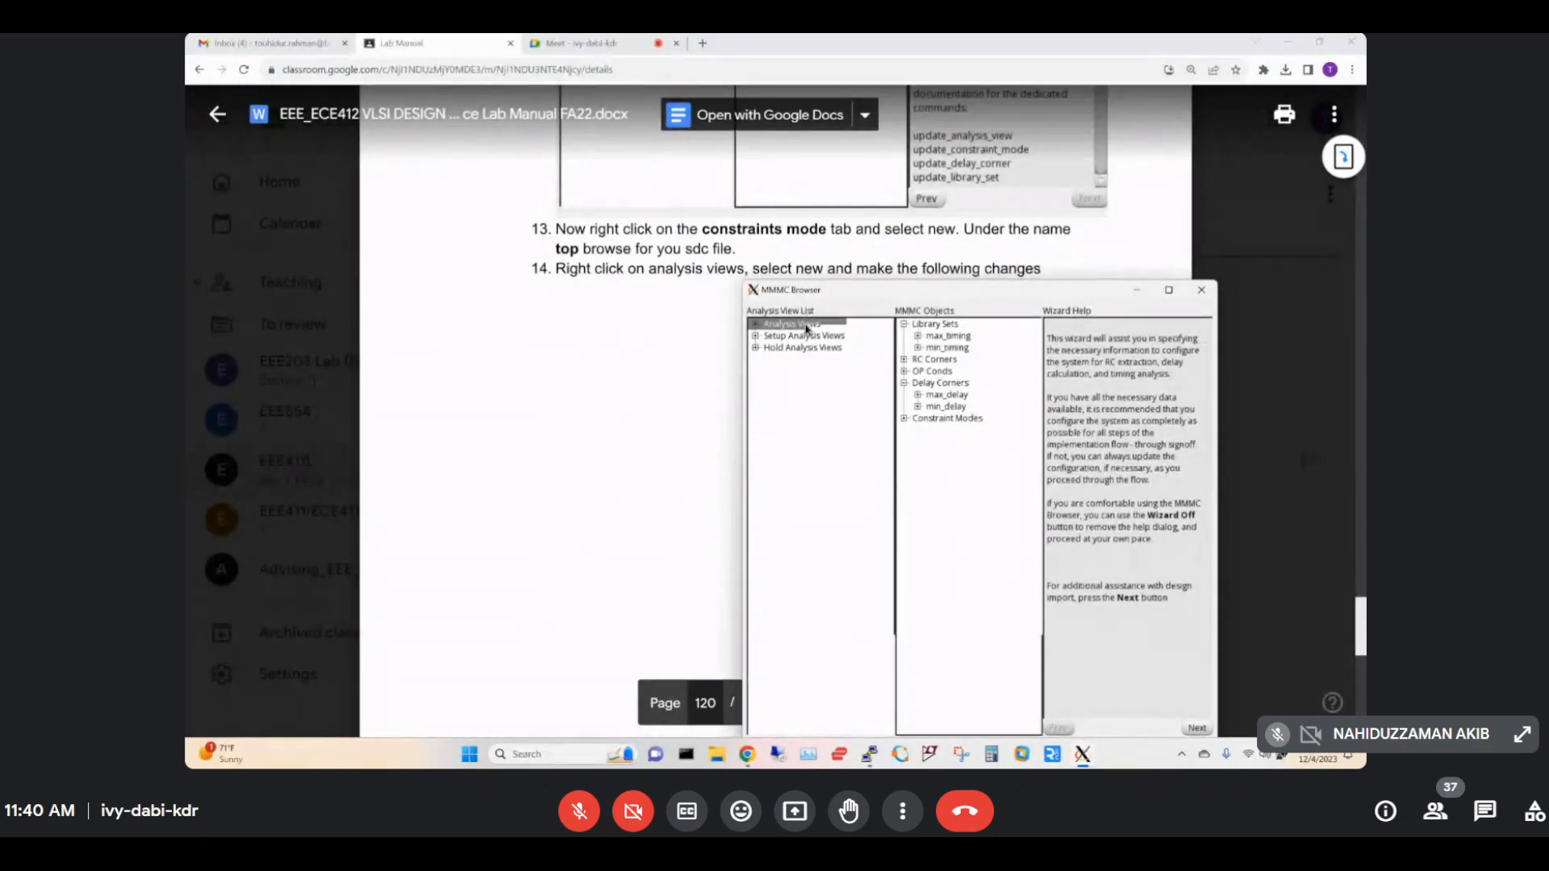
right_click(809, 329)
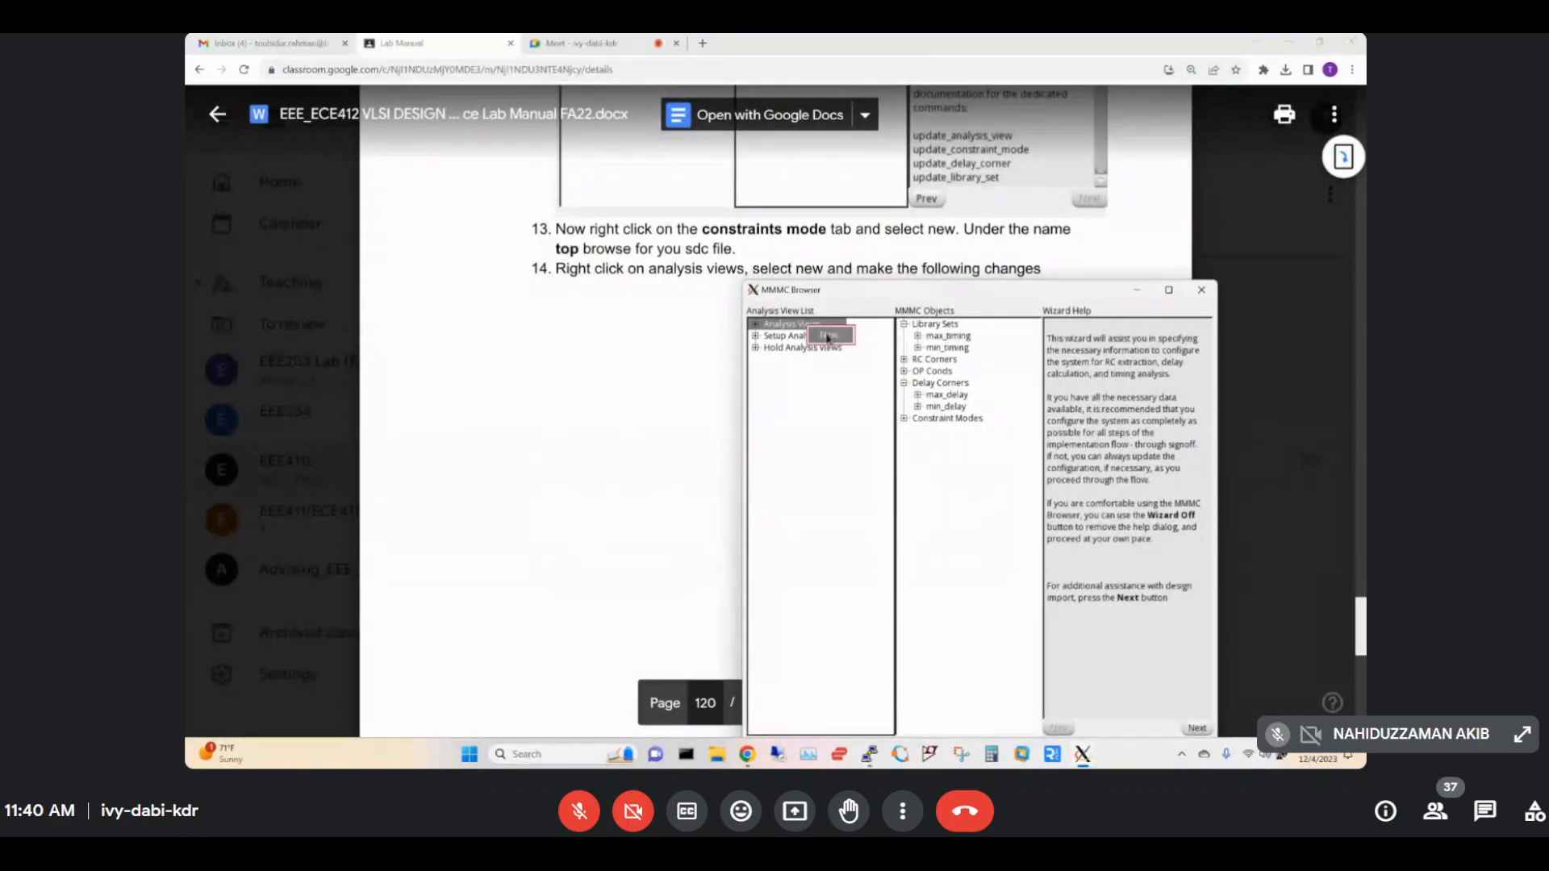
click(826, 338)
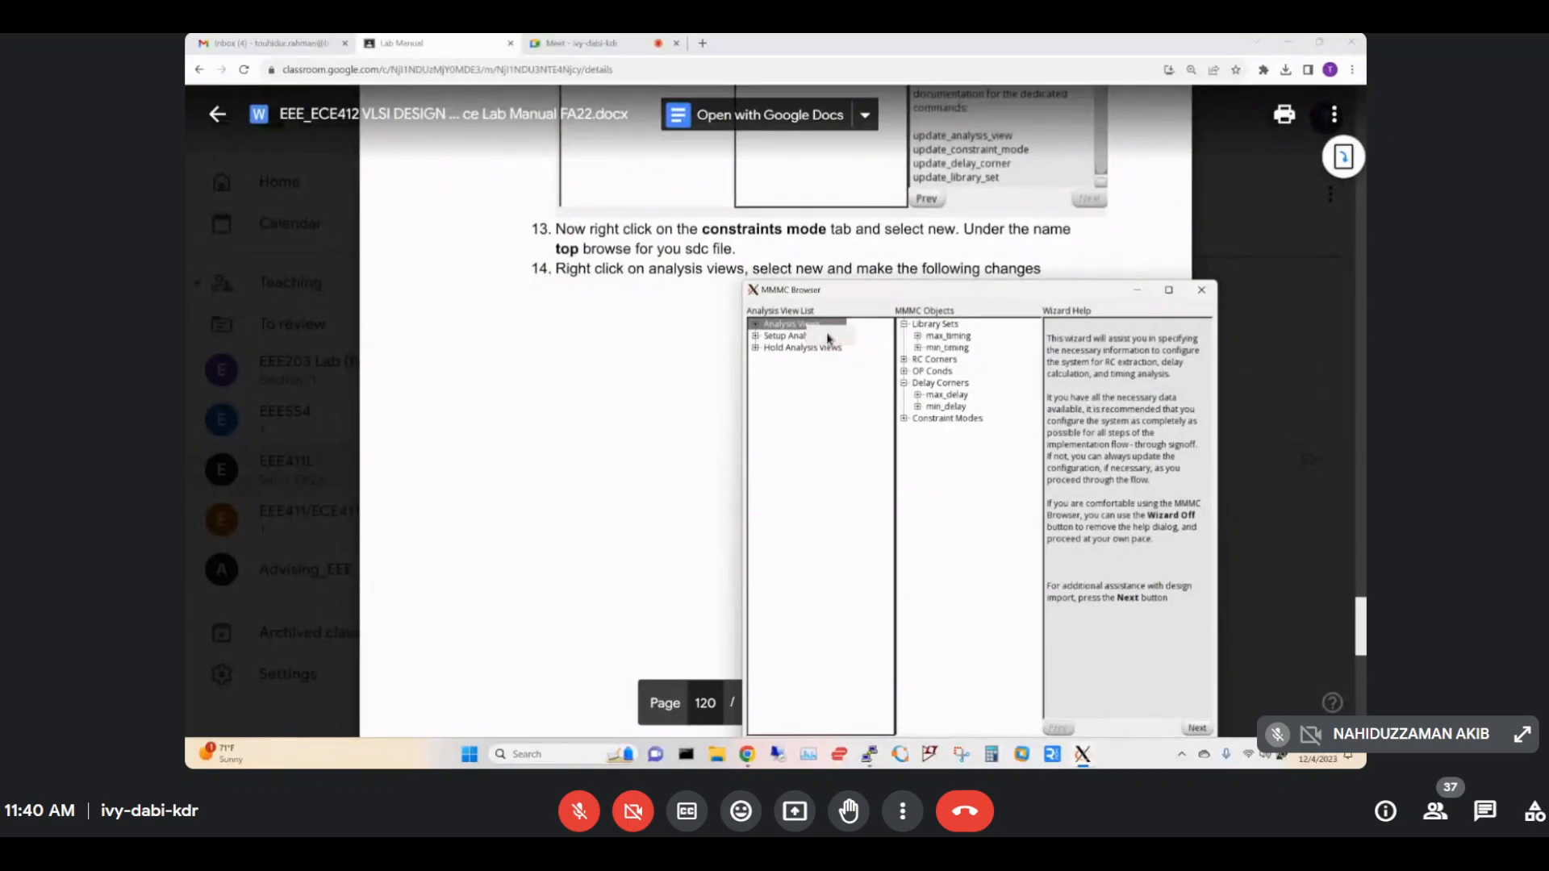
Define the setup view with constraint mode top and delay corner max_delay, then apply and confirm.
click(581, 427)
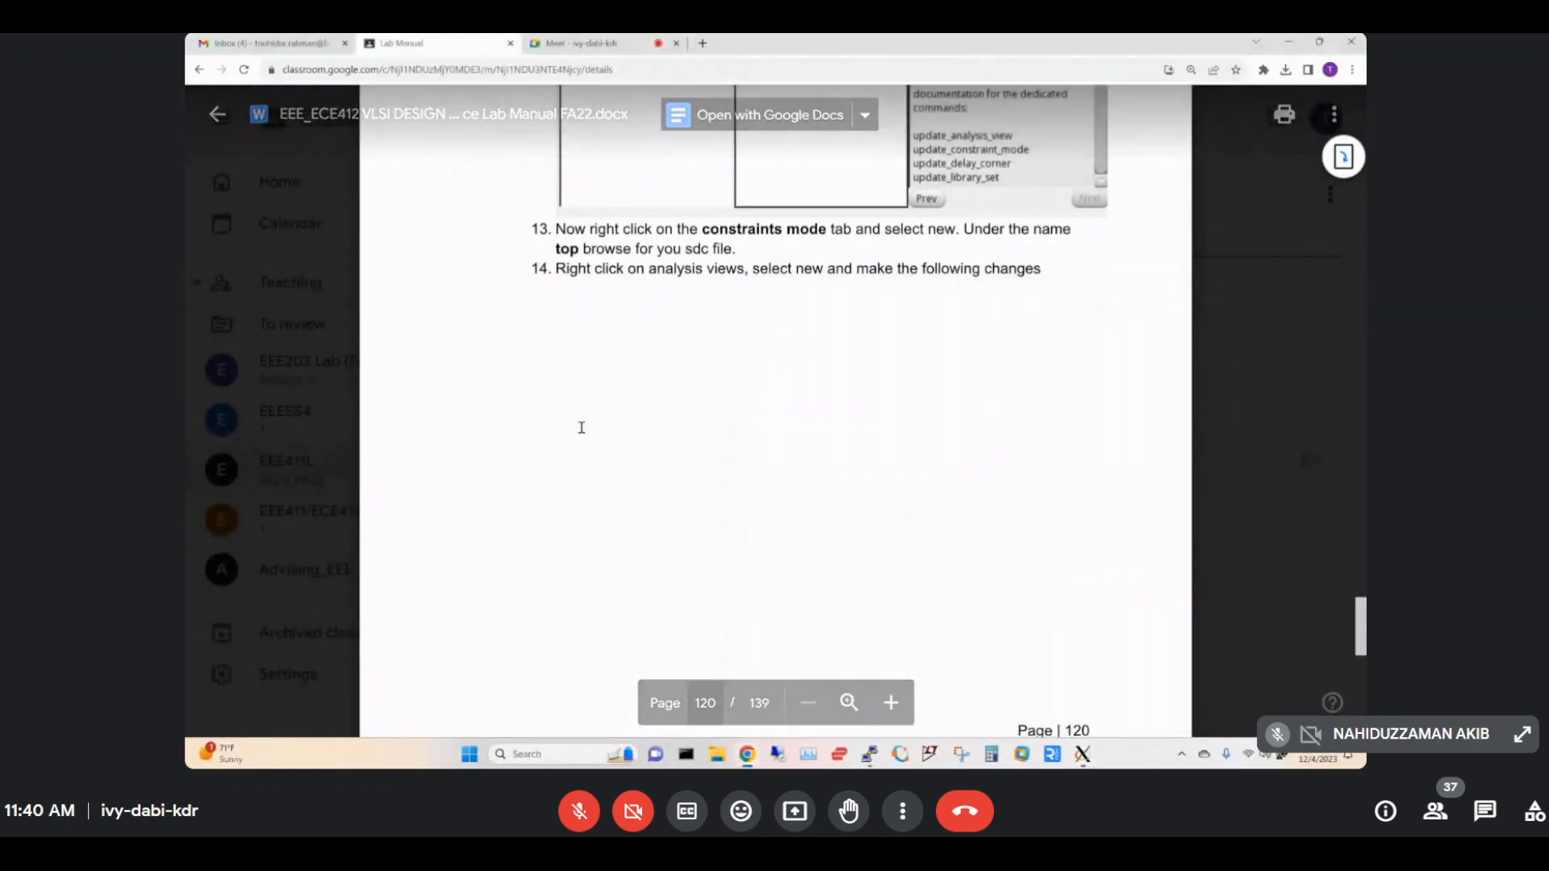
scroll(742, 414, down, 15)
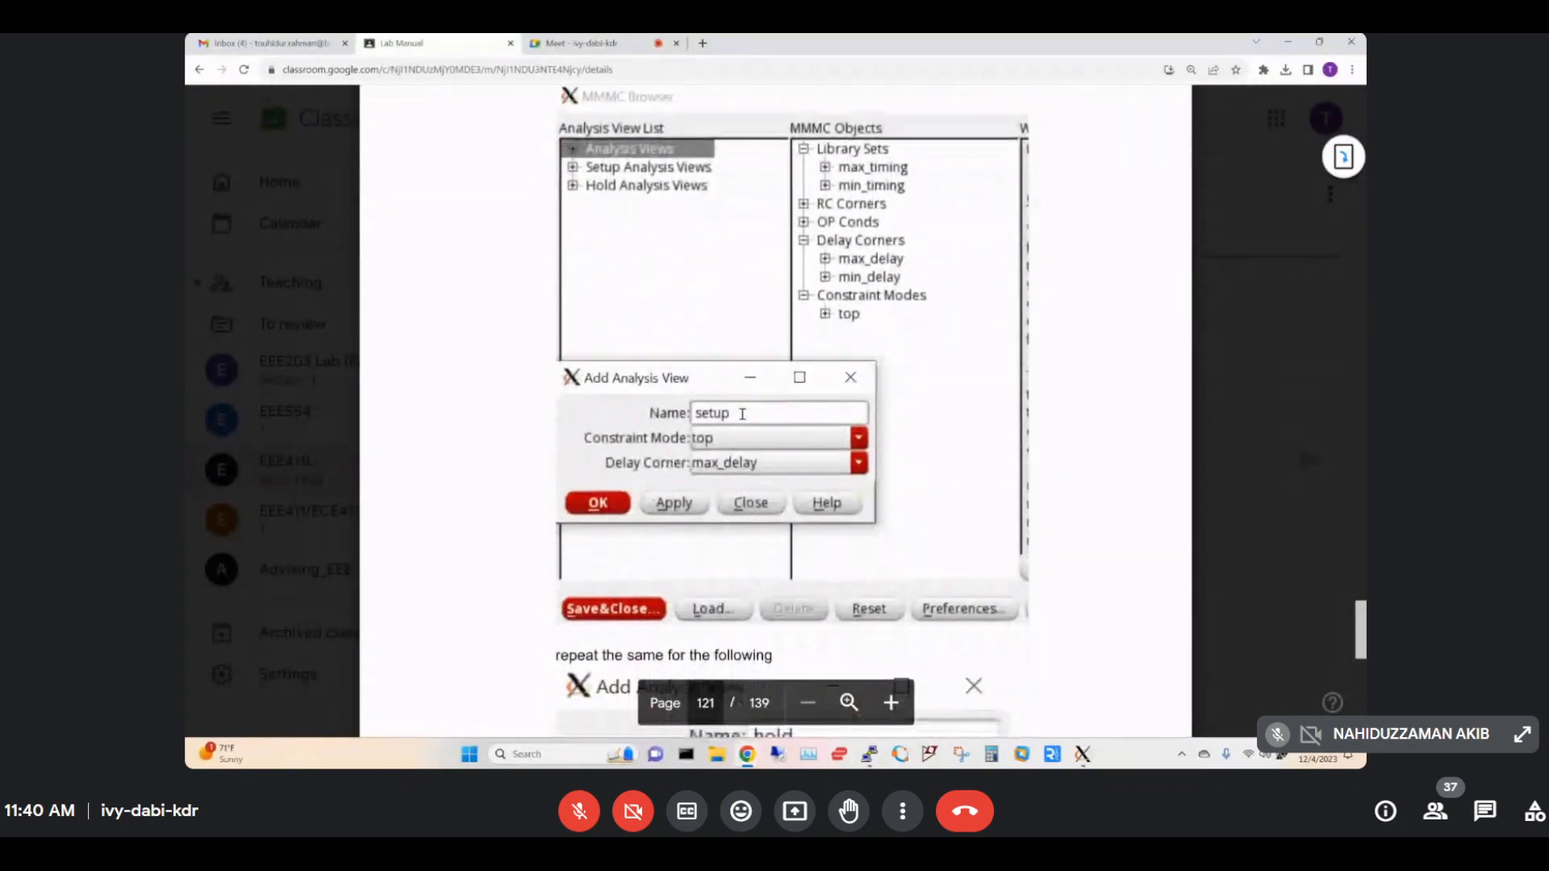
scroll(817, 432, down, 3)
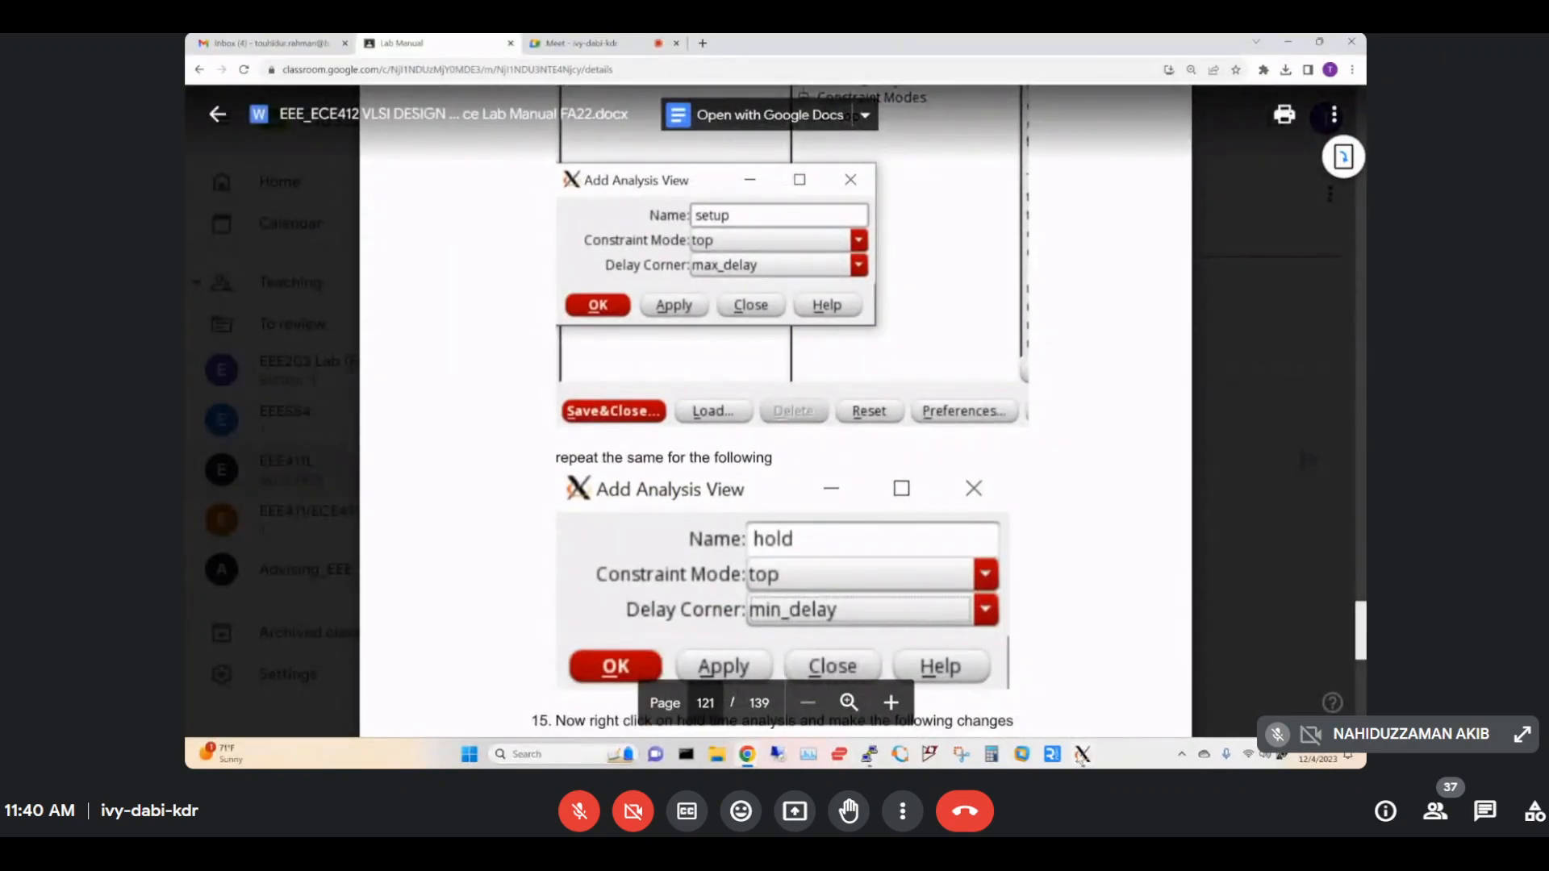
mouse_move(1082, 756)
click(1253, 697)
drag(835, 329, 740, 345)
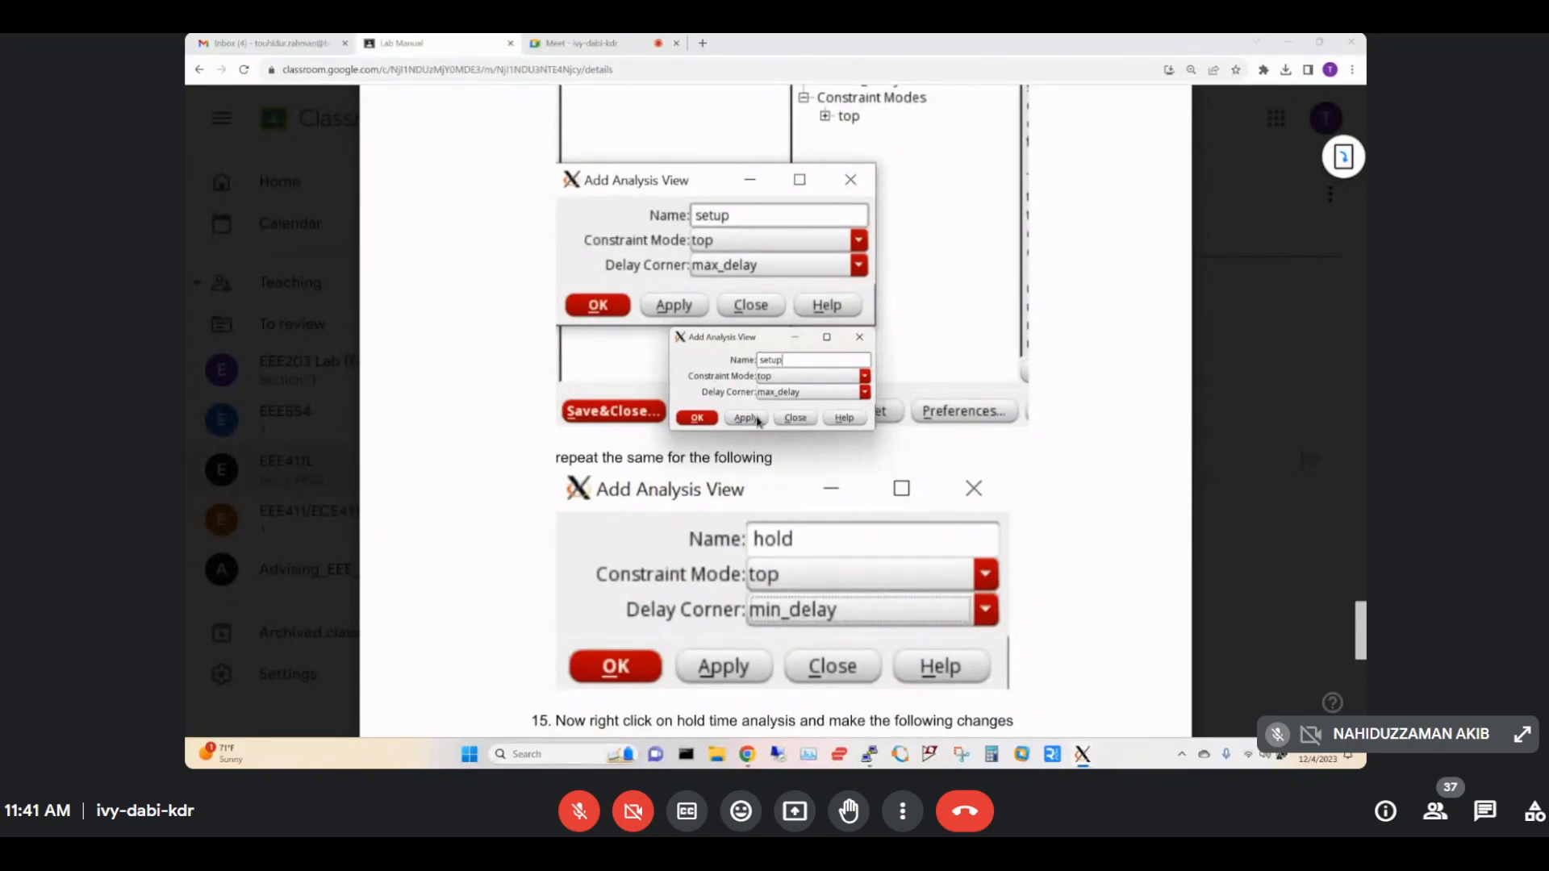
click(746, 418)
click(693, 419)
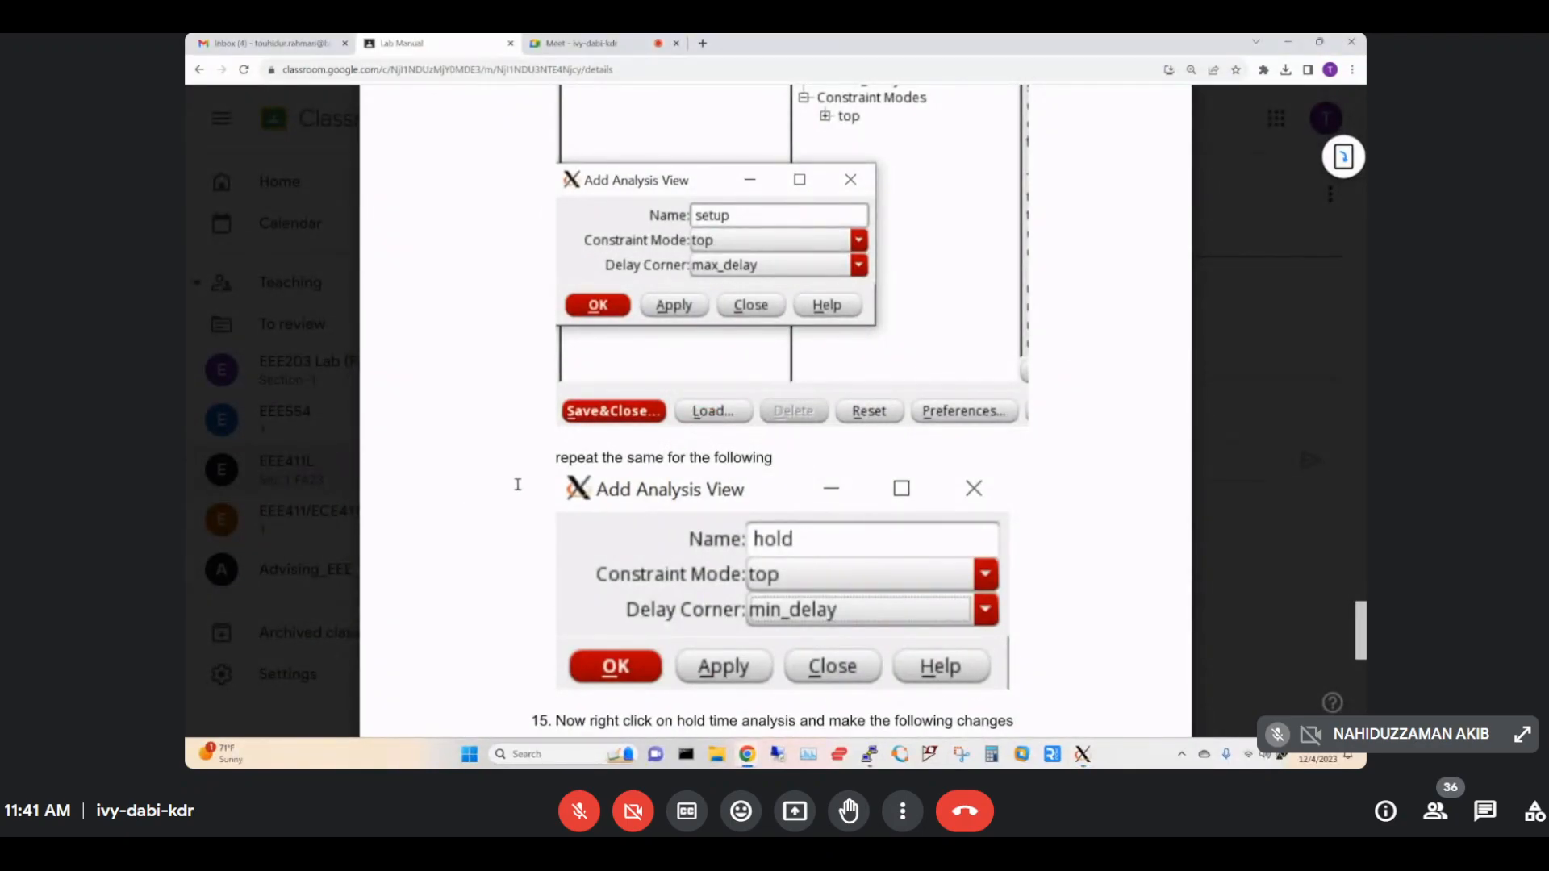
scroll(517, 484, down, 3)
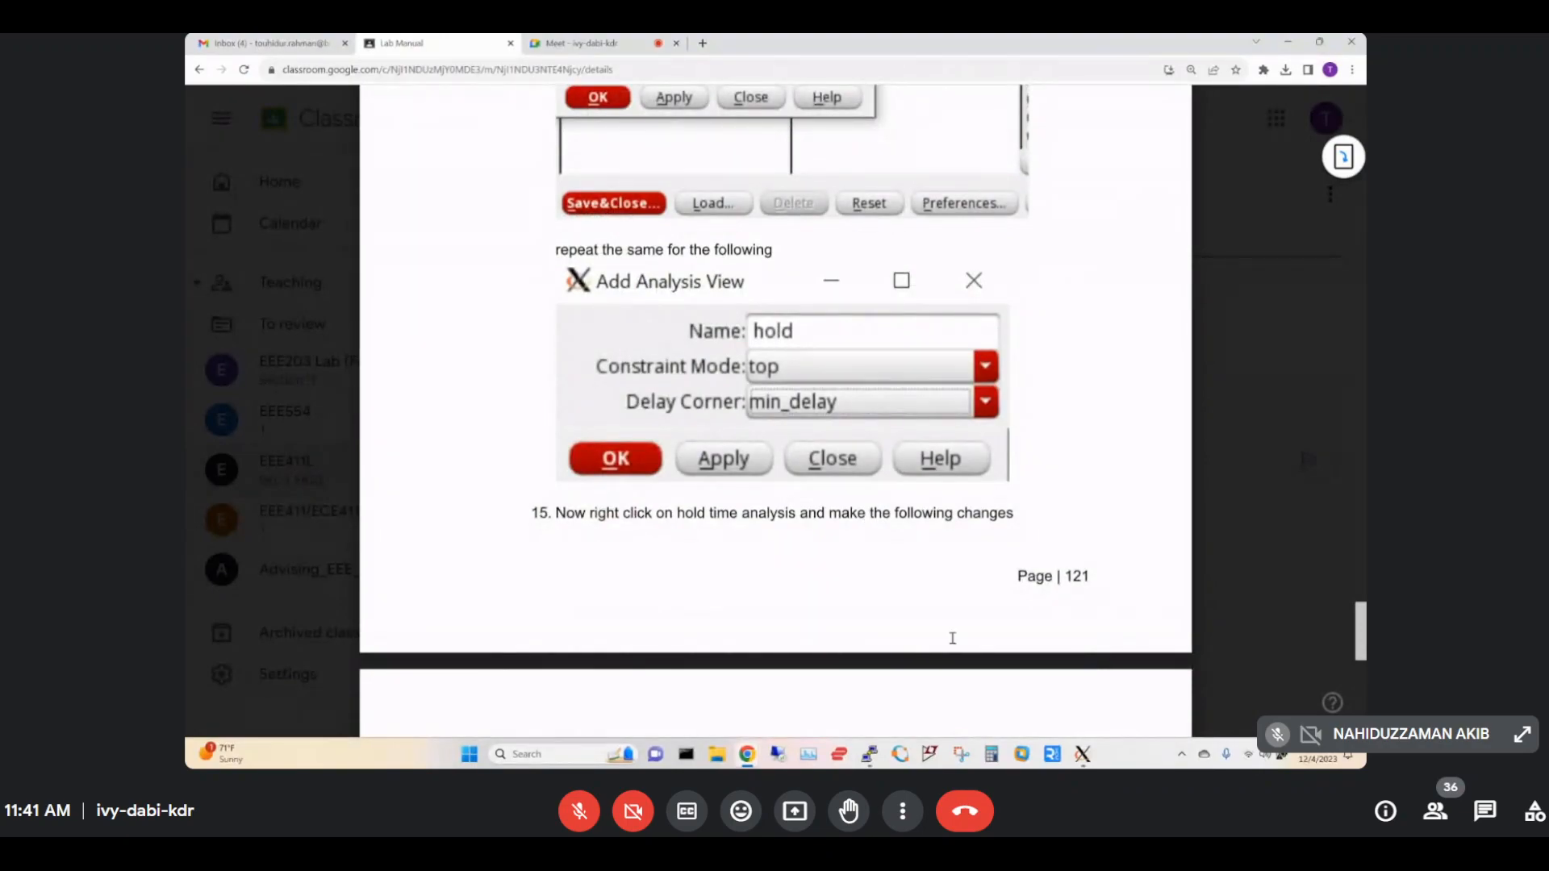
Create the hold analysis view with constraint mode top and delay corner min_delay, and apply it.
mouse_move(1085, 751)
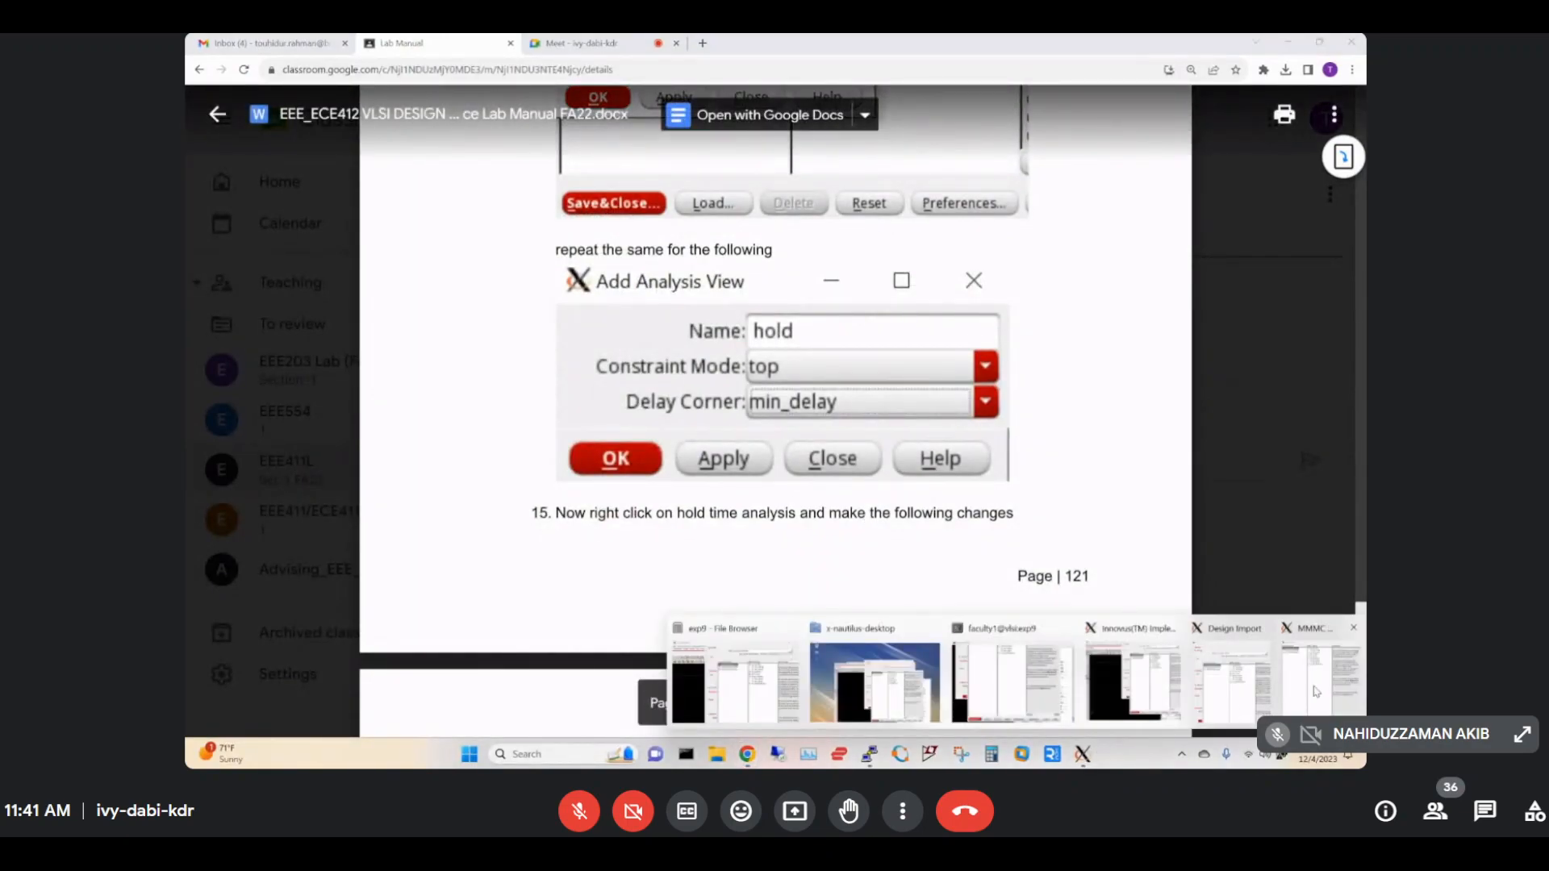
click(1320, 678)
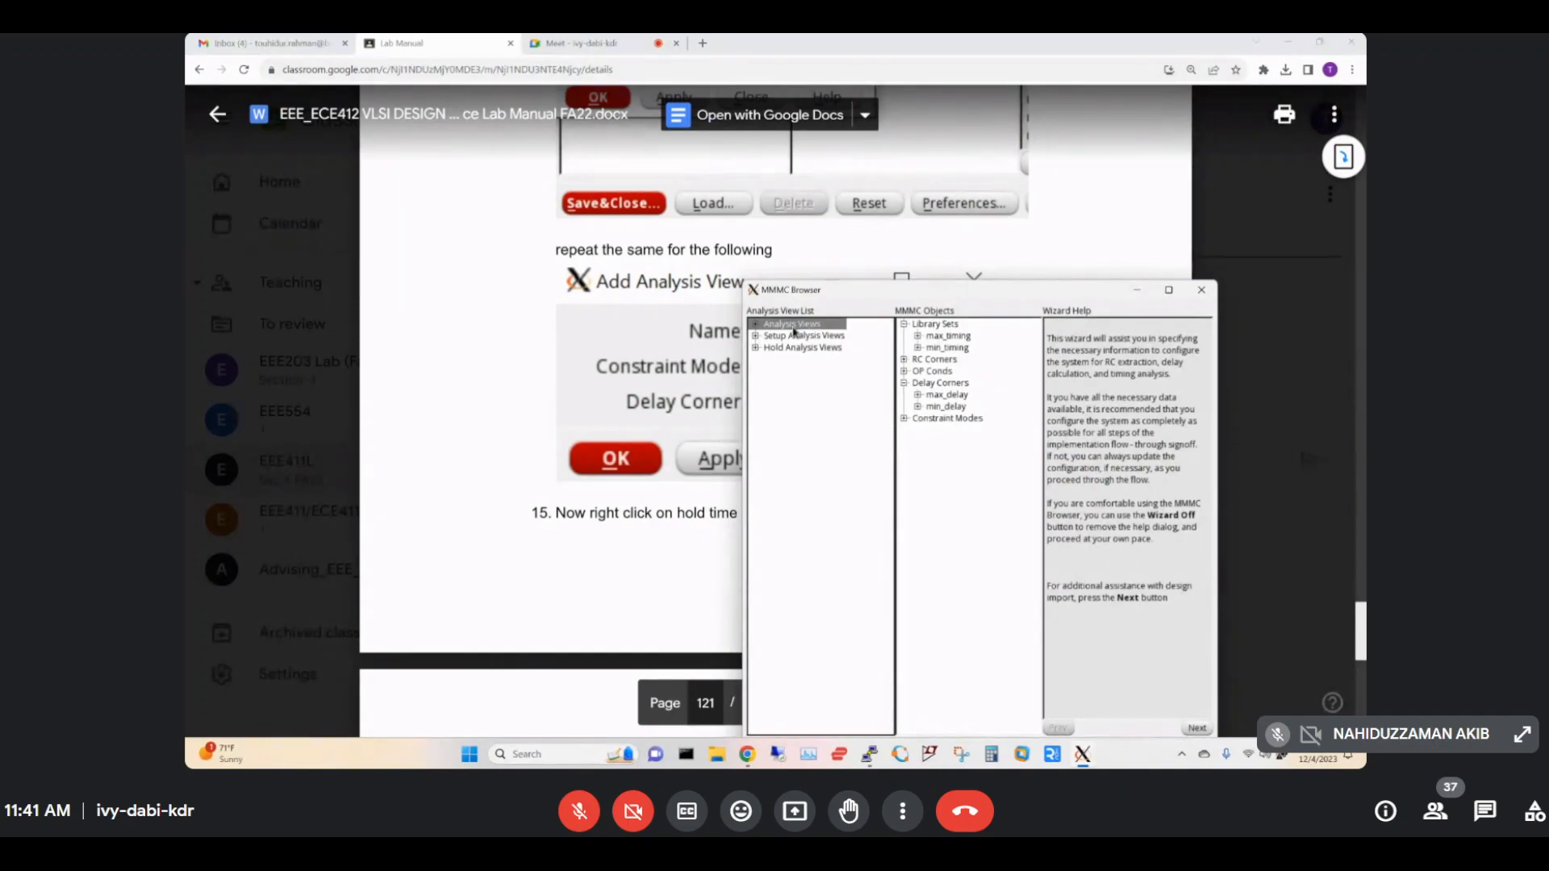
right_click(794, 330)
click(816, 338)
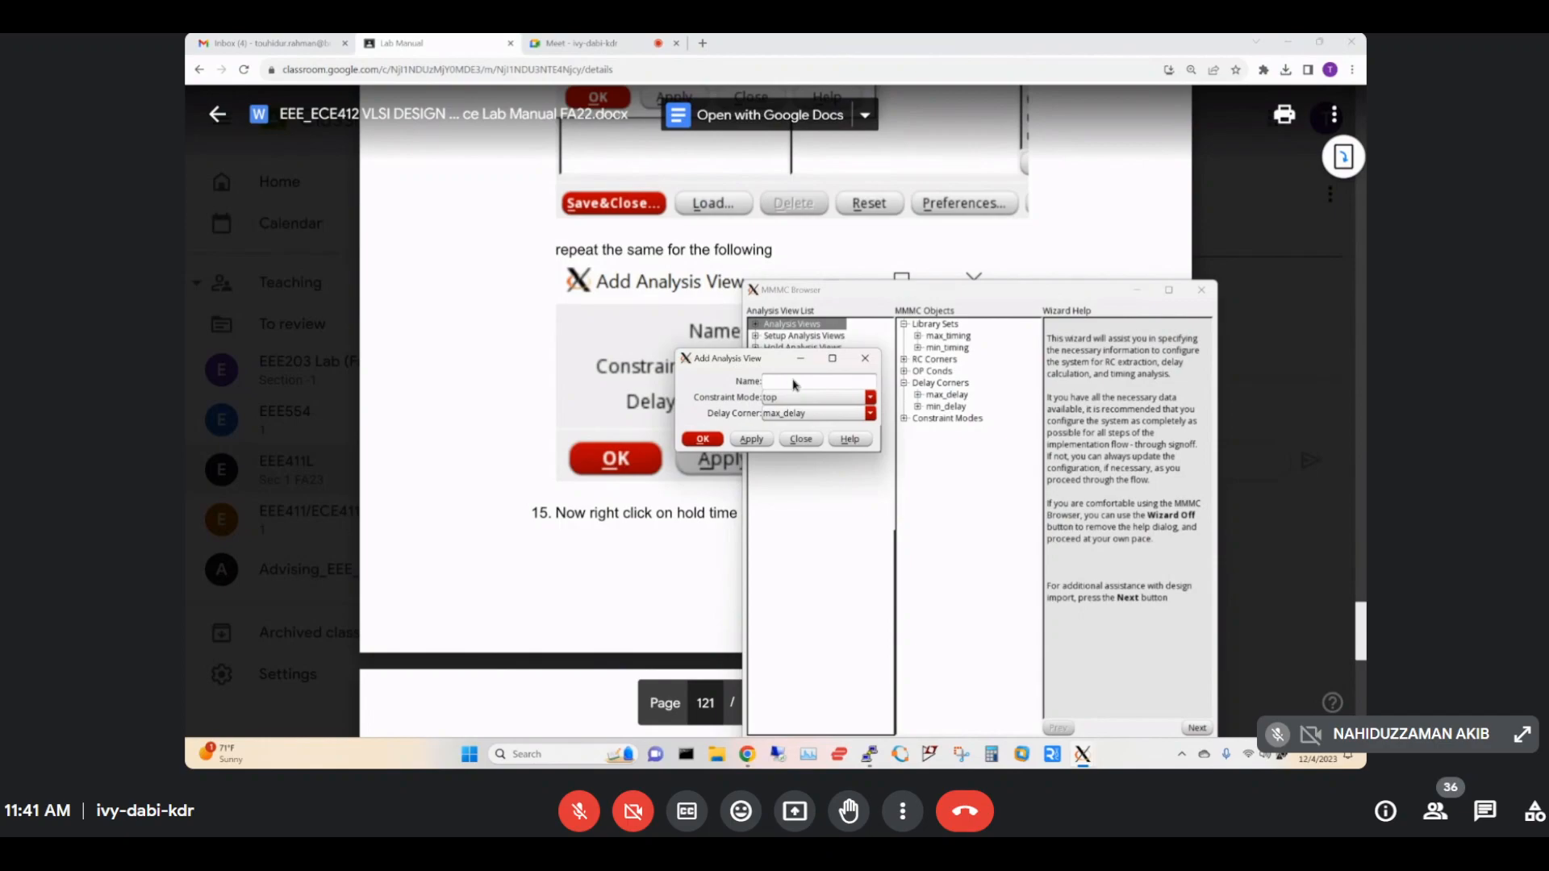
click(794, 380)
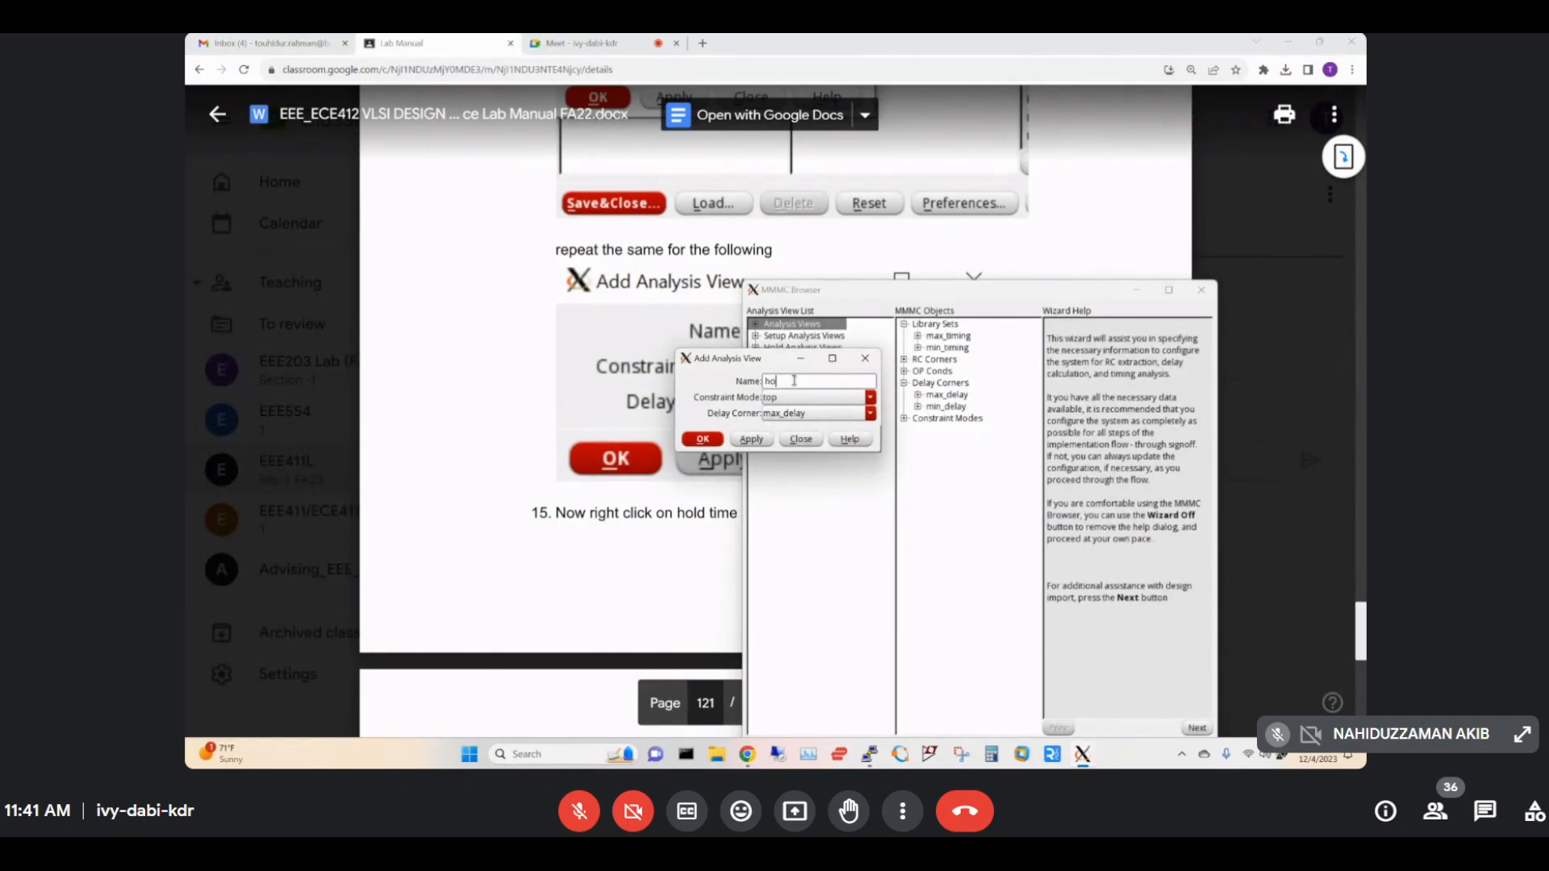
click(583, 434)
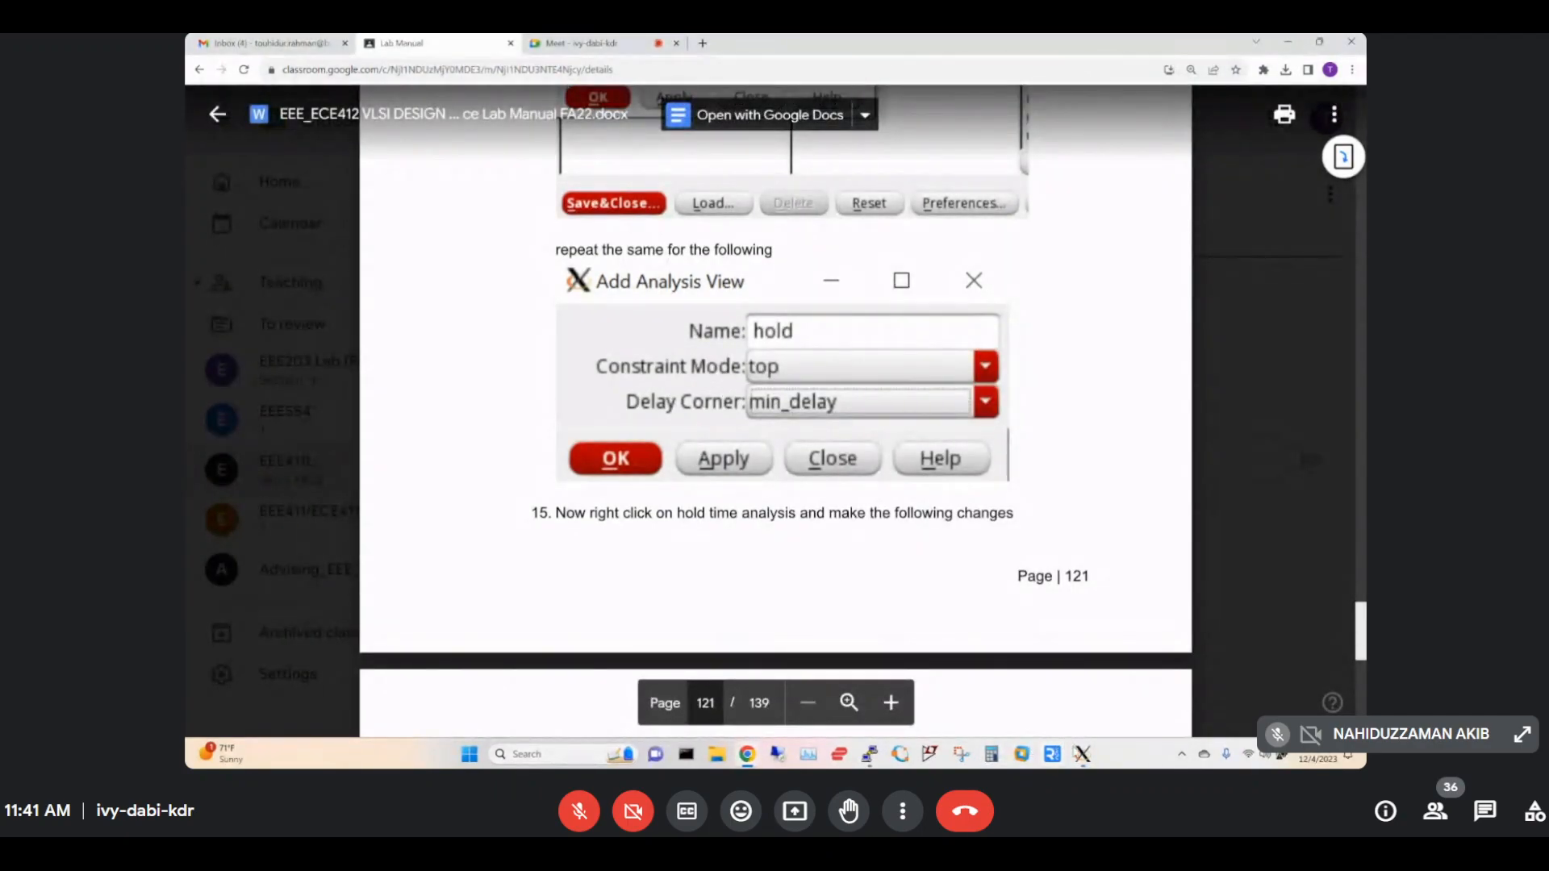
mouse_move(1083, 754)
click(1248, 688)
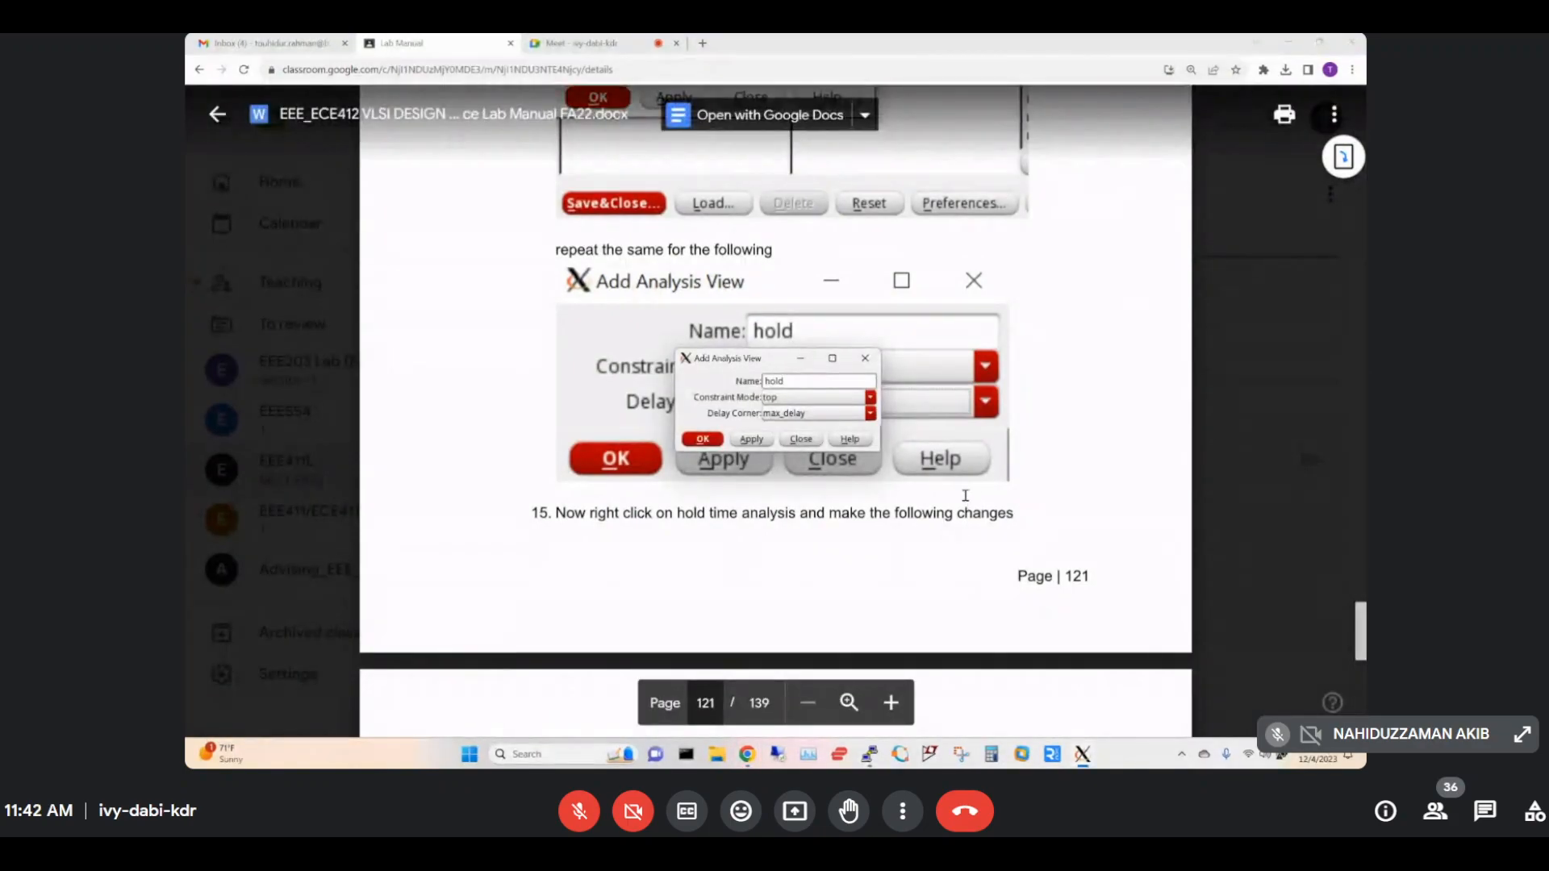
click(871, 414)
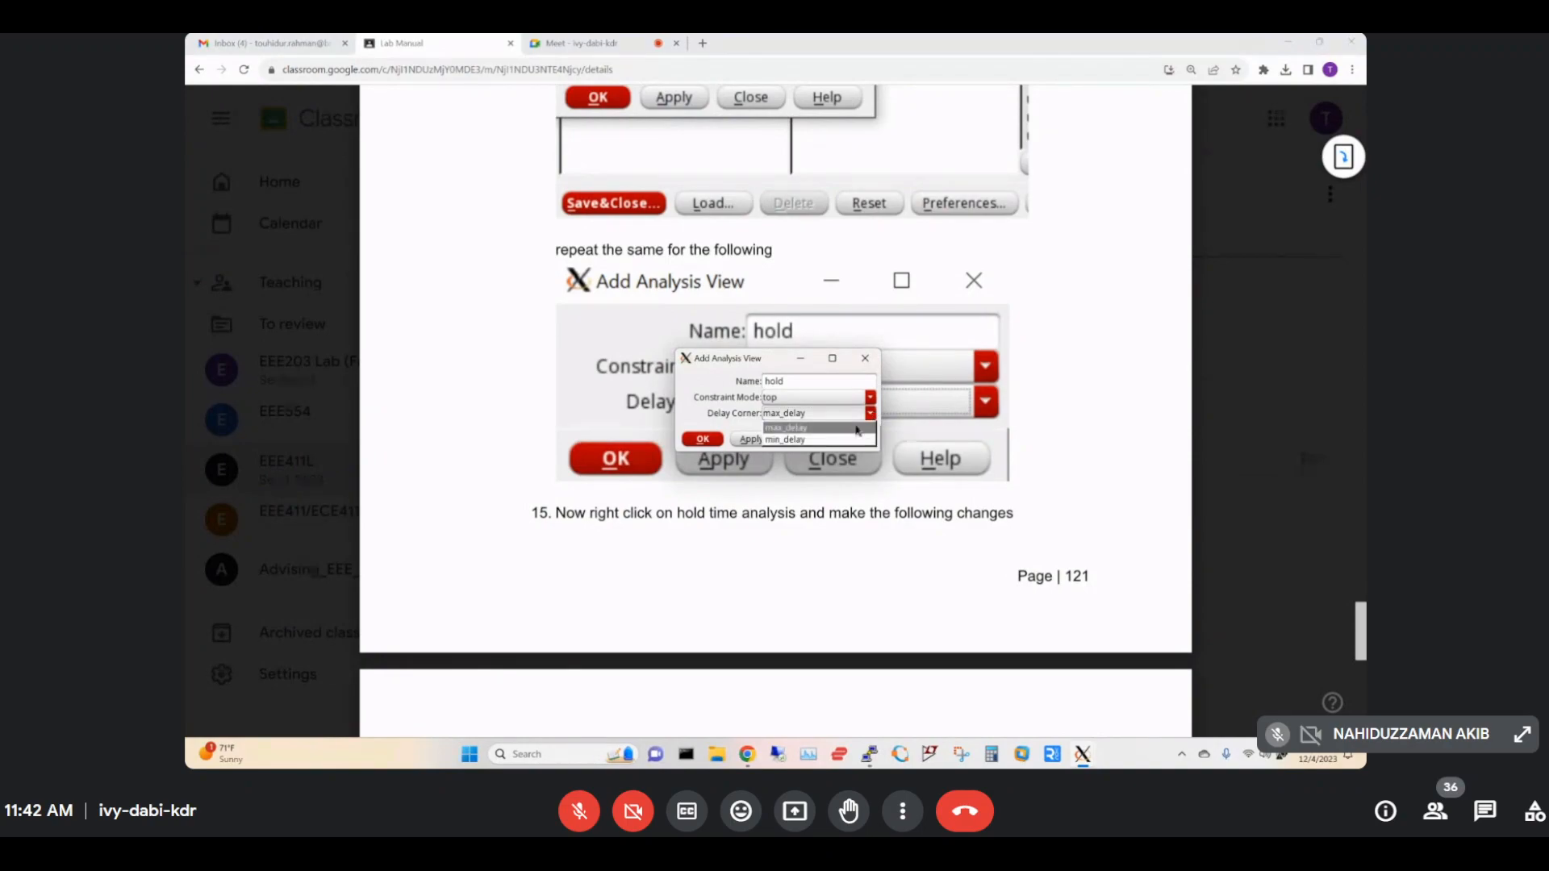
click(813, 442)
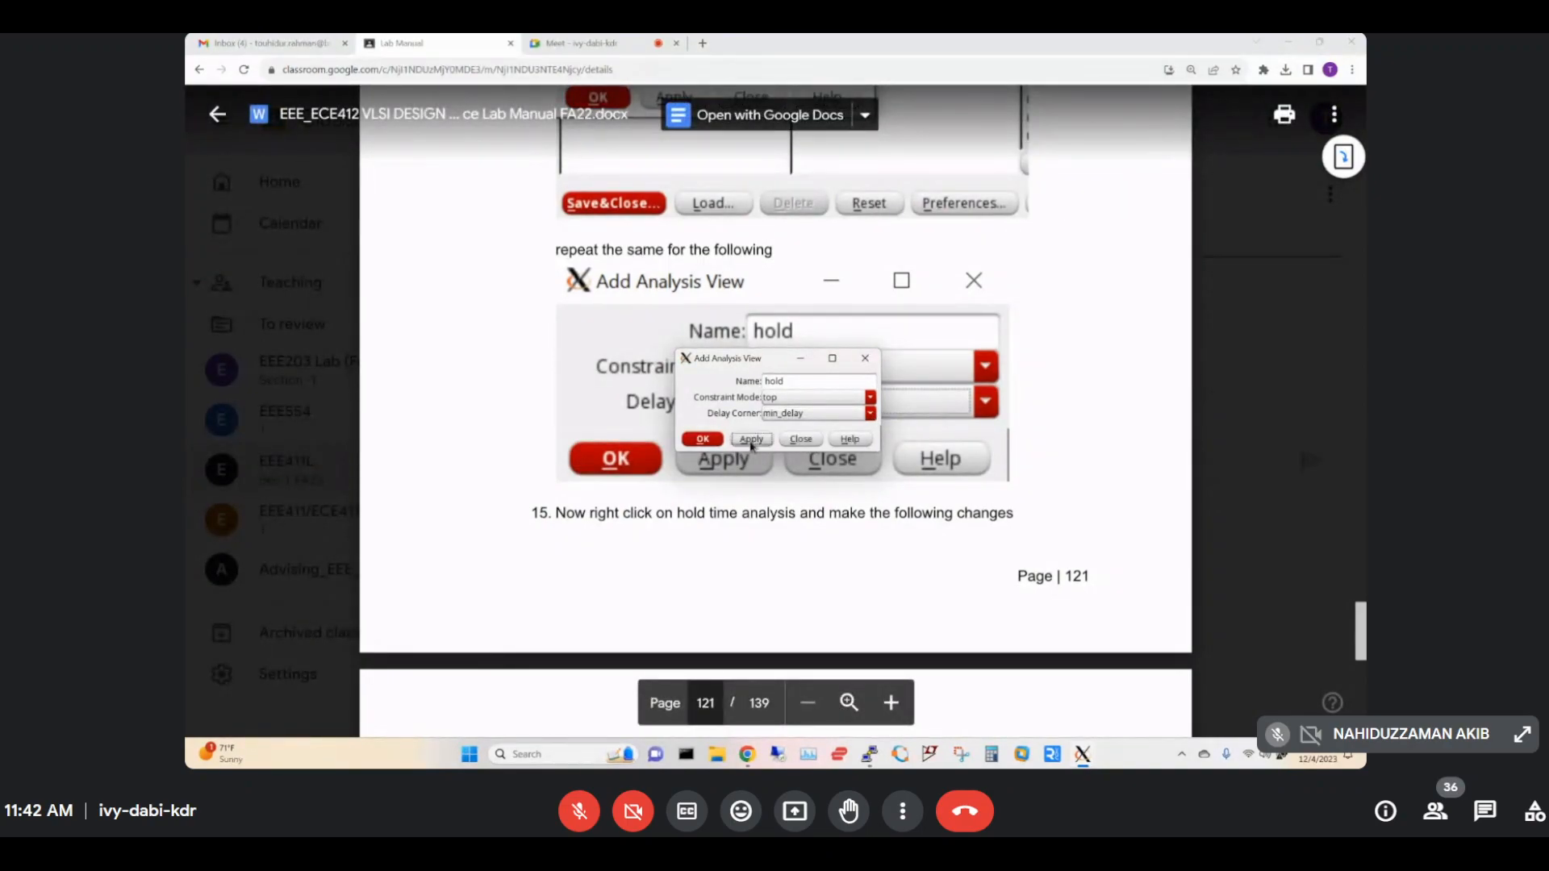
click(722, 440)
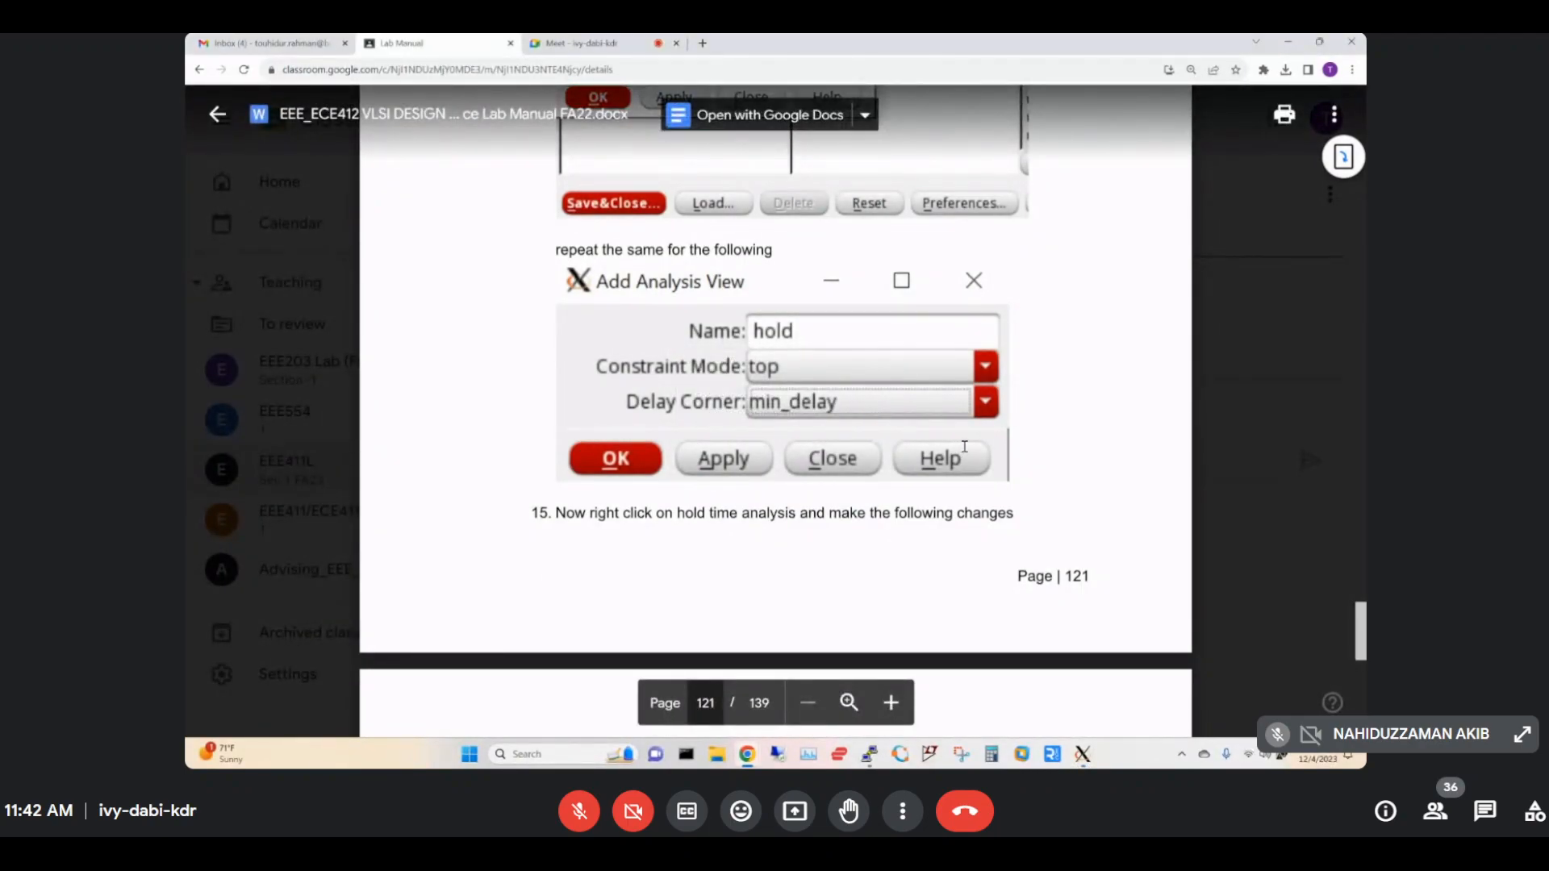
scroll(964, 449, down, 3)
Expand Analysis Views and Hold Analysis Views to check the setup and hold entries.
scroll(963, 449, down, 3)
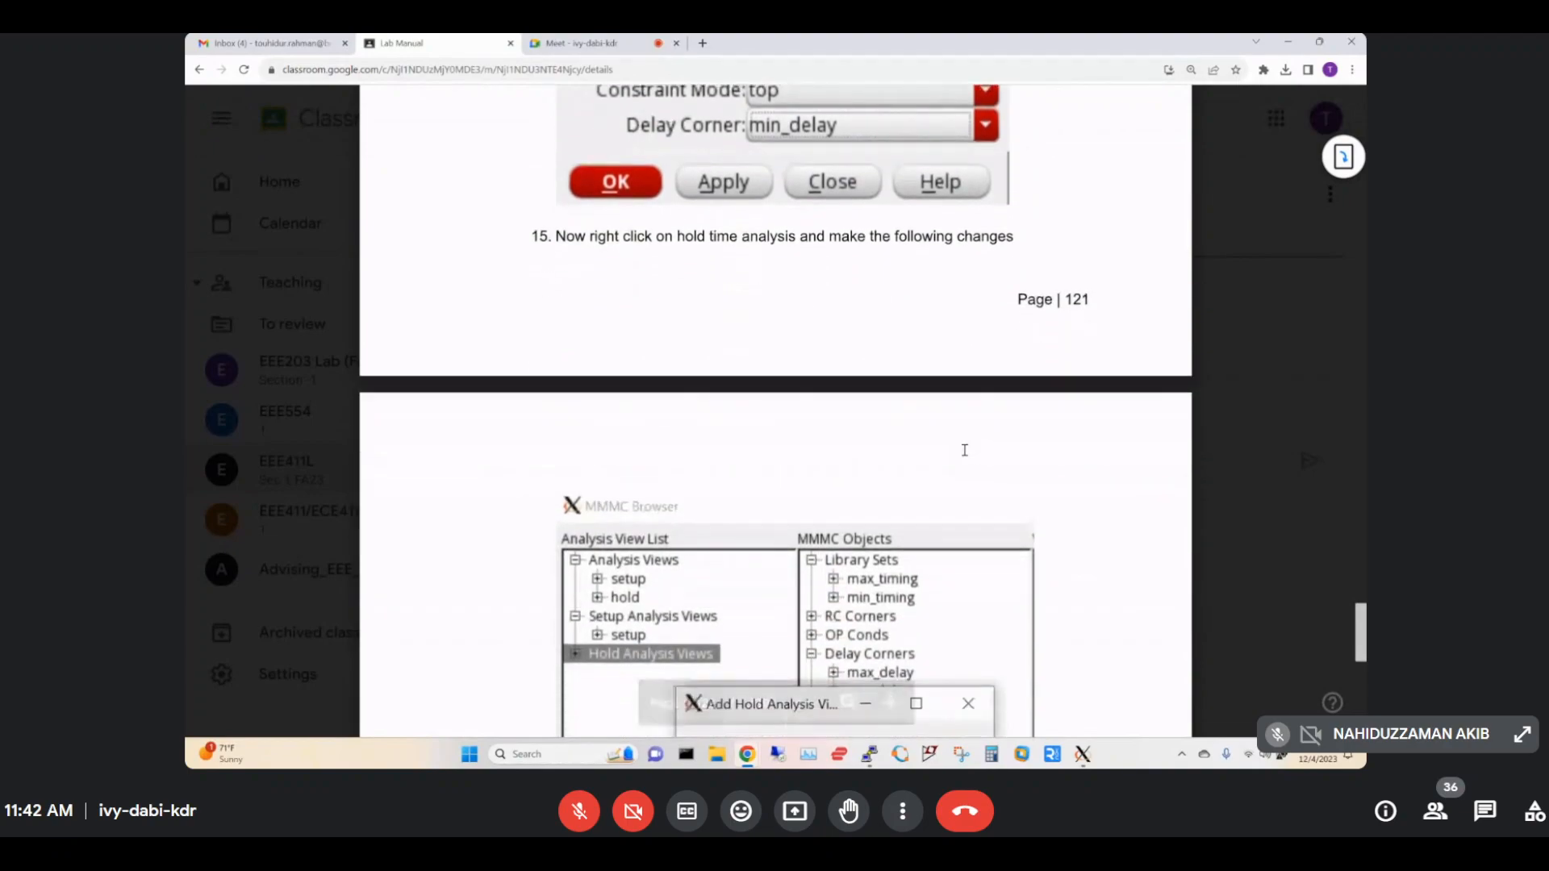
scroll(963, 451, down, 2)
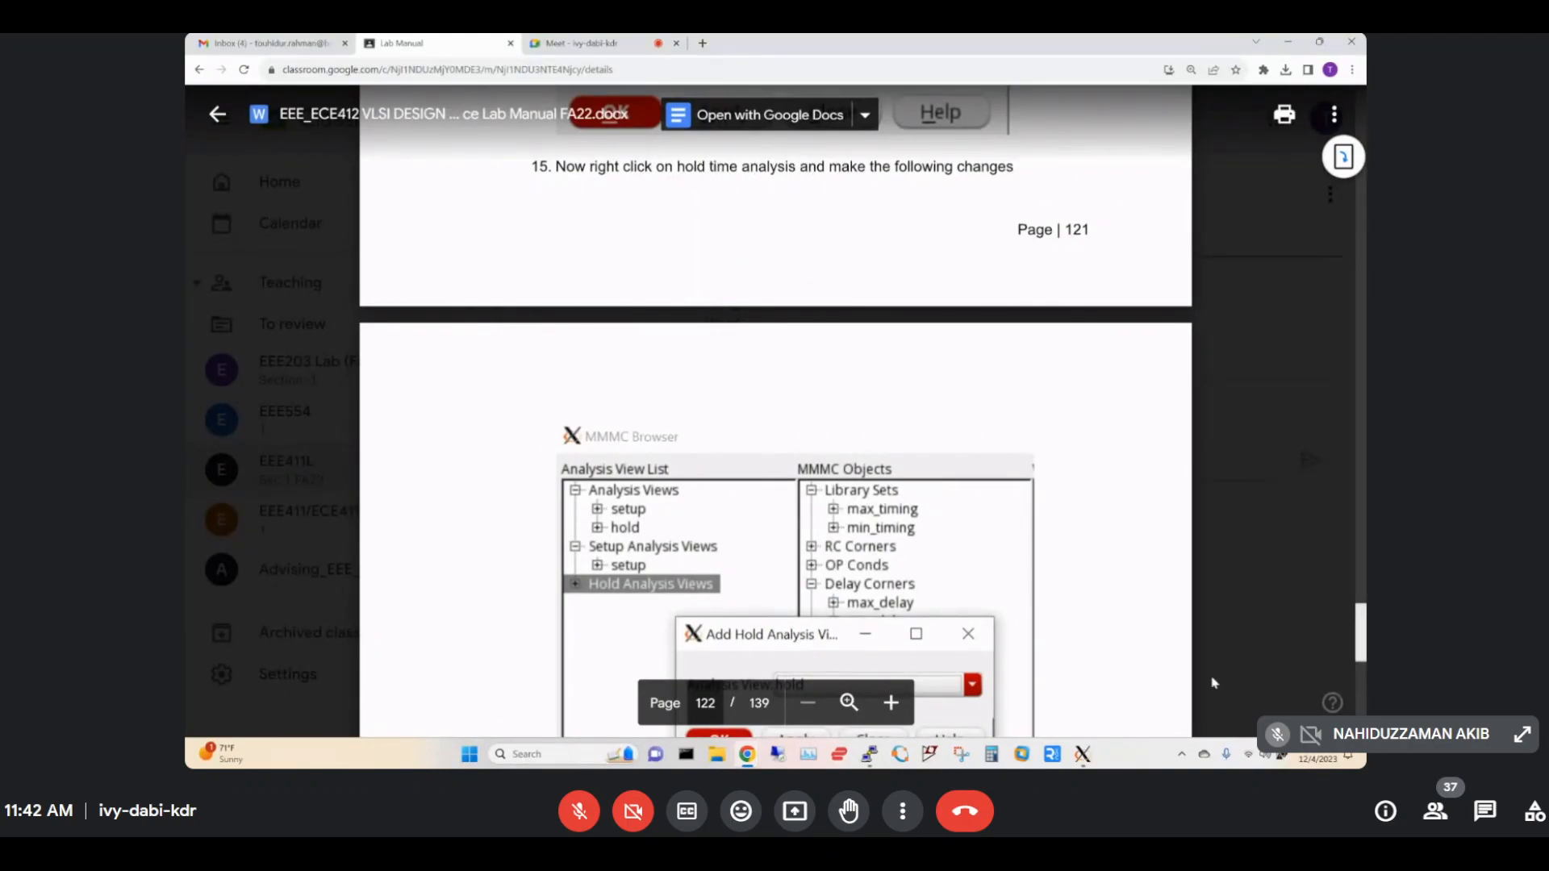
click(1083, 755)
click(1320, 676)
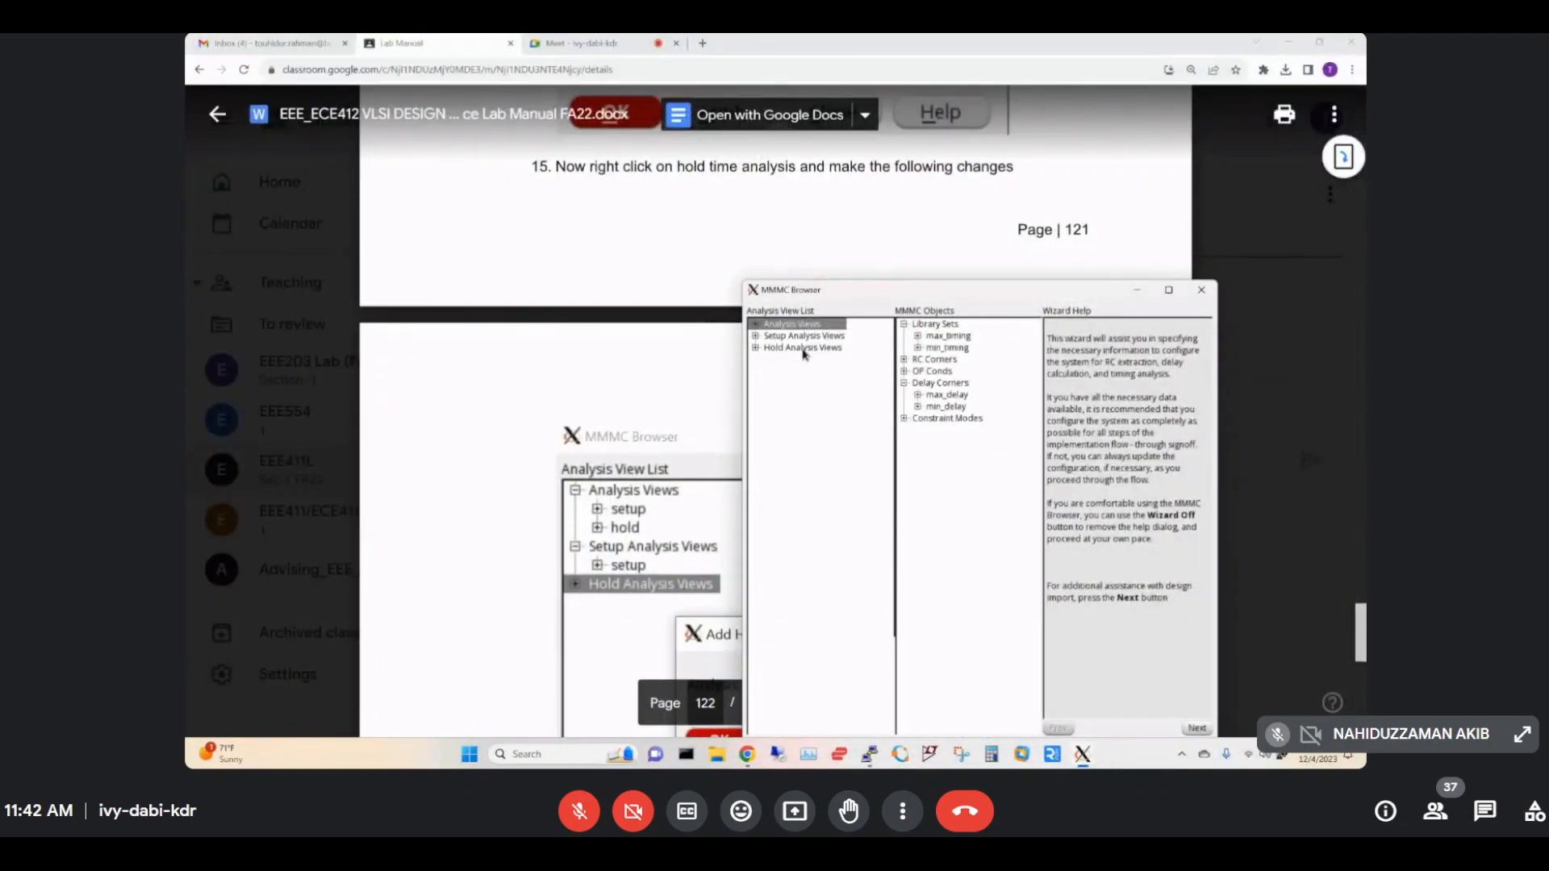
click(755, 325)
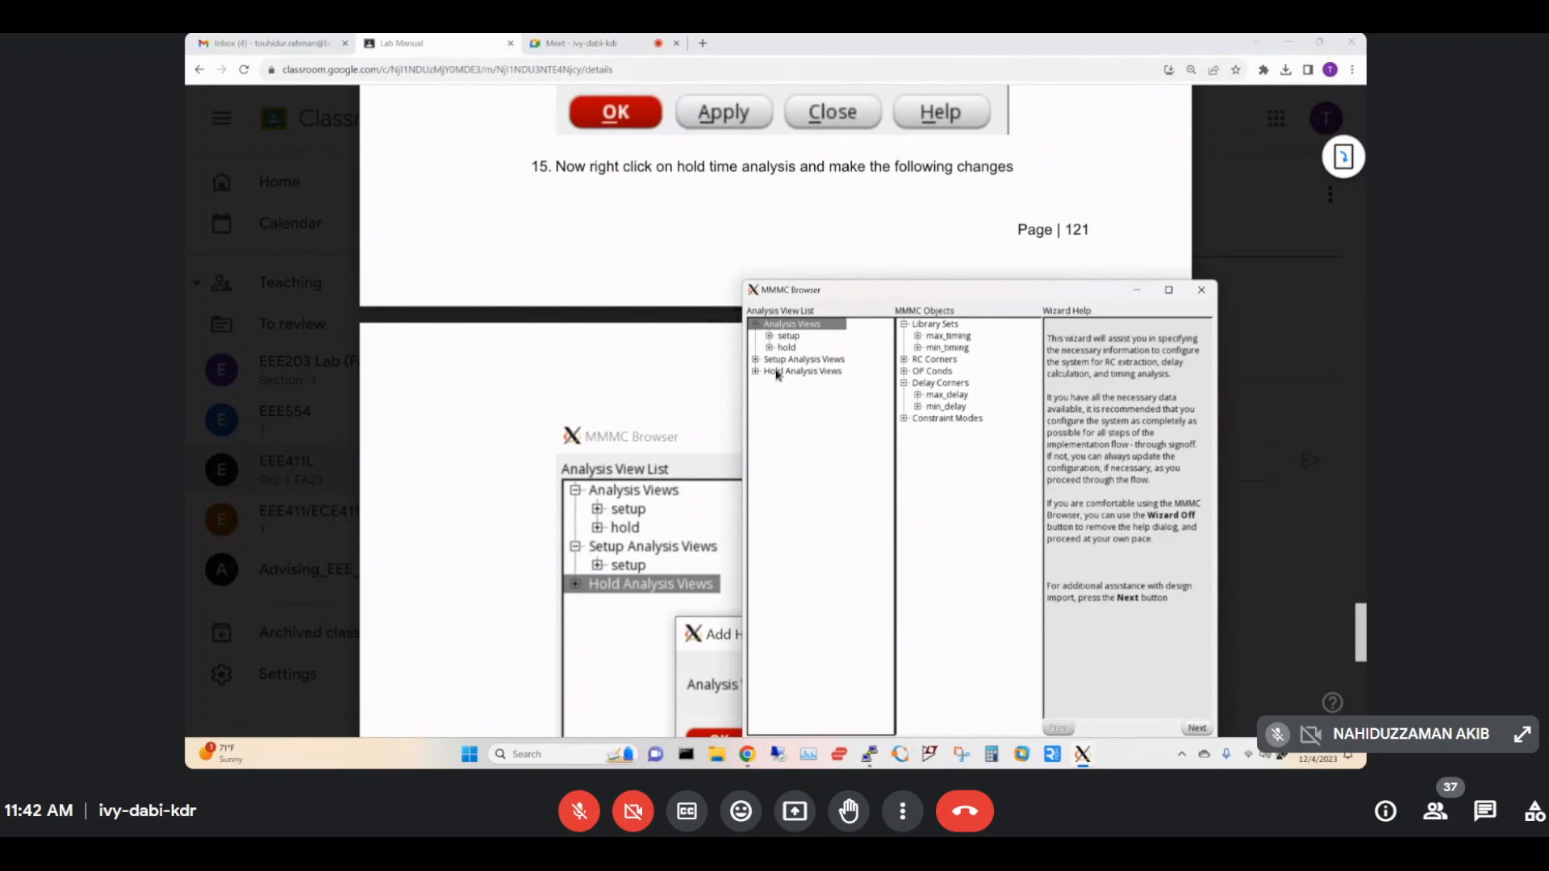
click(778, 373)
right_click(778, 372)
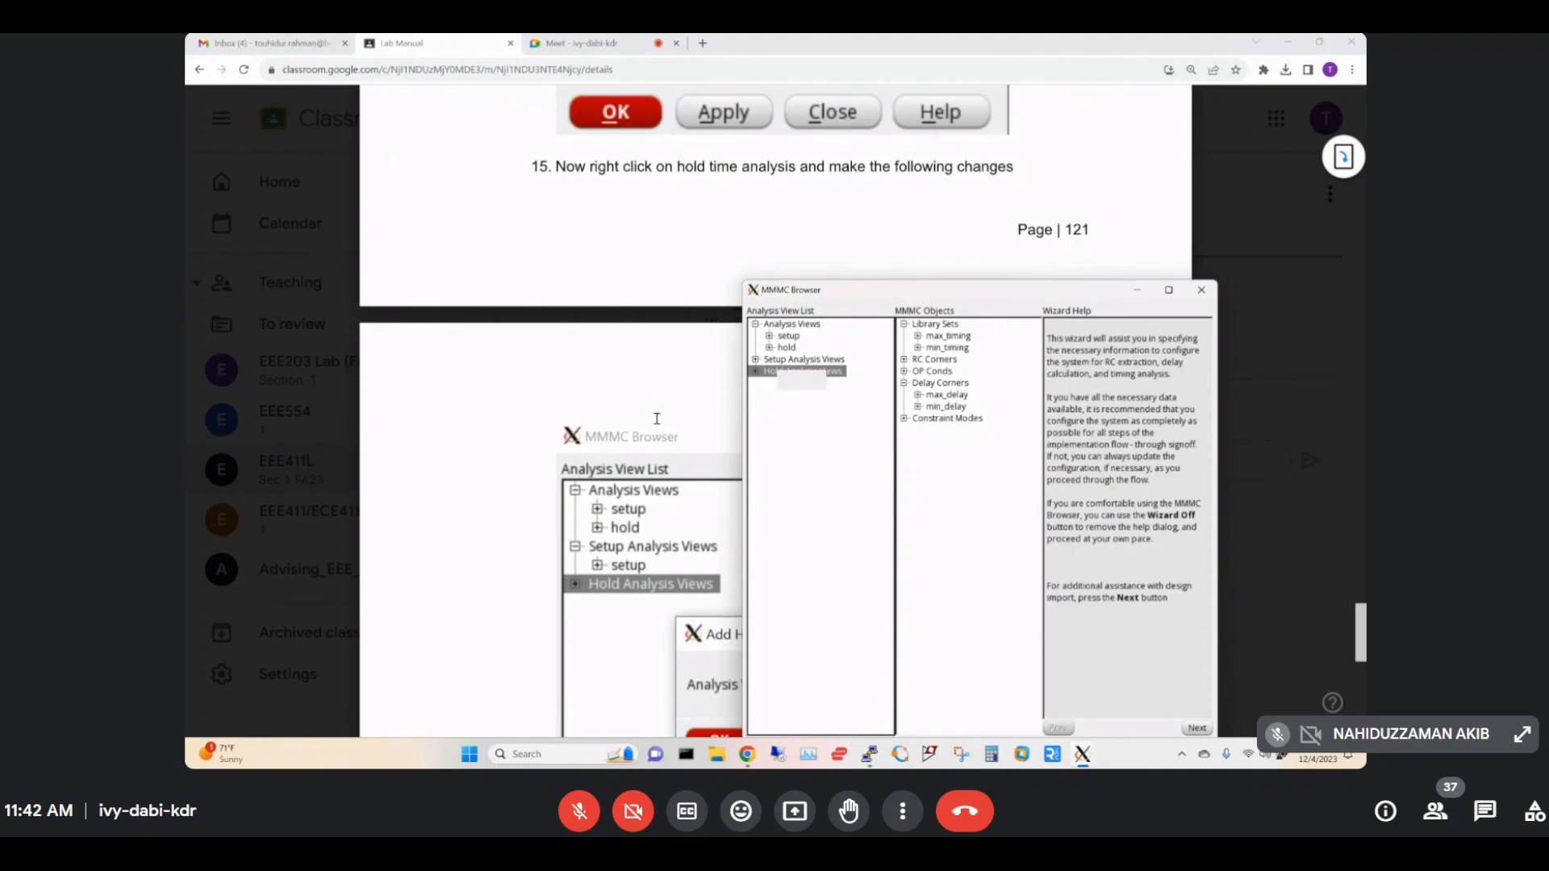
click(656, 419)
scroll(655, 412, down, 5)
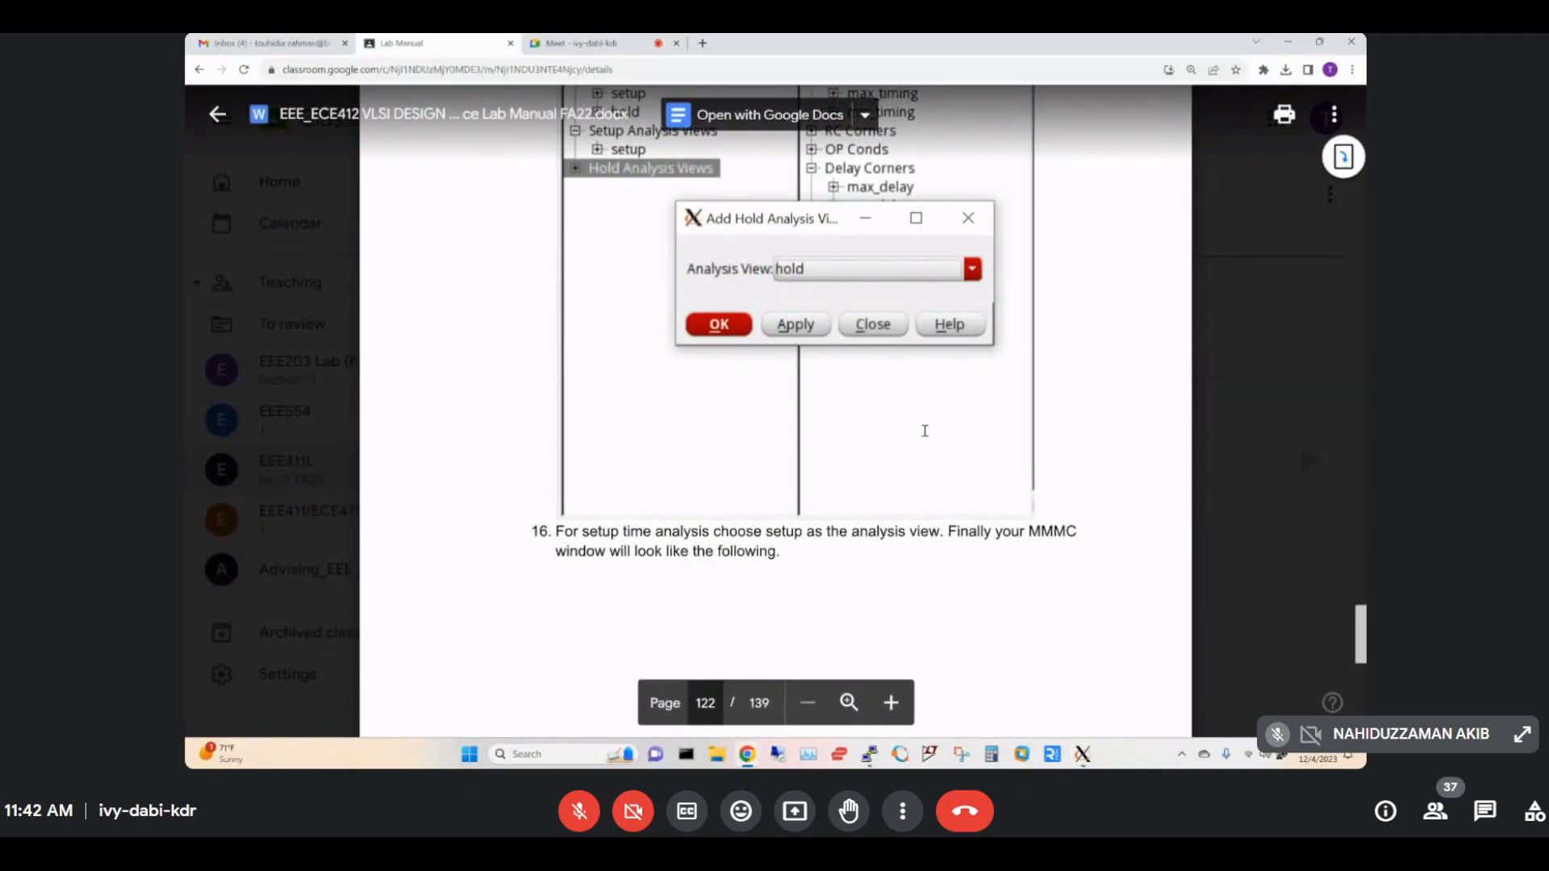
scroll(926, 430, down, 5)
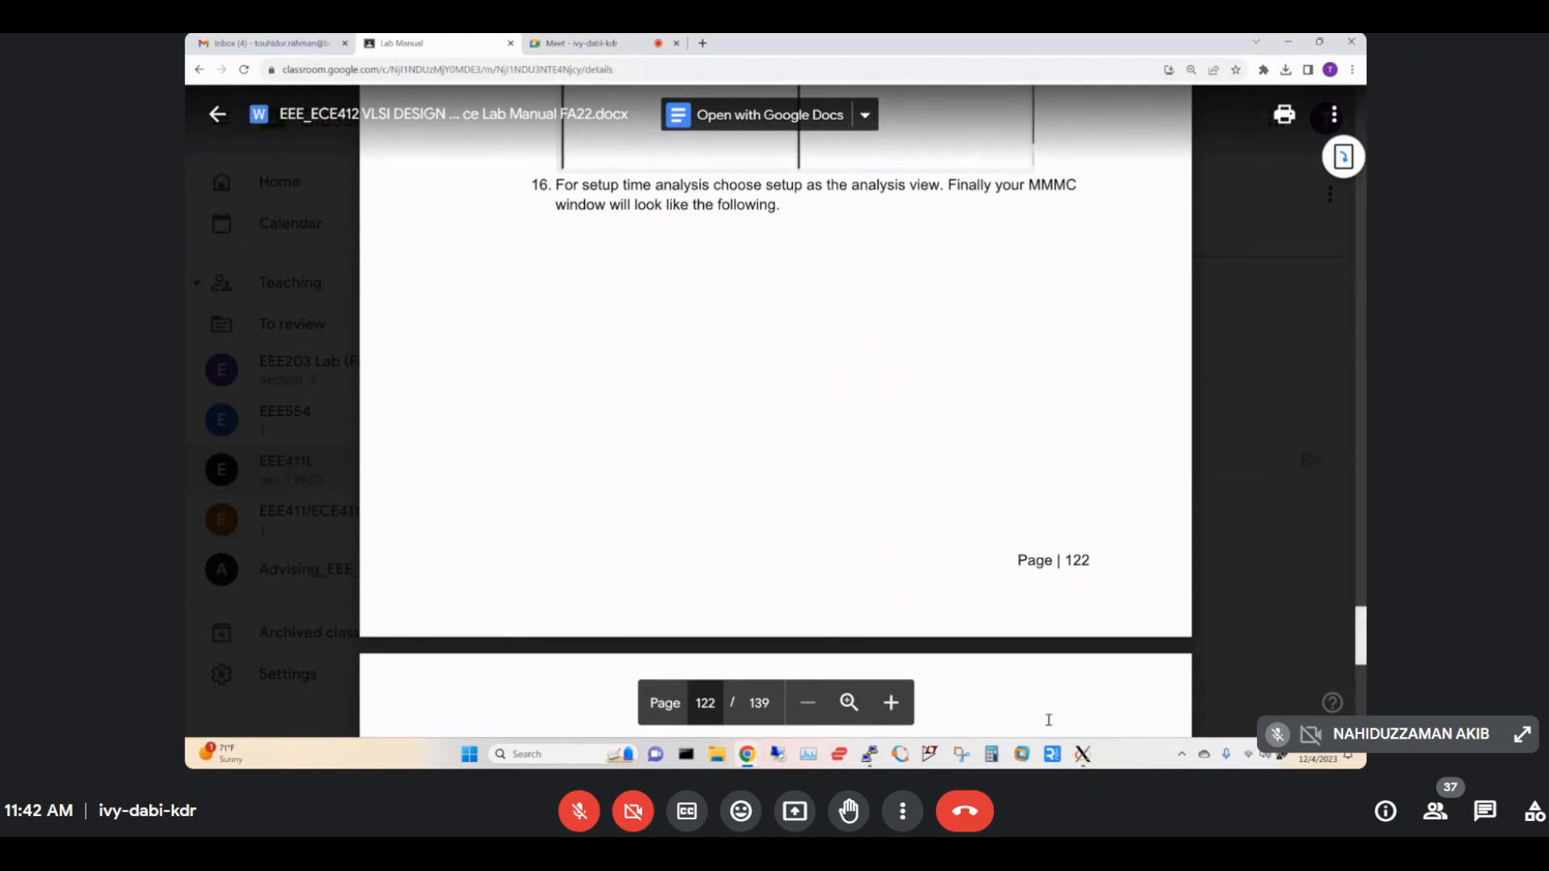
mouse_move(1082, 754)
click(1319, 682)
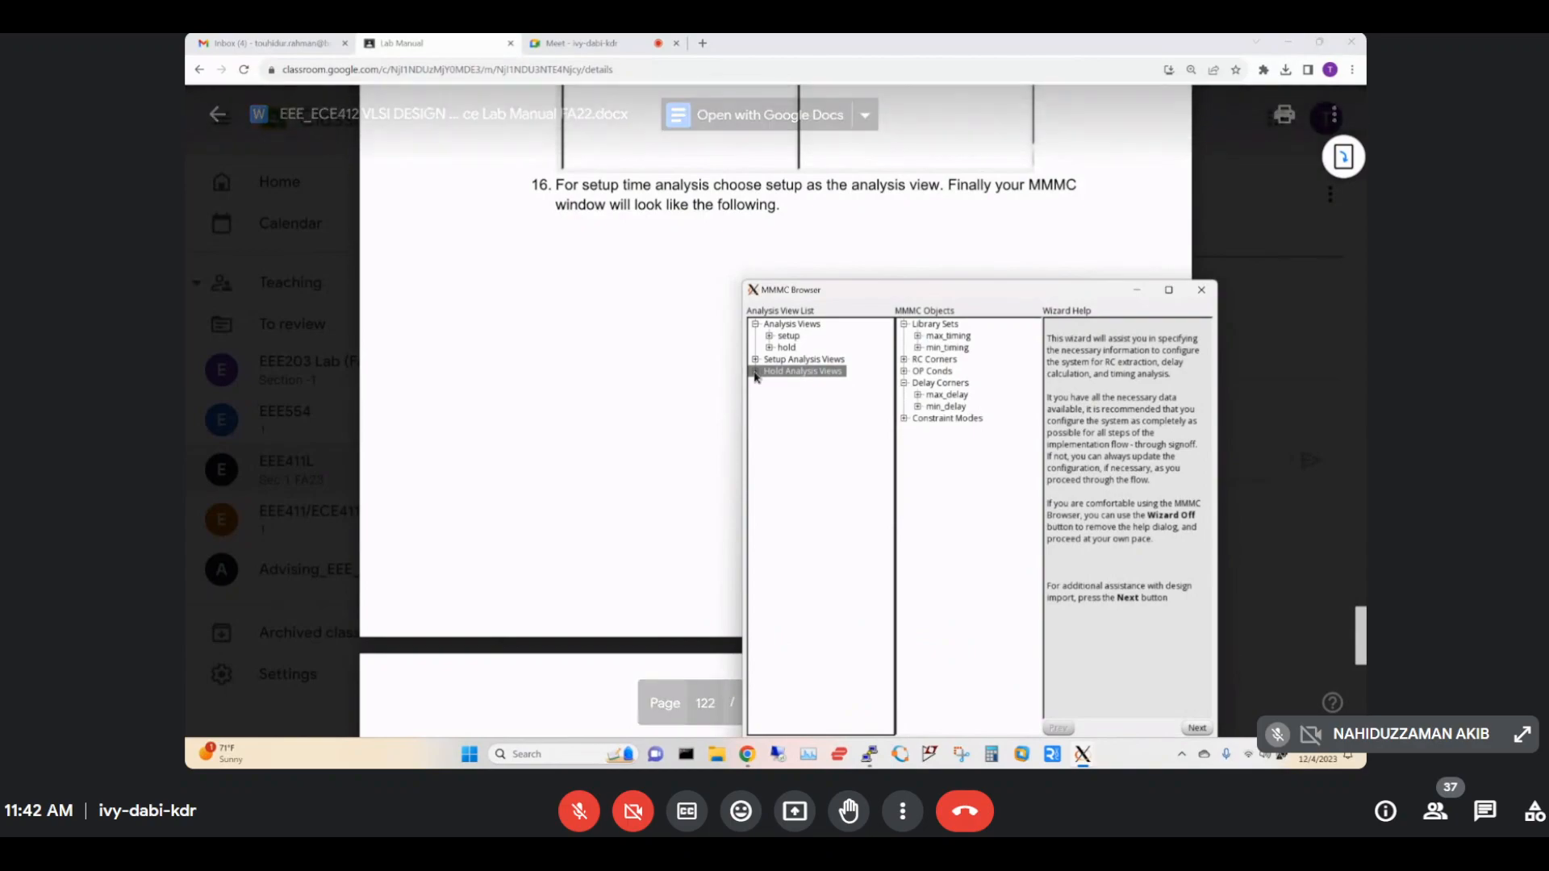
click(756, 371)
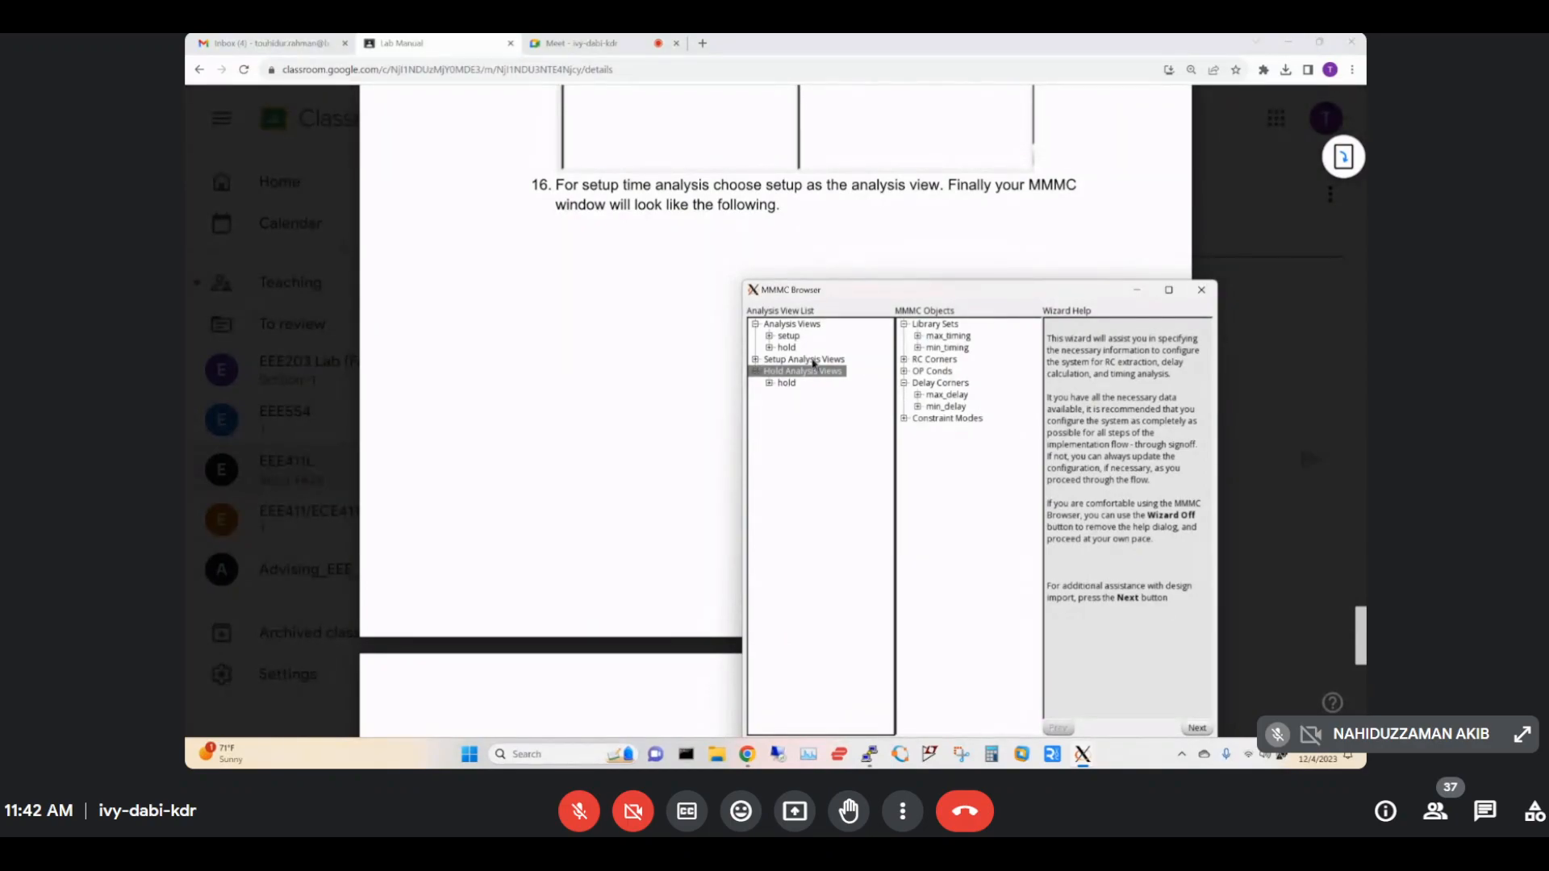
Add 'setup' as a new Setup Analysis View, then apply and confirm it.
right_click(814, 361)
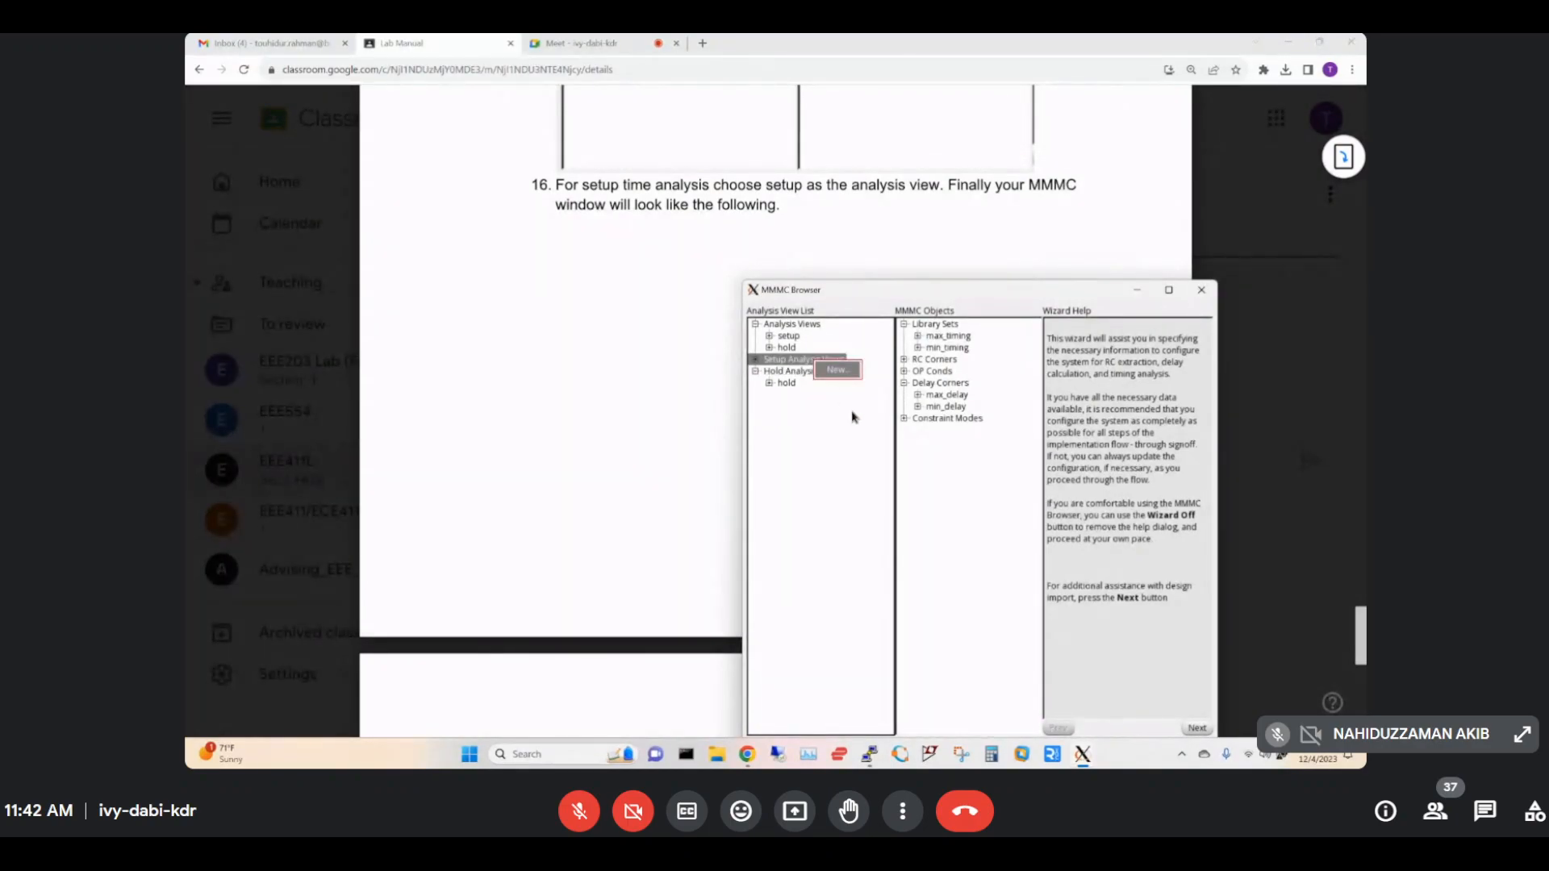
click(837, 370)
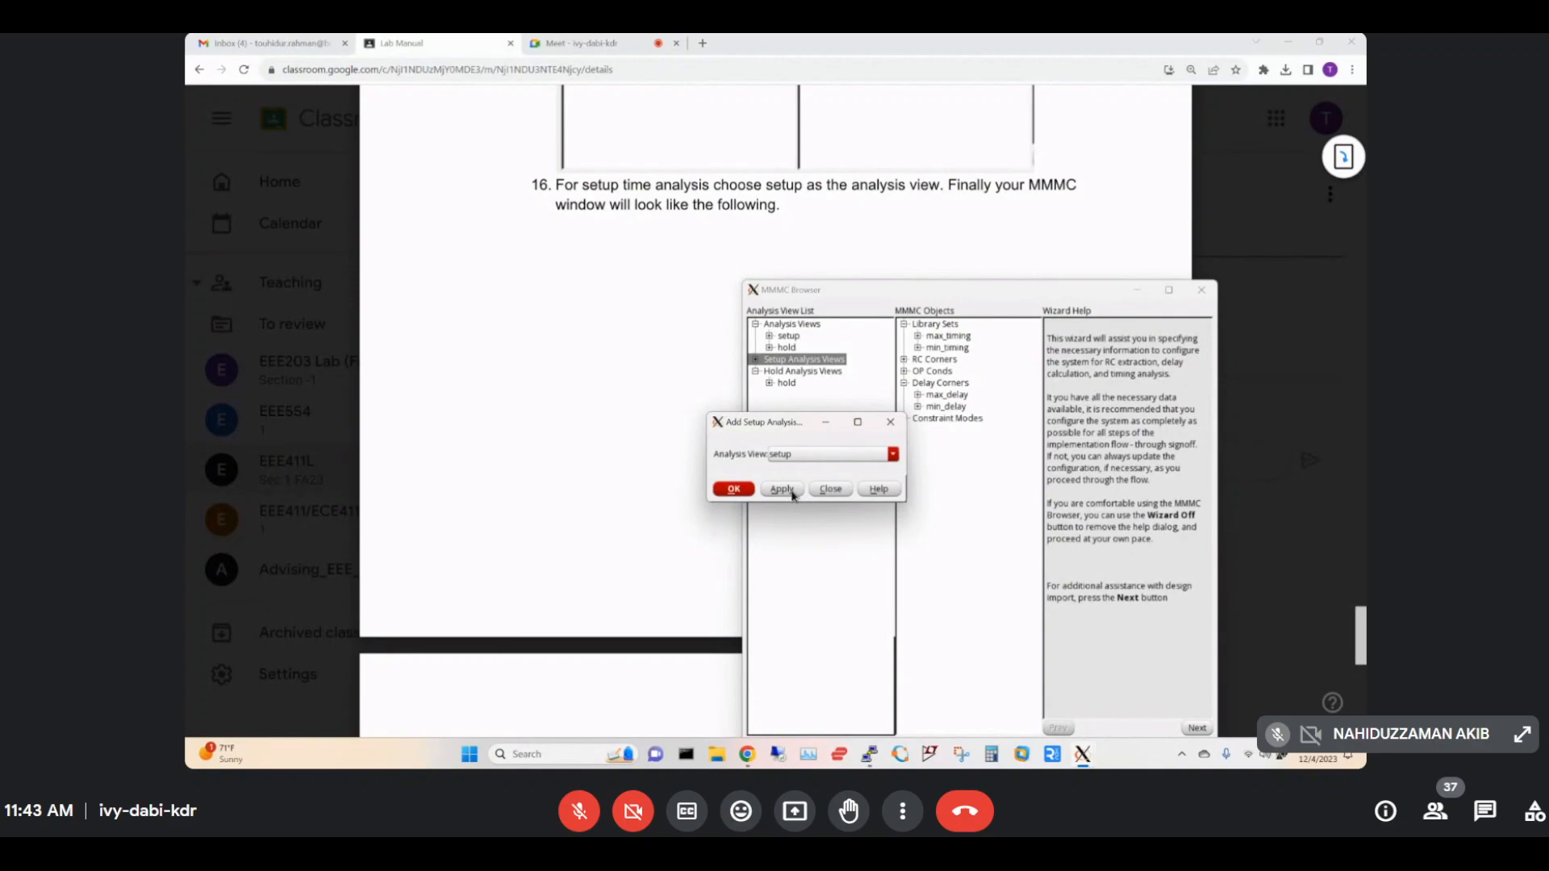
click(794, 494)
click(734, 489)
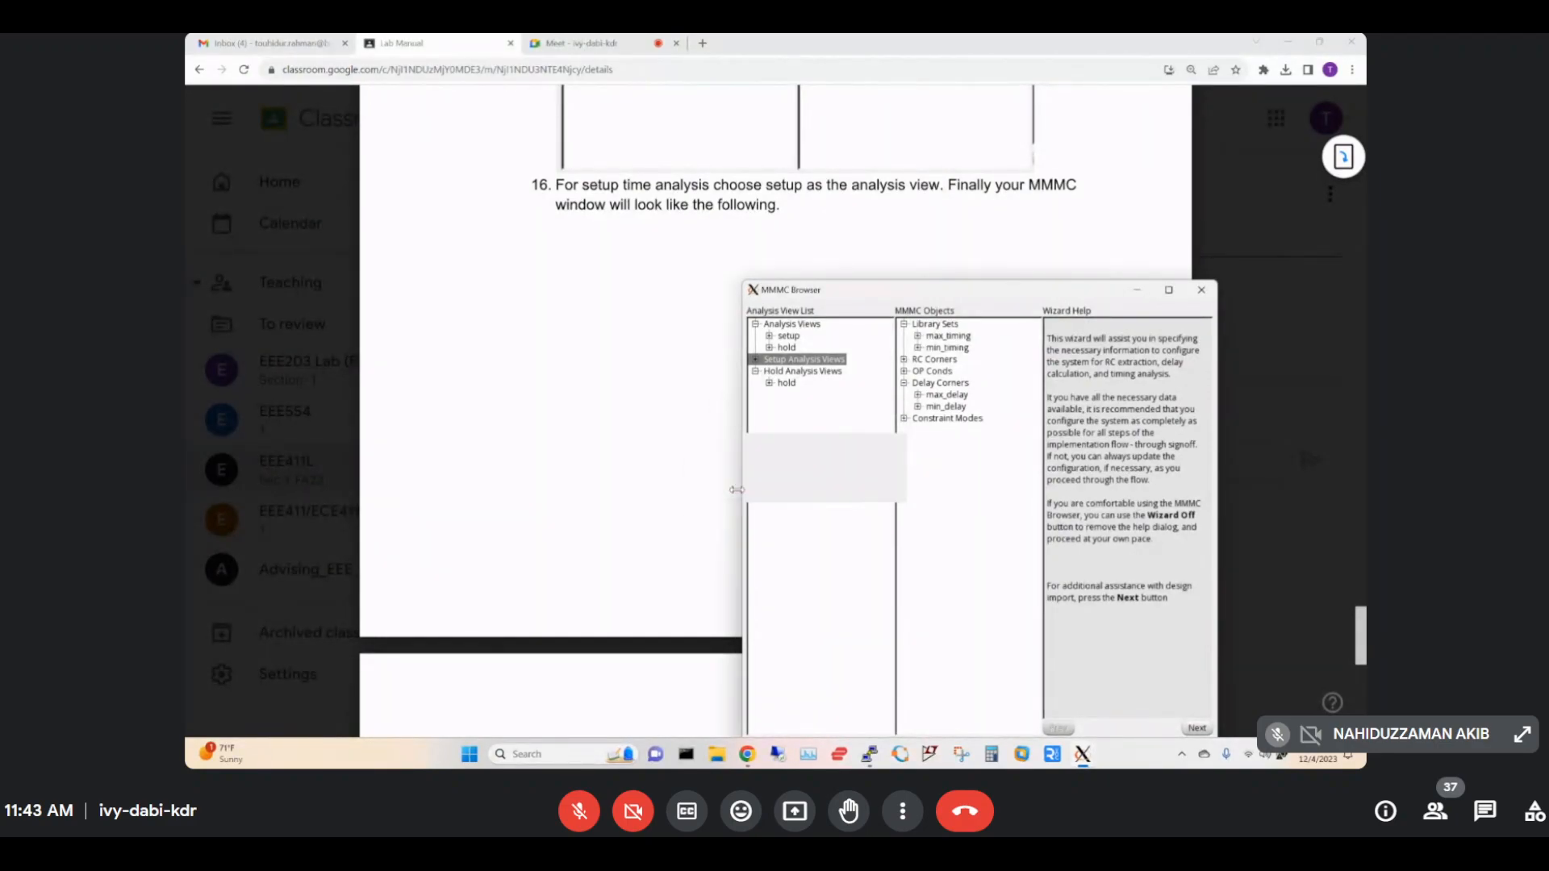
click(660, 488)
scroll(829, 476, down, 4)
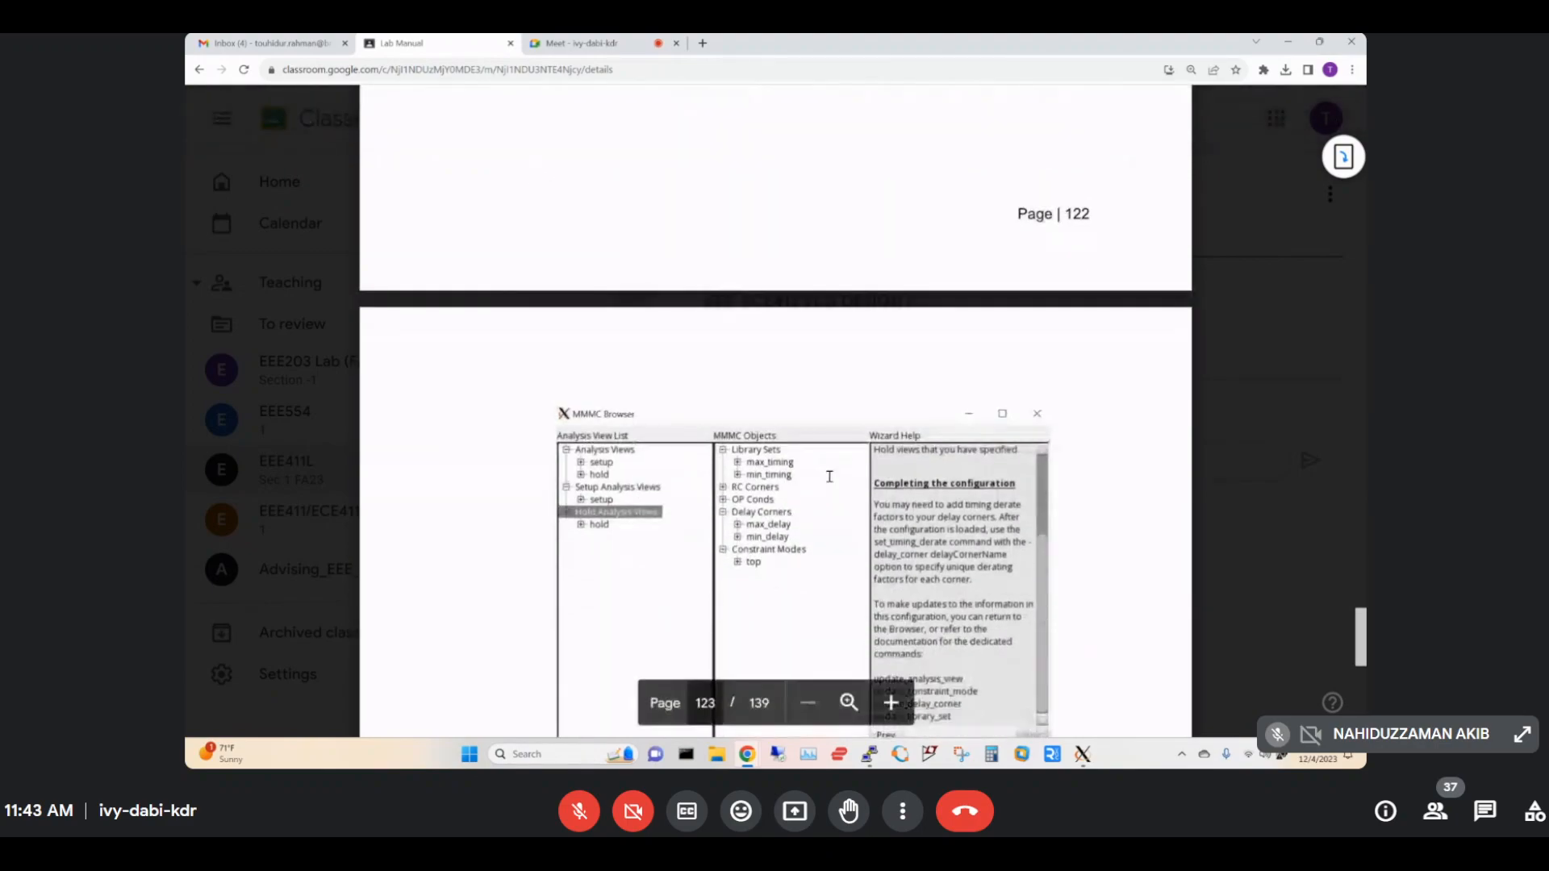
scroll(829, 476, down, 3)
Expand Setup Analysis Views to verify the setup entry and raise the MMMC Browser window.
mouse_move(1082, 753)
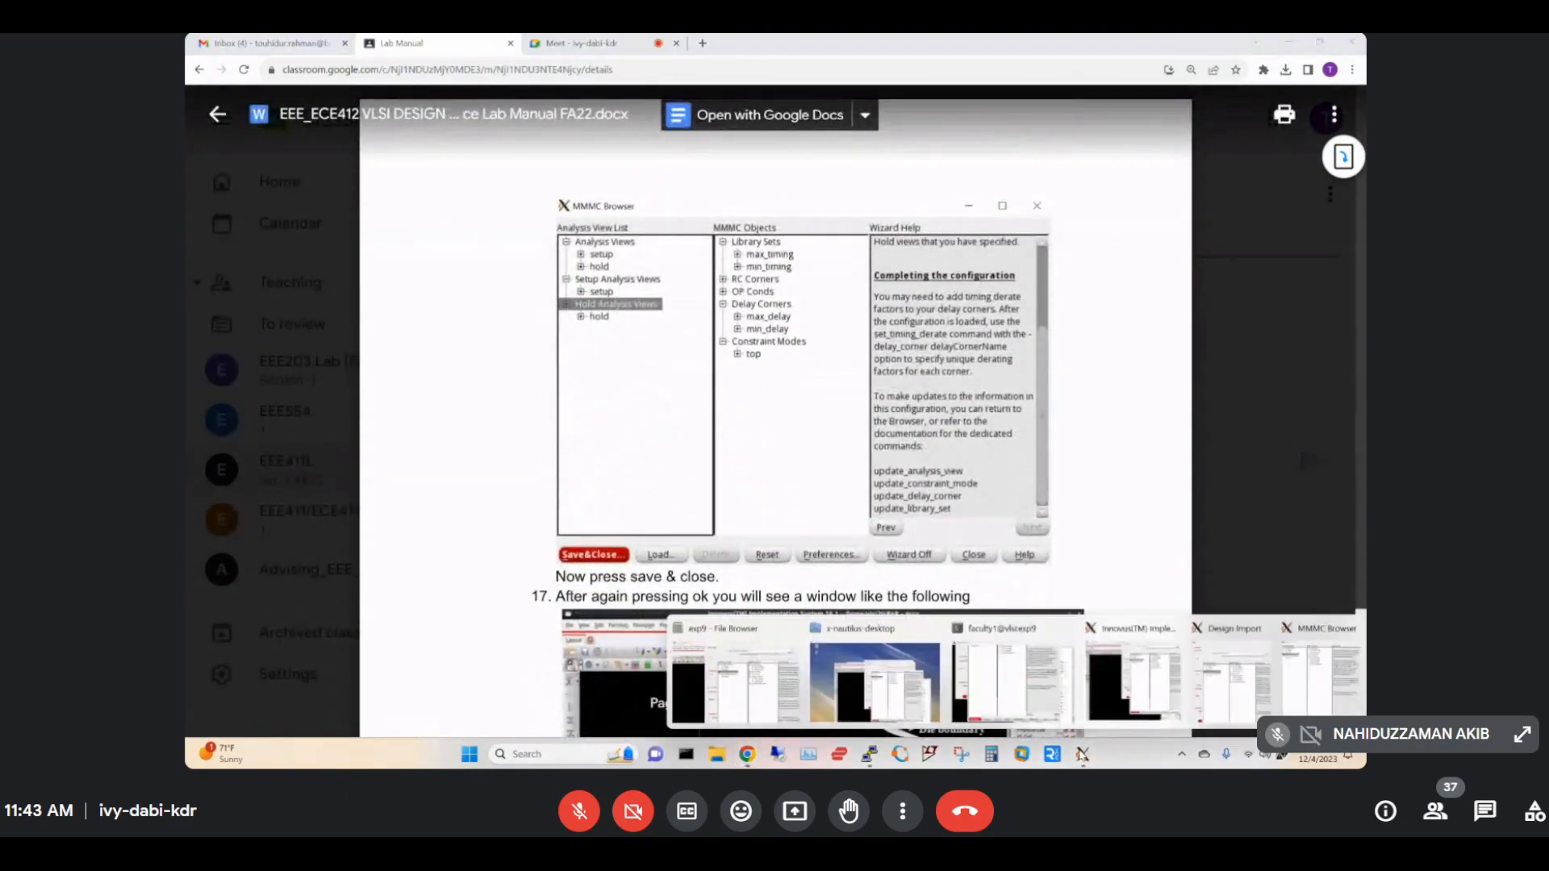
click(1307, 685)
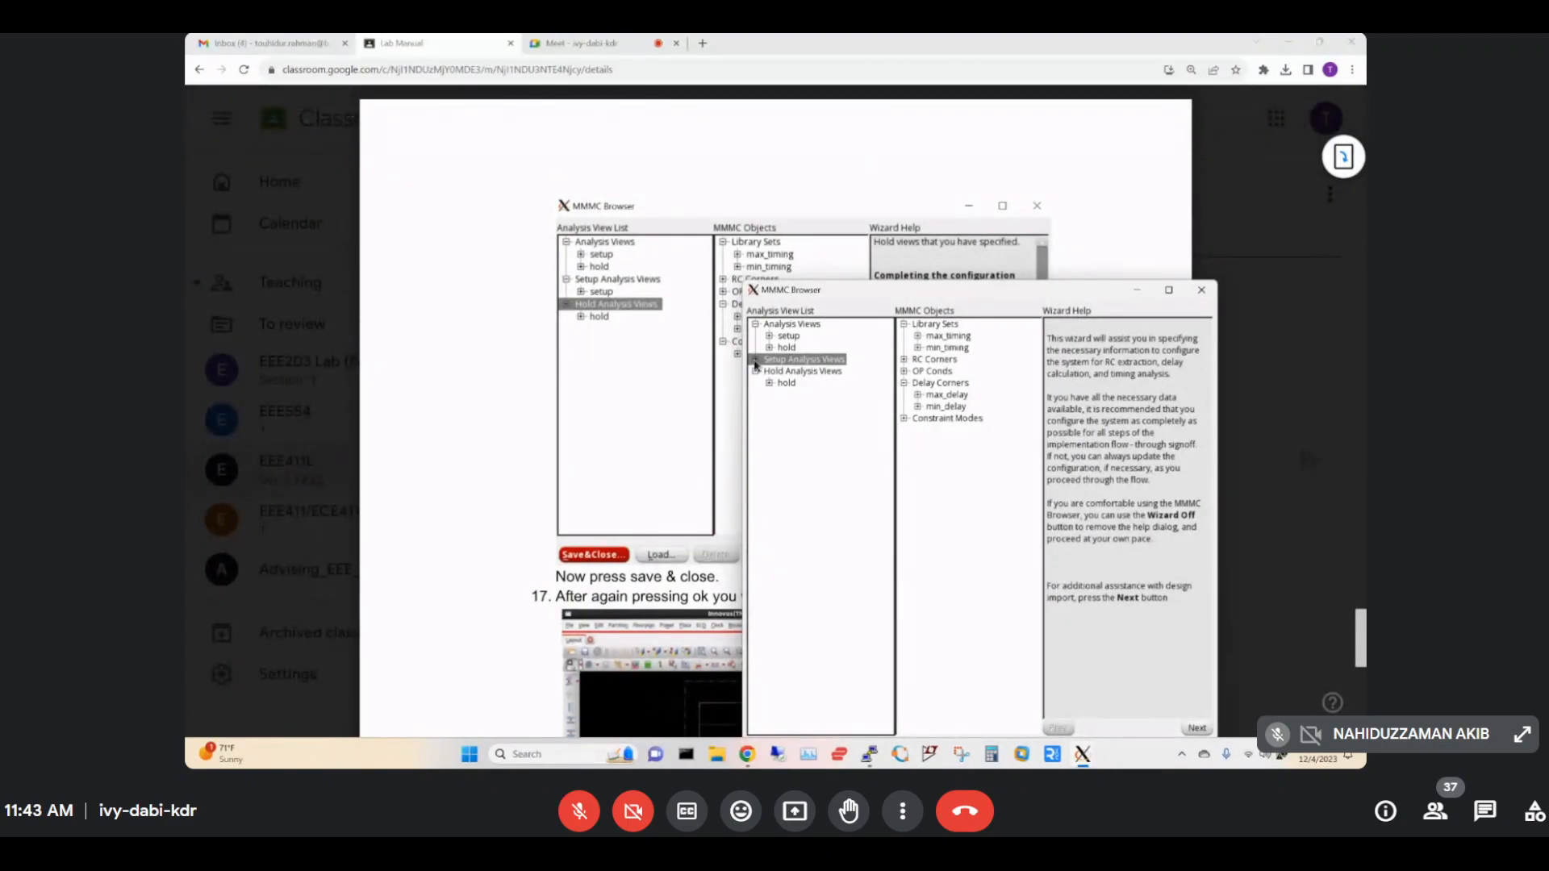
click(756, 360)
drag(930, 296, 940, 170)
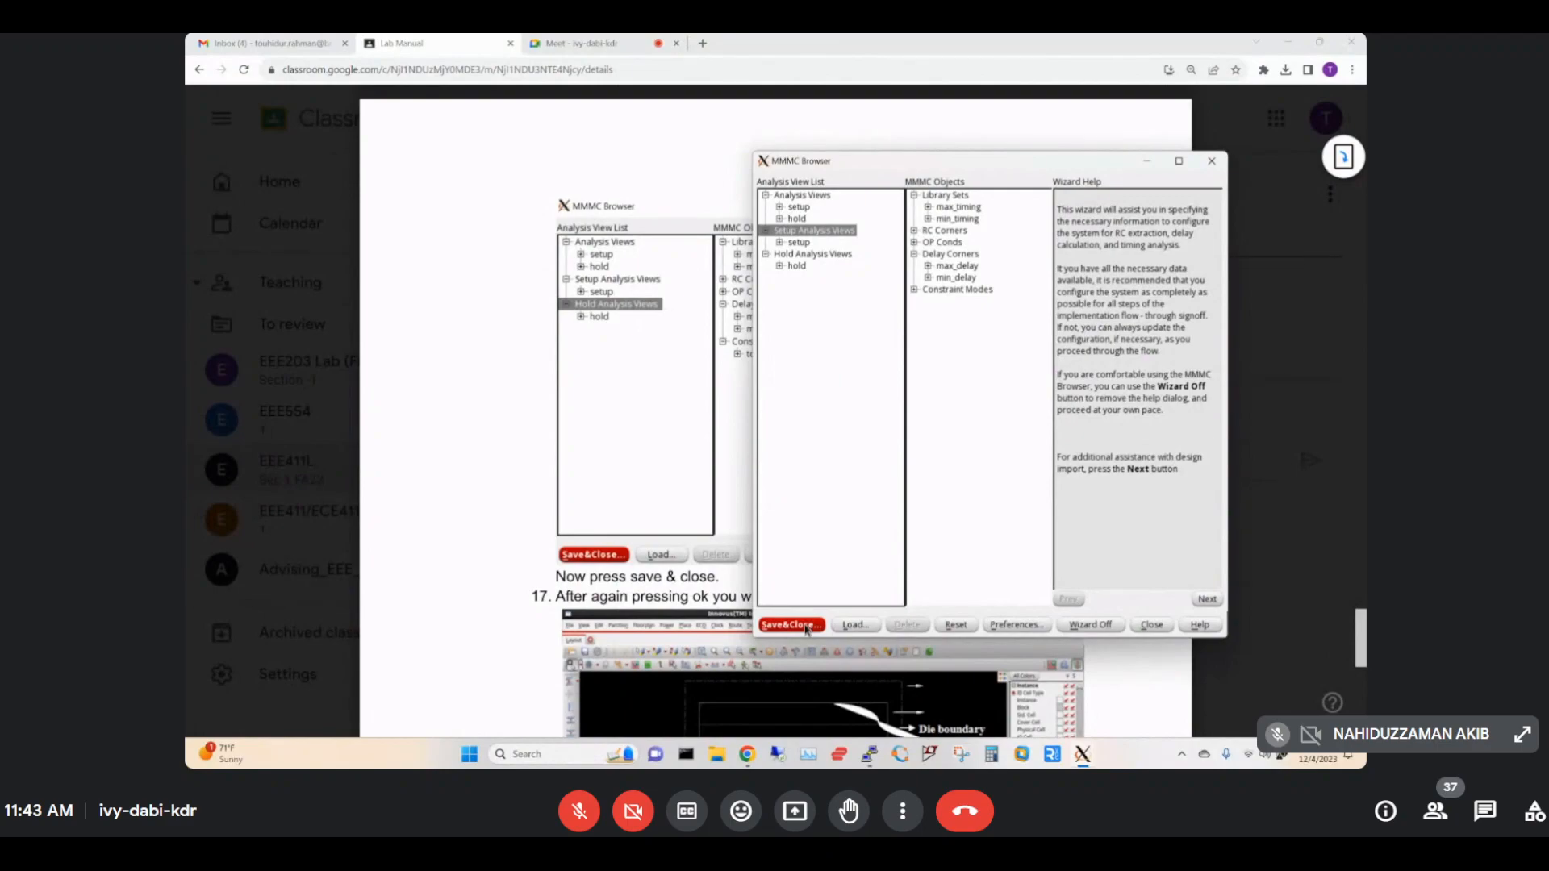
Save the MMMC configuration as Default.view and close the MMMC Browser.
click(790, 625)
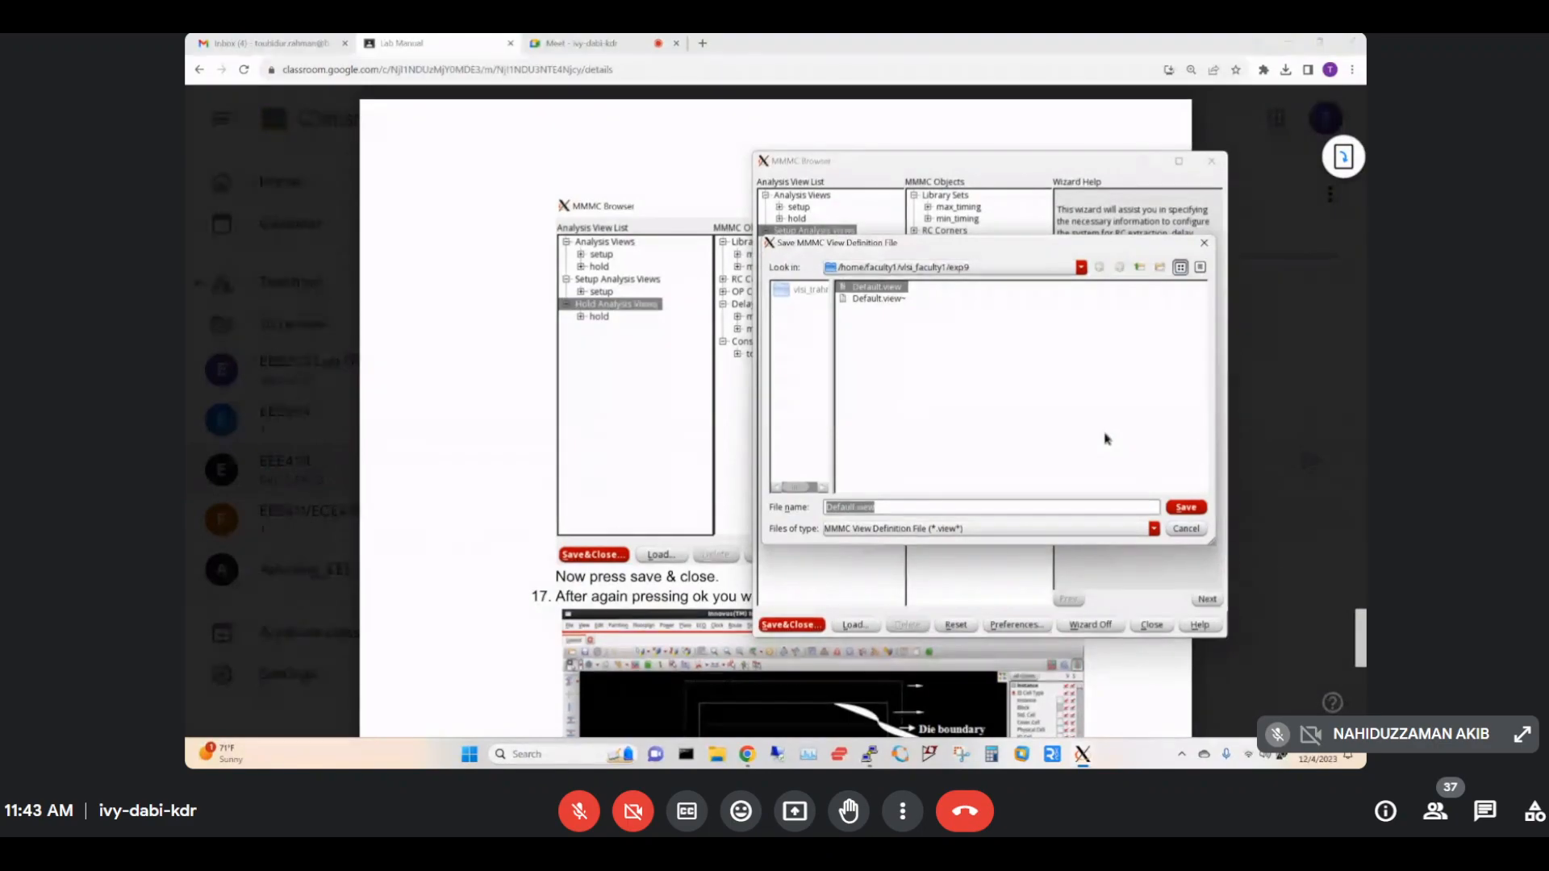
key(Tab)
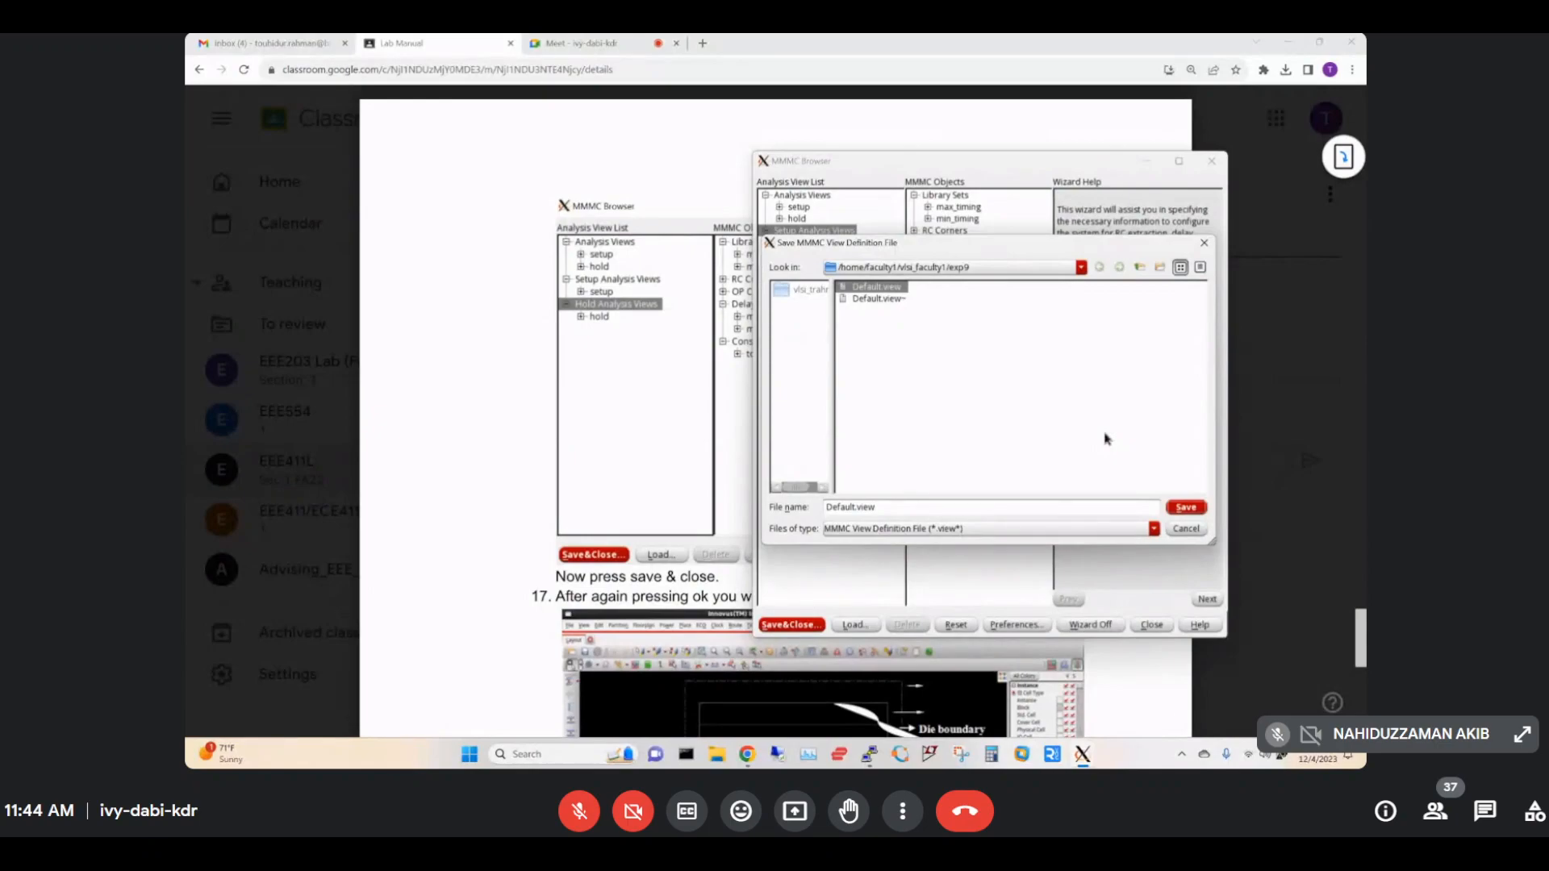
click(1186, 508)
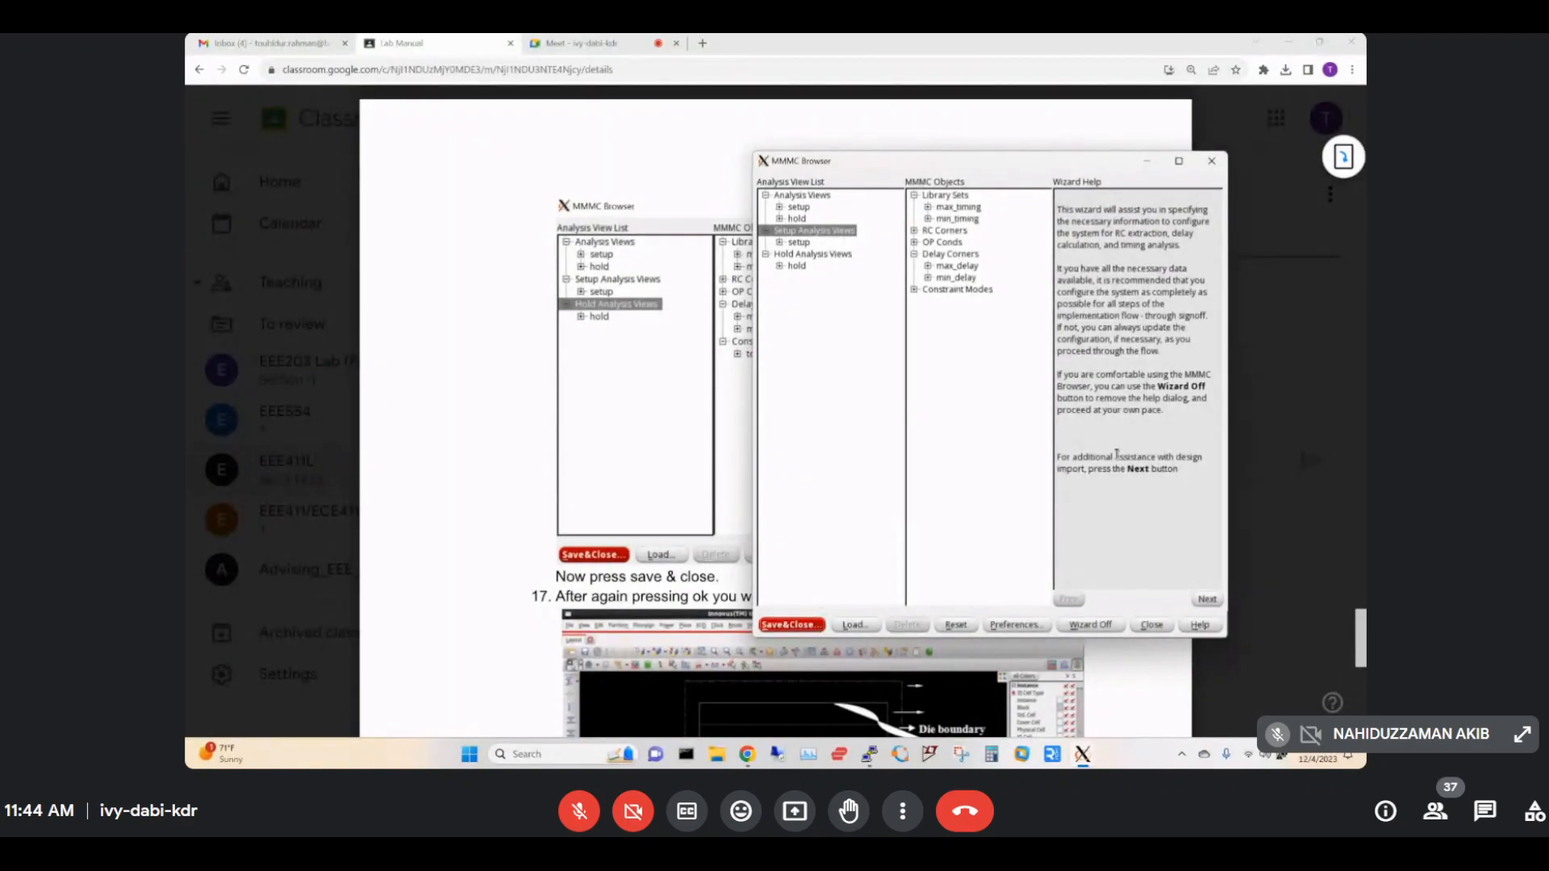
click(1151, 624)
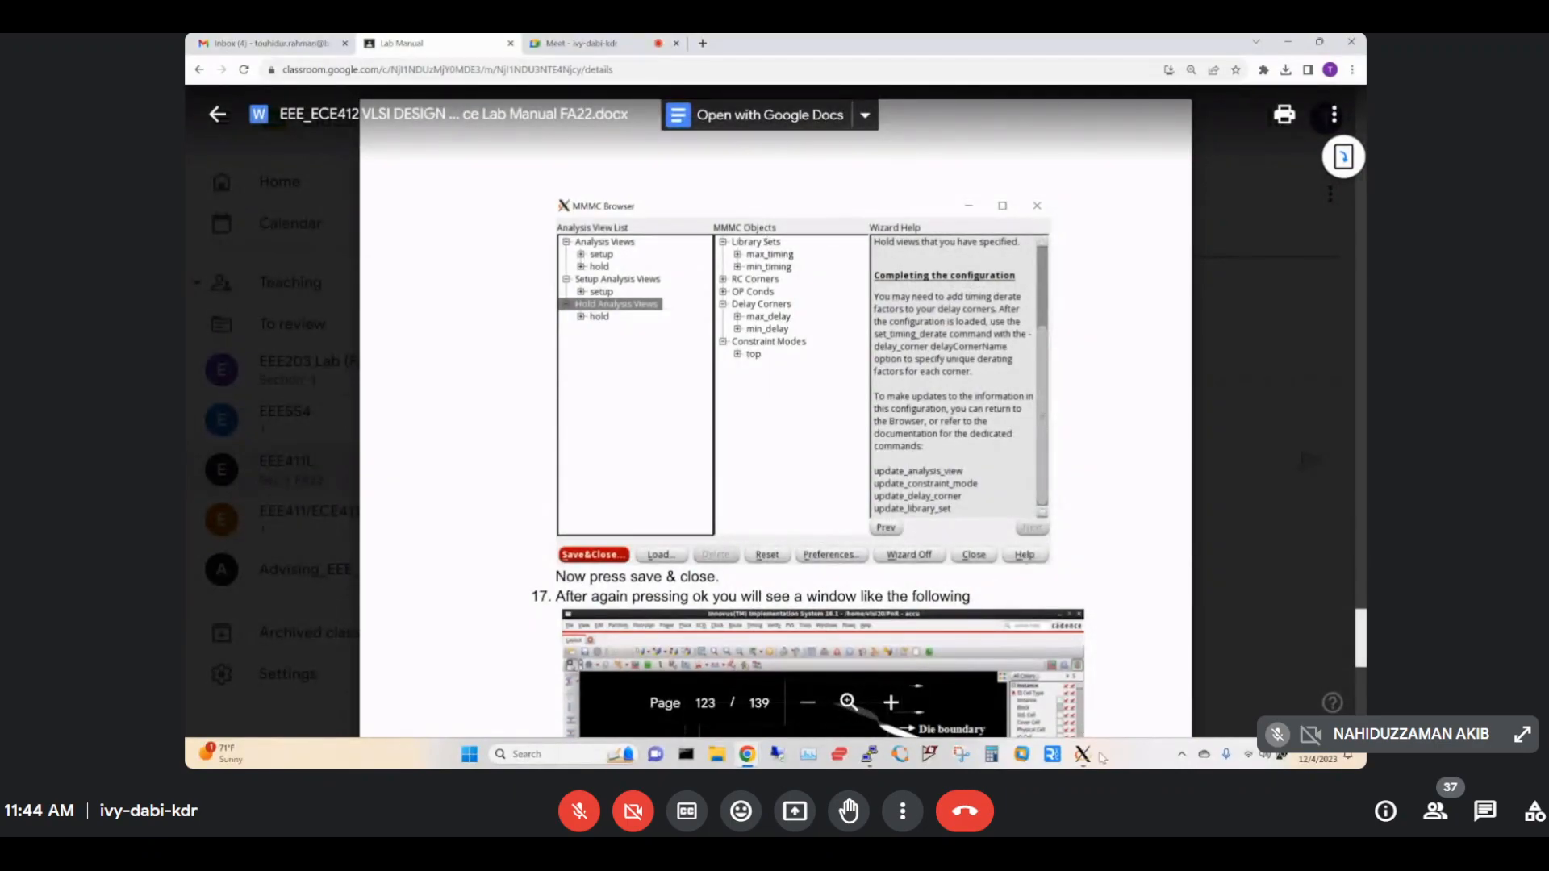
Save the Design Import settings to a globals file and submit the import with OK.
mouse_move(1082, 754)
click(1332, 692)
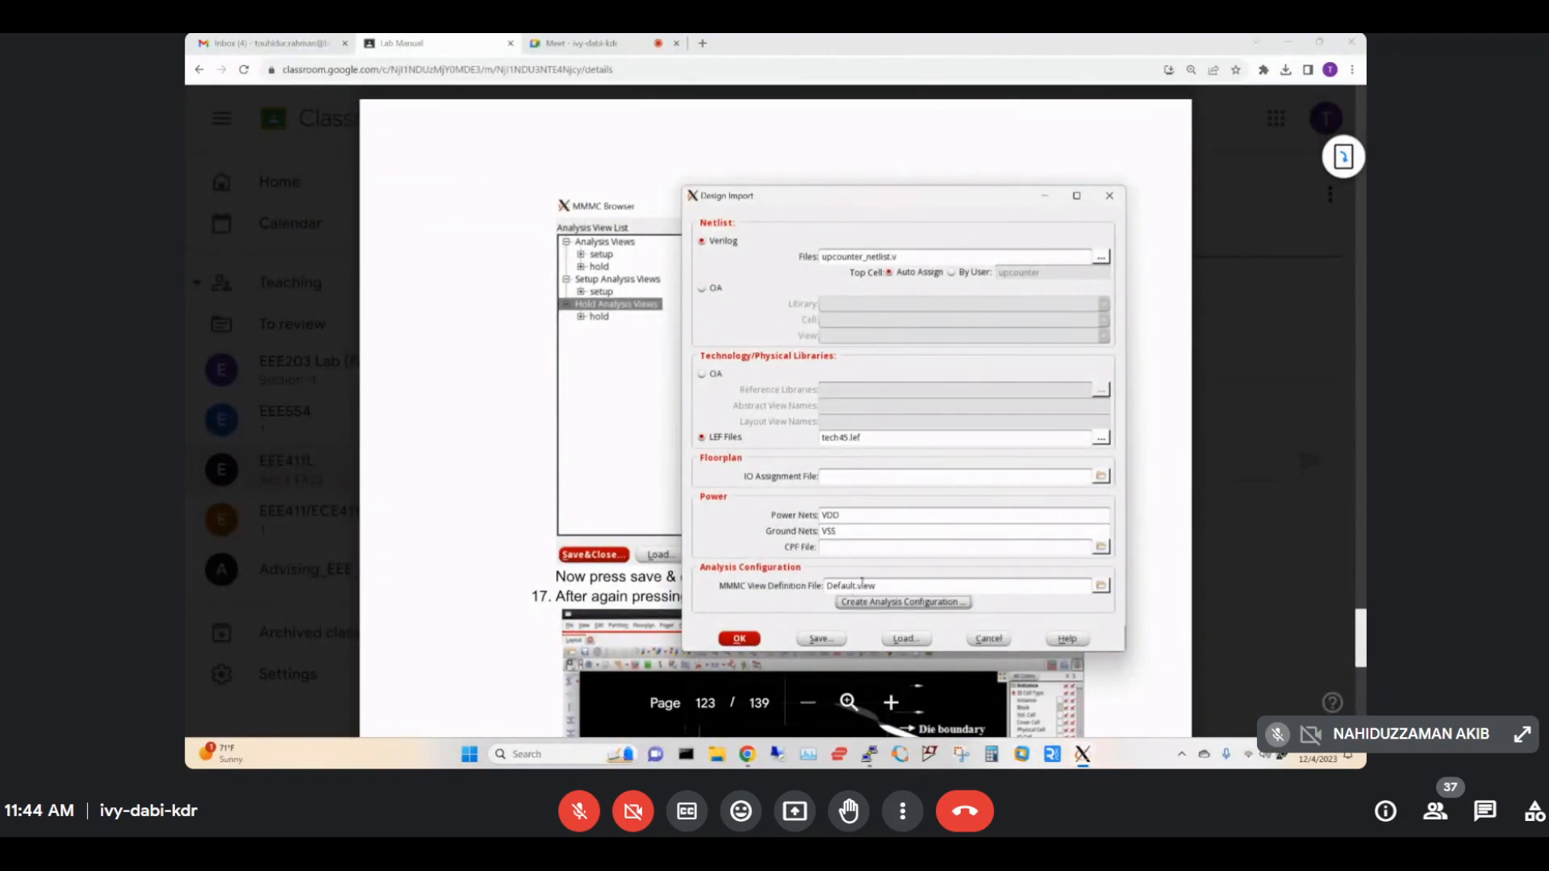
click(818, 640)
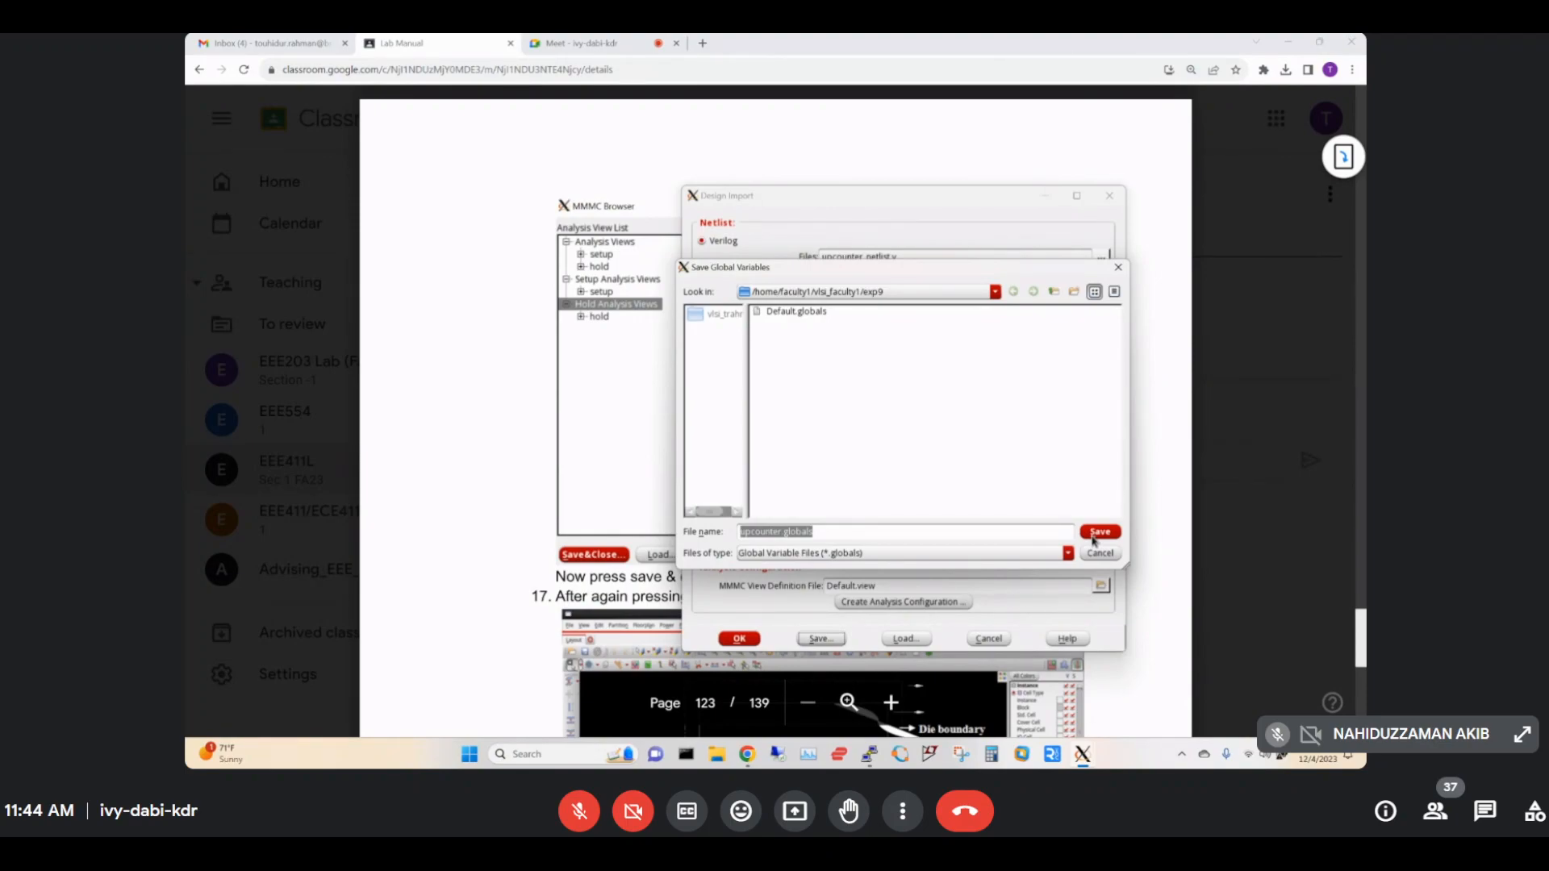
click(1097, 533)
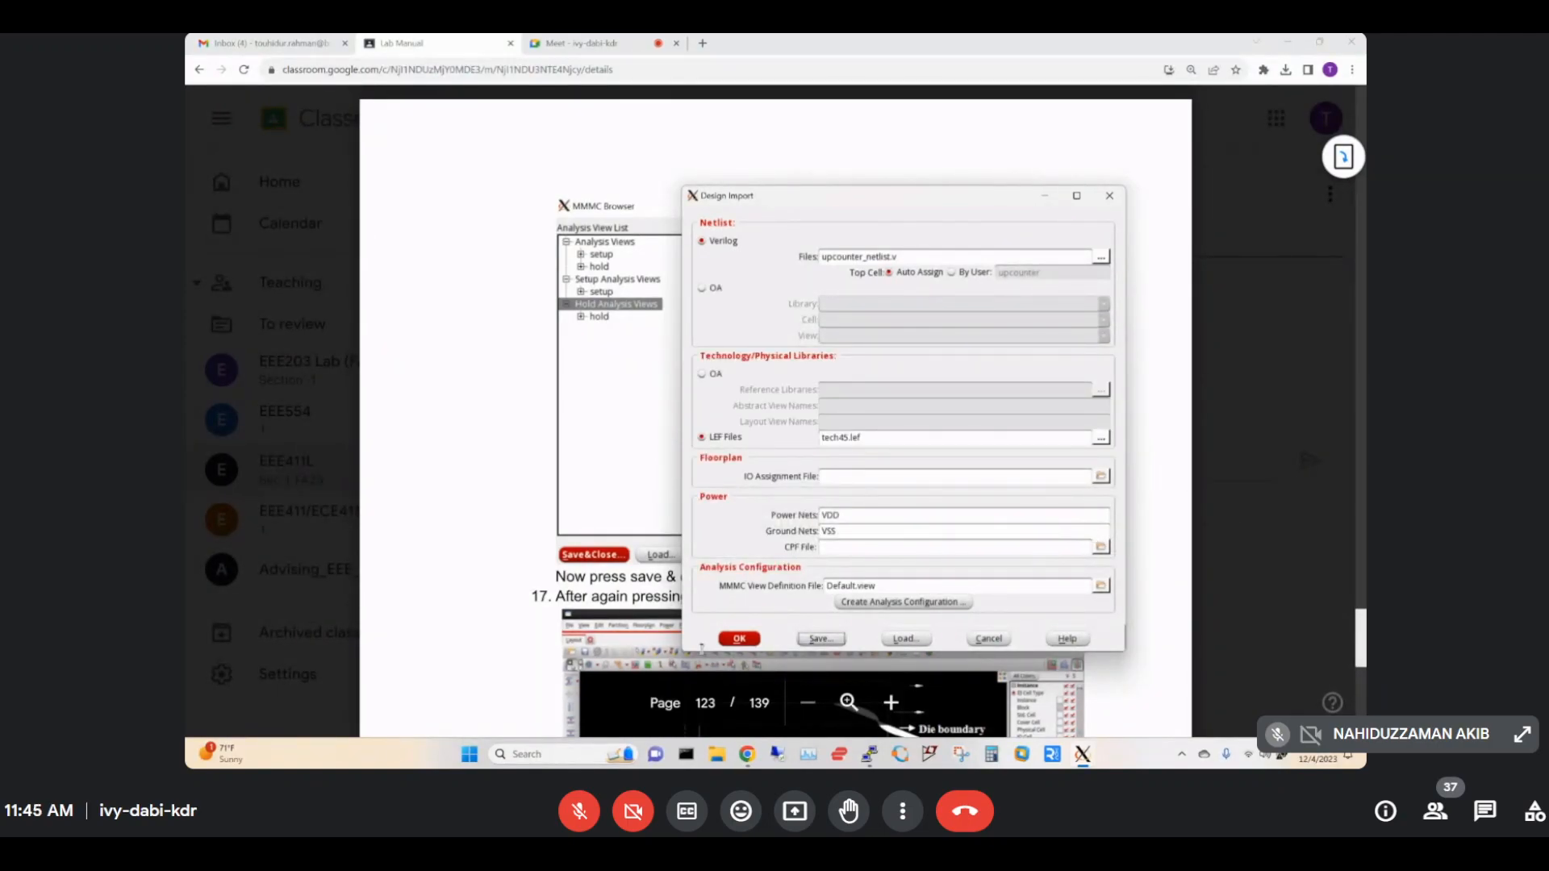
click(749, 638)
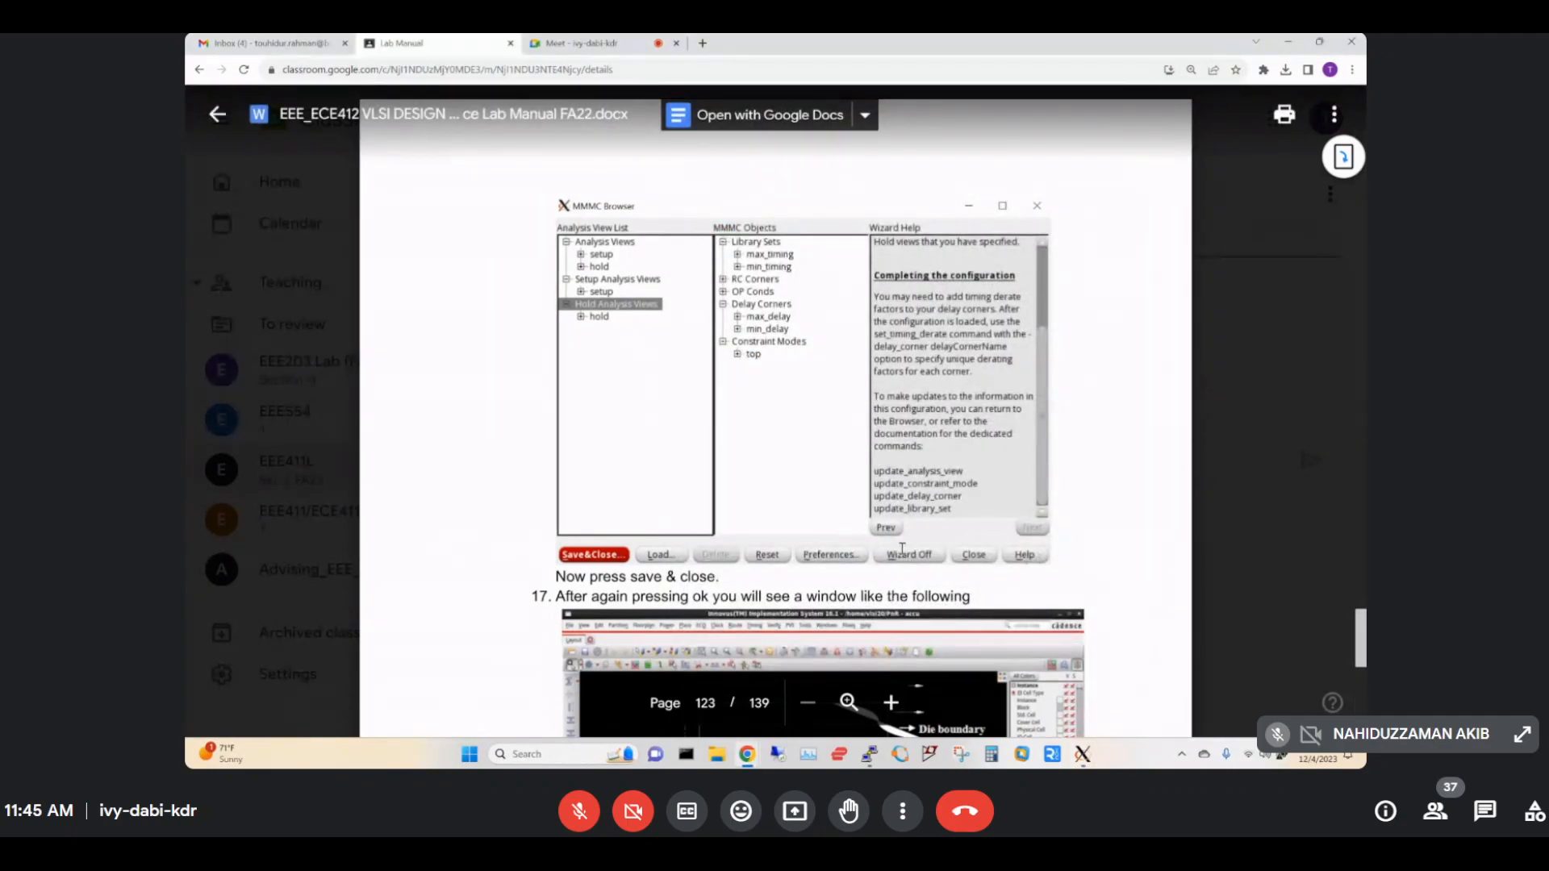
Scroll the manual to the step 17 screenshot, then move the Innovus layout window up and right.
scroll(902, 548, down, 3)
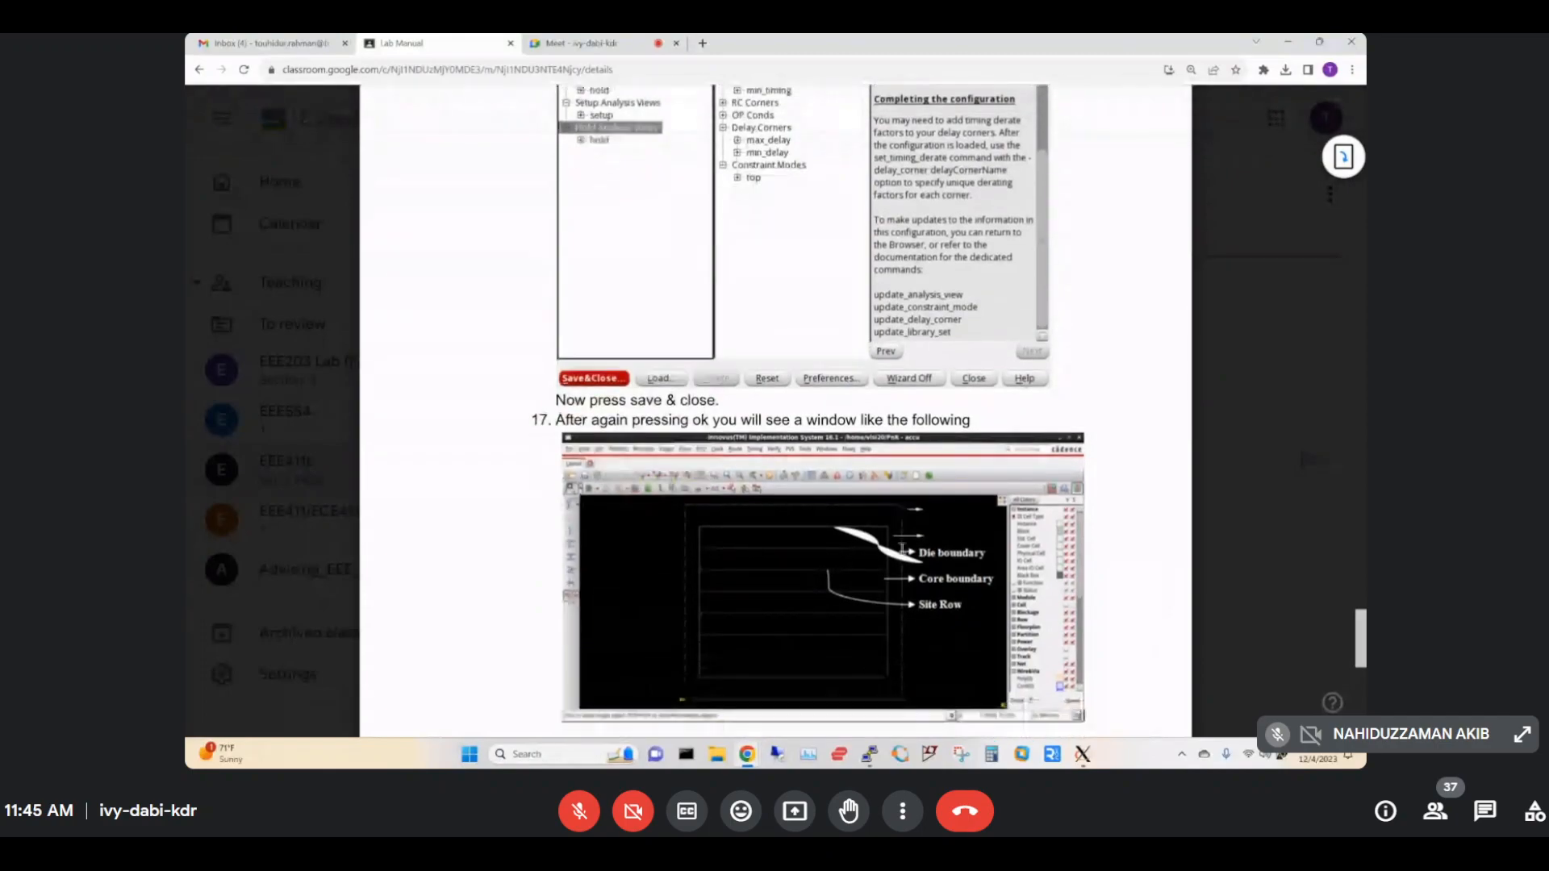
scroll(901, 548, down, 1)
scroll(902, 548, down, 1)
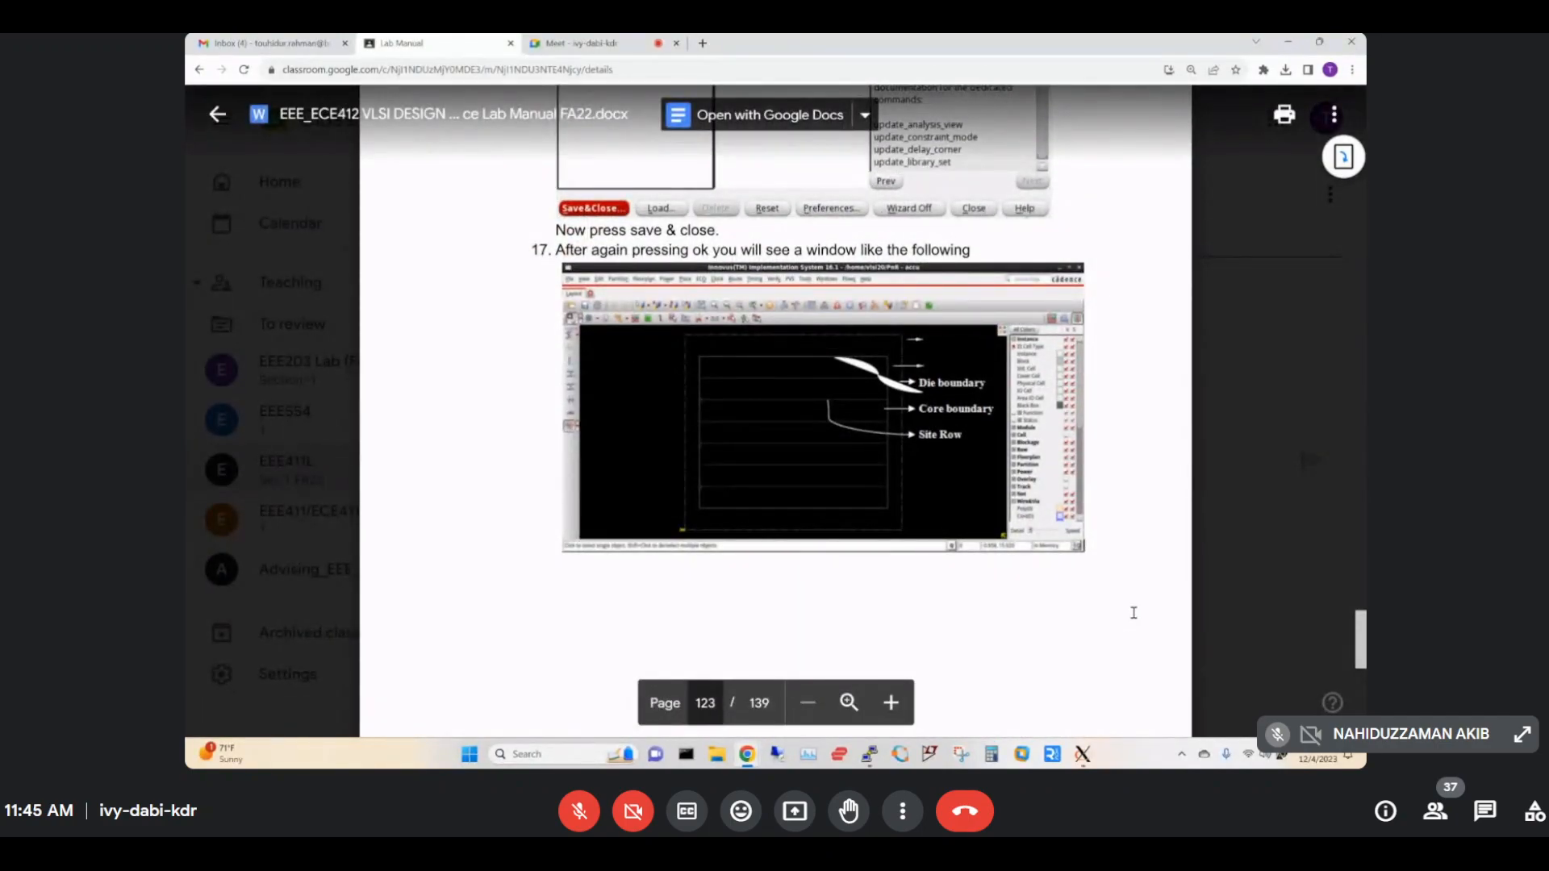
mouse_move(1082, 753)
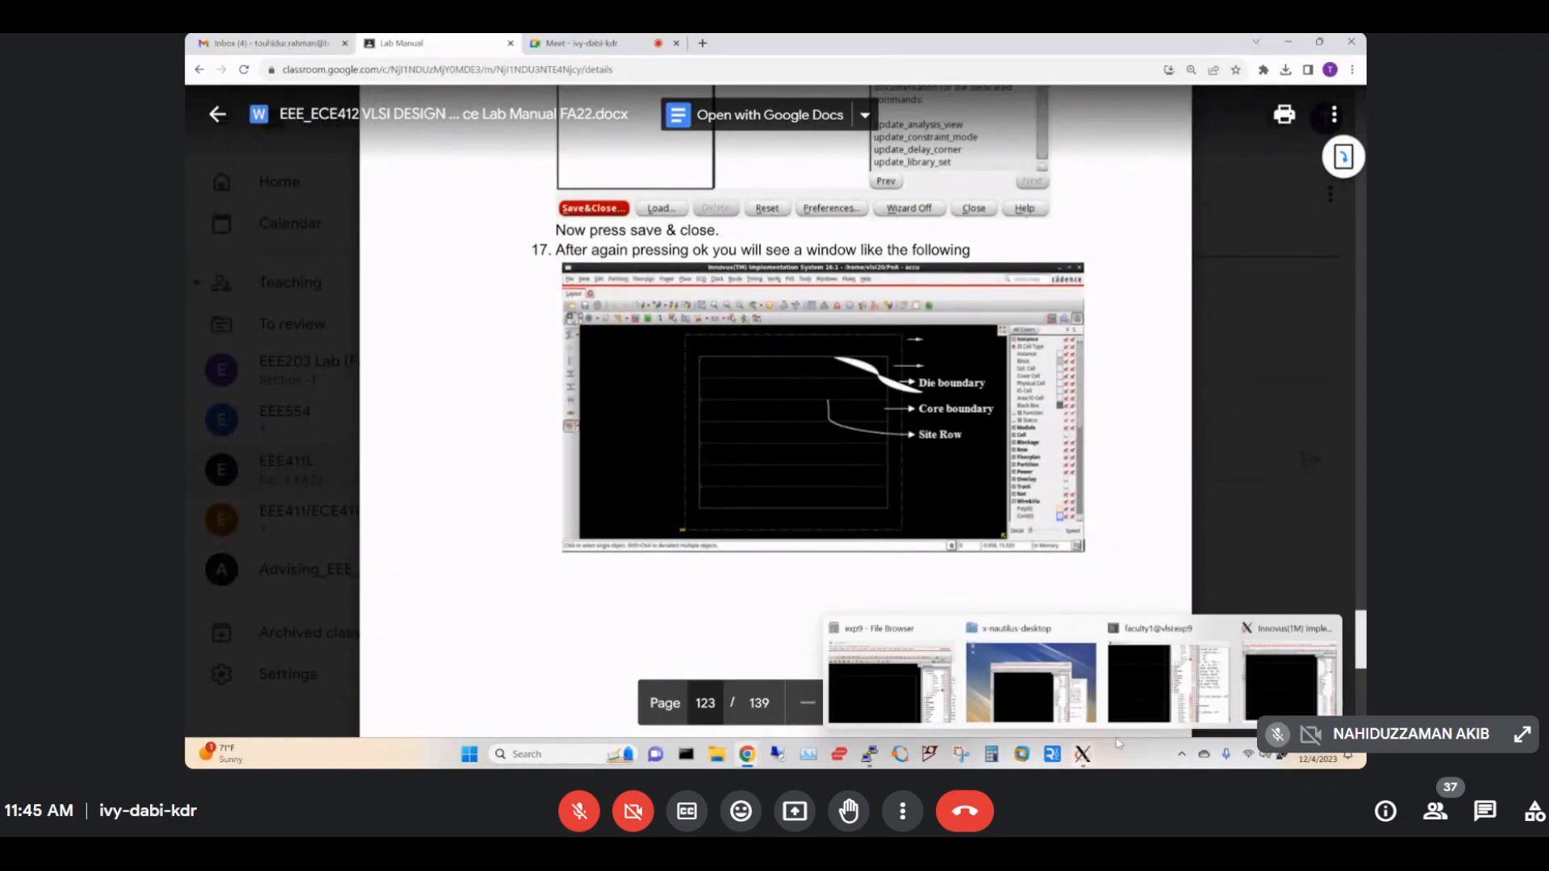
click(1282, 677)
drag(781, 234, 890, 123)
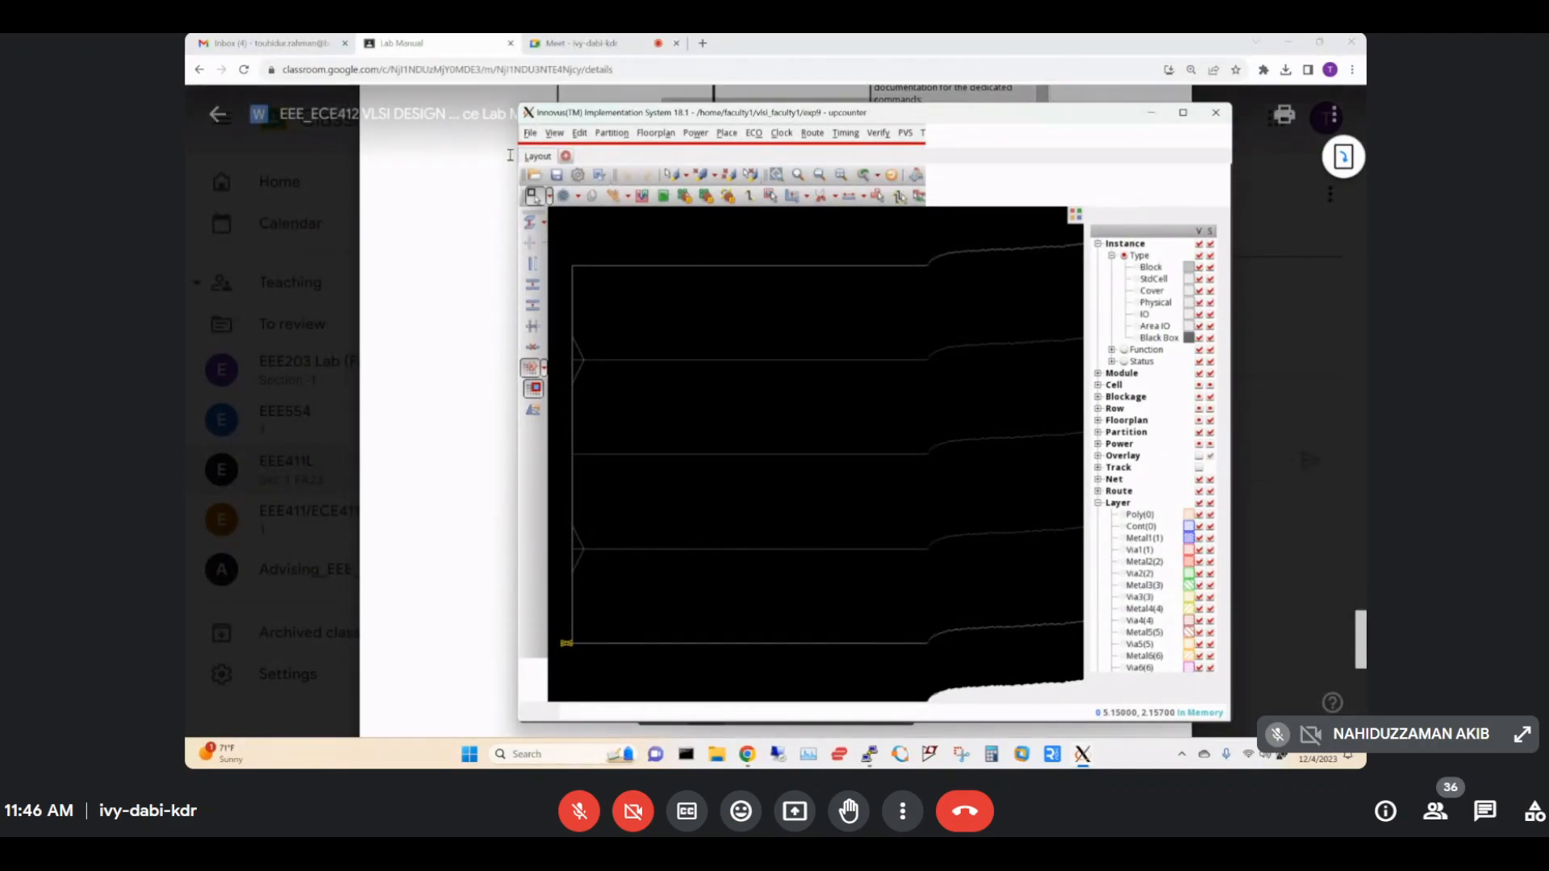
Scroll the lab manual to step 18, highlight the Floorplanning heading, and return to Innovus.
click(435, 56)
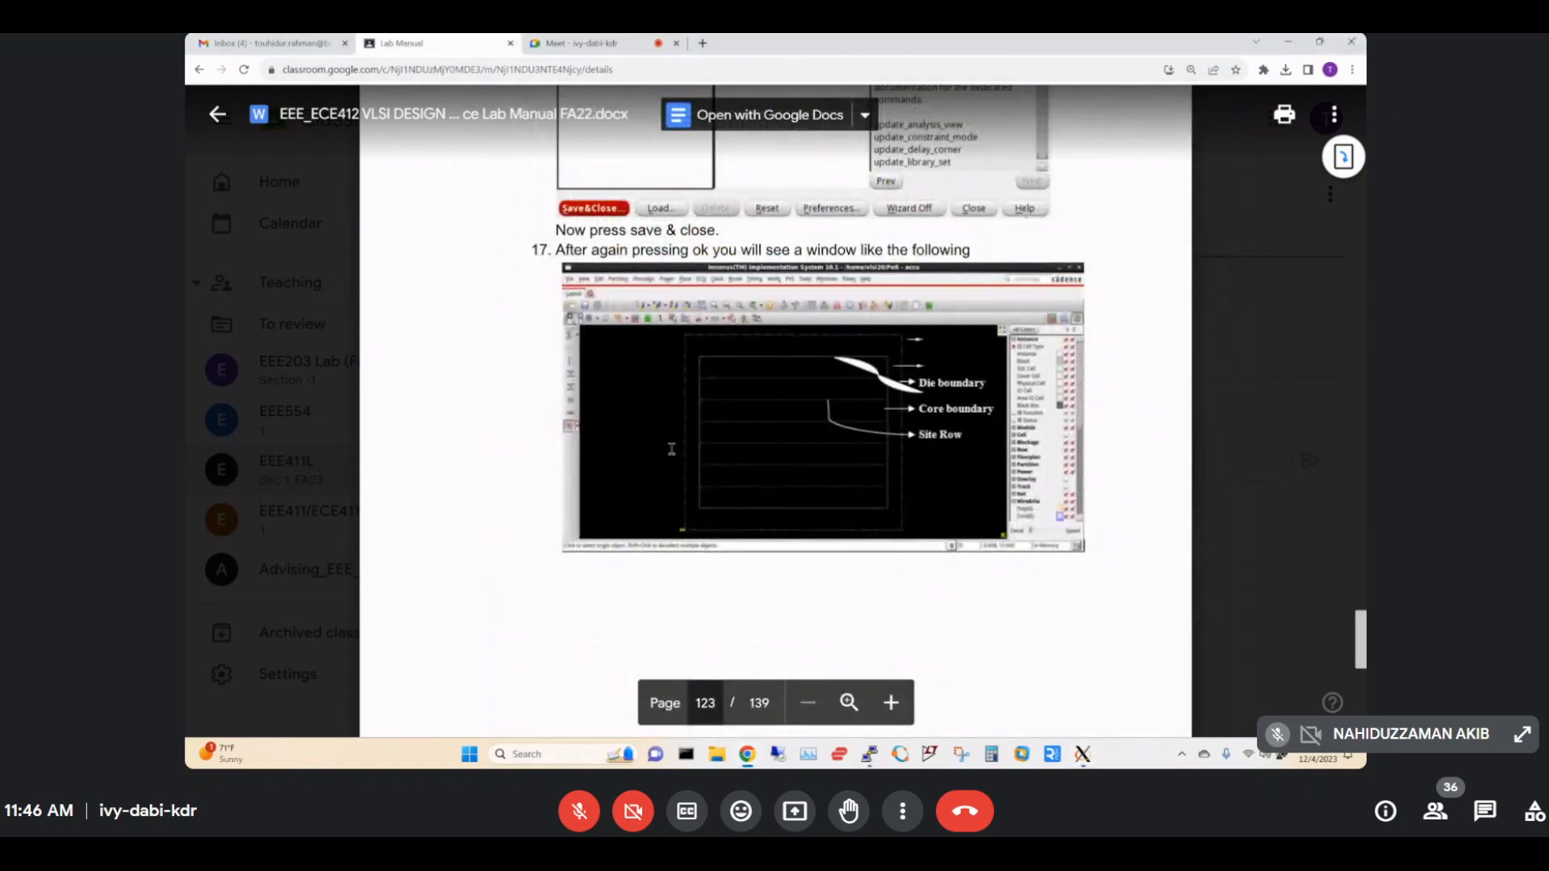
scroll(841, 427, down, 10)
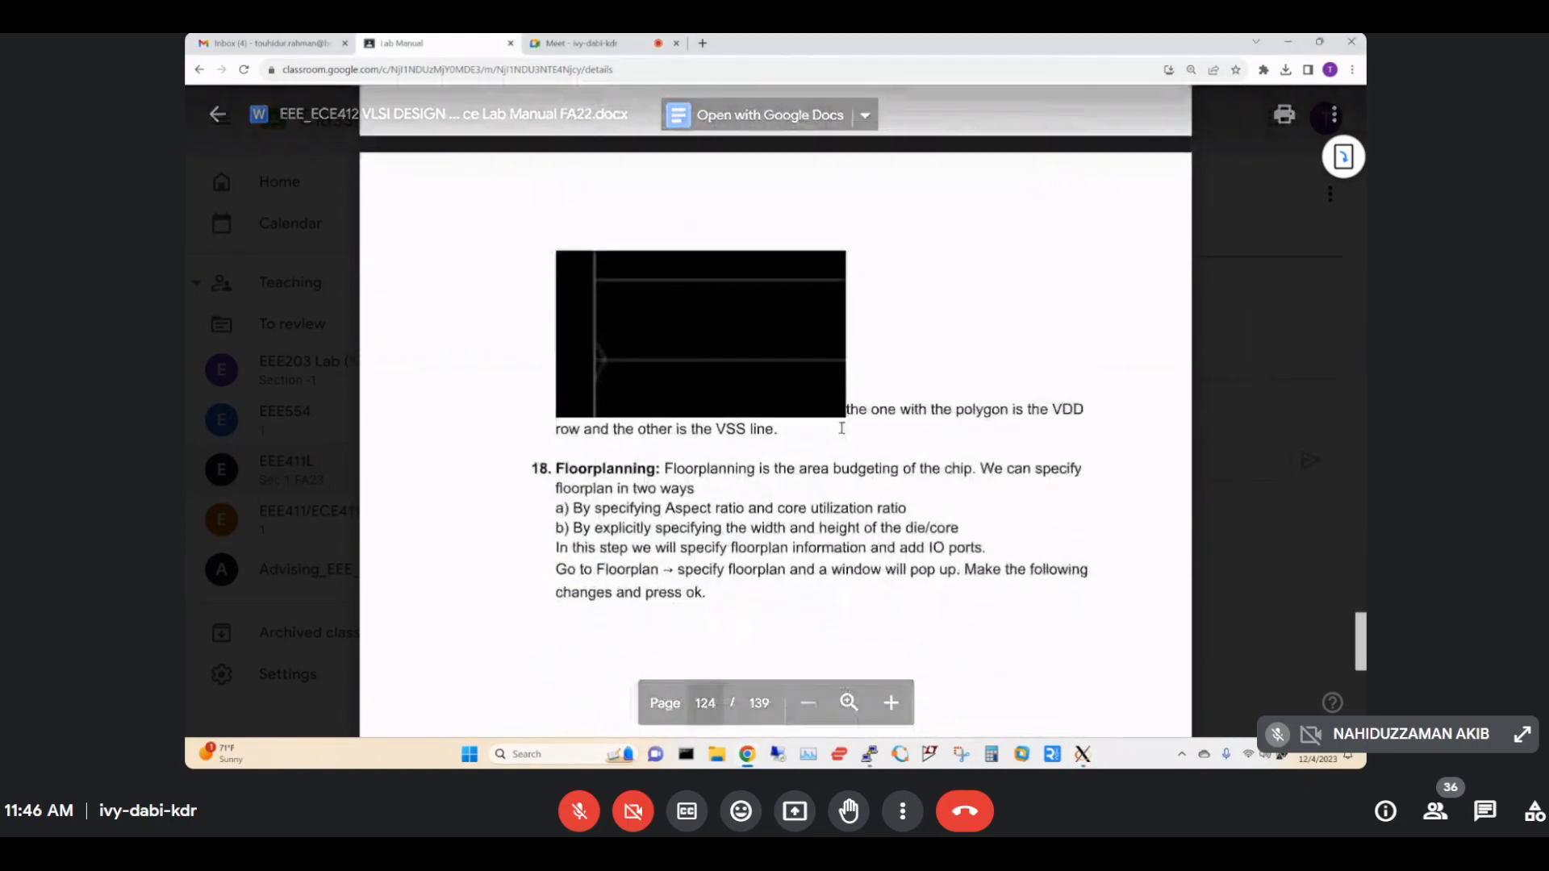
scroll(842, 428, down, 10)
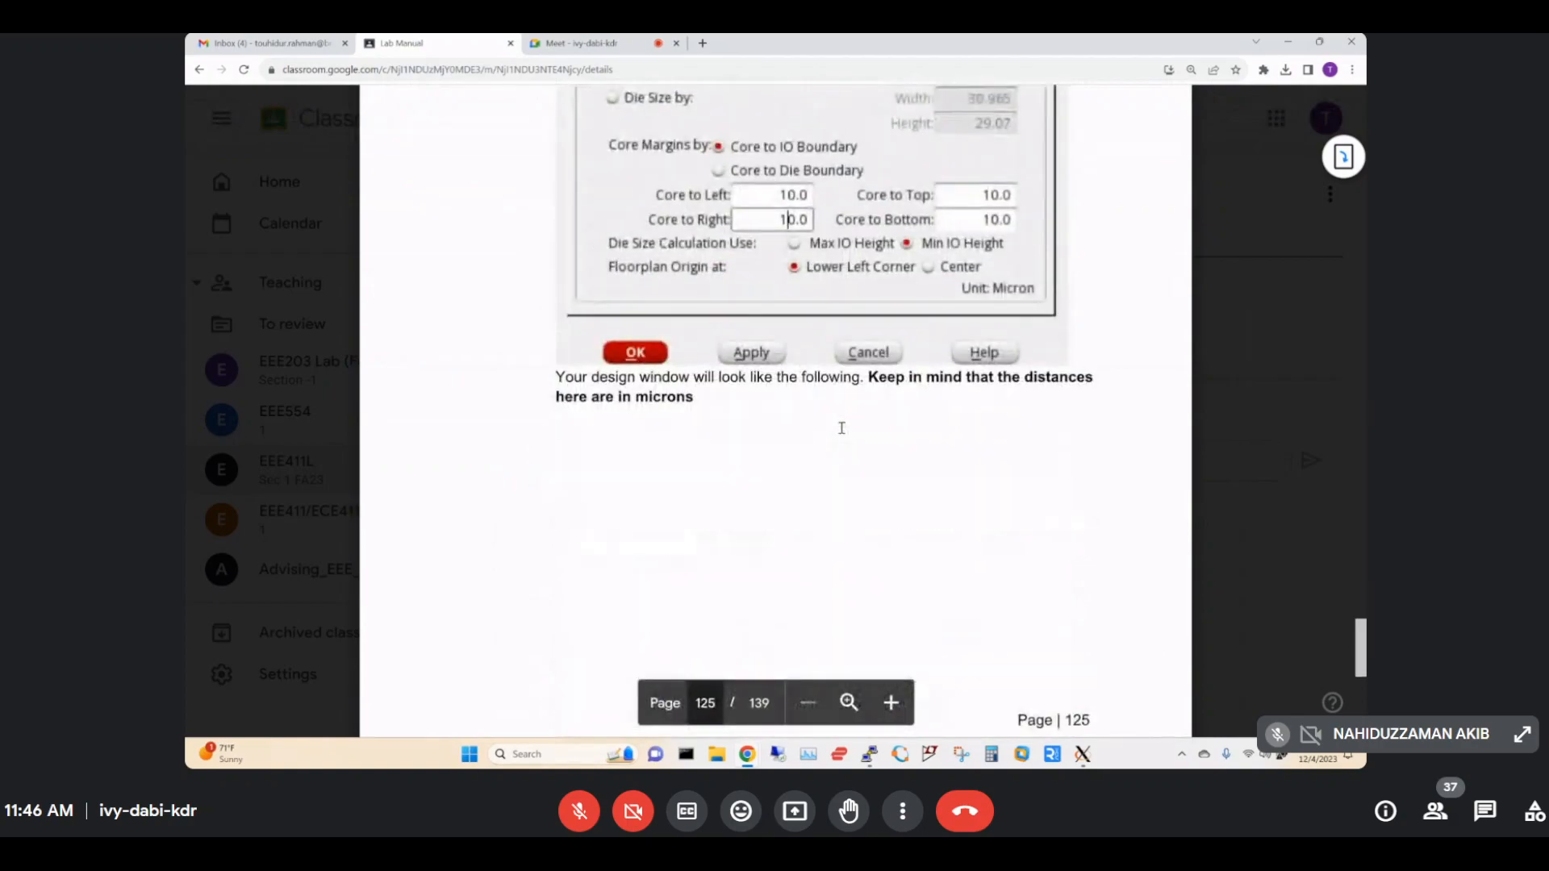
scroll(841, 427, down, 10)
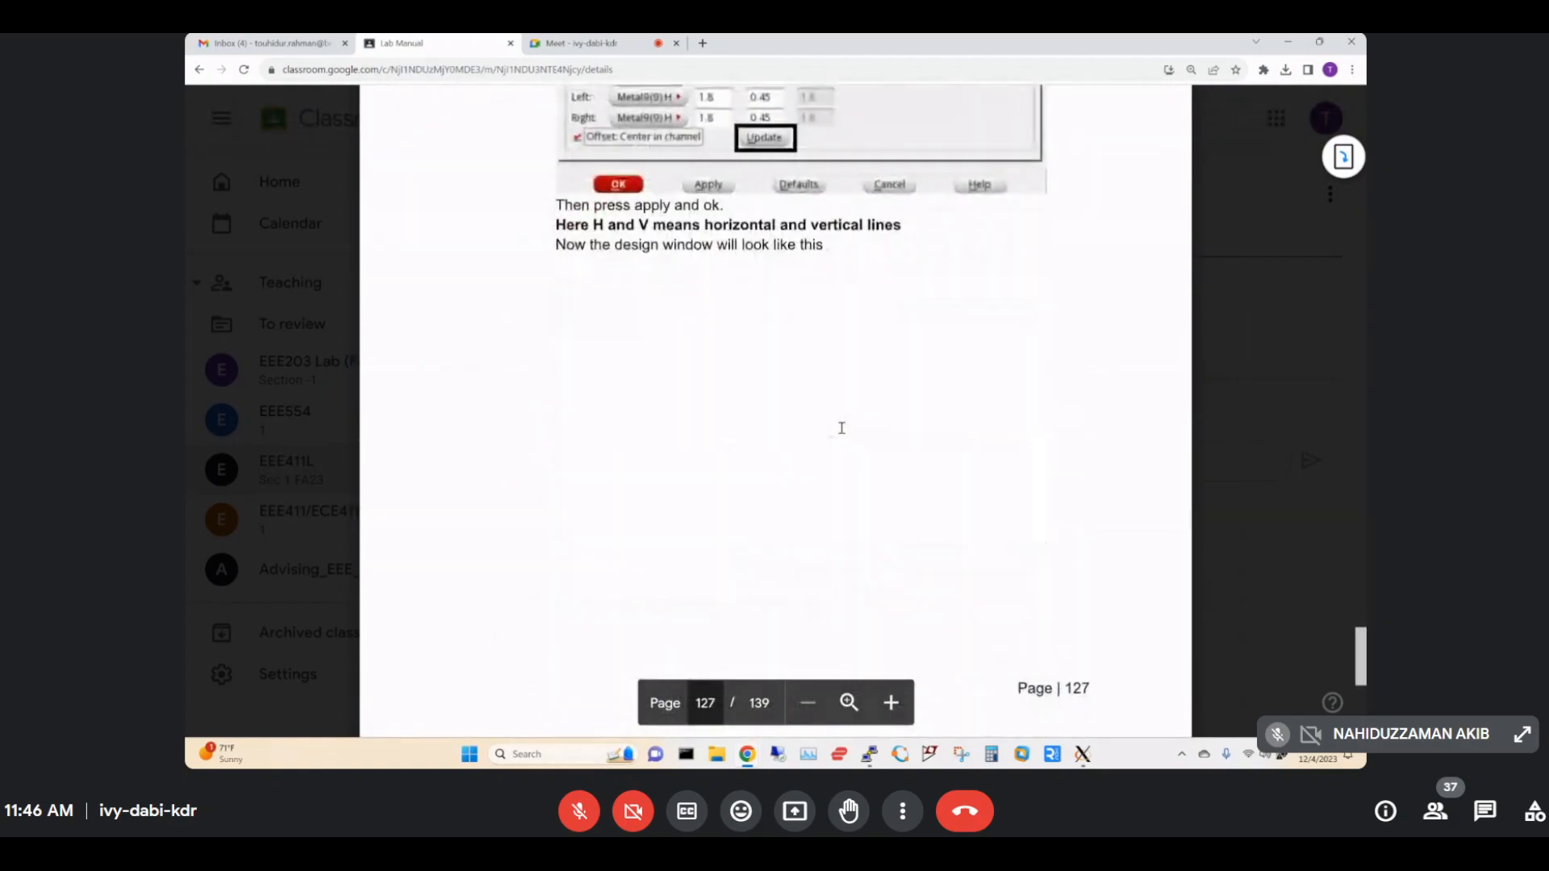
scroll(841, 428, down, 10)
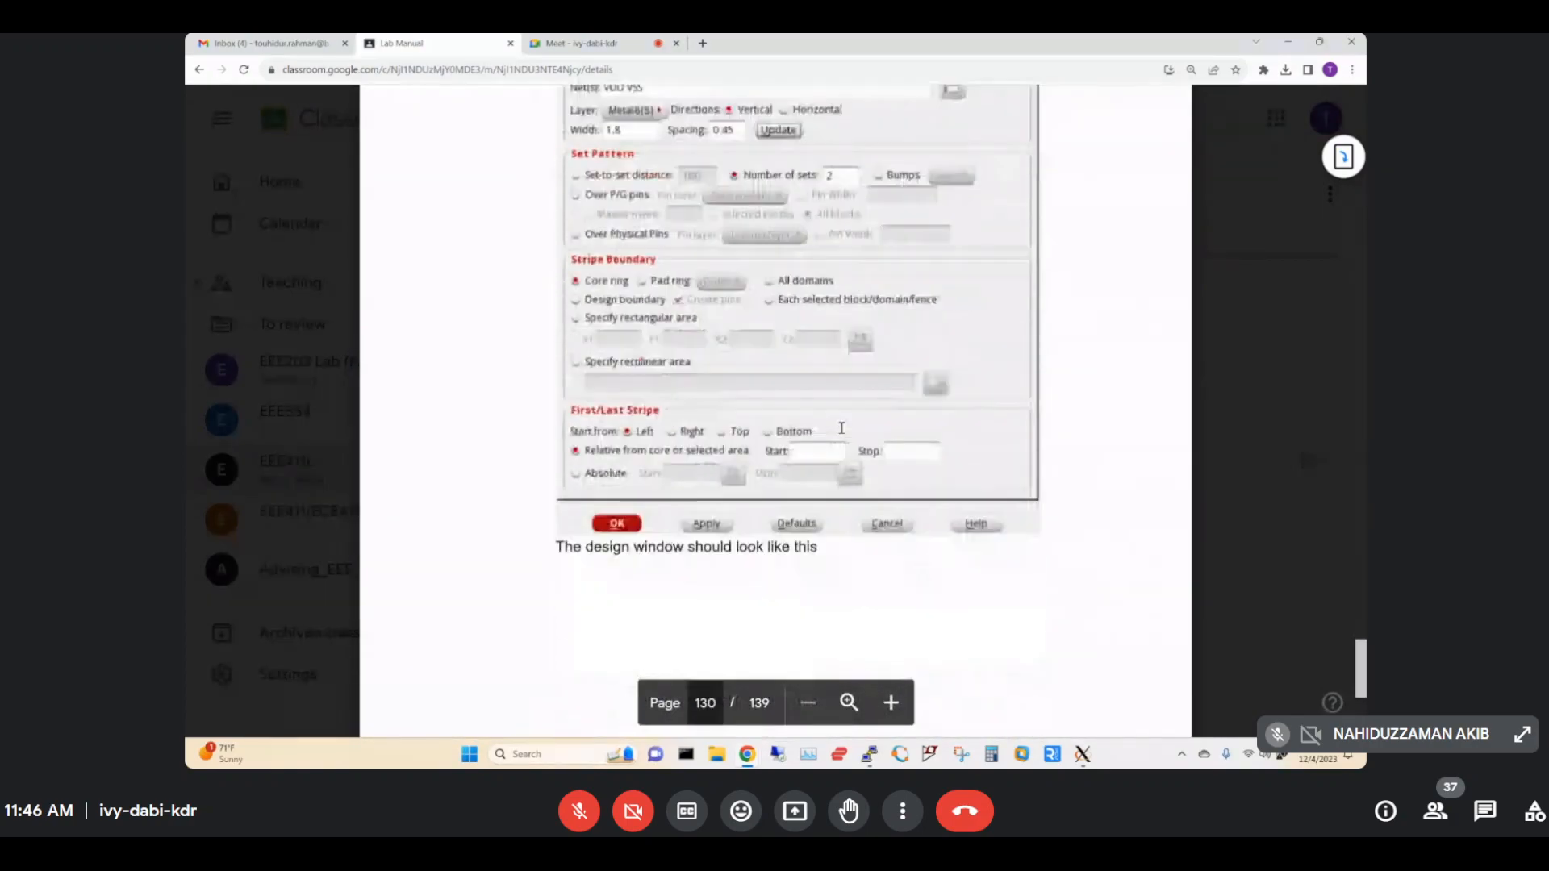
scroll(841, 428, up, 12)
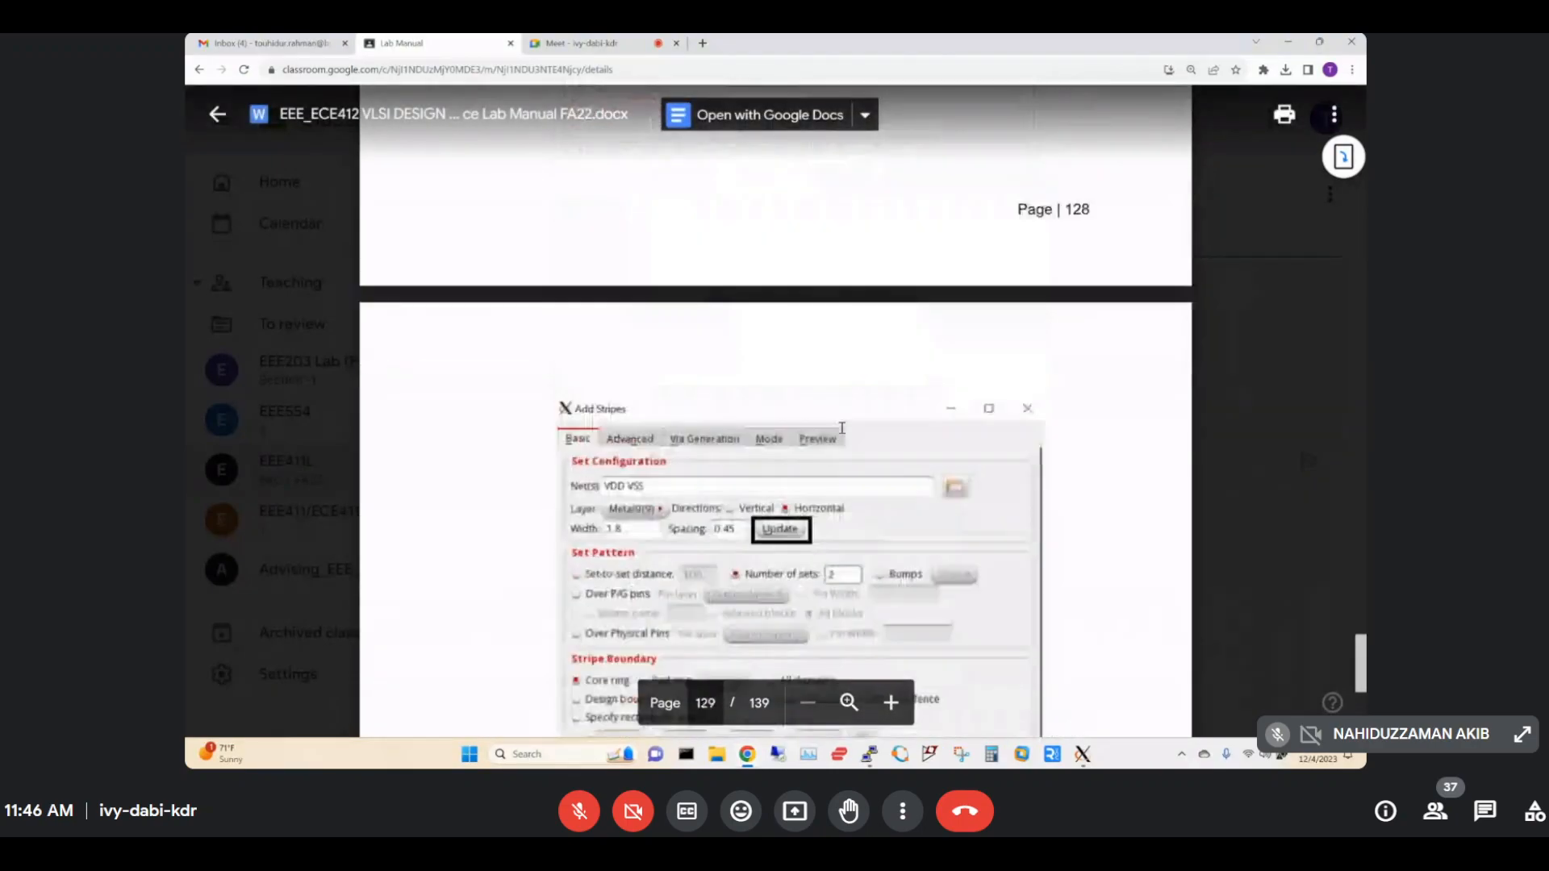
scroll(842, 428, up, 7)
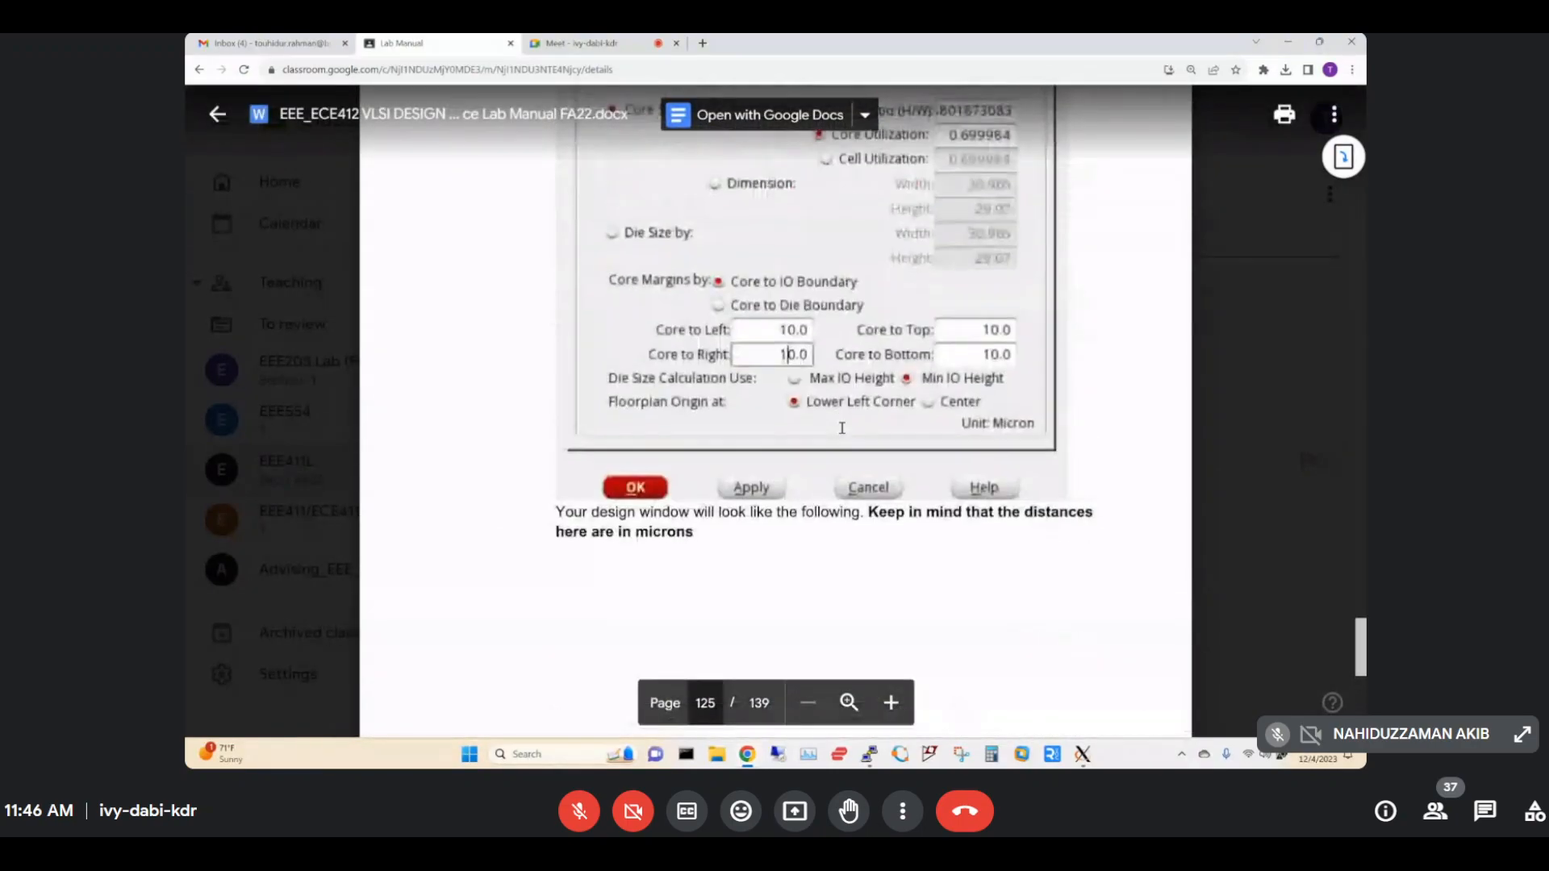
scroll(842, 427, up, 8)
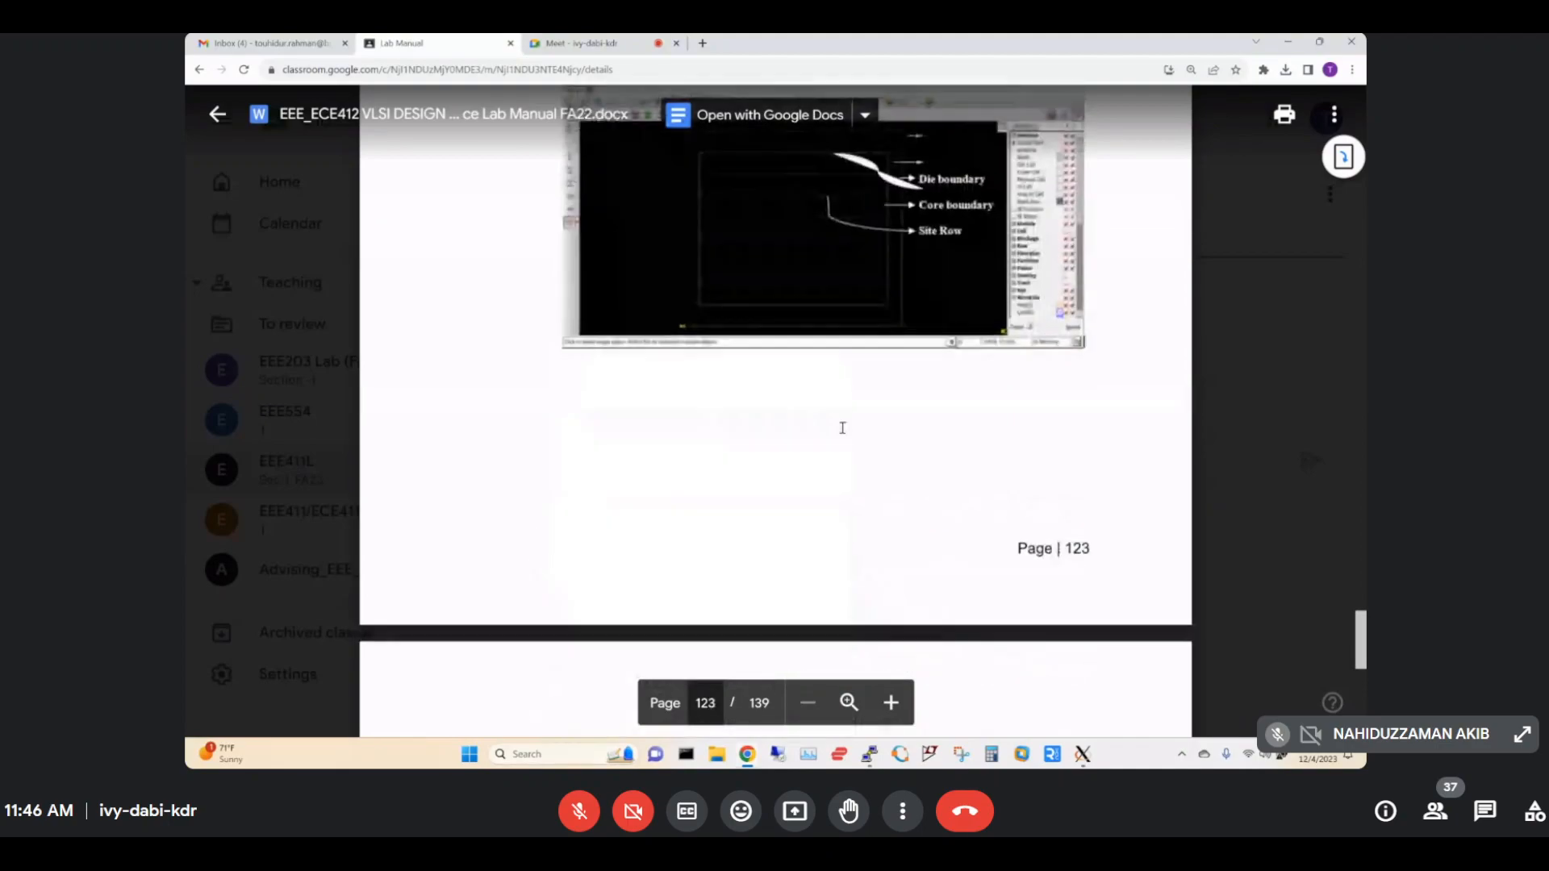
scroll(843, 427, down, 8)
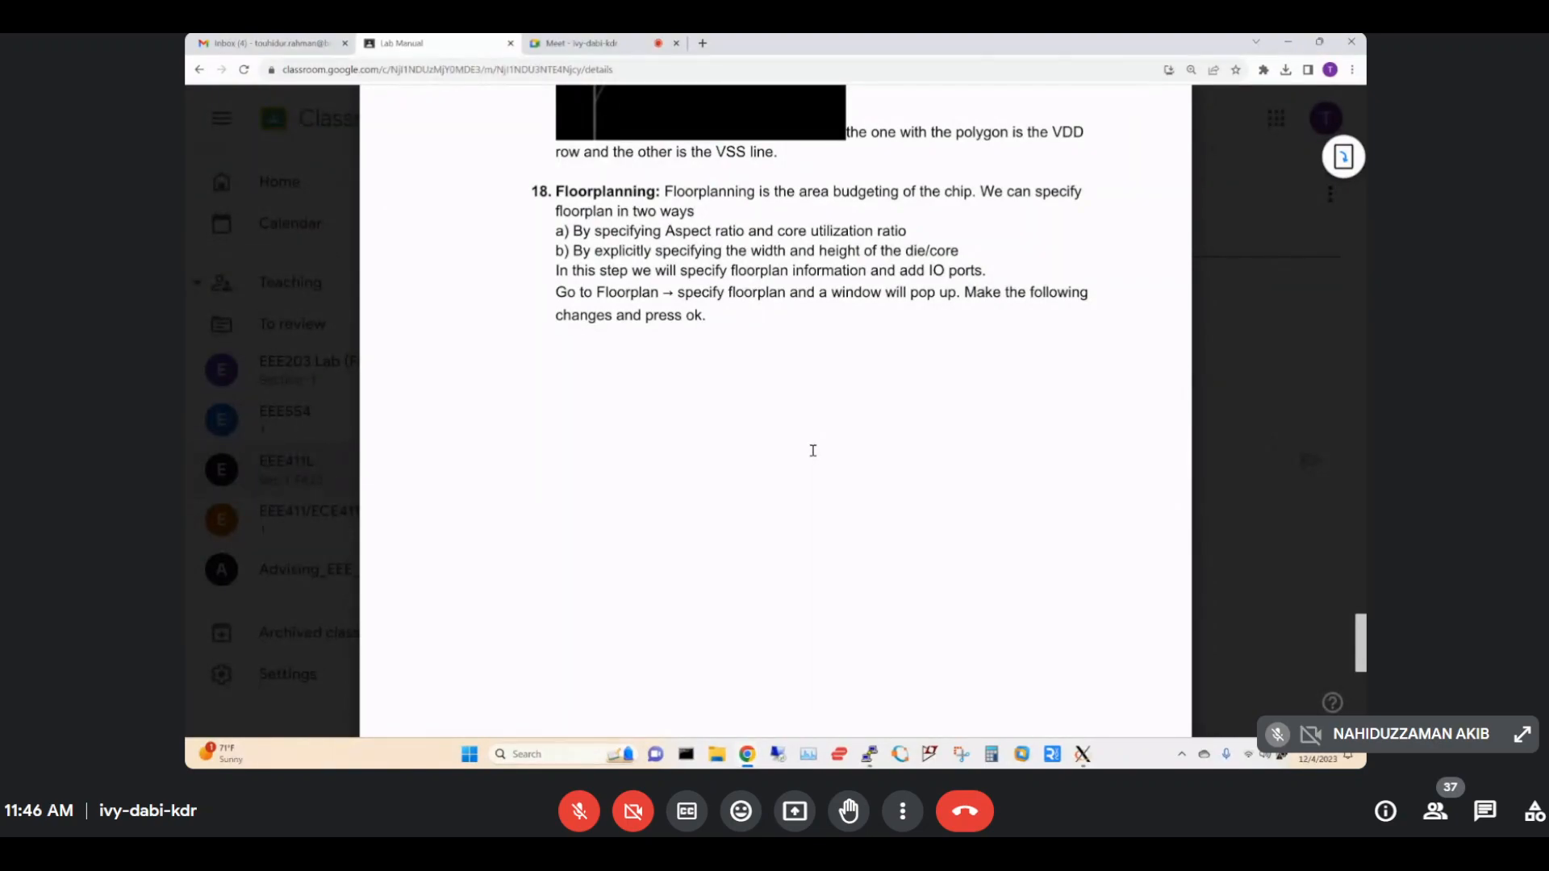
scroll(813, 450, down, 10)
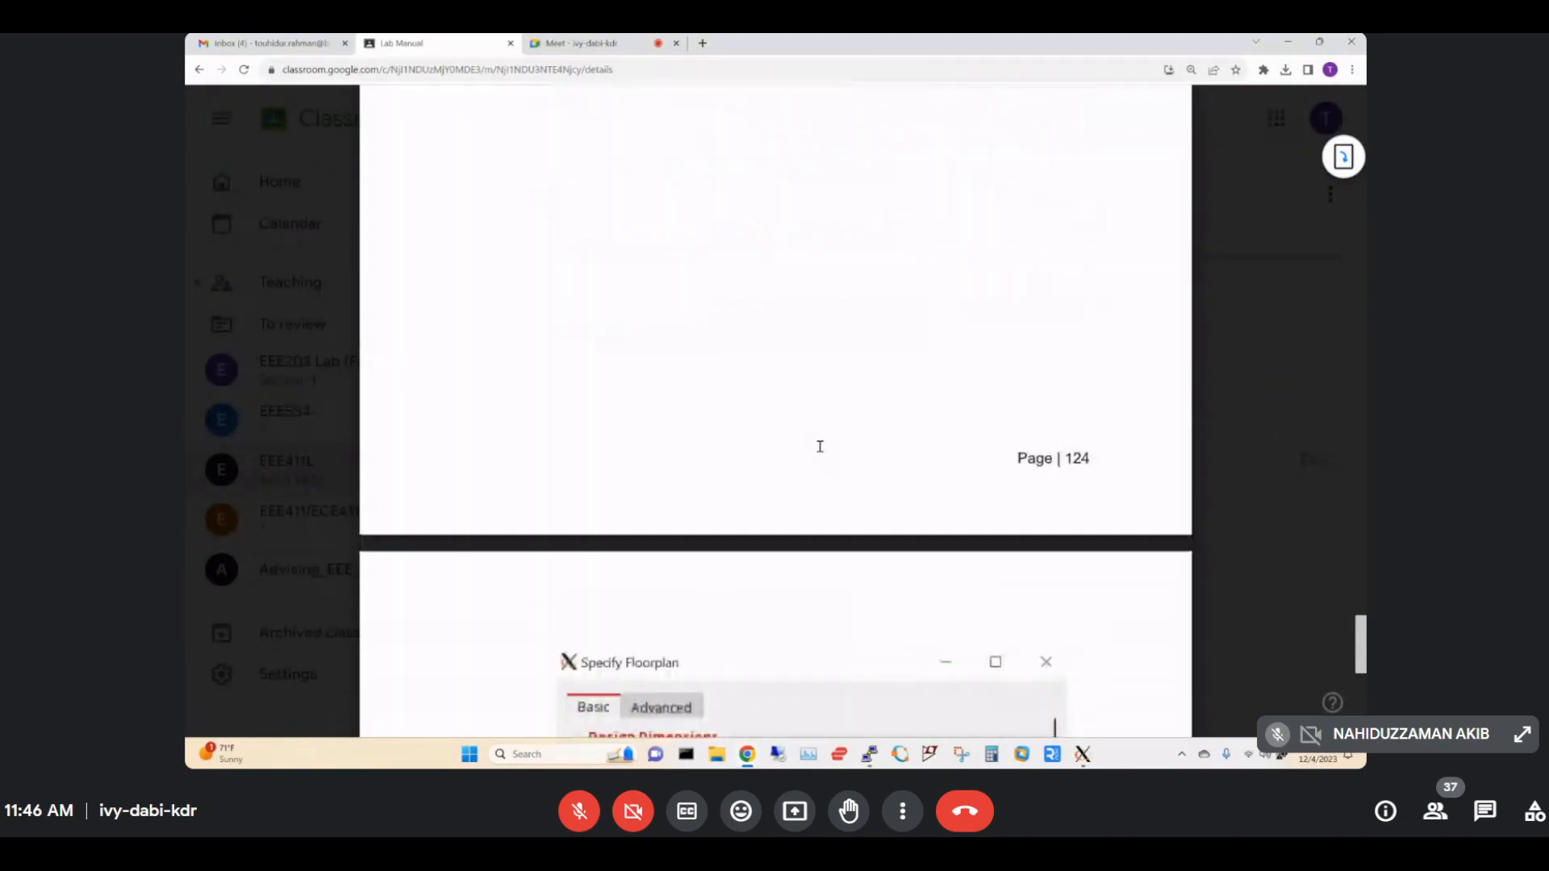
scroll(819, 446, up, 6)
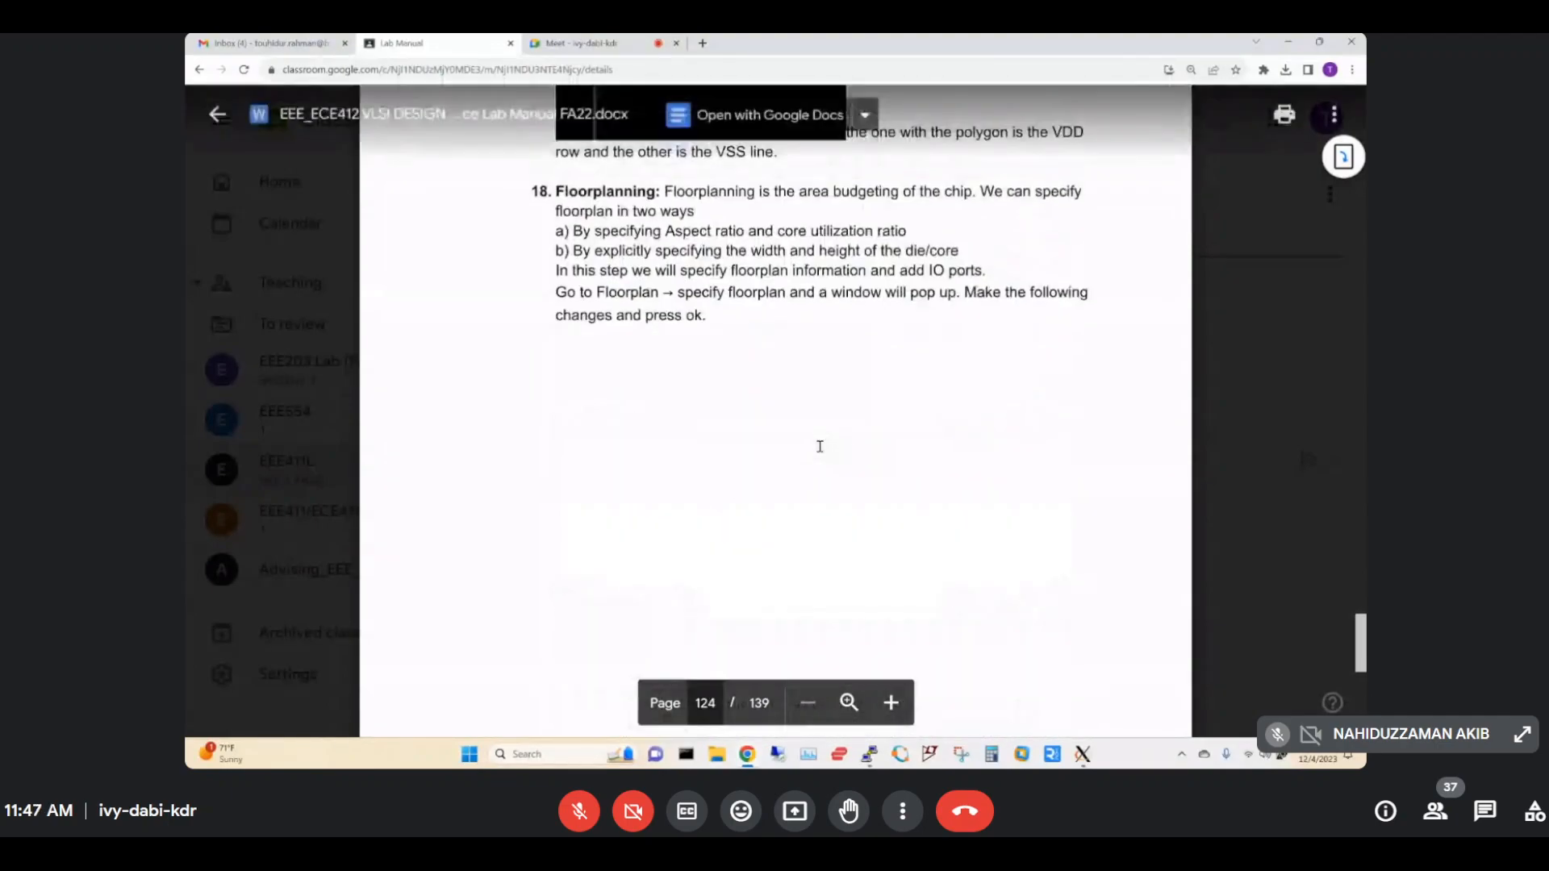
double_click(630, 330)
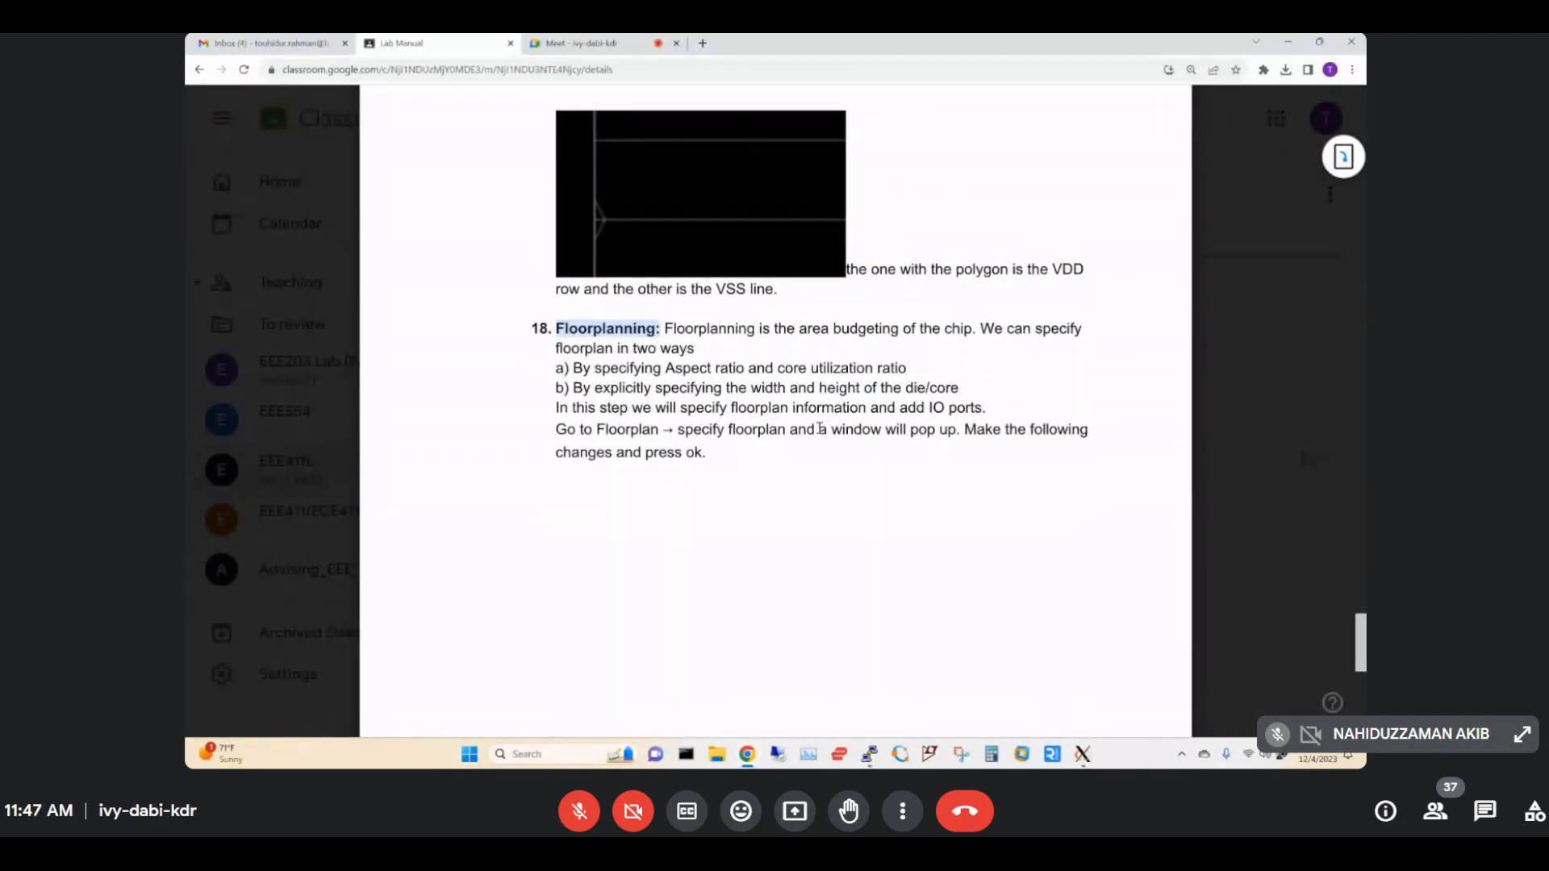
scroll(817, 426, down, 6)
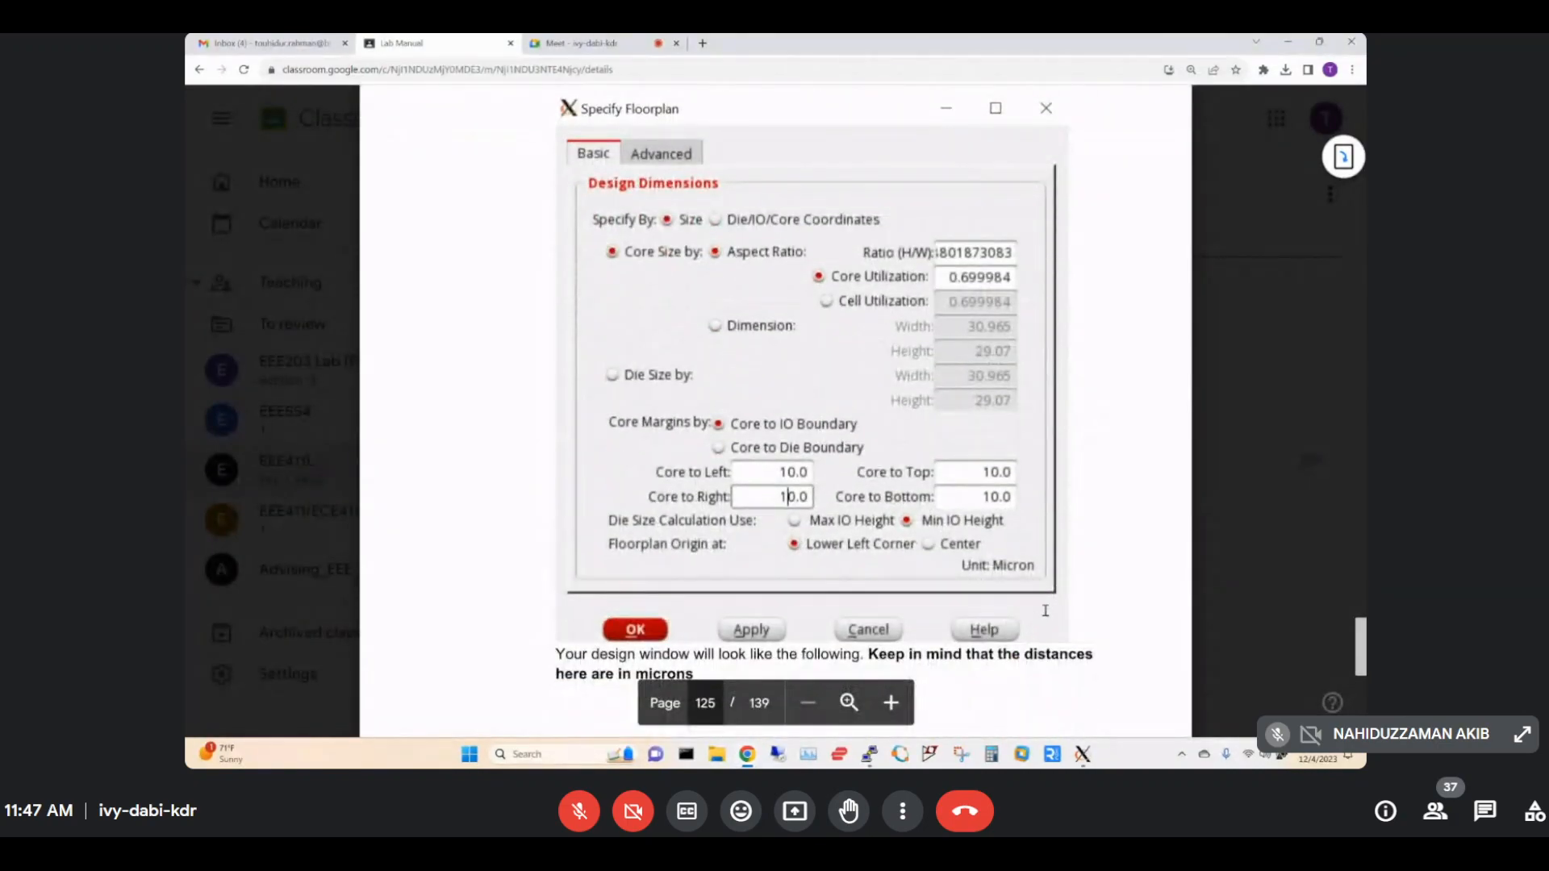
mouse_move(1083, 753)
click(1281, 690)
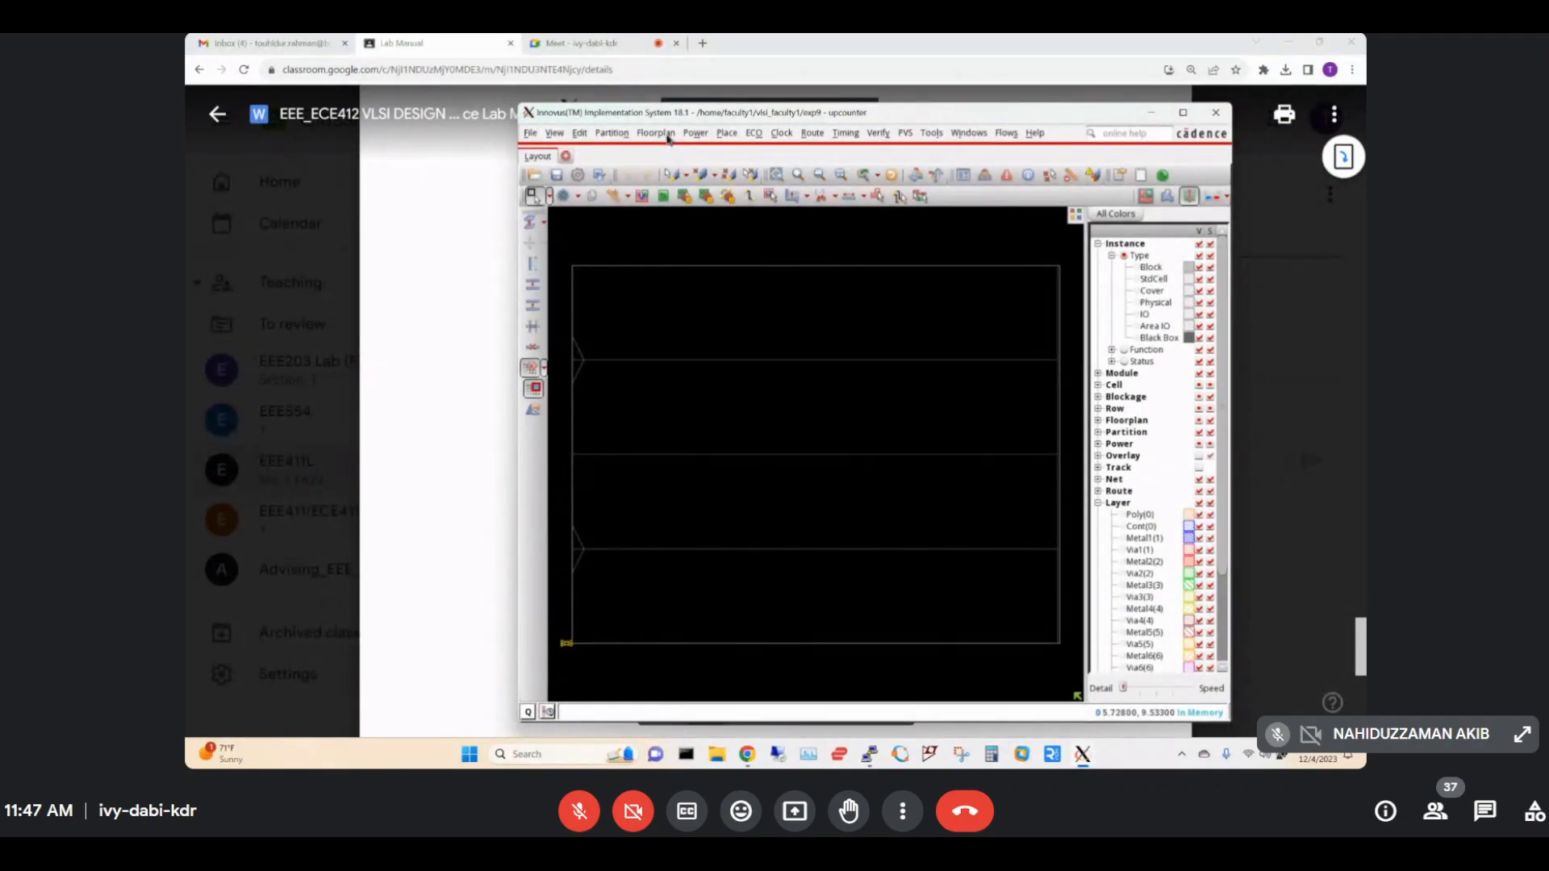
Open and dismiss the Floorplan menu without changes, then launch Task Manager over the layout.
click(668, 134)
click(667, 134)
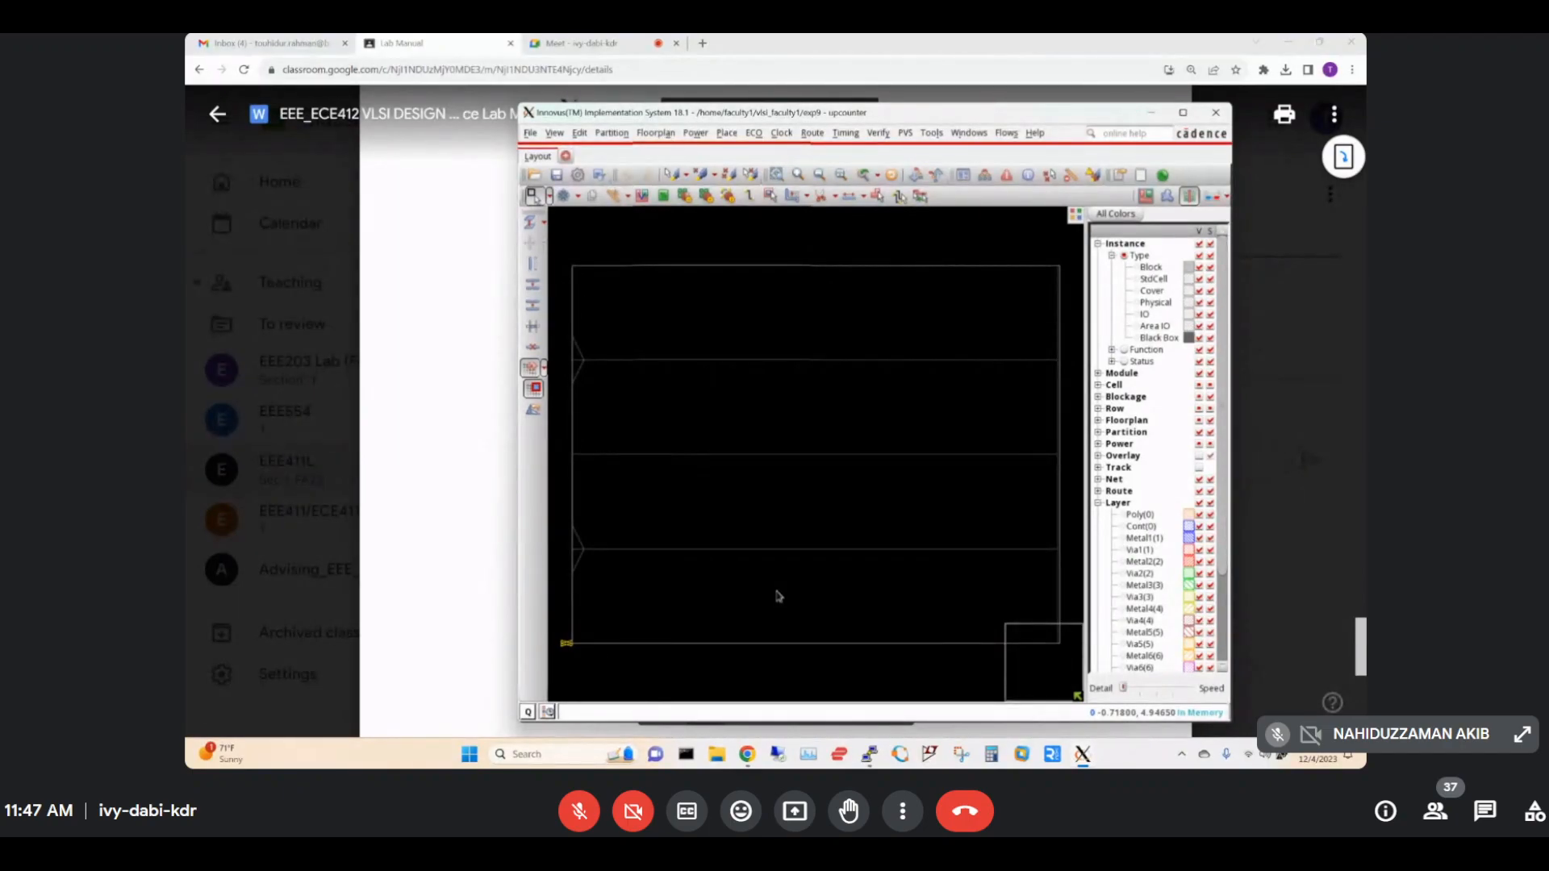
click(808, 755)
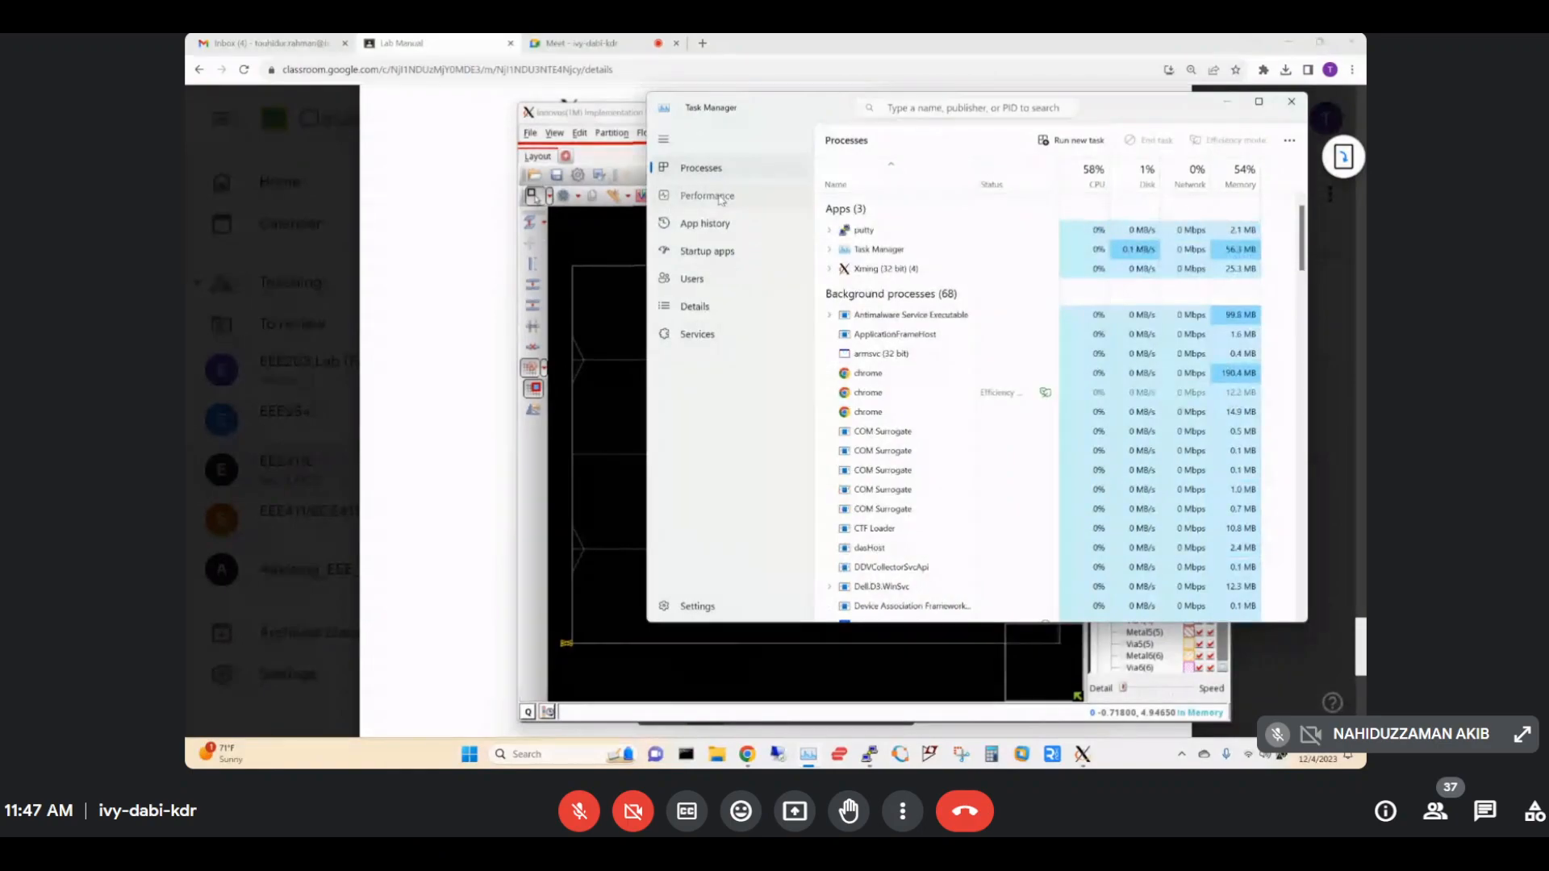
Review the Ethernet and Wi-Fi throughput in Task Manager's Performance view, then minimize it.
click(720, 199)
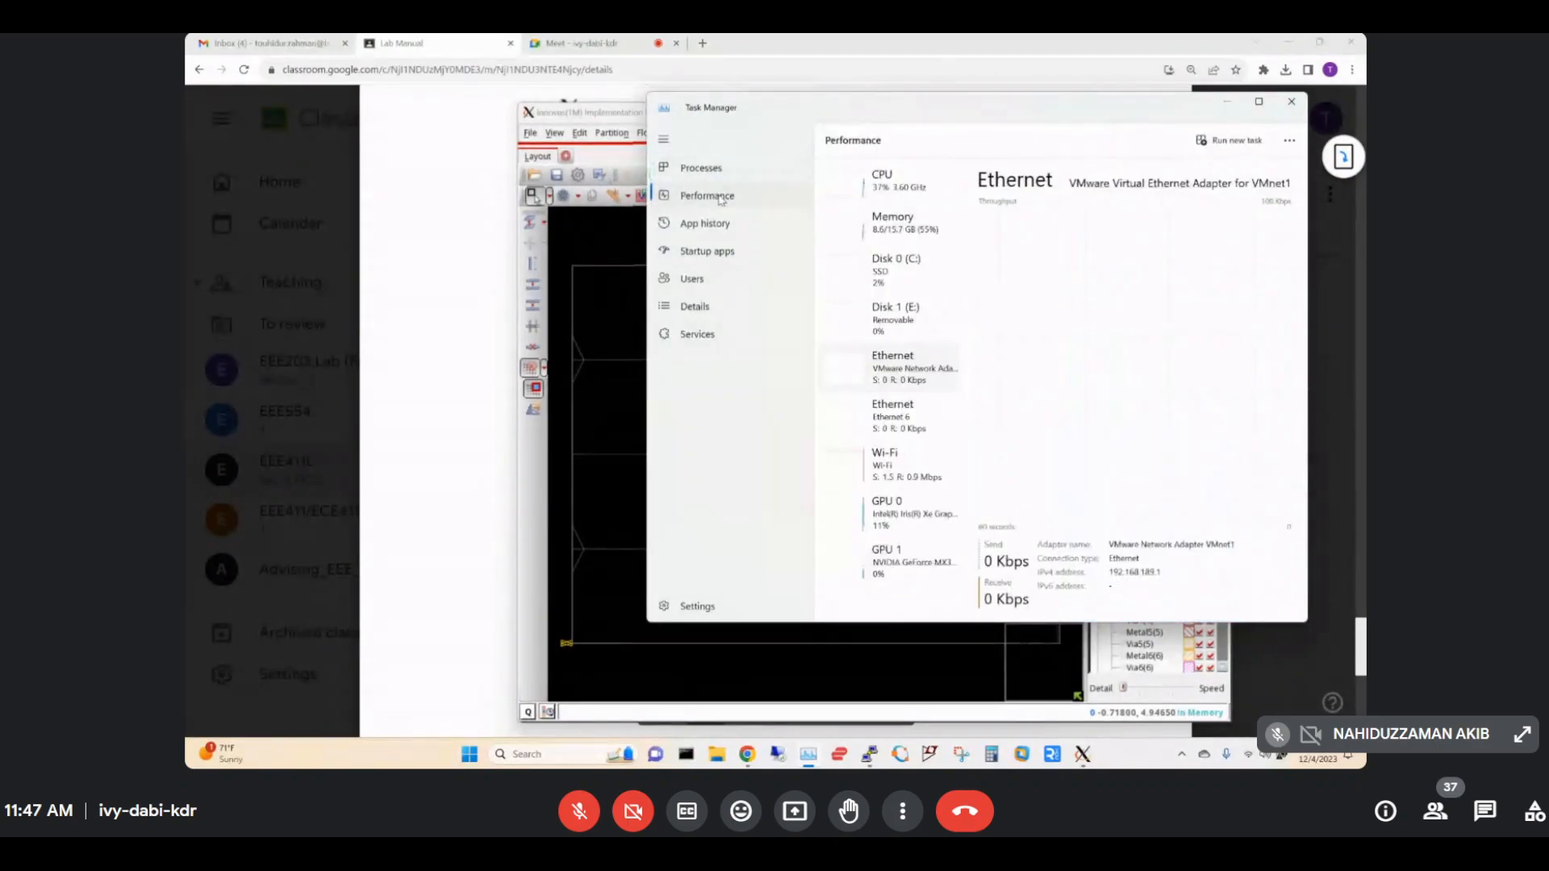
click(901, 481)
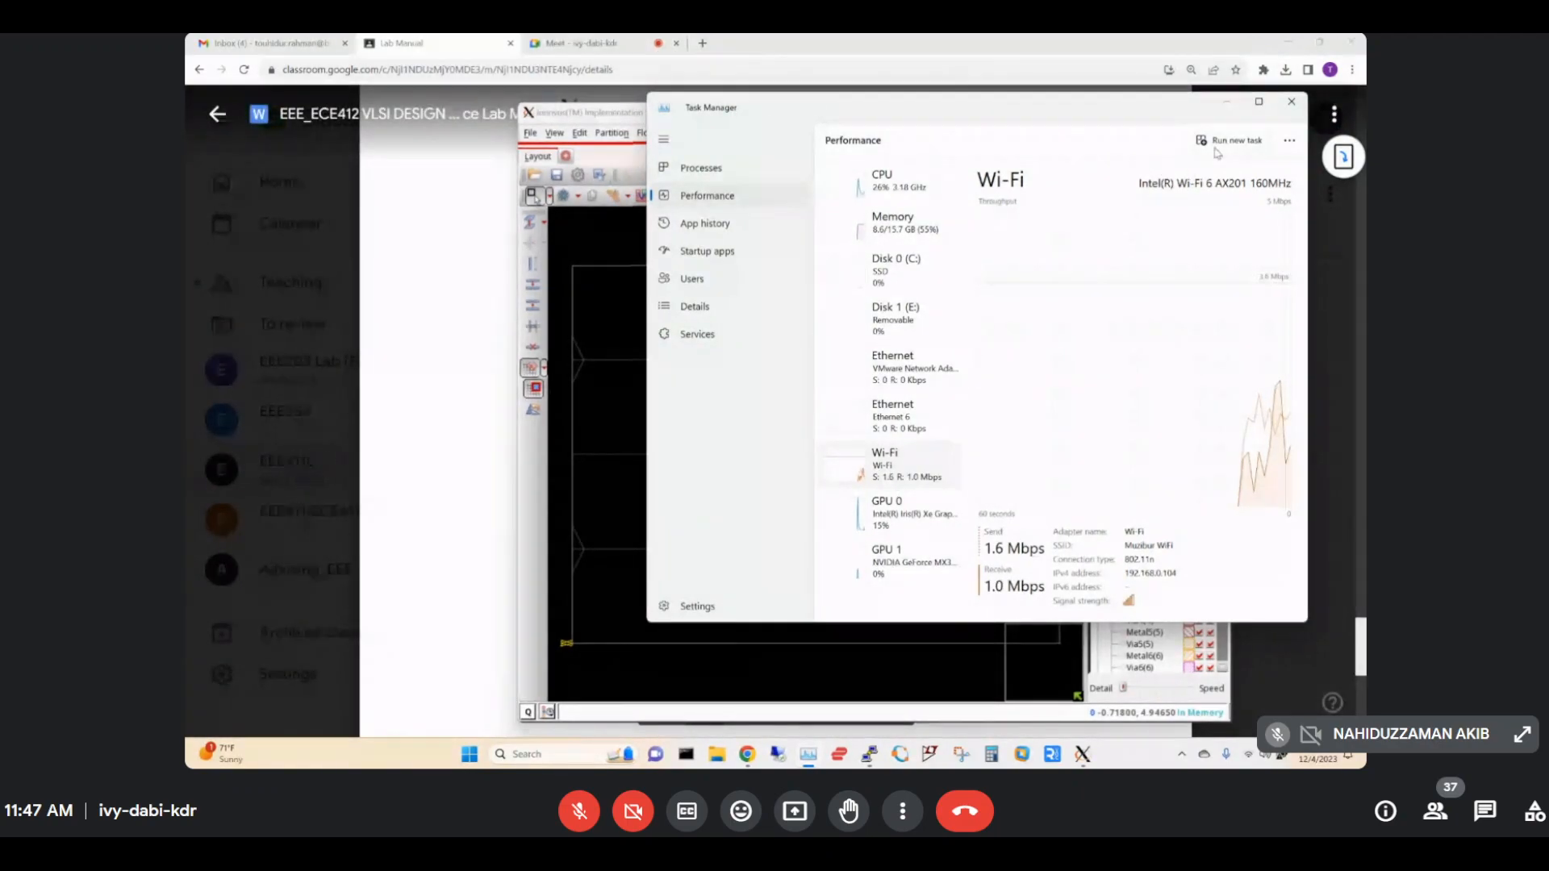
click(1227, 104)
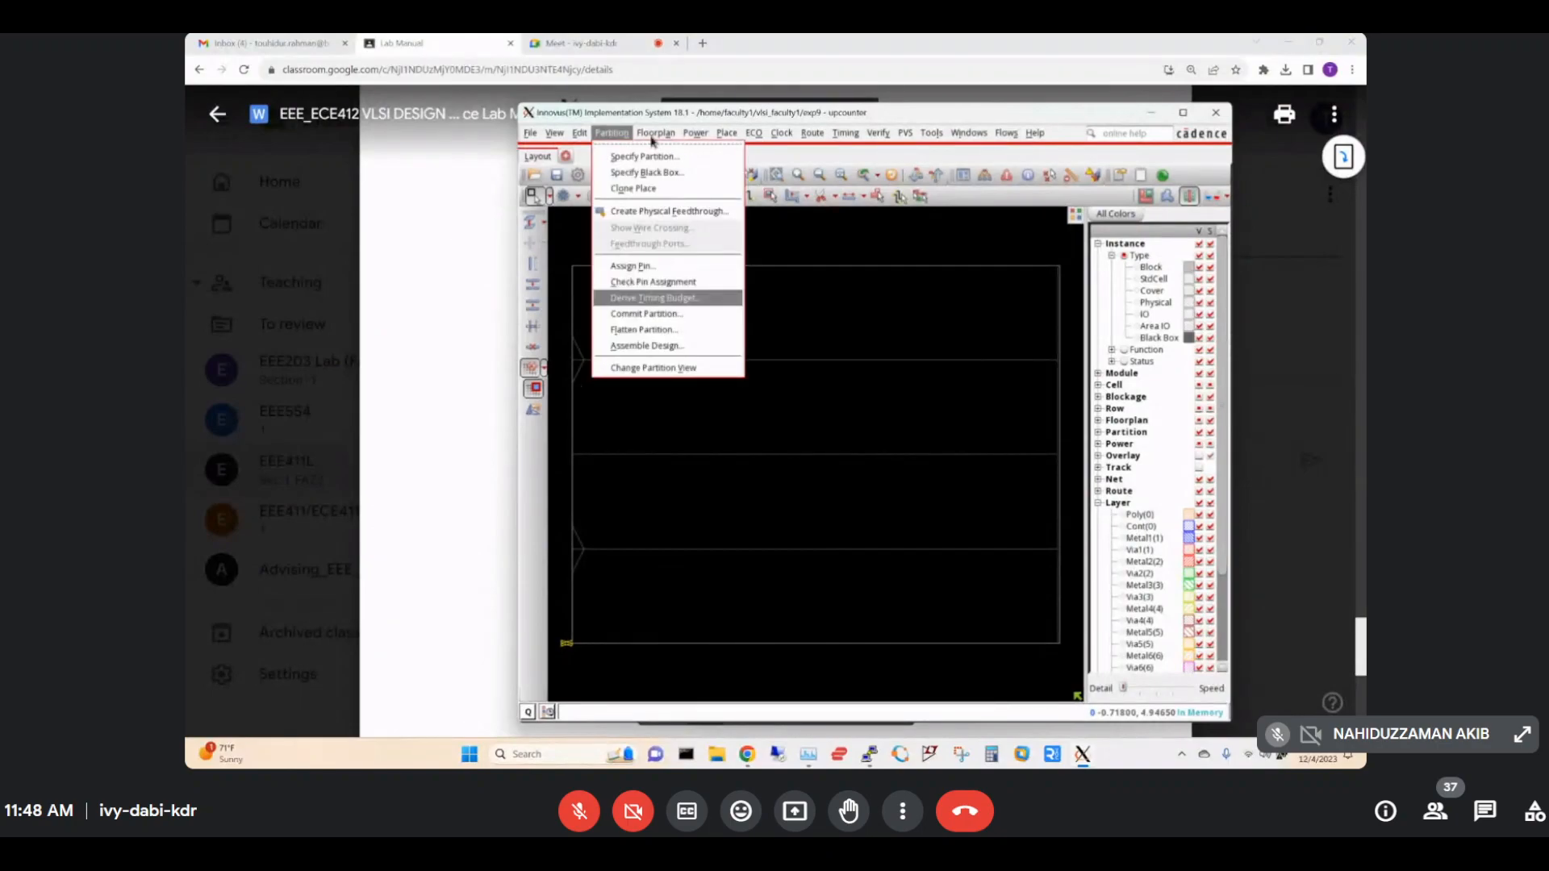
Choose Floorplan > Specify Floorplan, then highlight 'specify floorplan' in the lab manual.
mouse_move(654, 139)
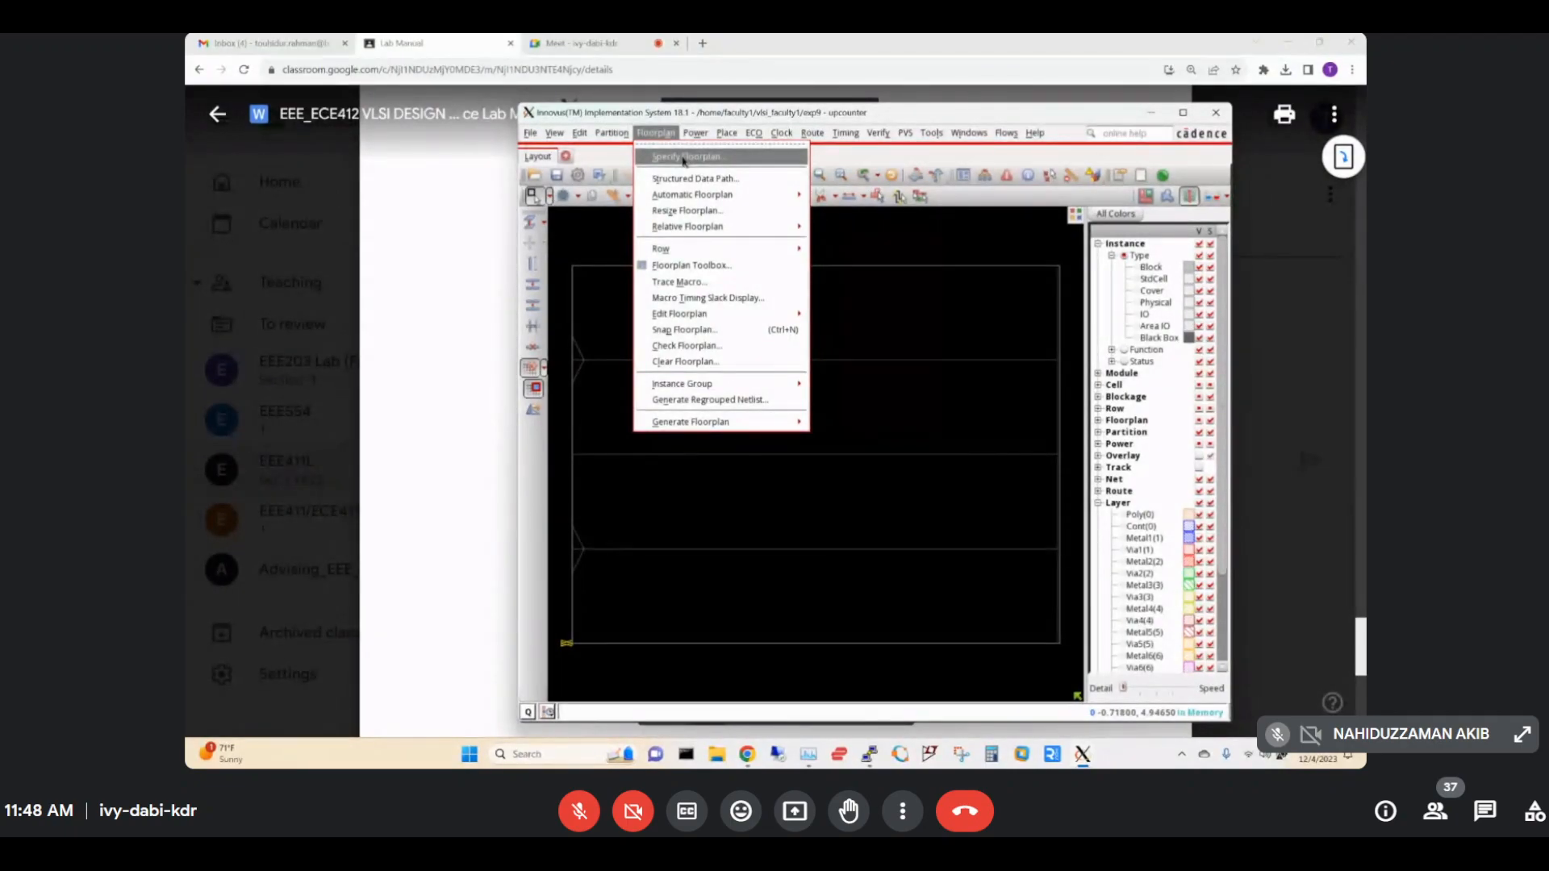
click(683, 157)
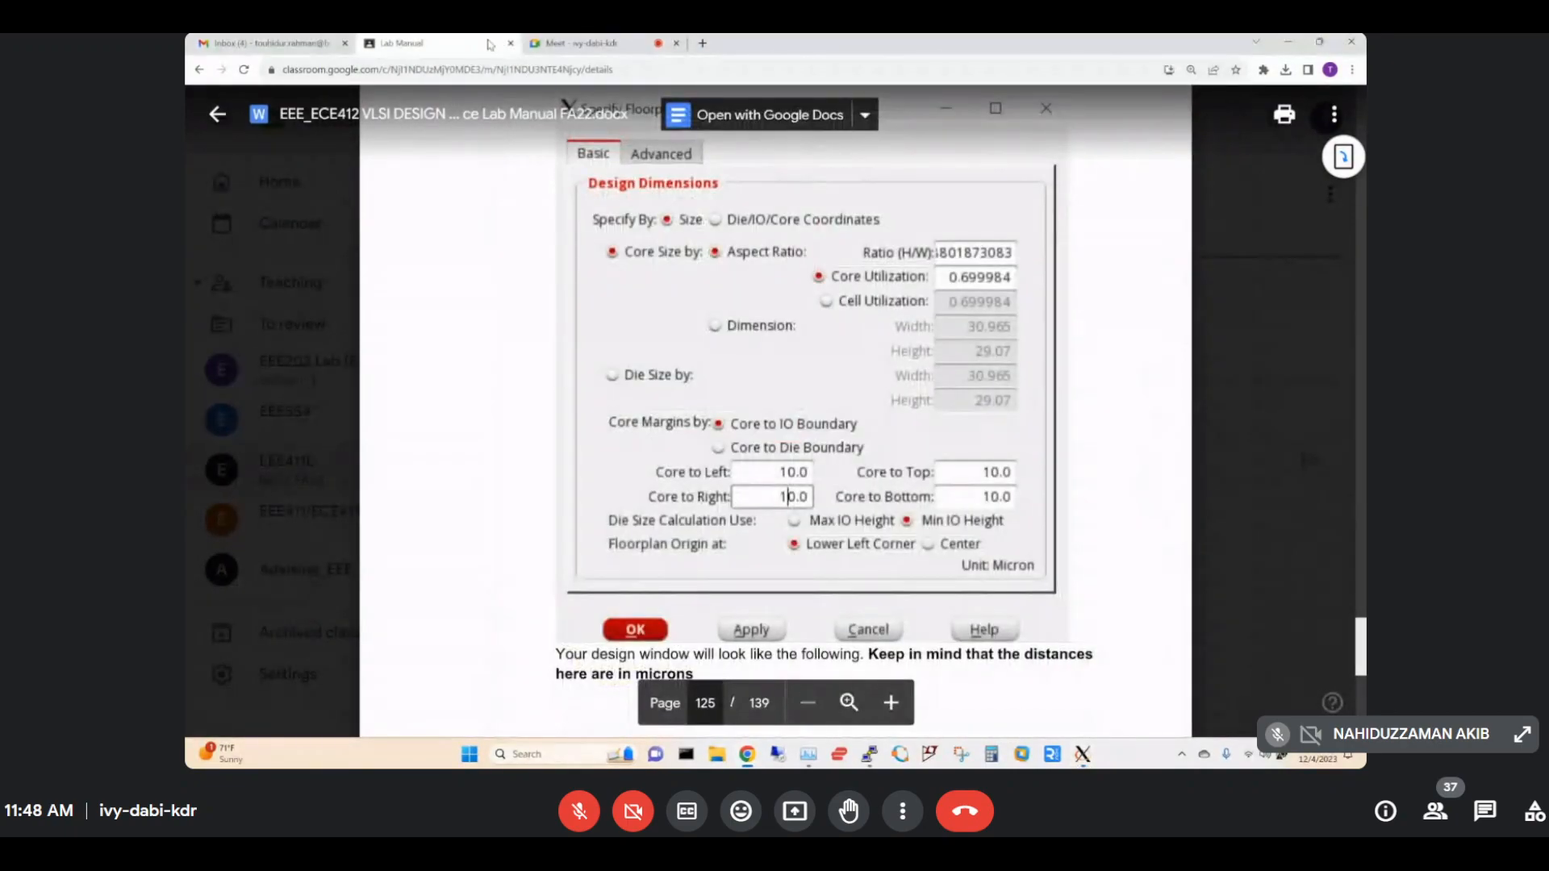
scroll(814, 450, up, 10)
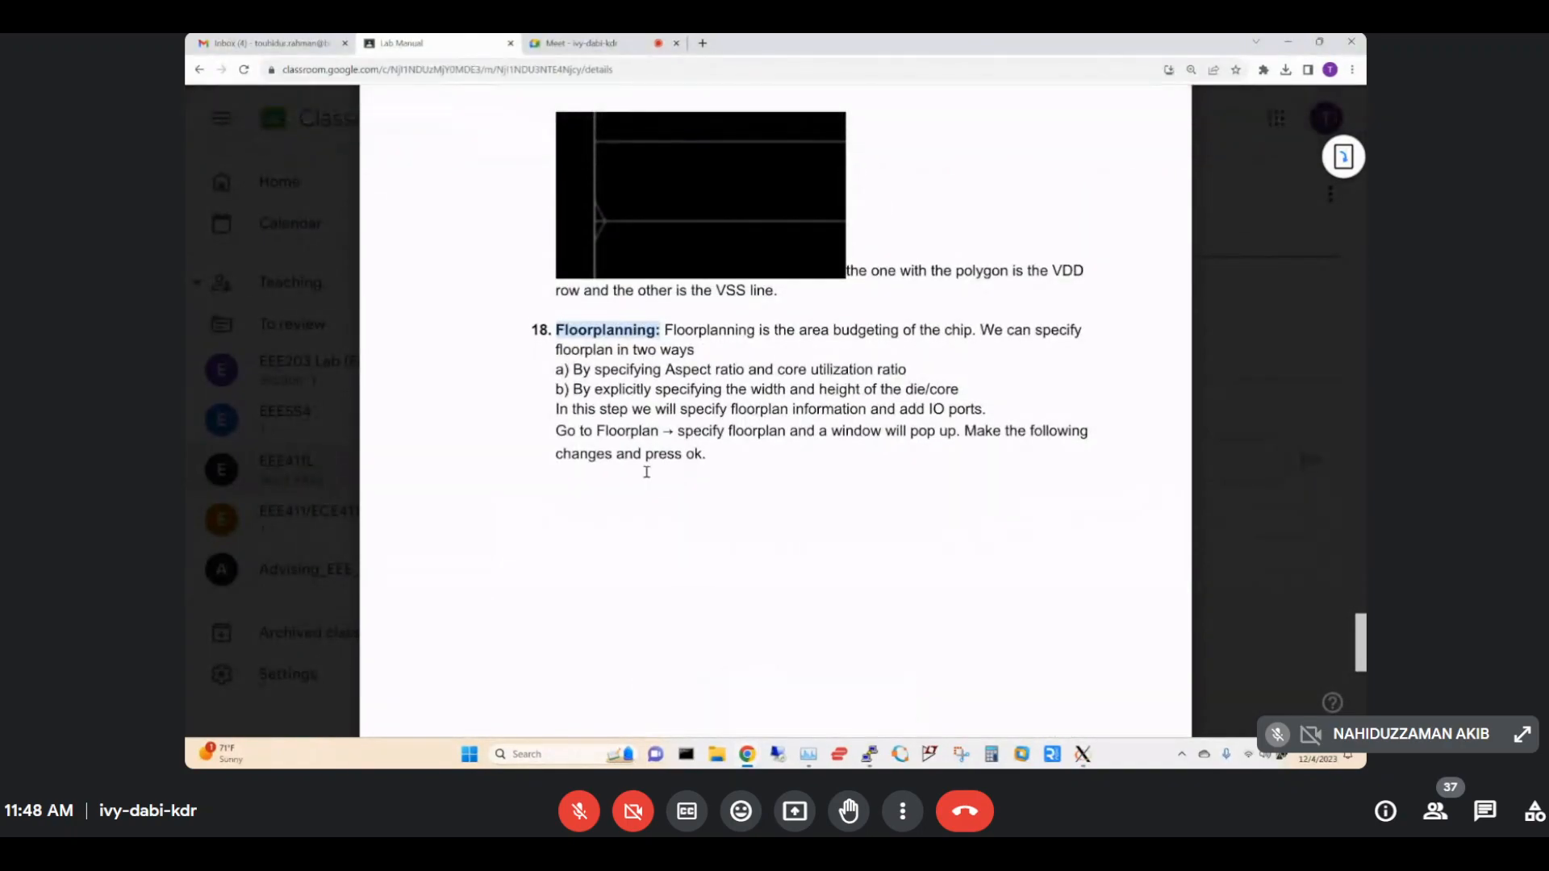
double_click(683, 432)
drag(683, 432, 791, 453)
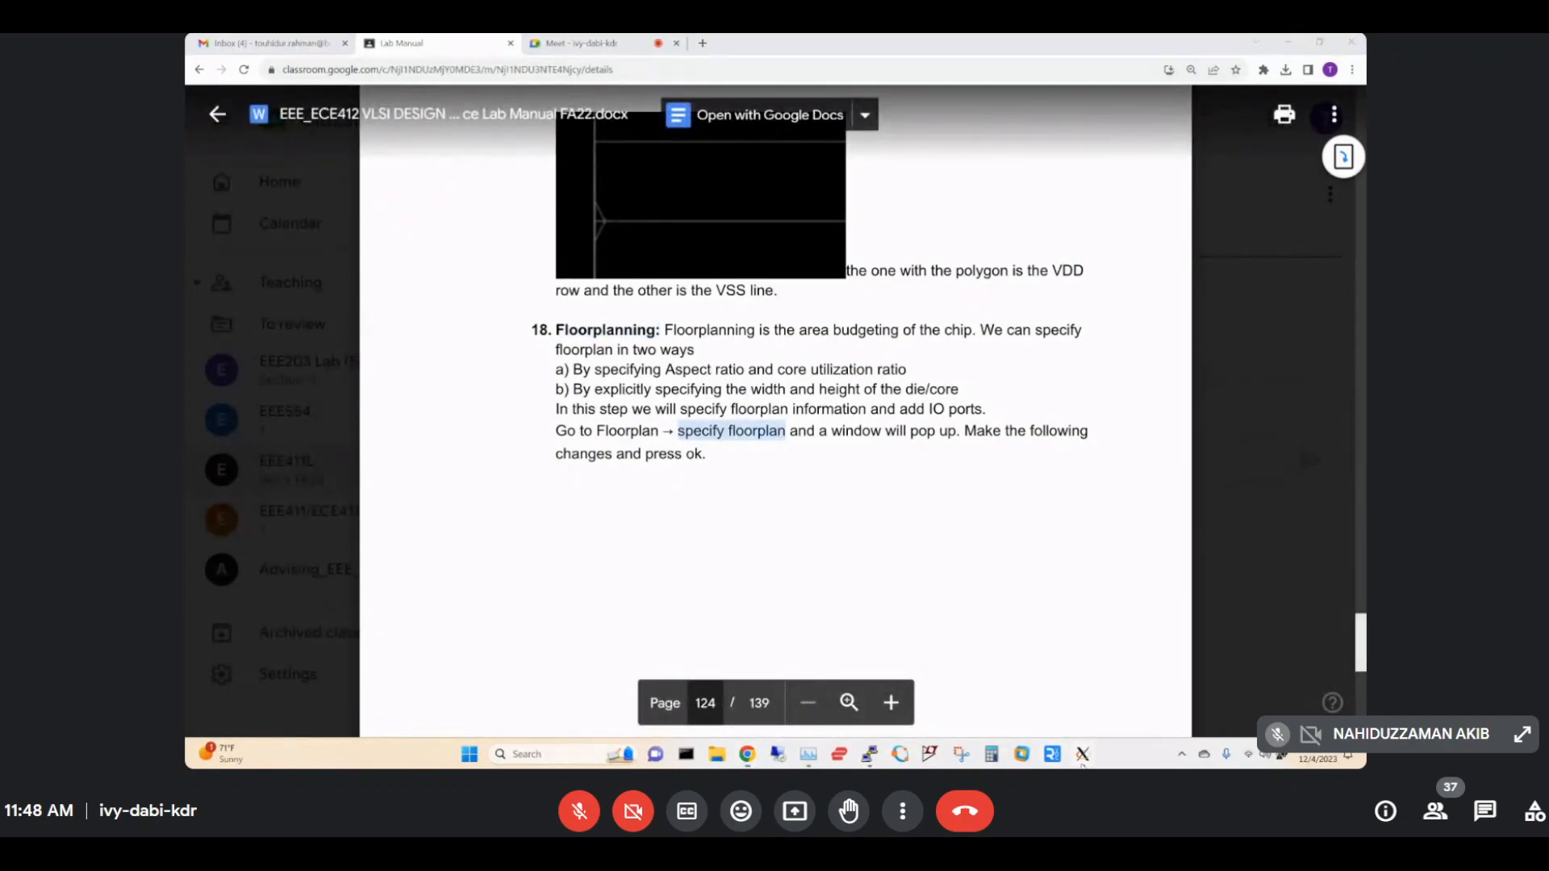
Bring Innovus forward and move it aside, then return to the Lab Manual tab.
mouse_move(1082, 754)
click(1288, 674)
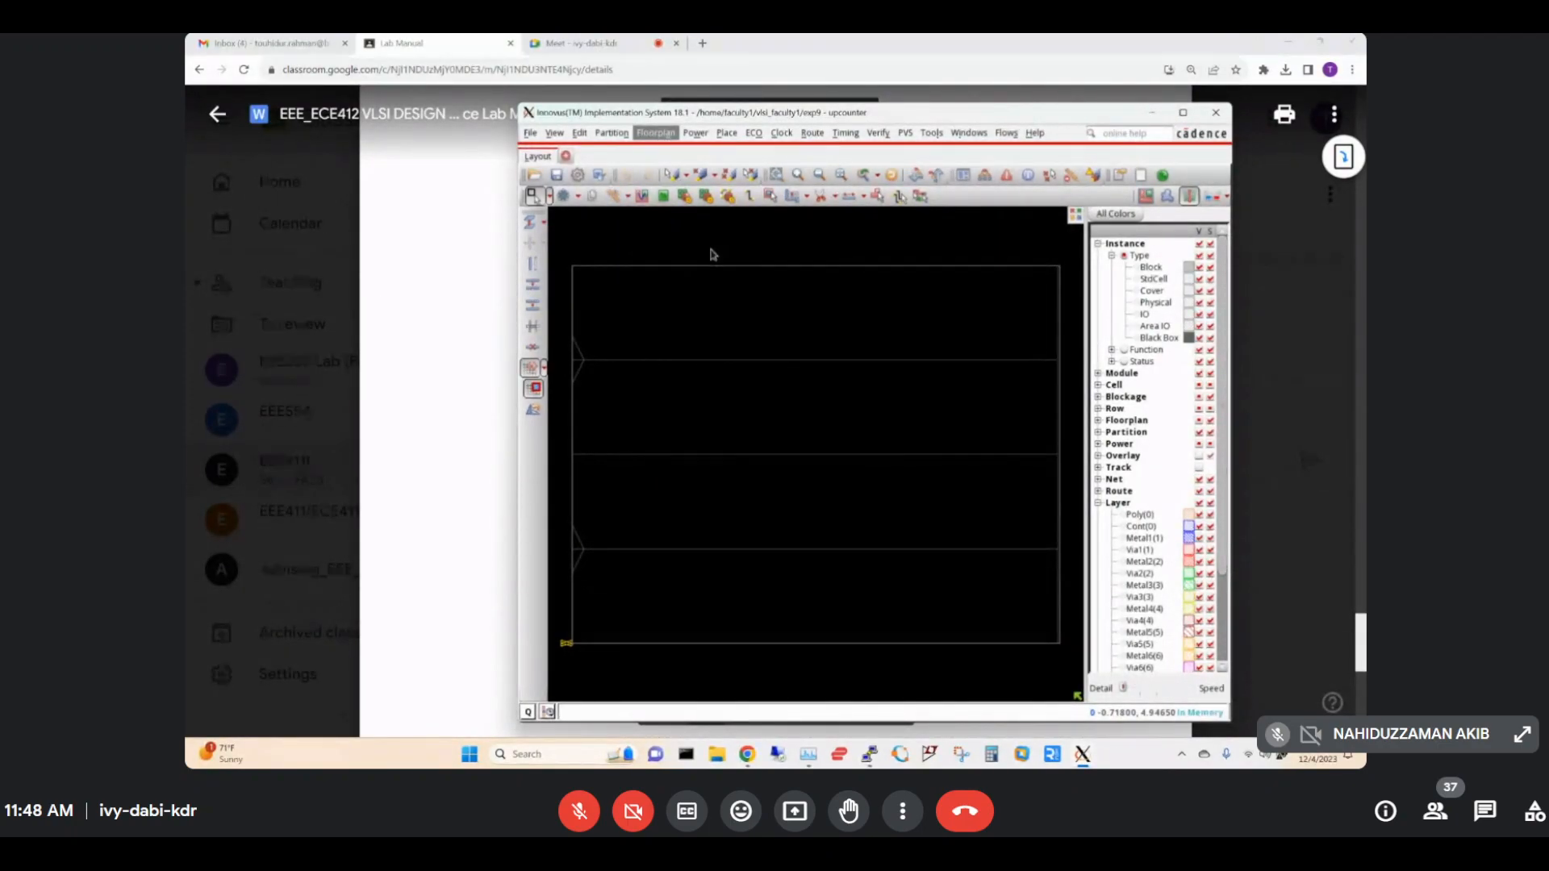
mouse_move(738, 113)
mouse_down()
mouse_move(1096, 118)
mouse_move(756, 113)
mouse_up()
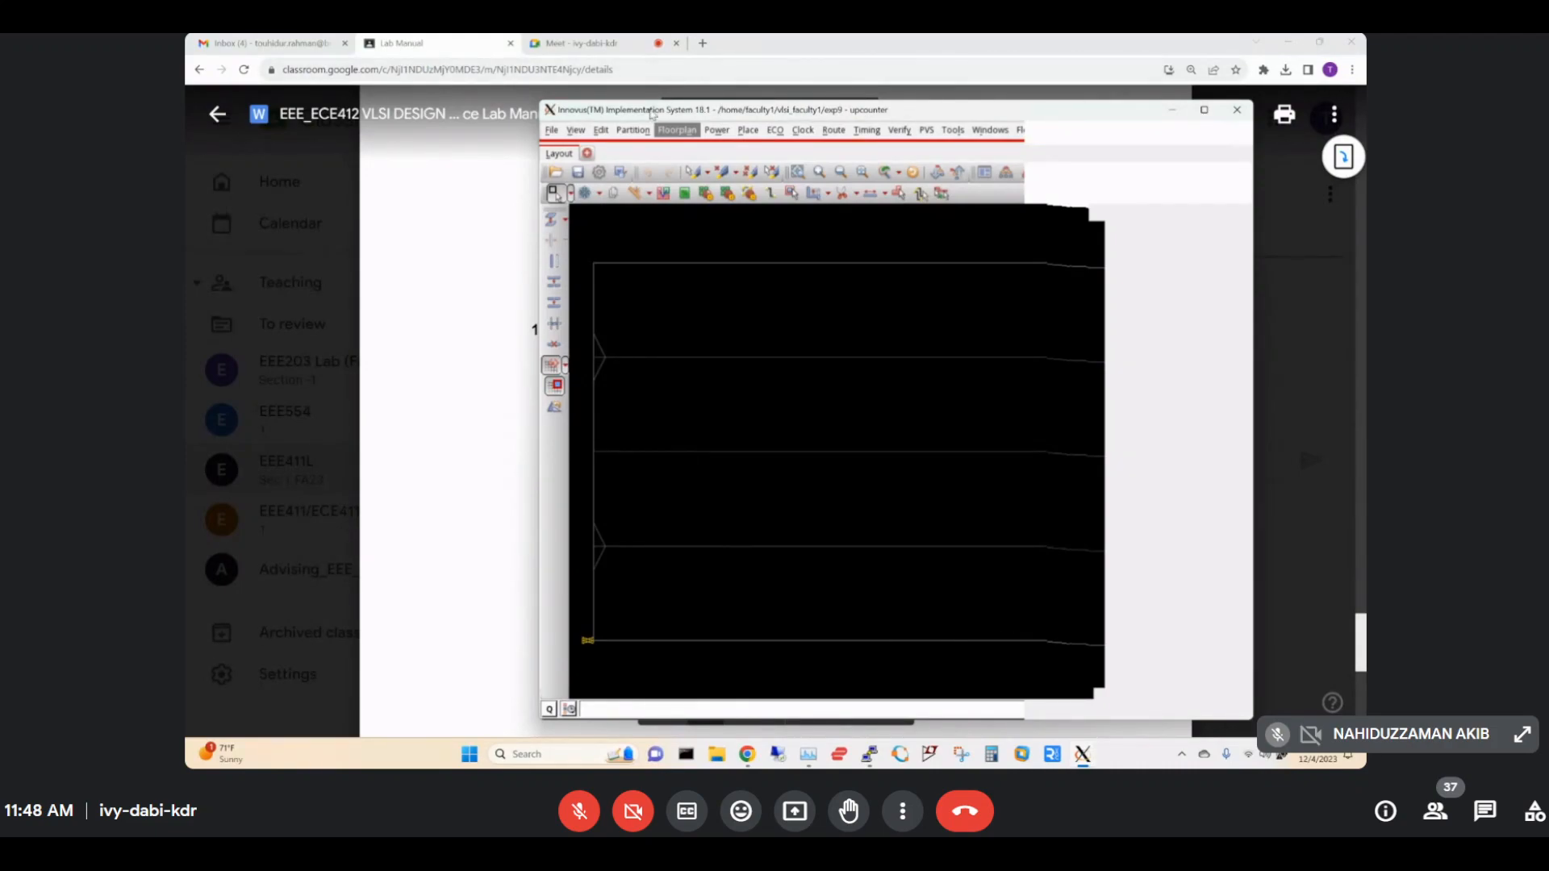
click(612, 43)
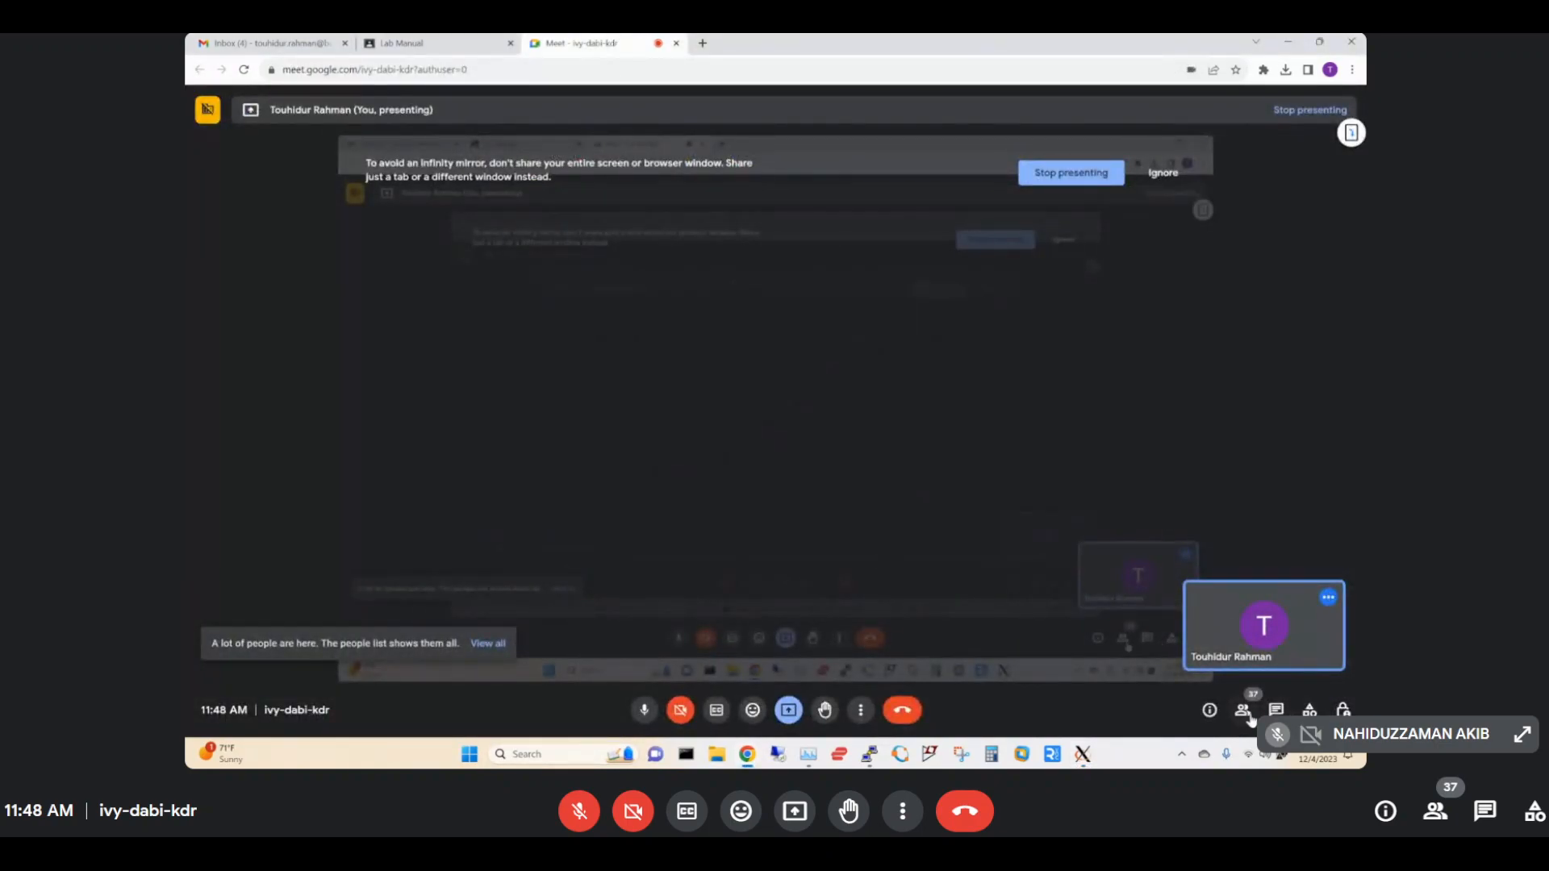
click(432, 48)
mouse_move(1082, 754)
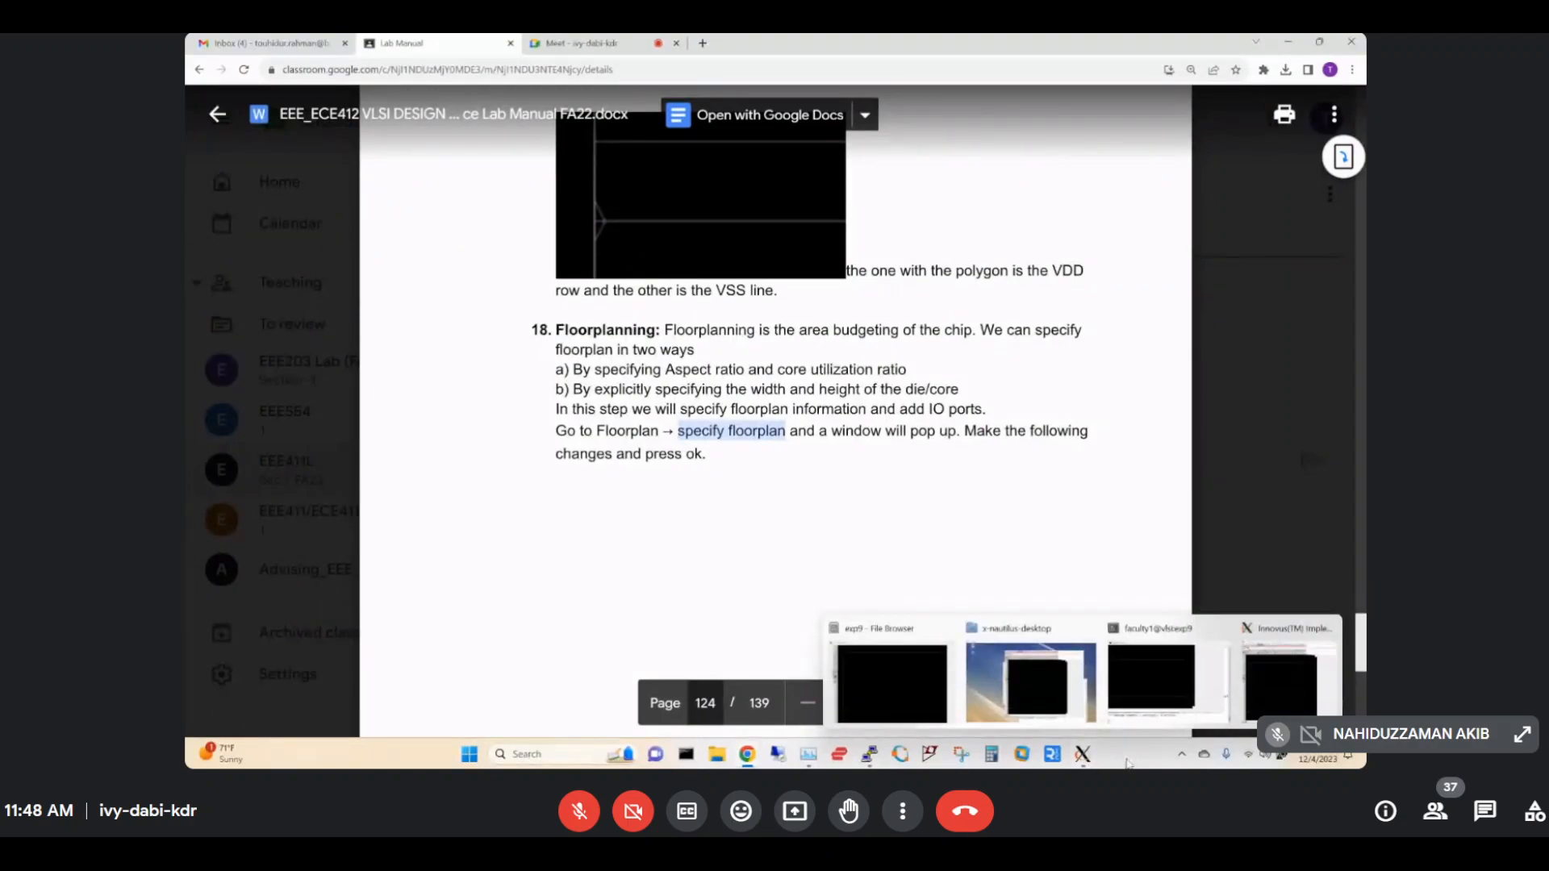
Bring the Innovus upcounter layout window forward from the taskbar preview.
click(1282, 684)
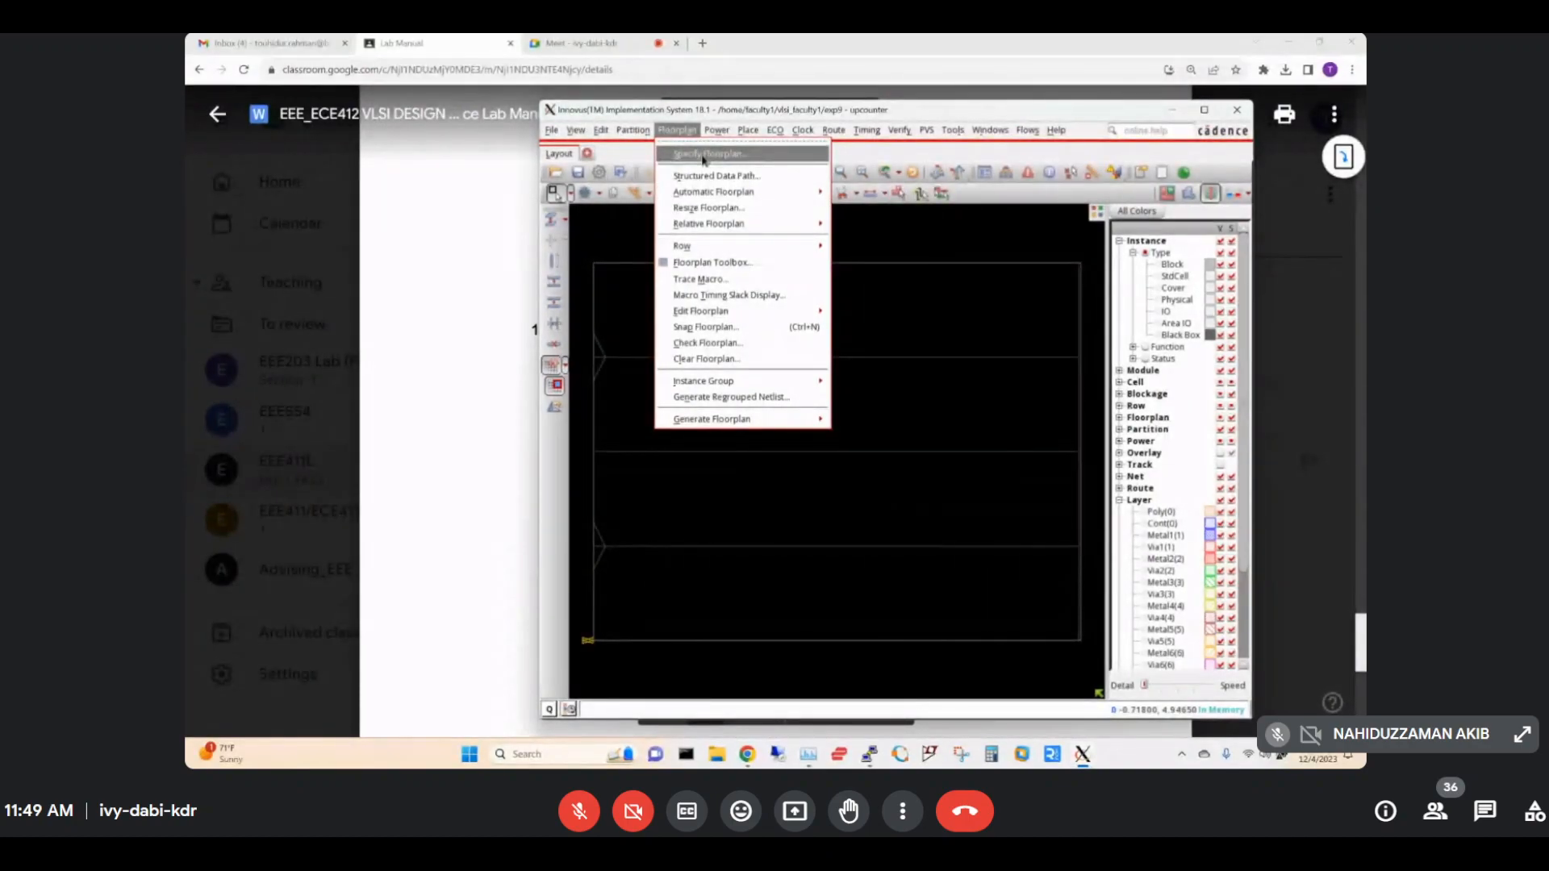
Open Specify Floorplan and place it beside the manual's page 125 reference screenshot.
click(704, 154)
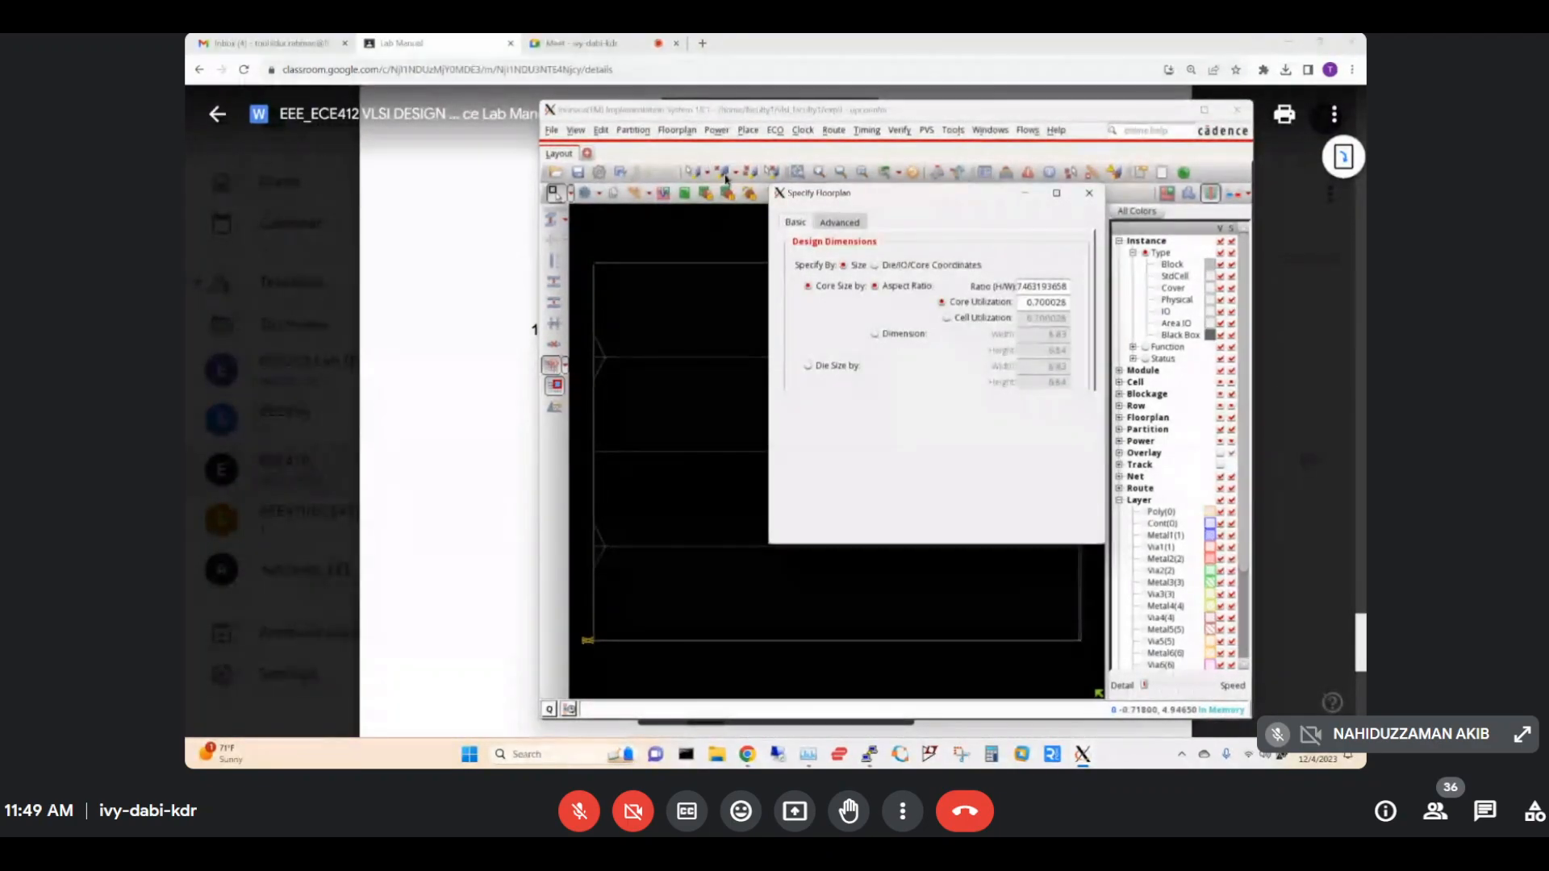
click(748, 54)
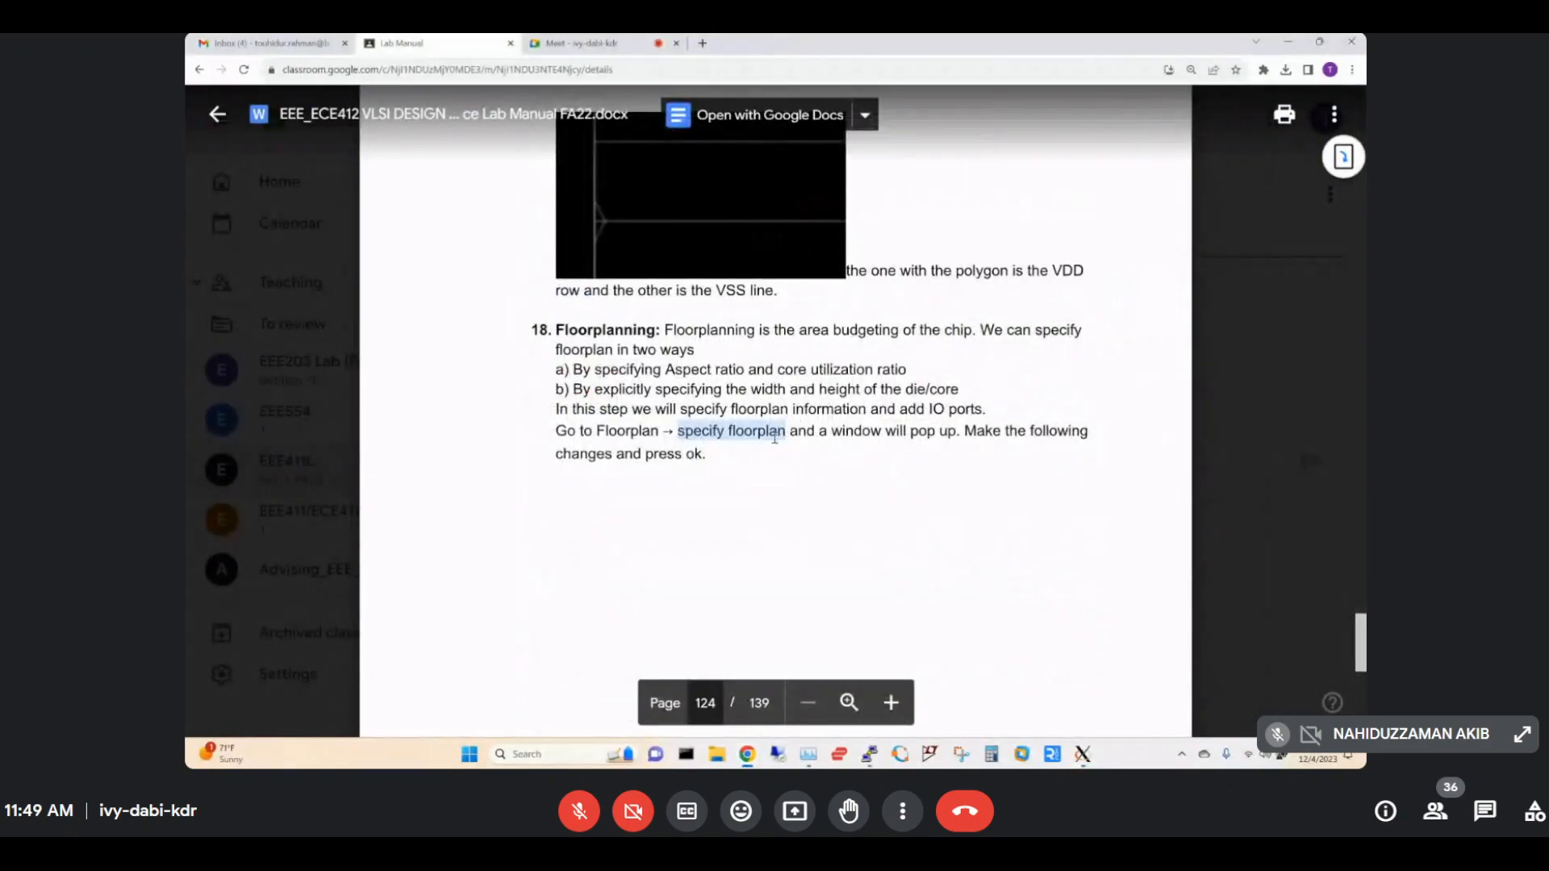
scroll(772, 439, down, 10)
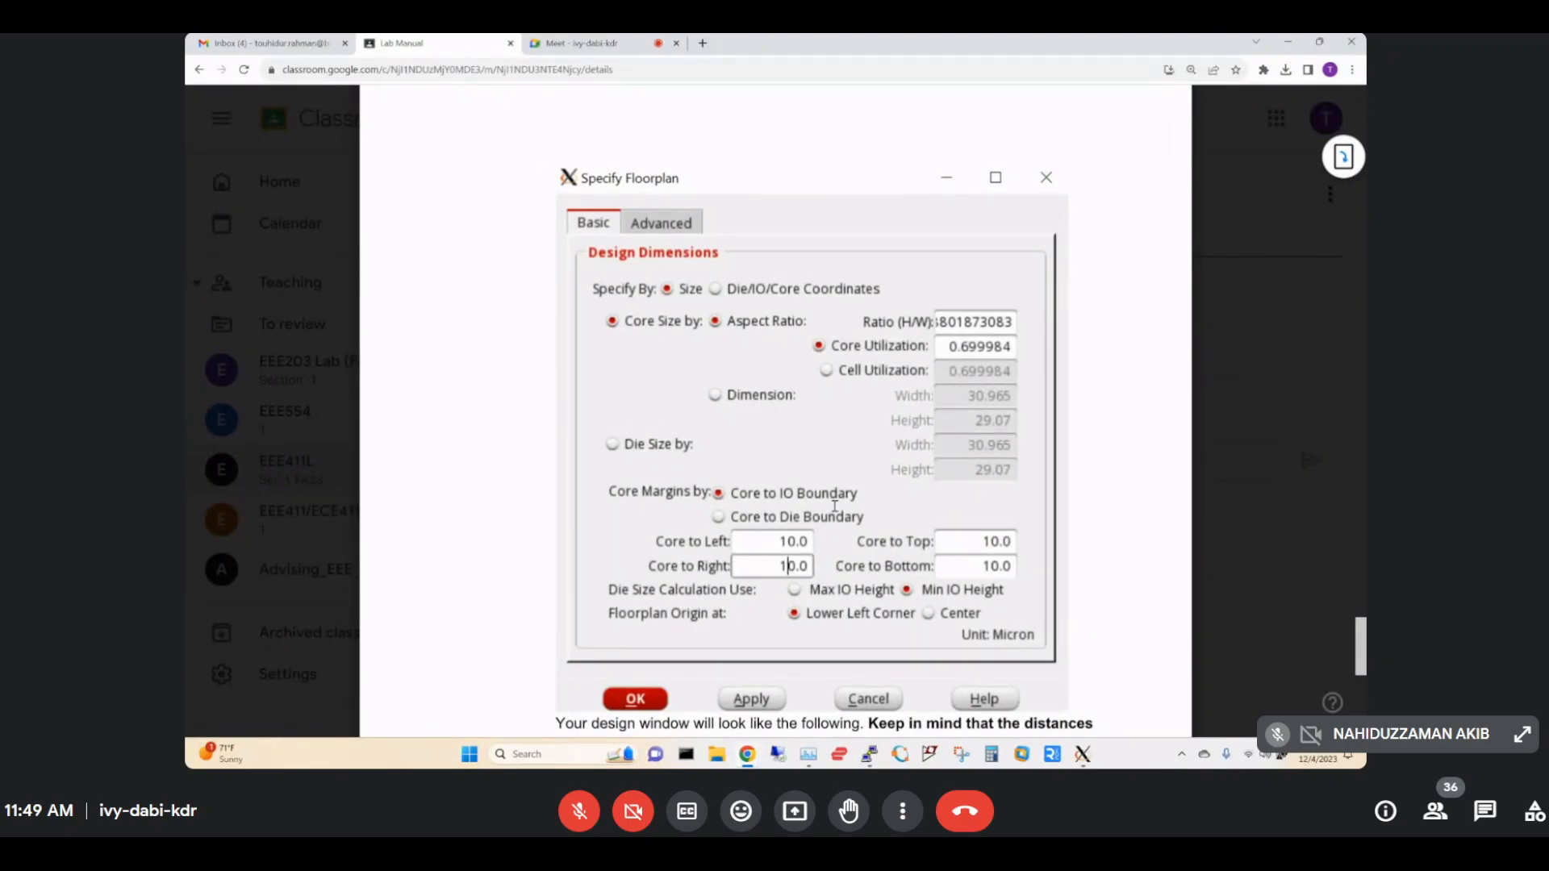
mouse_move(1084, 753)
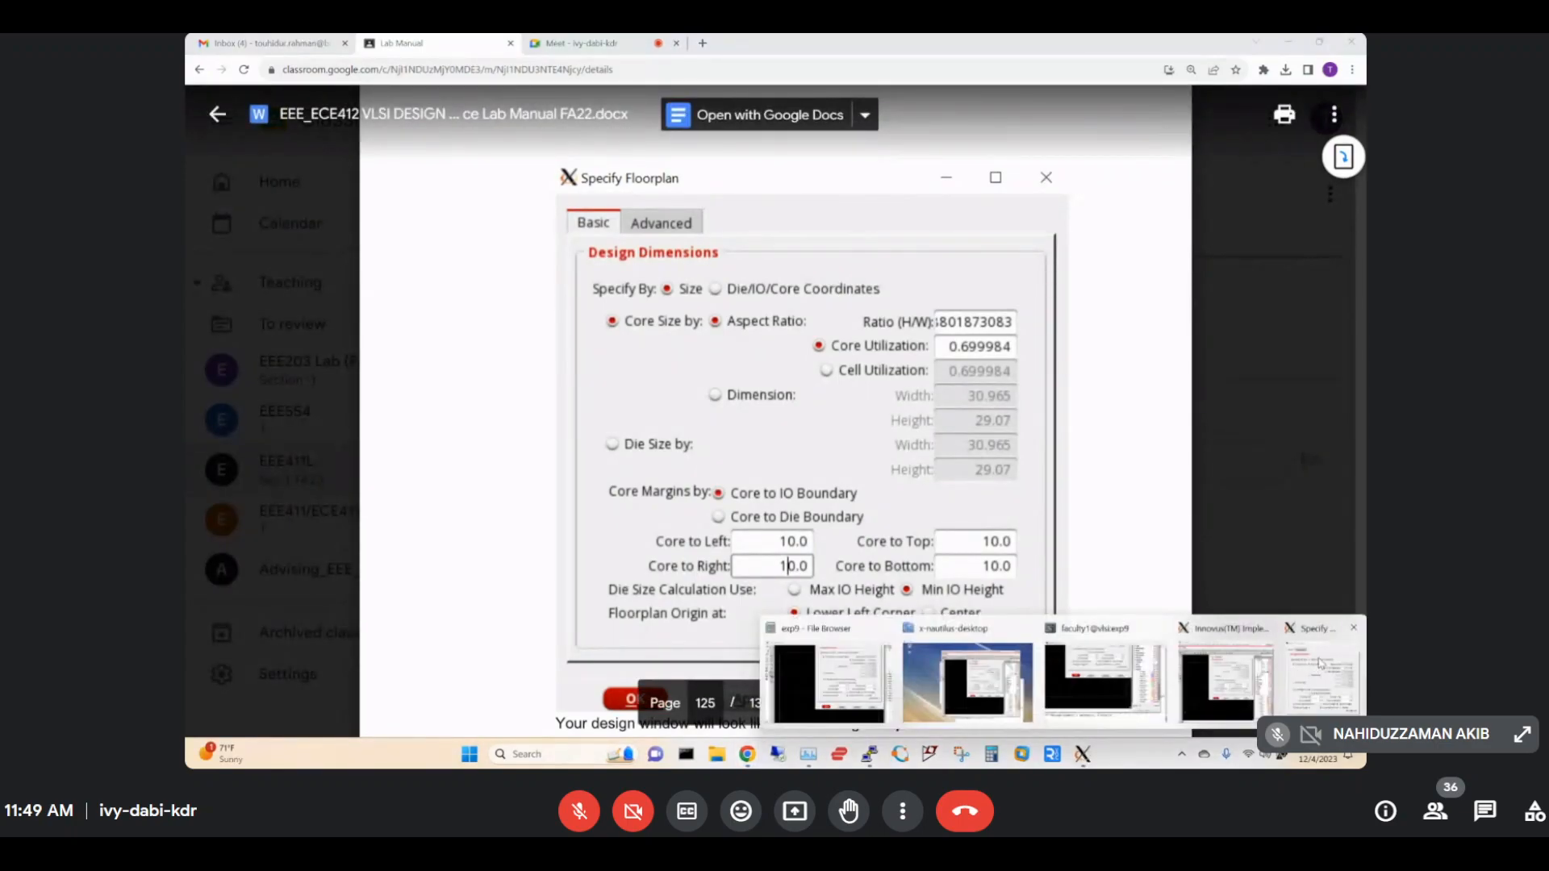
click(1318, 668)
drag(930, 203, 1194, 204)
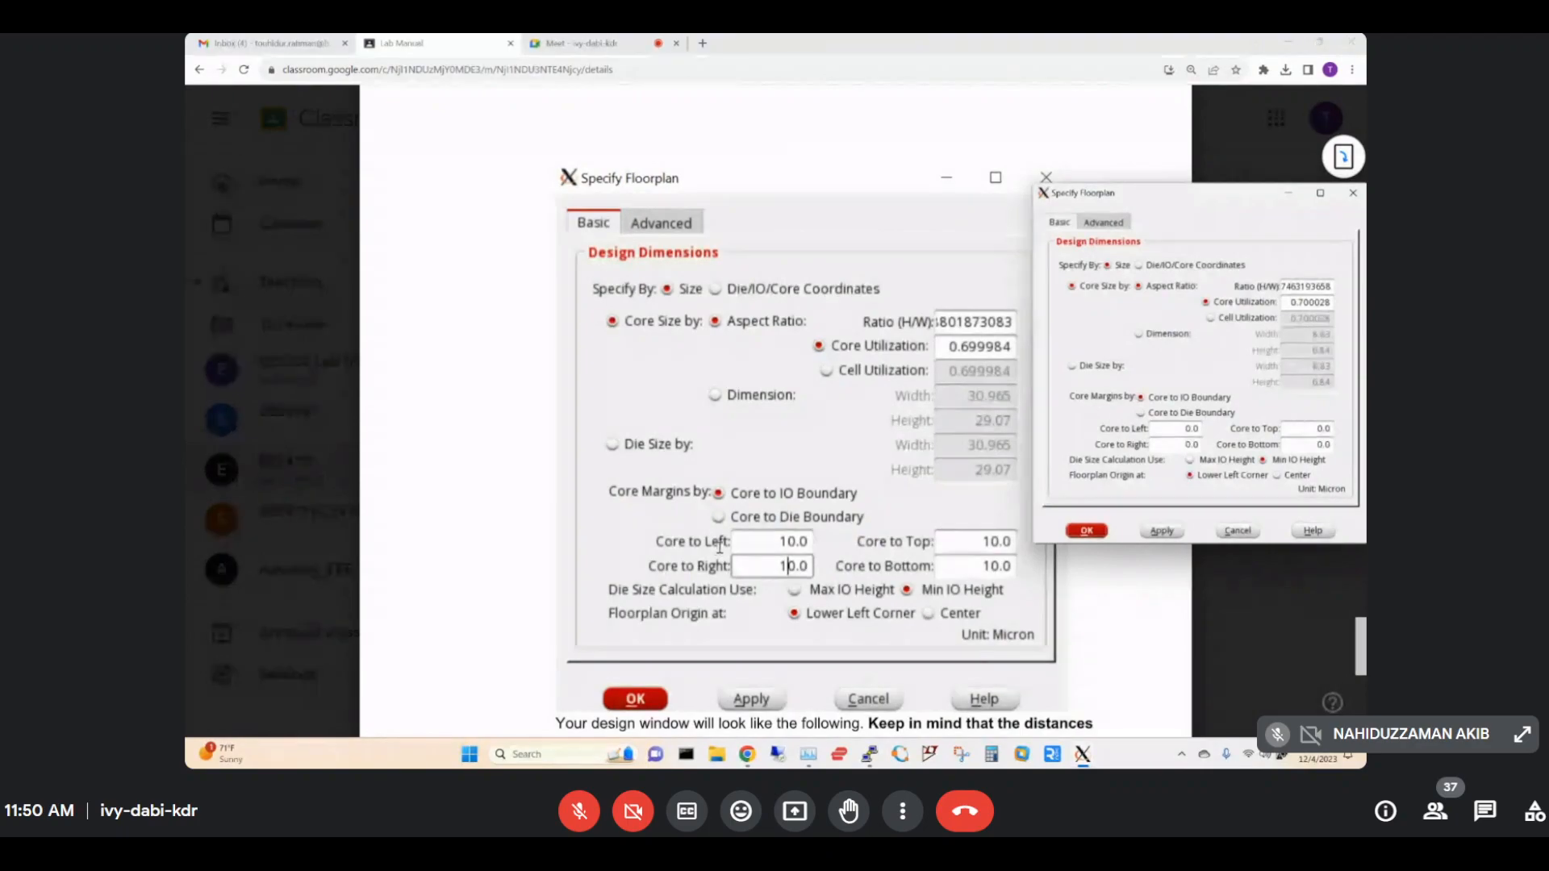
Set the Core to Left, Top, Right and Bottom margins to 10 microns and apply.
click(1172, 428)
text(1)
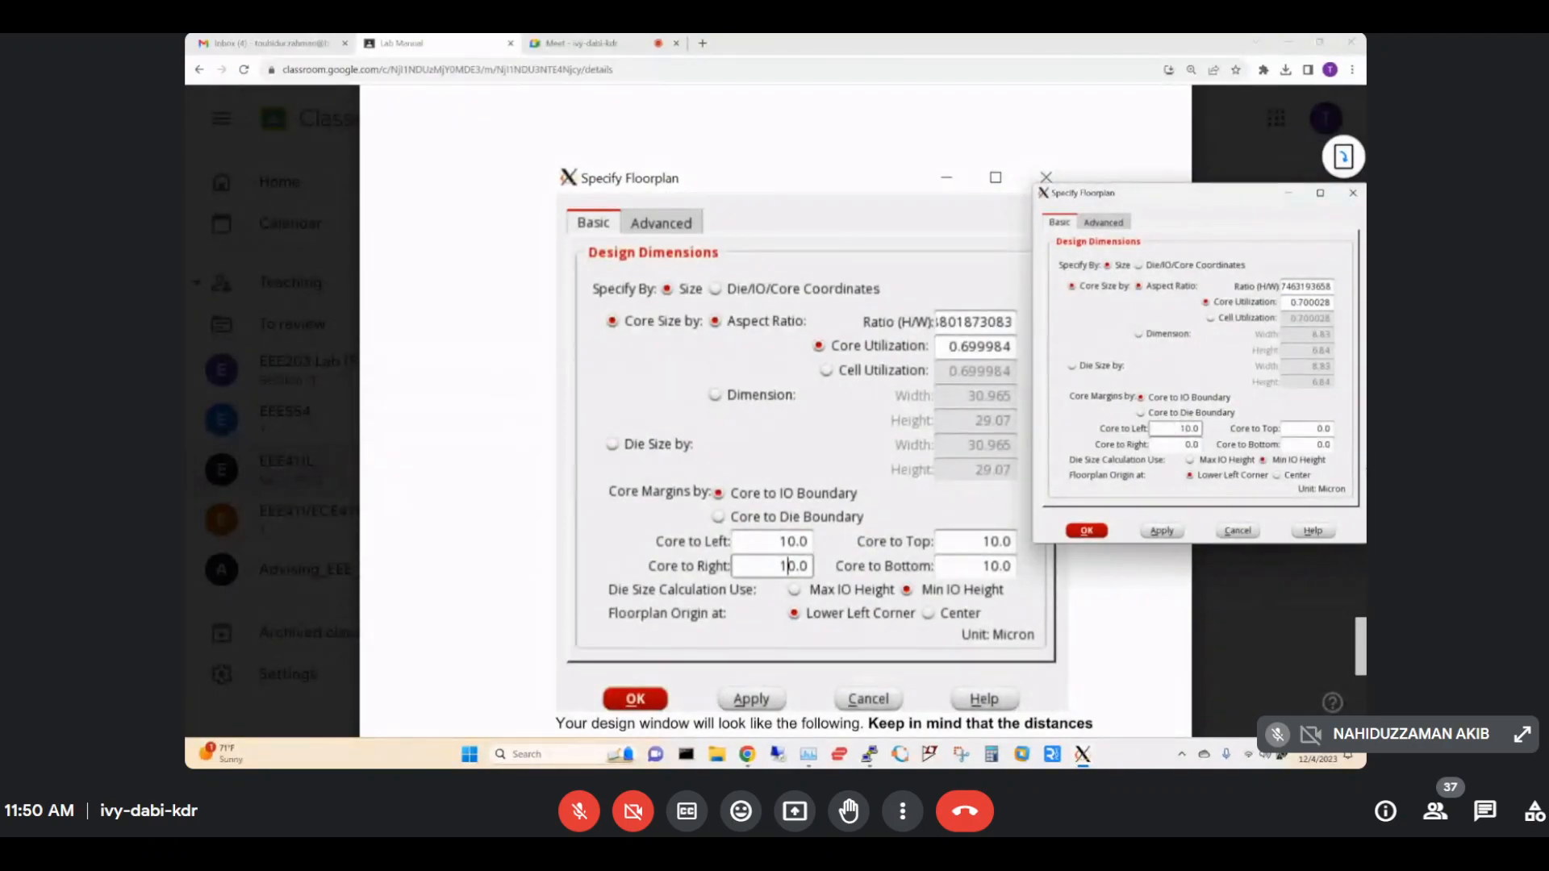
click(1311, 428)
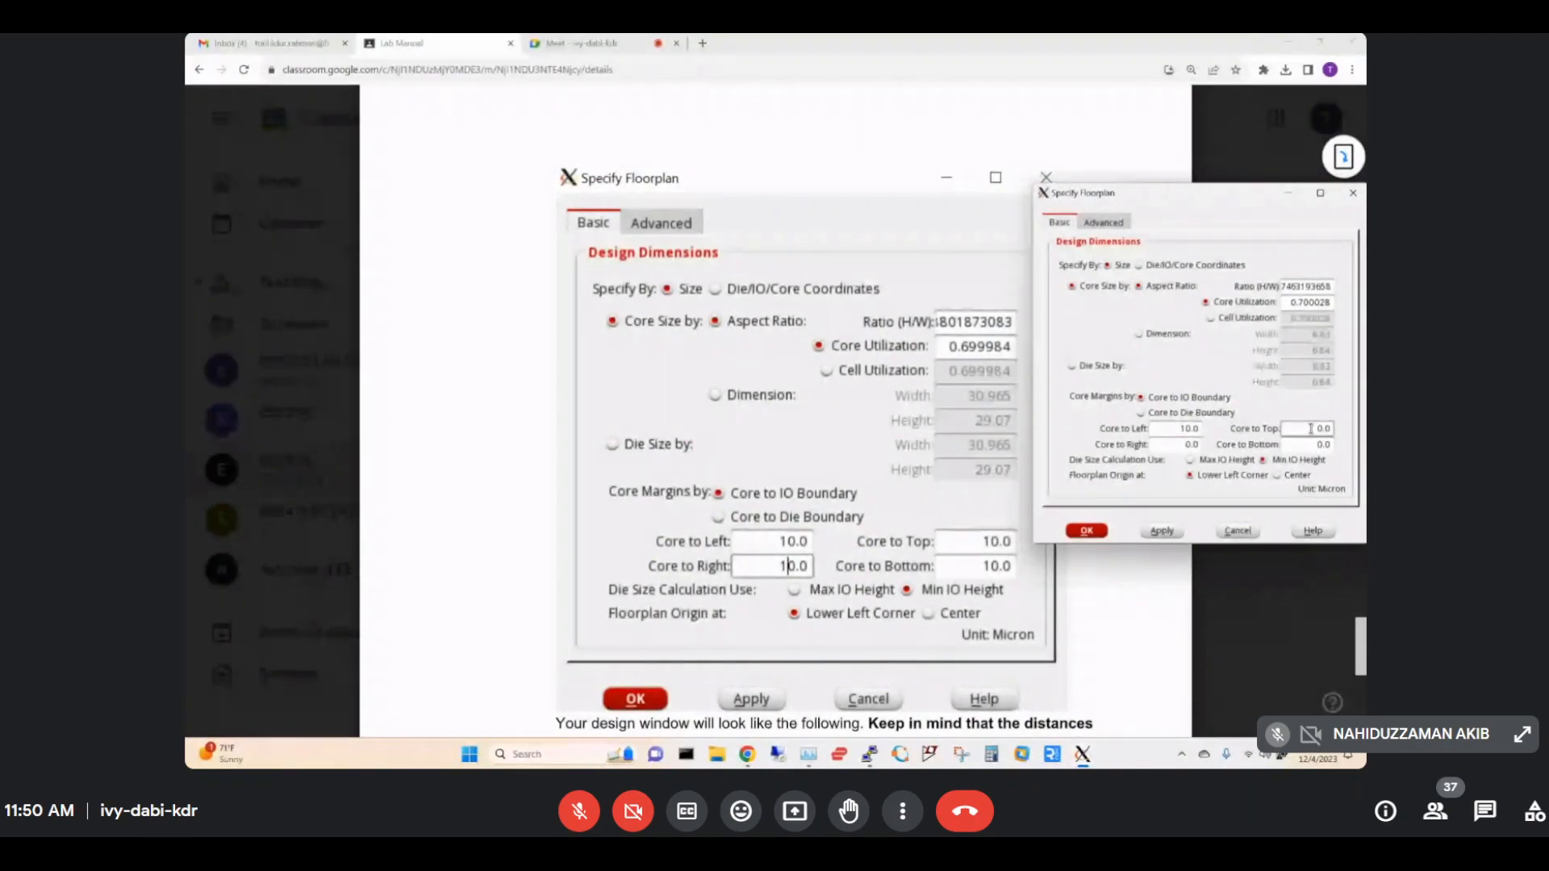
click(1182, 443)
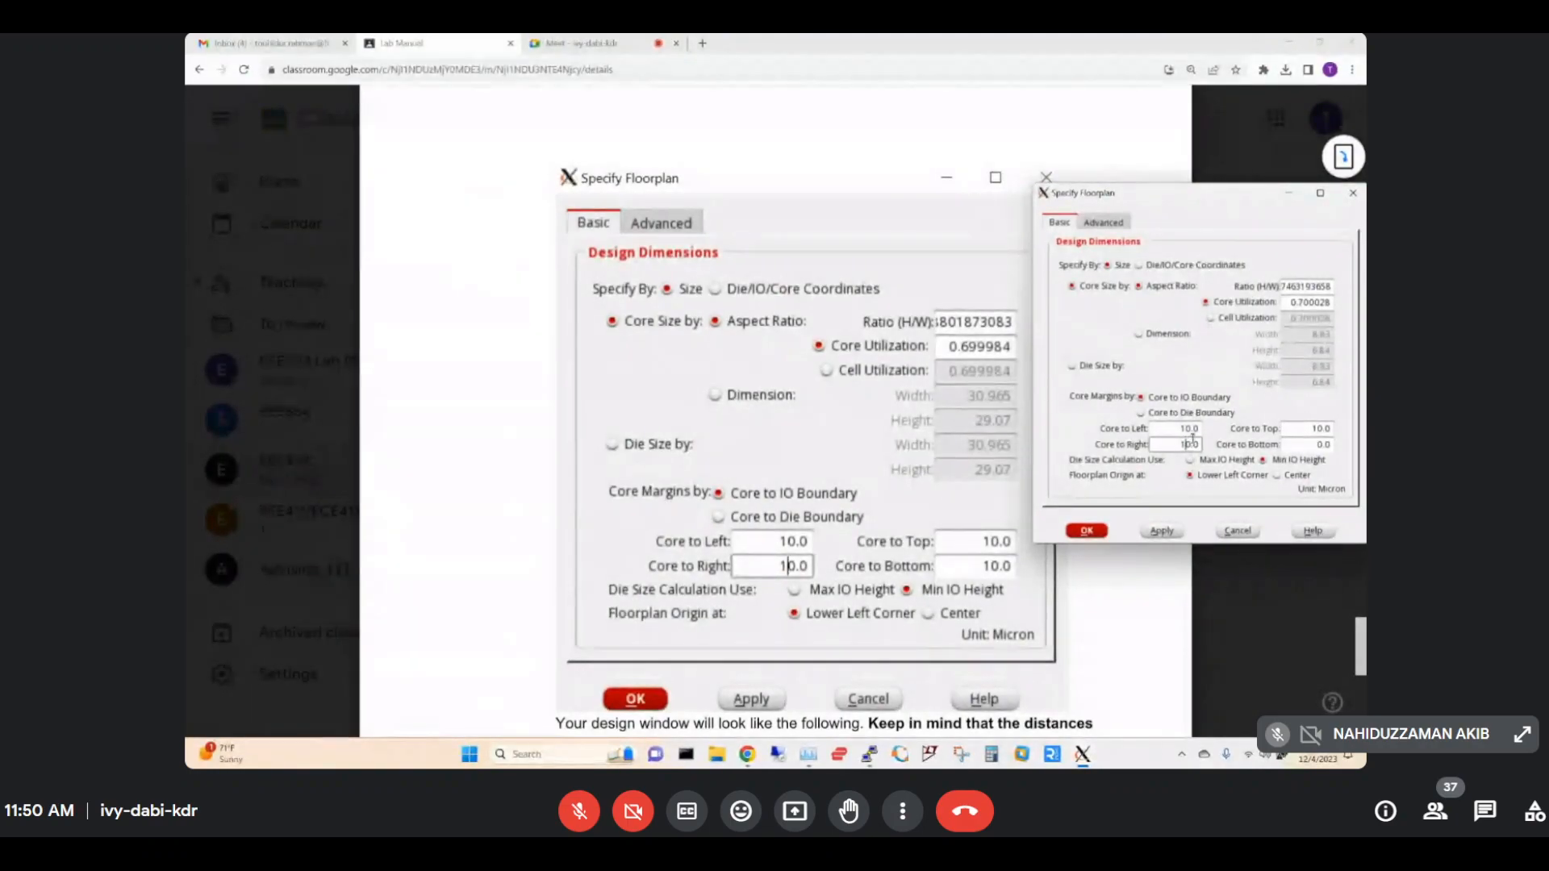
click(1313, 443)
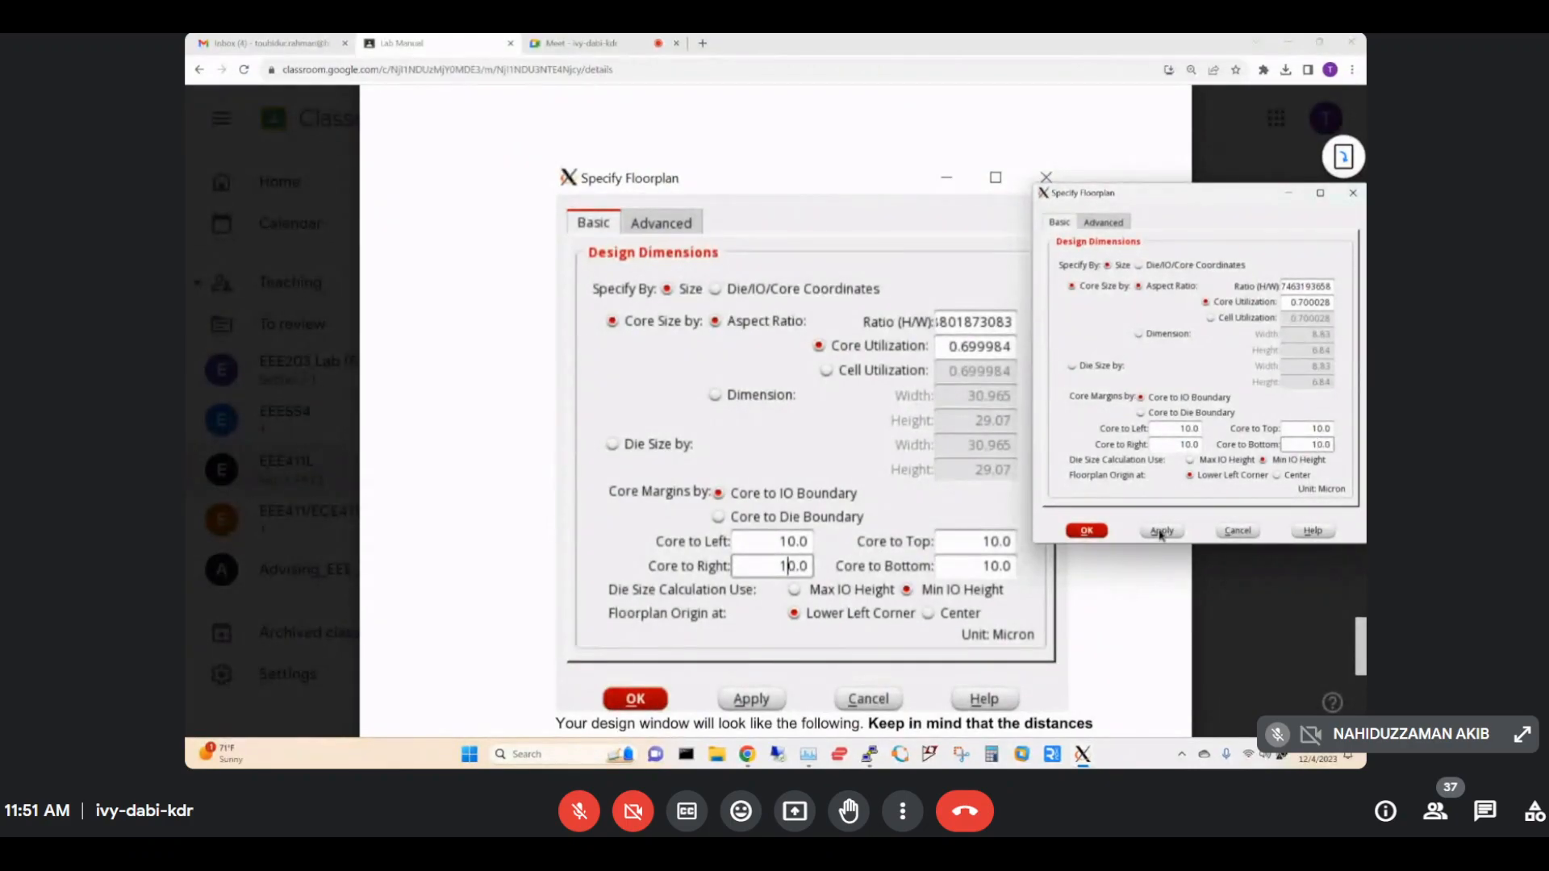
click(1160, 533)
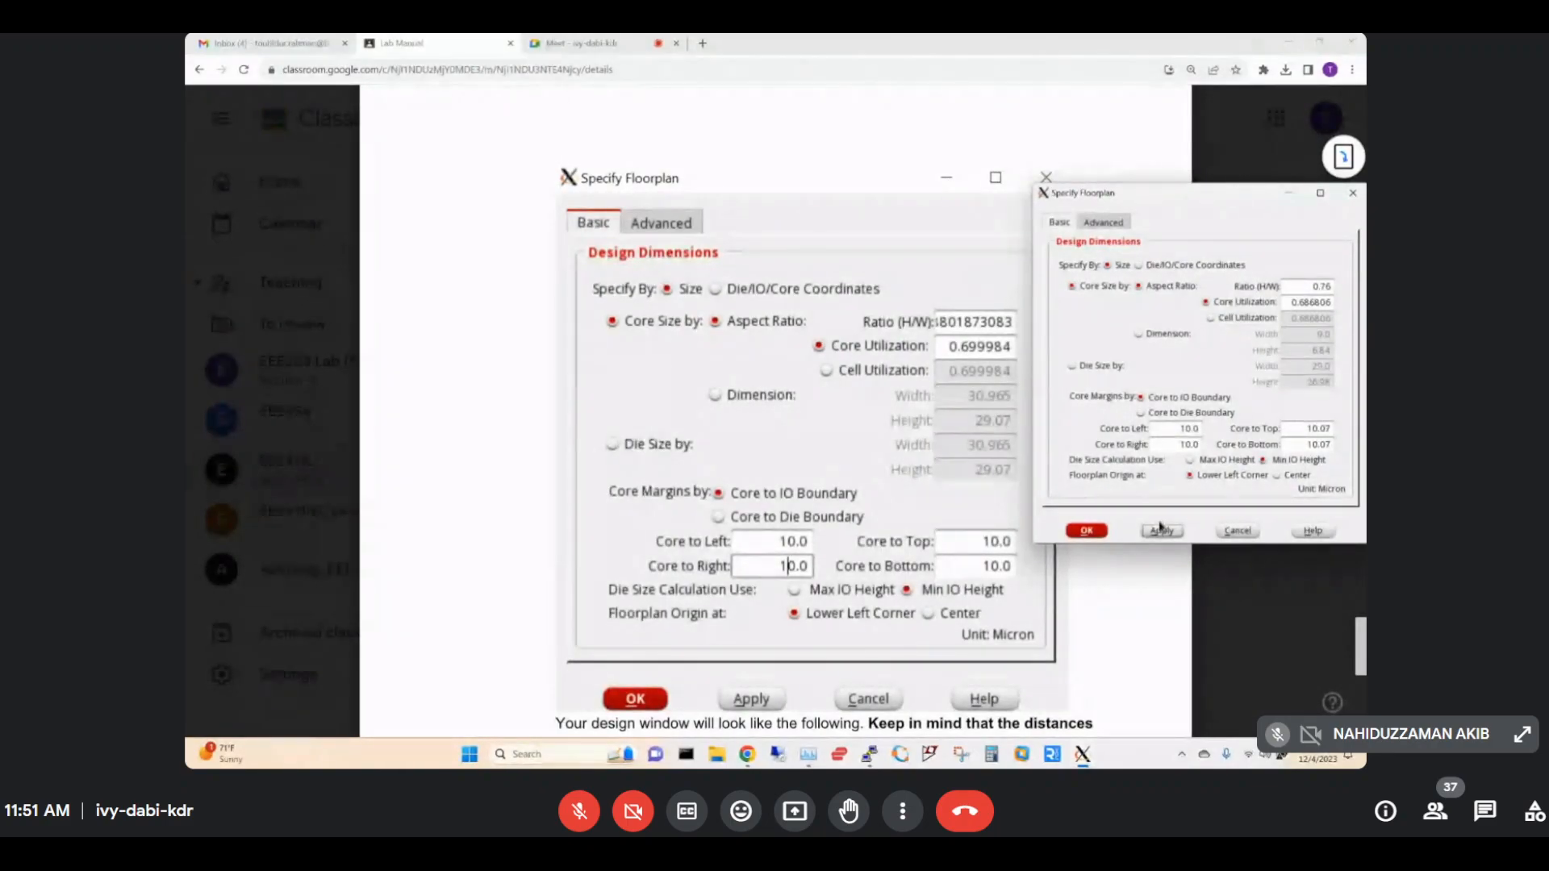
click(1160, 529)
Highlight the manual's note that distances are measured in microns, then scroll to page 126.
click(1087, 532)
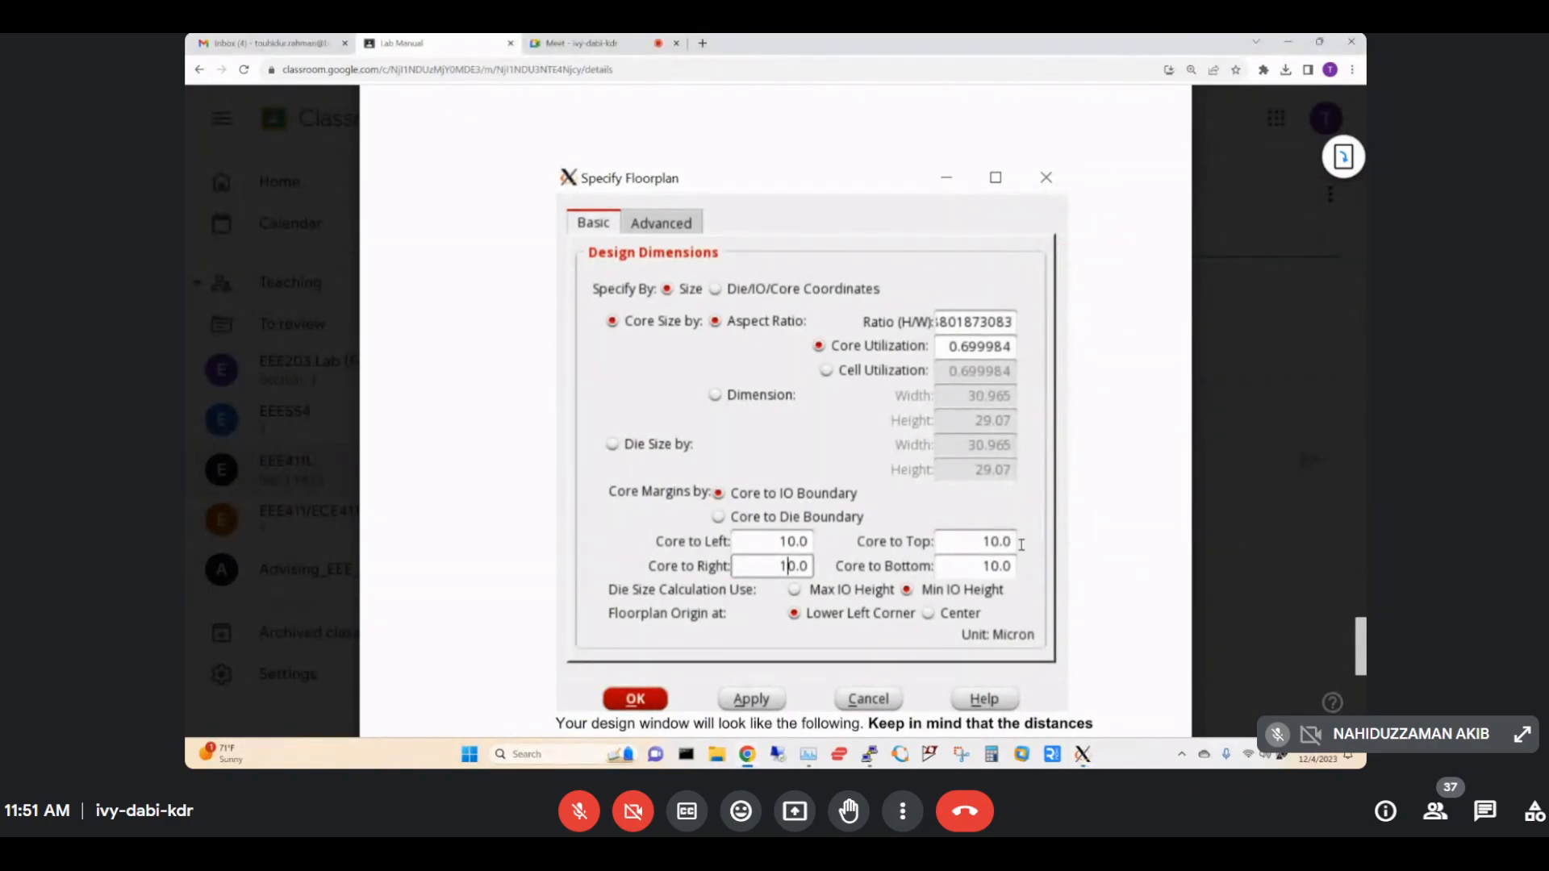
scroll(989, 542, down, 3)
scroll(990, 542, down, 1)
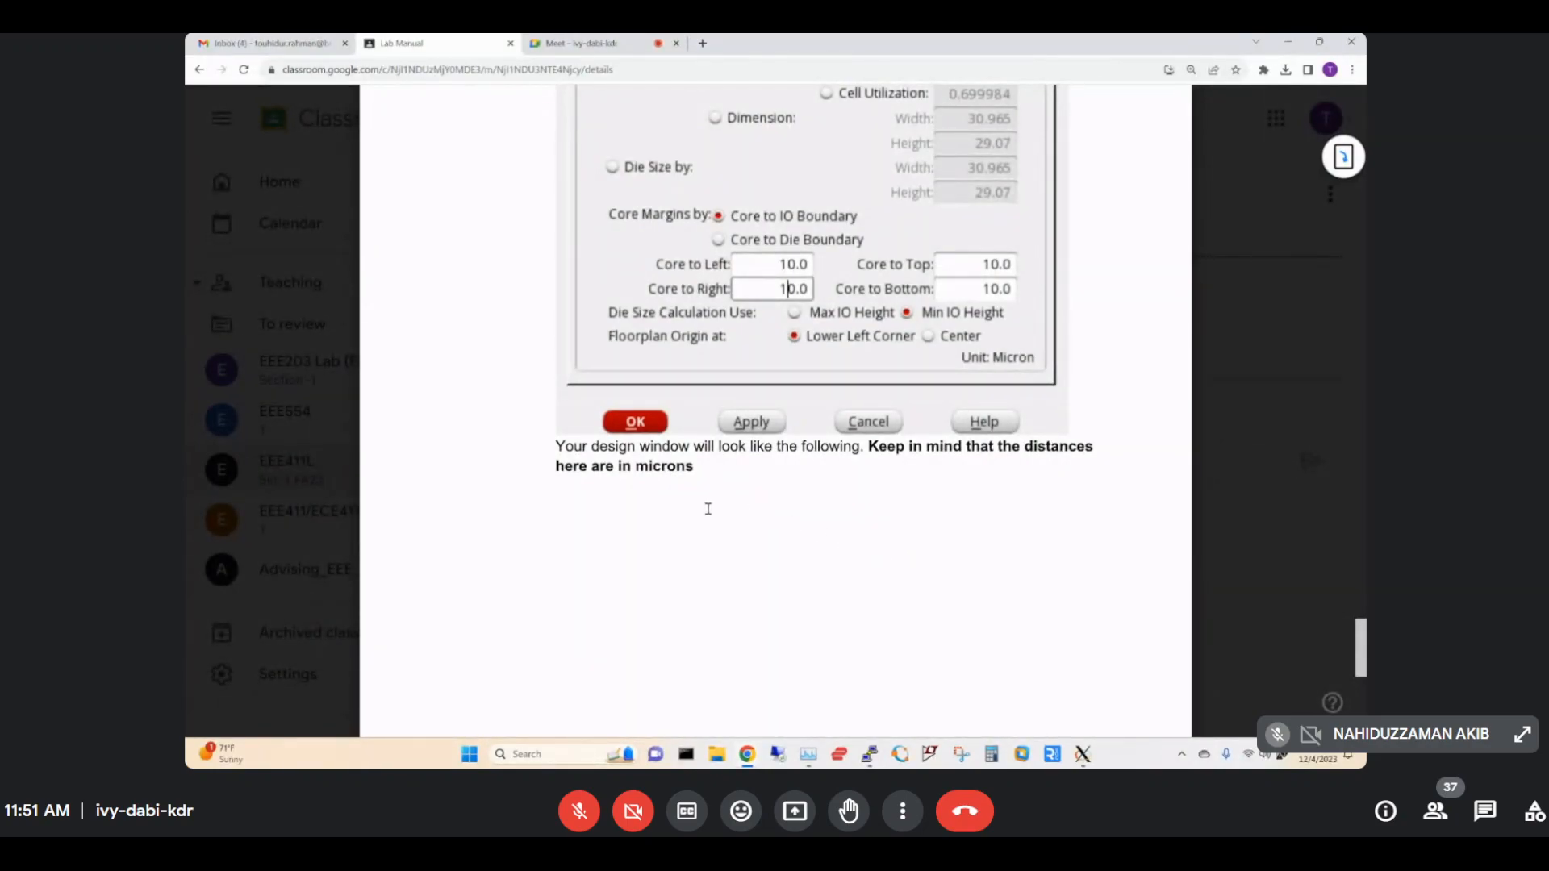
double_click(875, 447)
drag(885, 451, 1053, 456)
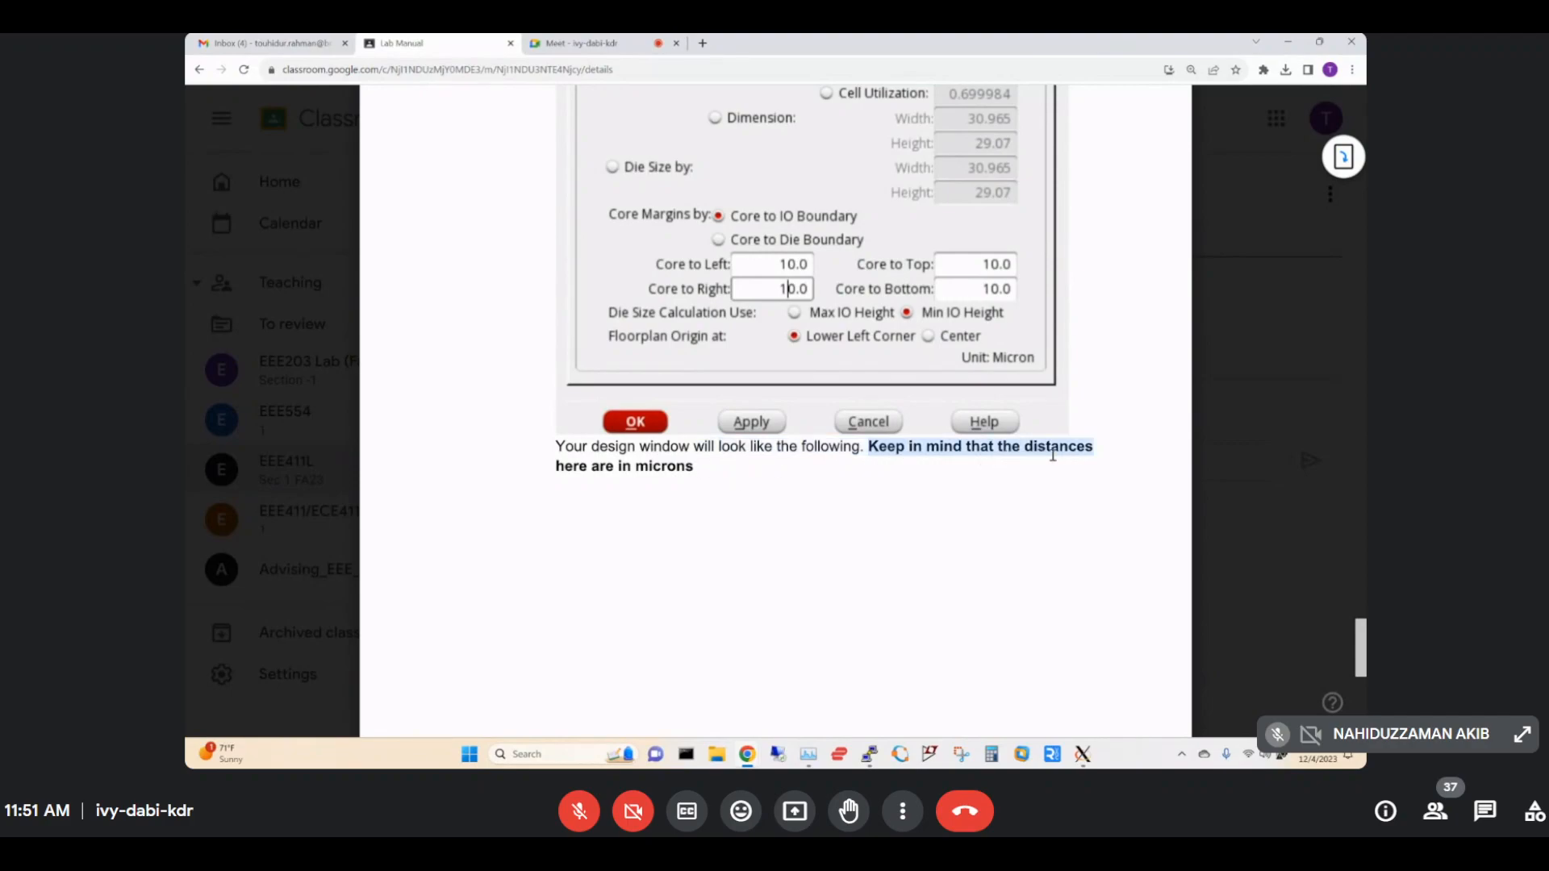
drag(618, 468, 721, 468)
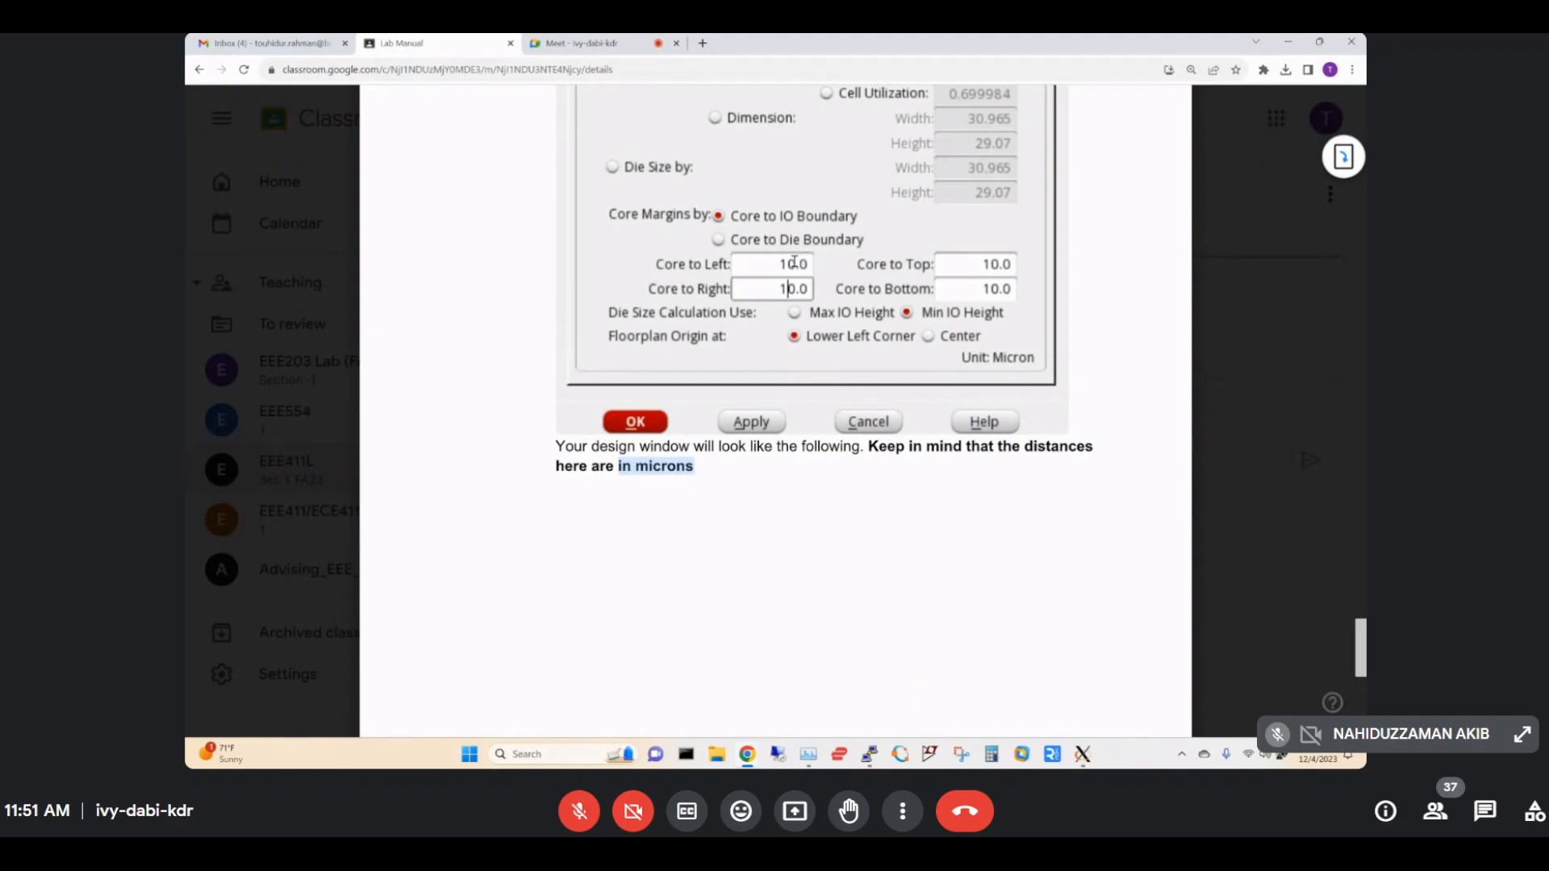
scroll(1046, 421, down, 10)
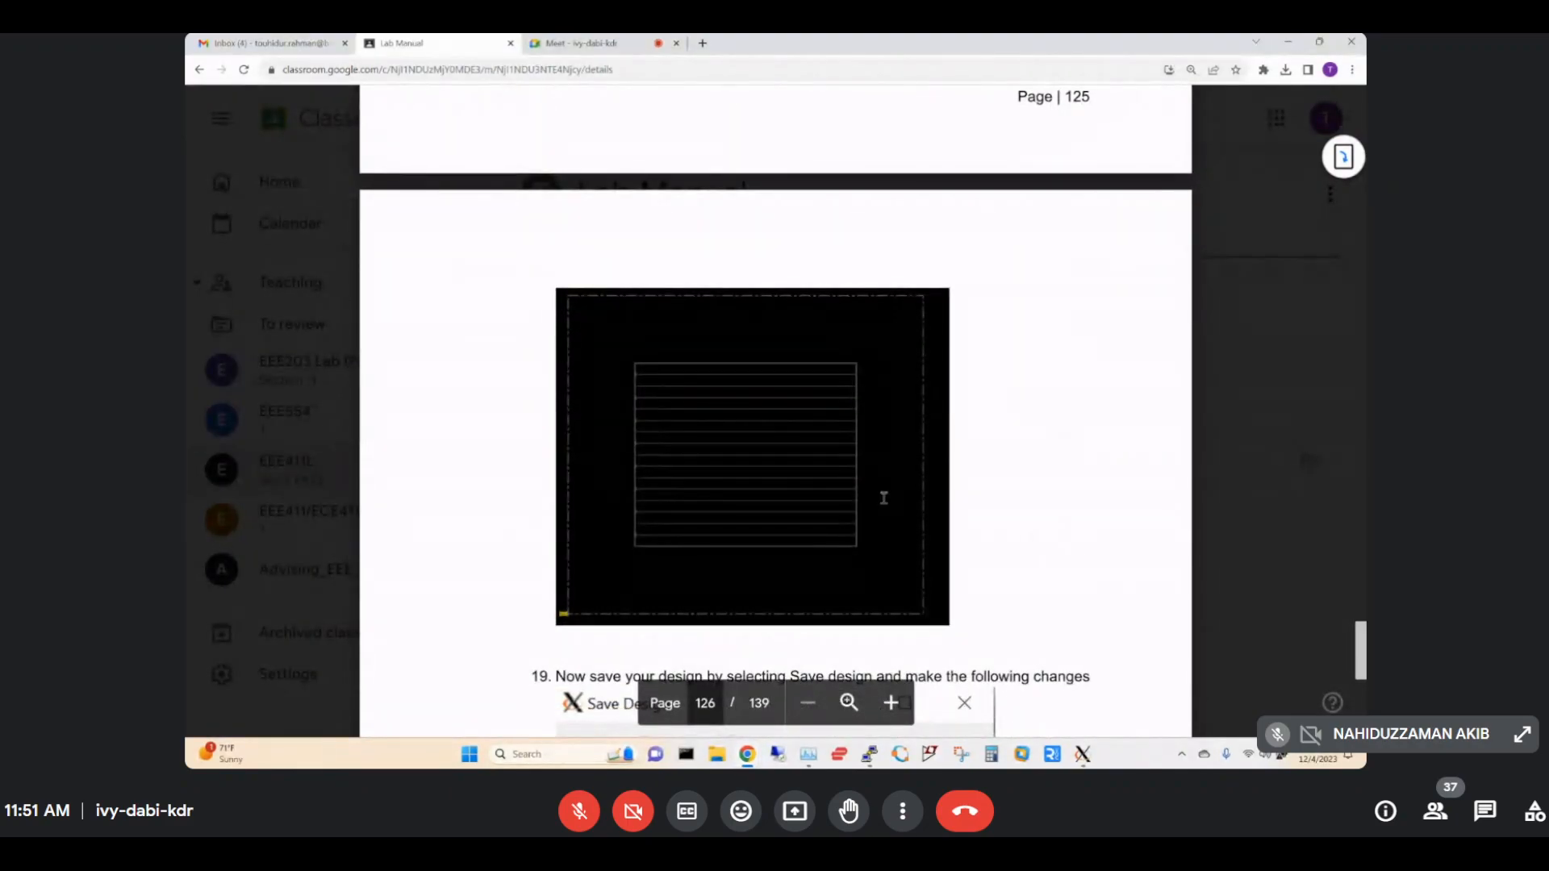
scroll(928, 533, down, 1)
Bring the terminal and then the Innovus layout window forward from the taskbar.
mouse_move(1081, 754)
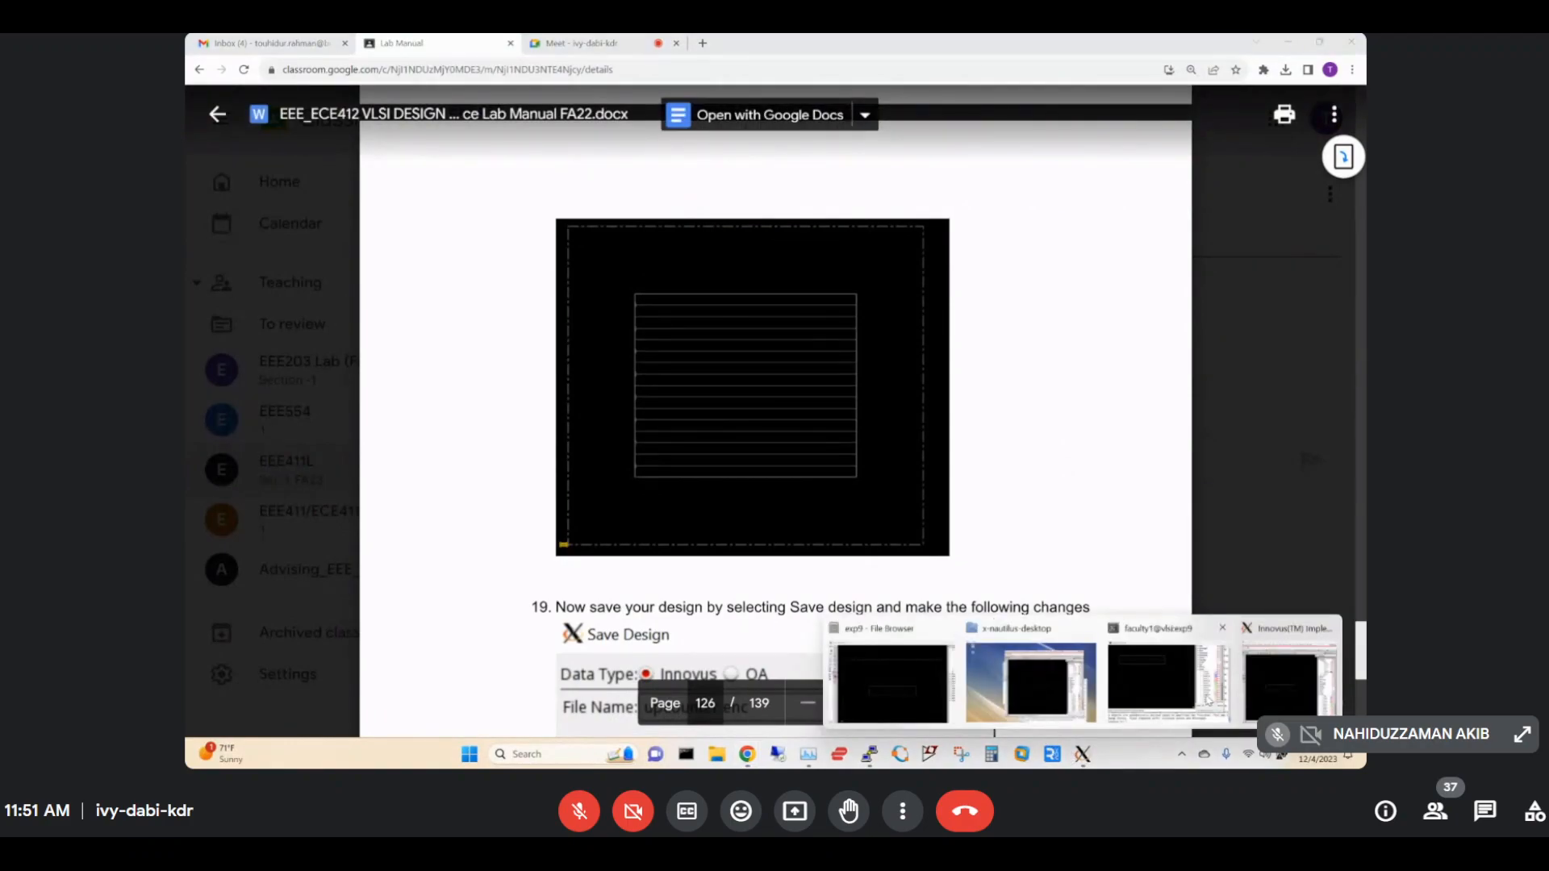
click(1240, 682)
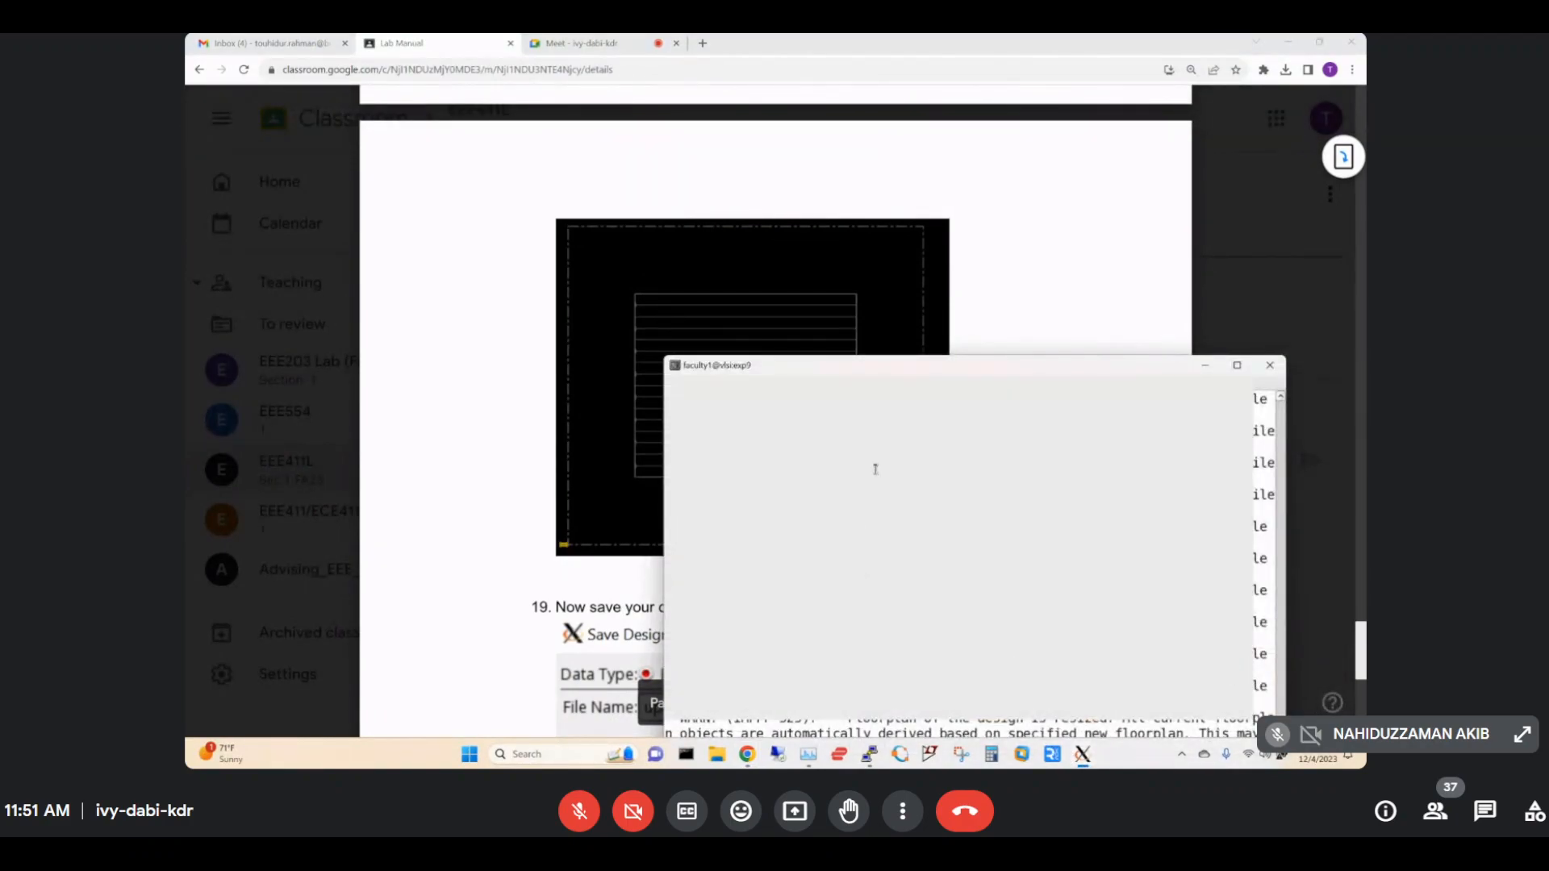
mouse_move(1079, 757)
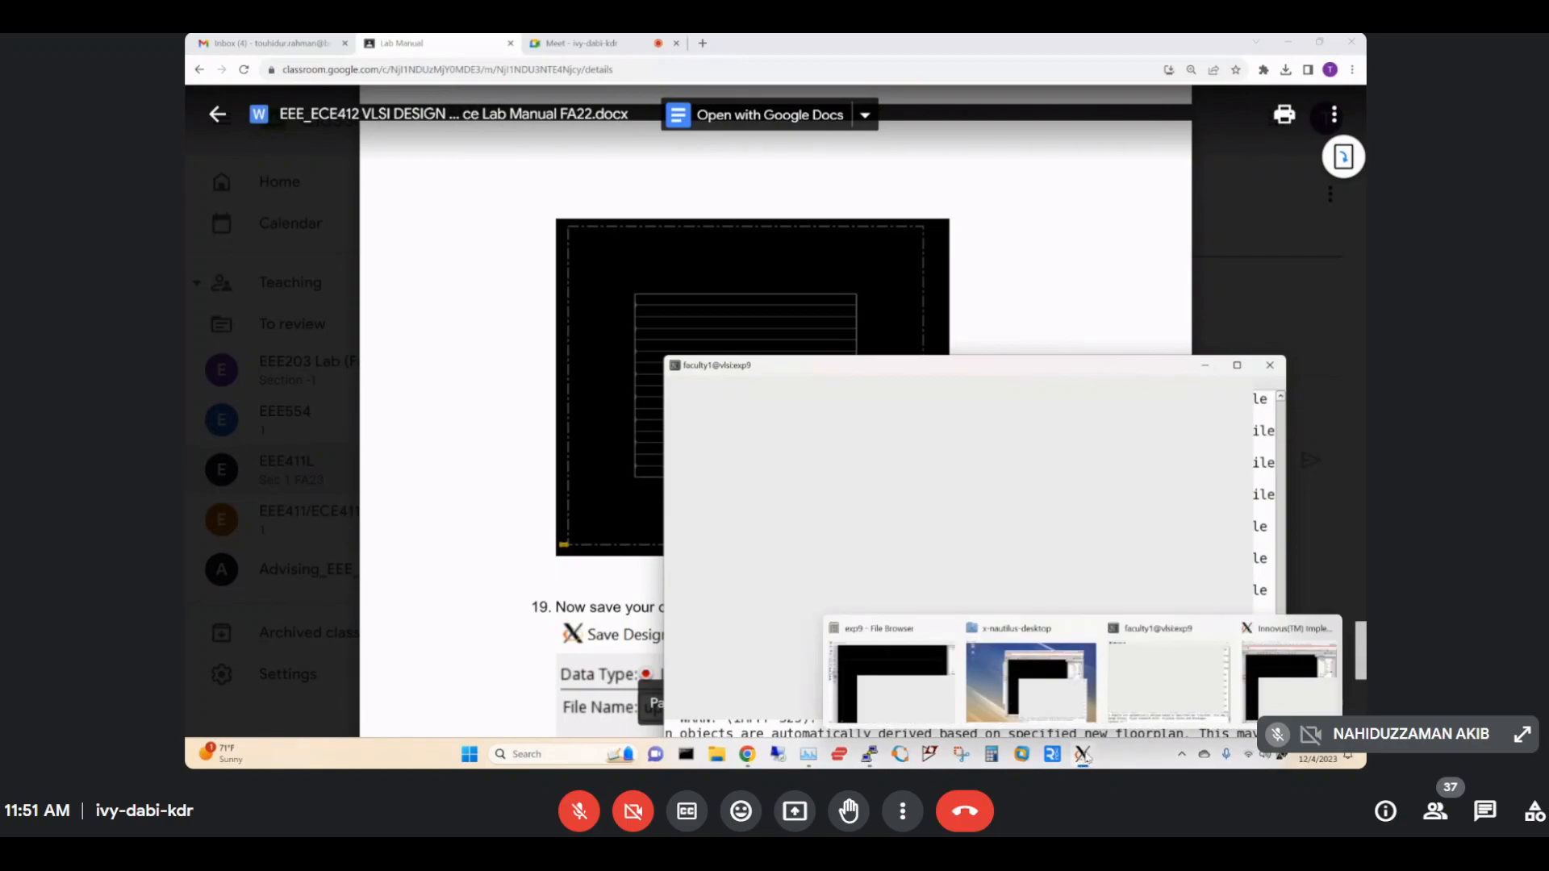
click(1287, 652)
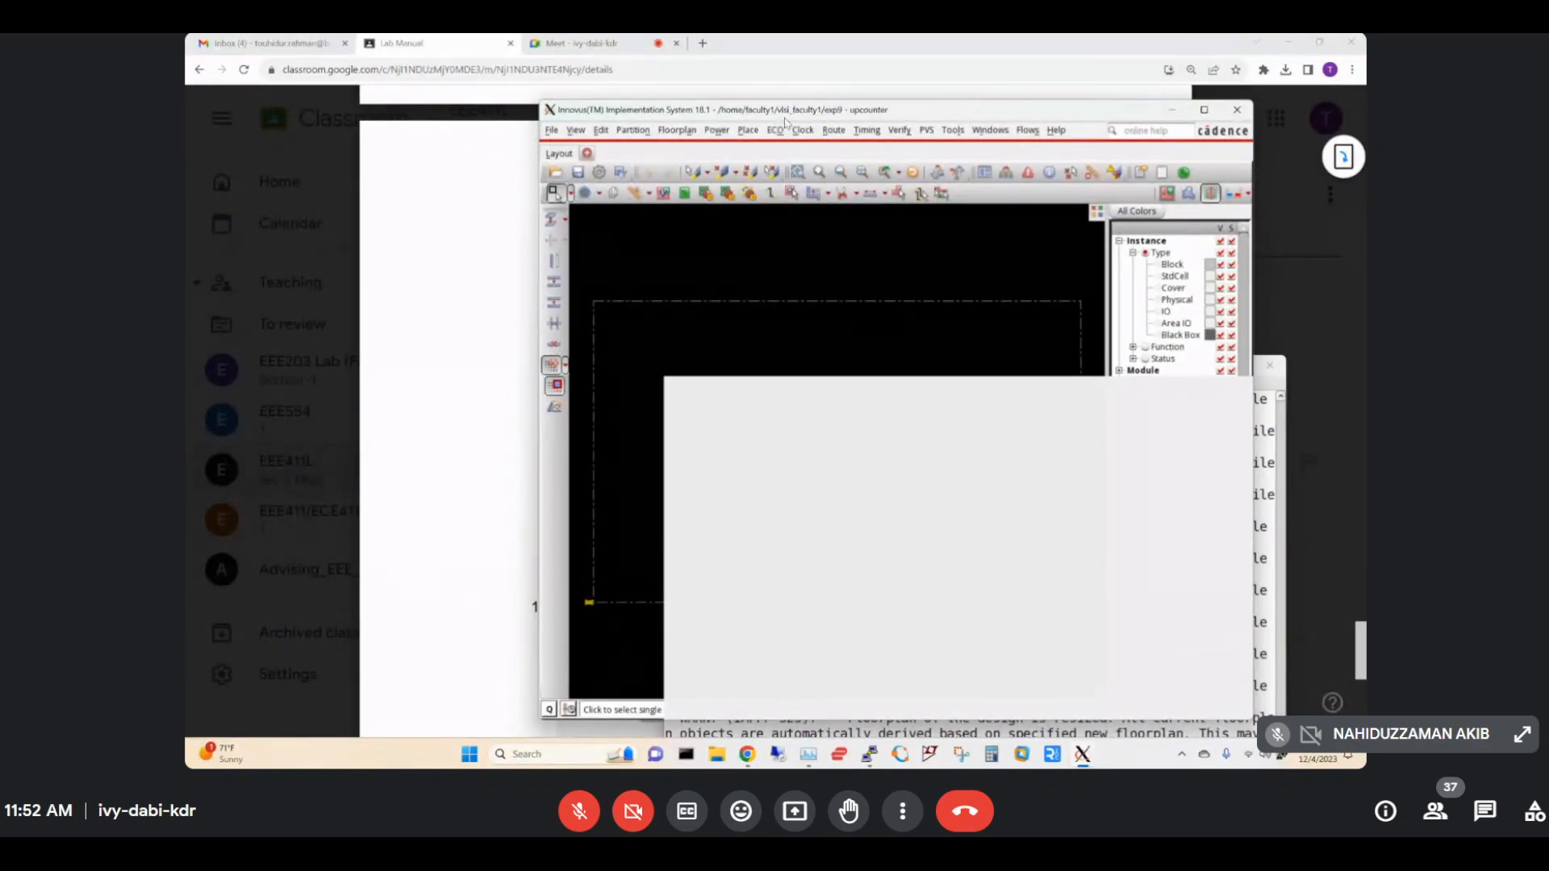
Move the Innovus window up-left and scroll the manual to step 19 Save Design.
drag(782, 122, 568, 91)
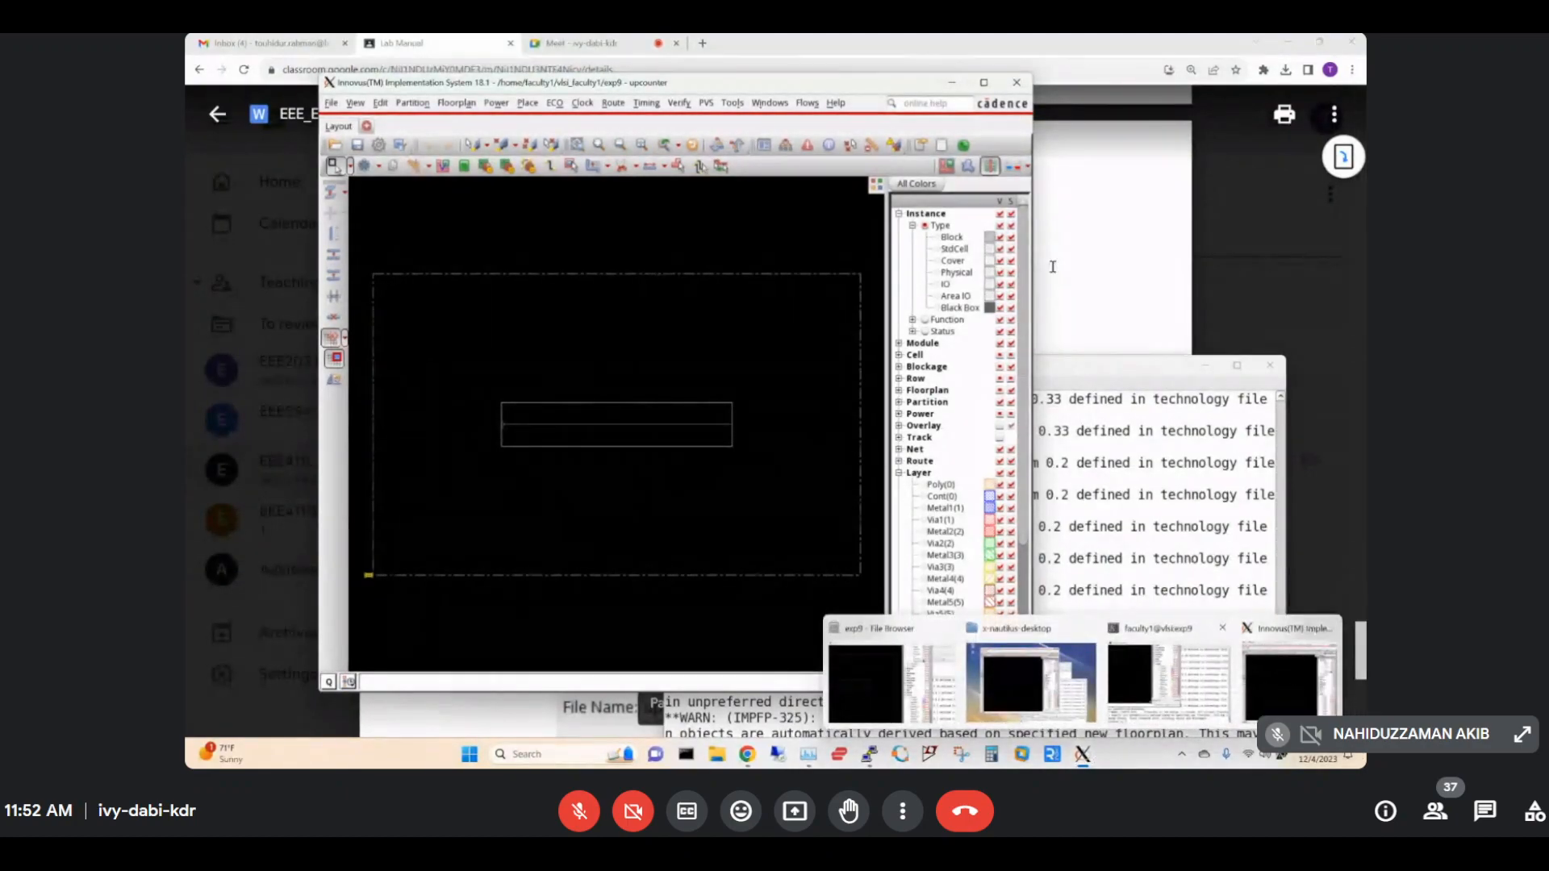
click(871, 49)
scroll(855, 428, down, 4)
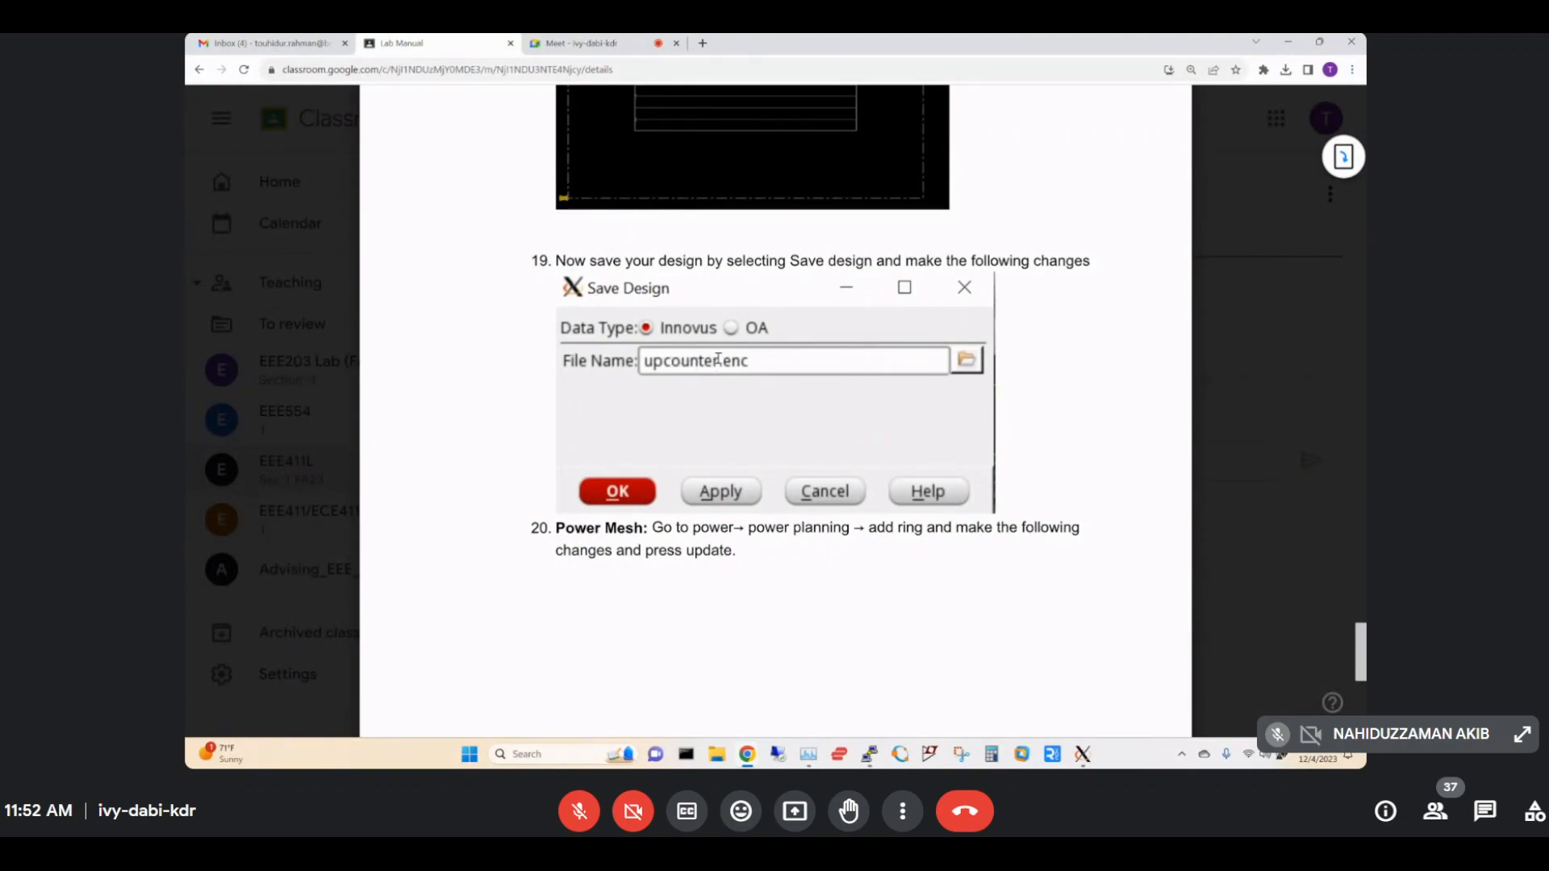
Place the Innovus layout down-right beside the manual, then bring up Task Manager.
click(1083, 757)
click(1264, 679)
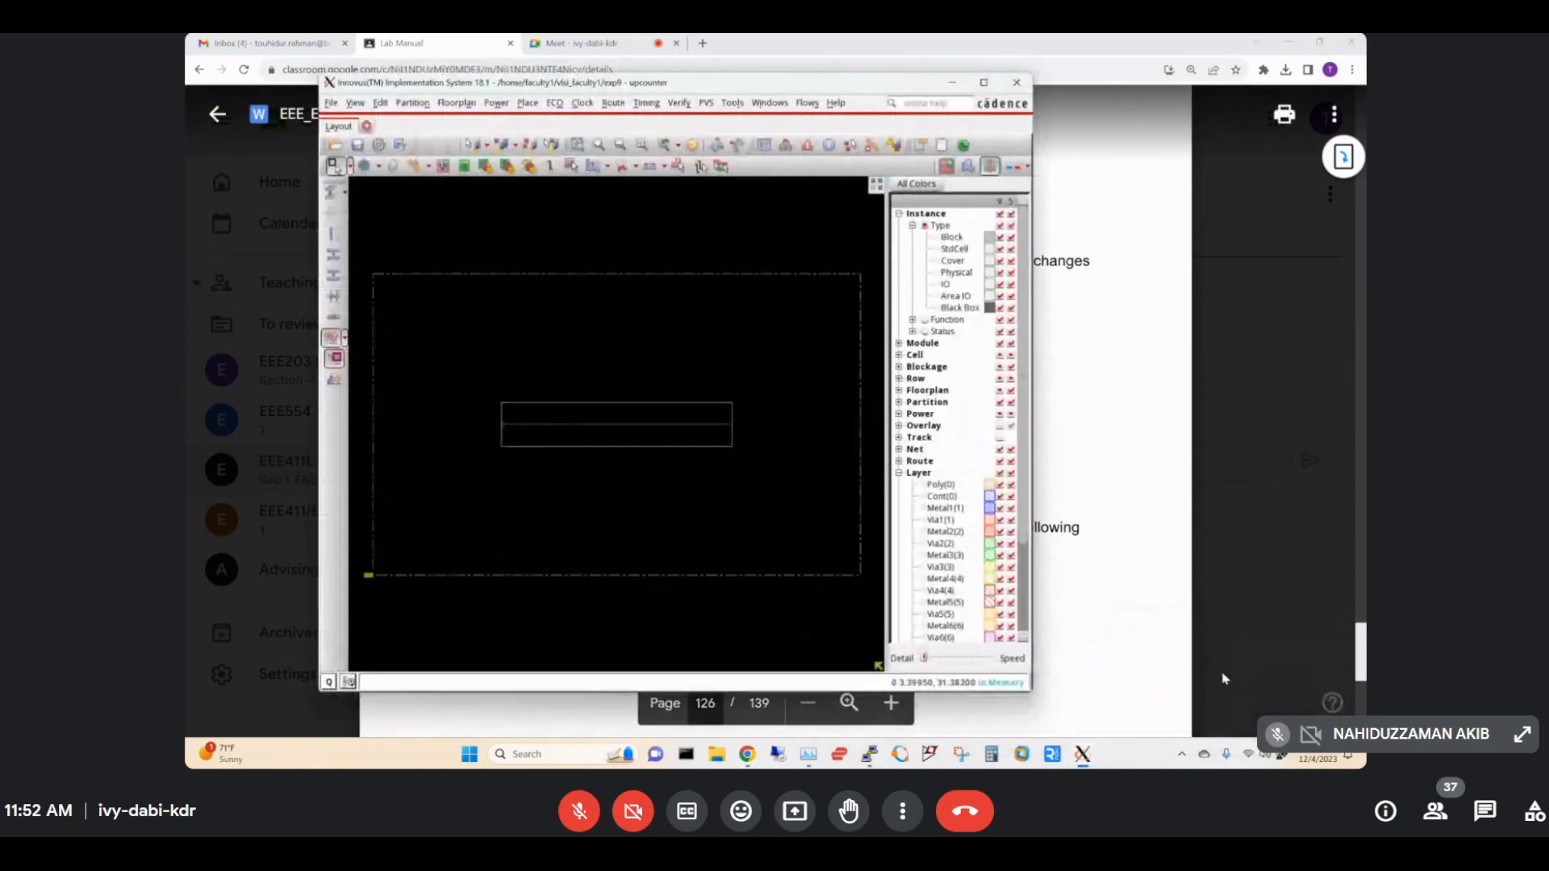
drag(383, 85, 829, 286)
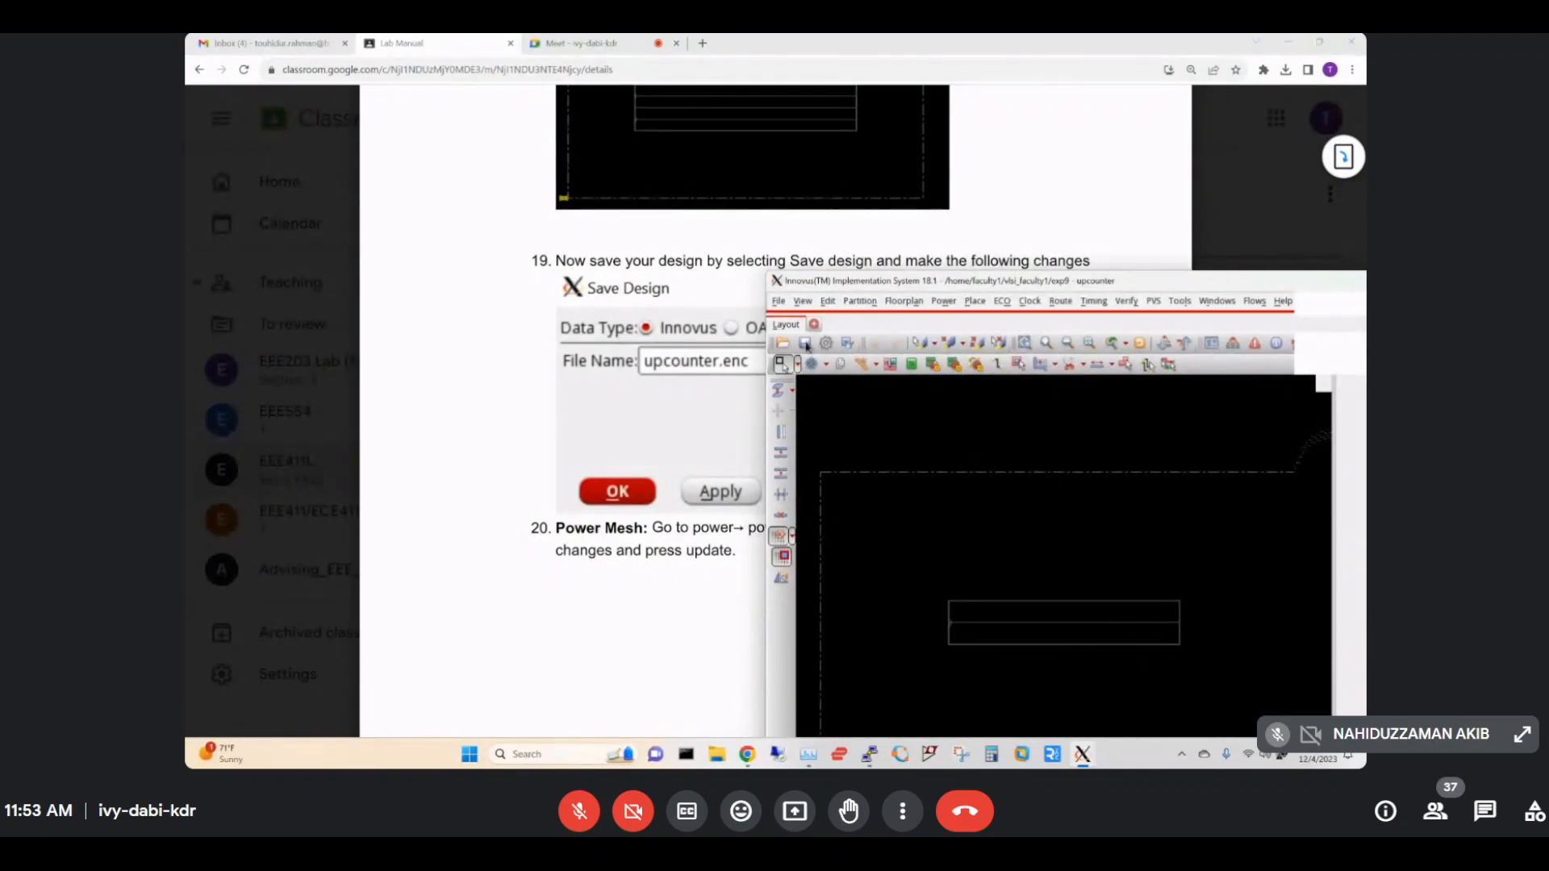
click(810, 754)
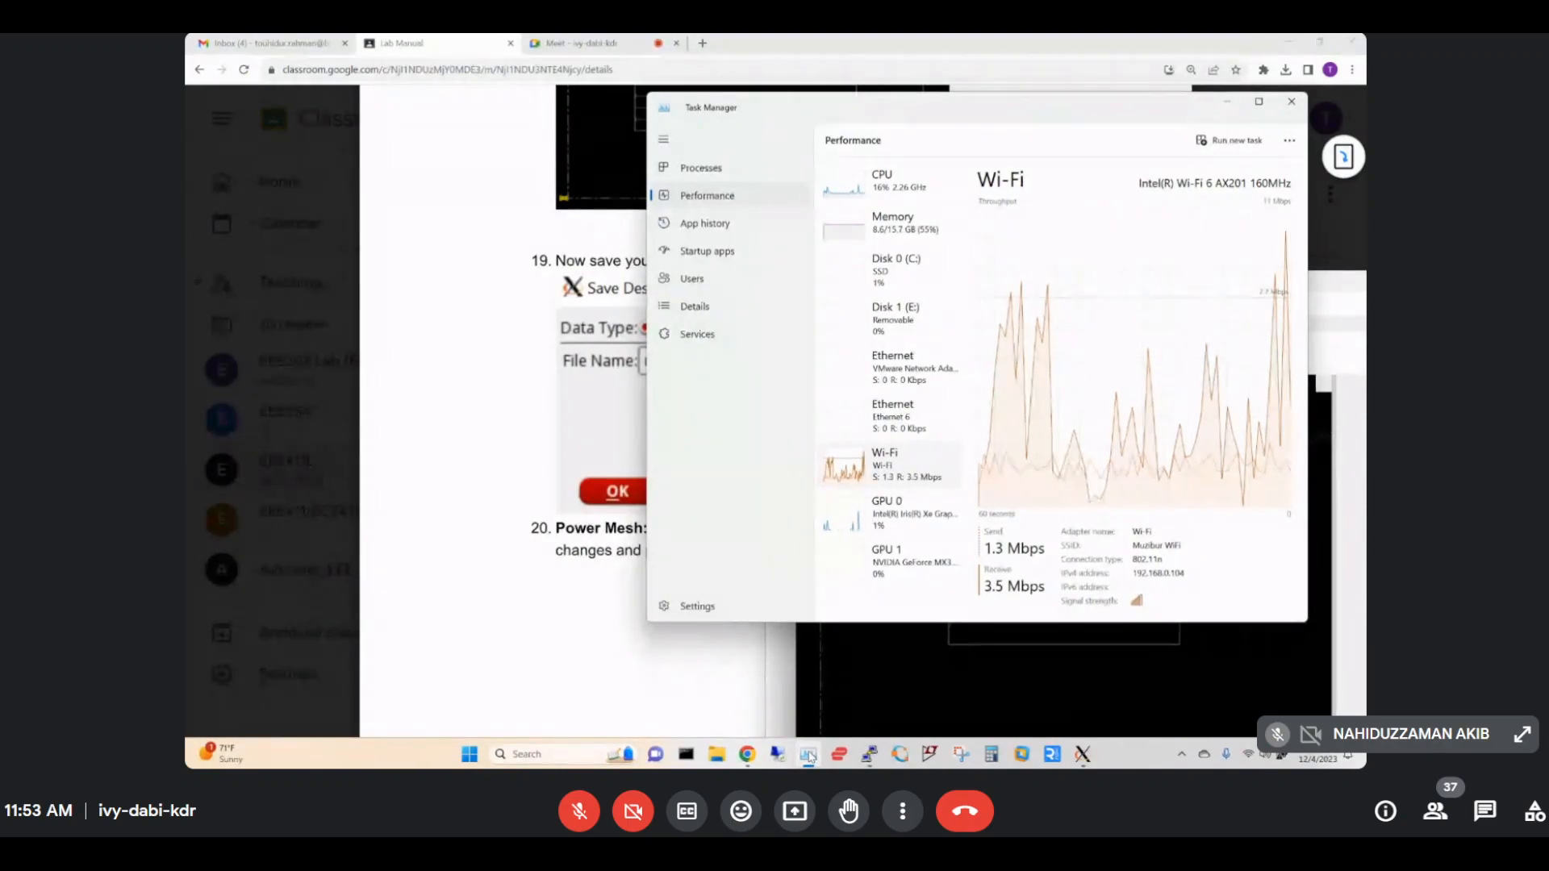
Minimize Task Manager and open Innovus's Save Design dialog from the toolbar.
click(809, 755)
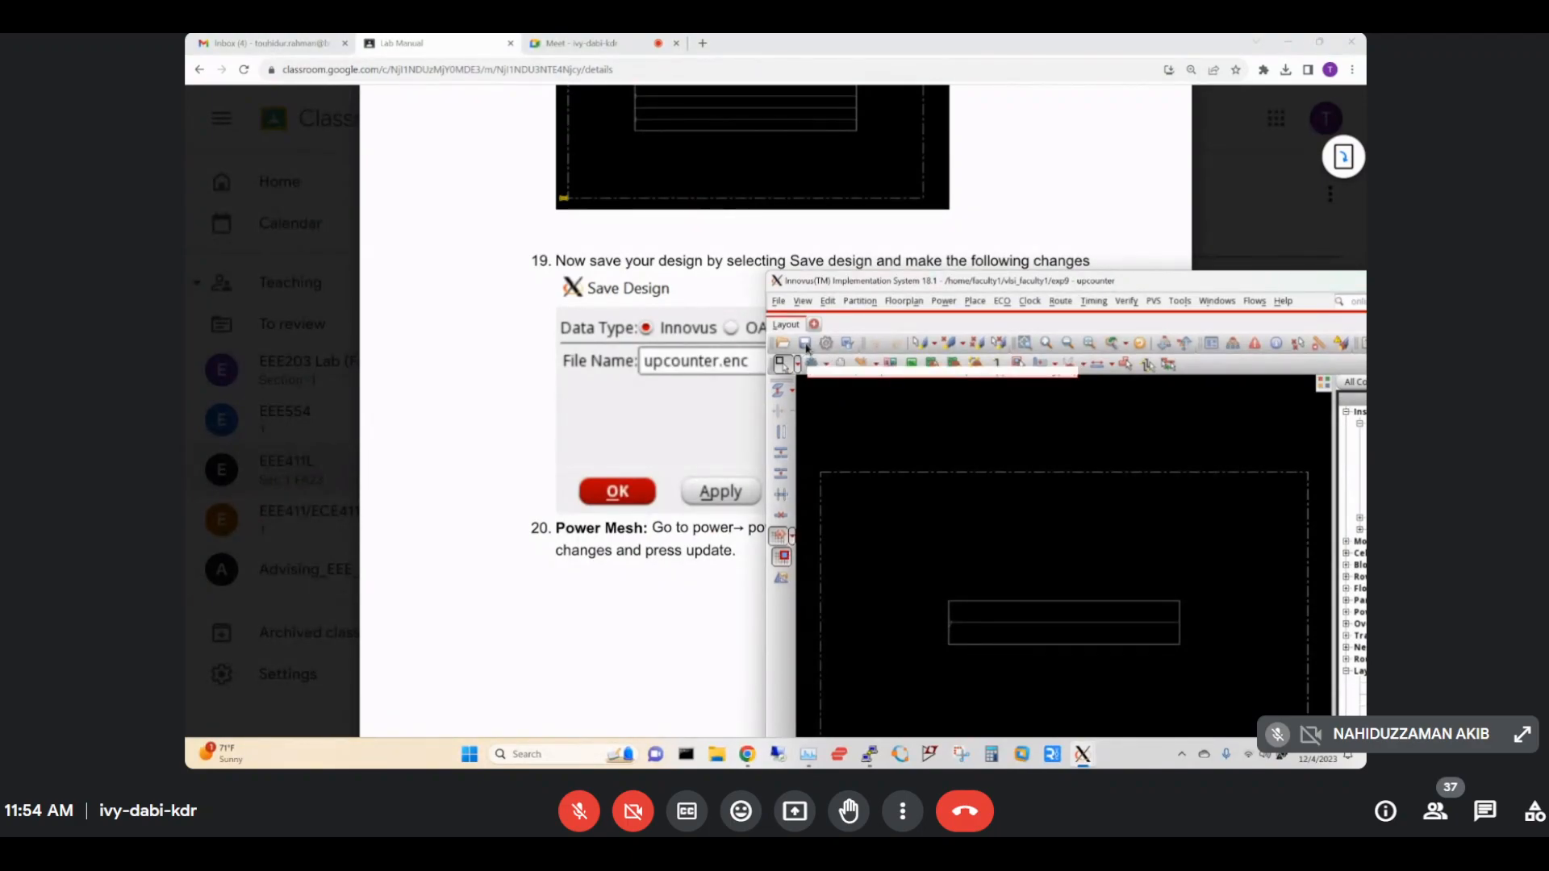
click(805, 344)
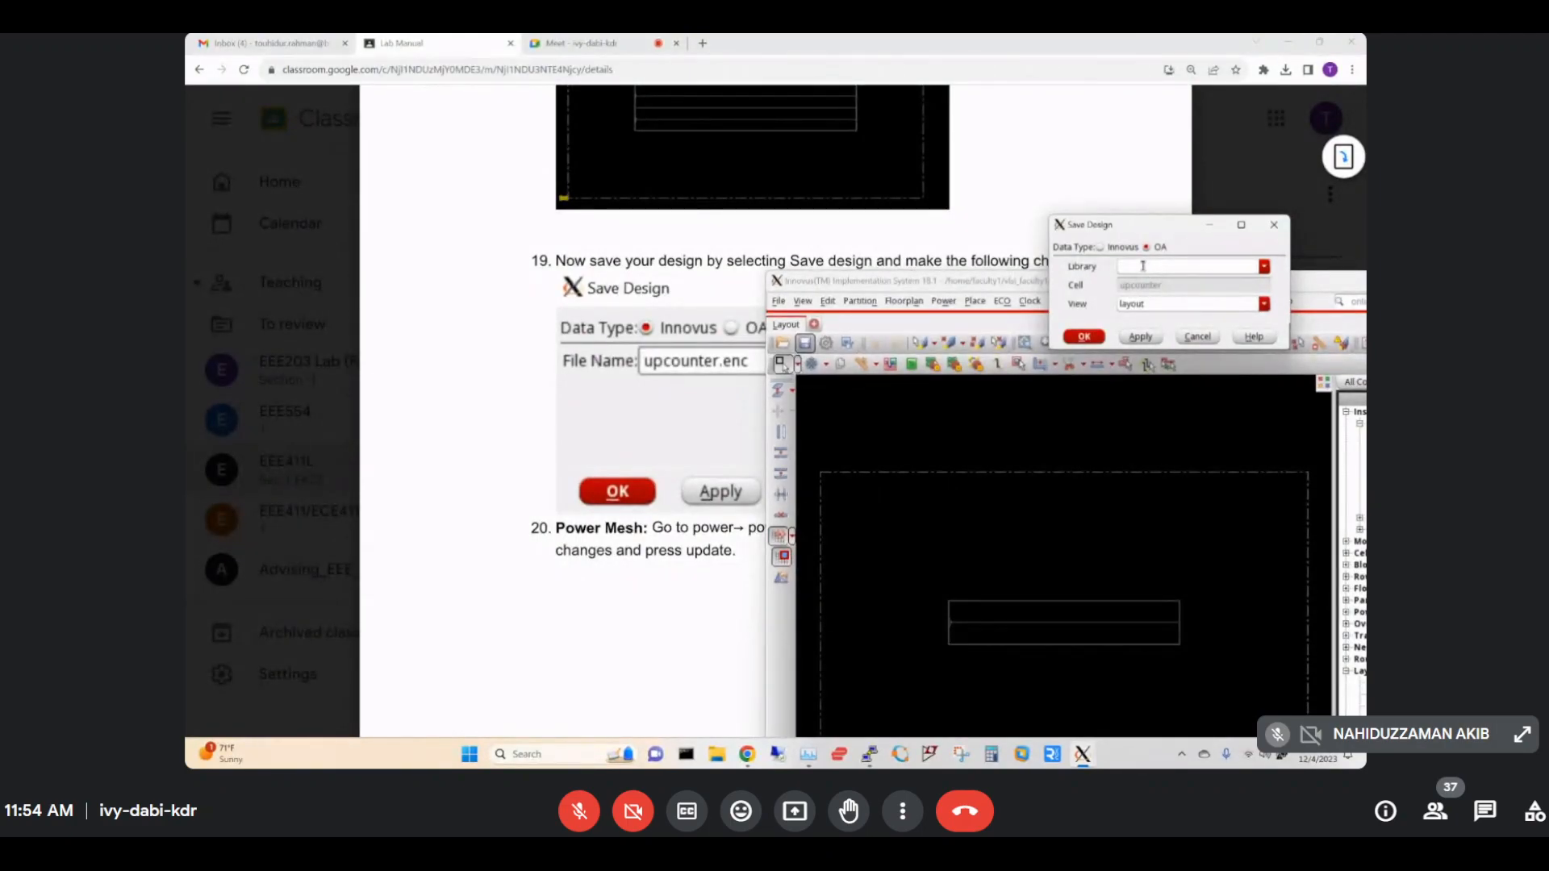
Save the design with data type Innovus and file name upcounter.enc.
click(1142, 266)
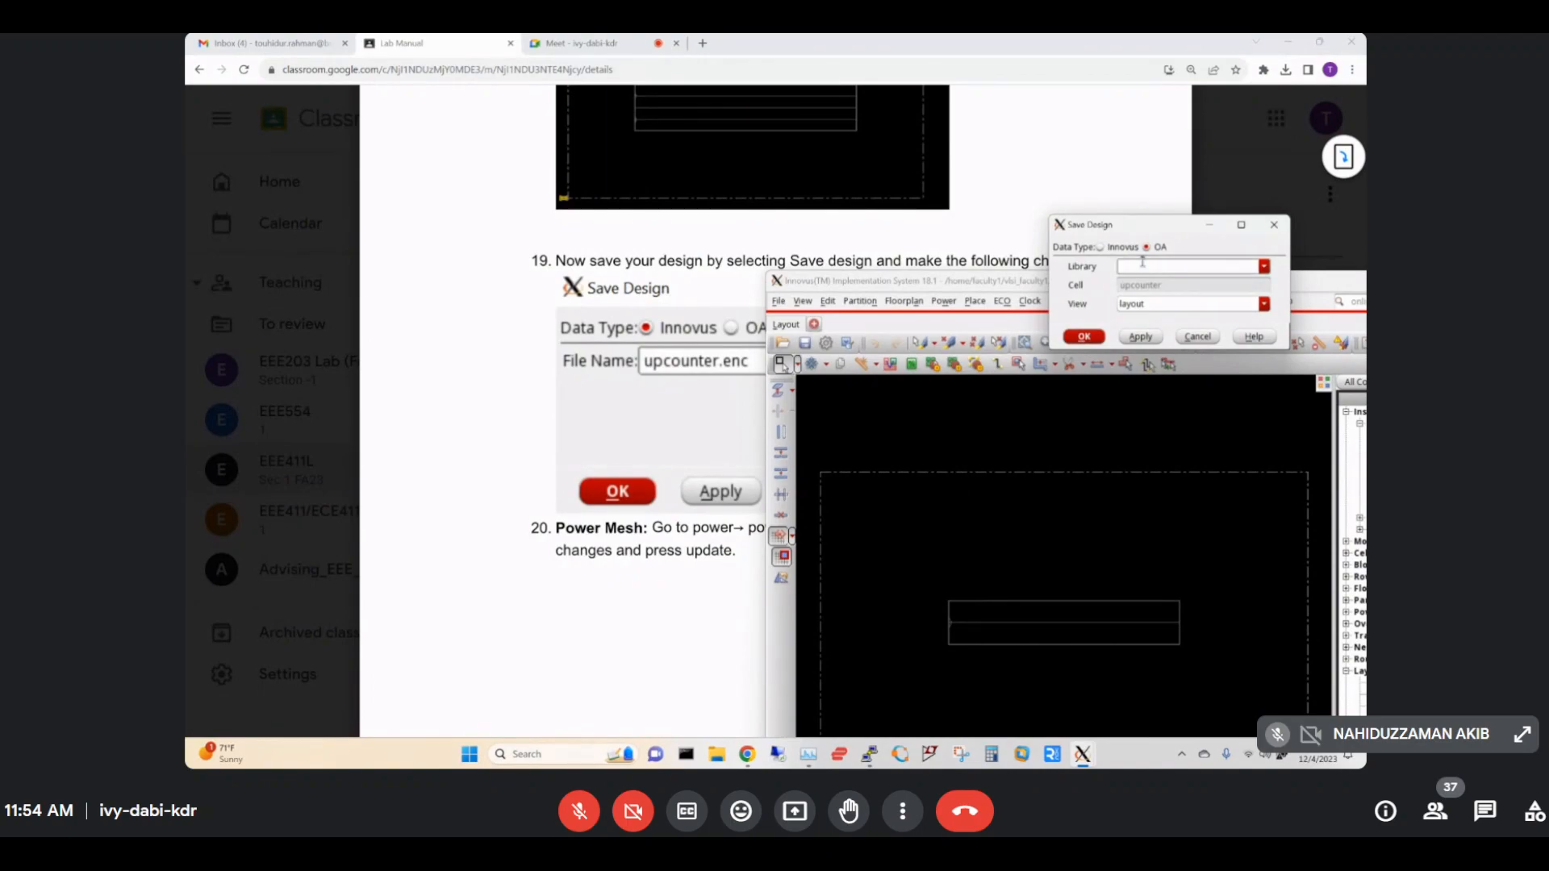
text(upcounter)
click(1146, 267)
text(nter.enc)
click(1099, 246)
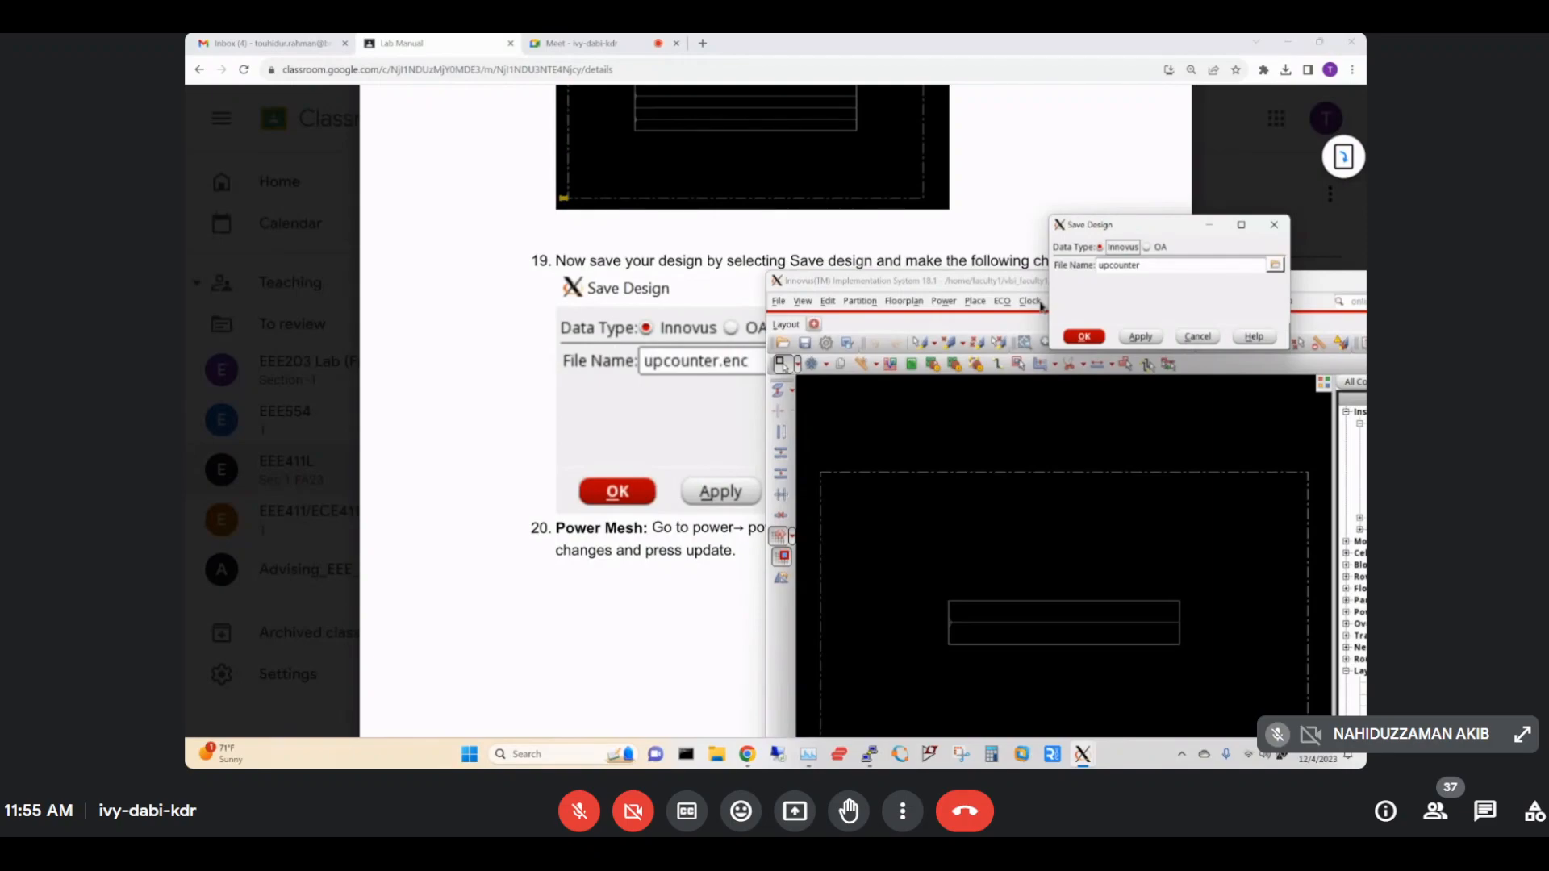
double_click(1164, 265)
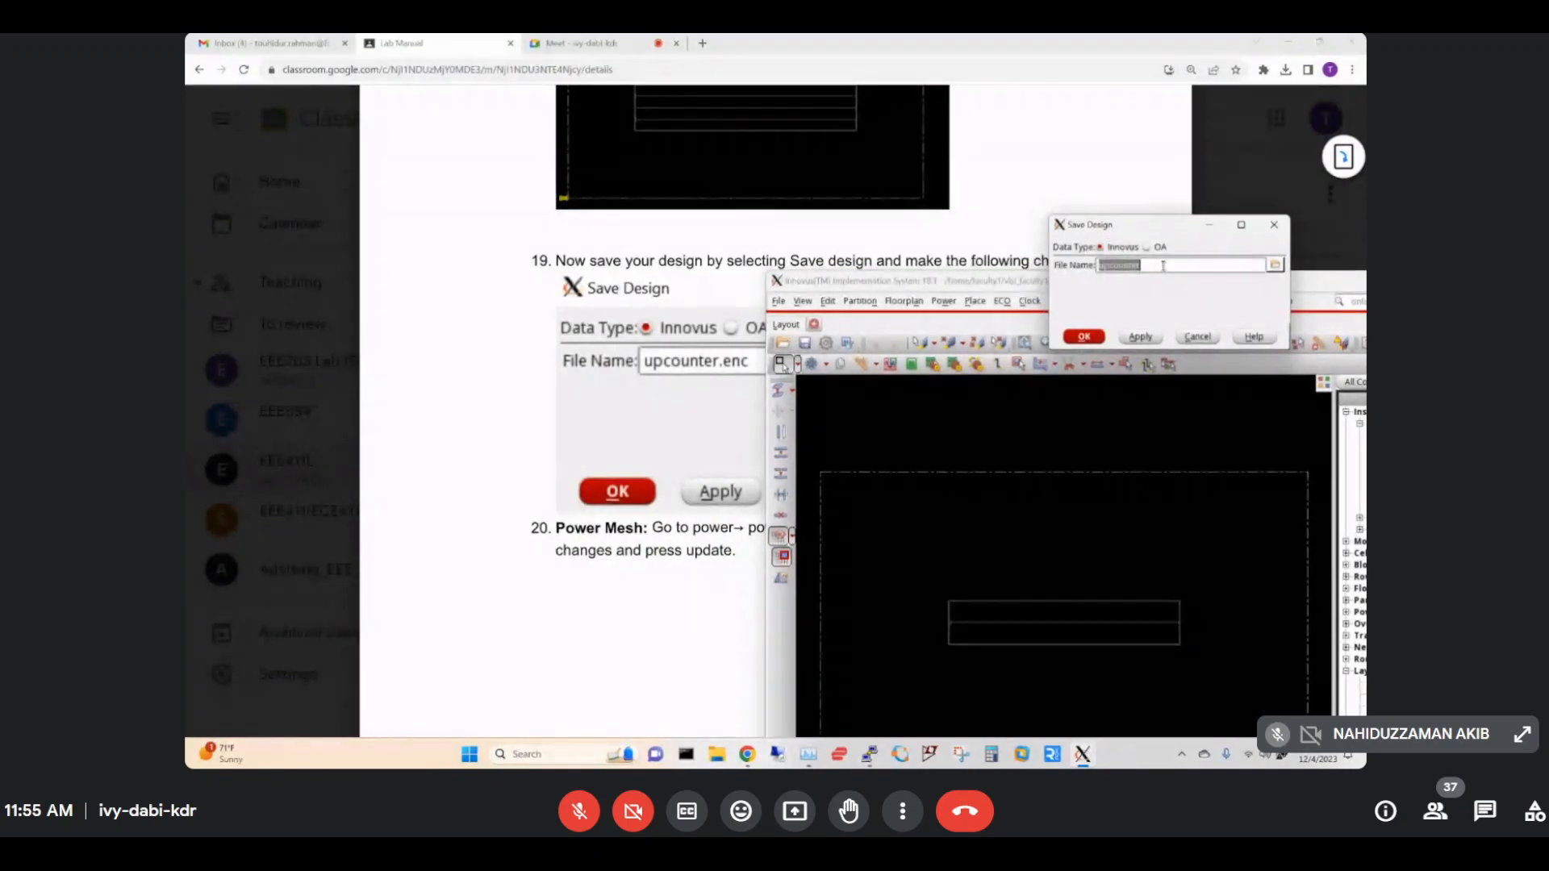
click(1163, 265)
text(.enc)
click(1140, 339)
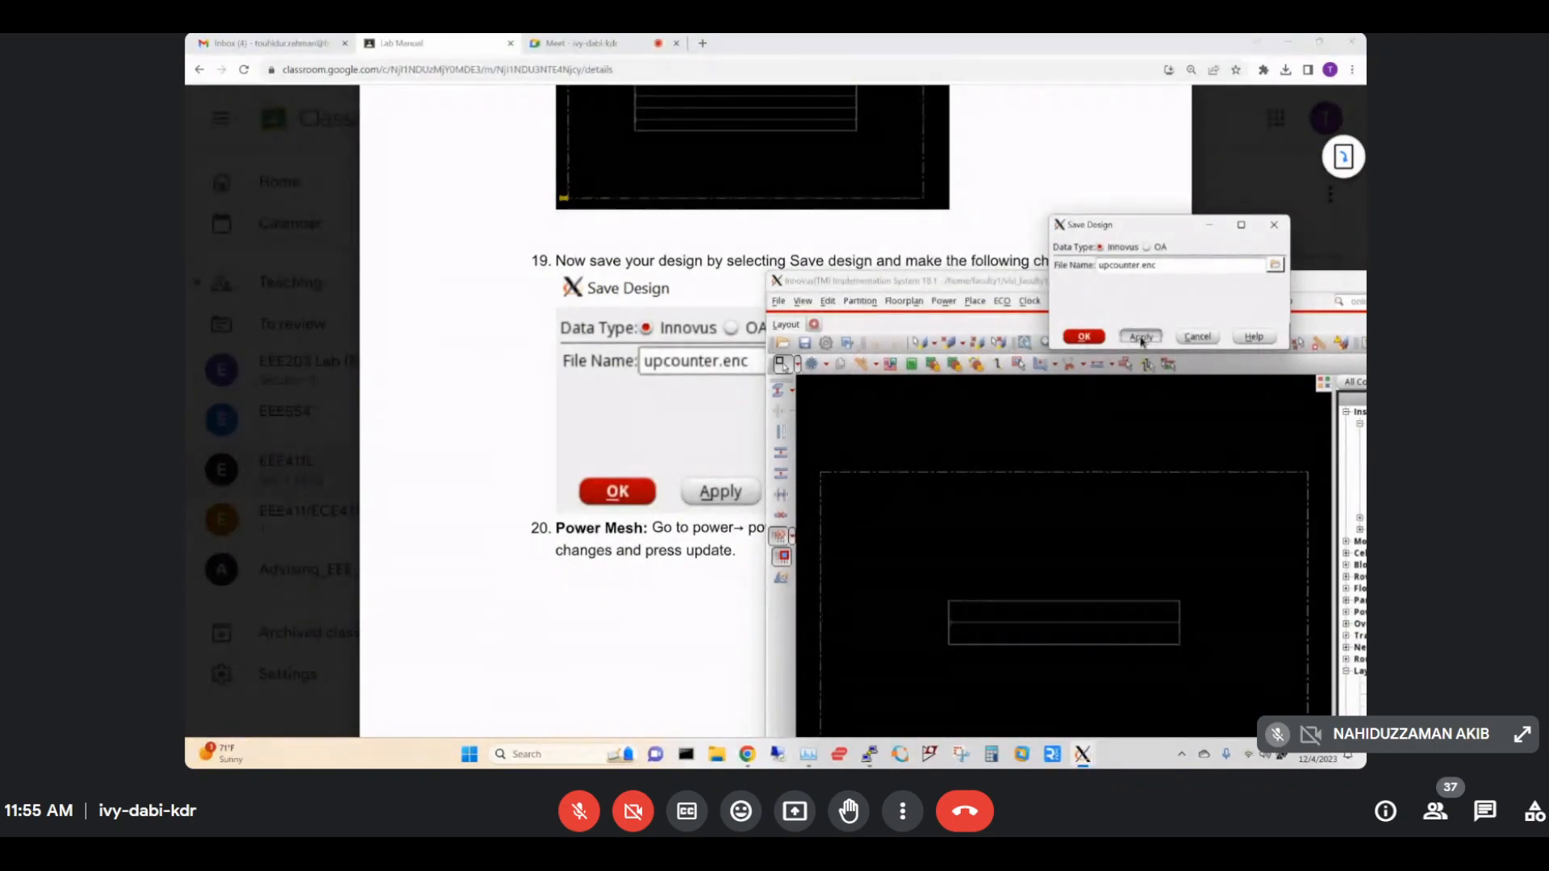
click(1095, 340)
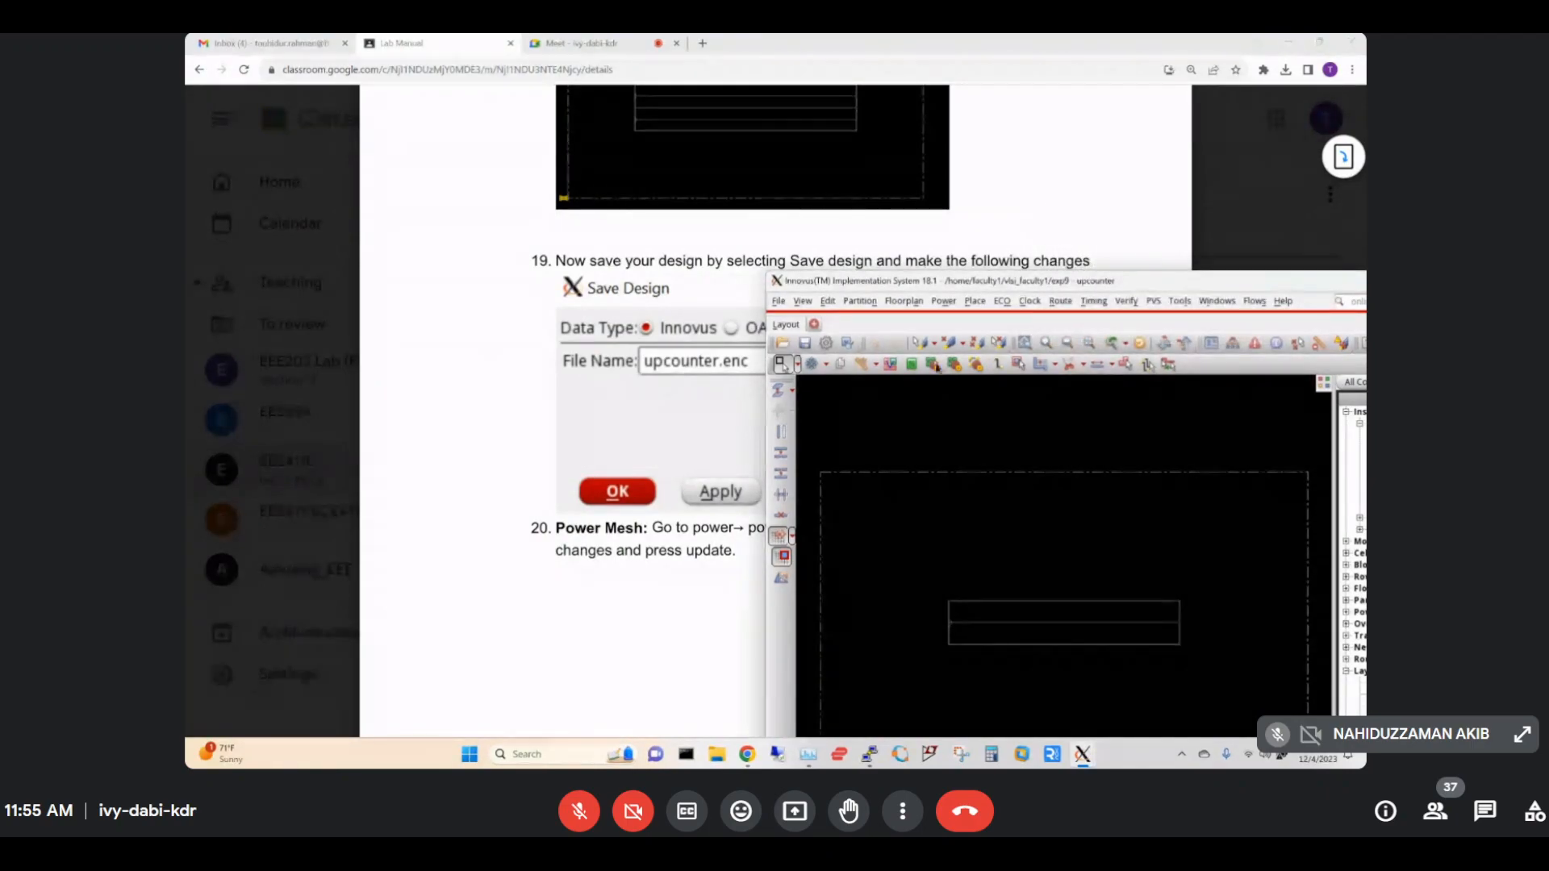
Read the lab manual's step 20 on adding power rings, then return to the Innovus layout.
click(665, 611)
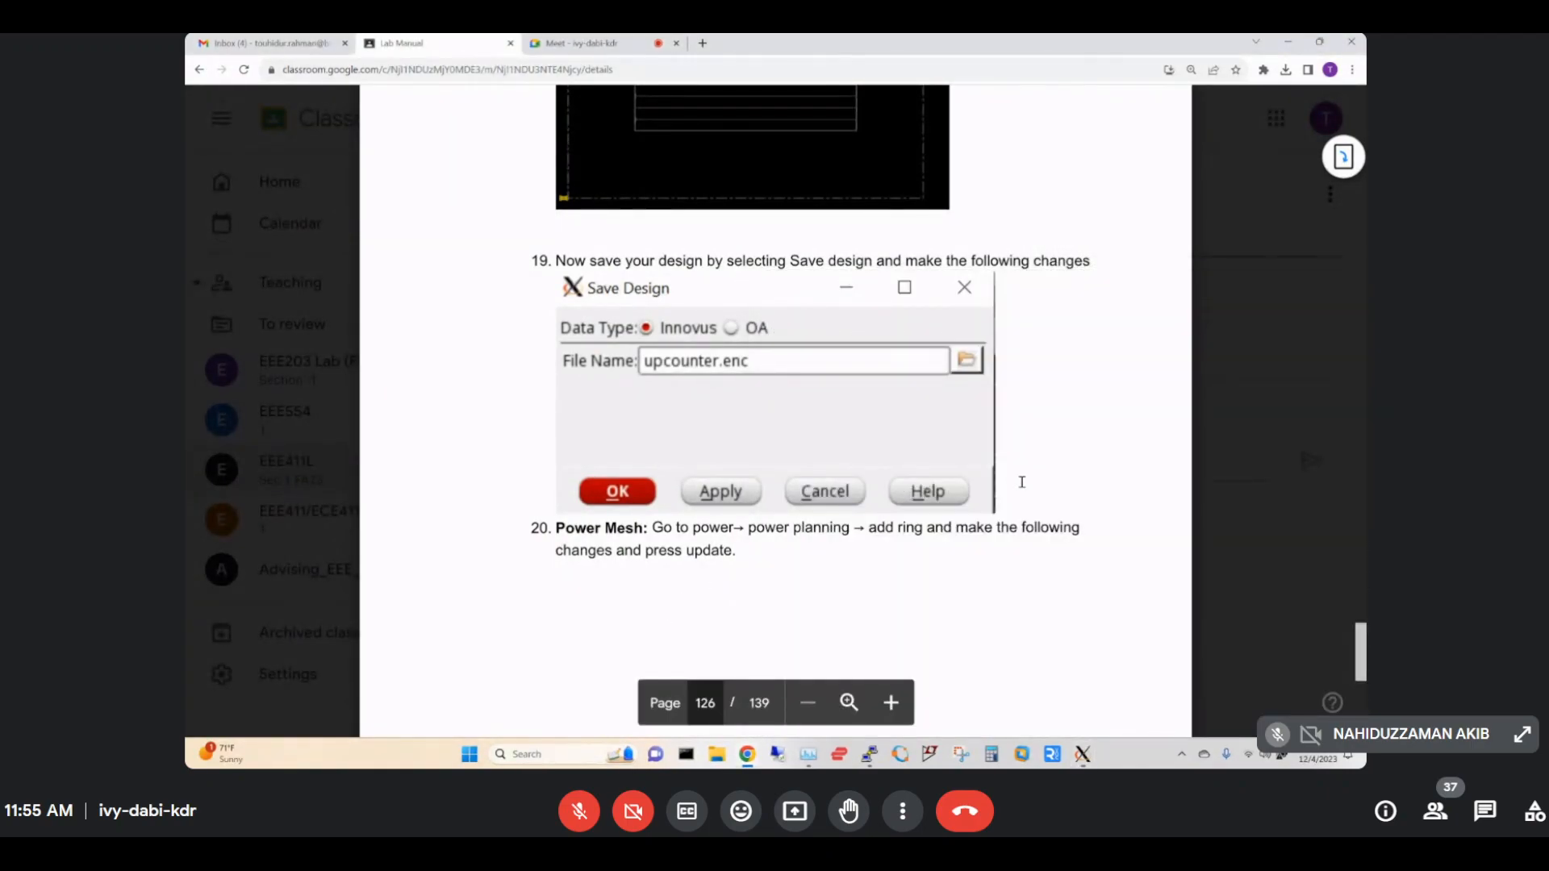
scroll(1022, 482, down, 3)
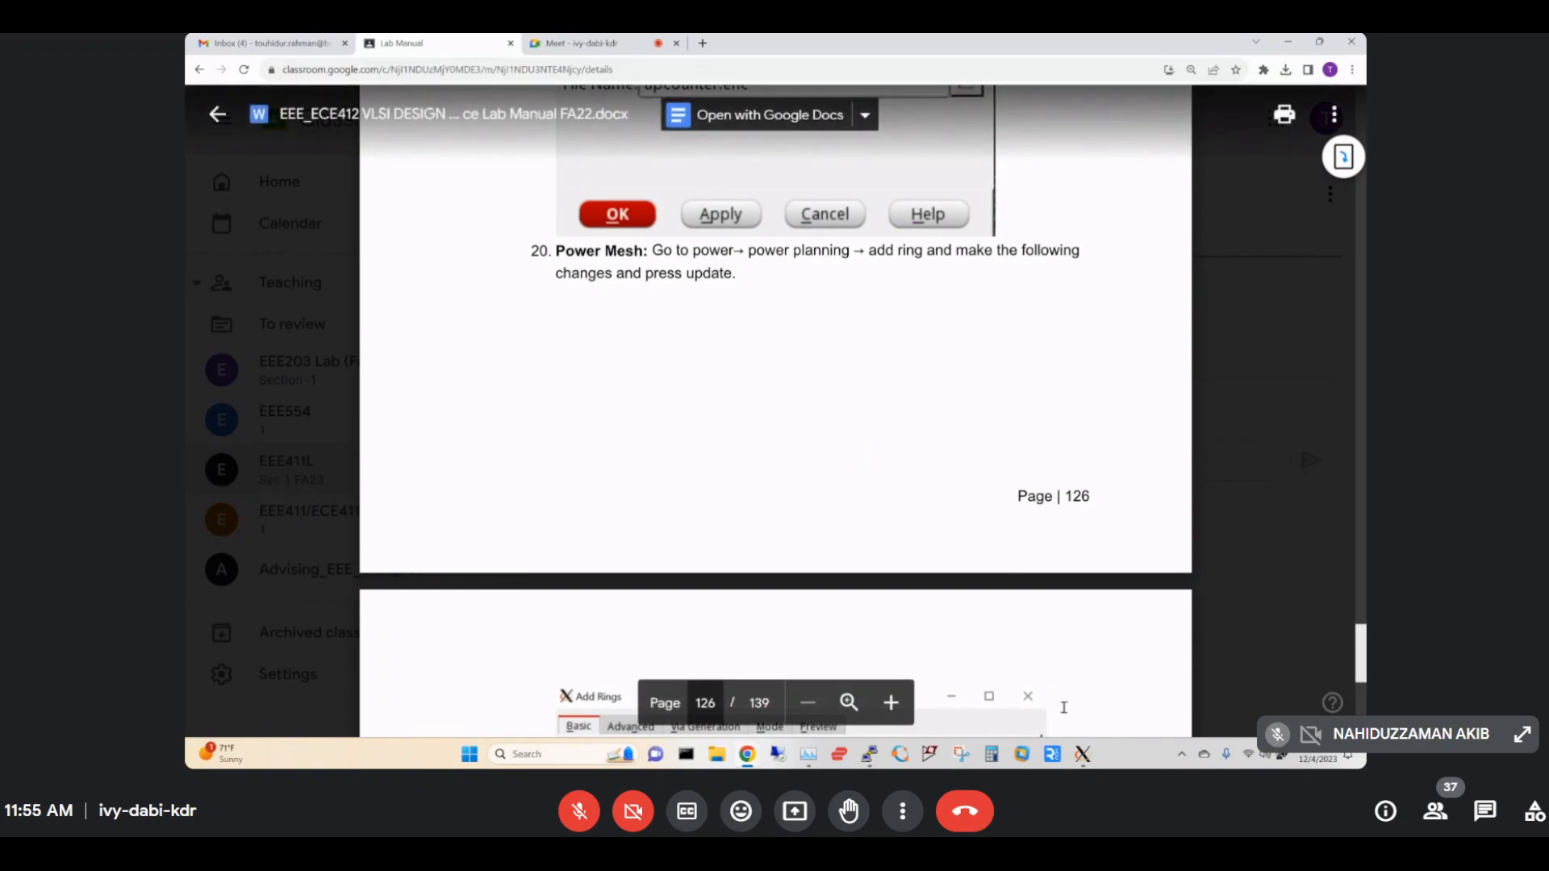
mouse_move(1084, 752)
click(1289, 684)
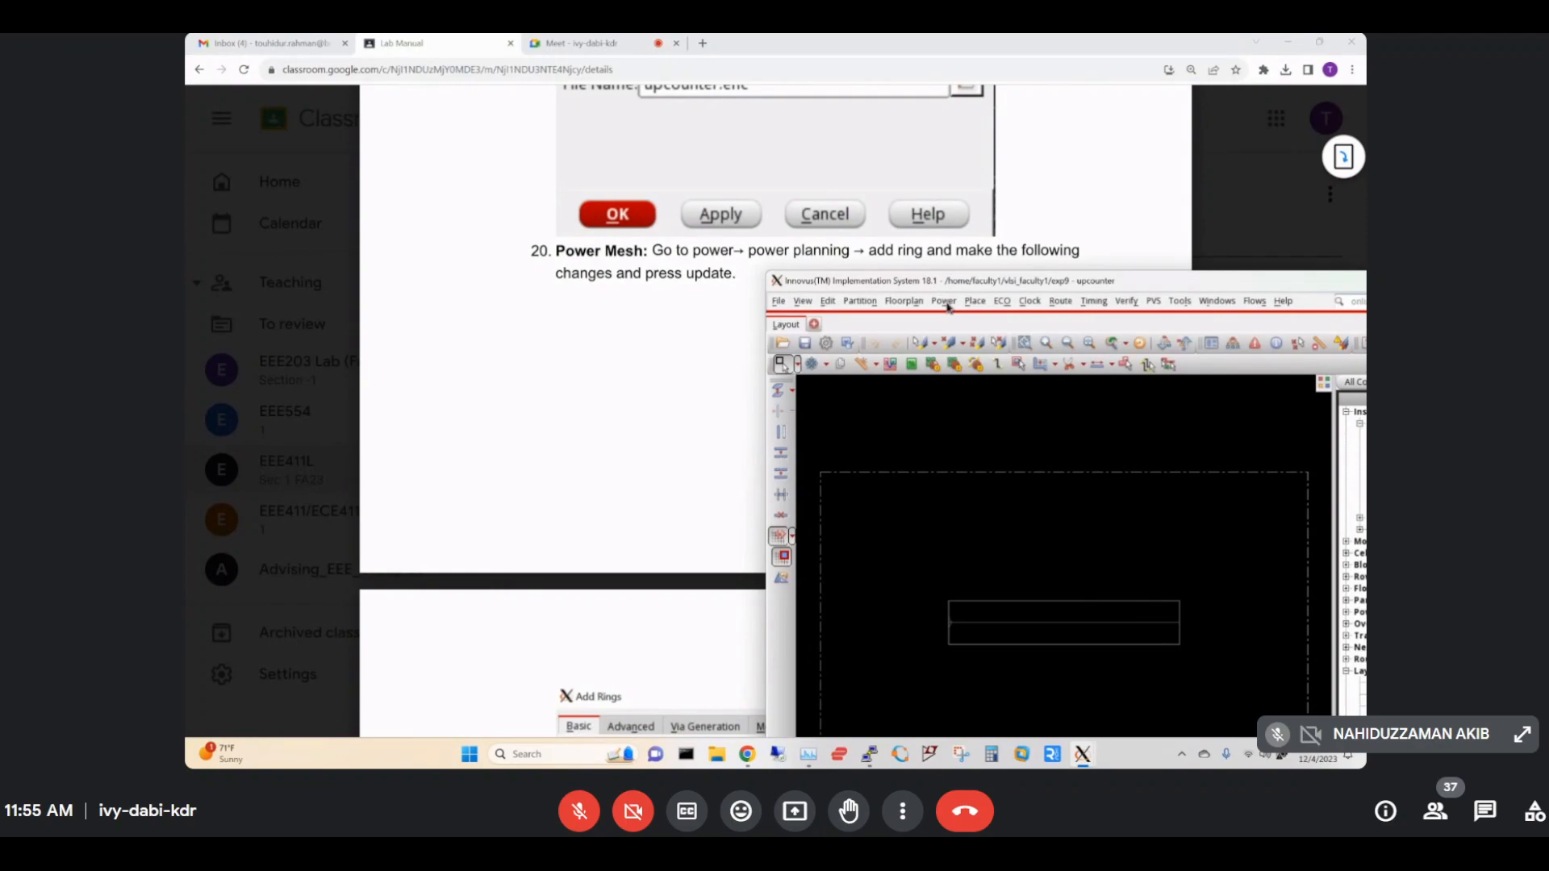
Open the Add Rings dialog from Power > Power Planning.
click(946, 302)
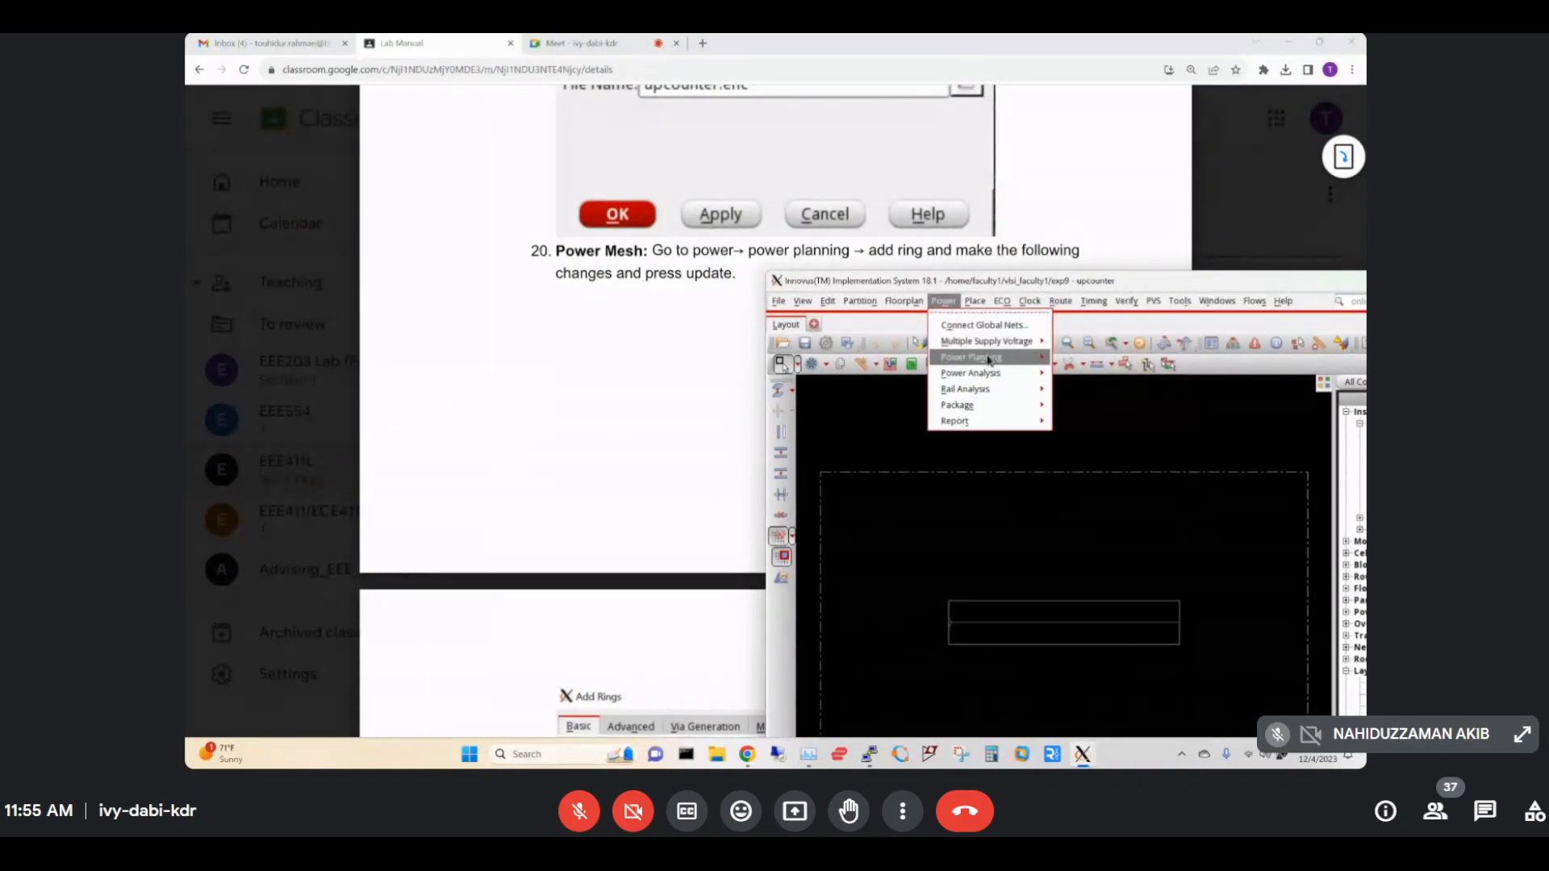
mouse_move(989, 360)
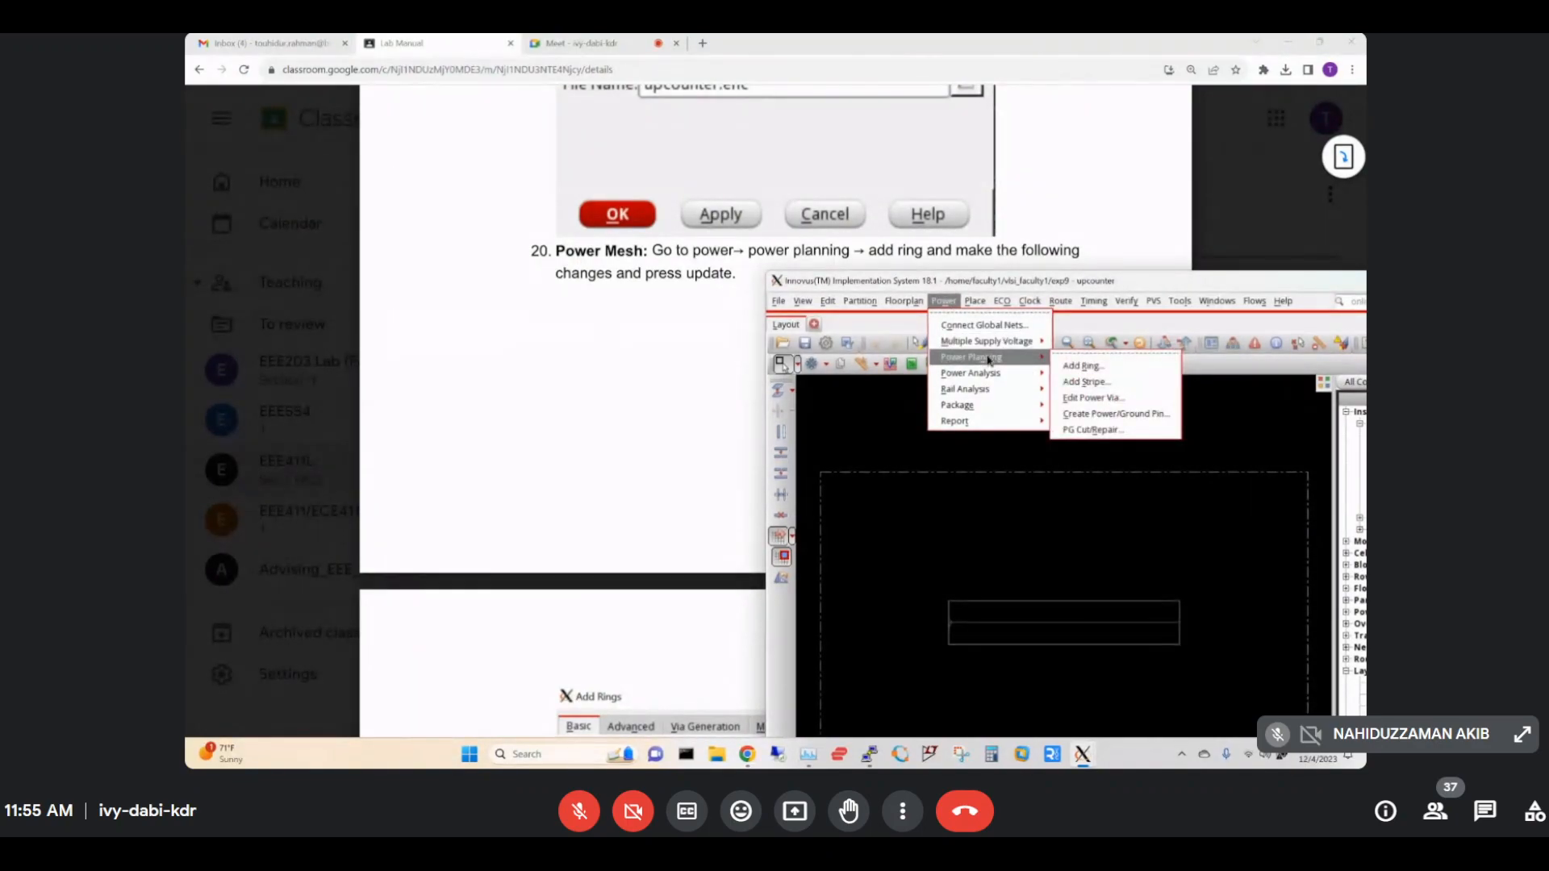
click(1076, 370)
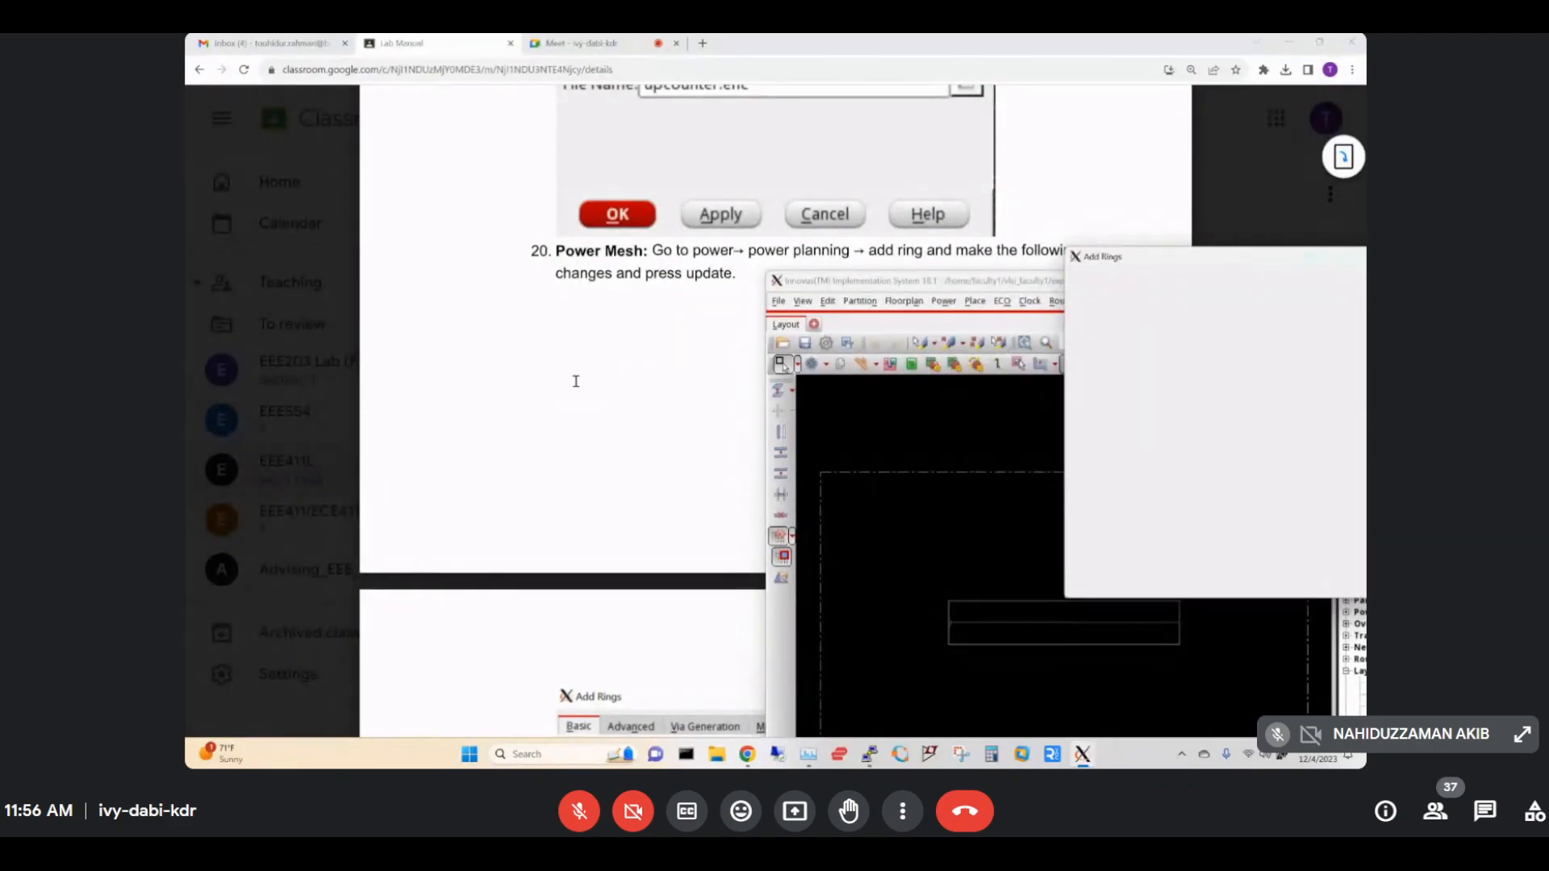
Check the lab manual, then bring the Add Rings dialog back to the front.
click(612, 368)
scroll(612, 367, down, 7)
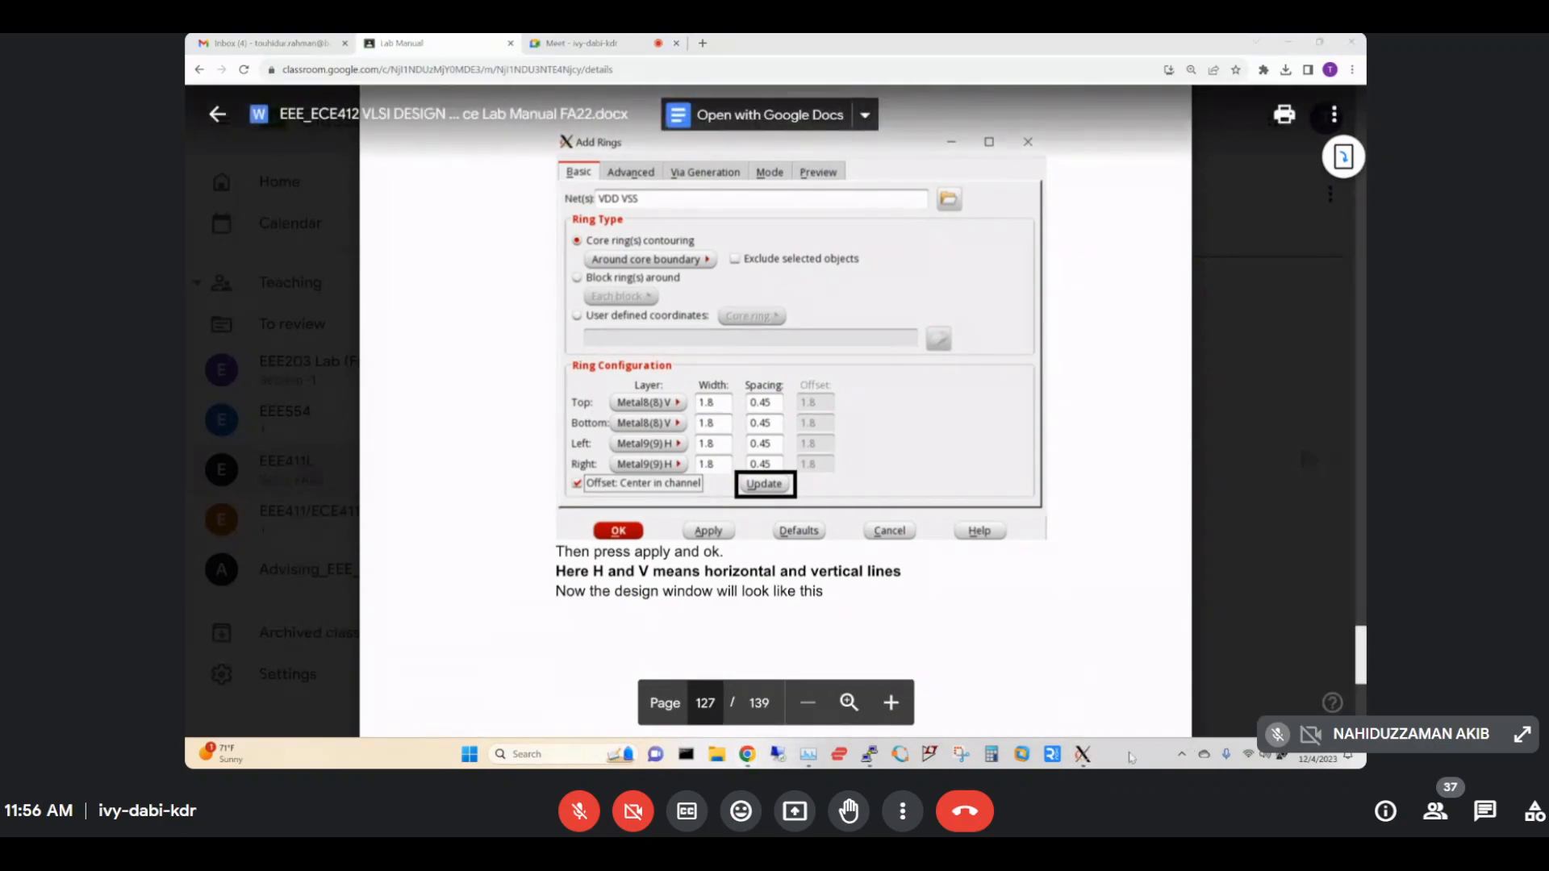
mouse_move(1095, 759)
click(1275, 700)
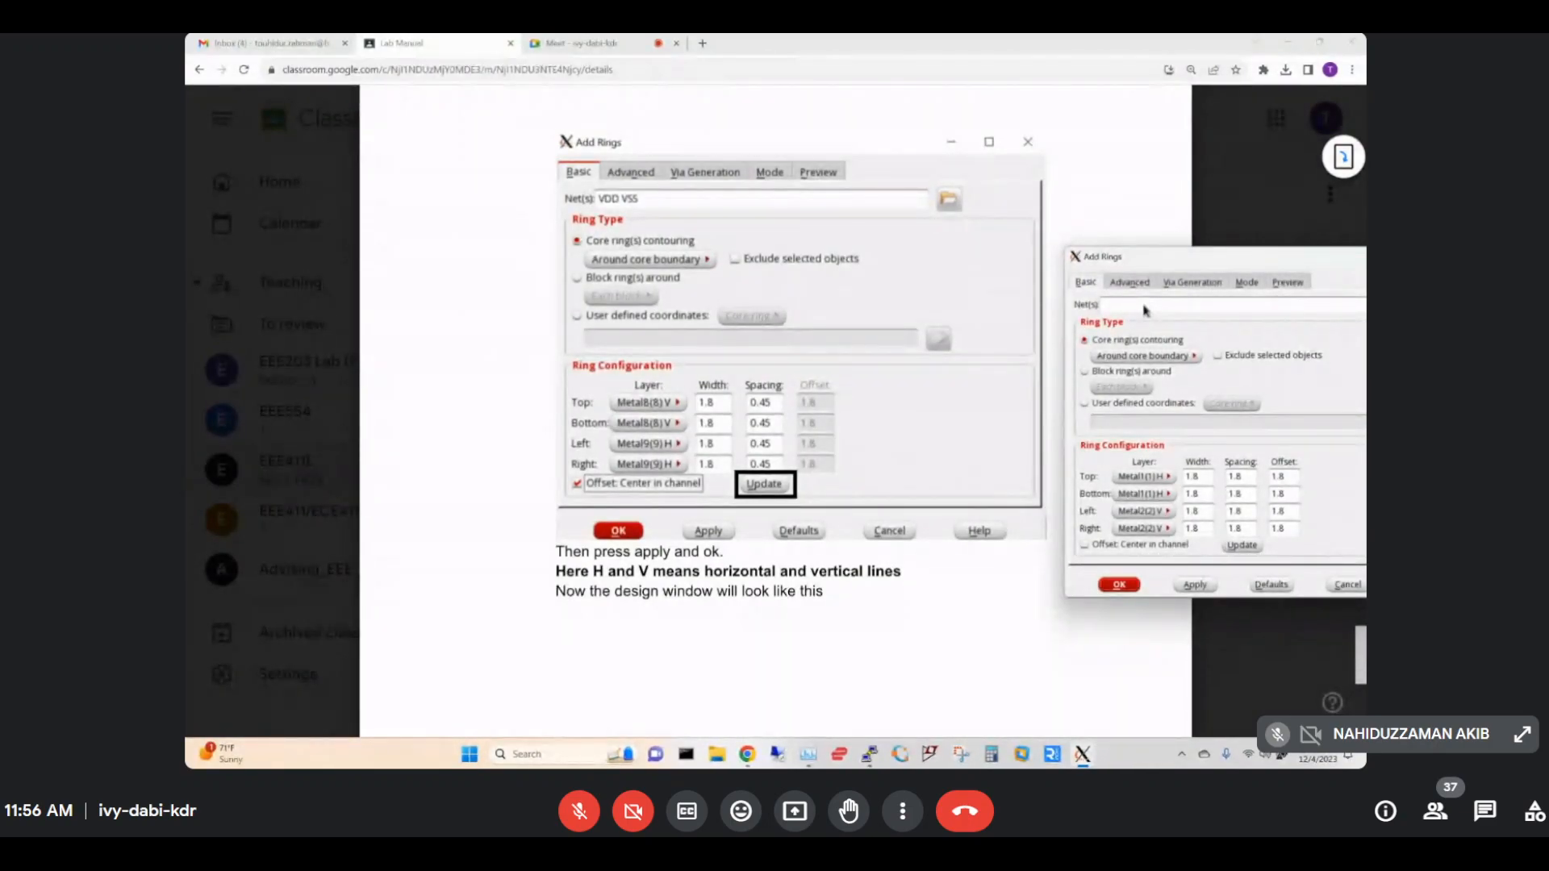
Enter VDD VSS as the ring nets and set the top and bottom spacing to 0.45.
click(1145, 305)
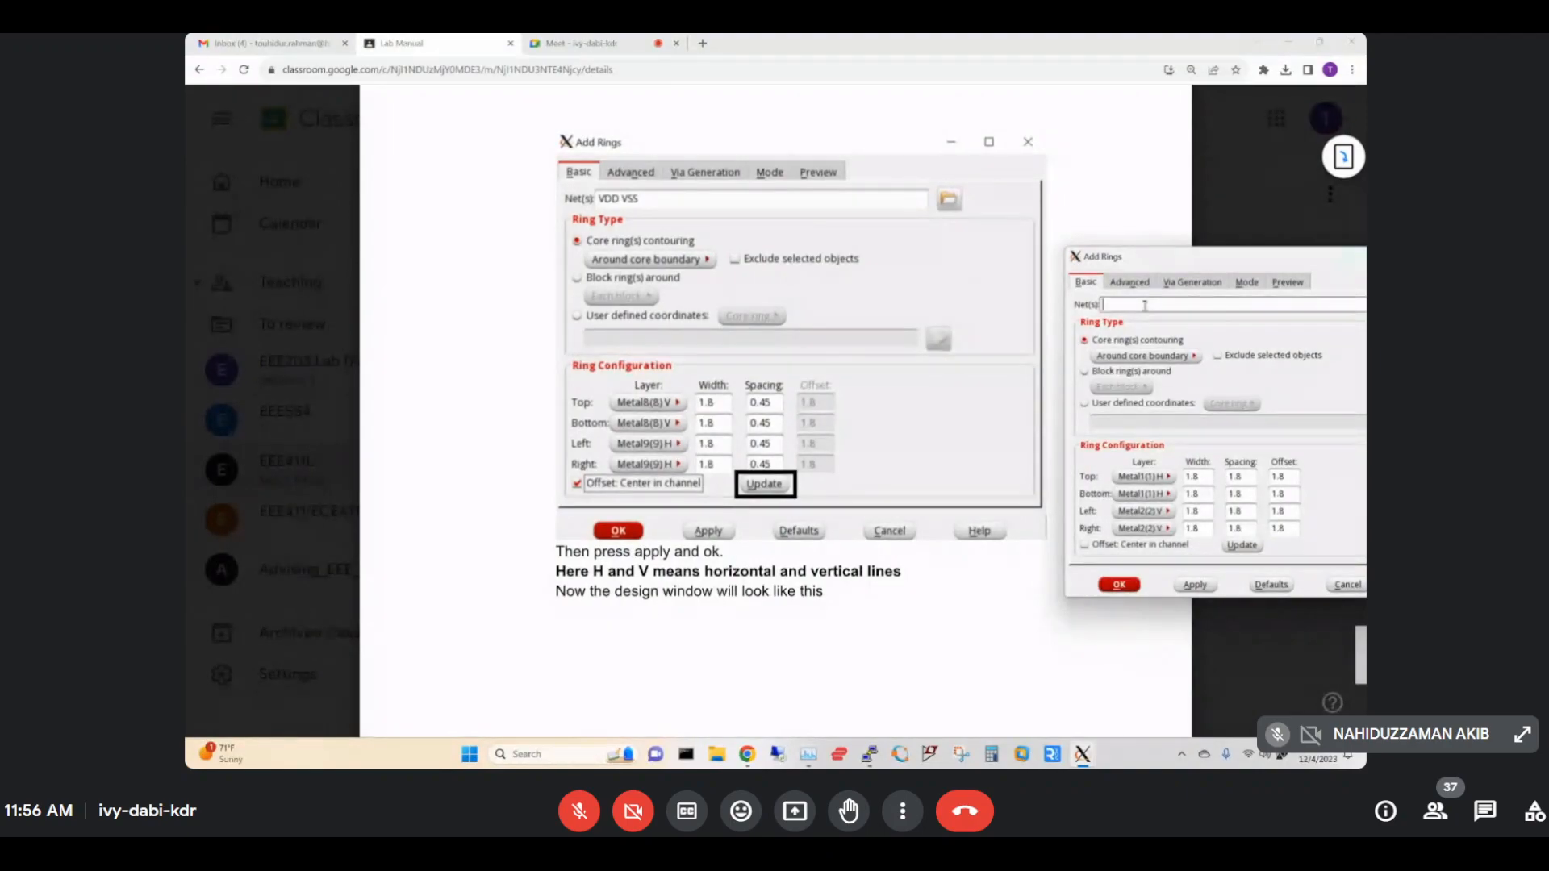
text(VDD VSS)
double_click(1224, 477)
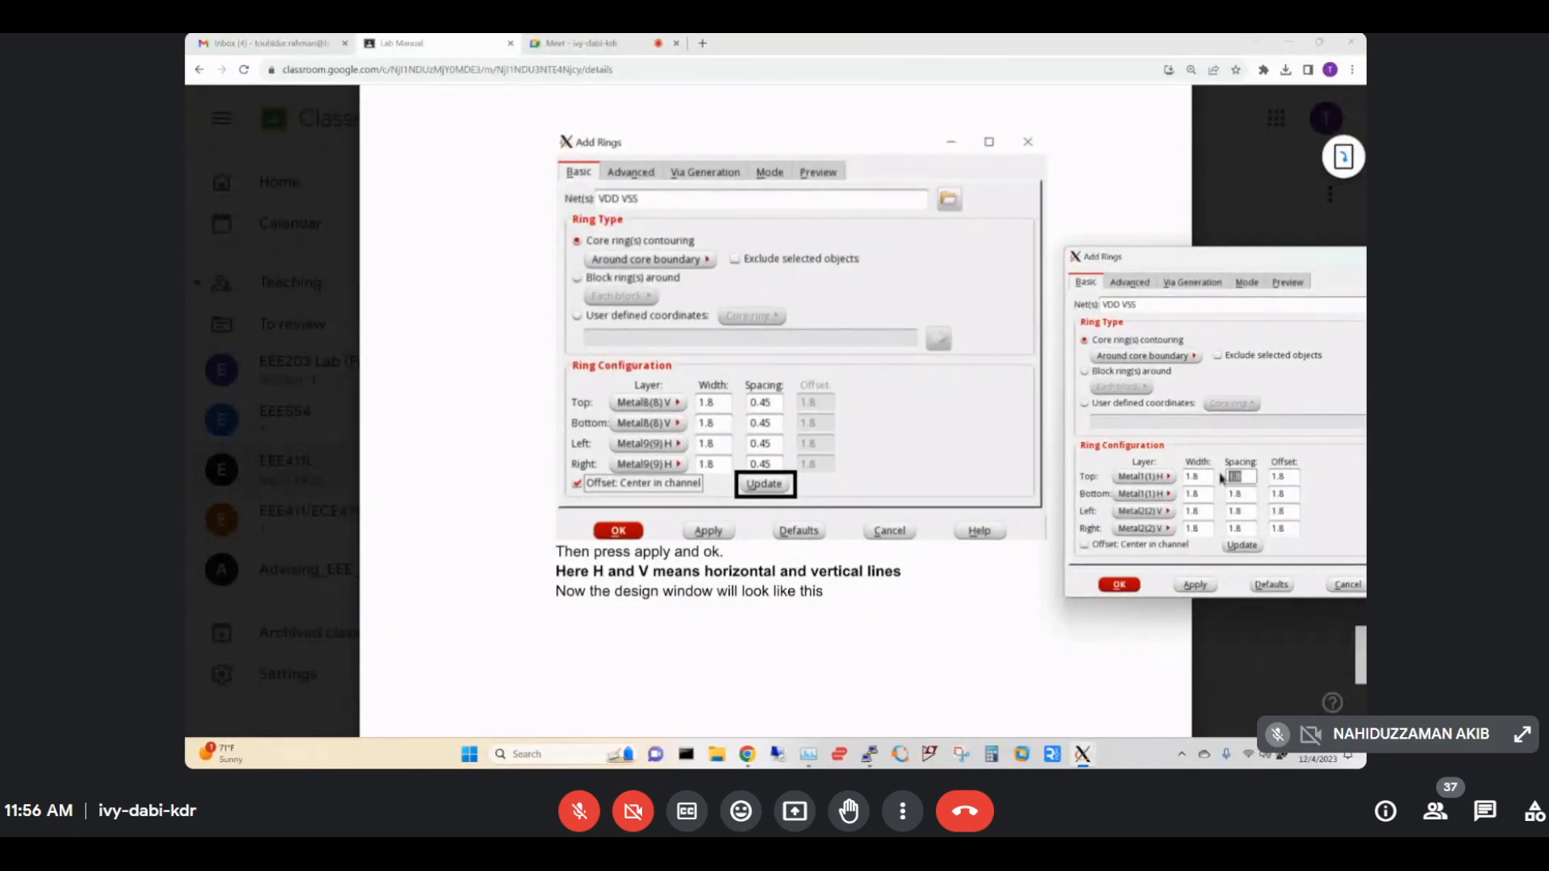
text(0.45)
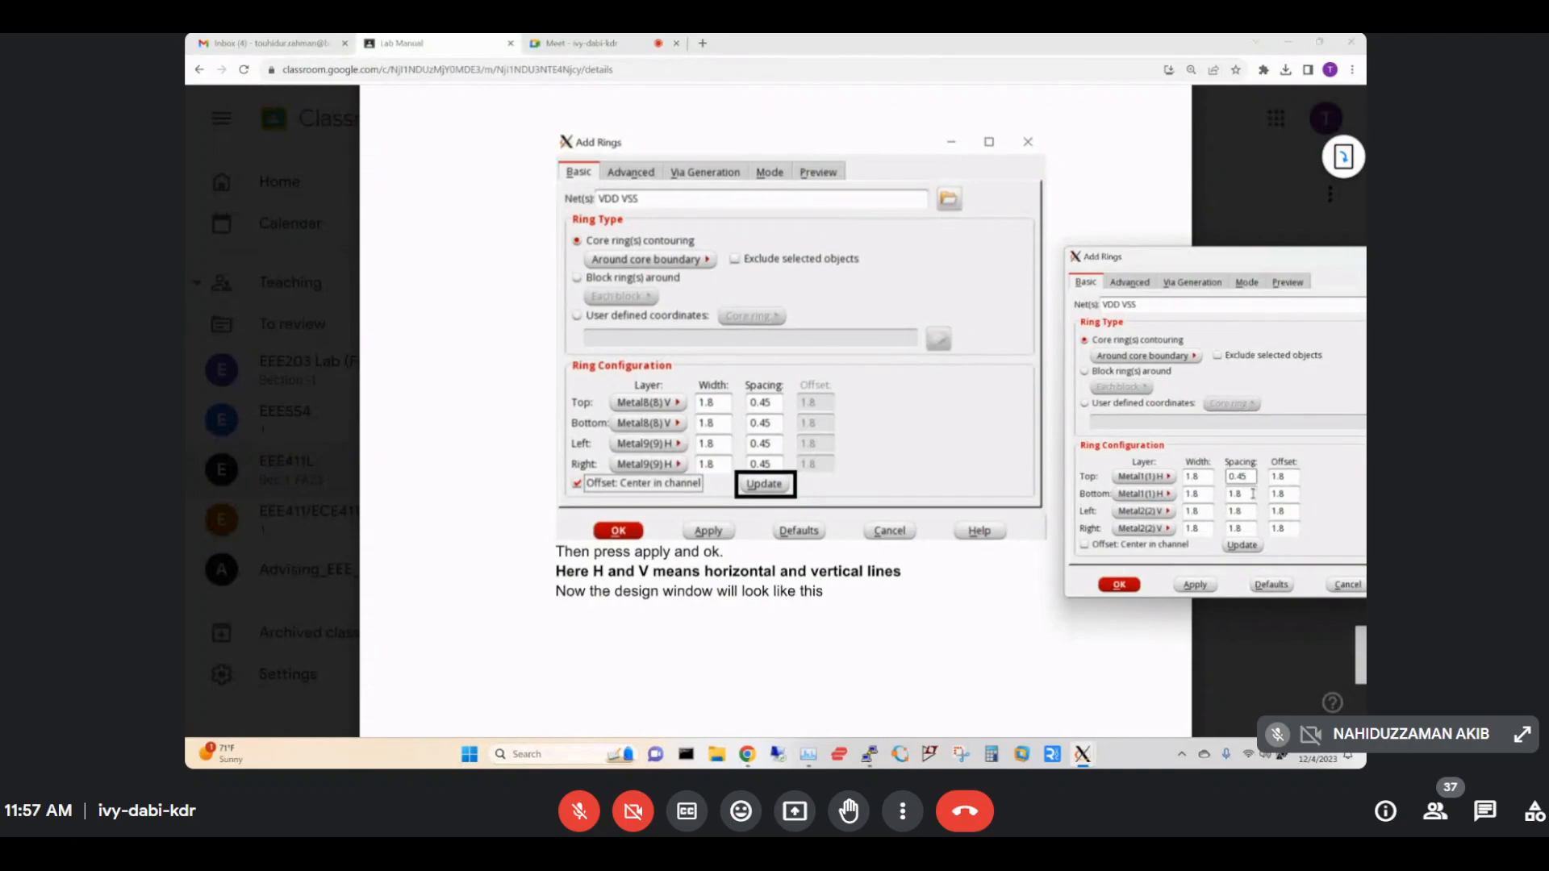
double_click(1224, 494)
text(0.45)
Set the left and right ring spacing to 0.45.
click(1249, 509)
drag(1248, 511, 1219, 510)
text(0.45)
double_click(1226, 527)
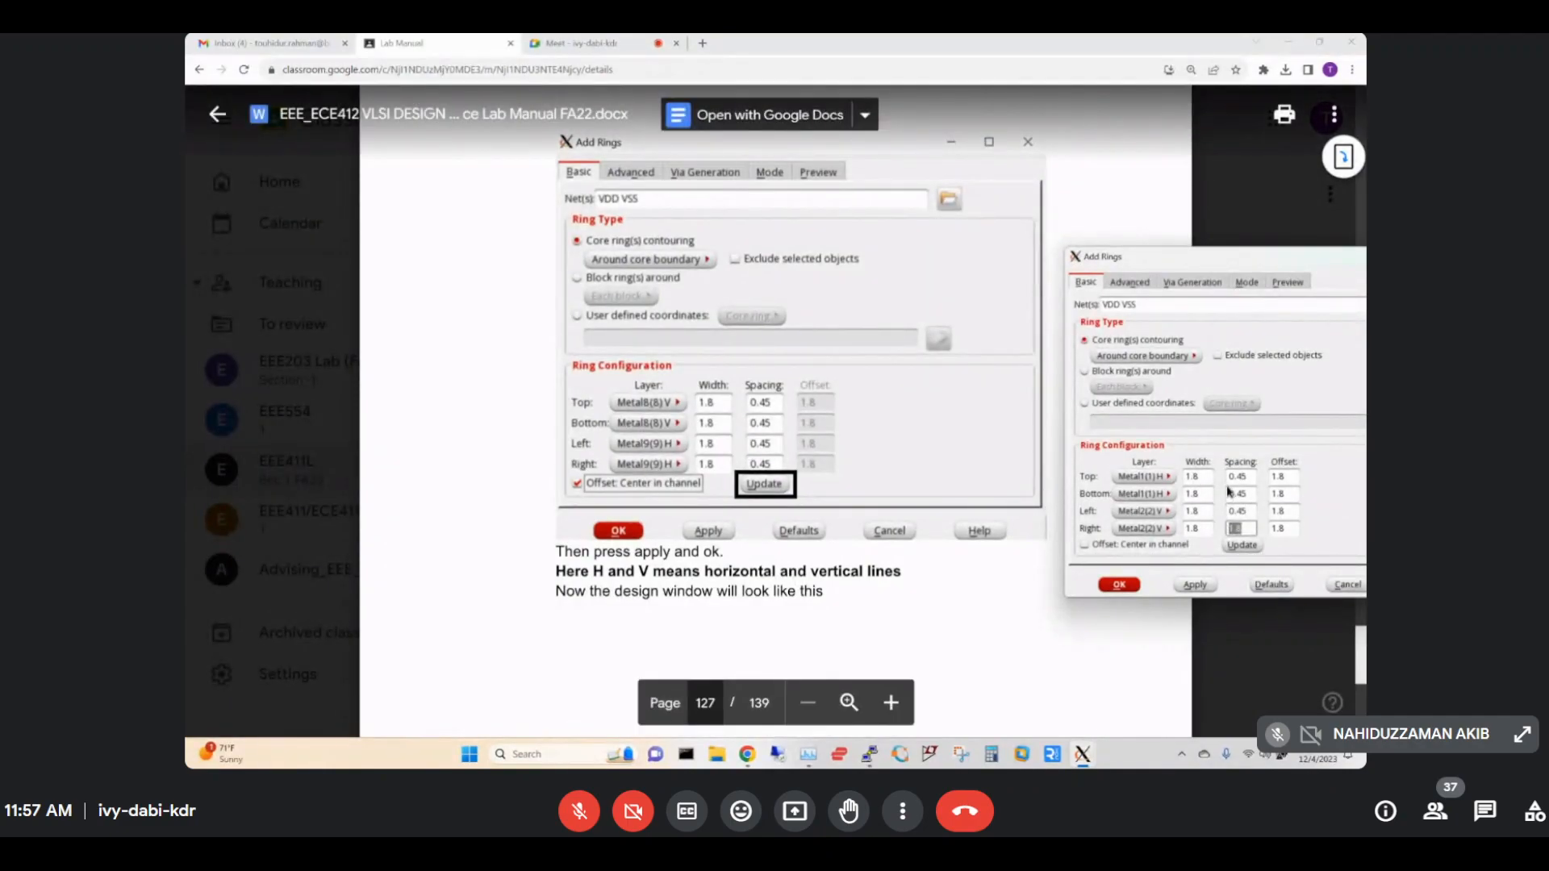
key(BackSpace)
text(.45)
key(BackSpace)
key(BackSpace)
text(0.45)
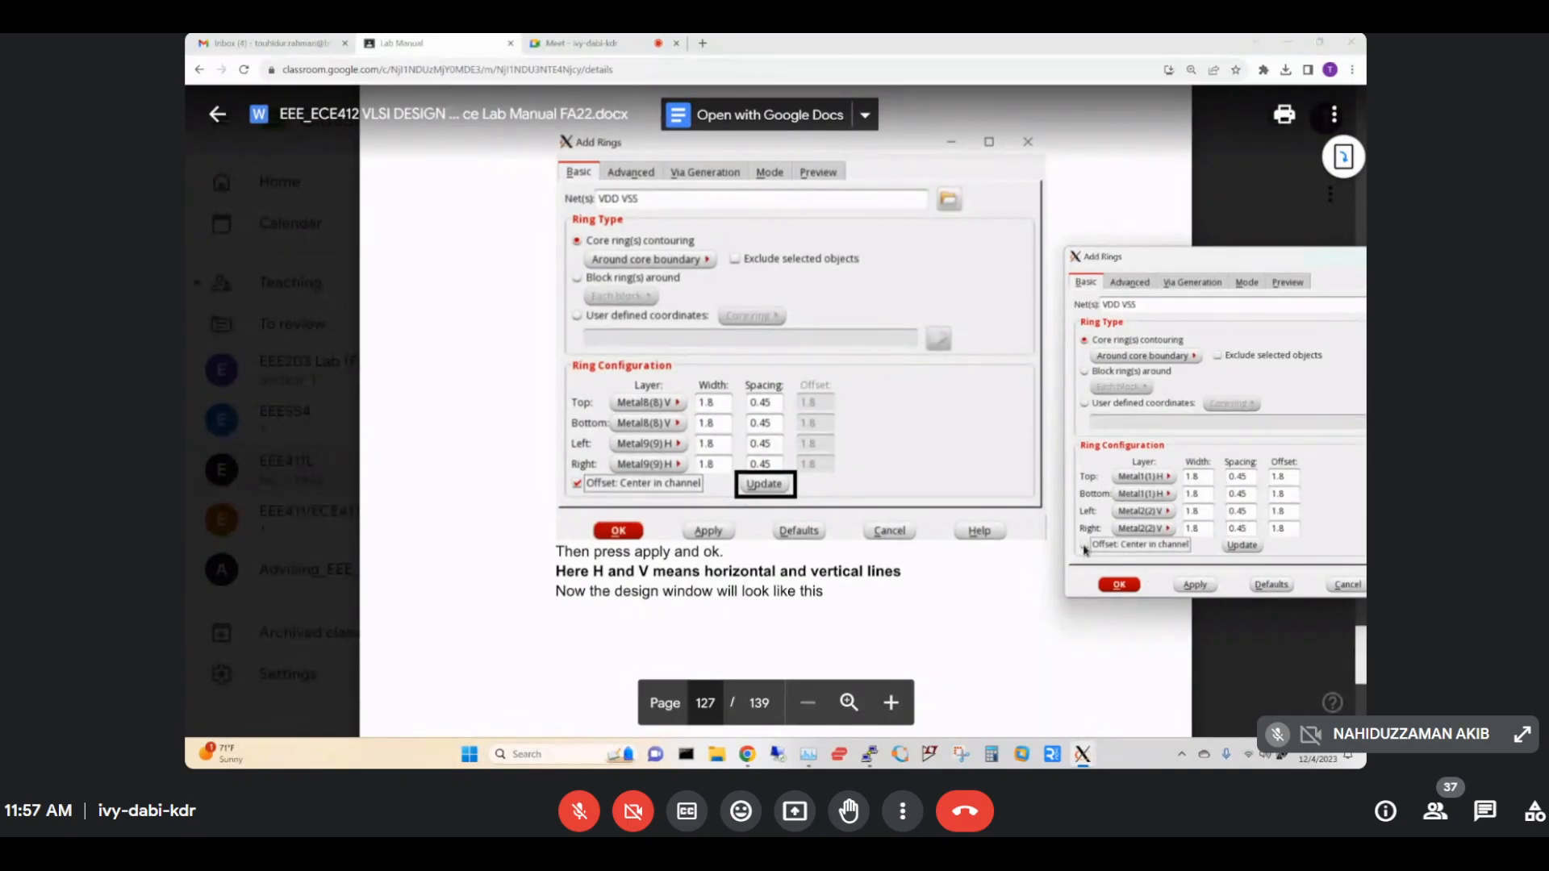
Centre the ring offset in the channel, apply the update, and confirm to create the rings.
click(1084, 547)
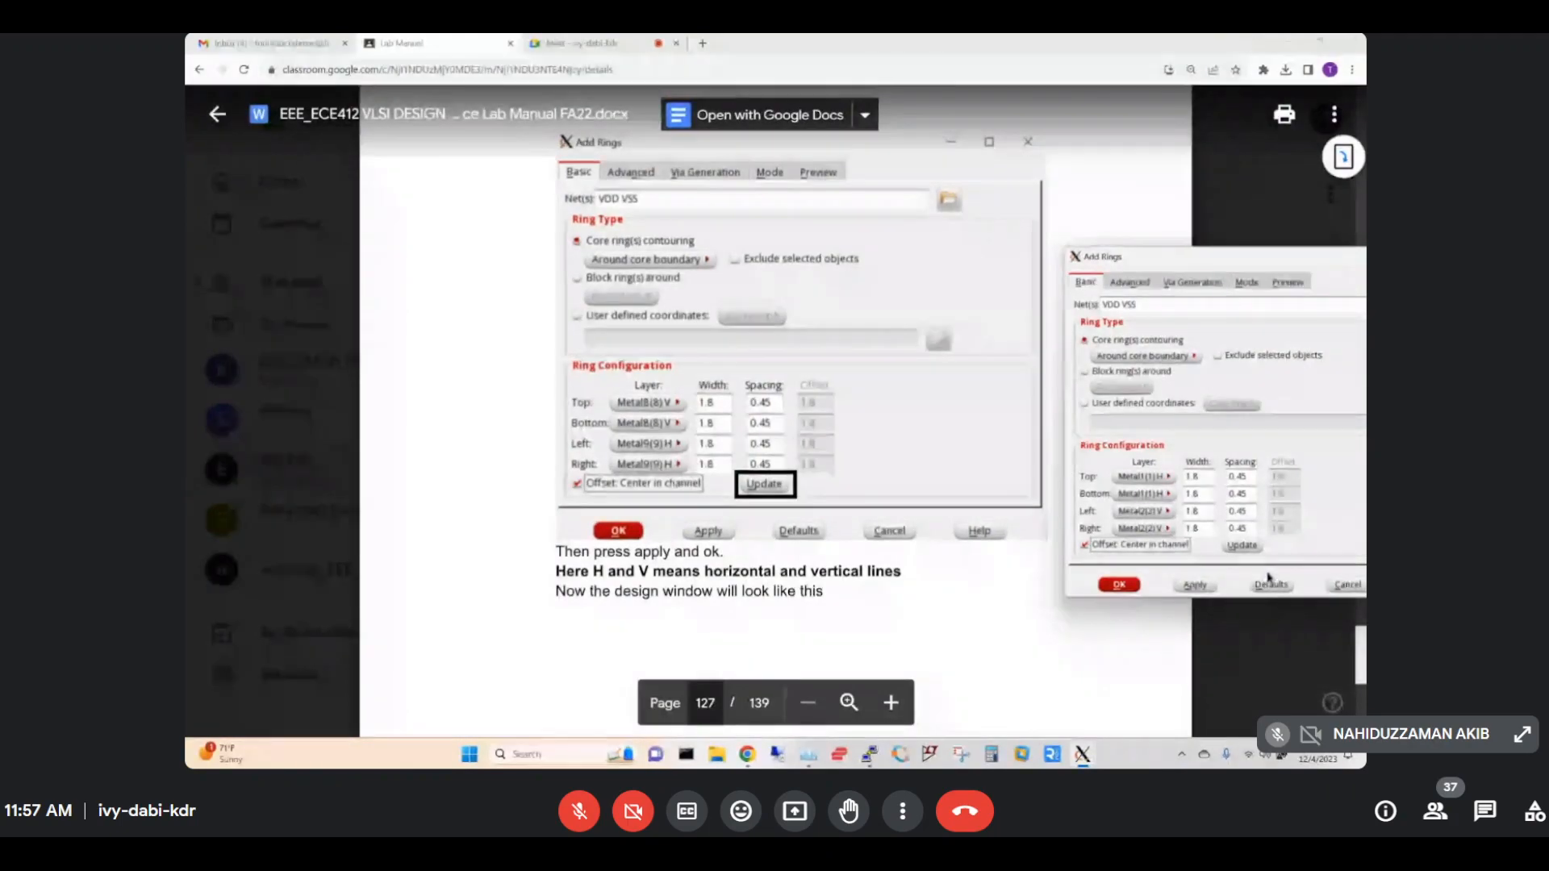
click(1242, 551)
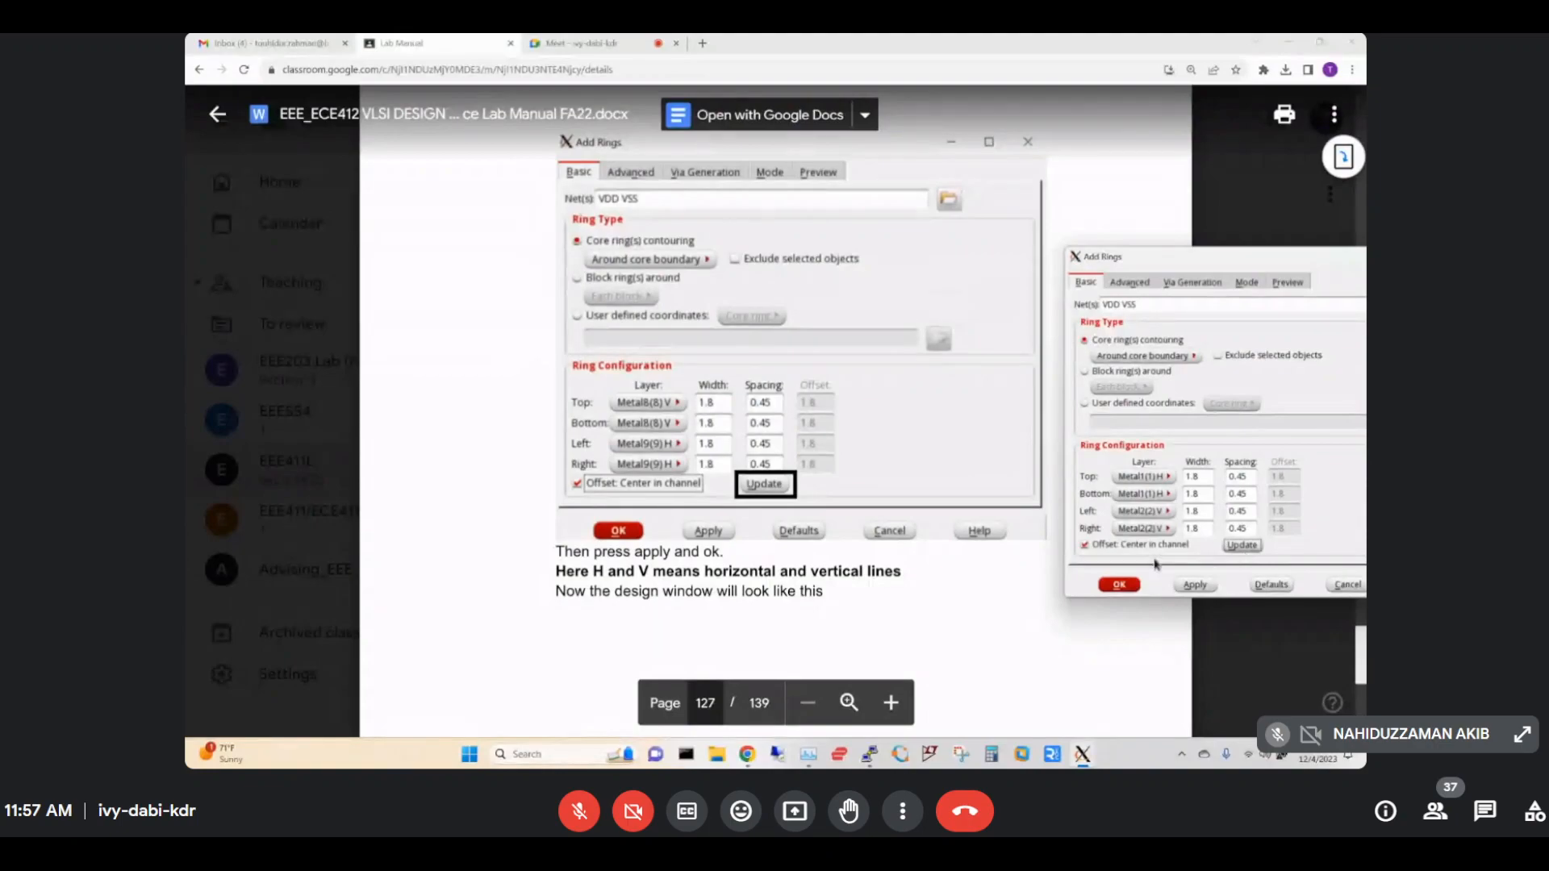
click(1119, 585)
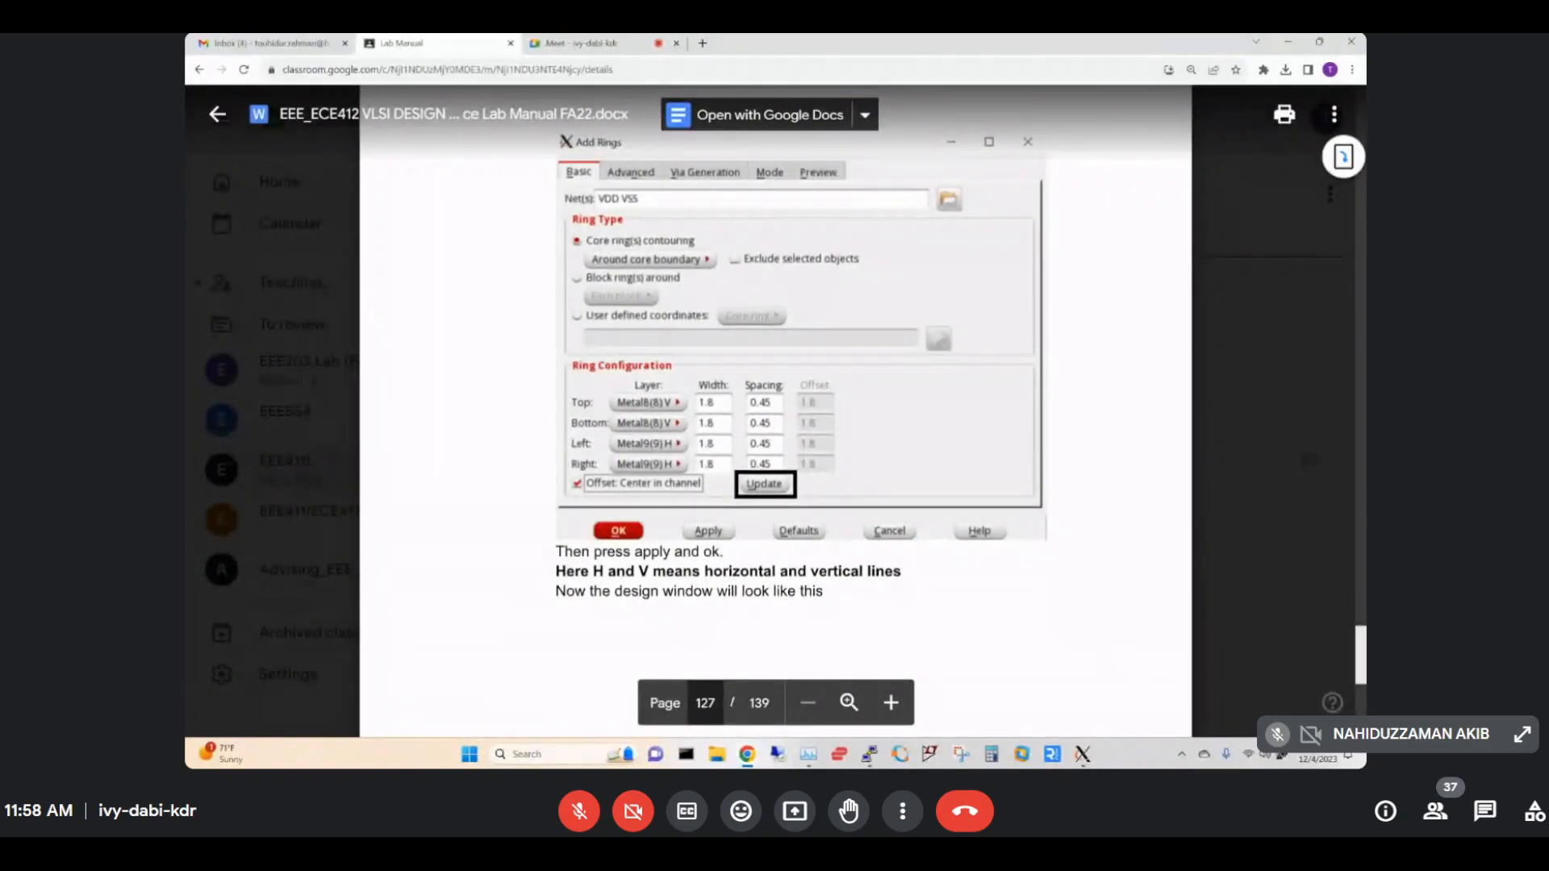
Inspect the new VDD/VSS rings in Innovus, then scroll the lab manual to page 128.
mouse_move(1081, 763)
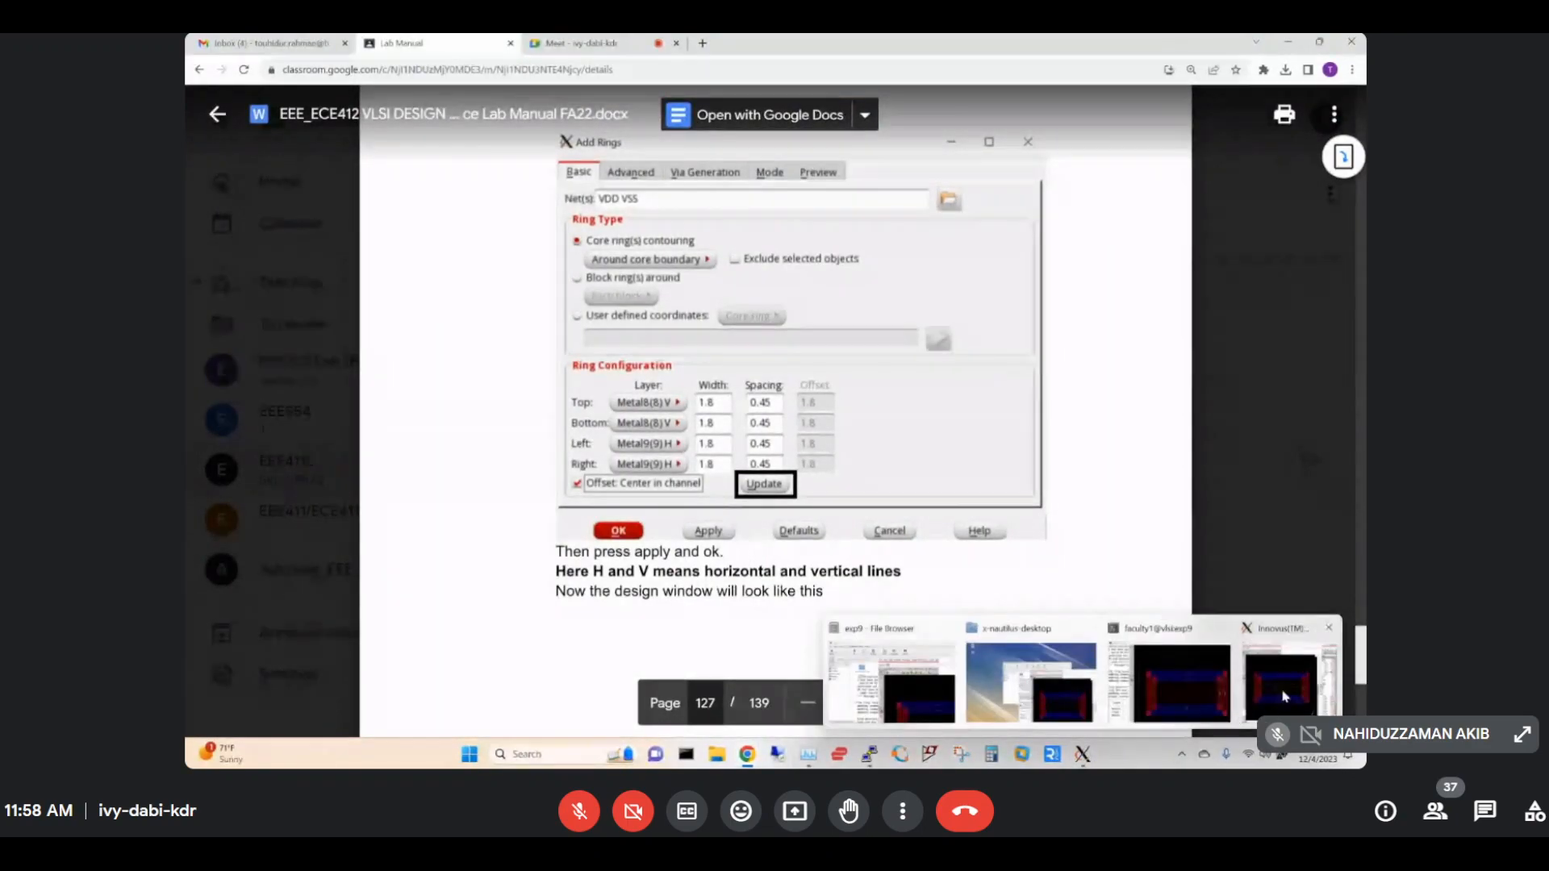
click(1288, 678)
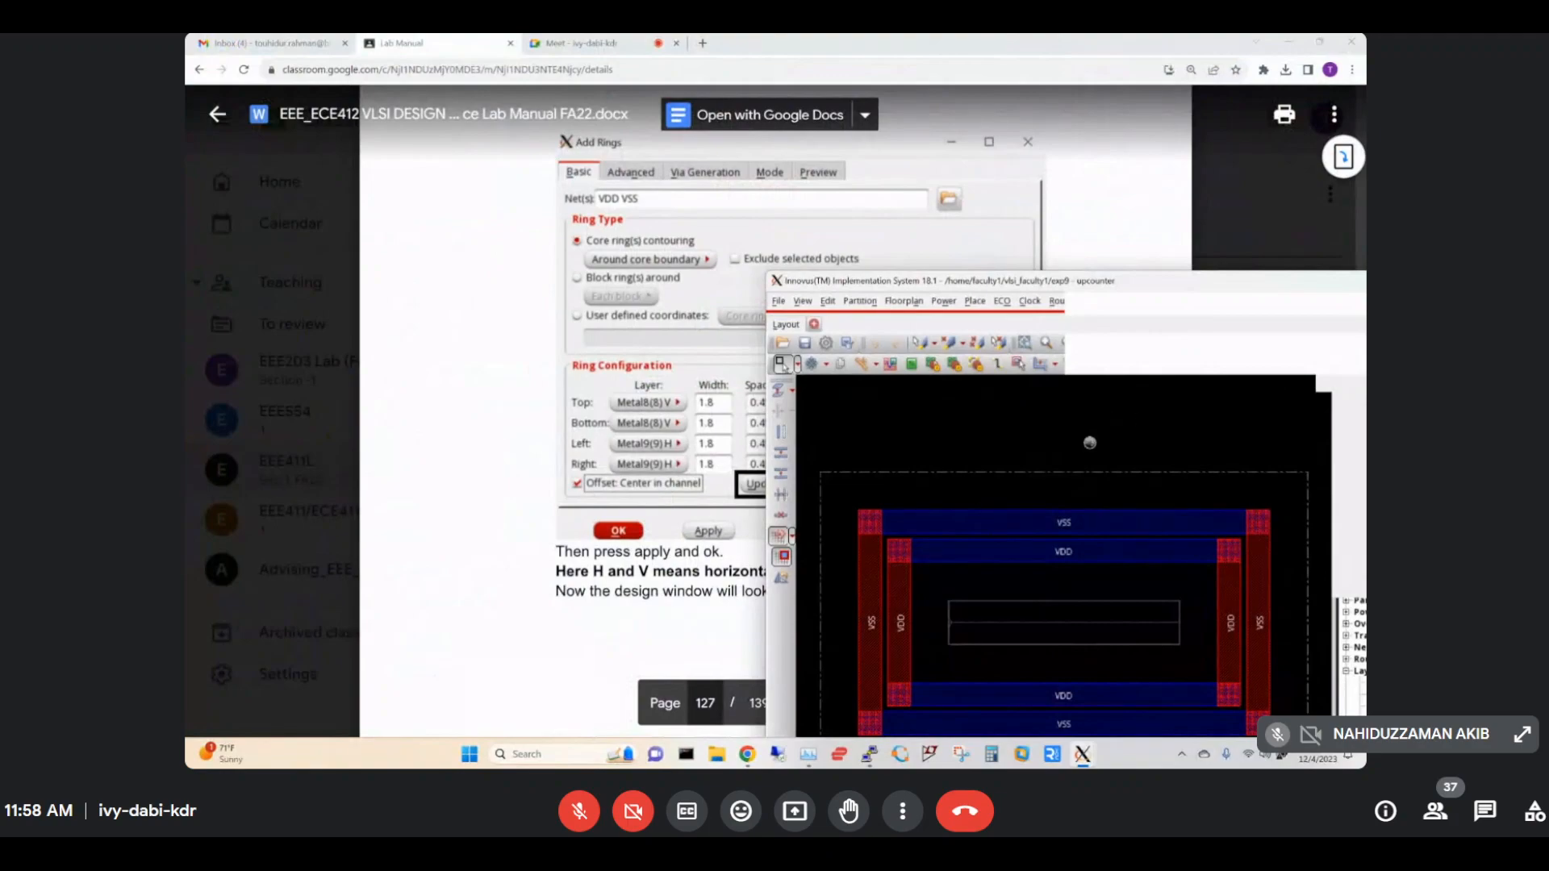
drag(1030, 289, 944, 179)
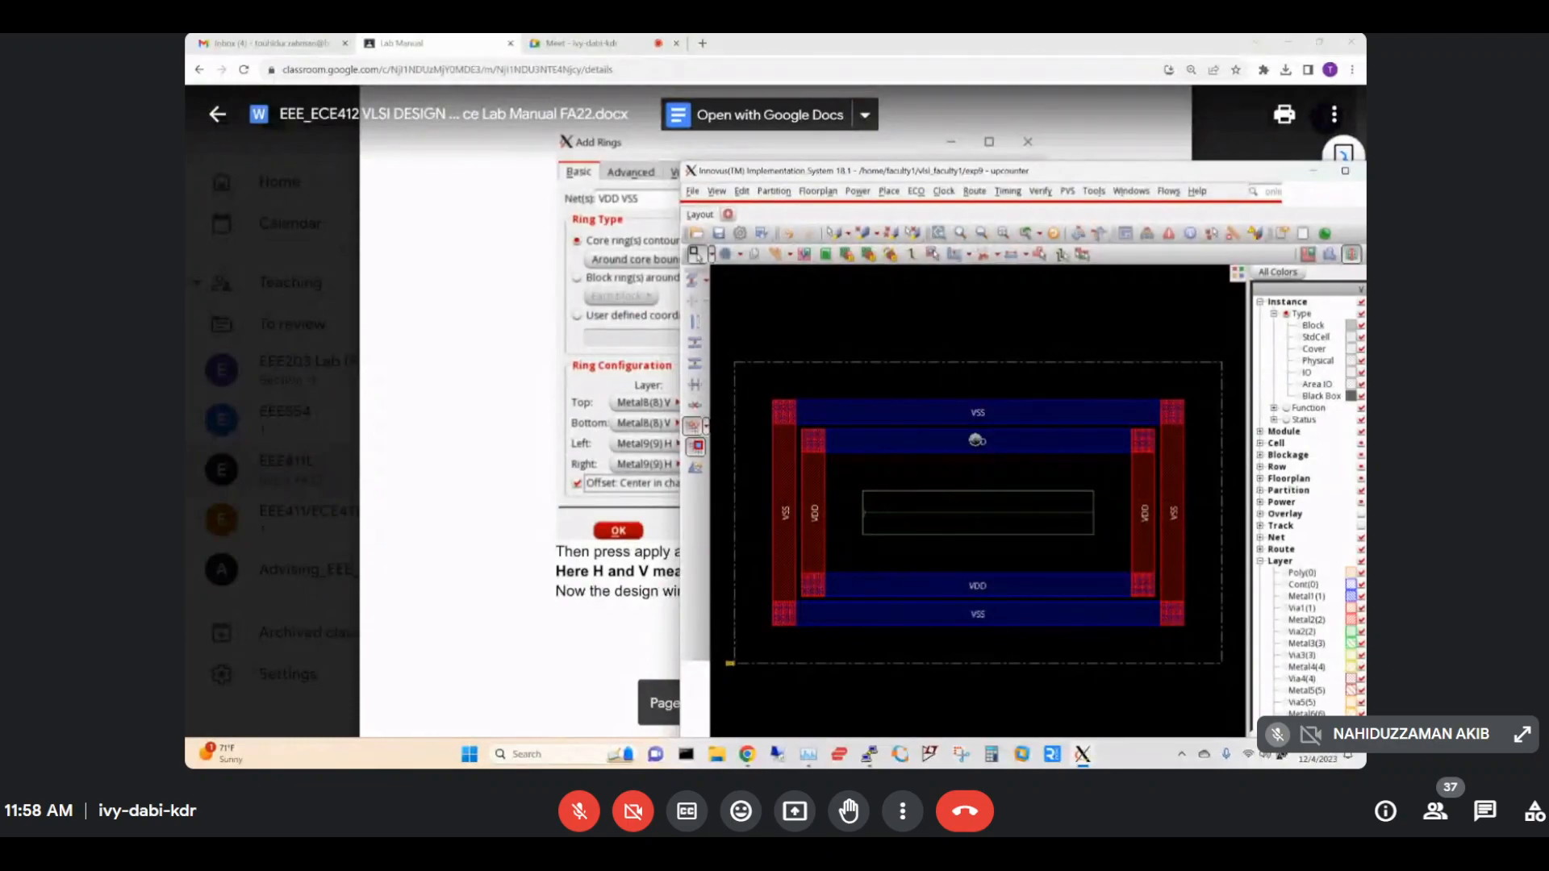
click(532, 467)
scroll(529, 468, down, 7)
scroll(529, 468, down, 5)
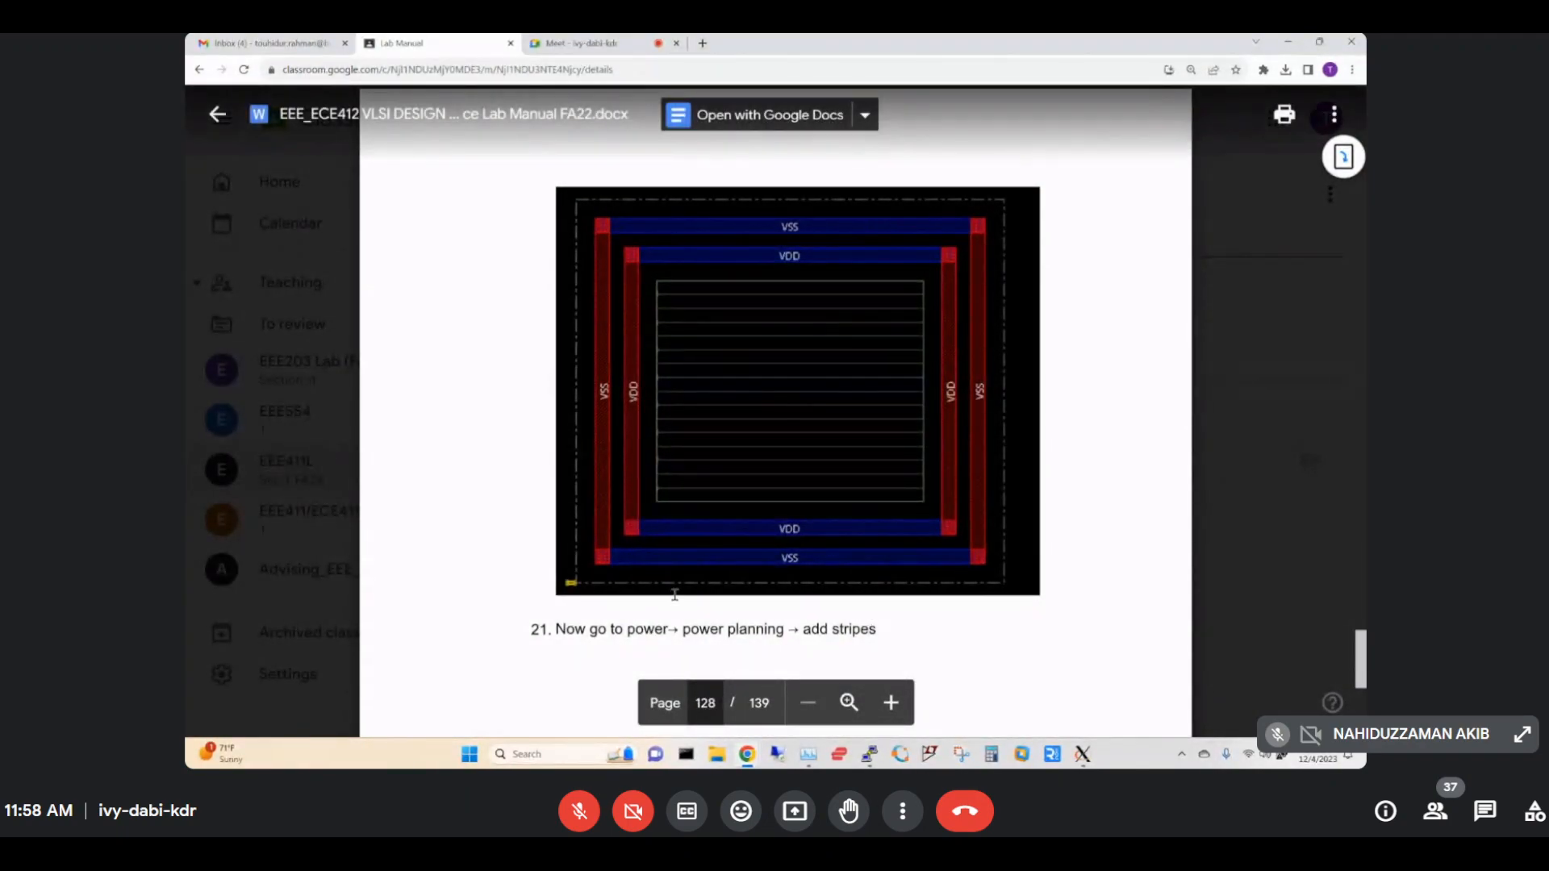
Read step 21 on adding stripes, glance at the Meet call, and return to the Innovus layout.
scroll(674, 595, down, 3)
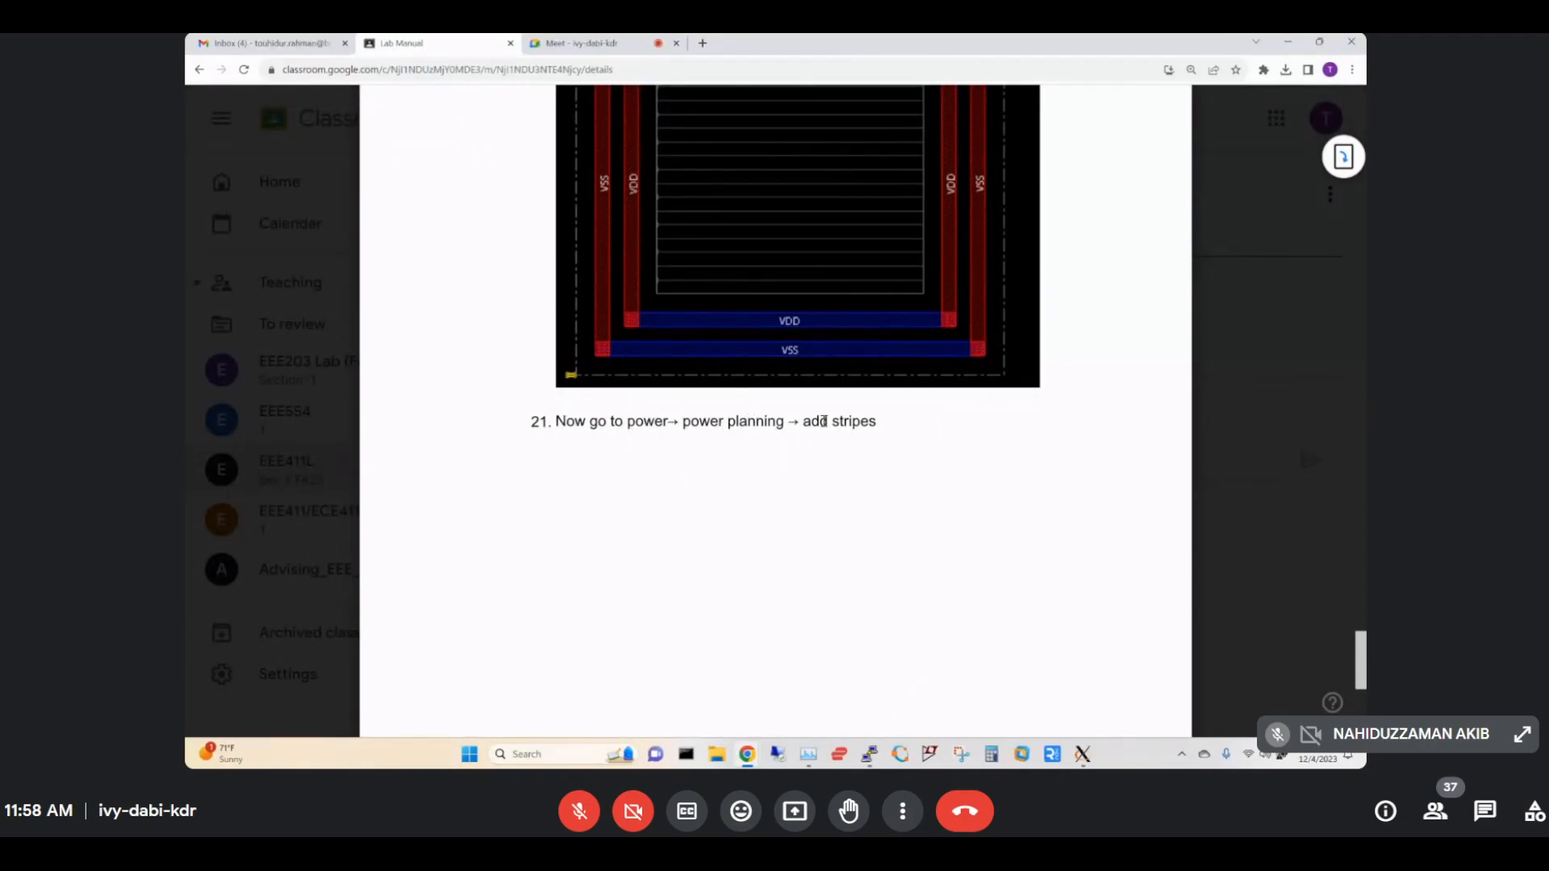
mouse_move(1082, 753)
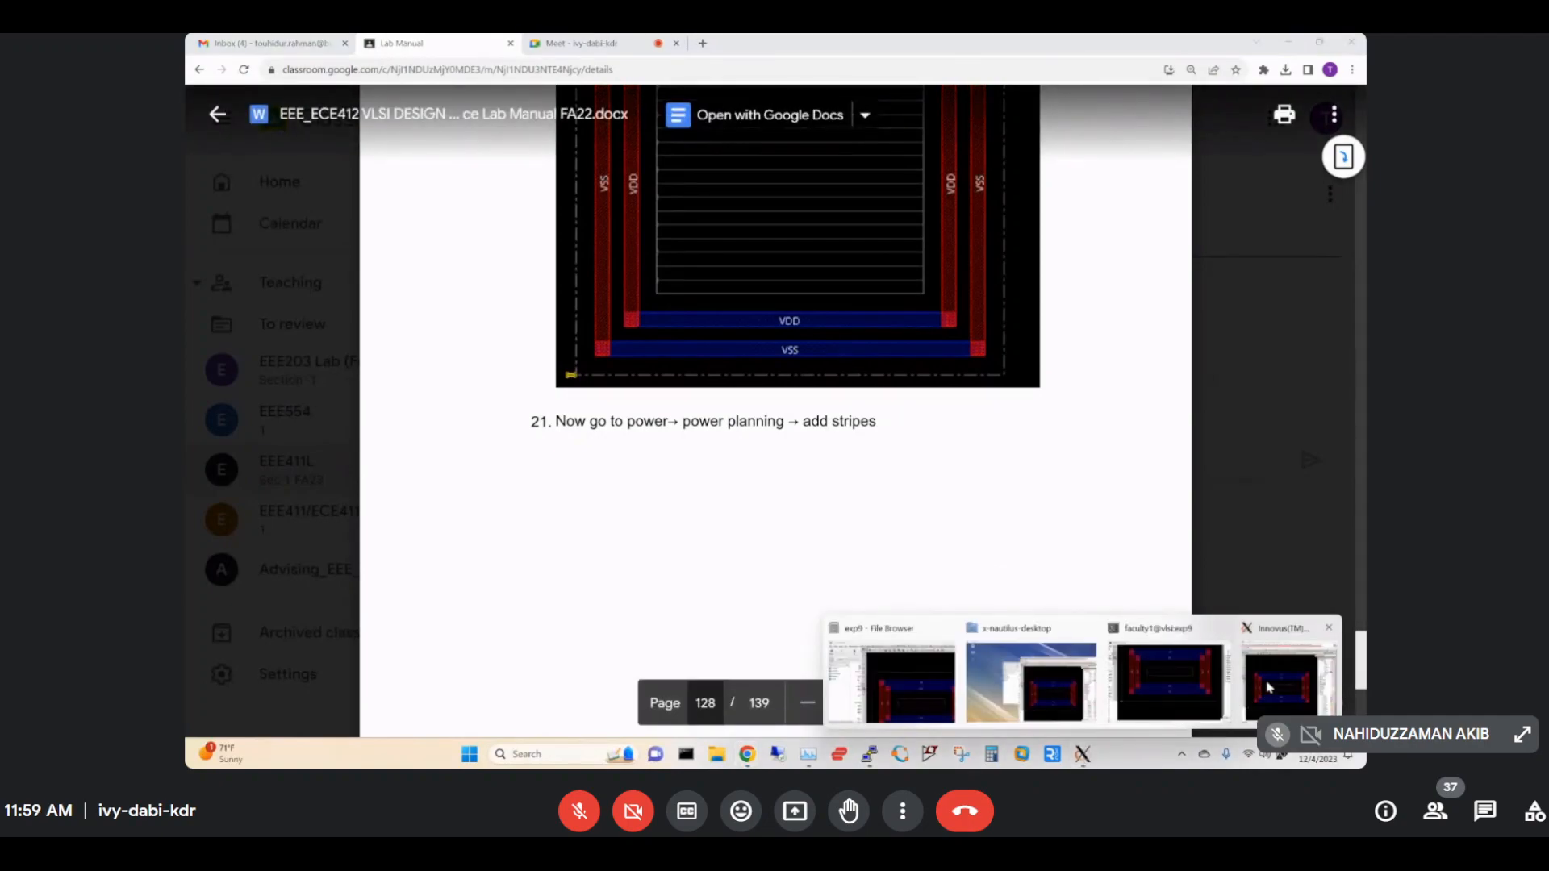
click(1271, 682)
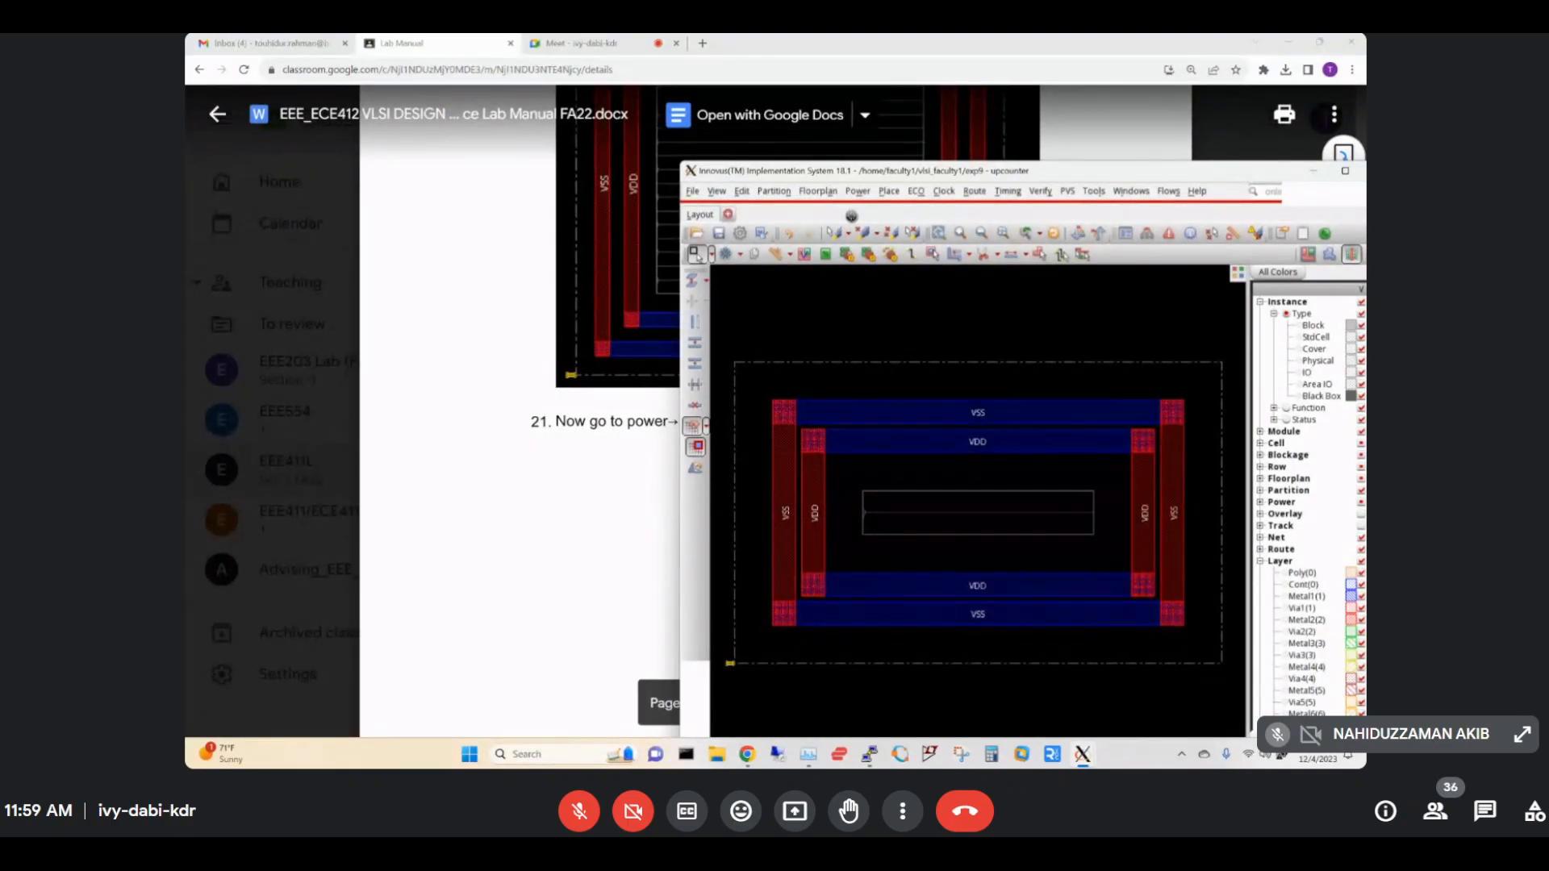
click(624, 51)
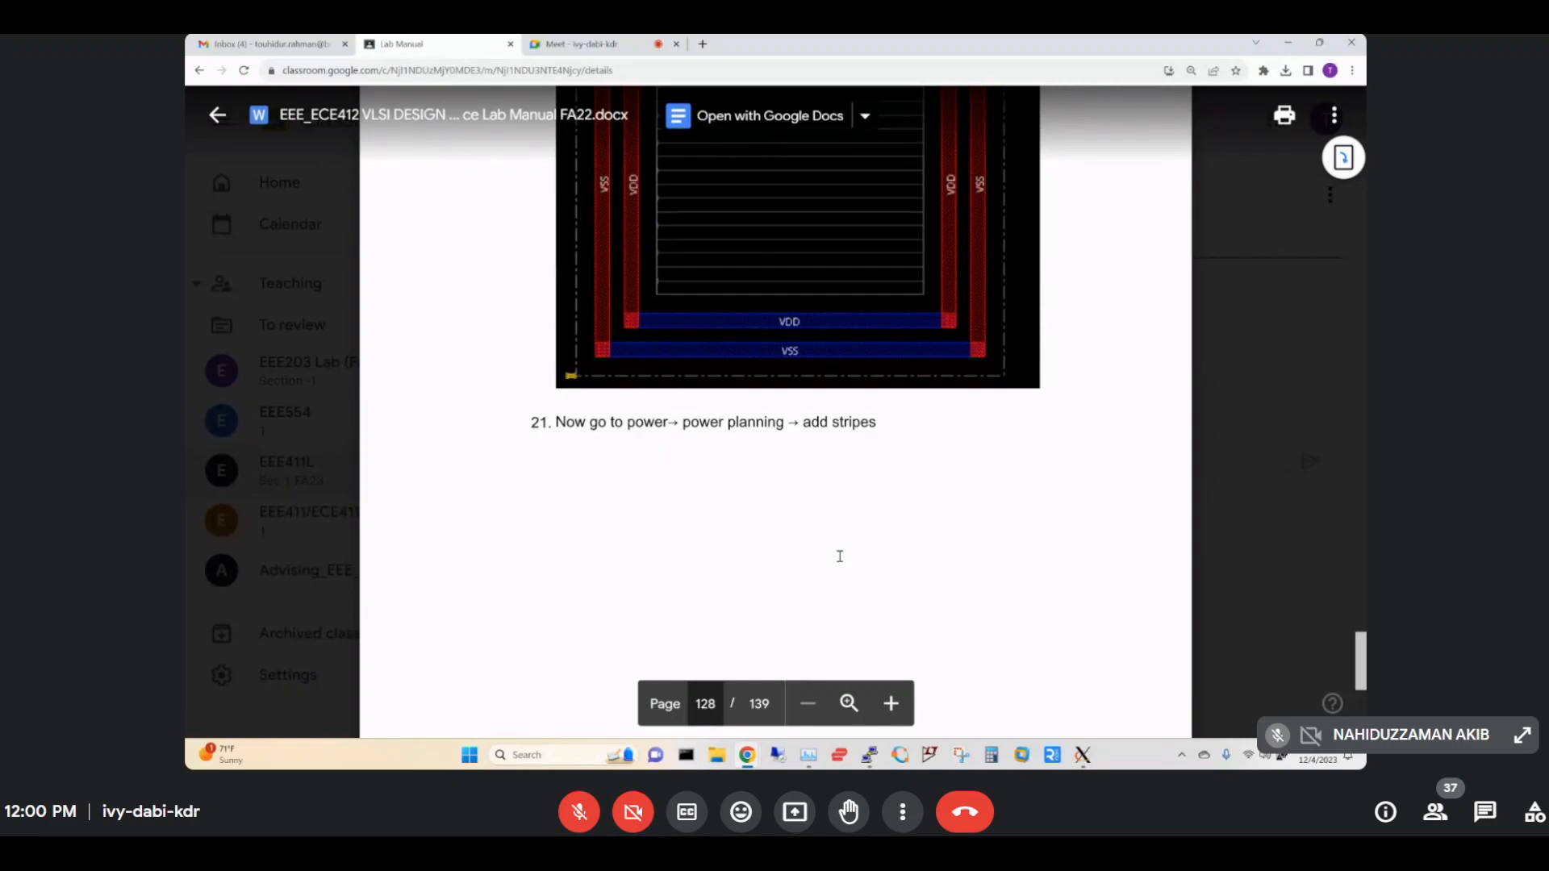
mouse_move(1082, 755)
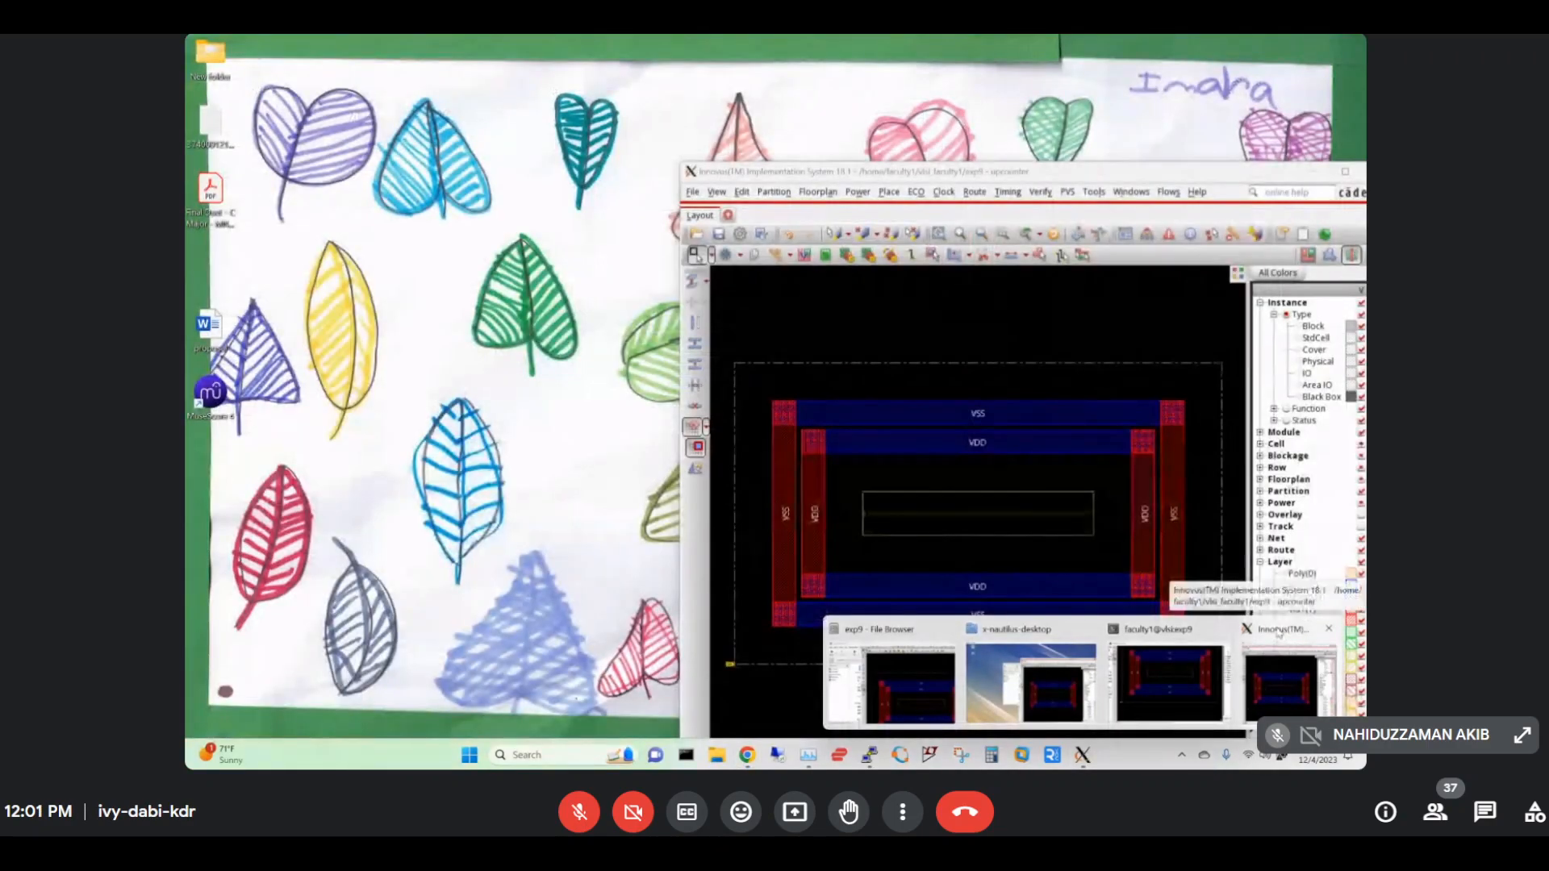
click(1278, 635)
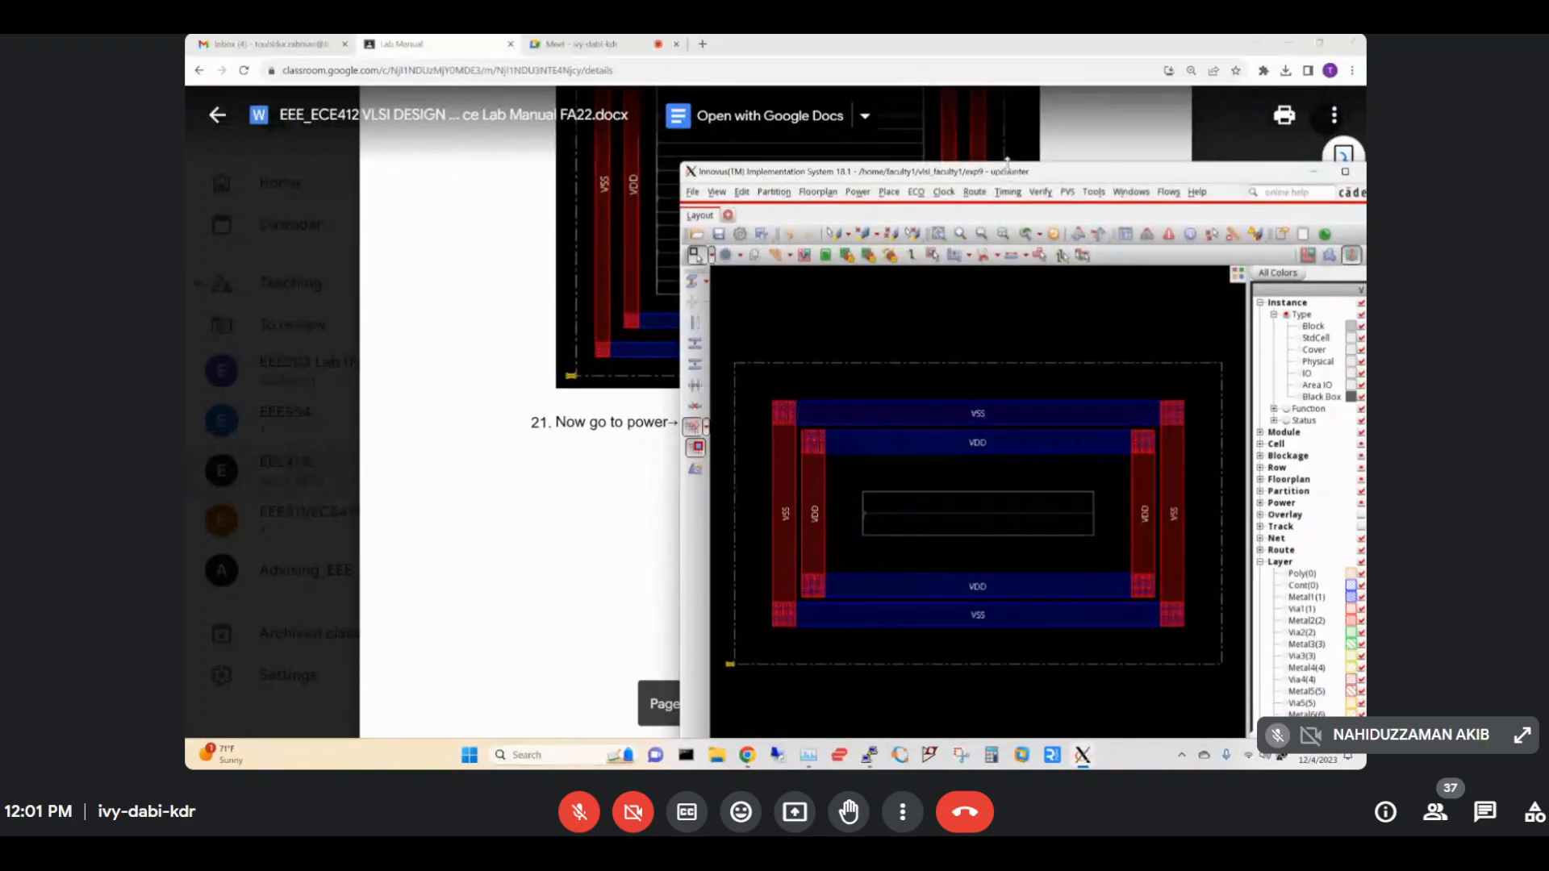
Move the Innovus window up and left, then show Task Manager's Wi-Fi performance view.
drag(1011, 173, 867, 95)
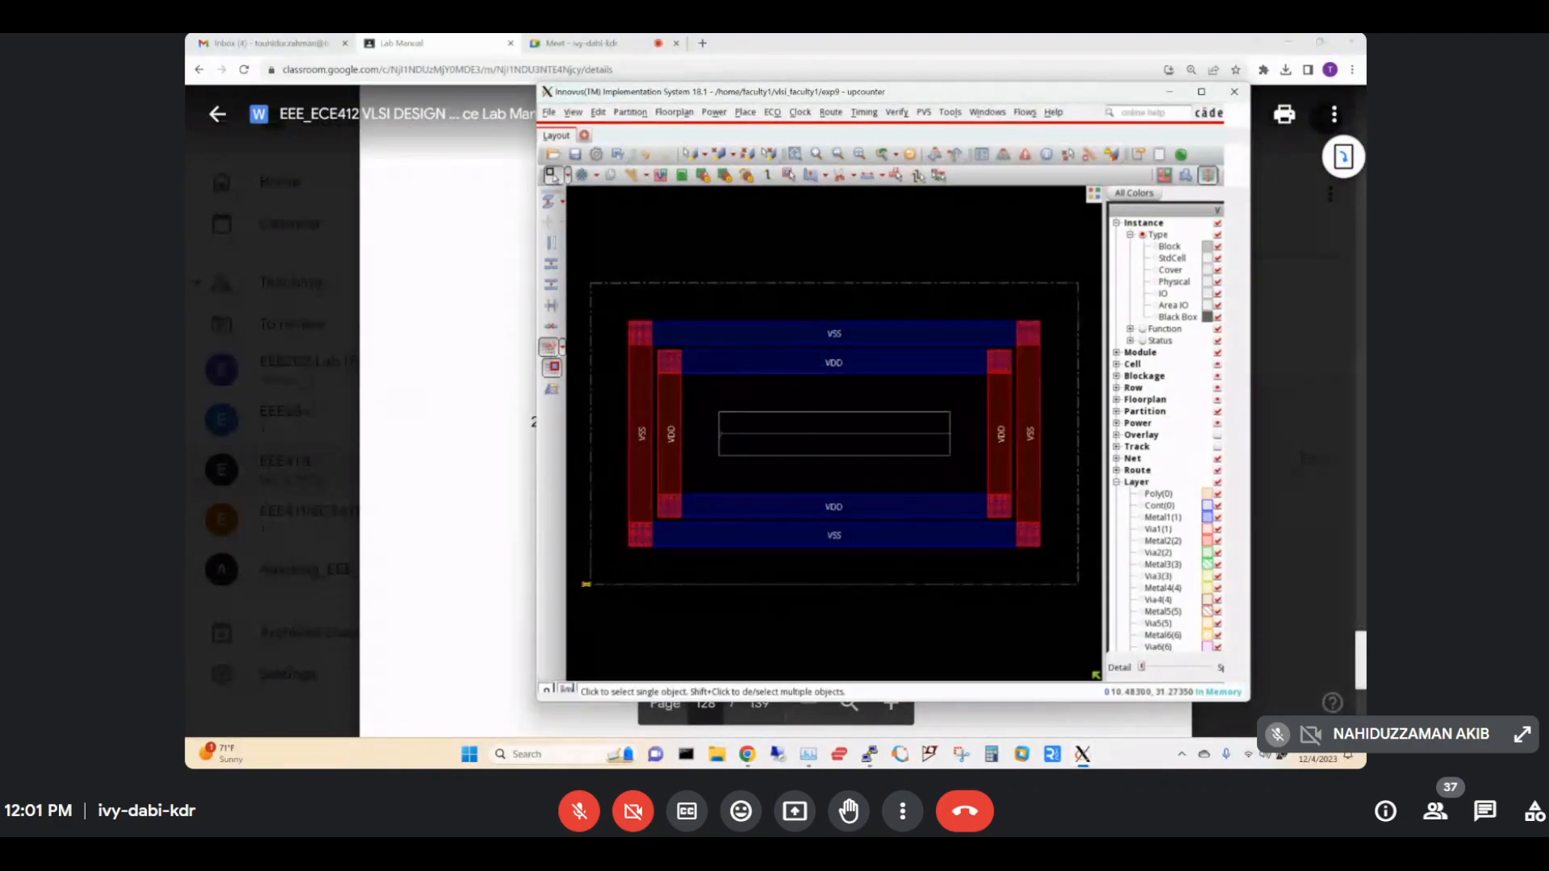
click(808, 755)
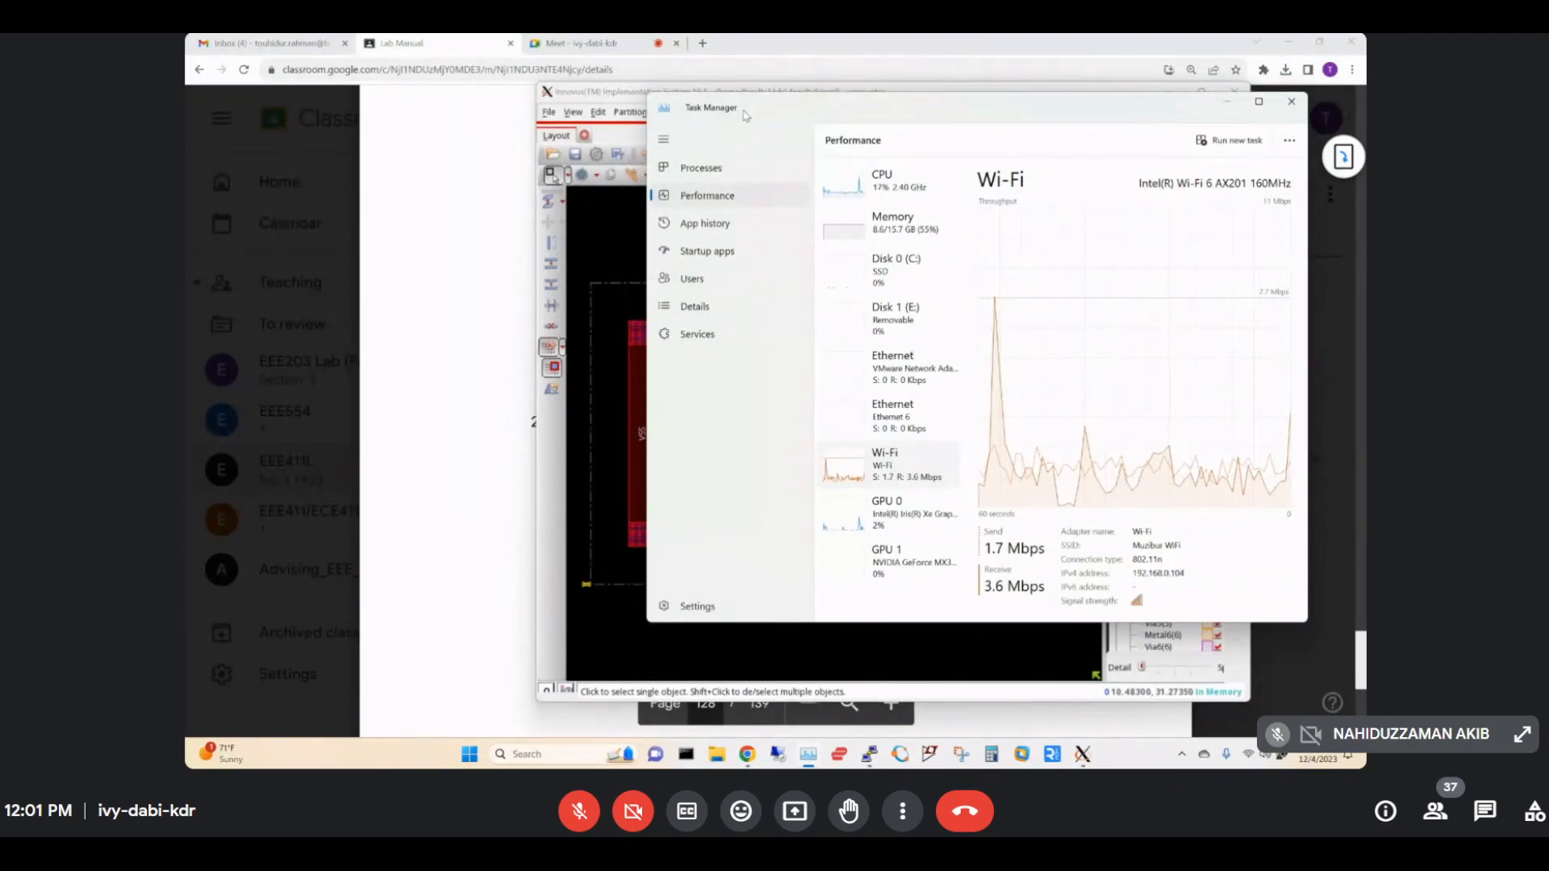
Raise the Innovus layout with its VSS/VDD rings above Task Manager.
click(615, 95)
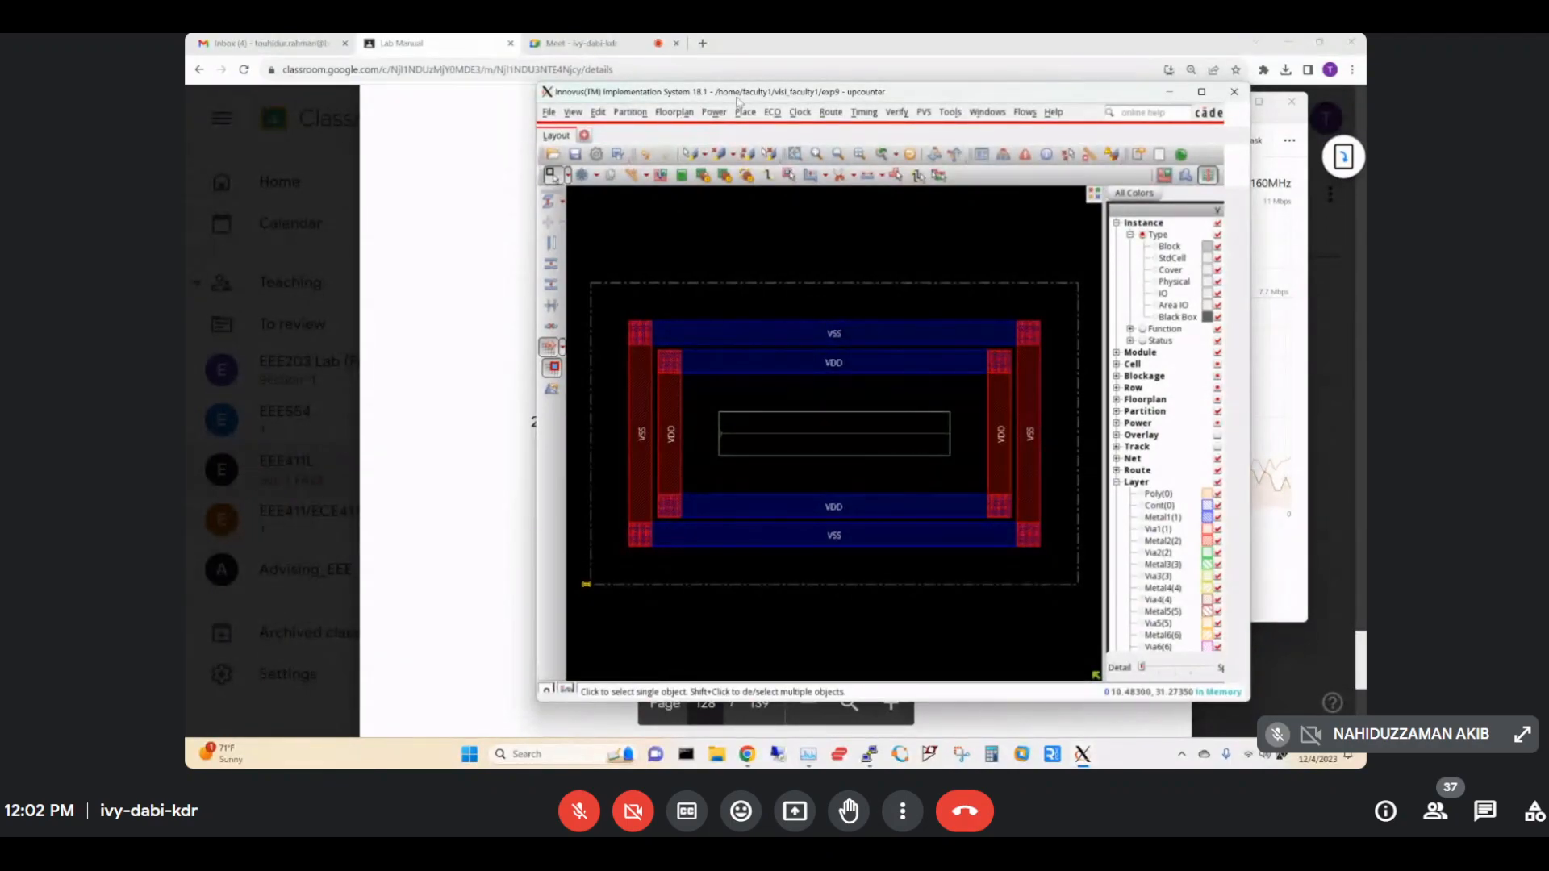
Shift the Innovus window further left, switching briefly to Task Manager and back.
drag(739, 97, 542, 94)
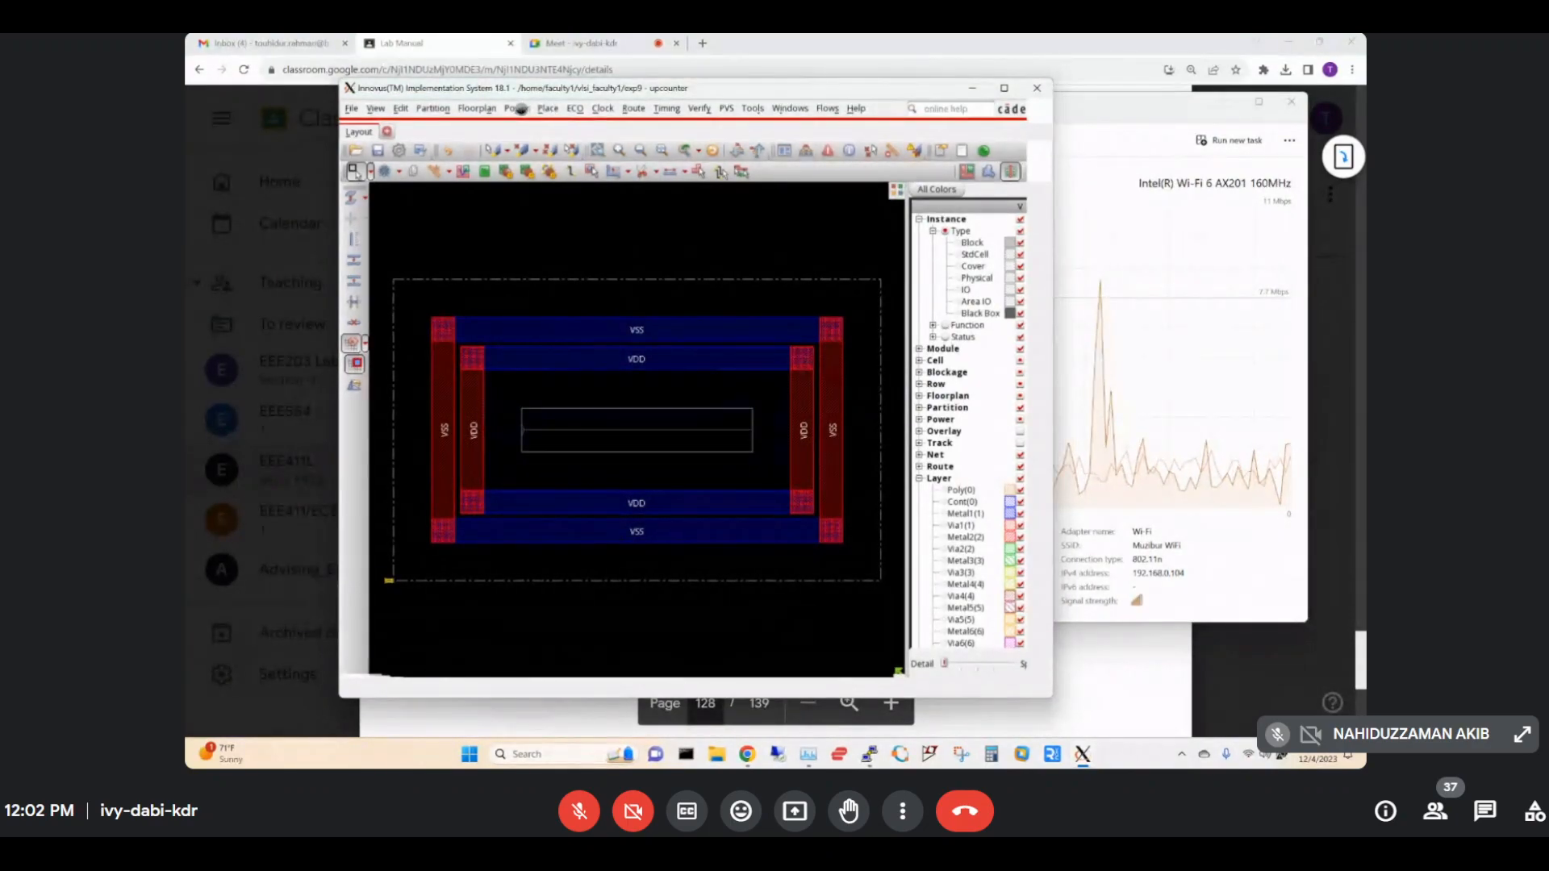
click(1136, 107)
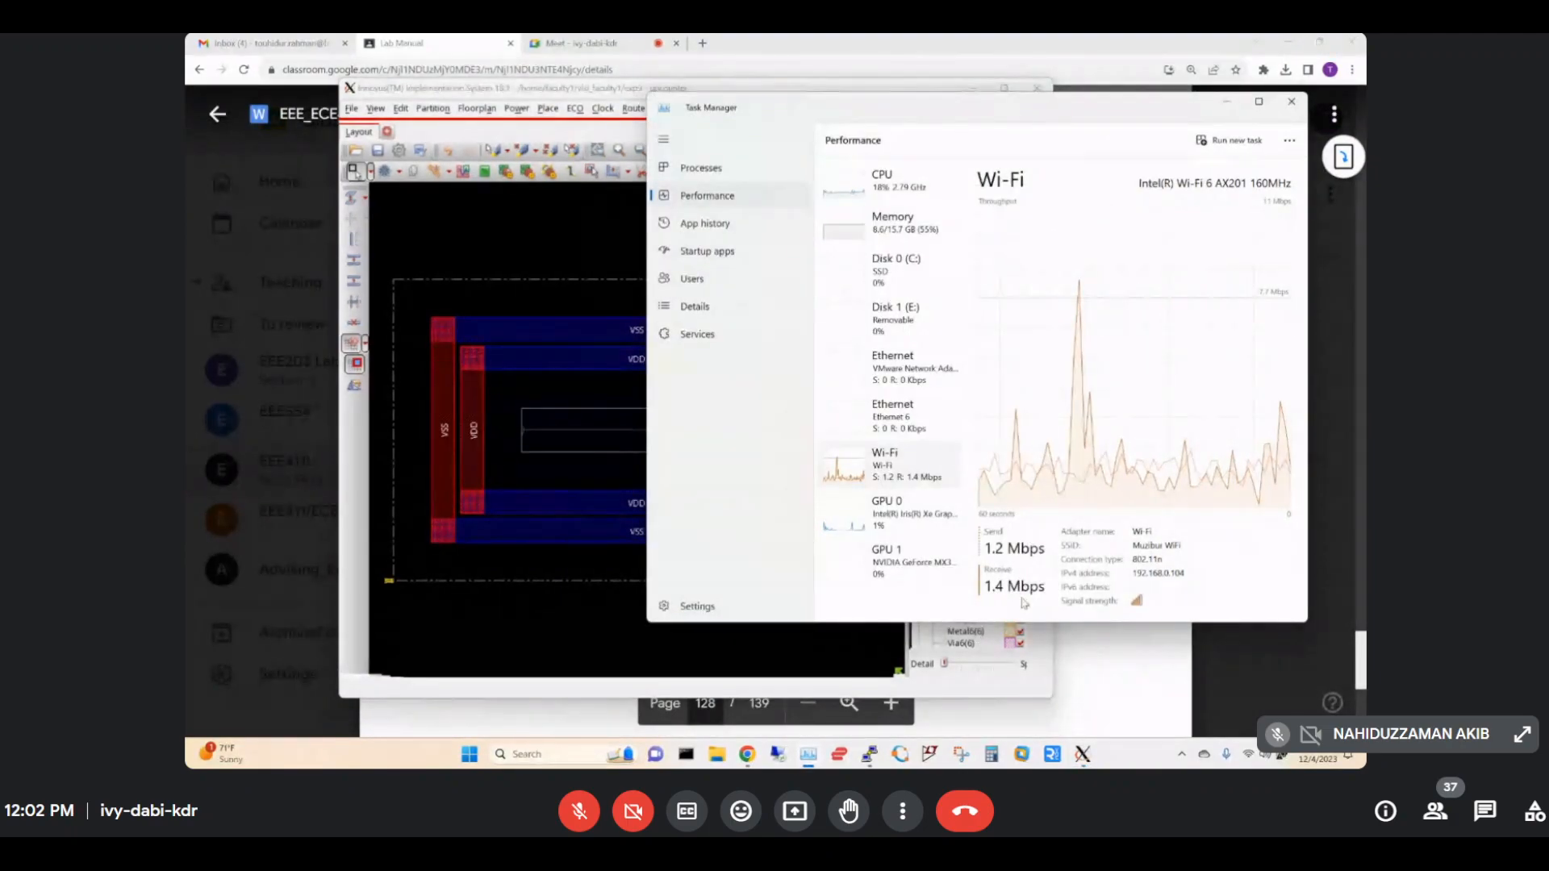
click(607, 92)
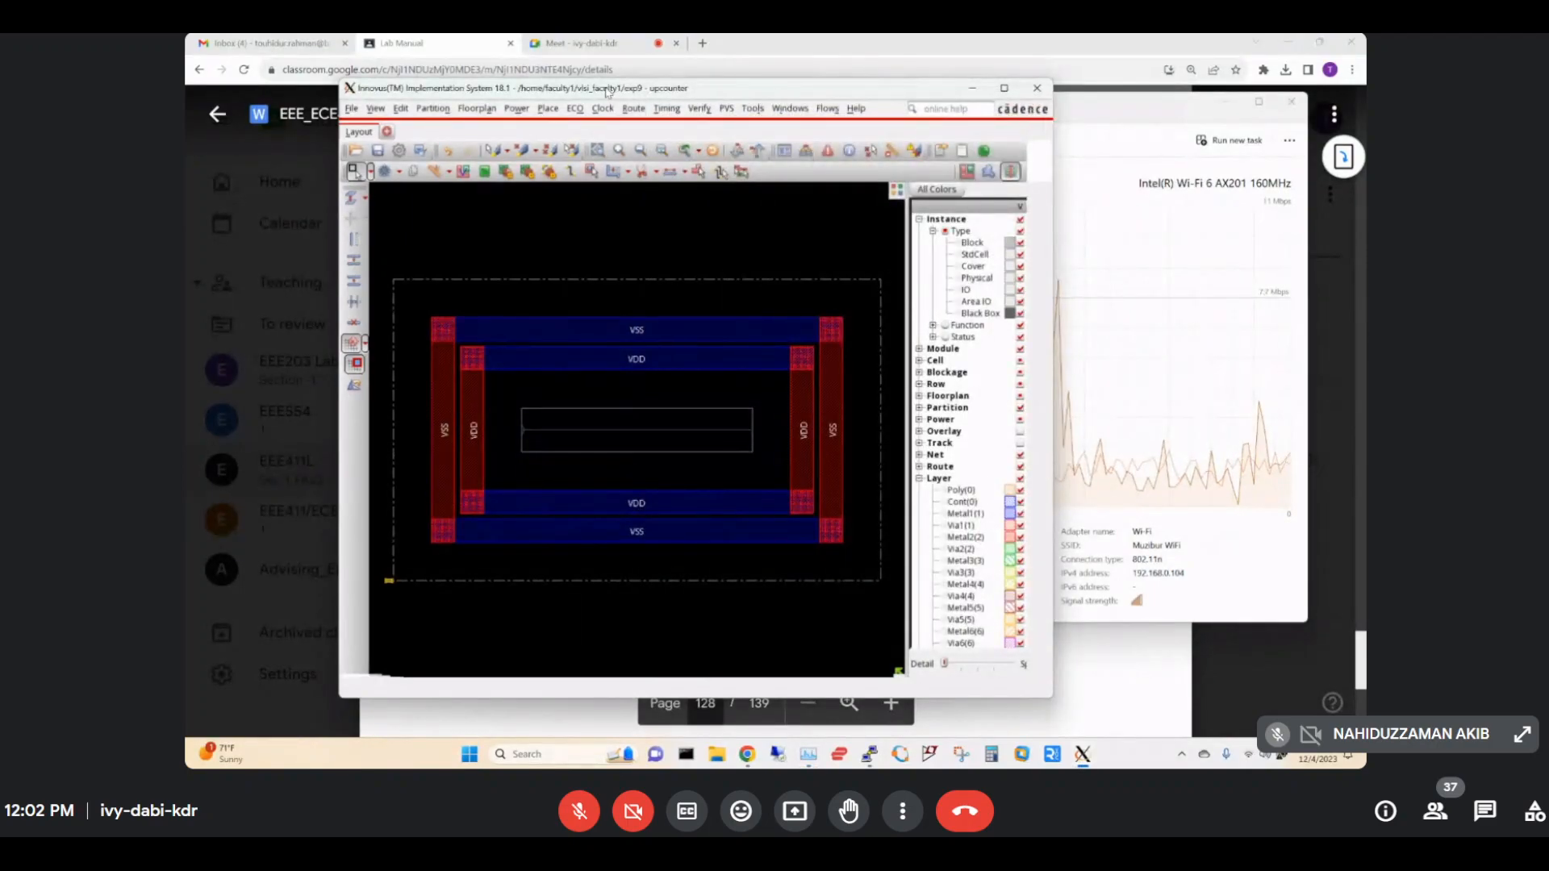
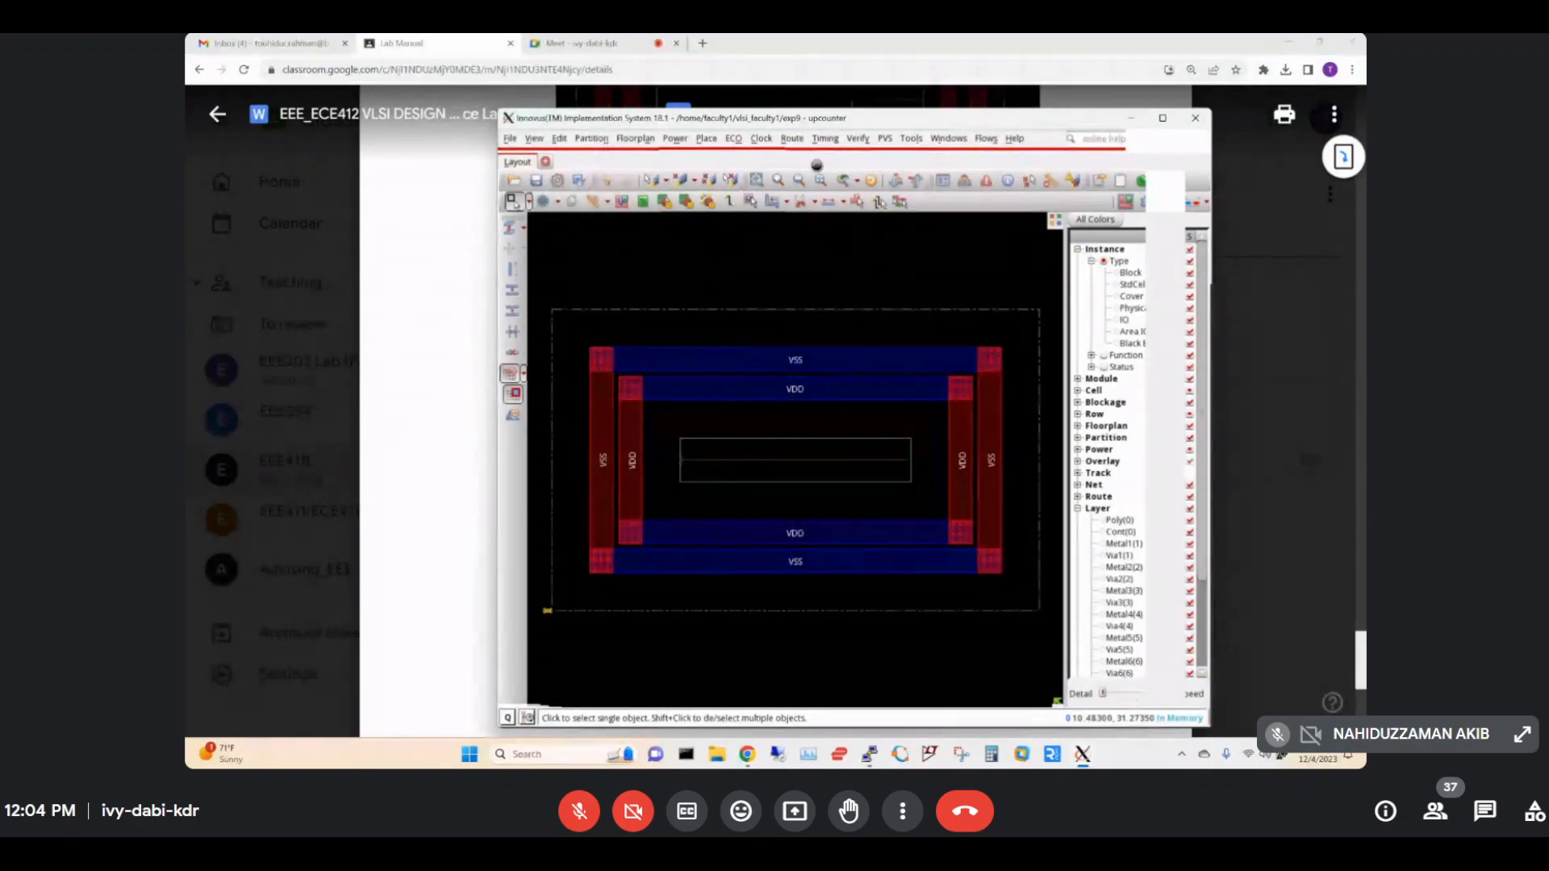
Switch to the Meet call tab in Chrome to show the presenting screen.
click(621, 46)
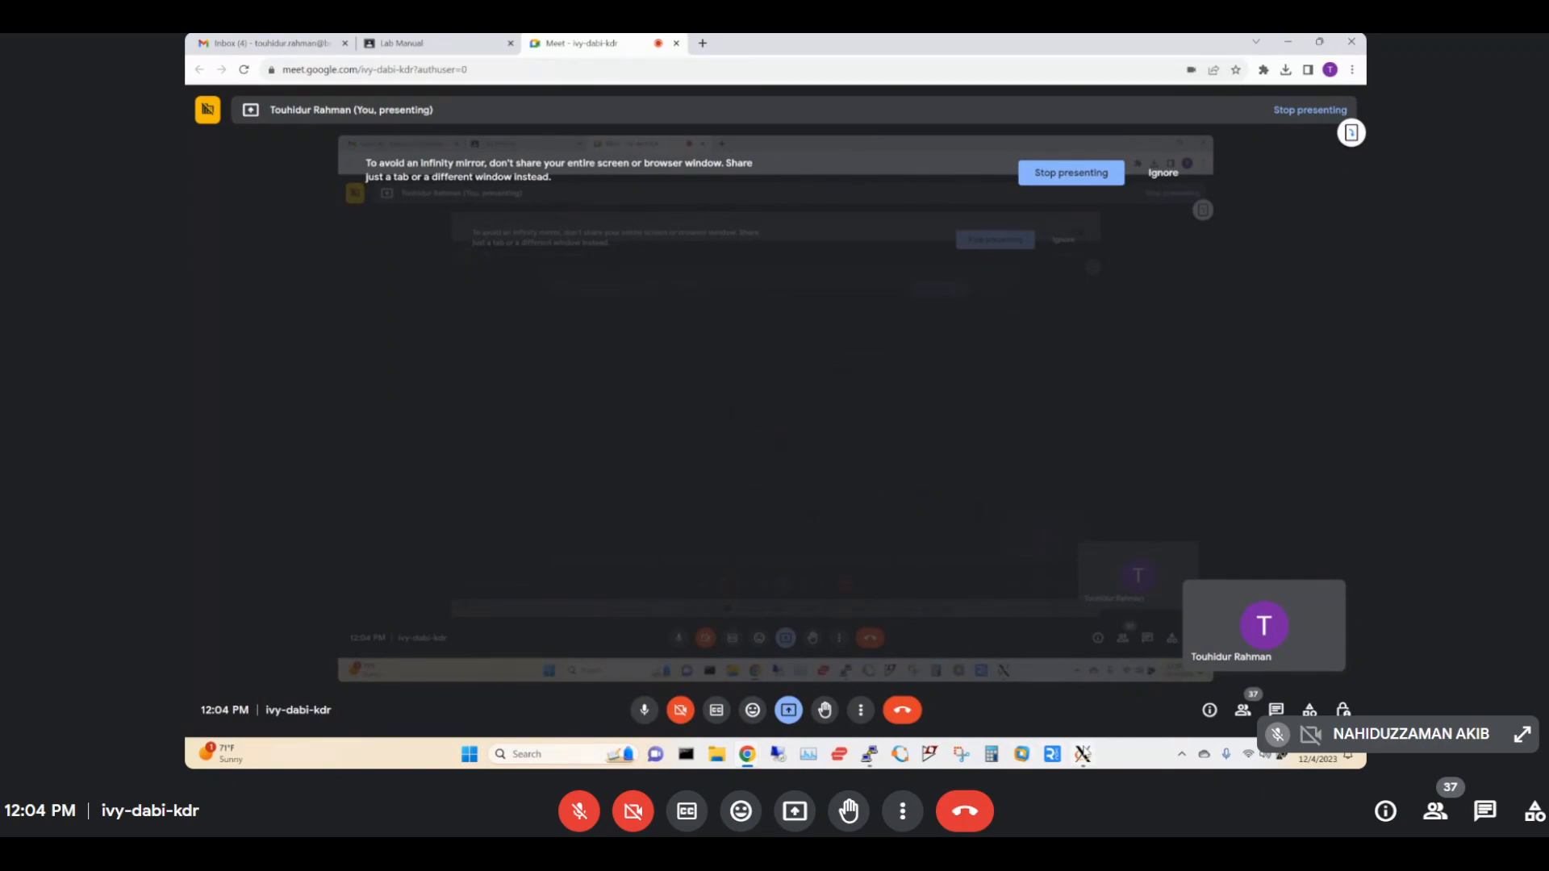
Bring the Innovus layout window with its VDD/VSS rings to the front from the taskbar.
mouse_move(1082, 753)
click(1289, 677)
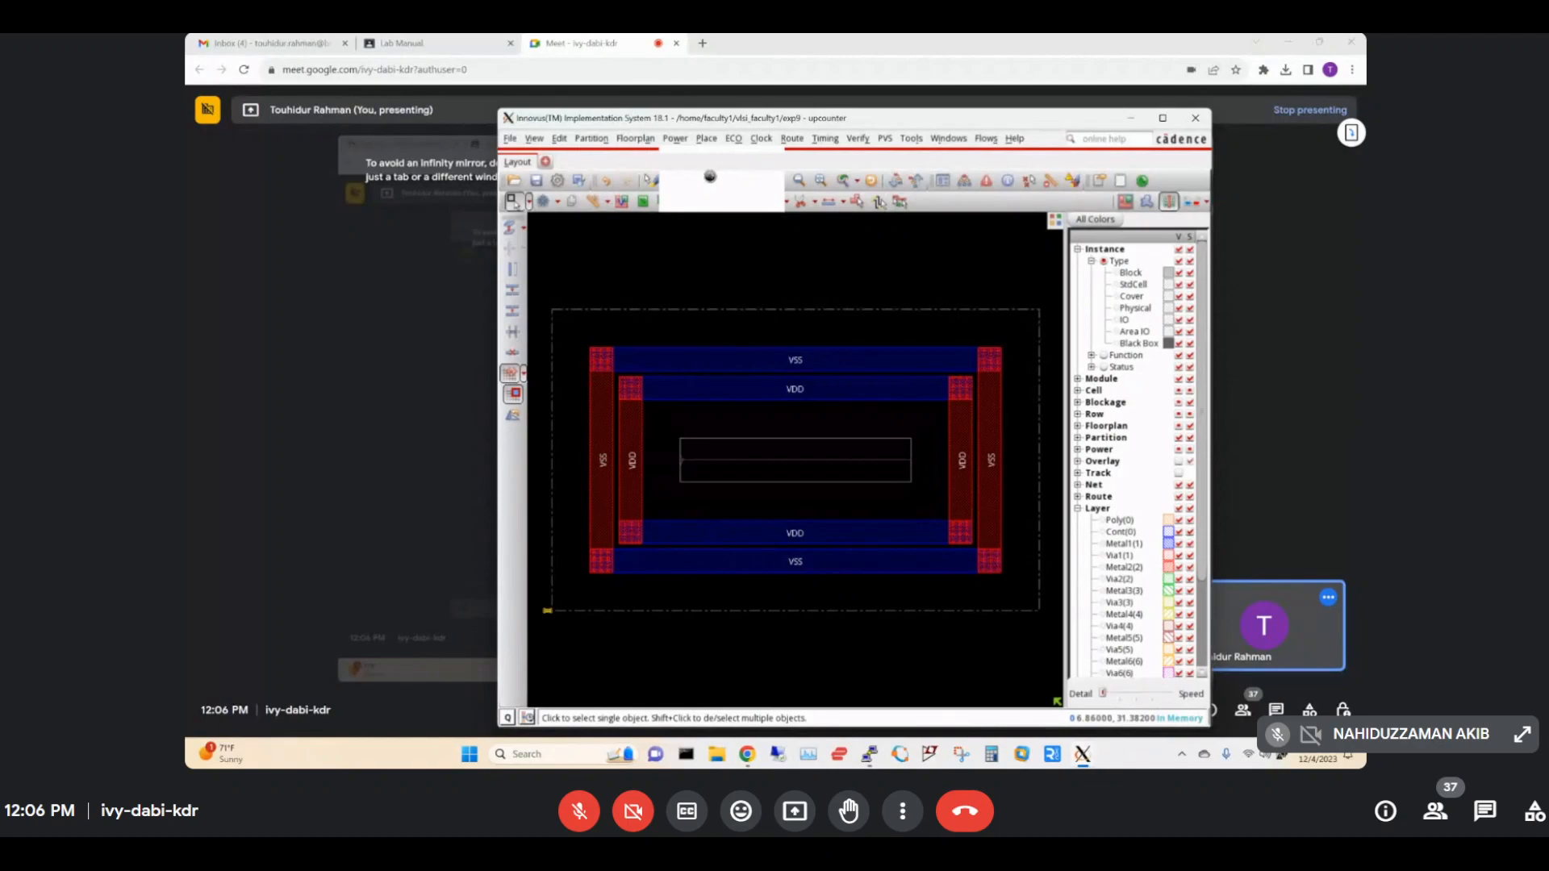
Move the Meet self-view tile aside and back, open Power Planning > Add Stripe, then view the lab manual.
drag(1389, 738, 51, 734)
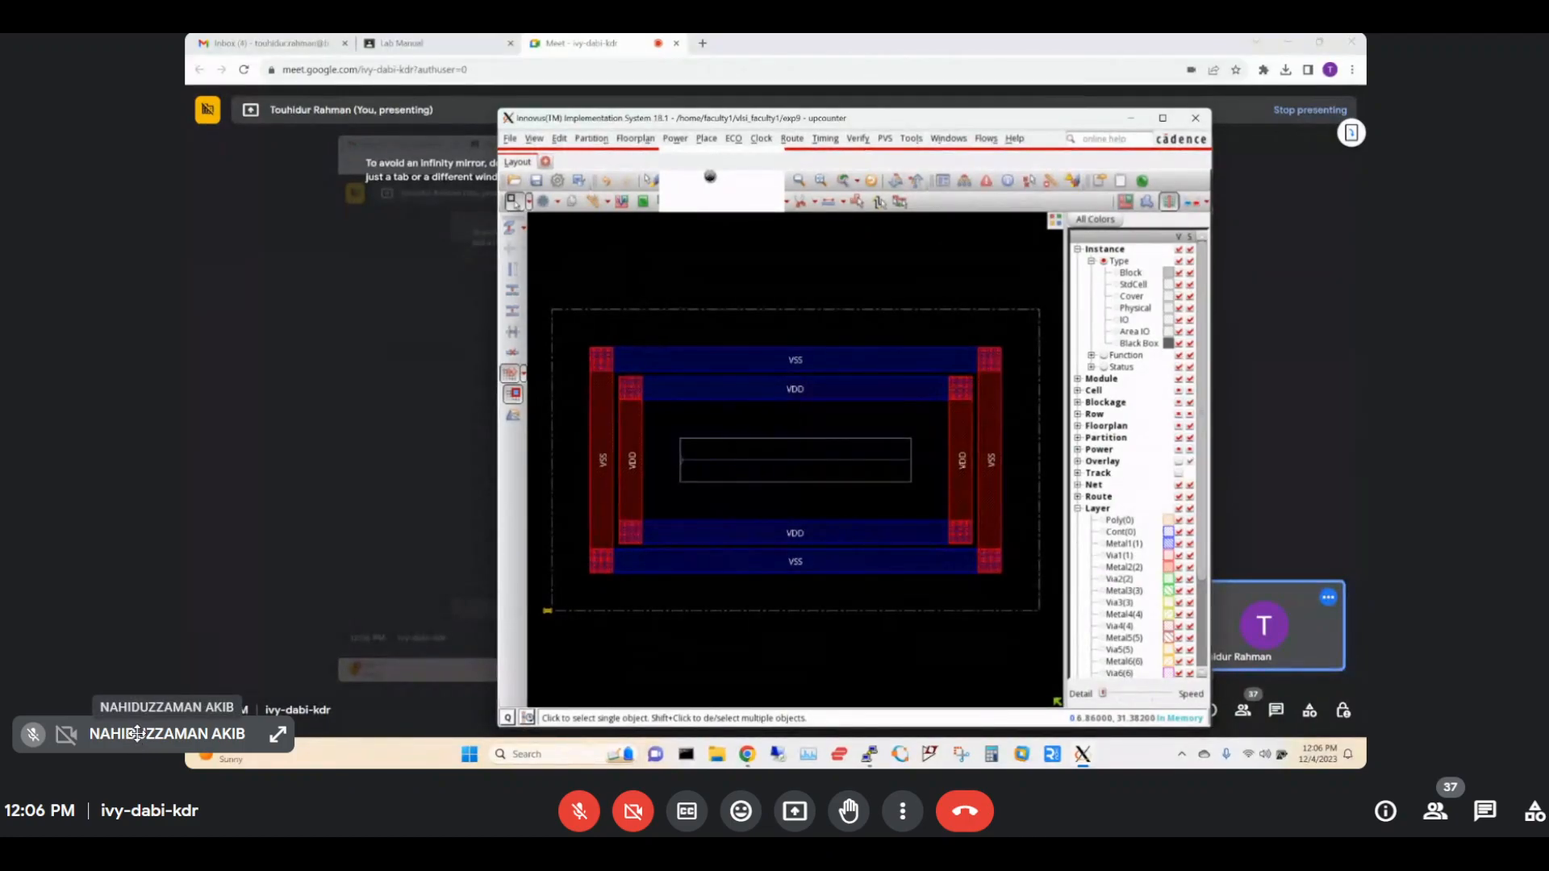
drag(137, 733, 1363, 625)
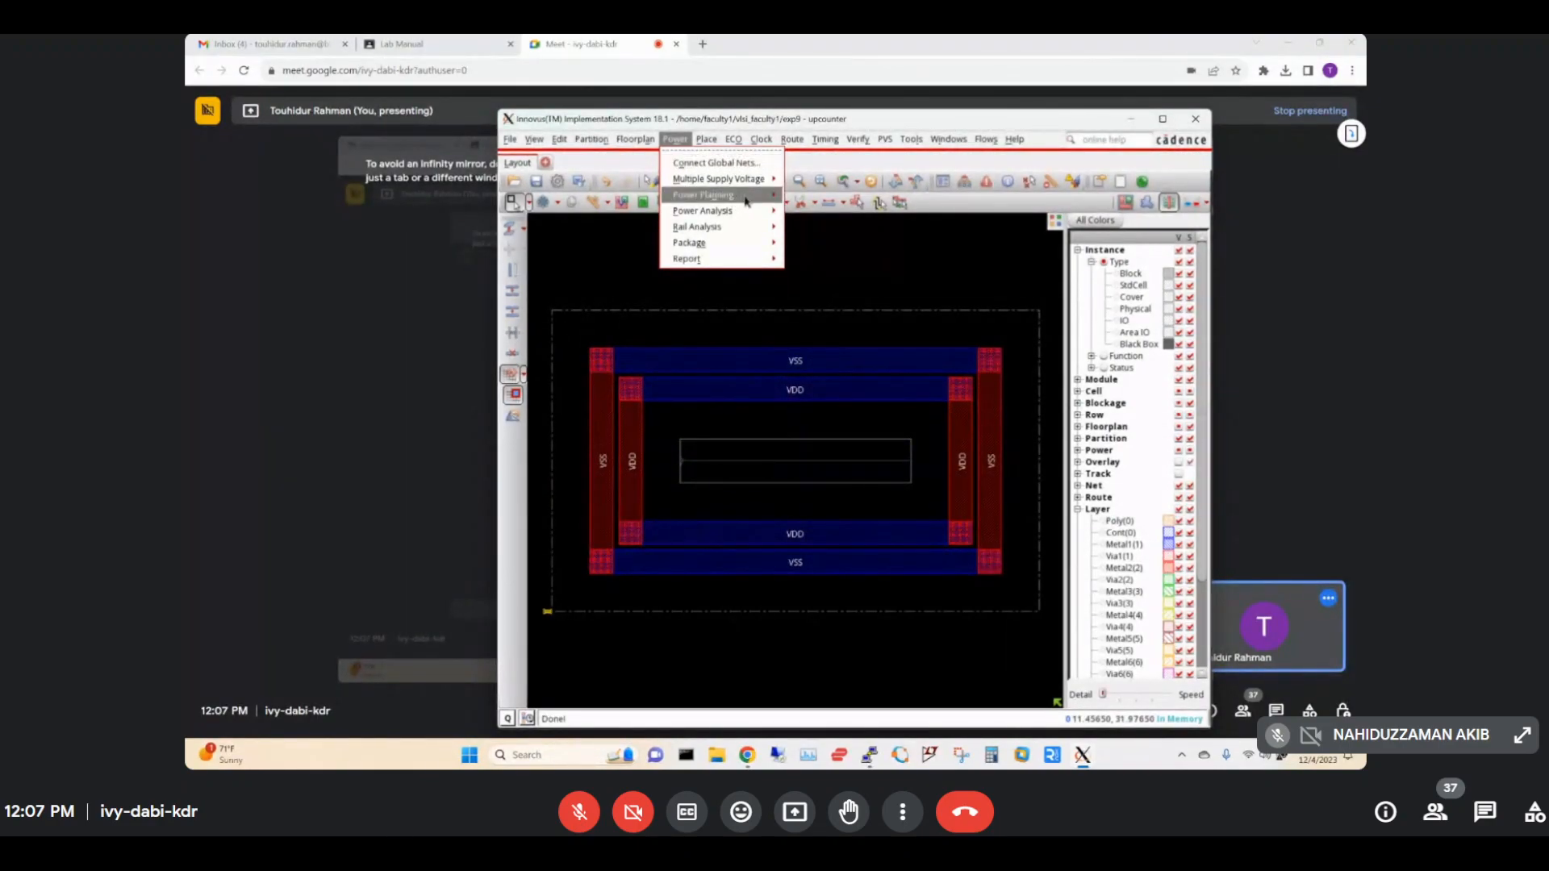
mouse_move(777, 202)
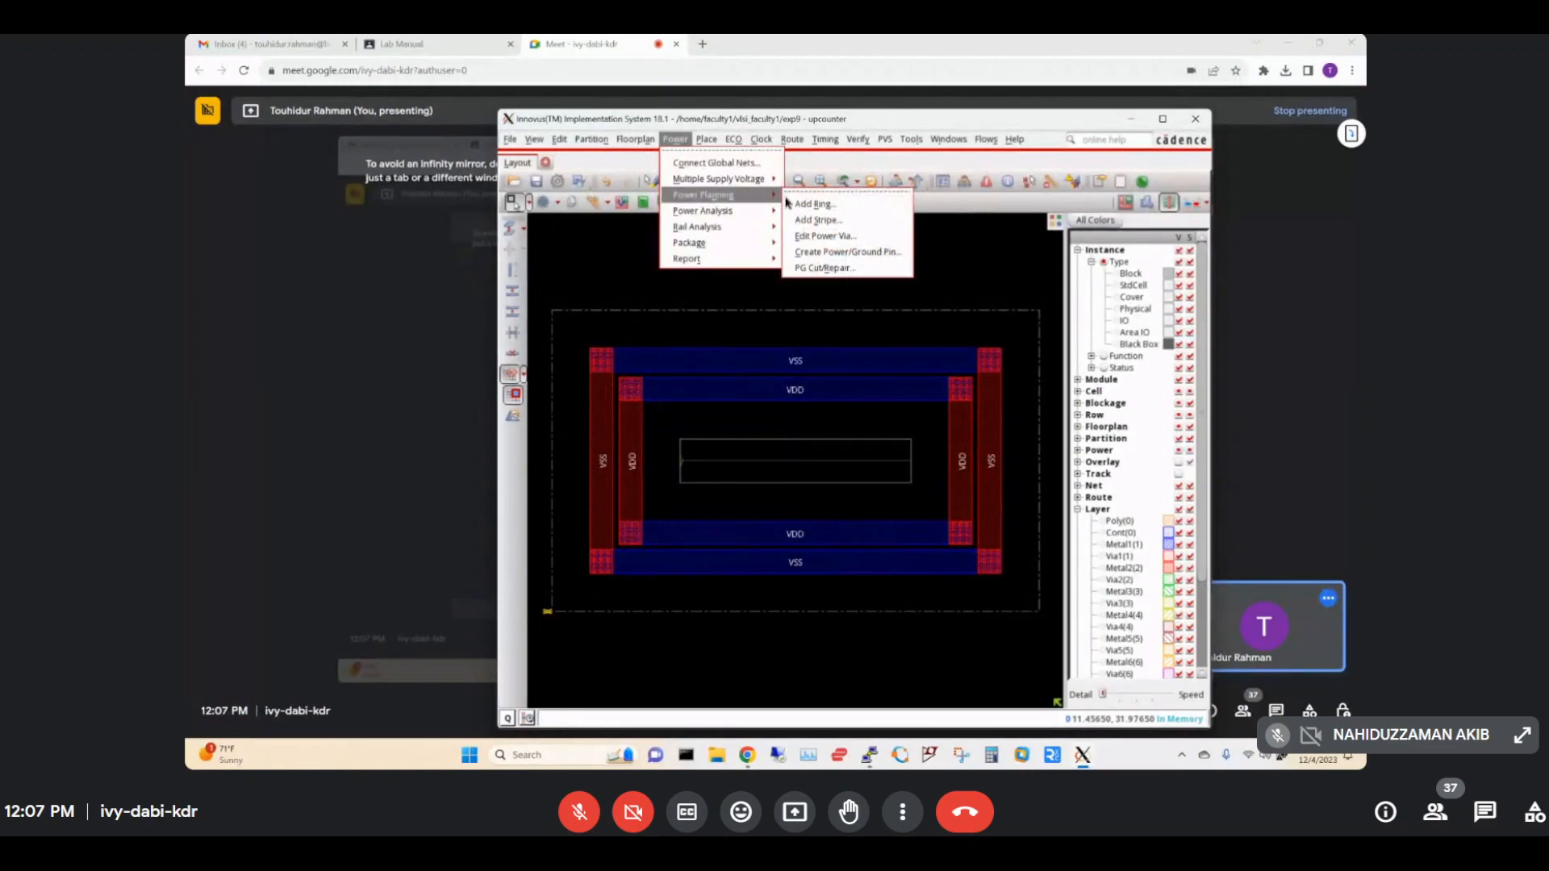
click(822, 223)
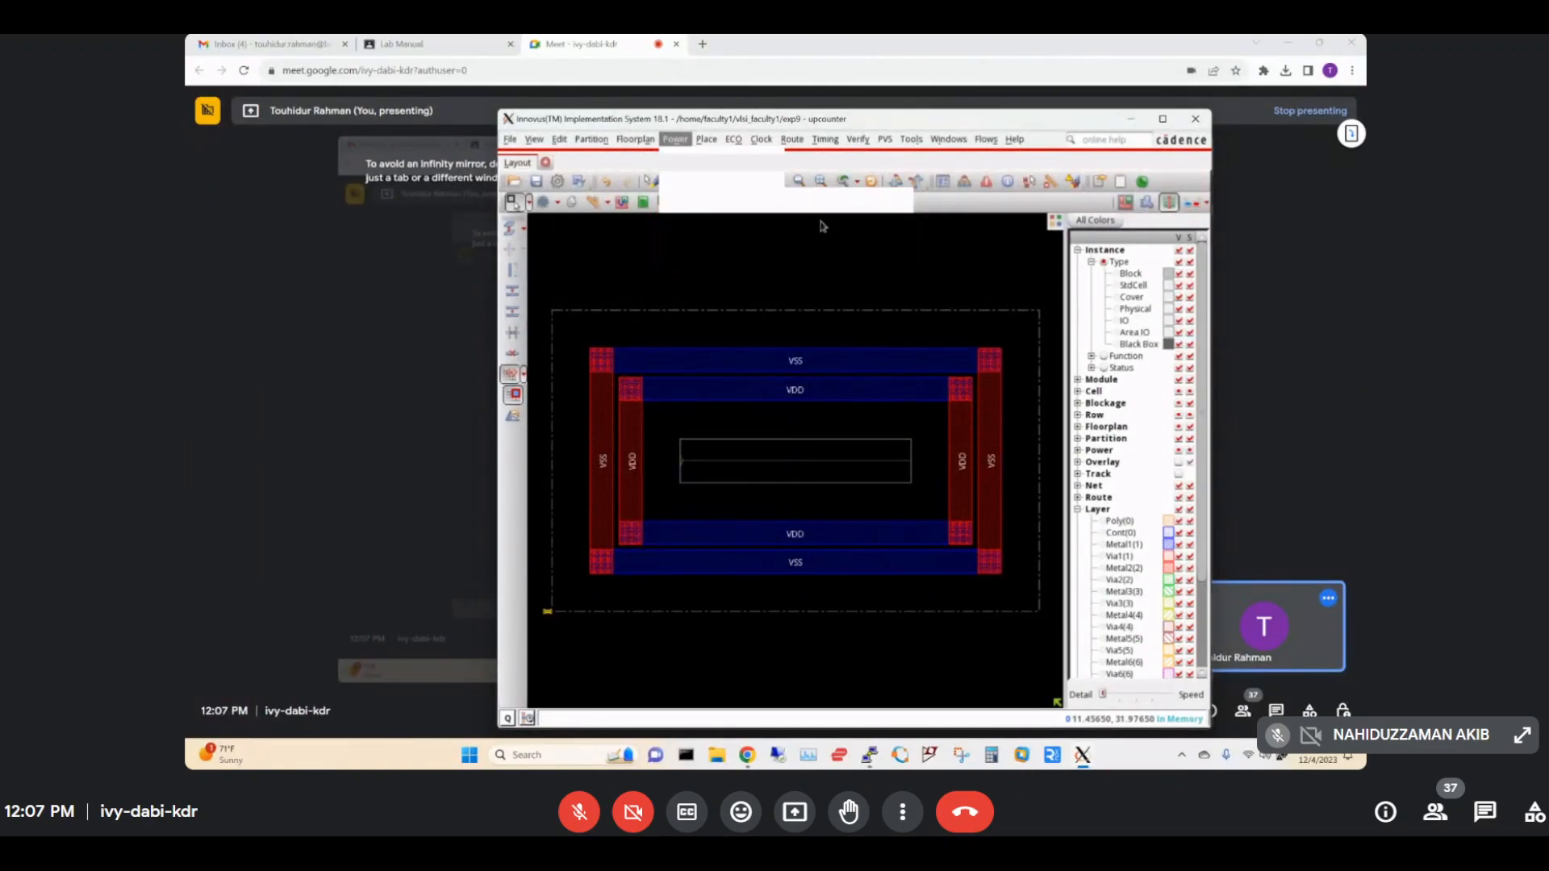
click(407, 46)
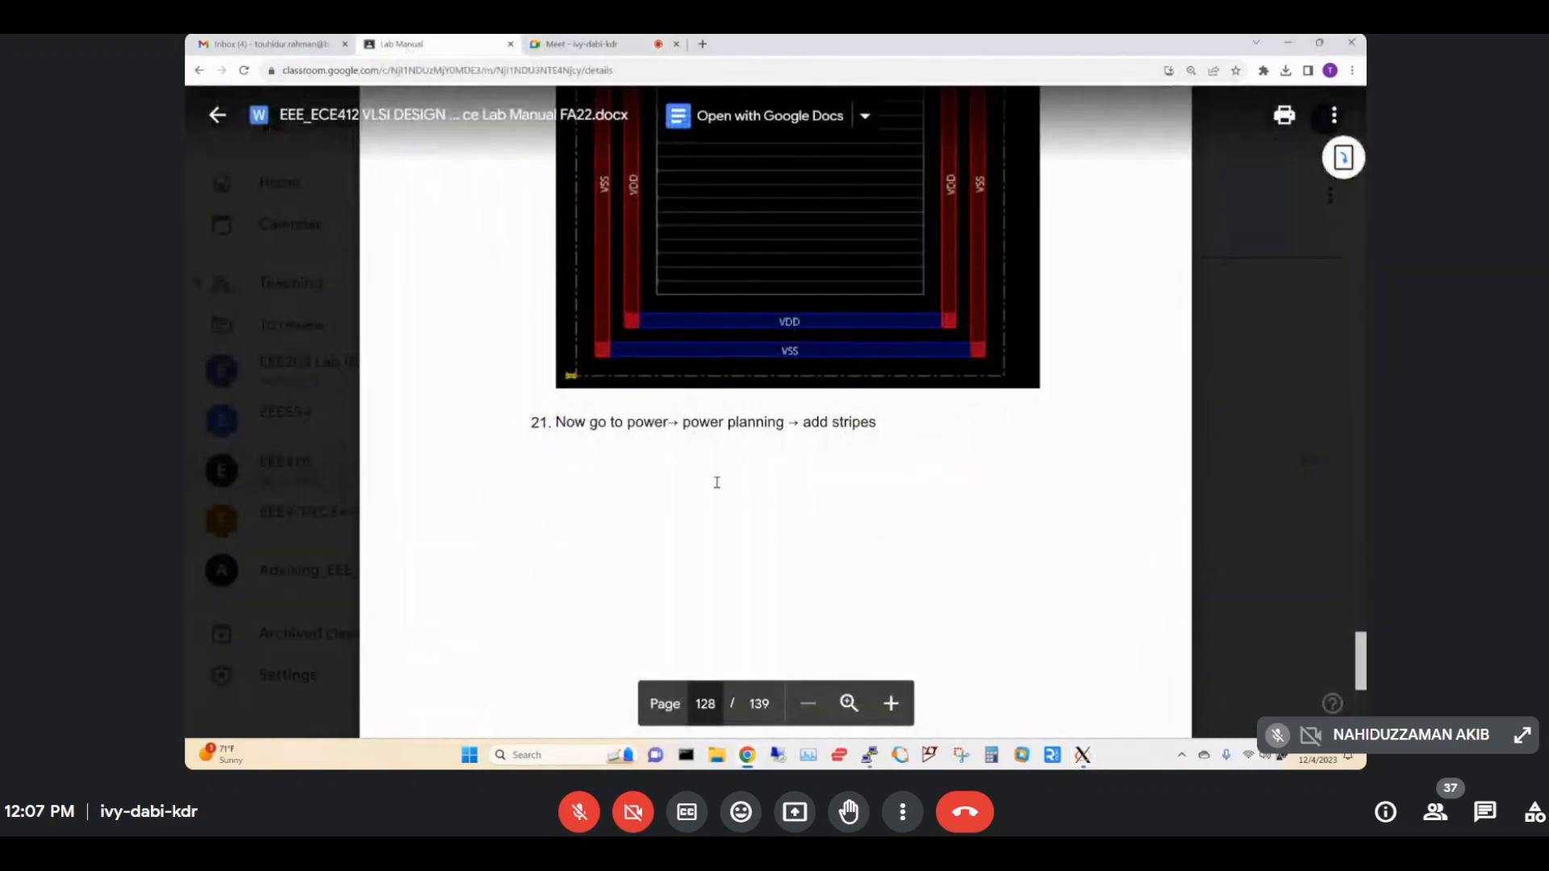
Scroll down the lab manual, then bring the Innovus Add Stripes window in front of it.
scroll(853, 490, down, 5)
scroll(856, 492, down, 5)
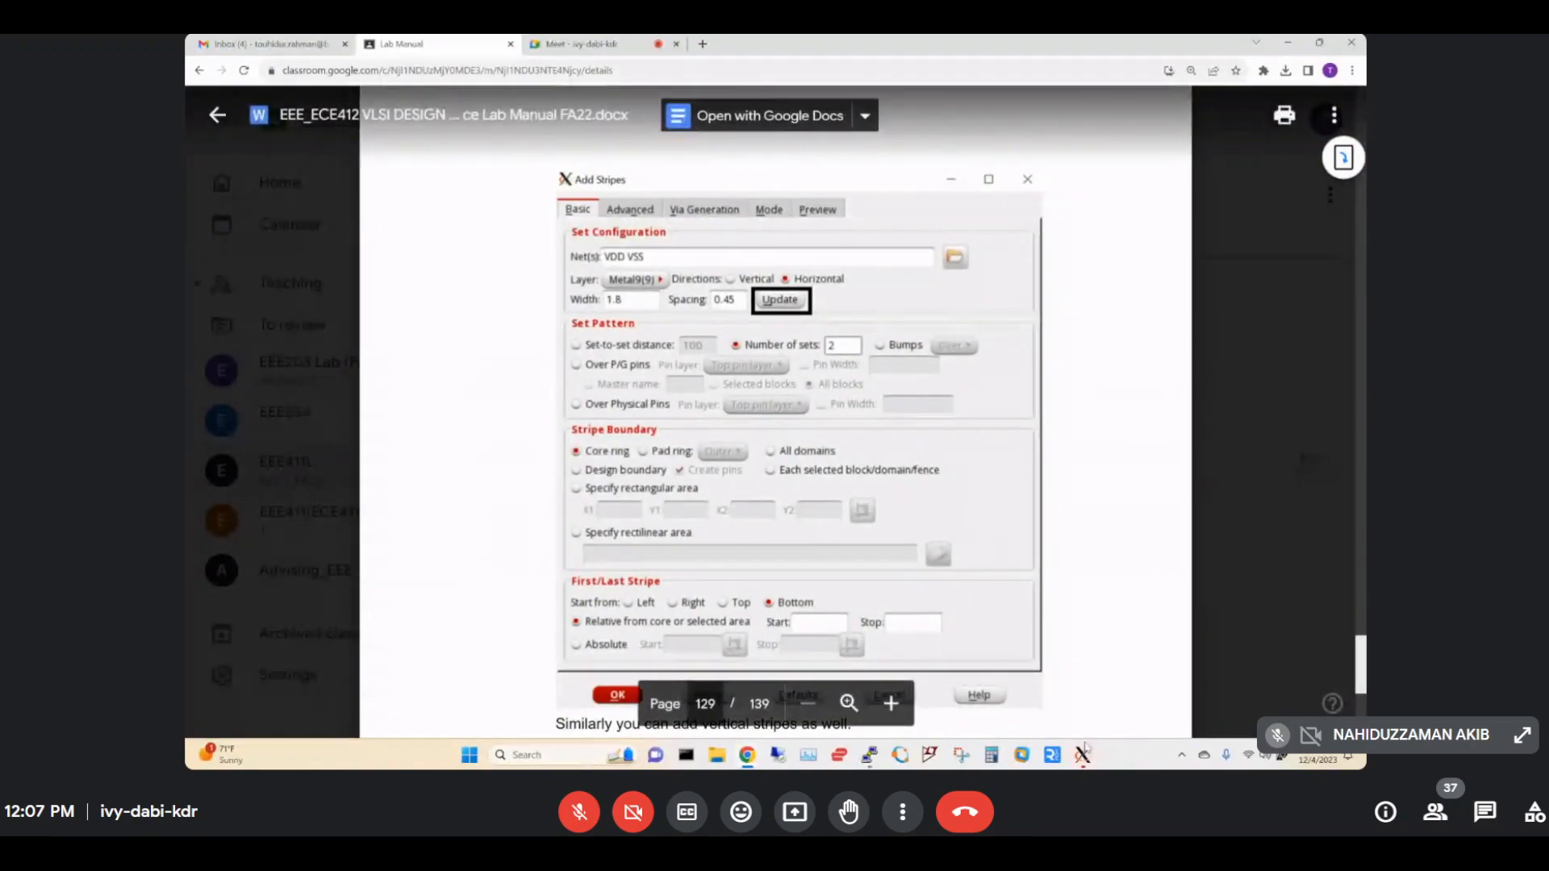
mouse_move(1082, 754)
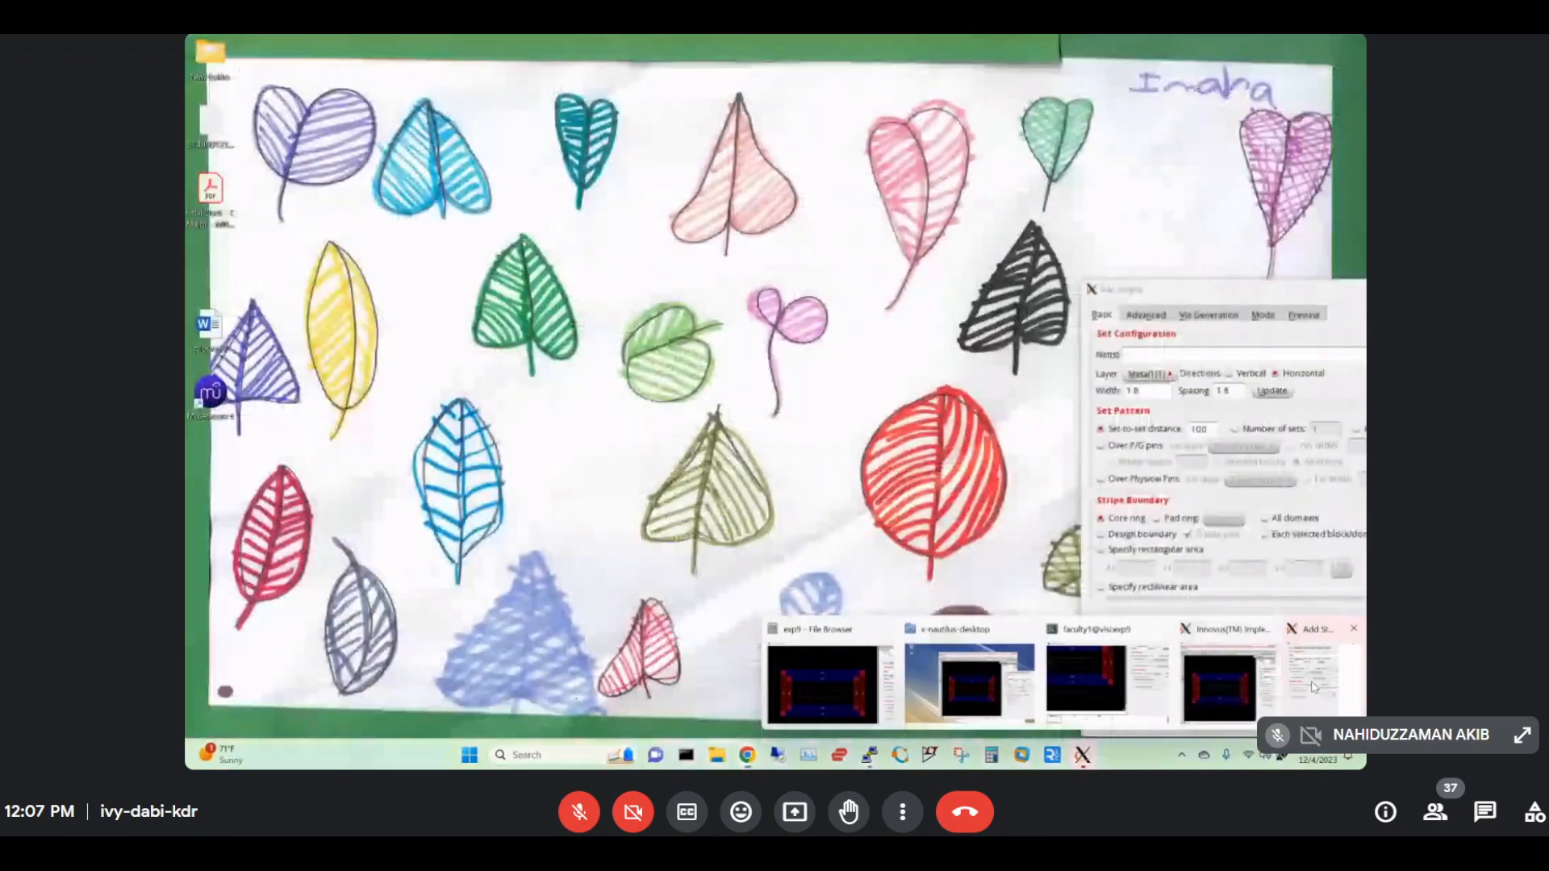
click(1314, 686)
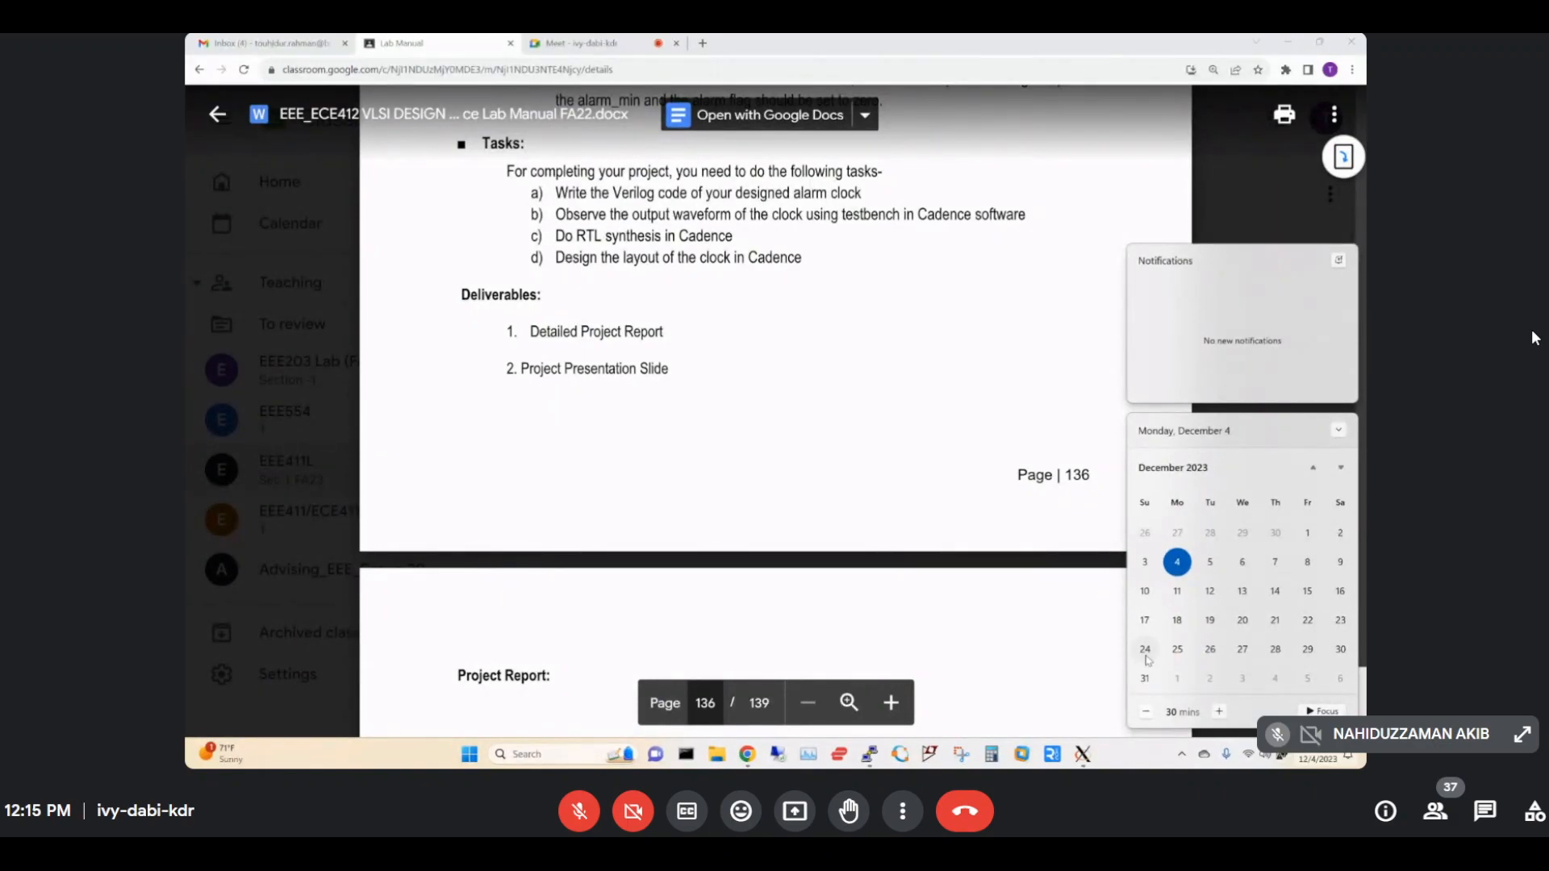
Dismiss the calendar panel and flip through the Gmail and Meet tabs back to the lab manual.
click(884, 454)
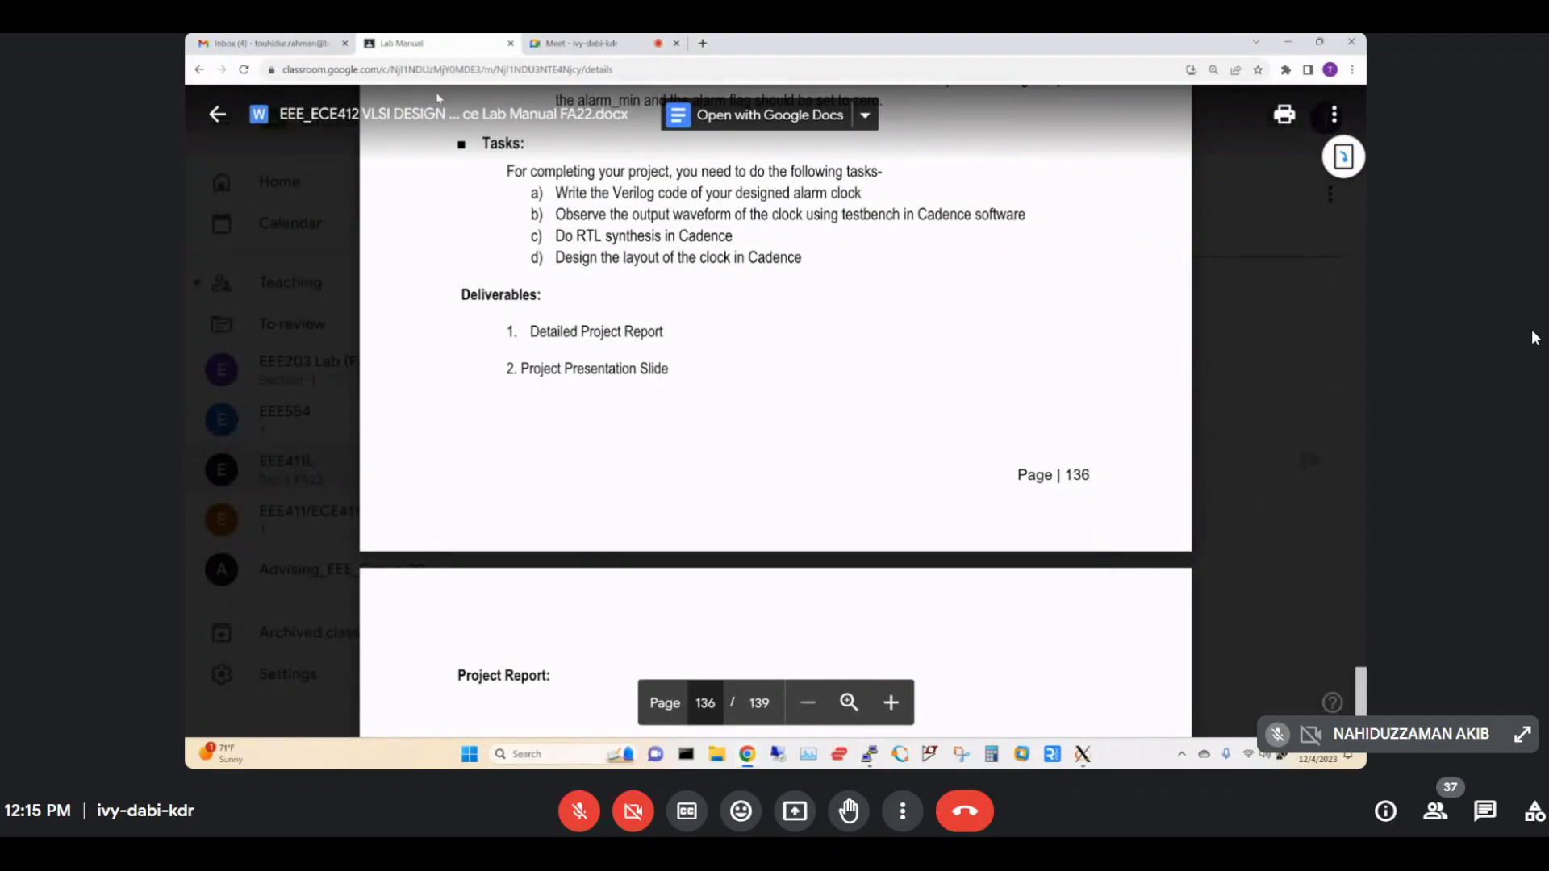
click(272, 44)
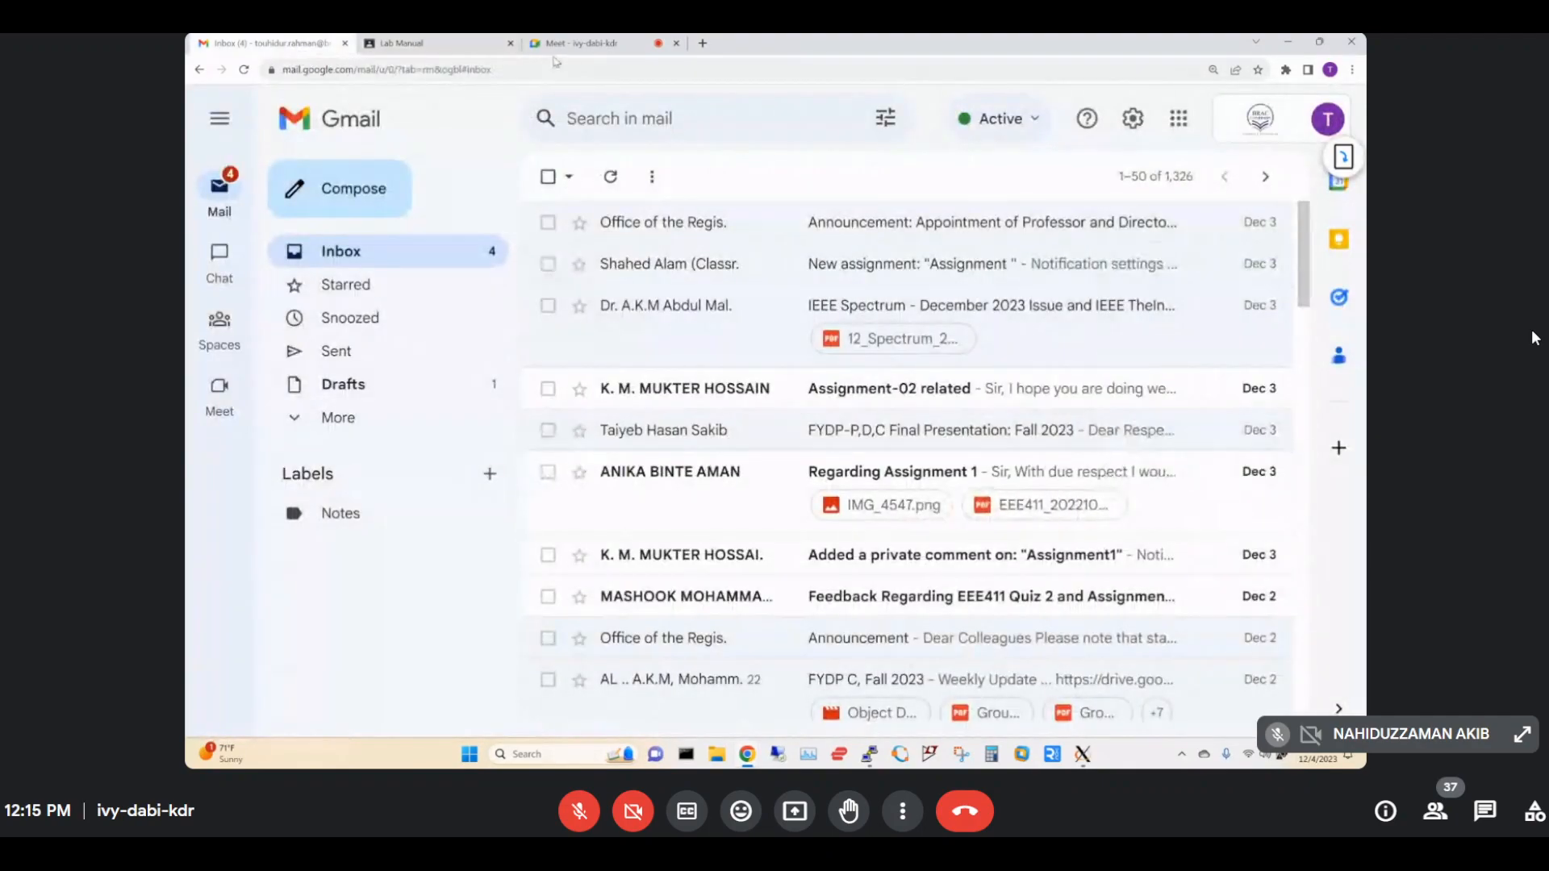
click(578, 43)
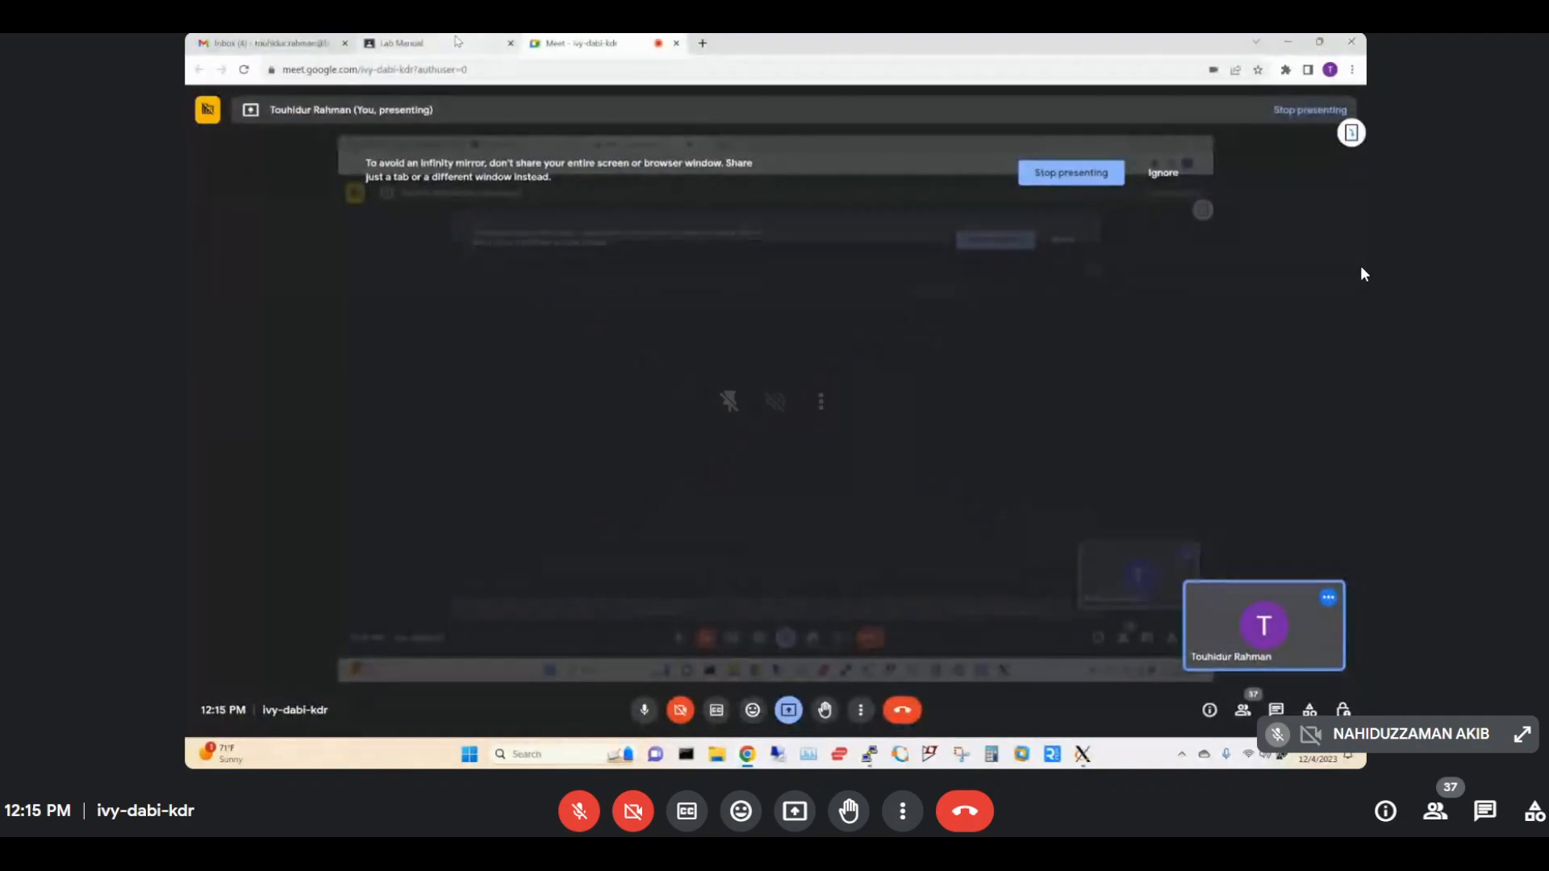
click(460, 42)
Close the lab manual preview and open the EEE411L stream scrolled to the top.
click(211, 110)
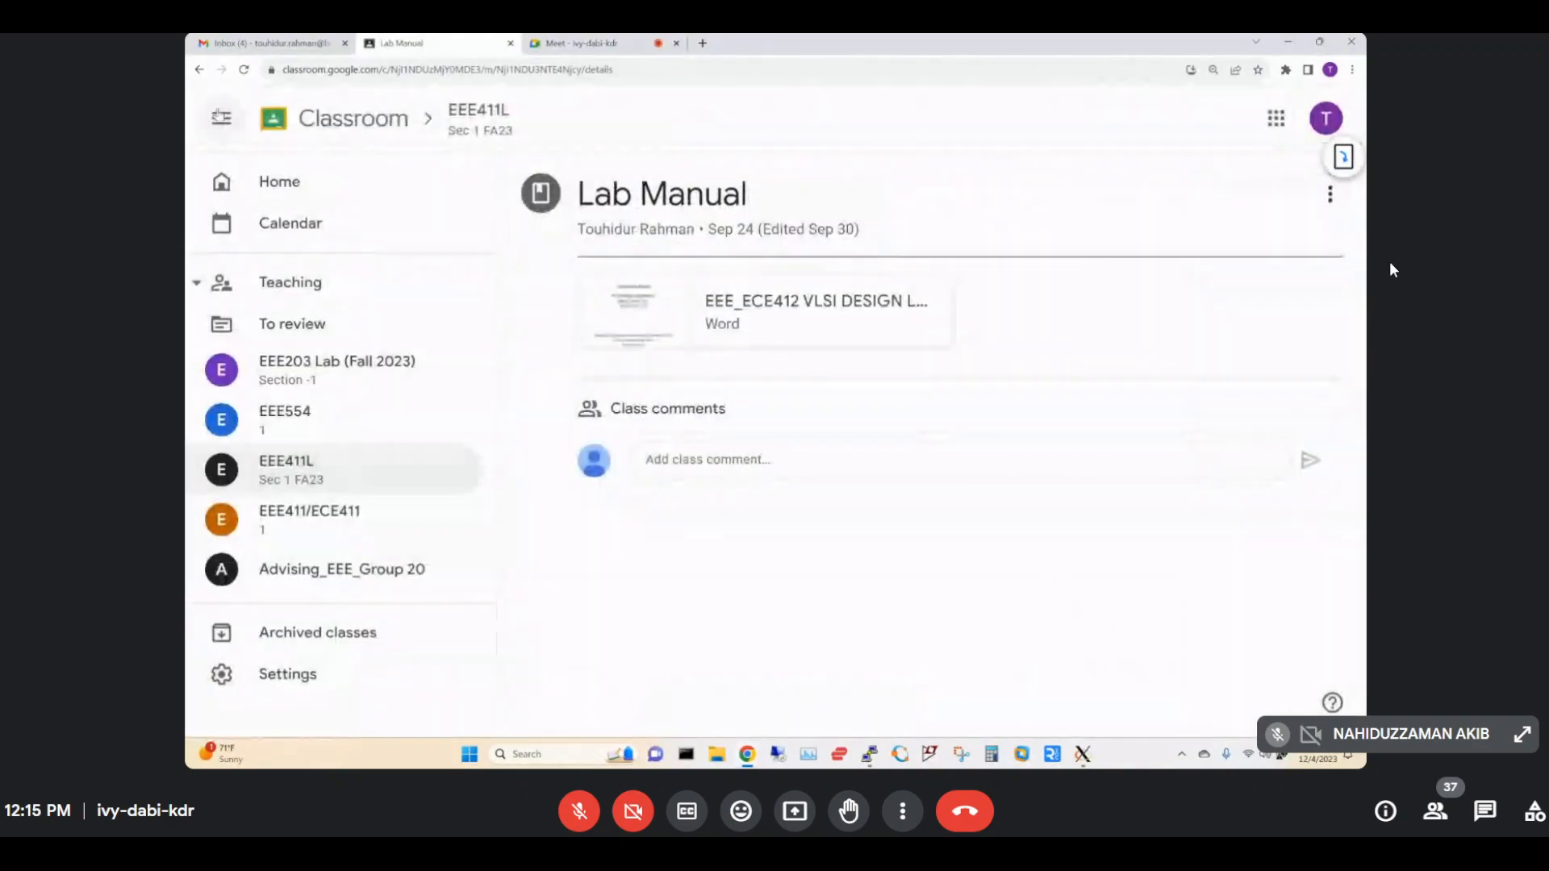
click(316, 480)
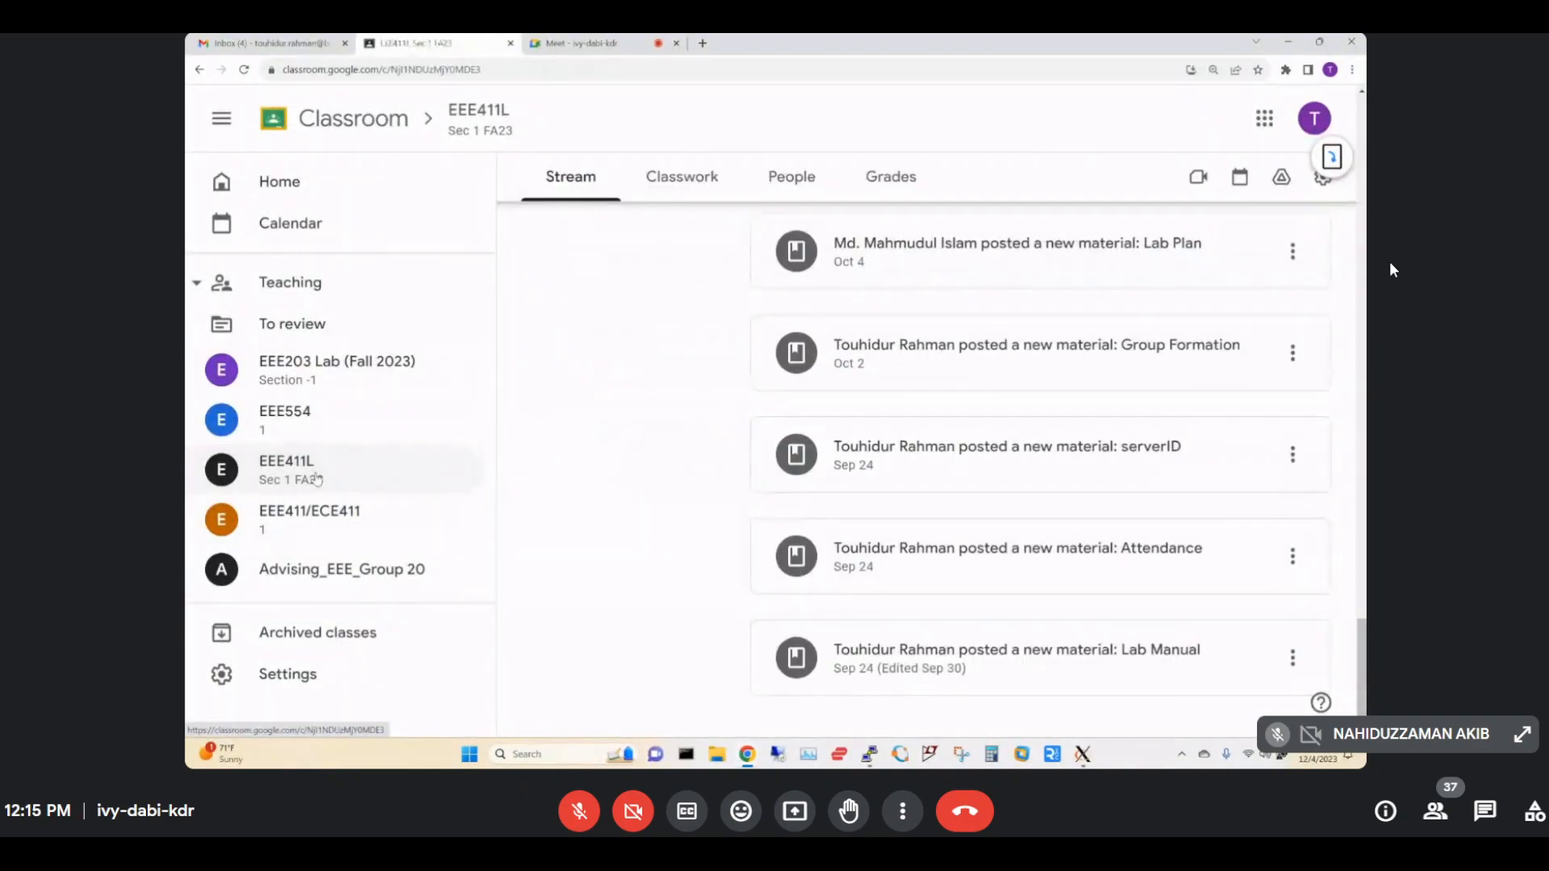
scroll(508, 503, up, 15)
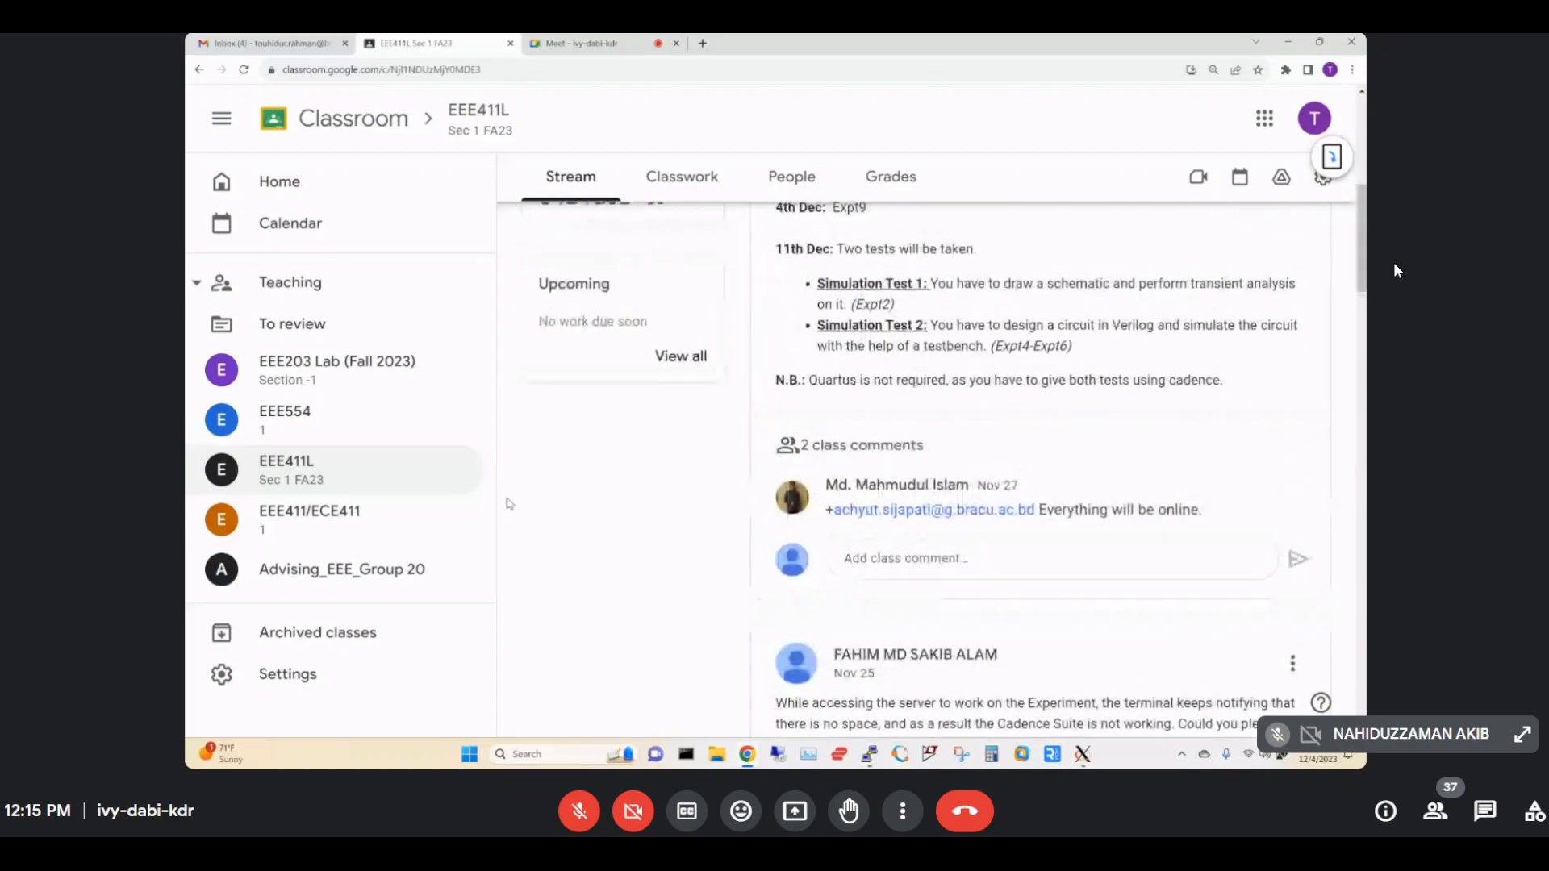
scroll(508, 503, up, 5)
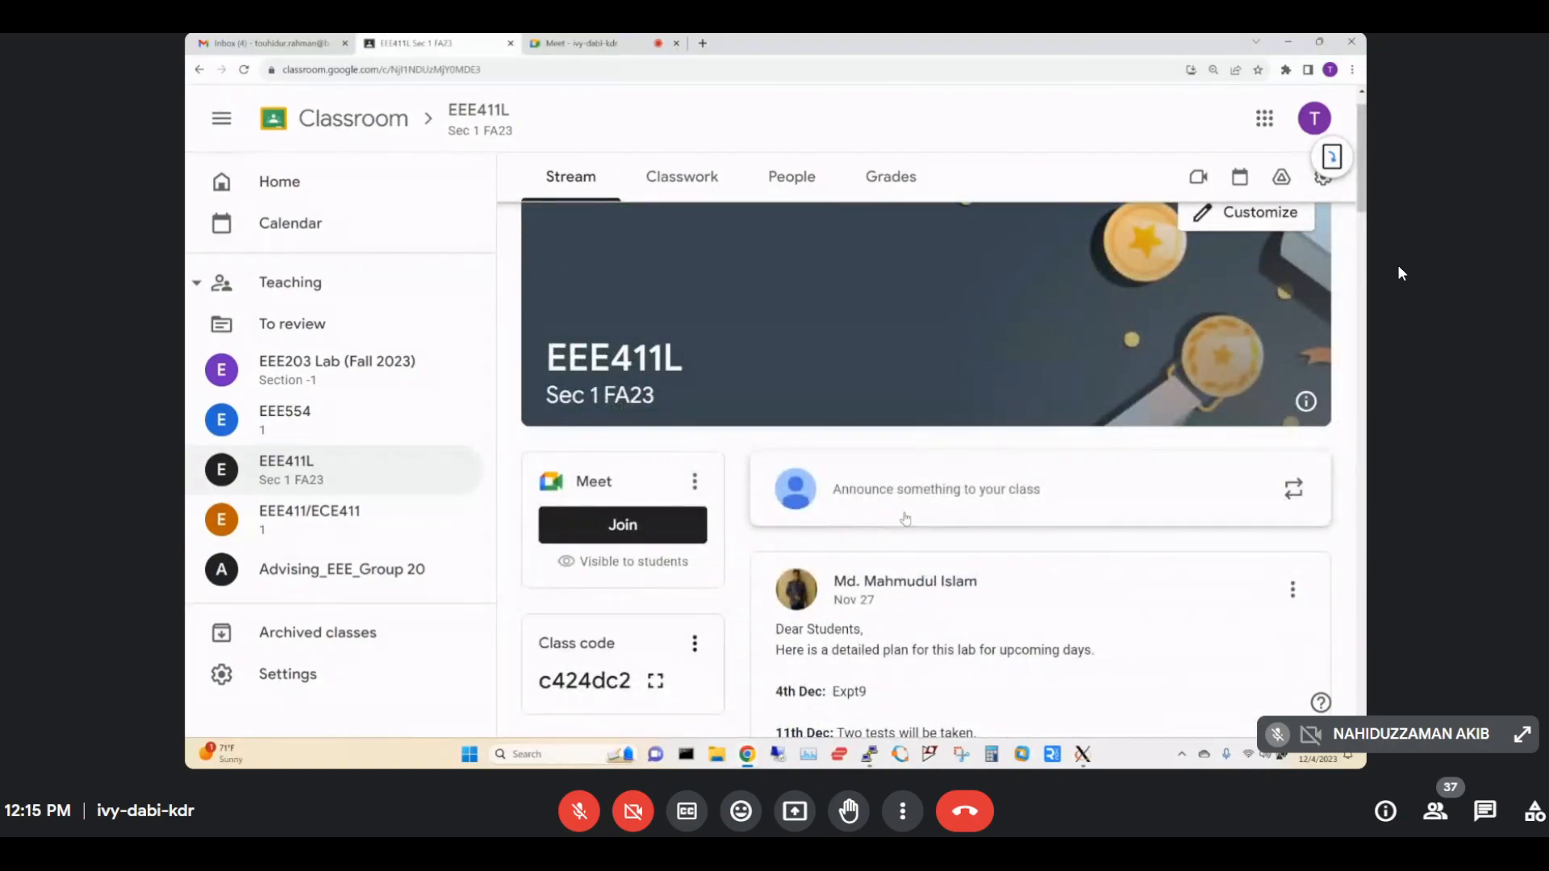
Write an announcement: 'exp9: report submission optional (bonus marks) 18DEC', project submission using exp1 to exp8 by 24DEC.
click(910, 514)
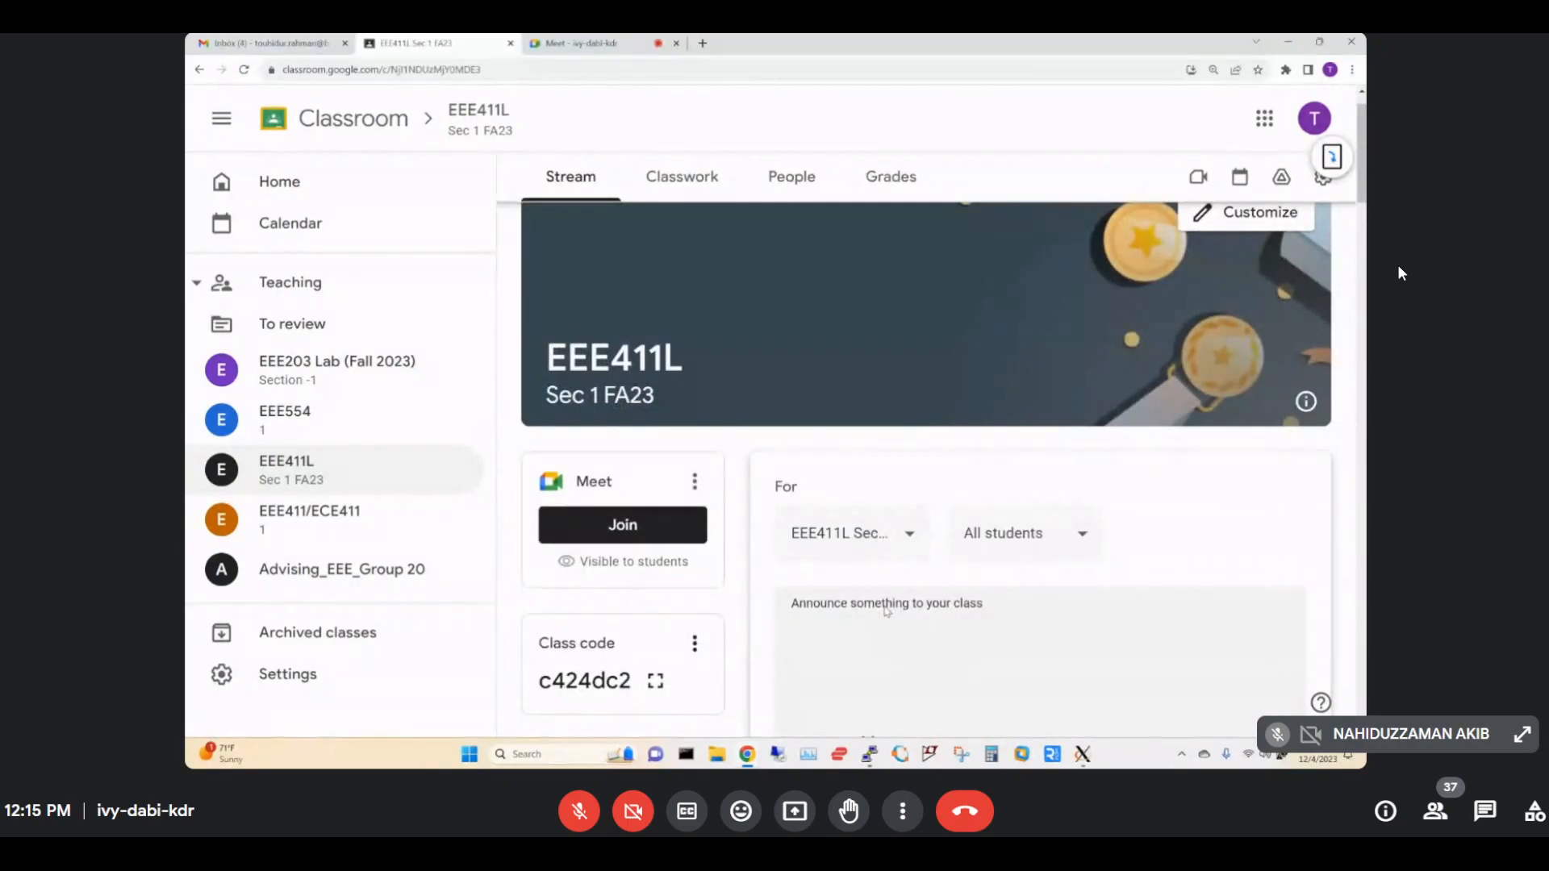
text(exp9: report submission optional)
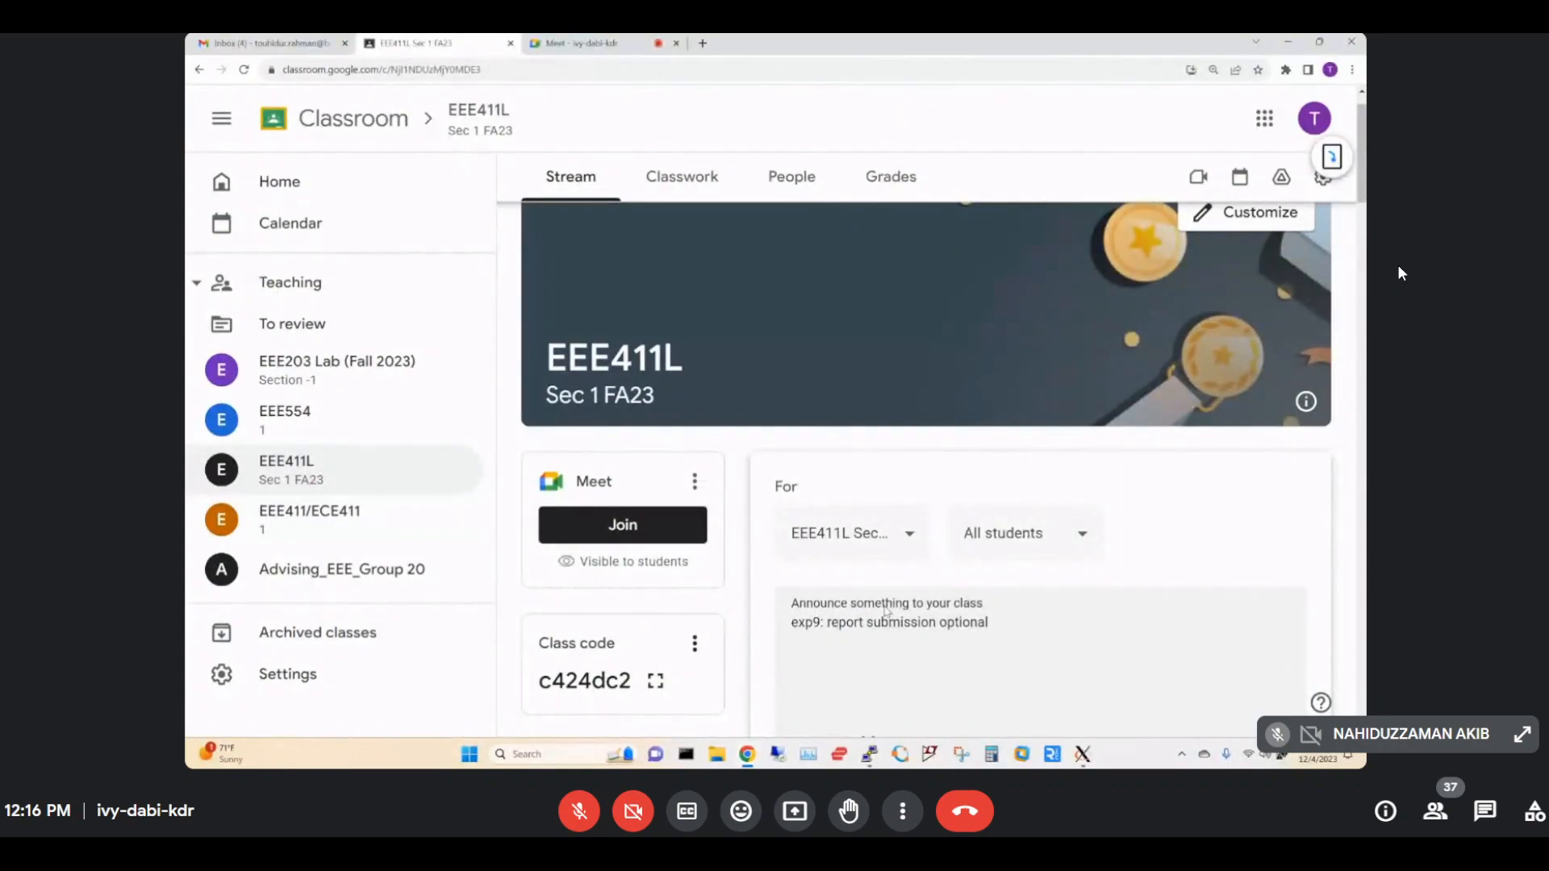
text((bonus marks))
key(Return)
text(project s)
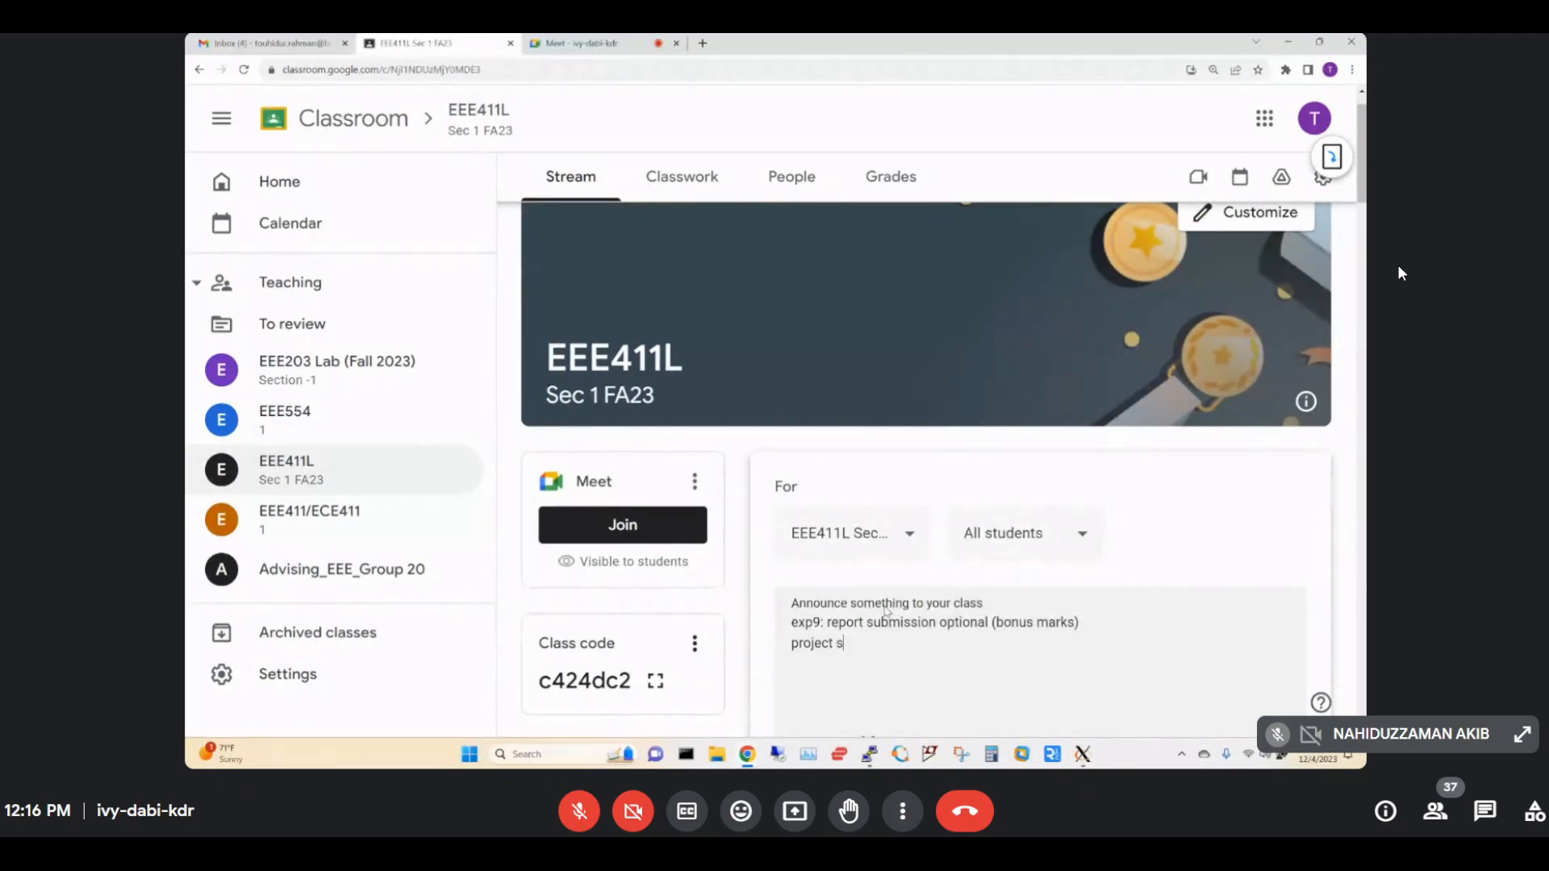
text(ubmissio)
click(1171, 625)
text(18DEC project submissio)
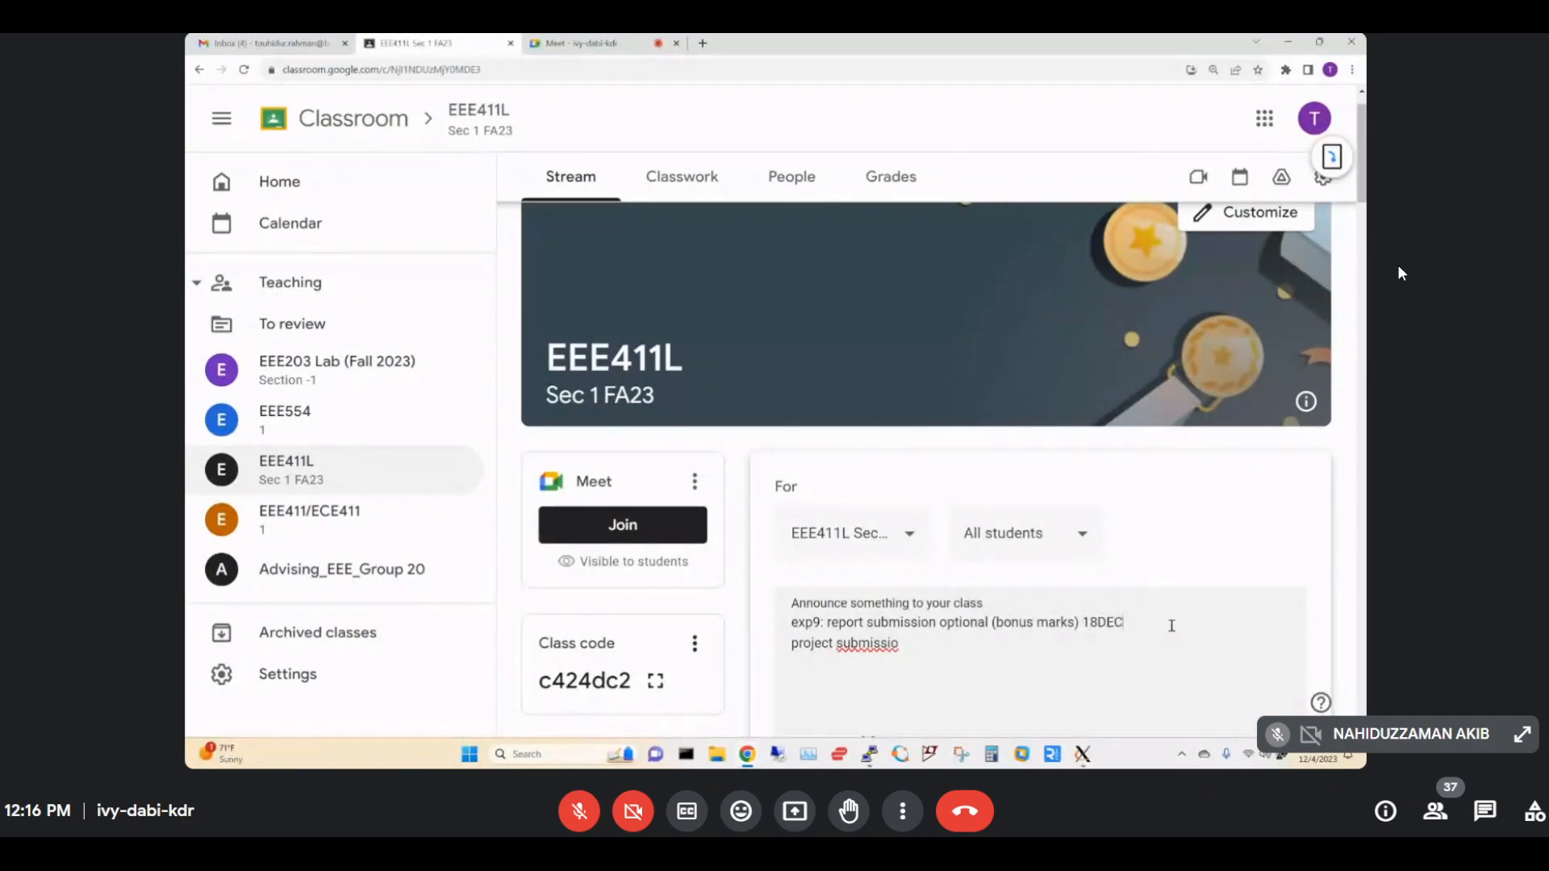
text(n: use exp1)
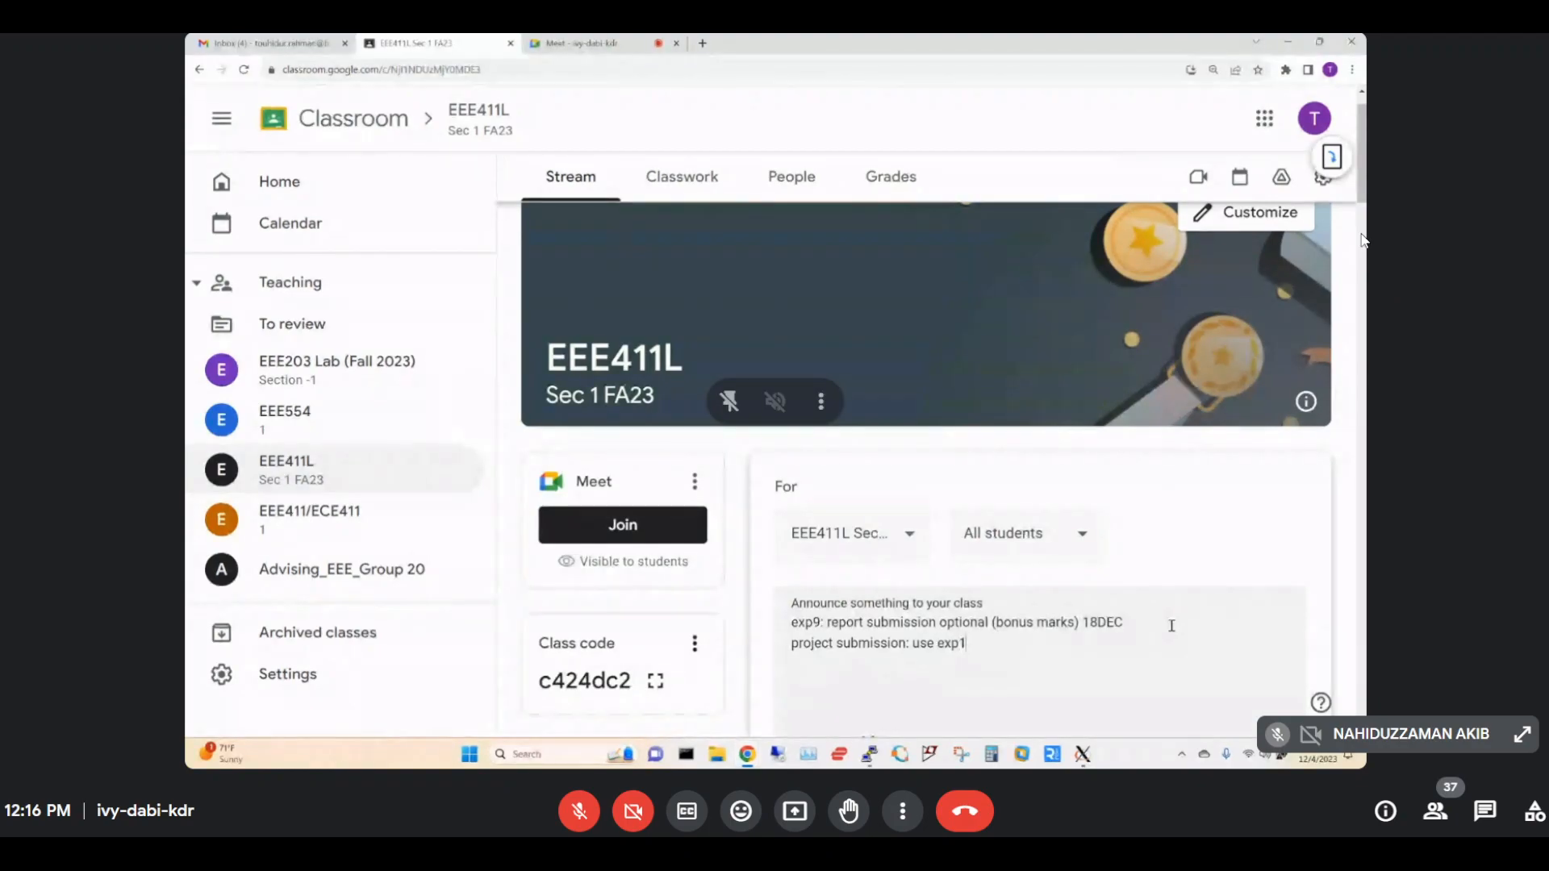
text( to exp8)
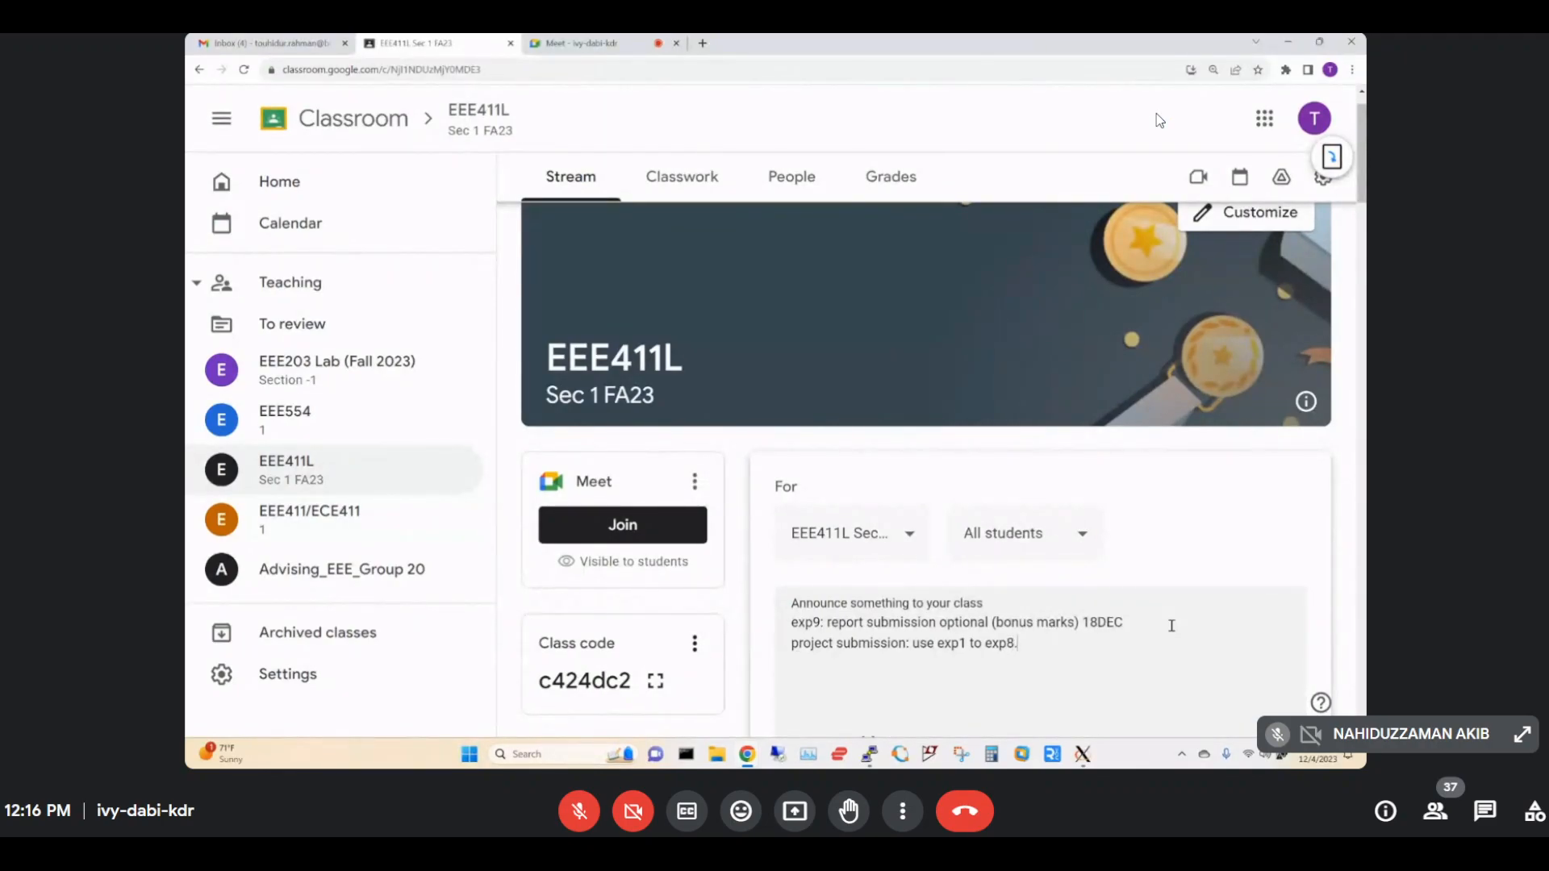
text(. submission 24DEC)
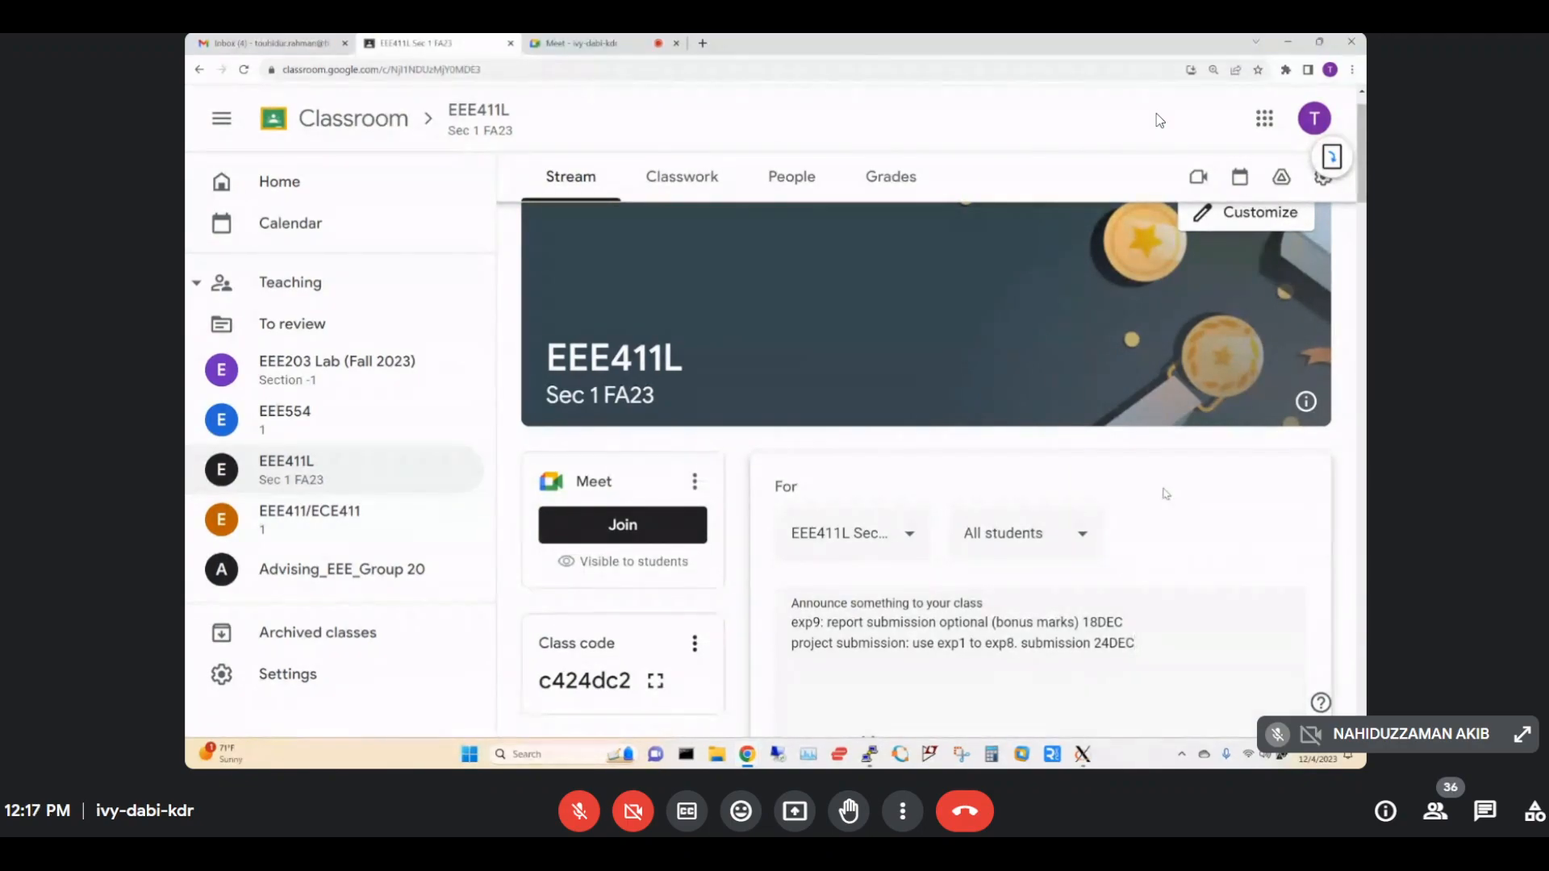
Post the announcement to the class and unmute the meeting microphone.
scroll(1162, 495, down, 3)
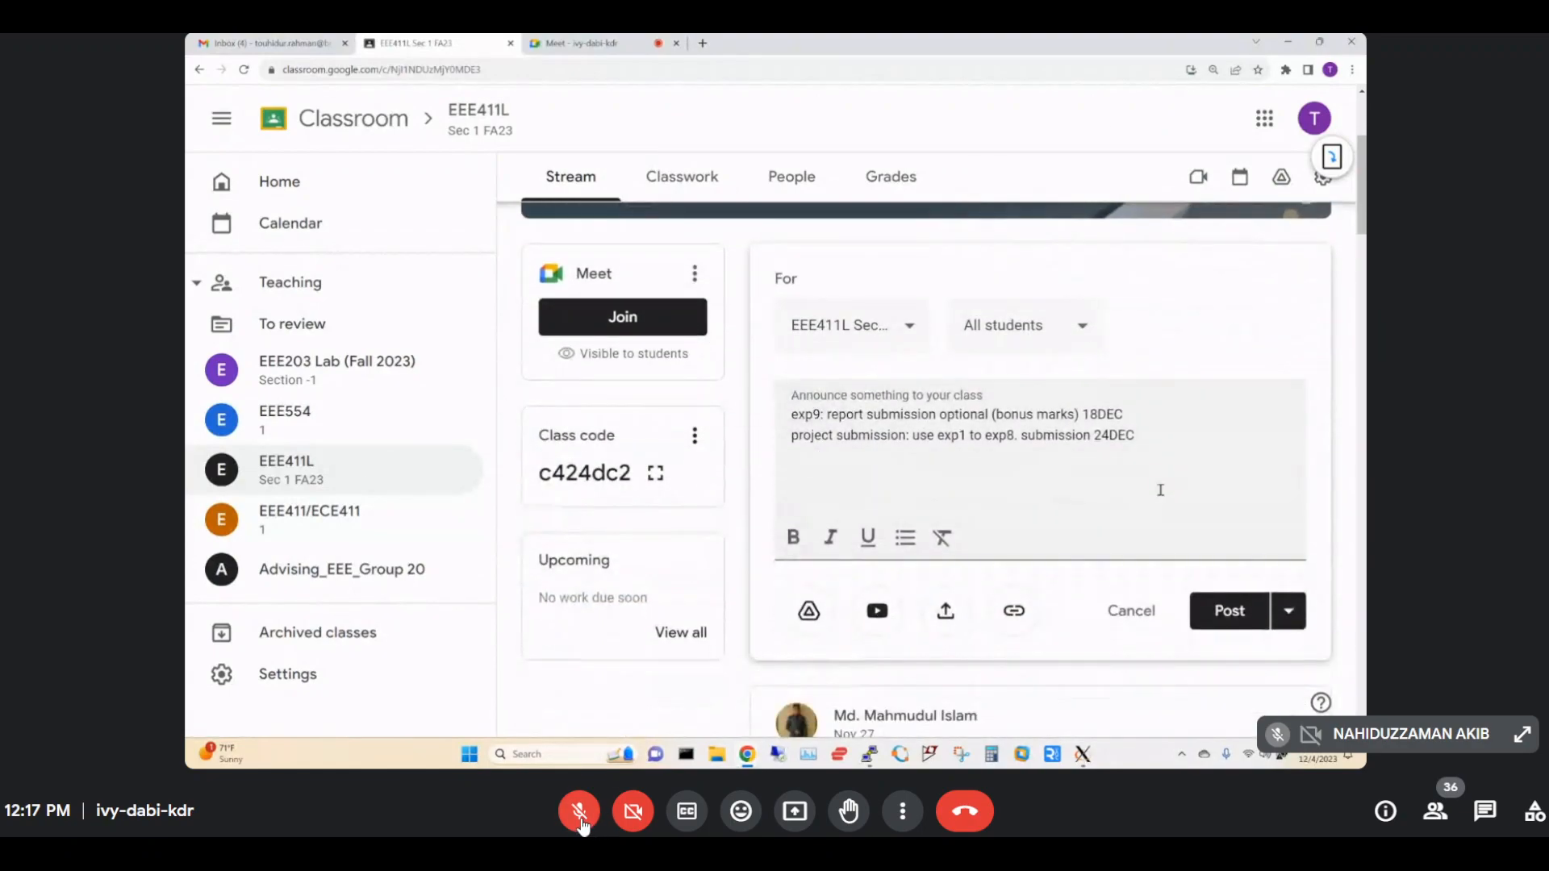
click(1228, 611)
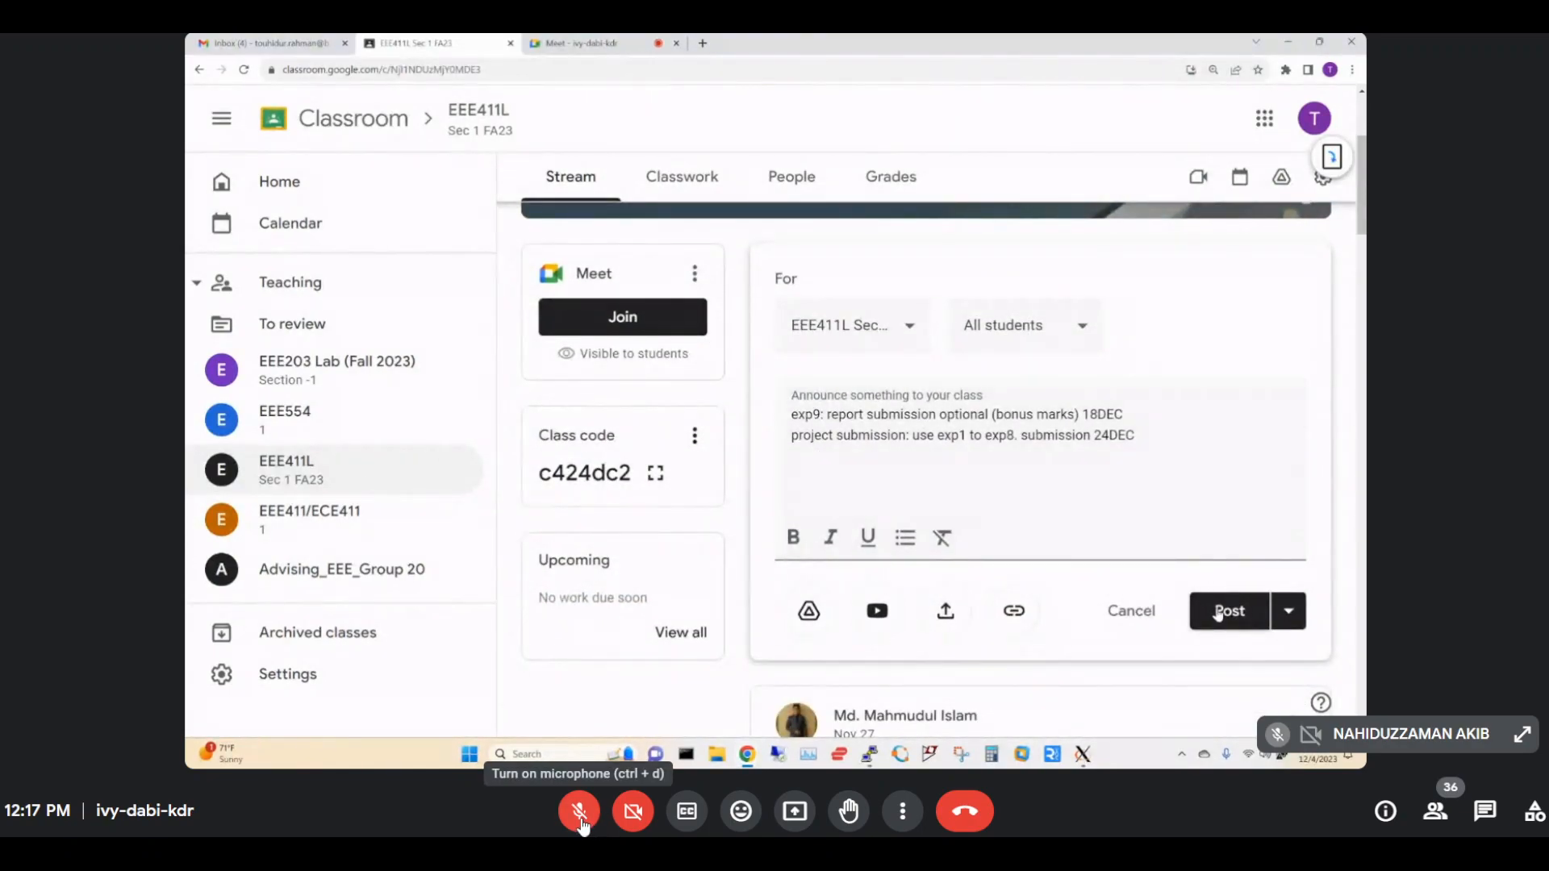
click(582, 820)
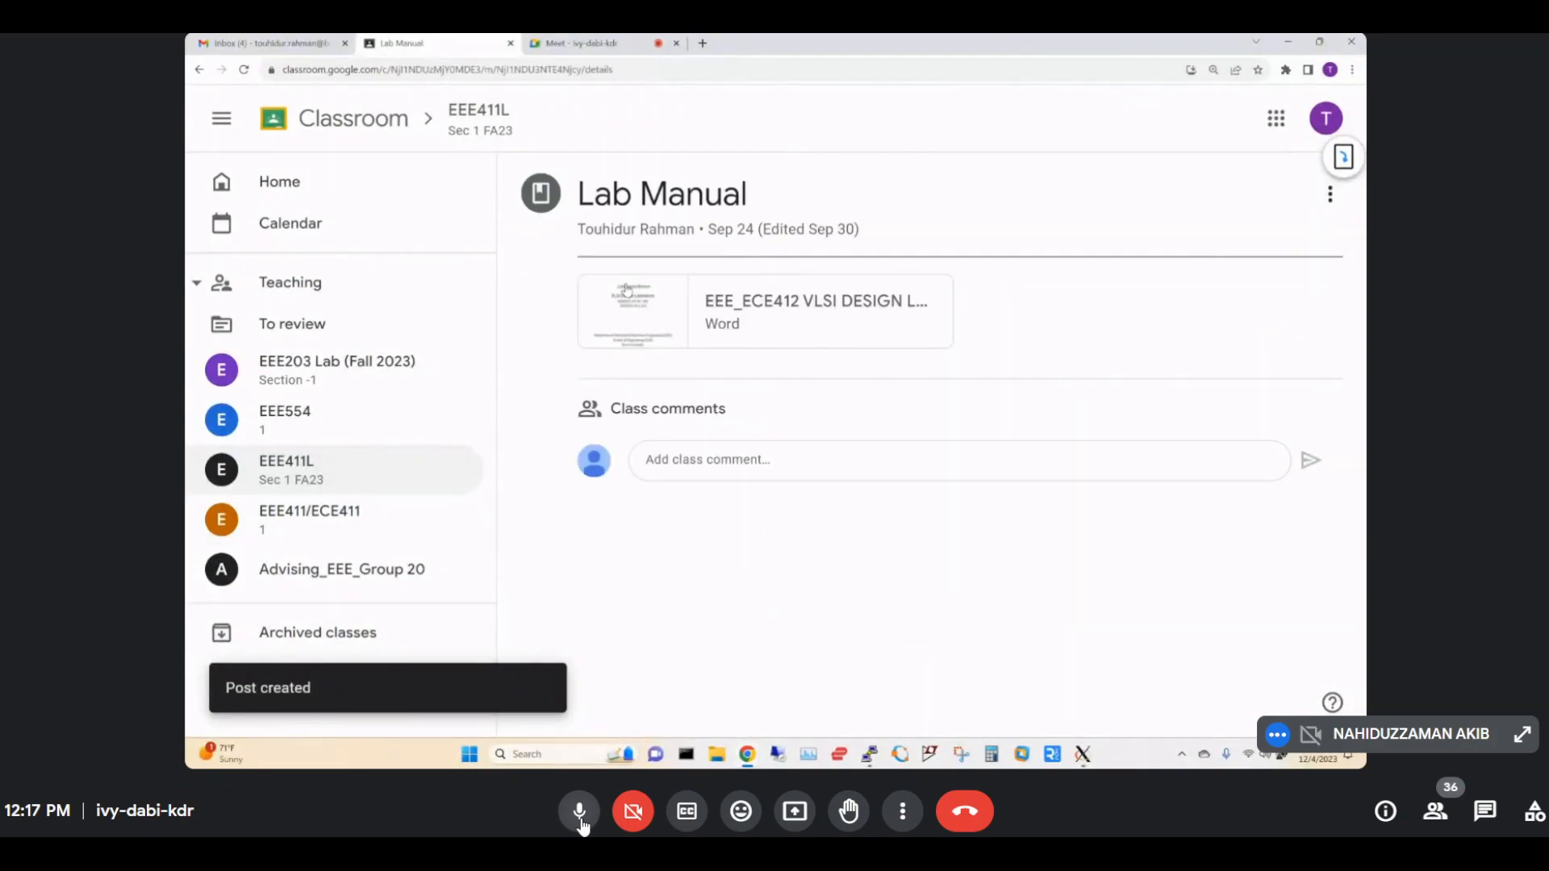
Mute and then unmute the Meet microphone.
click(581, 814)
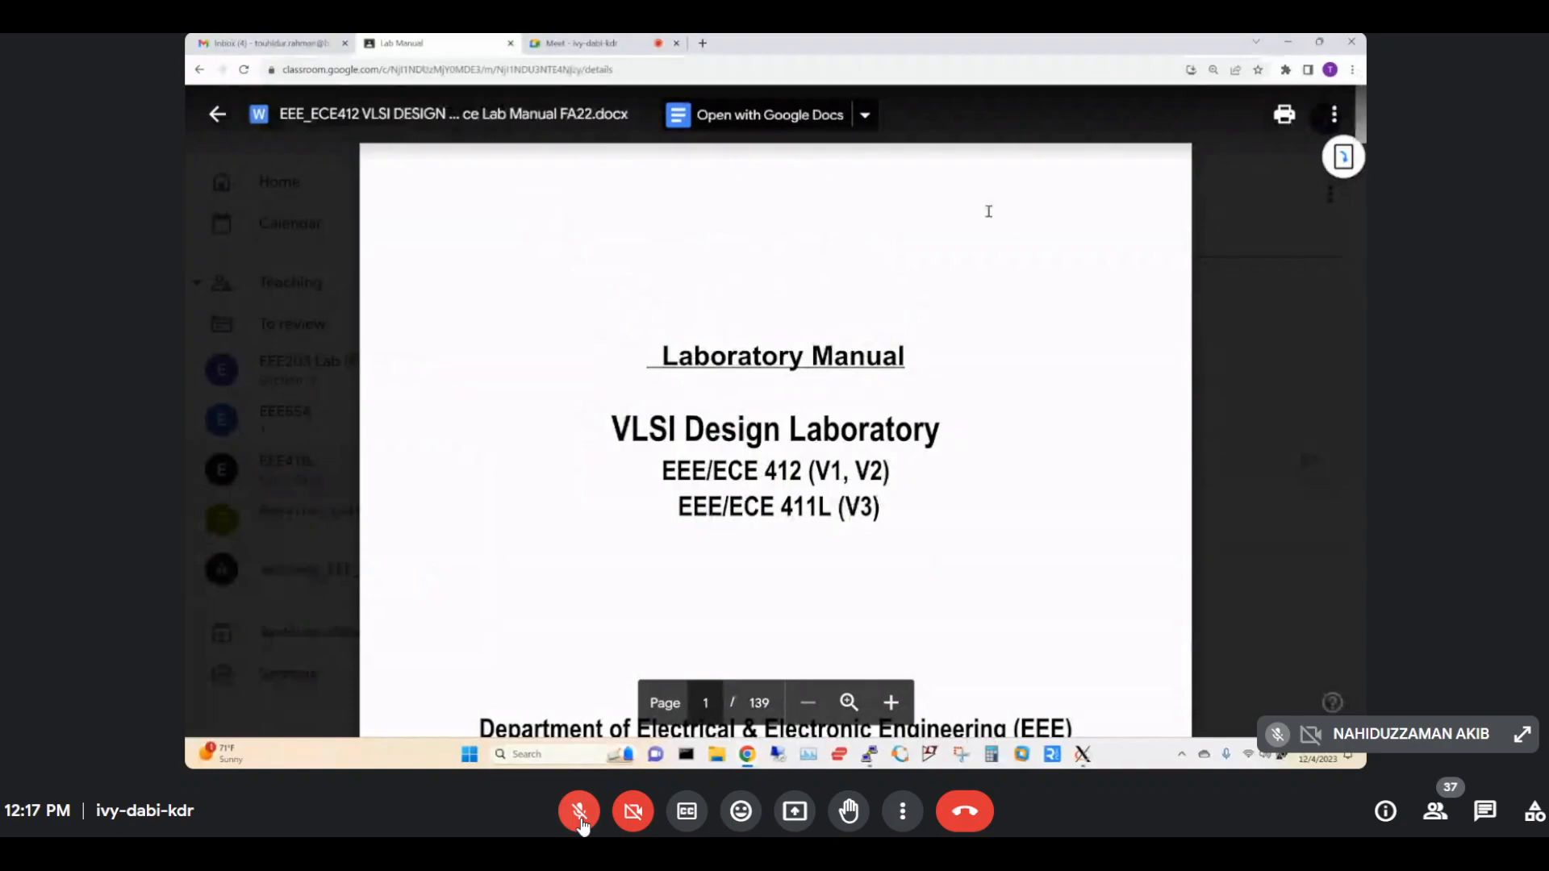
click(582, 823)
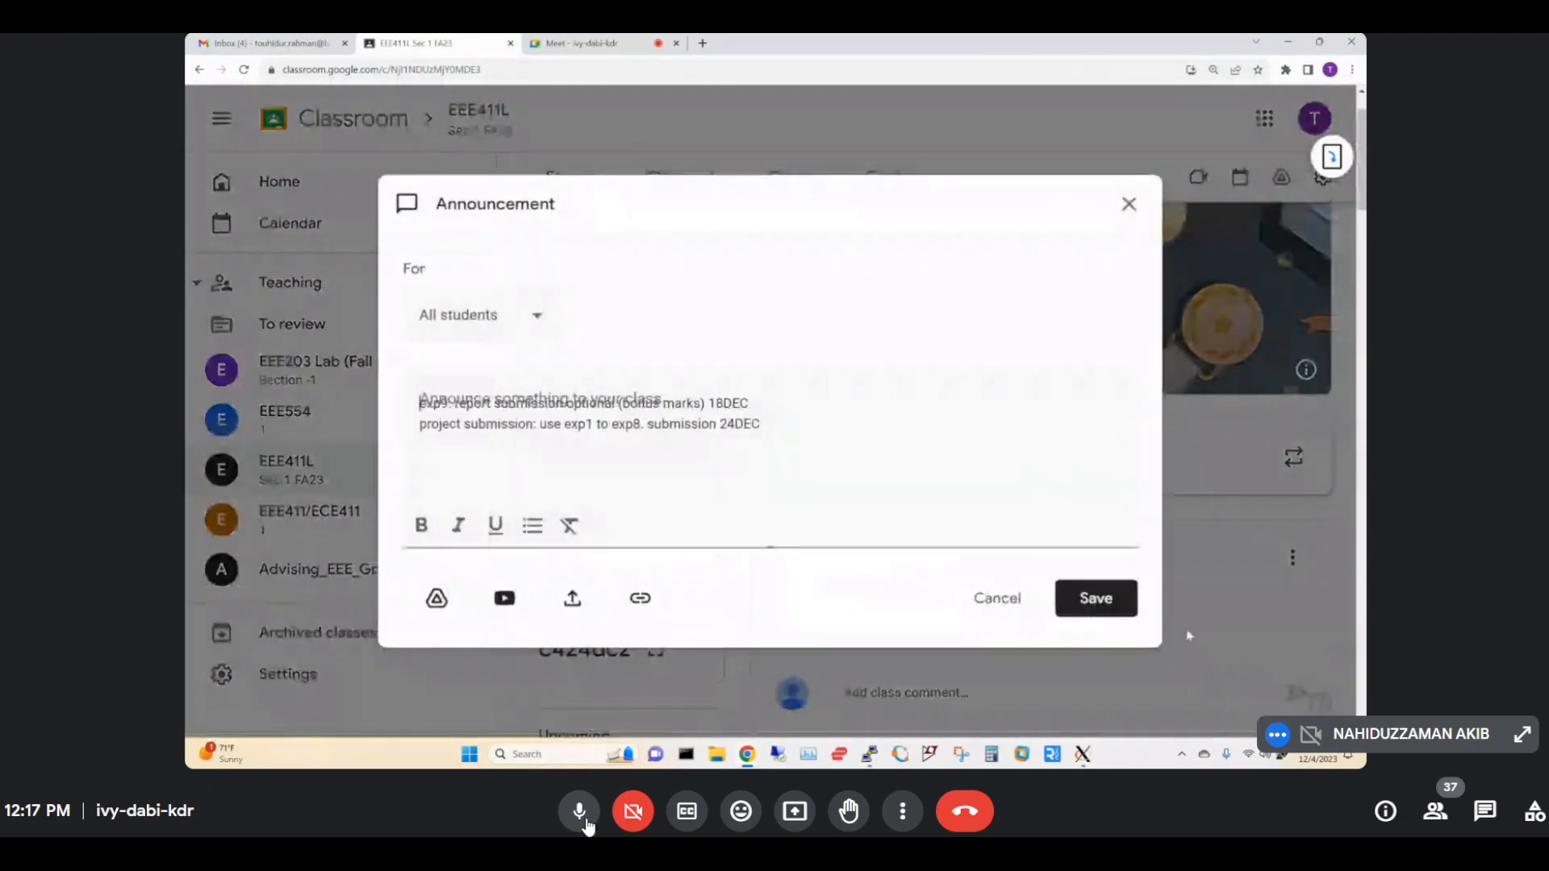
Mute the mic, add the 11DEC lab test line to the announcement, trim stray characters, and save.
click(582, 827)
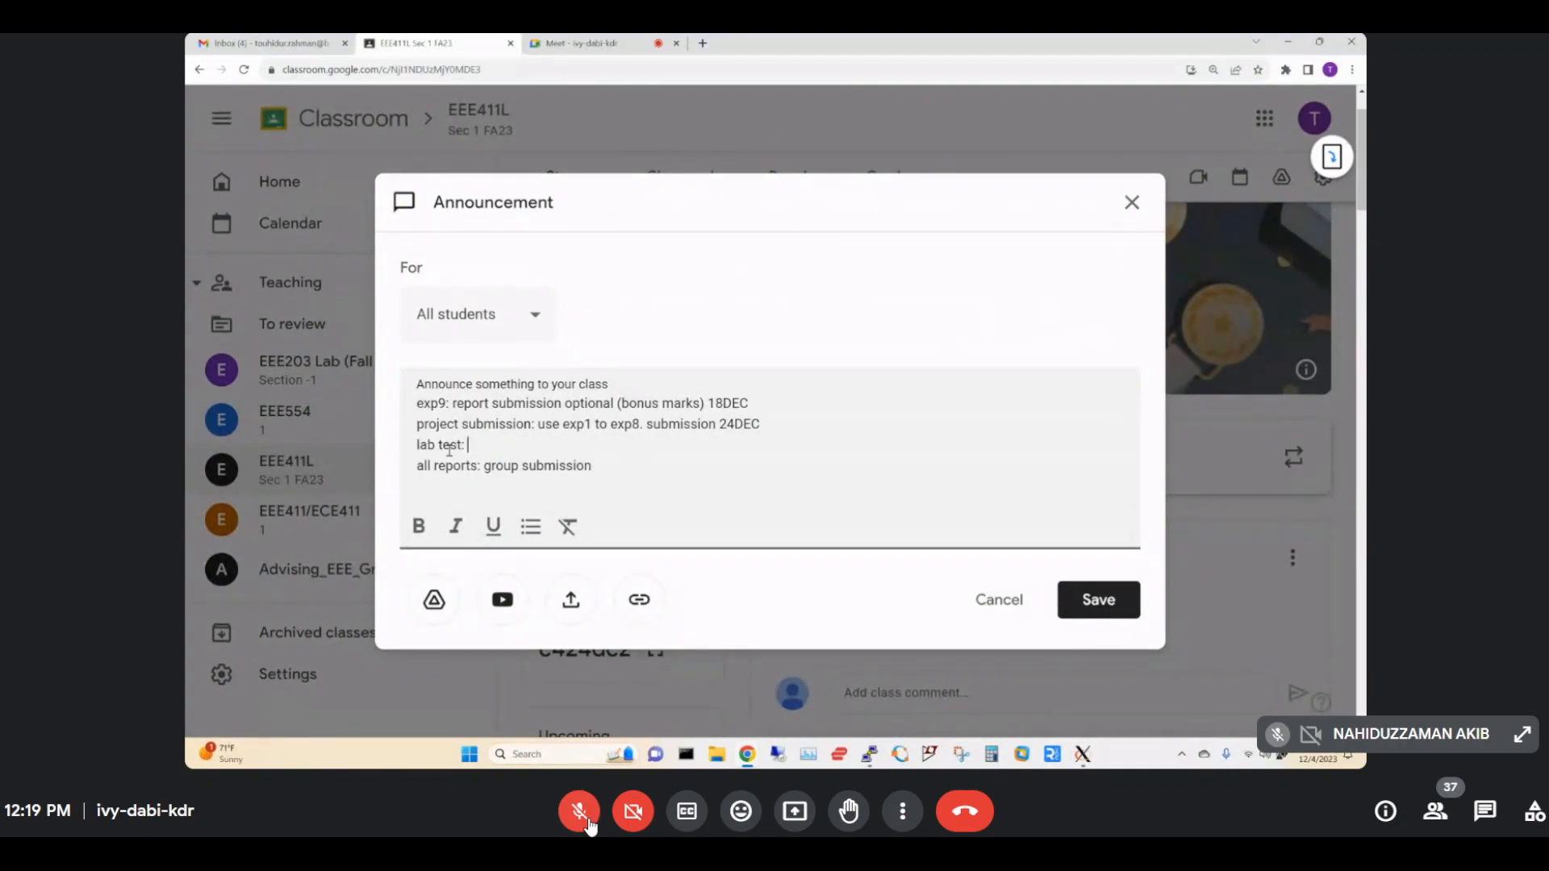
text(11DEC, exp1, ex)
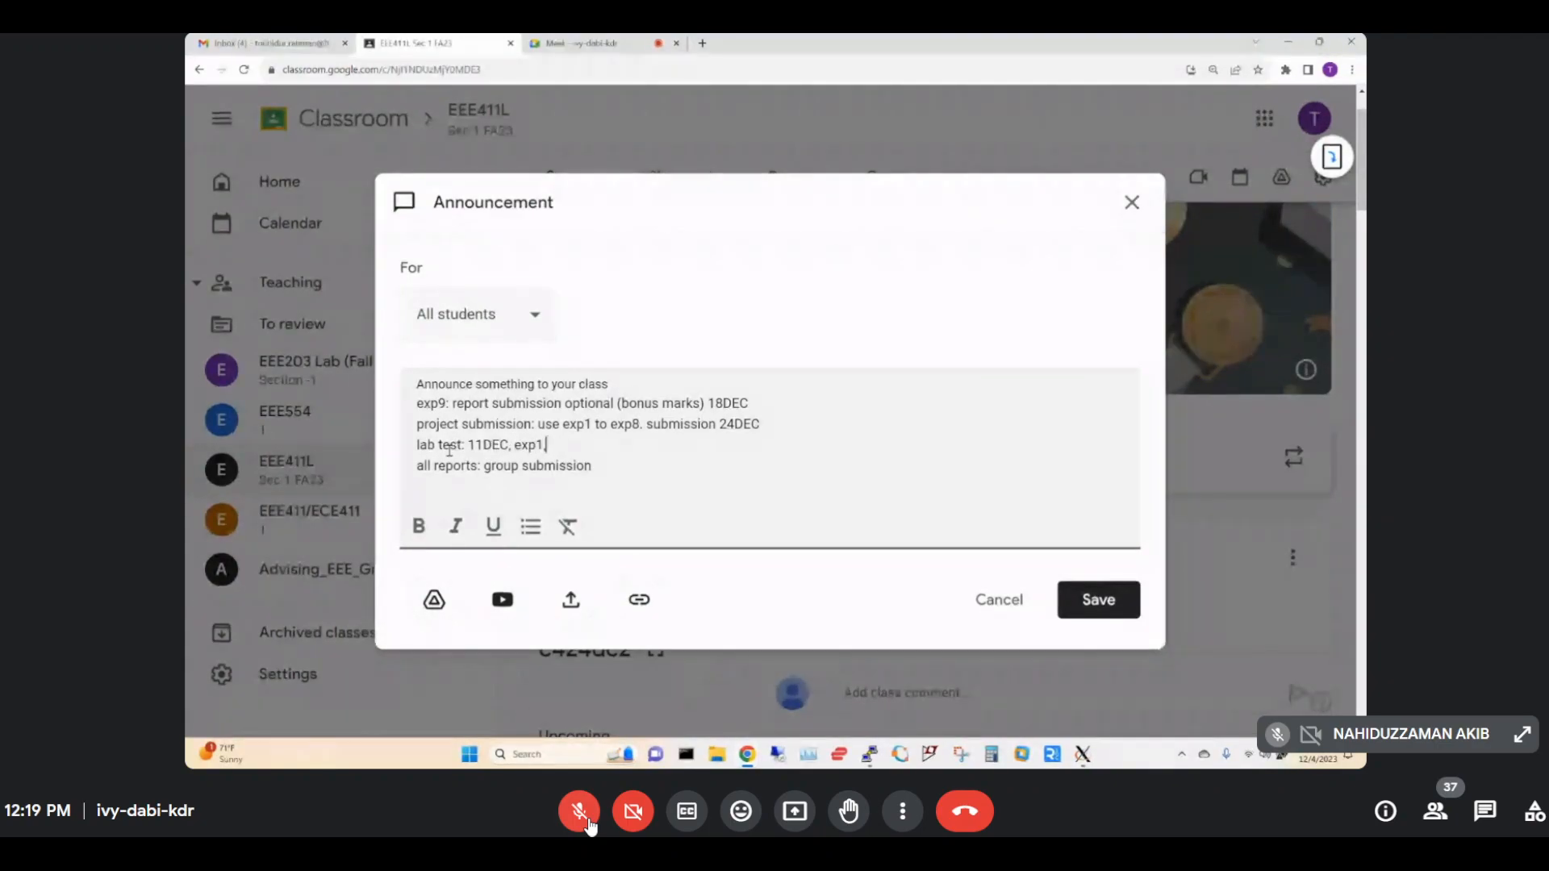
key(BackSpace)
key(BackSpace)
key(BackSpace)
key(BackSpace)
key(BackSpace)
key(BackSpace)
key(BackSpace)
key(BackSpace)
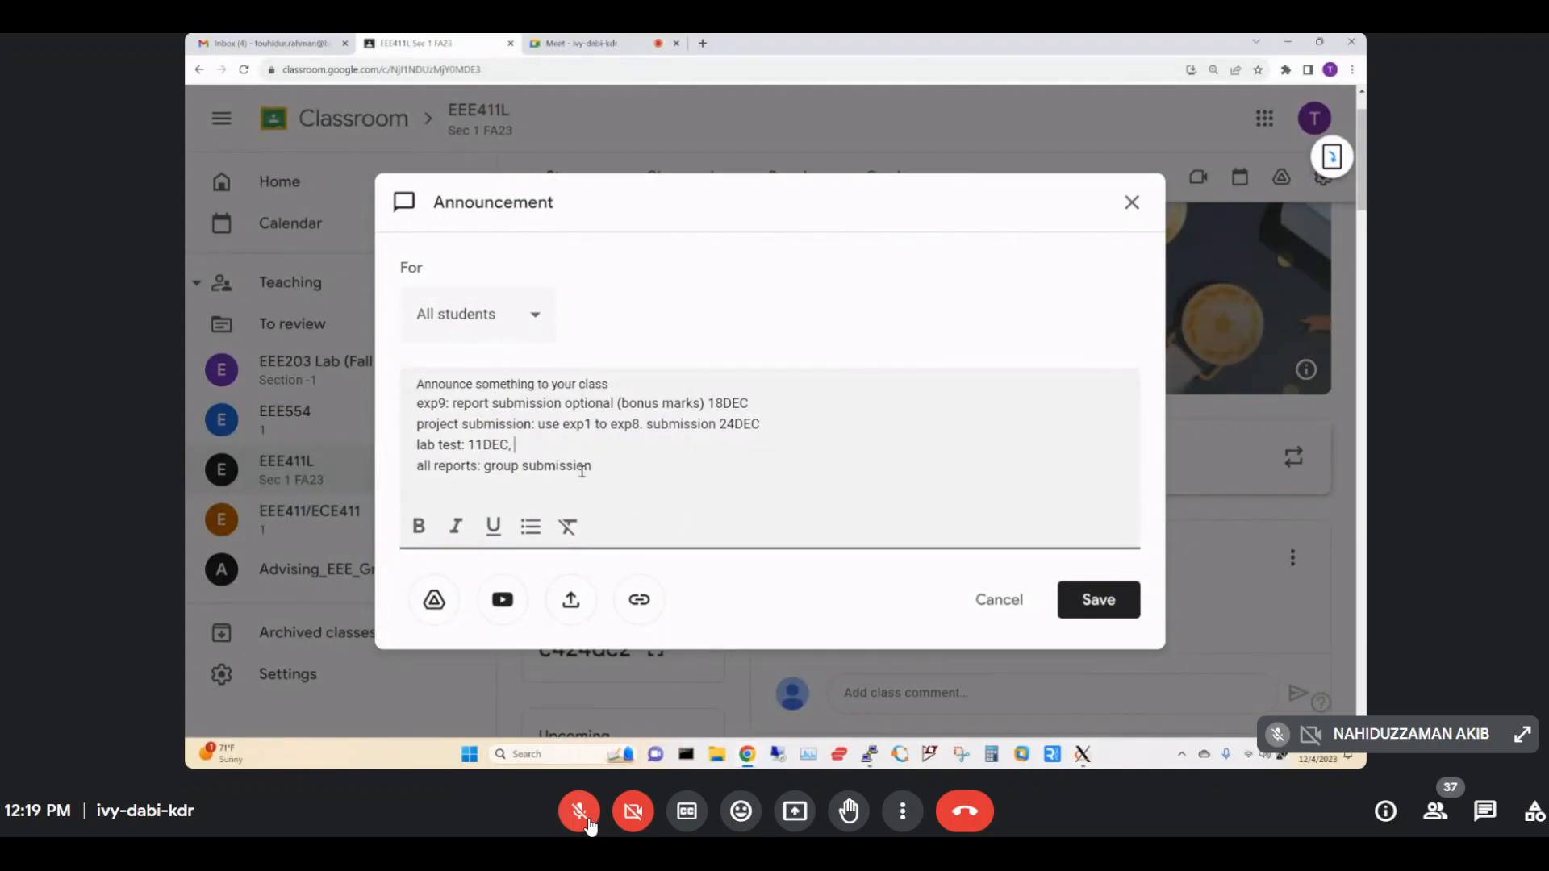
key(BackSpace)
click(1117, 598)
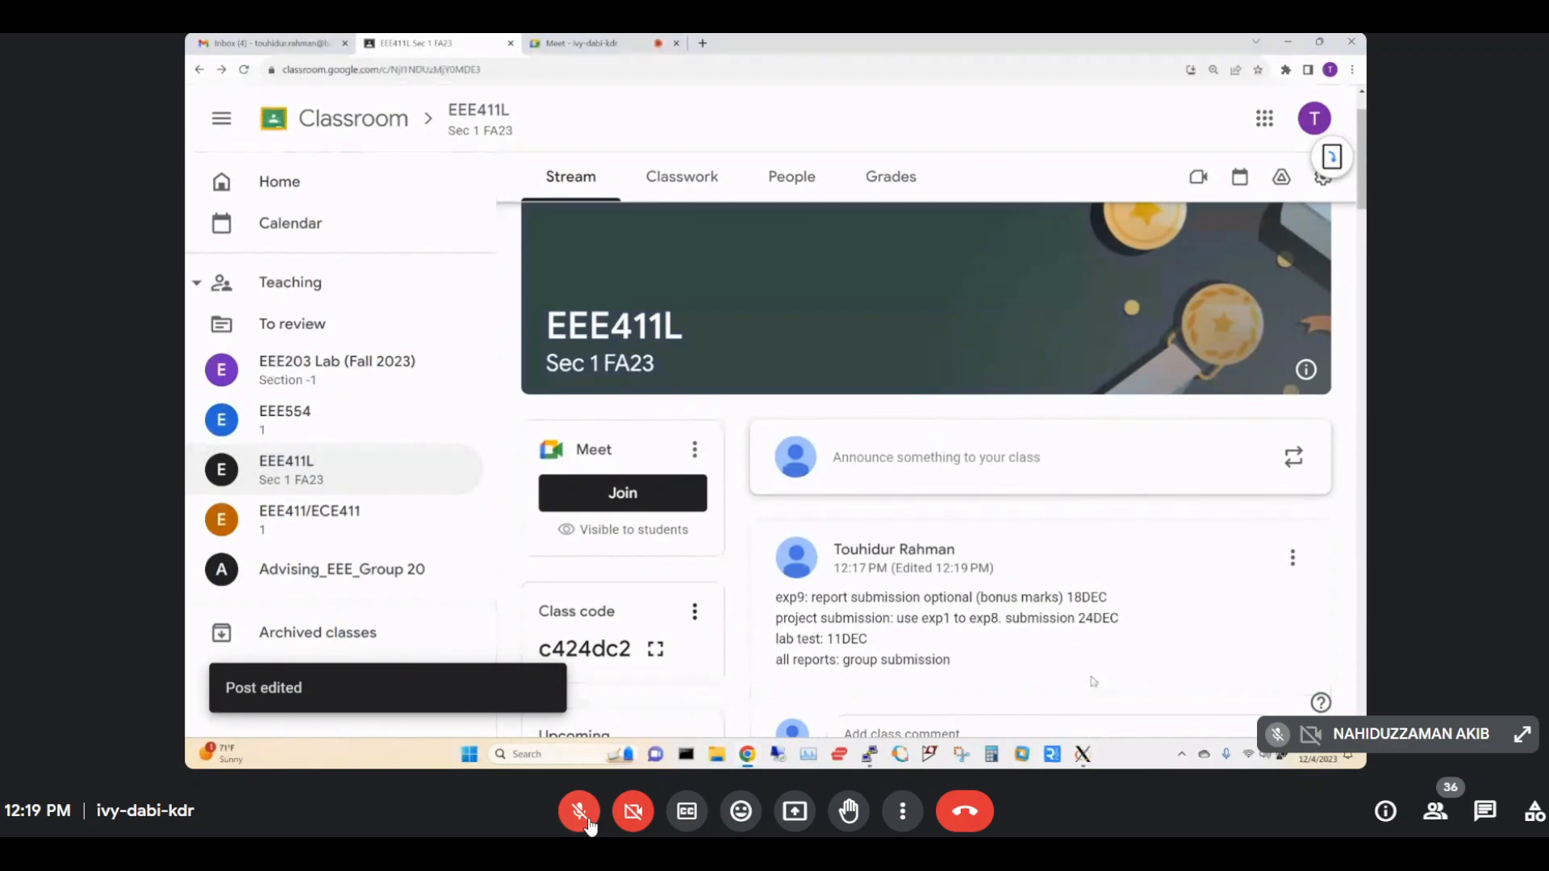
scroll(1360, 228, down, 1)
drag(1359, 229, 1314, 726)
click(958, 657)
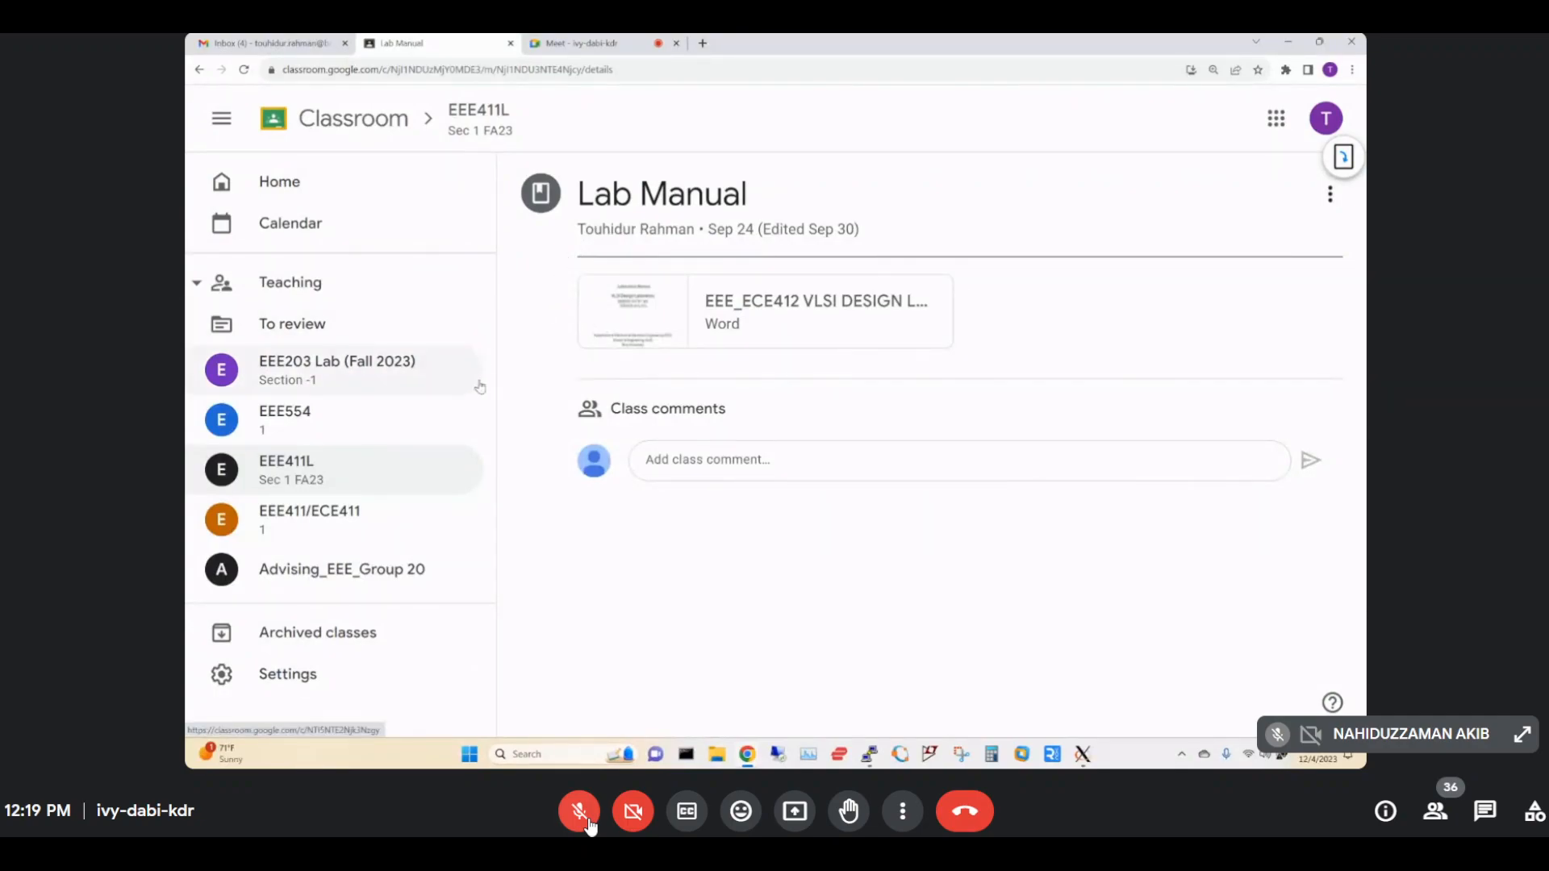
click(399, 472)
scroll(673, 474, up, 10)
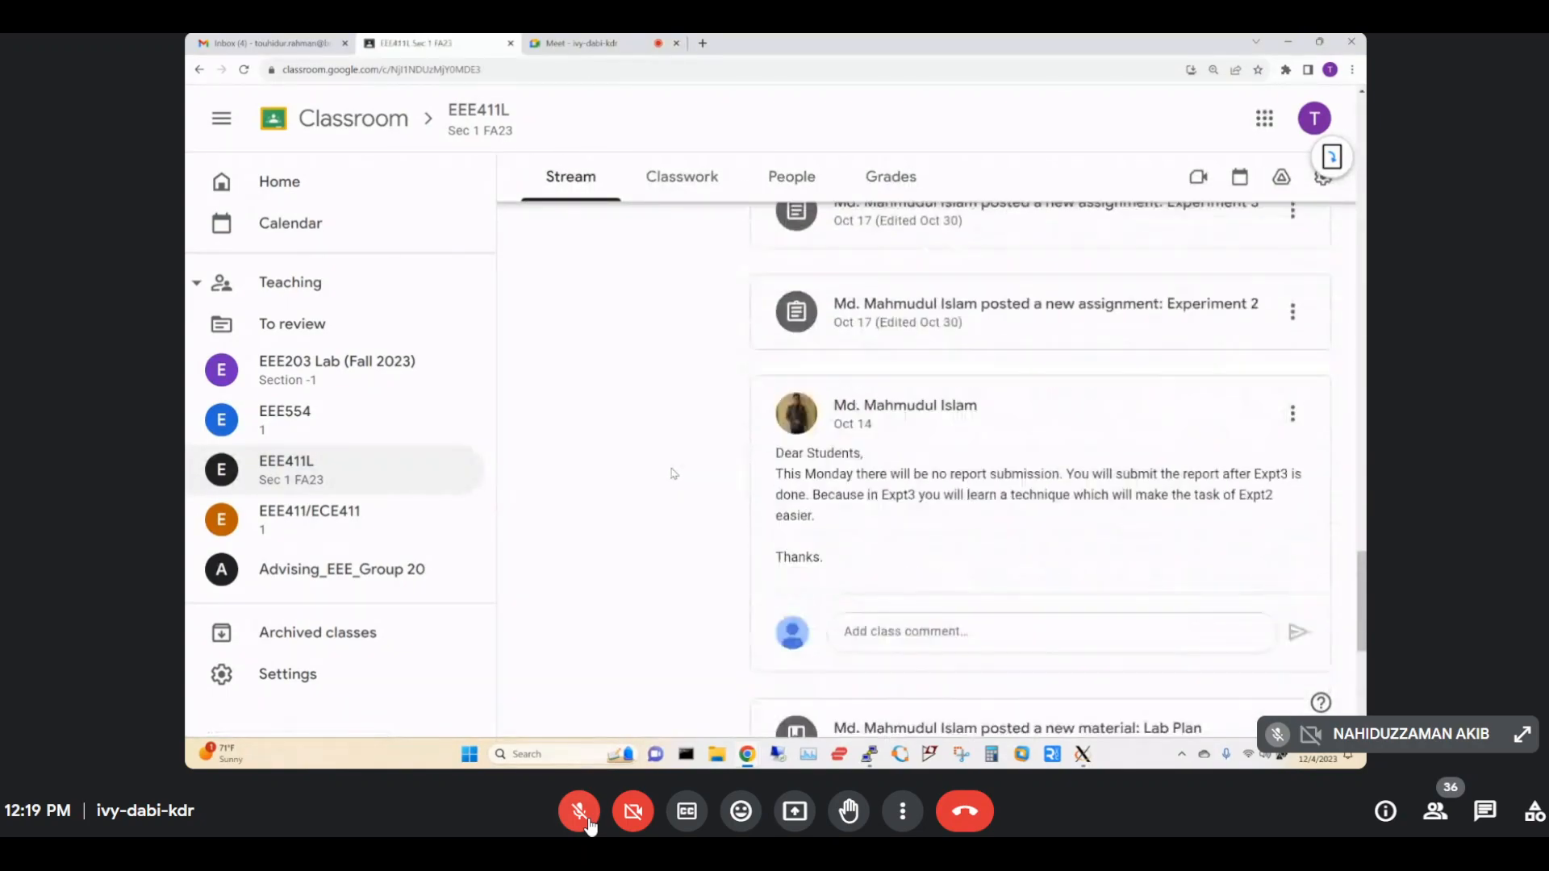
scroll(674, 474, up, 15)
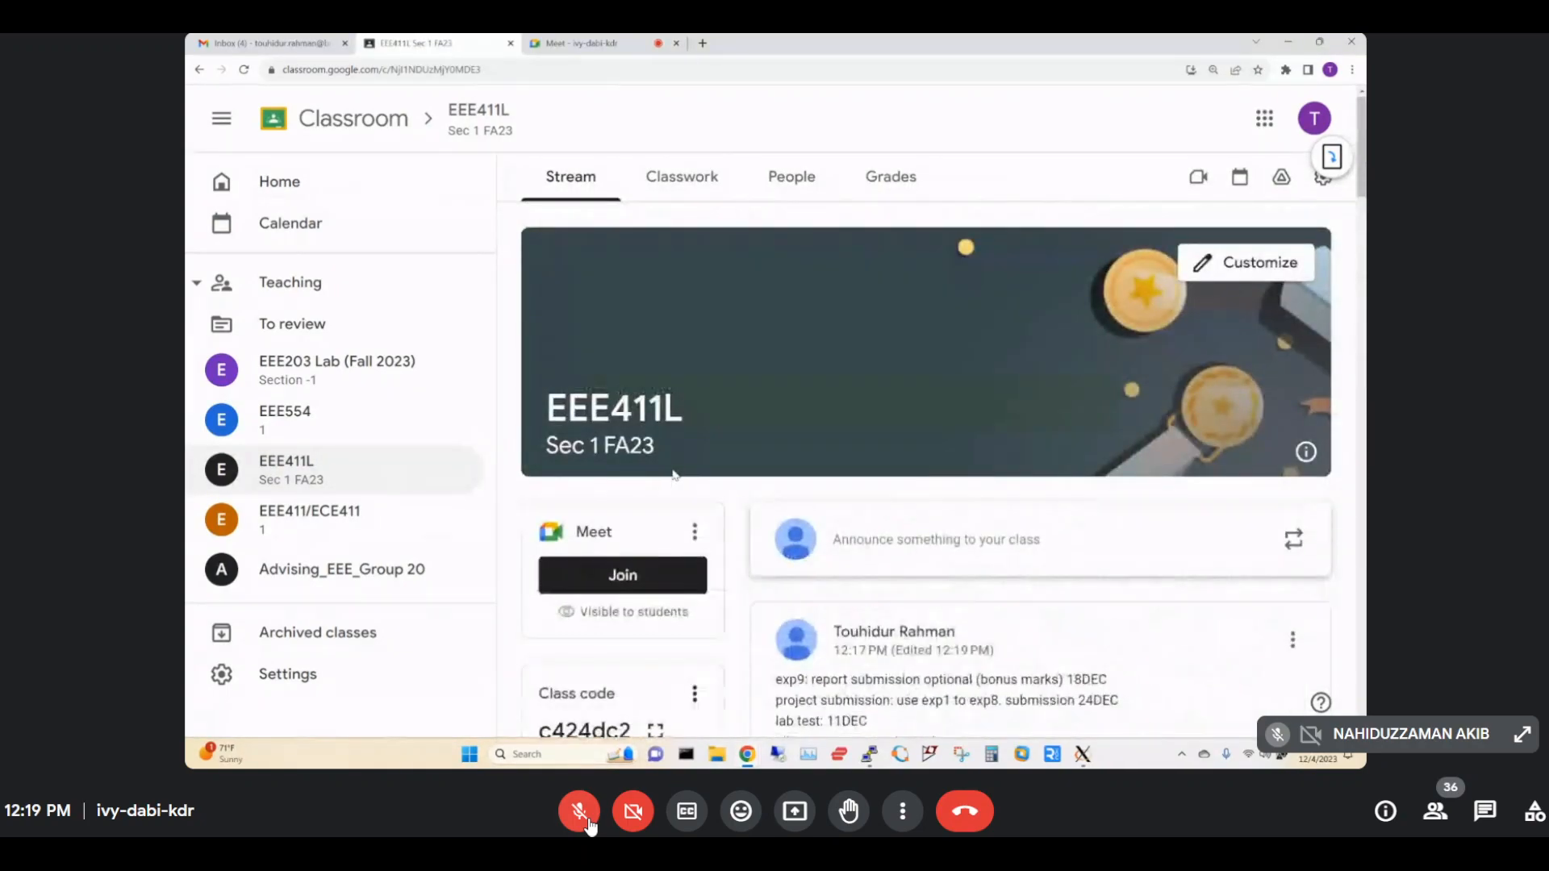
scroll(675, 475, down, 3)
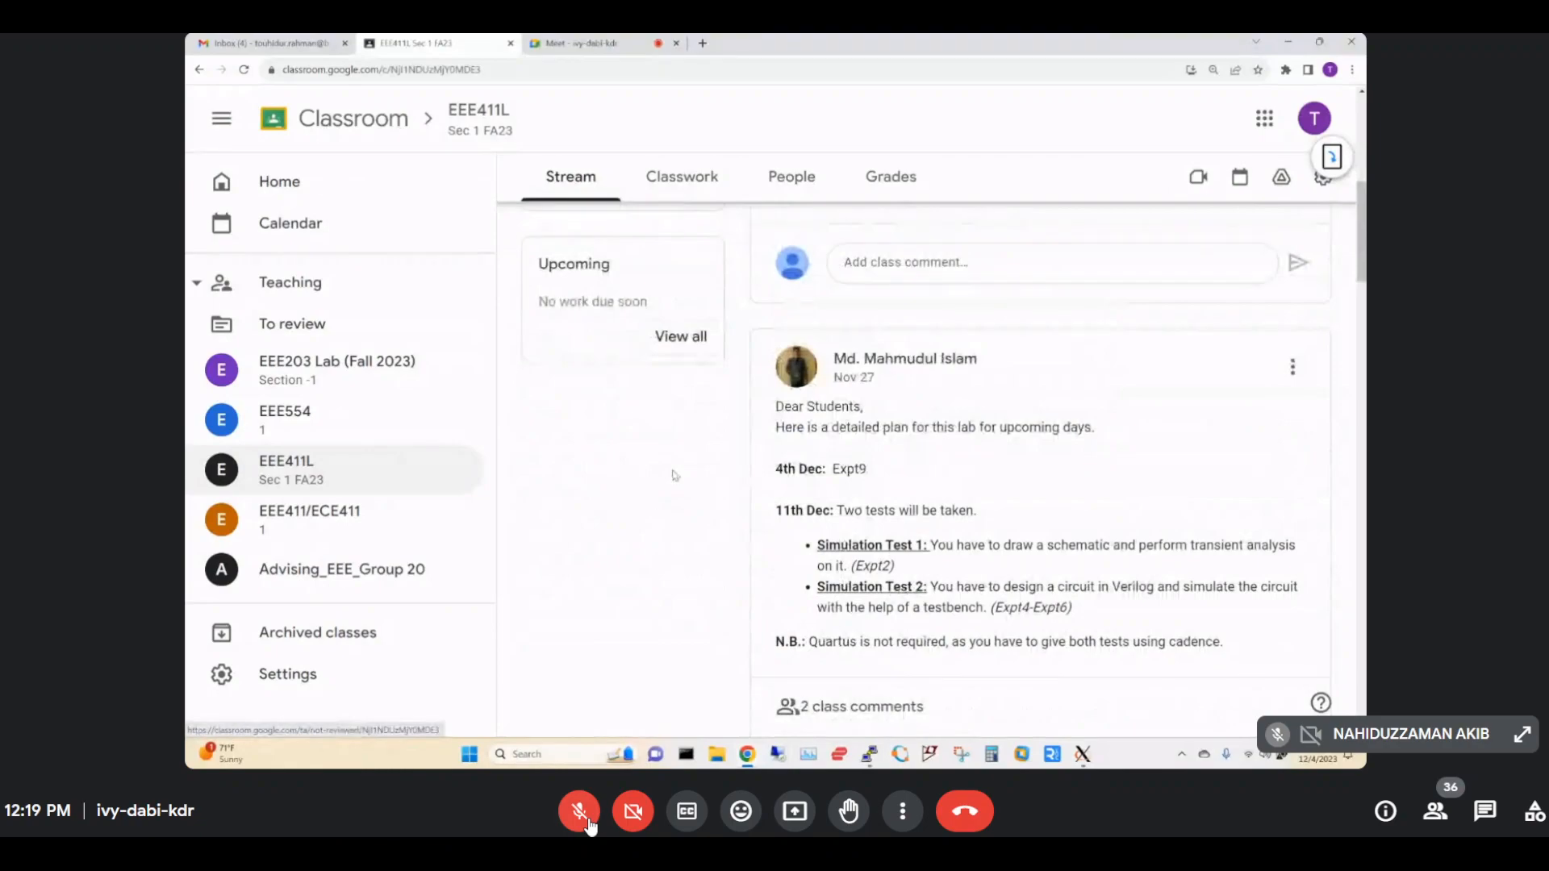
drag(782, 512, 1093, 616)
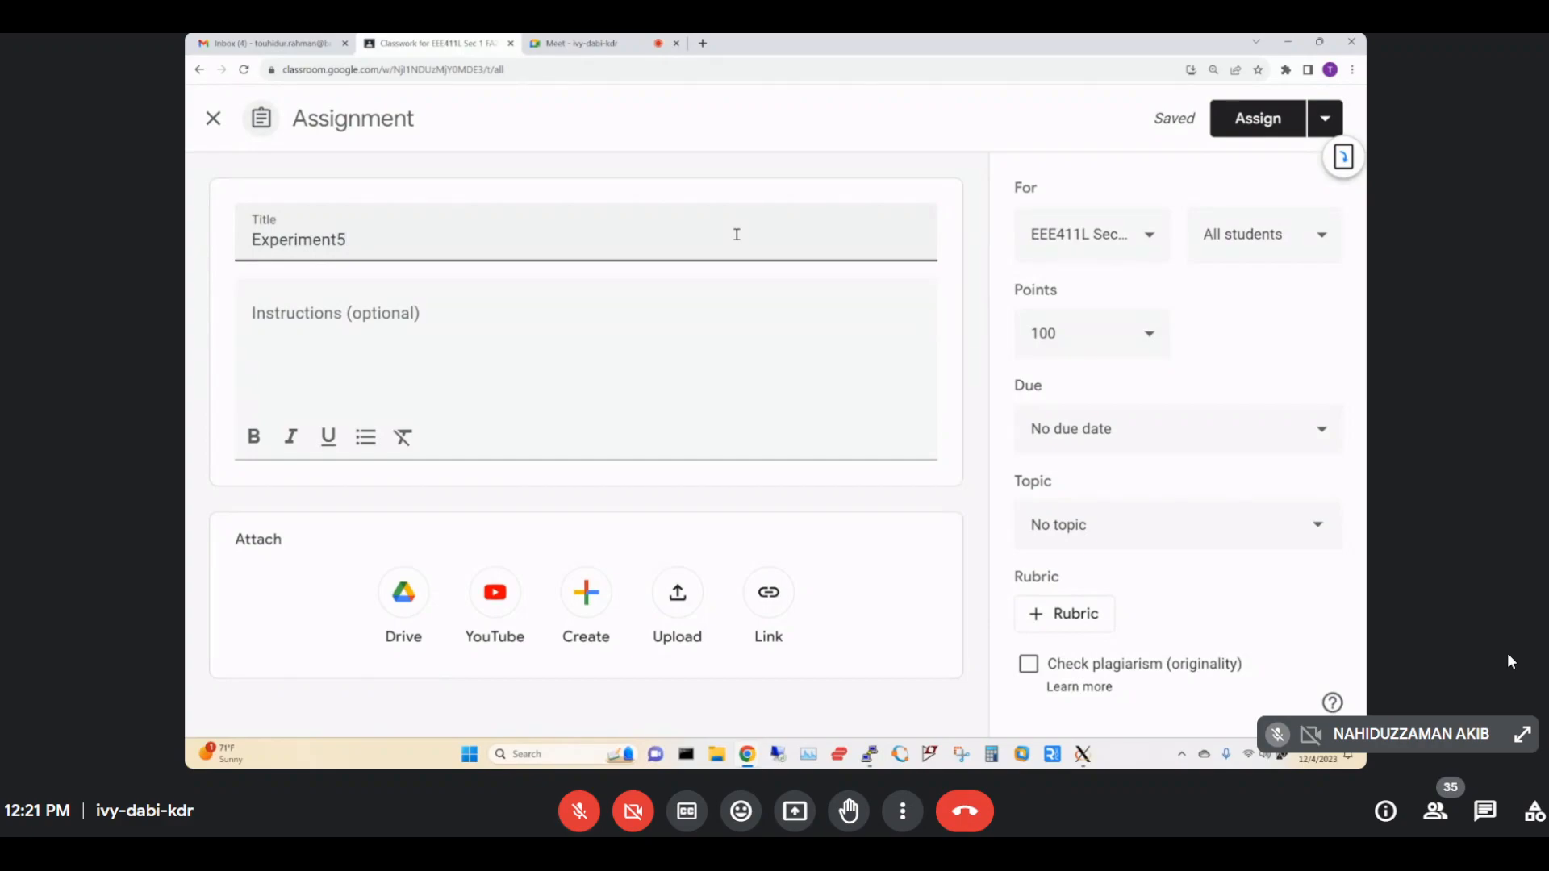
Assign the new experiment and move Experiment6 to the top of Lab Reports.
click(1235, 121)
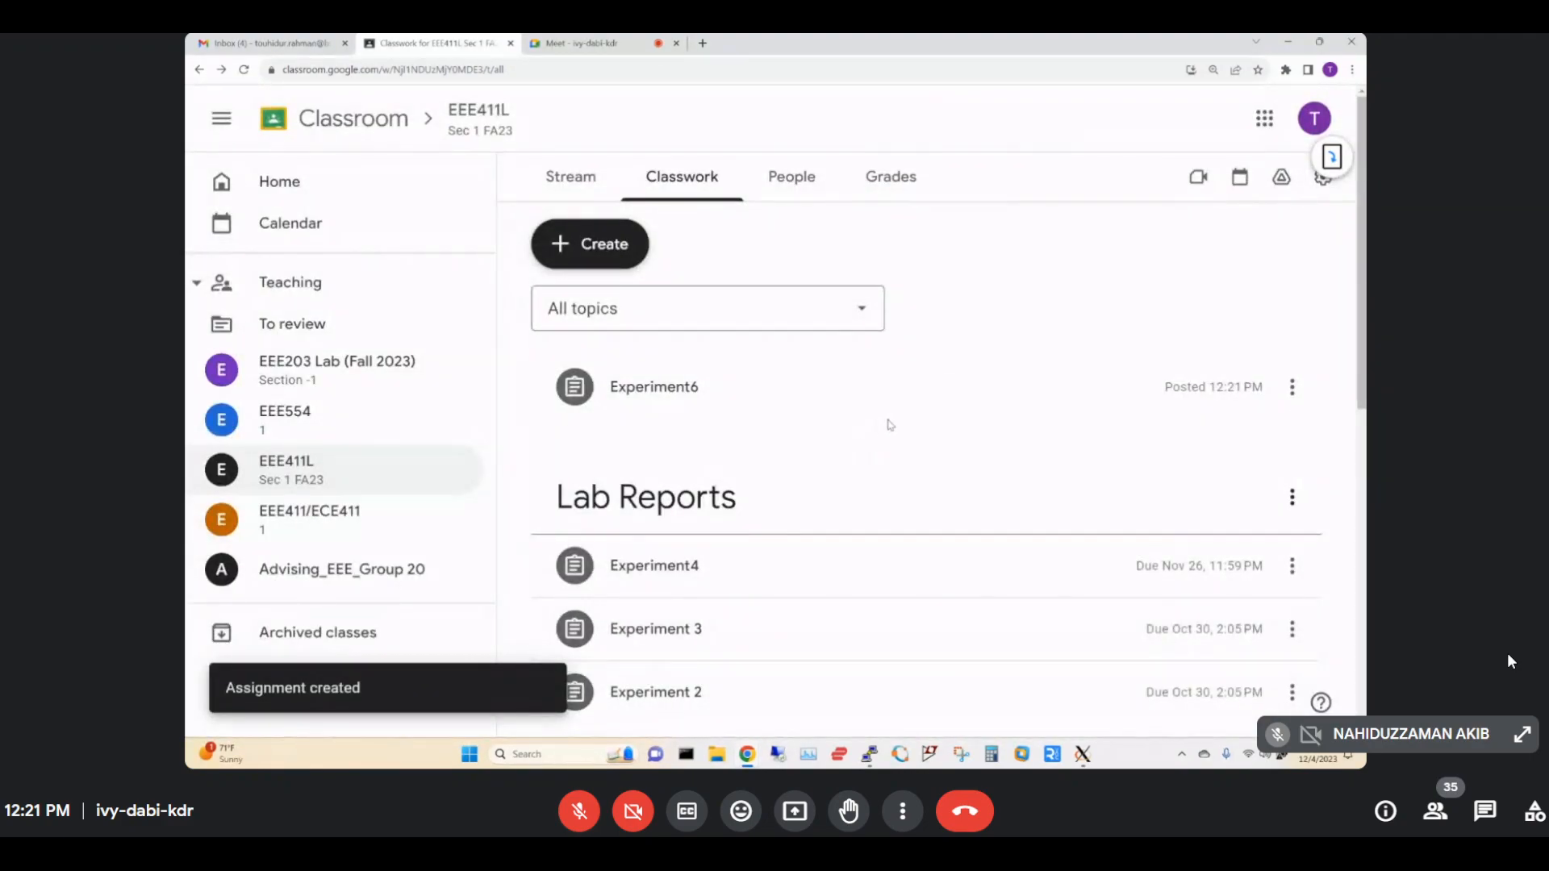
drag(766, 394, 851, 510)
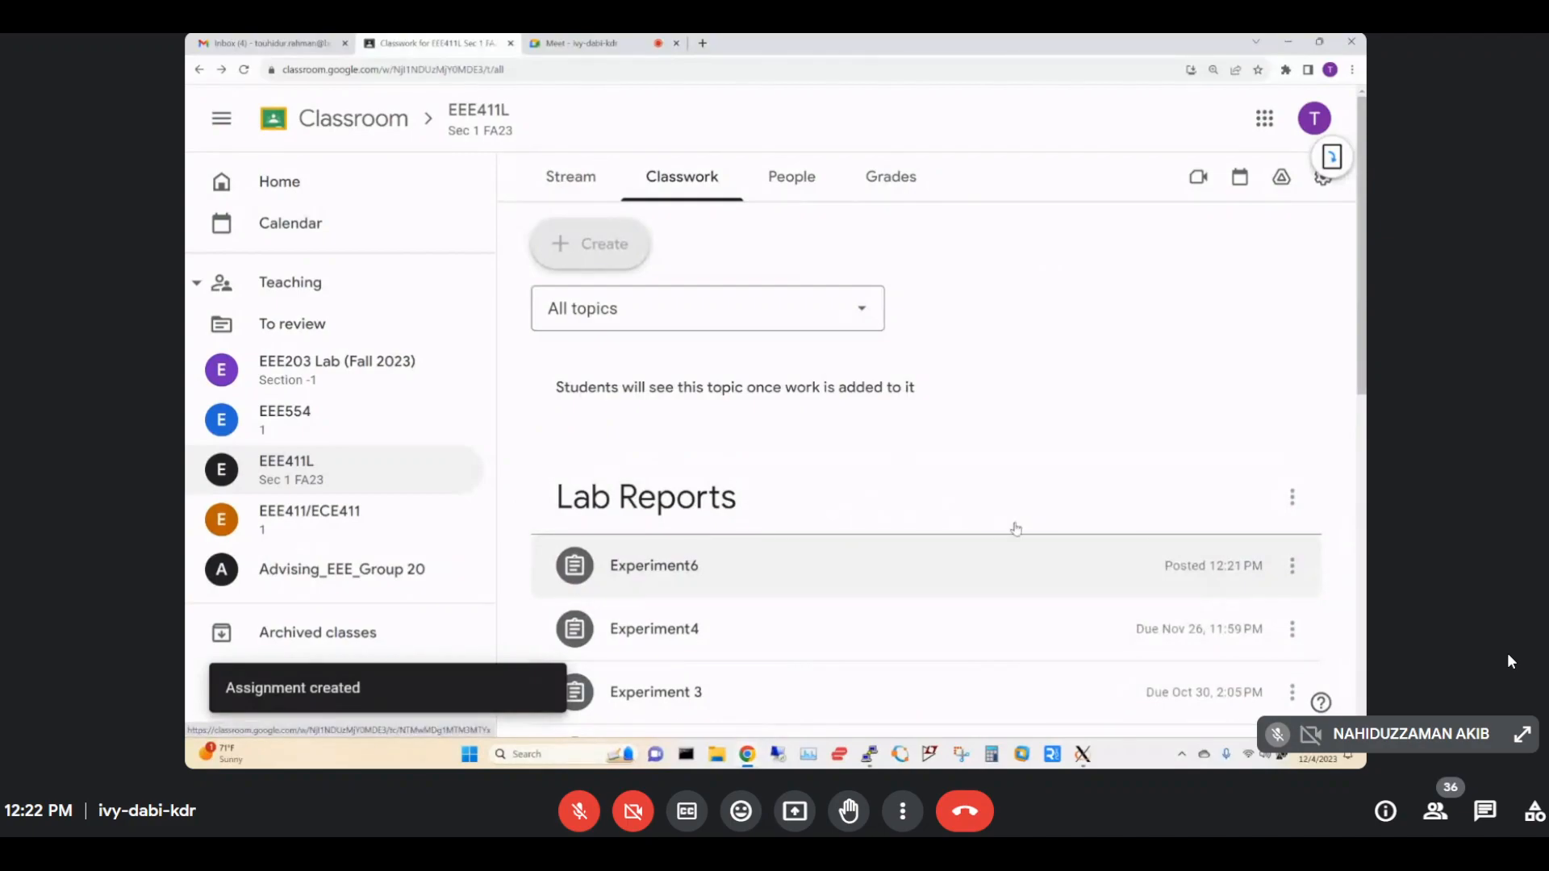
drag(1015, 528, 1013, 529)
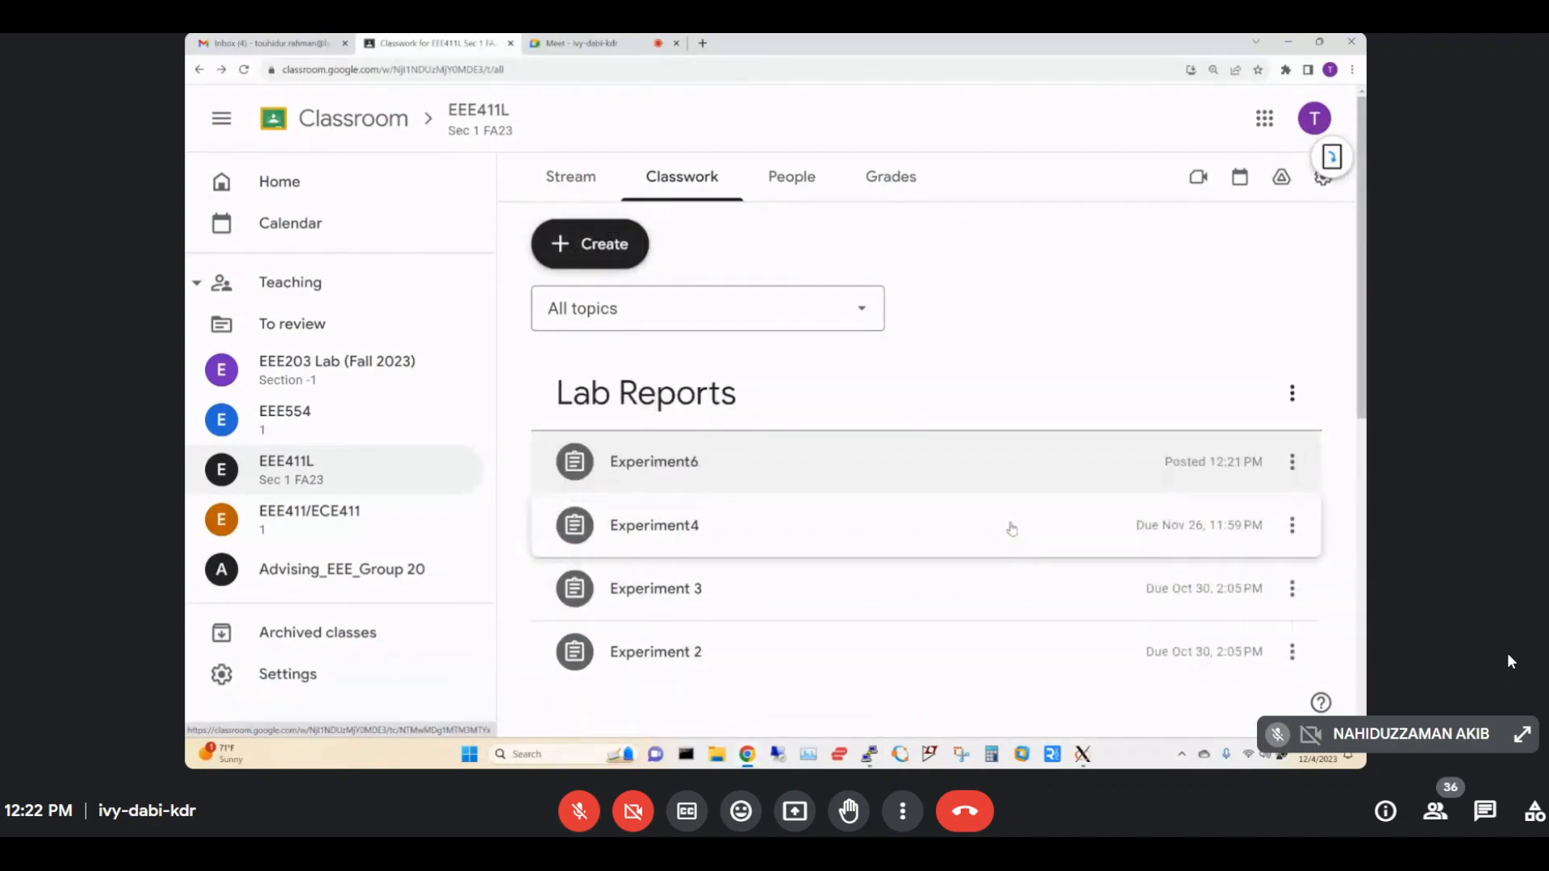
Create and assign Experiment7, then drag it to the top of Lab Reports.
click(1293, 393)
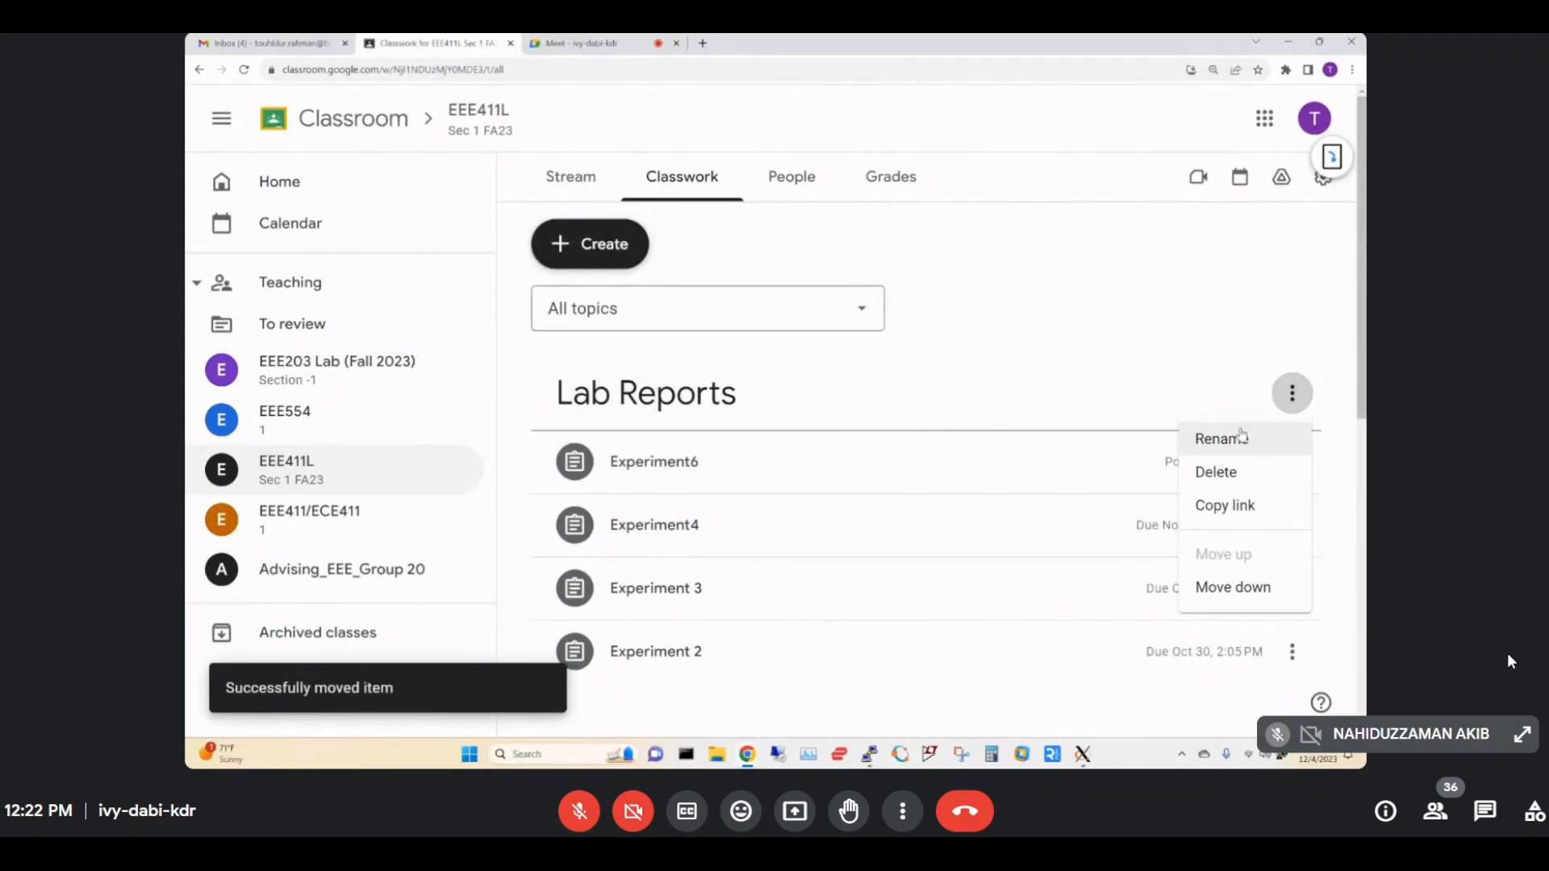
click(597, 256)
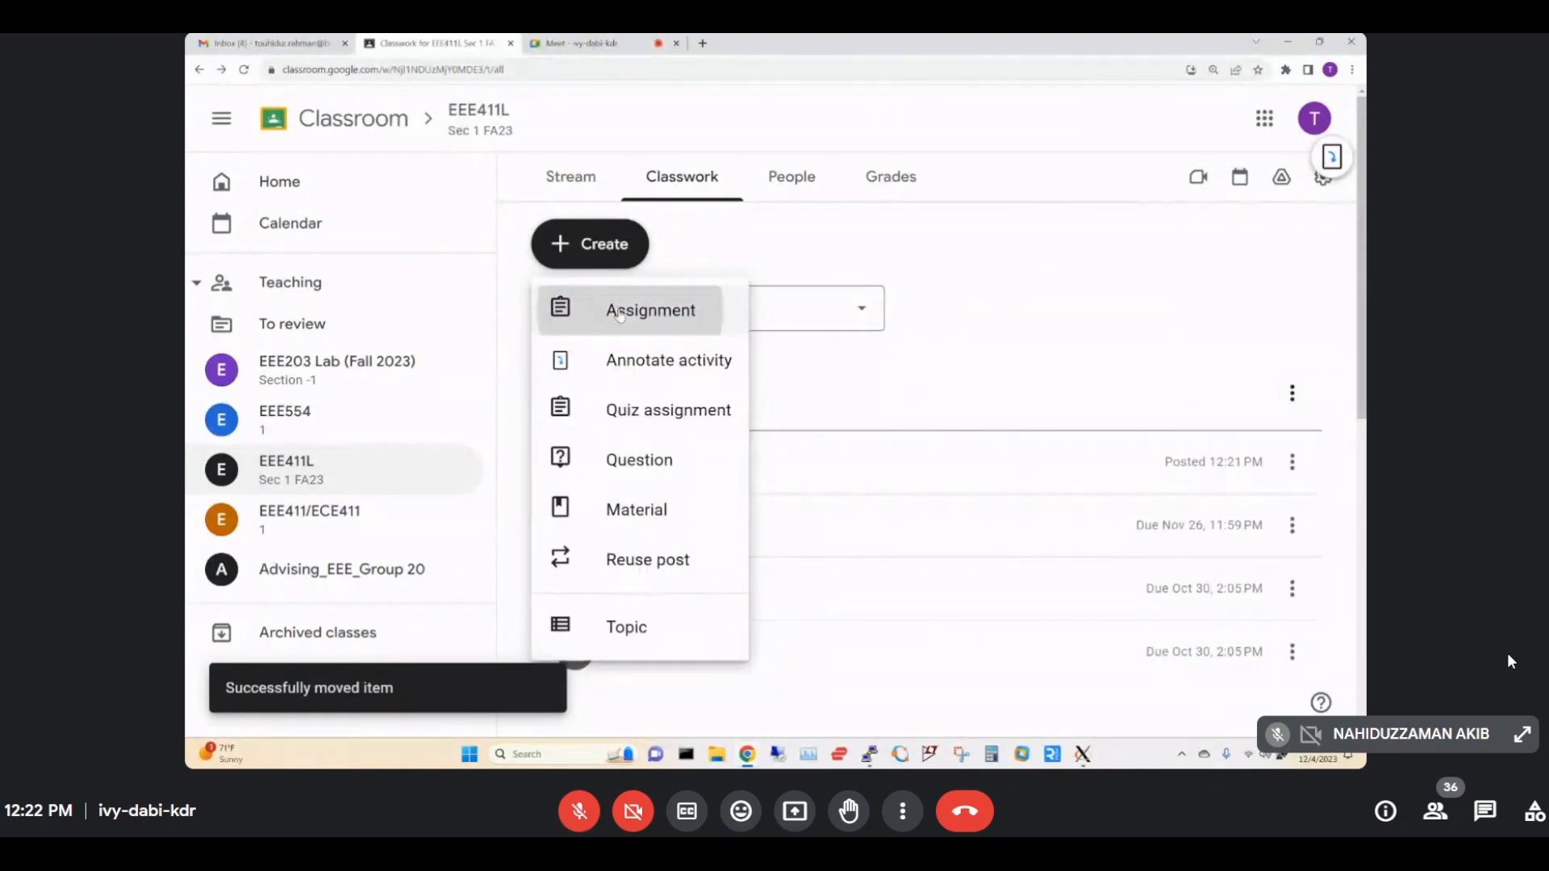
click(621, 307)
text(Experiment6)
key(BackSpace)
text(7)
click(1258, 119)
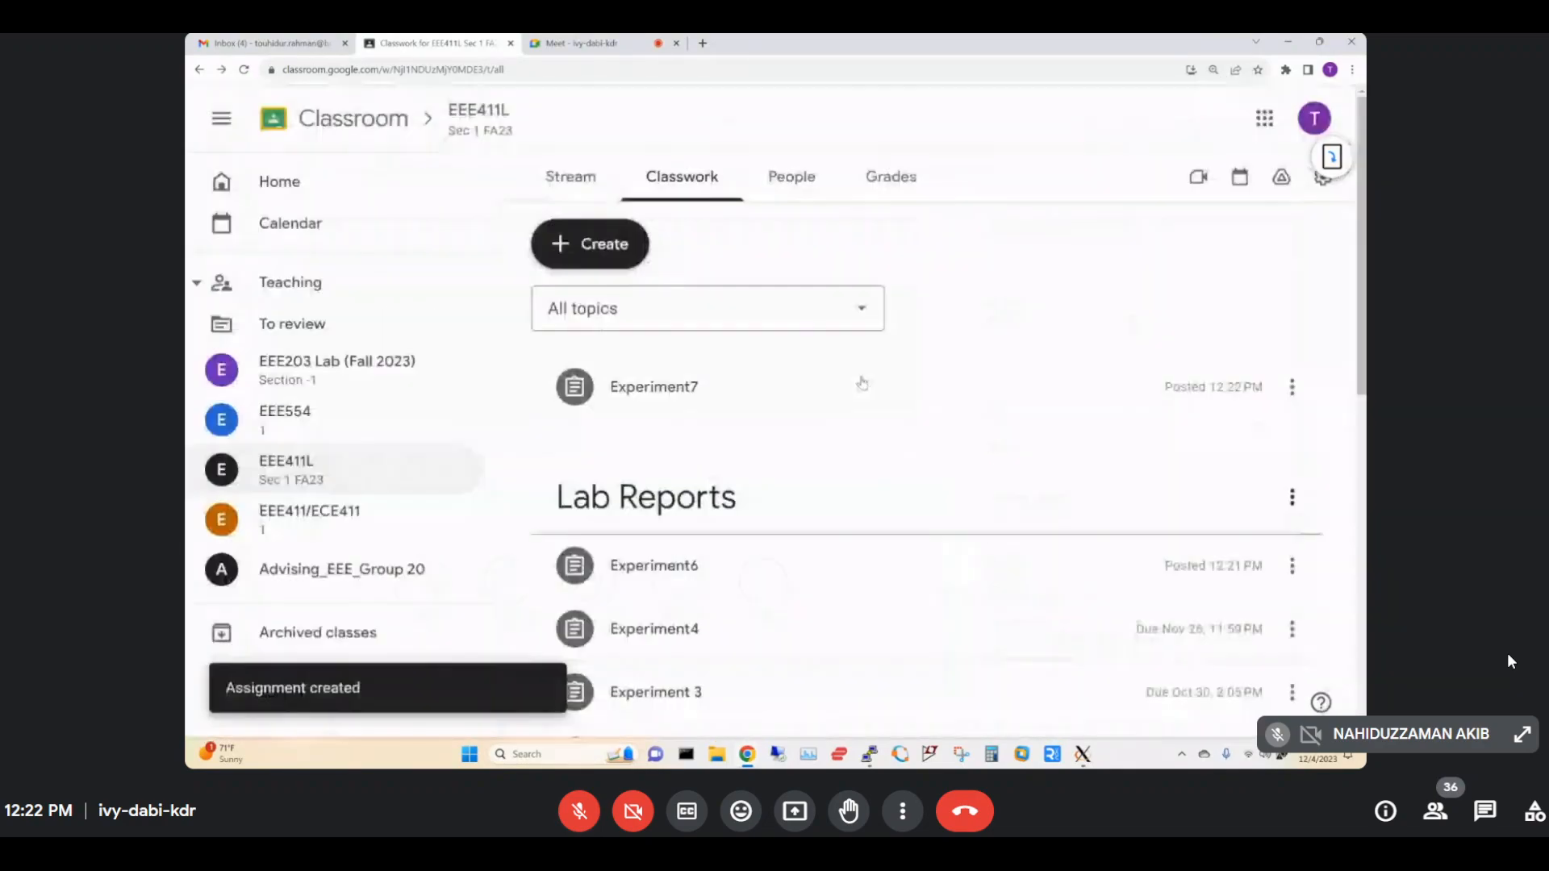
drag(733, 380, 755, 556)
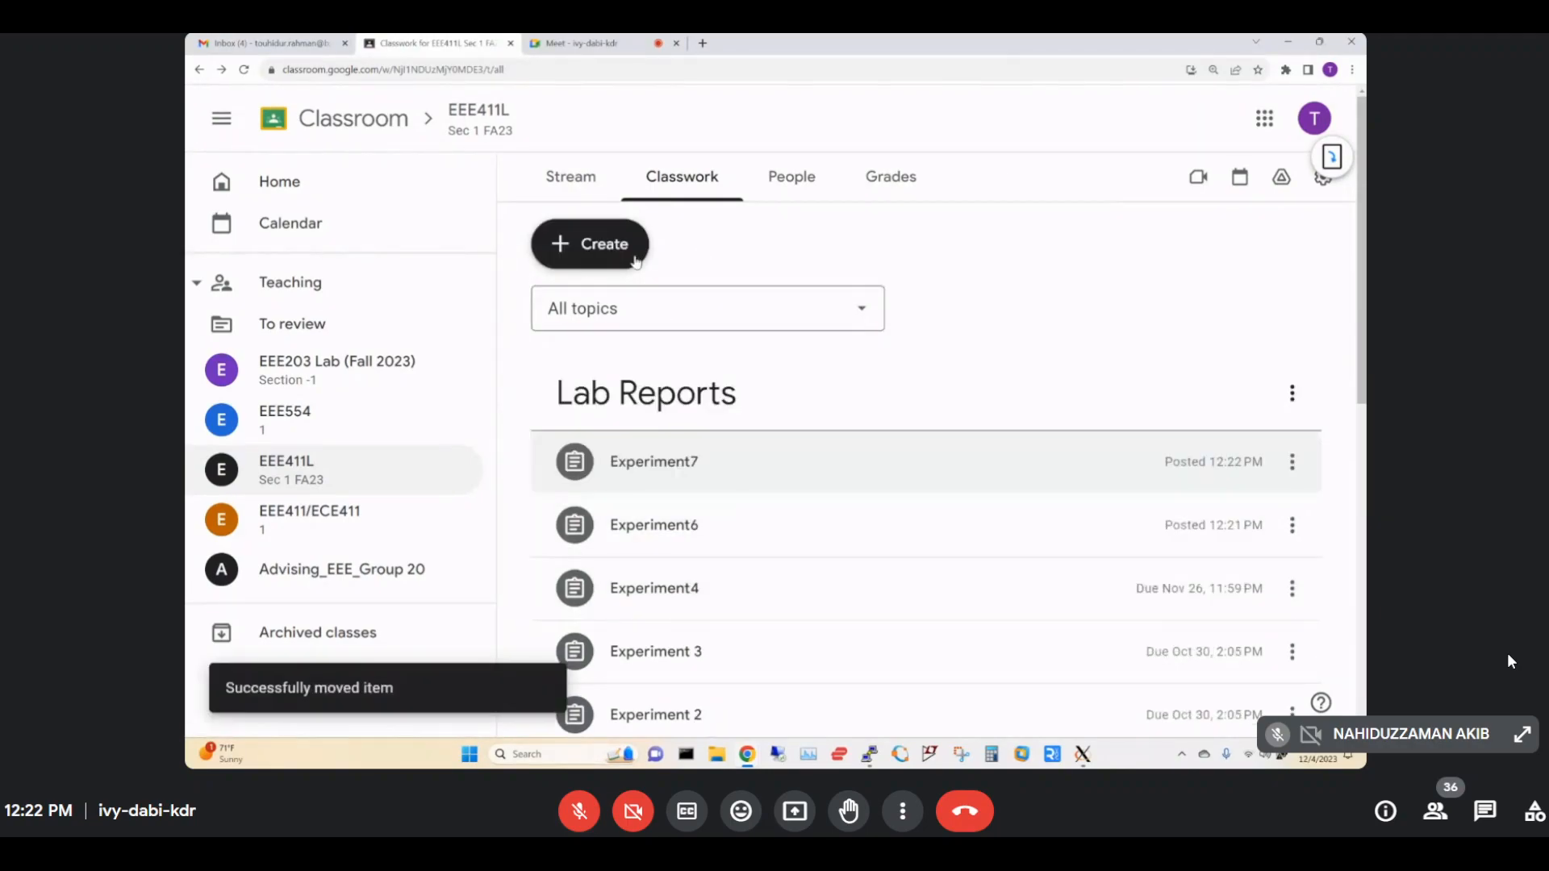
Create and assign Experiment8, then drag it into Lab Reports.
click(1291, 392)
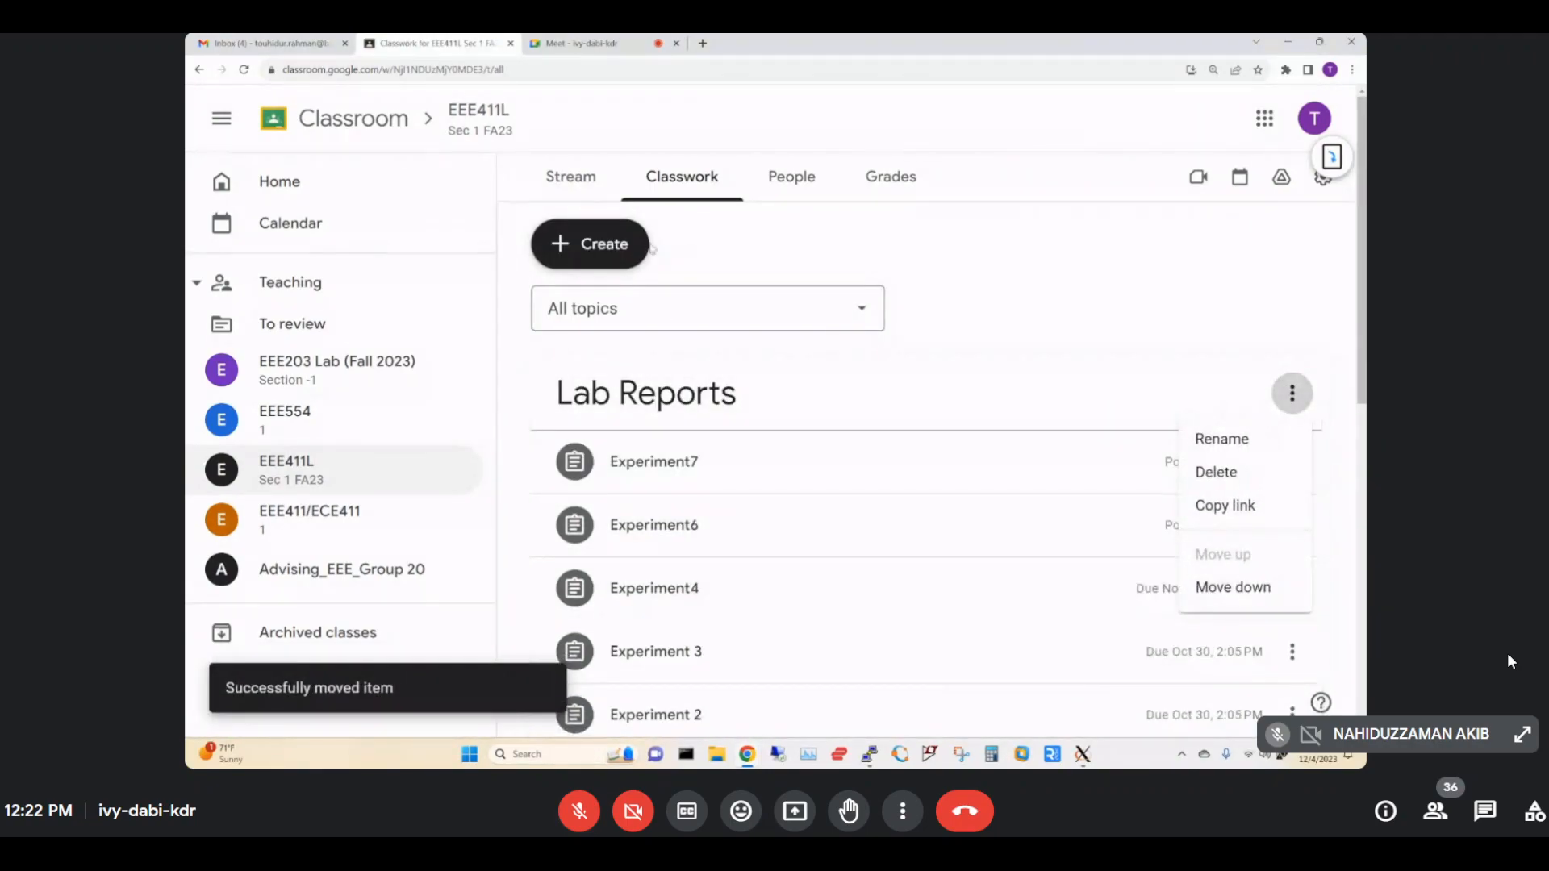
click(593, 242)
click(593, 243)
click(623, 313)
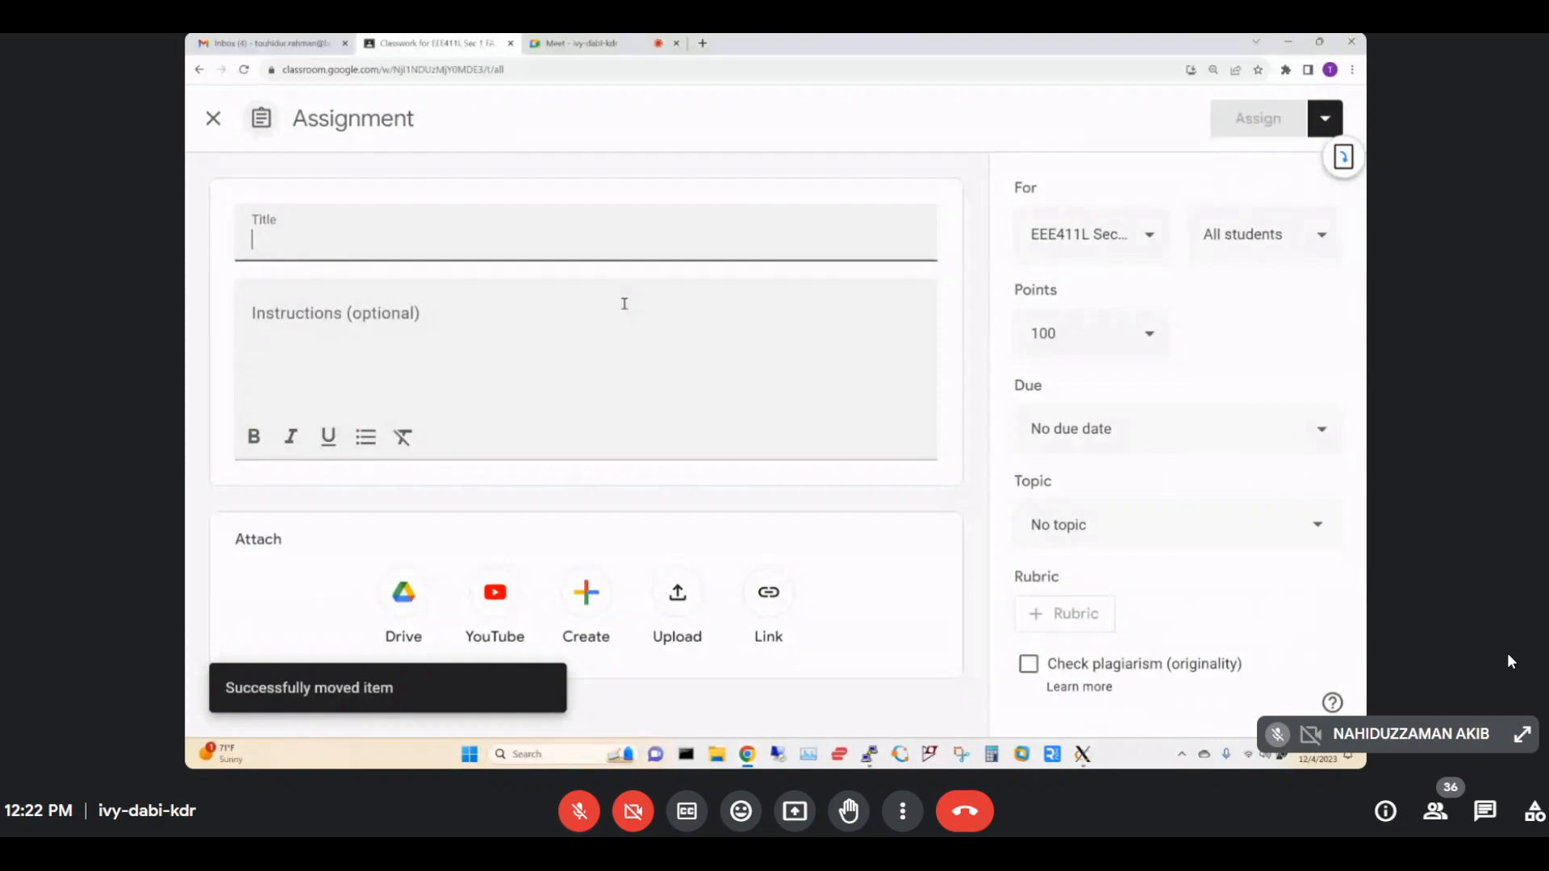
text(Experiment2)
key(BackSpace)
text(8)
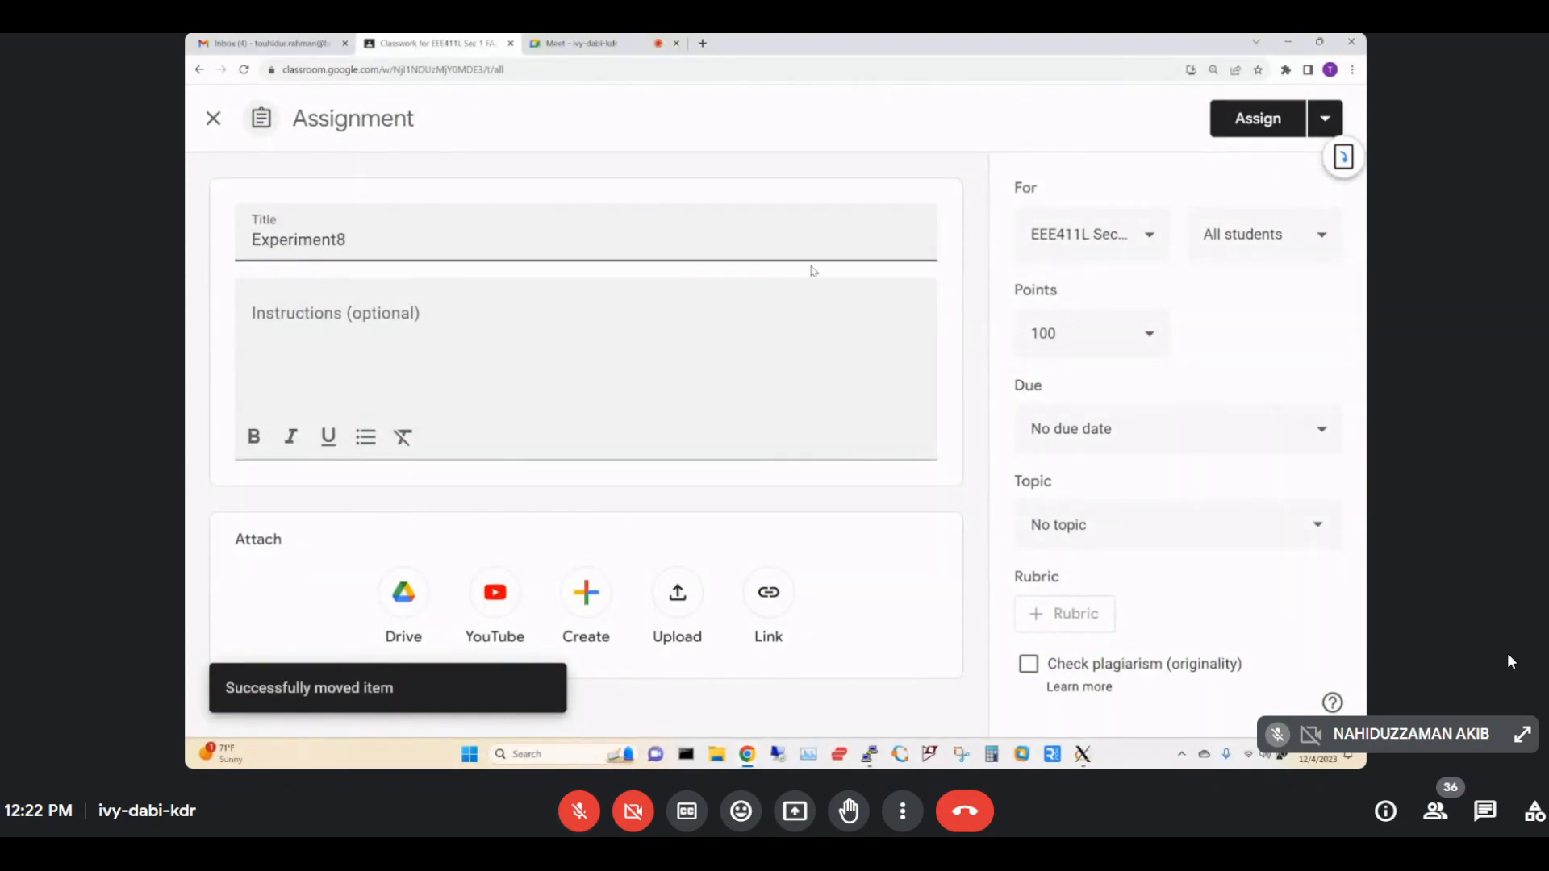
click(1241, 121)
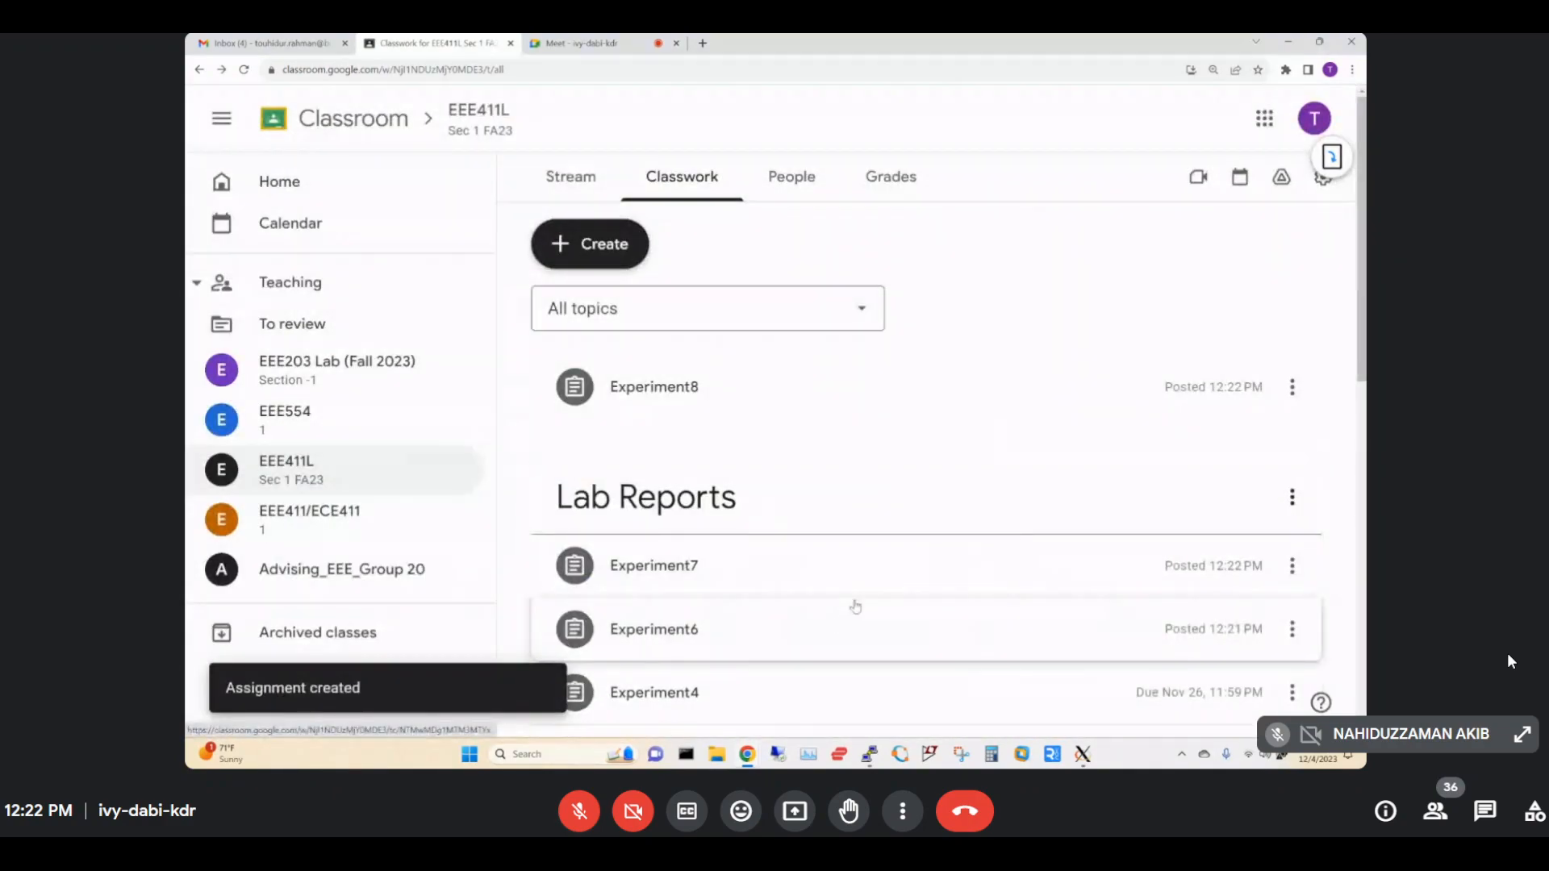
drag(858, 387, 808, 489)
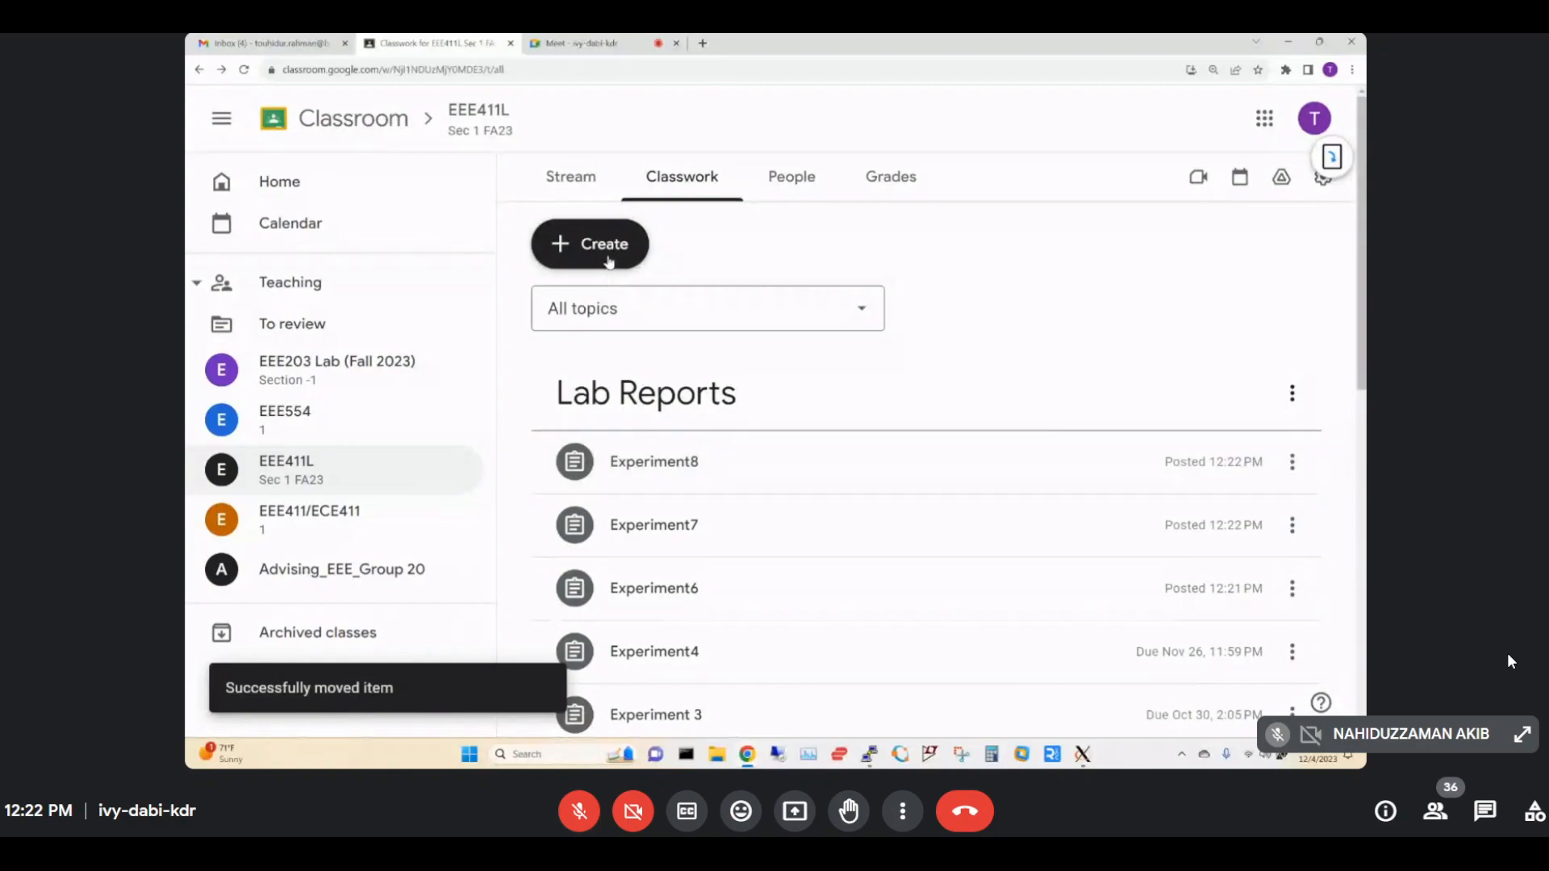
Create and assign Experiment9, then drag it to the top of Lab Reports.
click(609, 257)
click(613, 307)
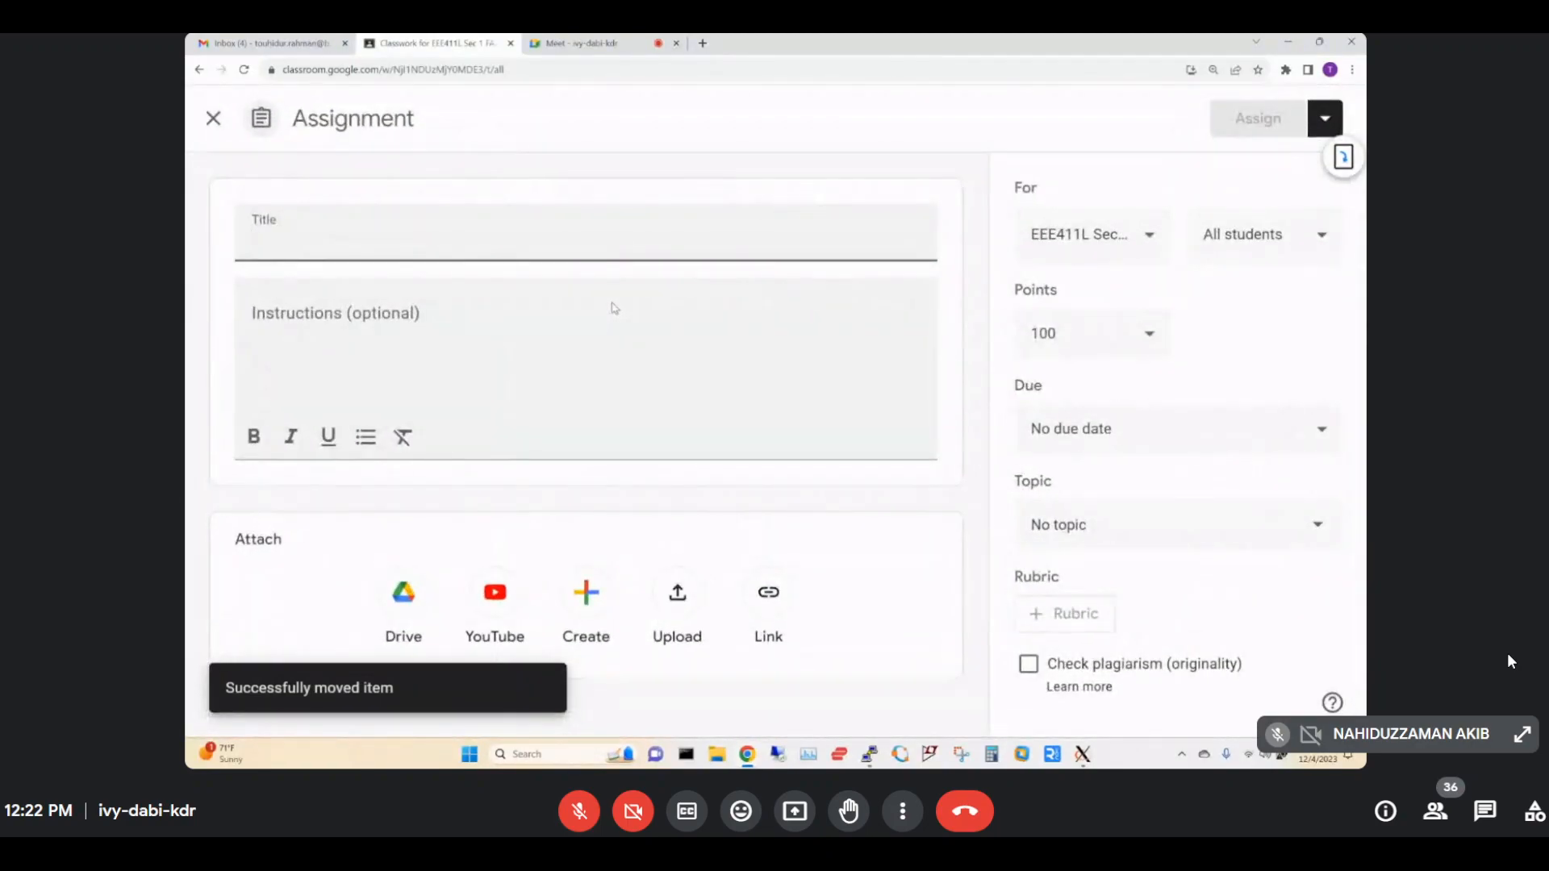
text(Experiment8)
key(BackSpace)
text(9)
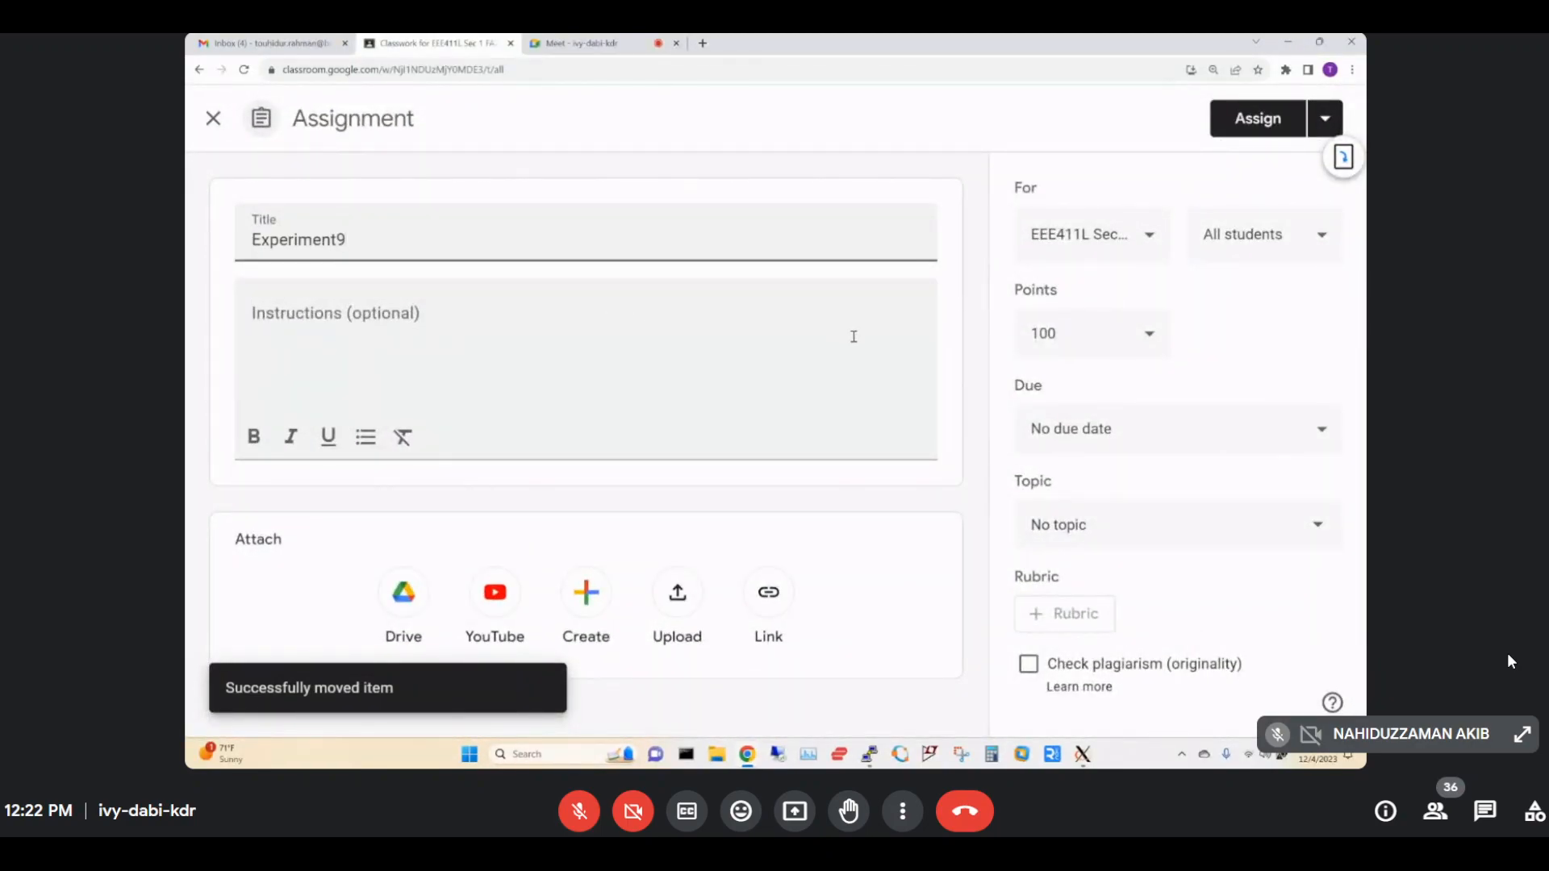
click(1274, 118)
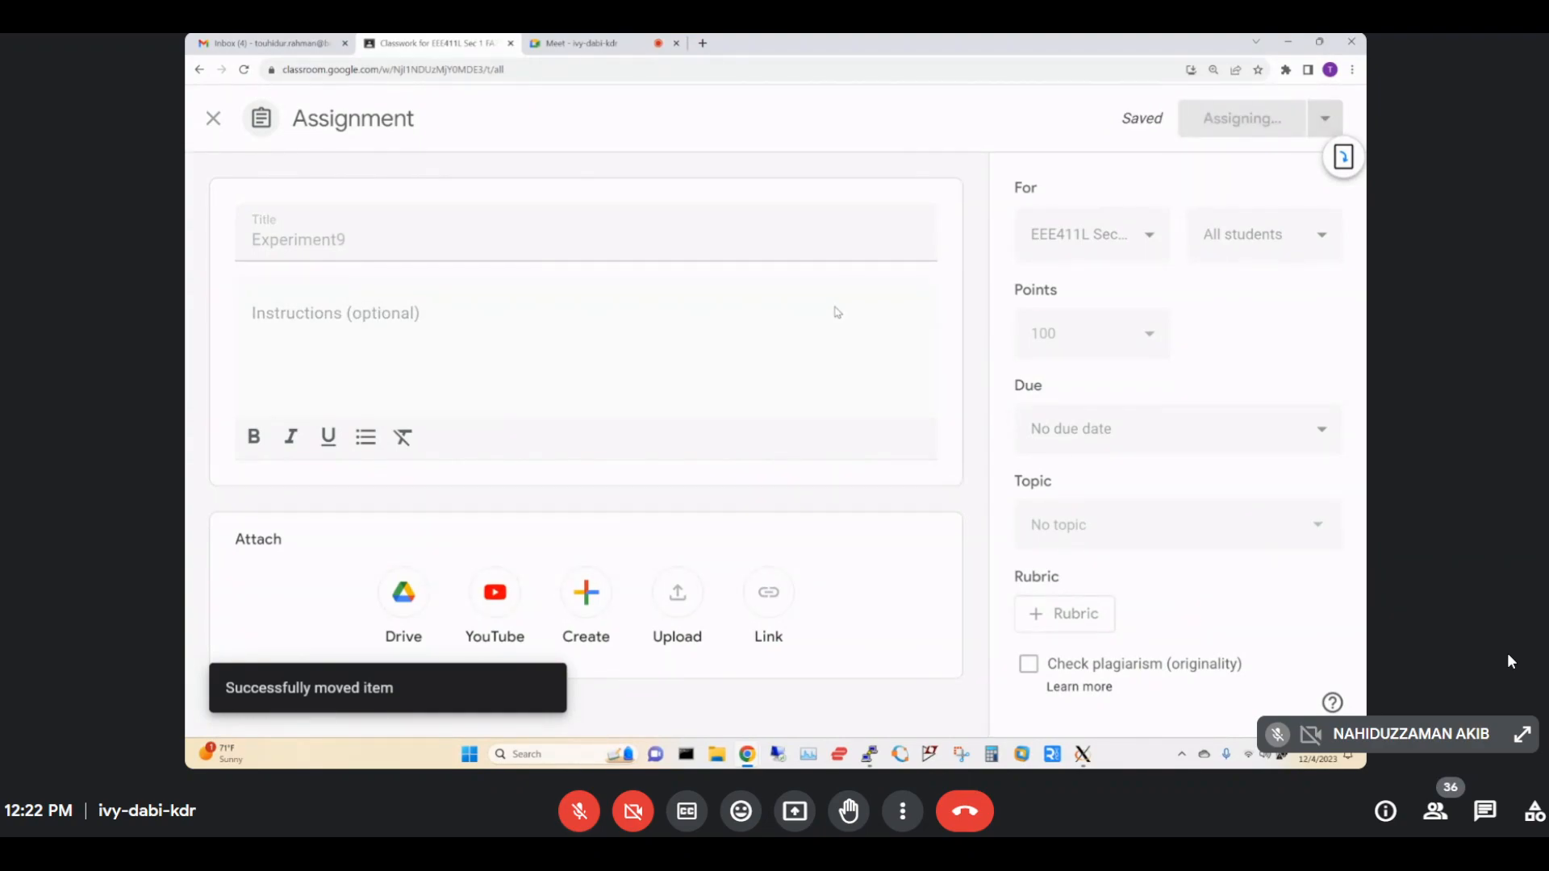
drag(808, 416, 817, 506)
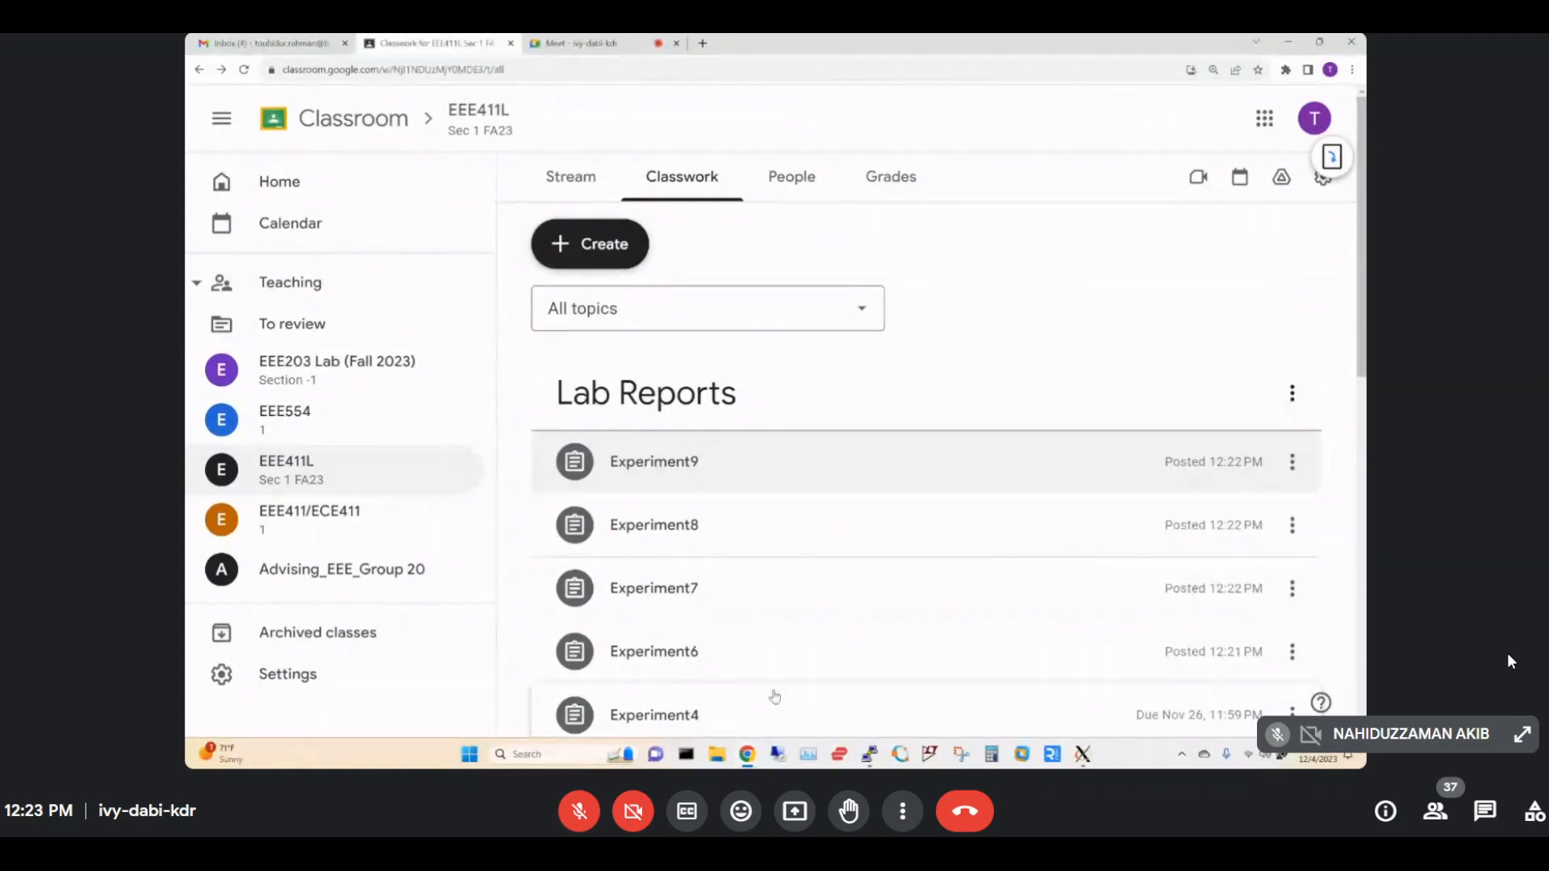
Create and assign Experiment5, then drag it into Lab Reports just below Experiment6.
click(621, 246)
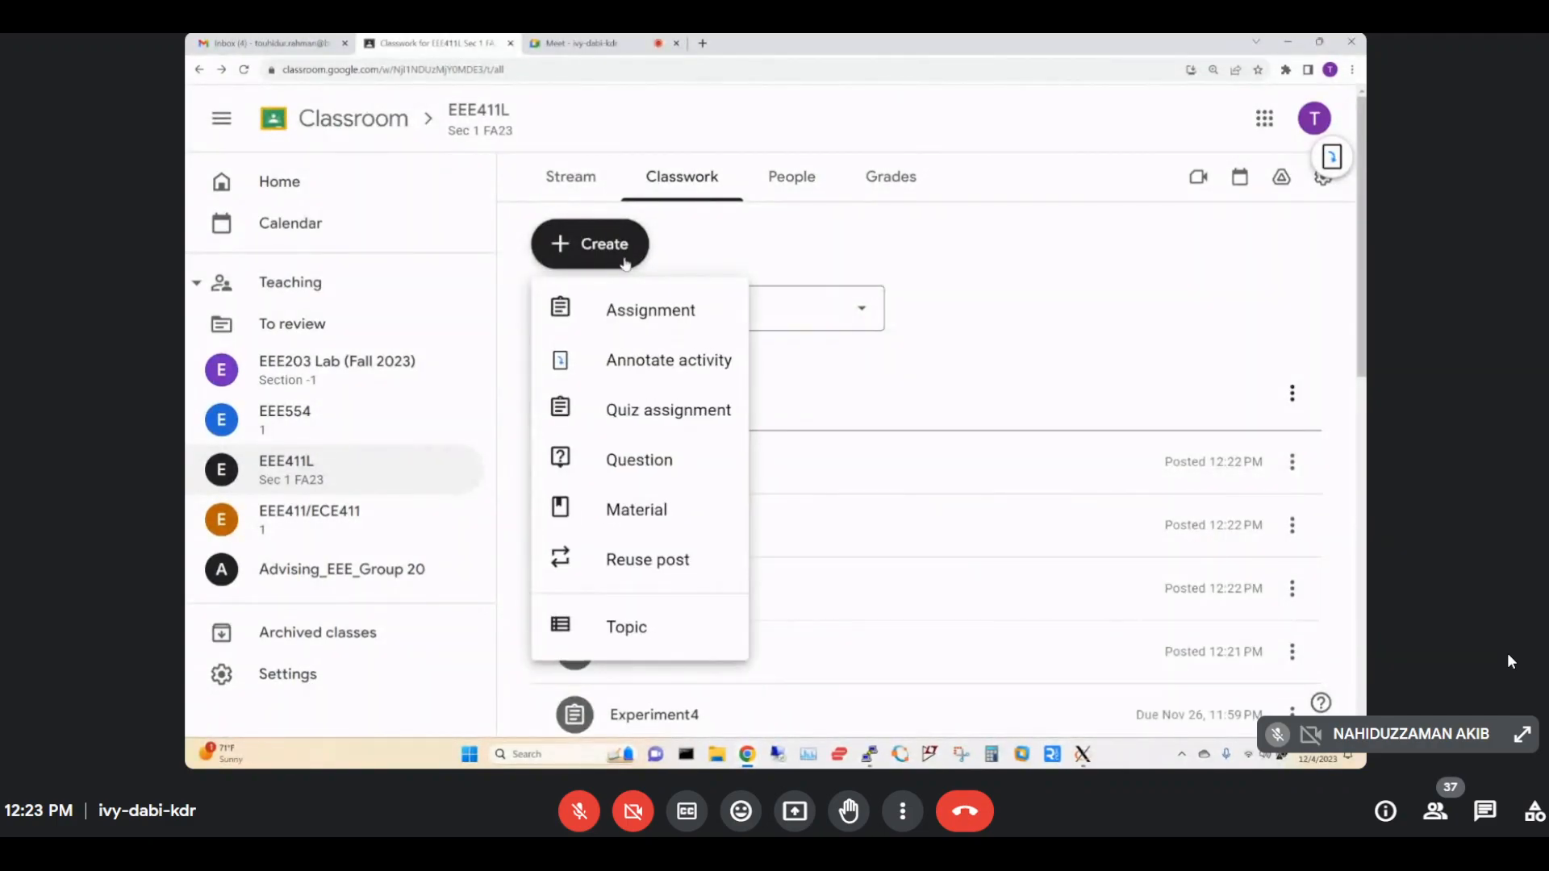
click(670, 317)
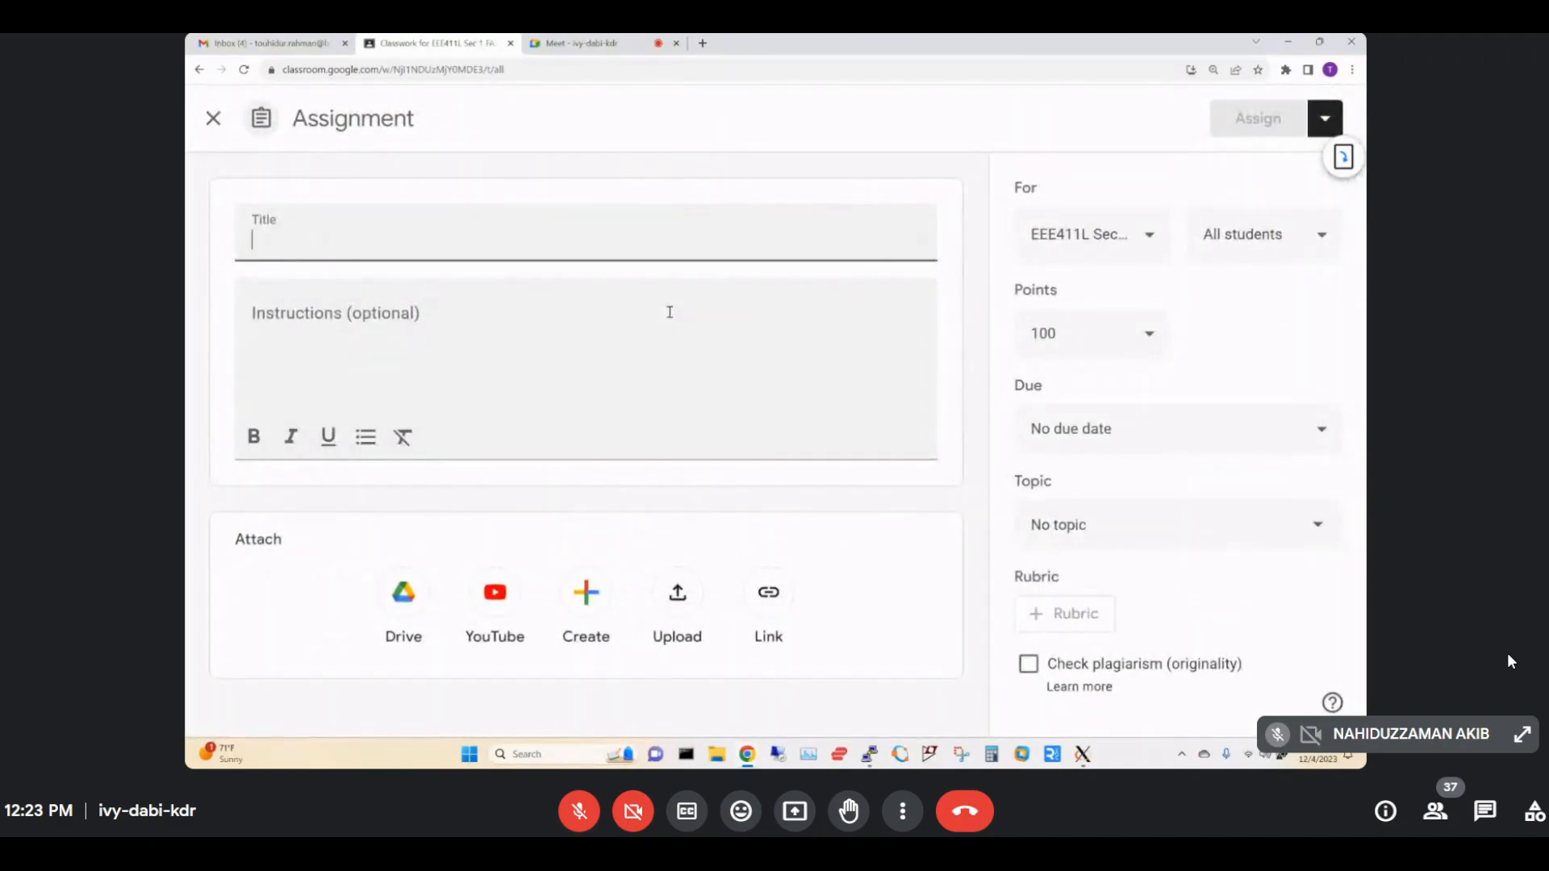
text(Experiment5)
click(1273, 121)
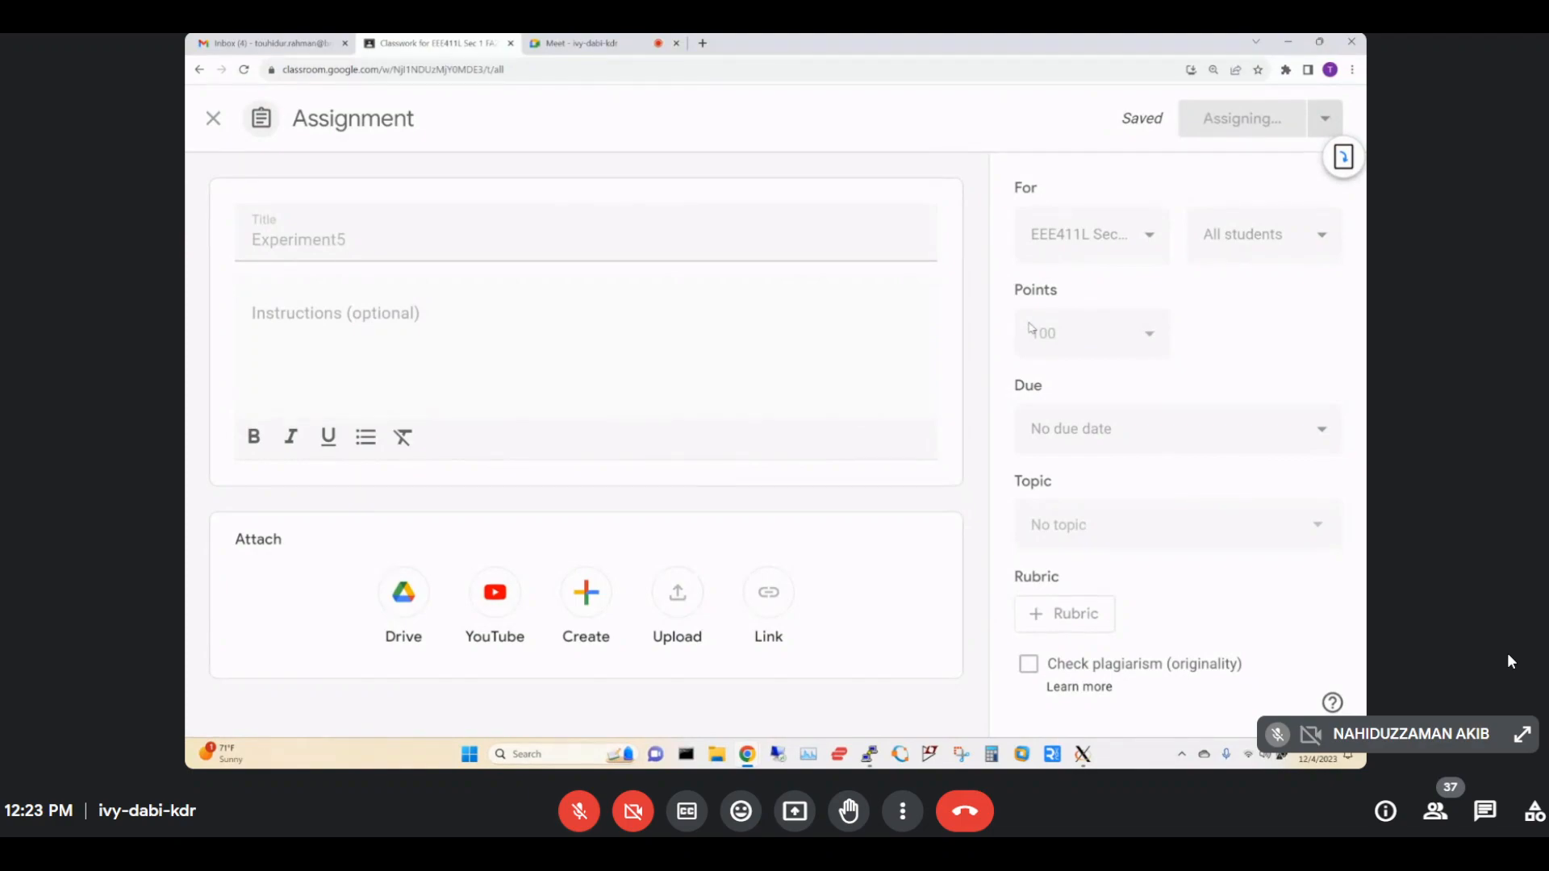
drag(691, 404, 808, 652)
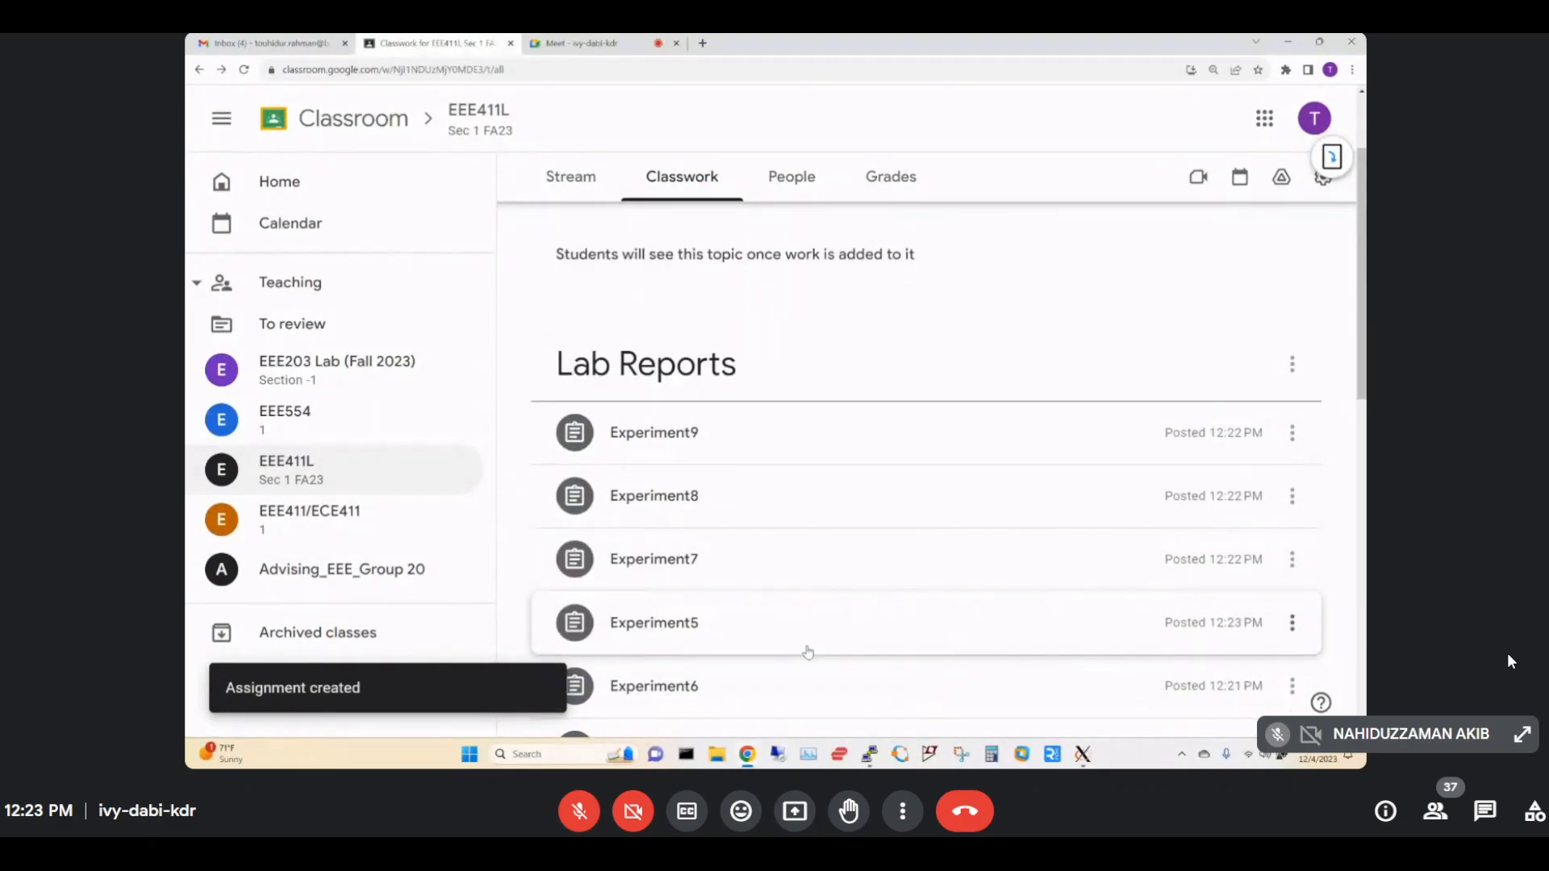
scroll(803, 647, down, 2)
scroll(747, 408, down, 2)
drag(753, 408, 749, 453)
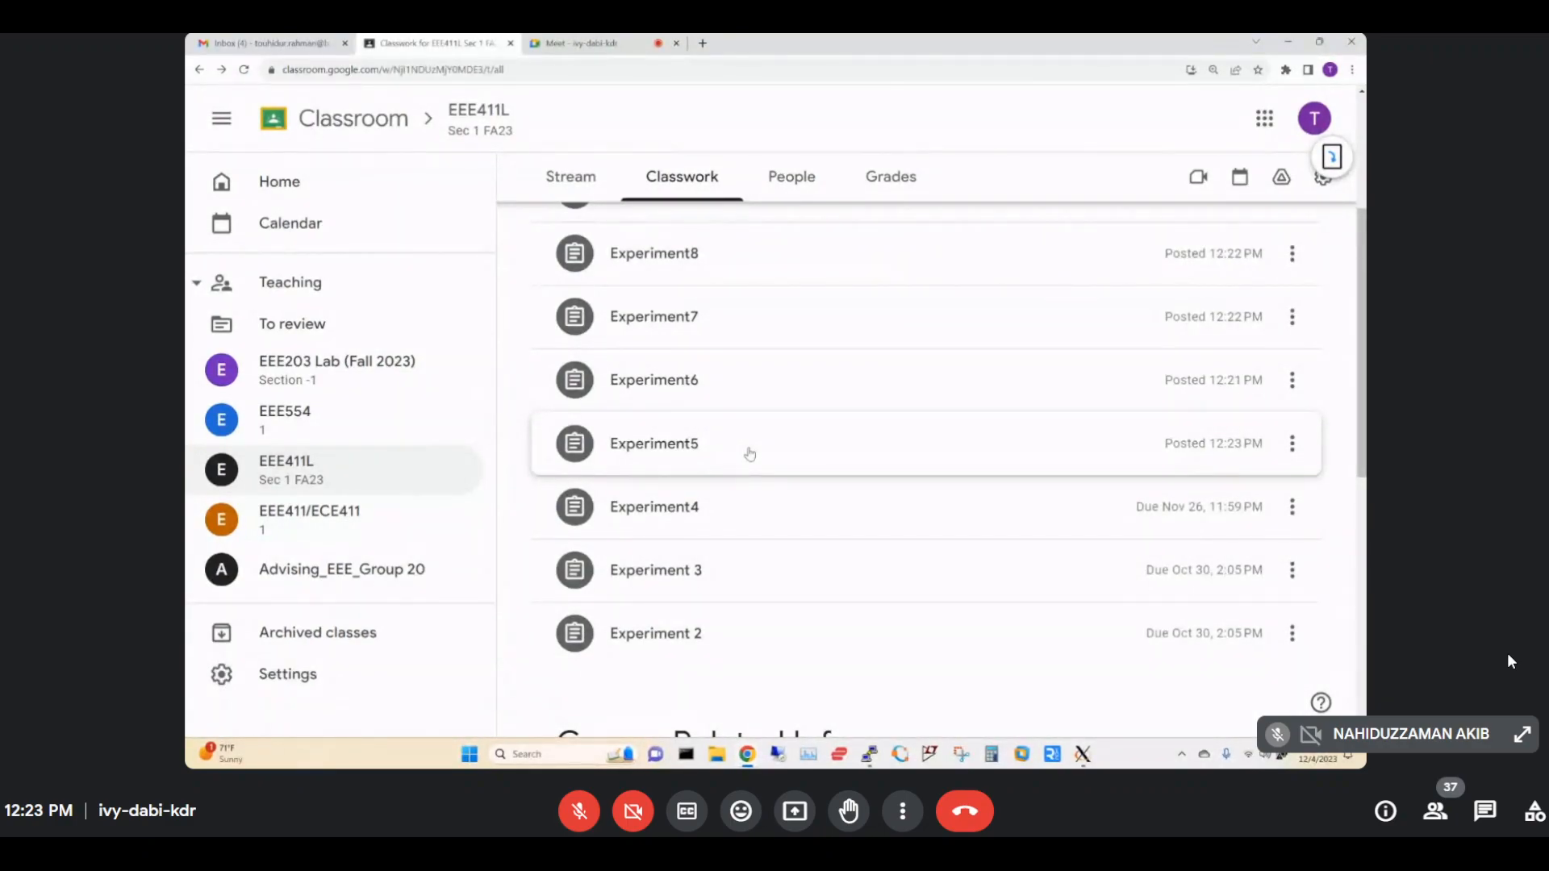
Delete the Experiment7 assignment from the Lab Reports list.
click(1291, 316)
click(1218, 396)
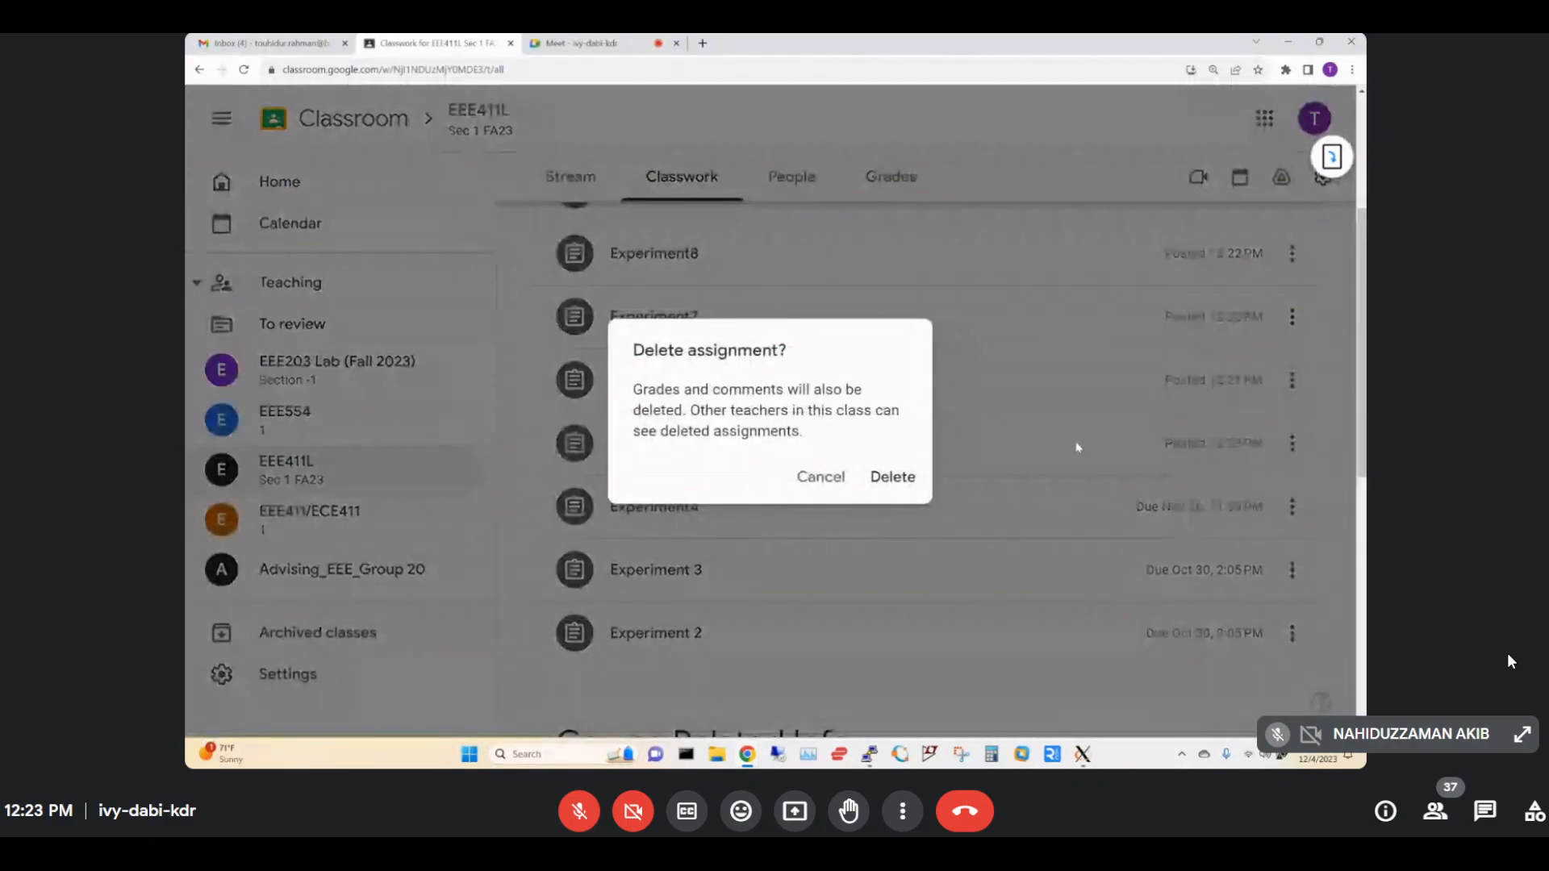
click(904, 482)
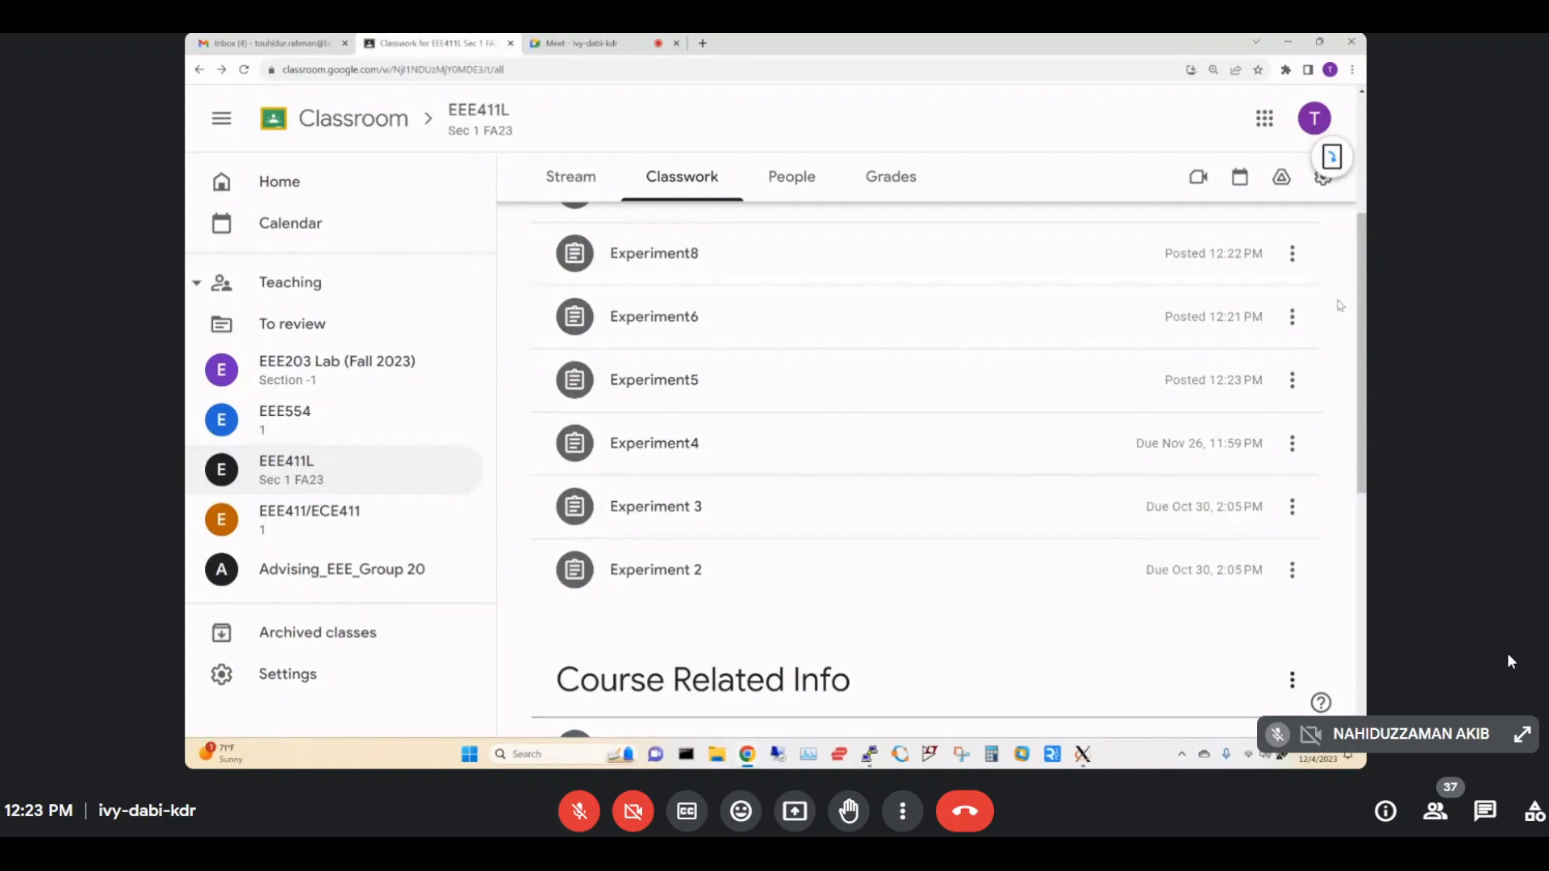
scroll(1340, 306, up, 1)
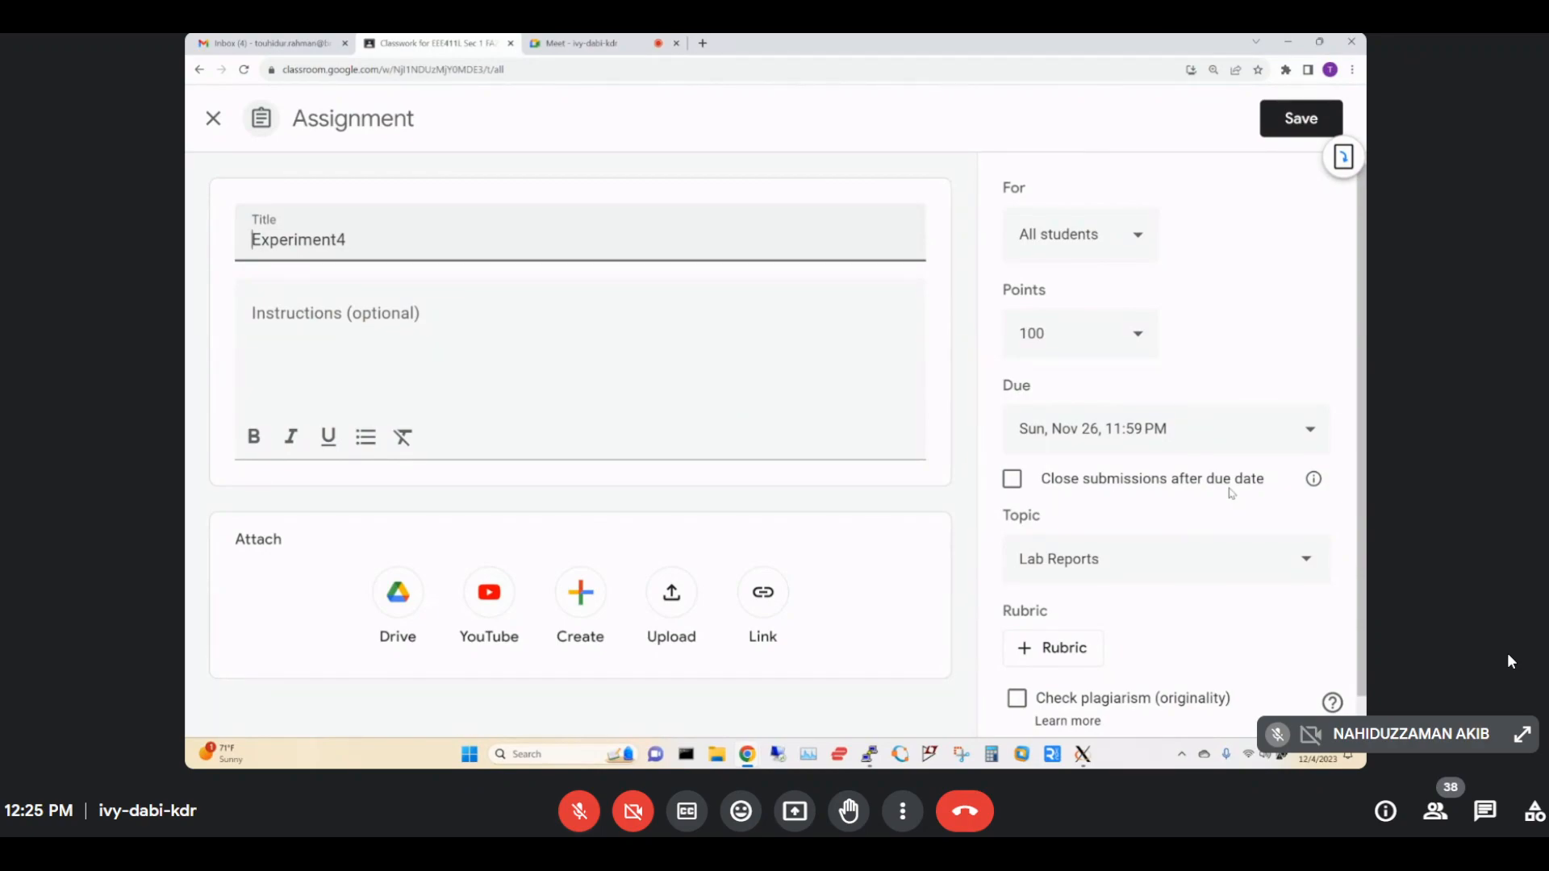
Append '-5' to the Experiment4 title and save it as Experiment4-5.
text(-5)
click(1282, 113)
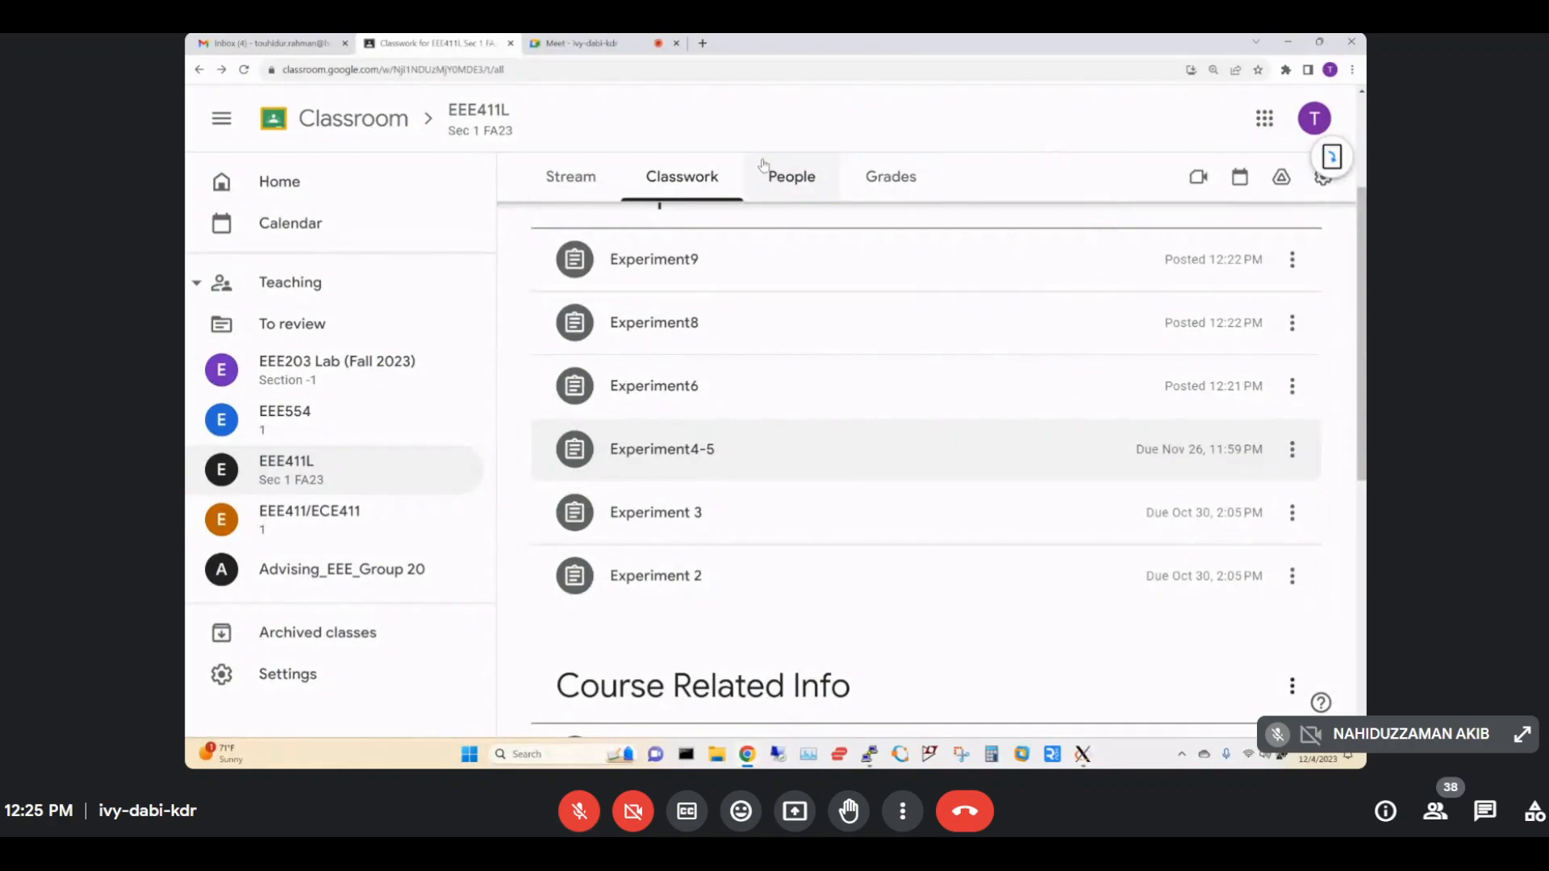
Open Google Drive in a new tab and browse to Computers › My Computer › BracU.
click(1264, 119)
click(1262, 255)
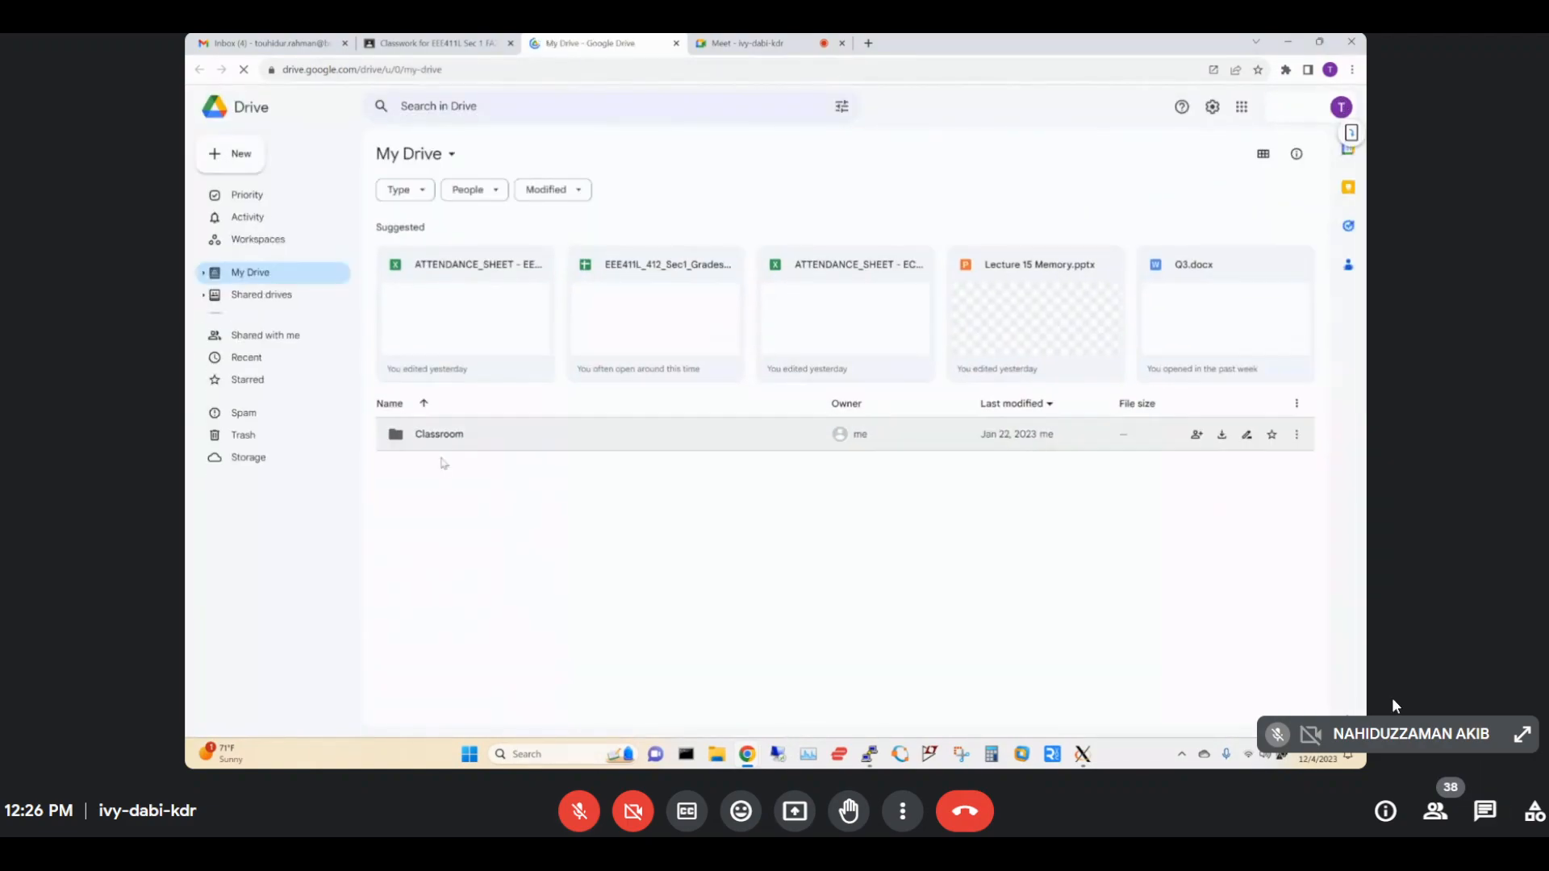
click(255, 320)
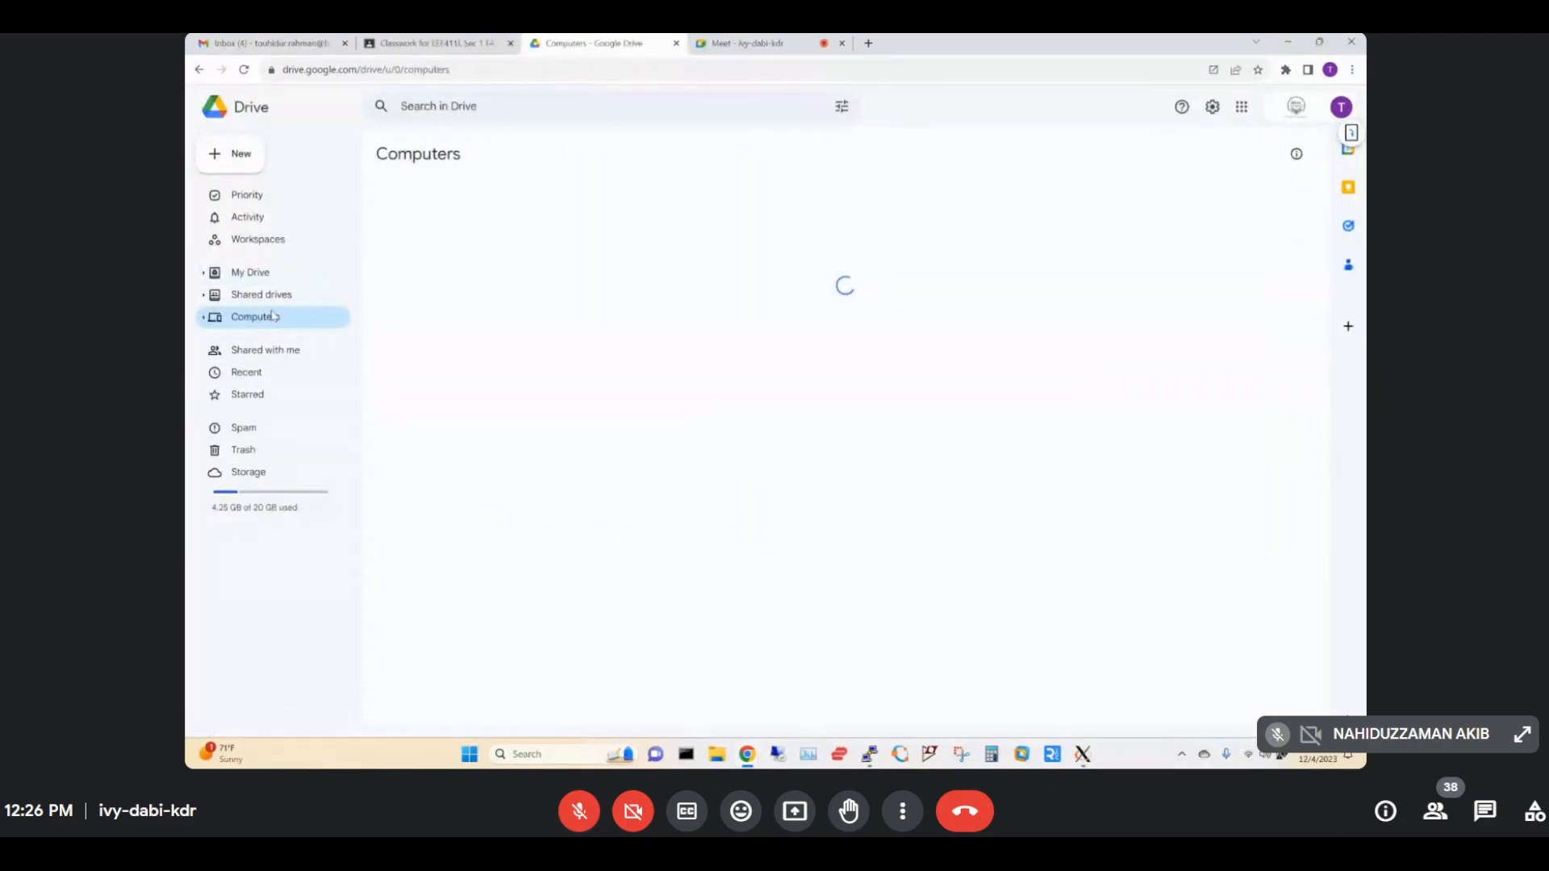
double_click(430, 310)
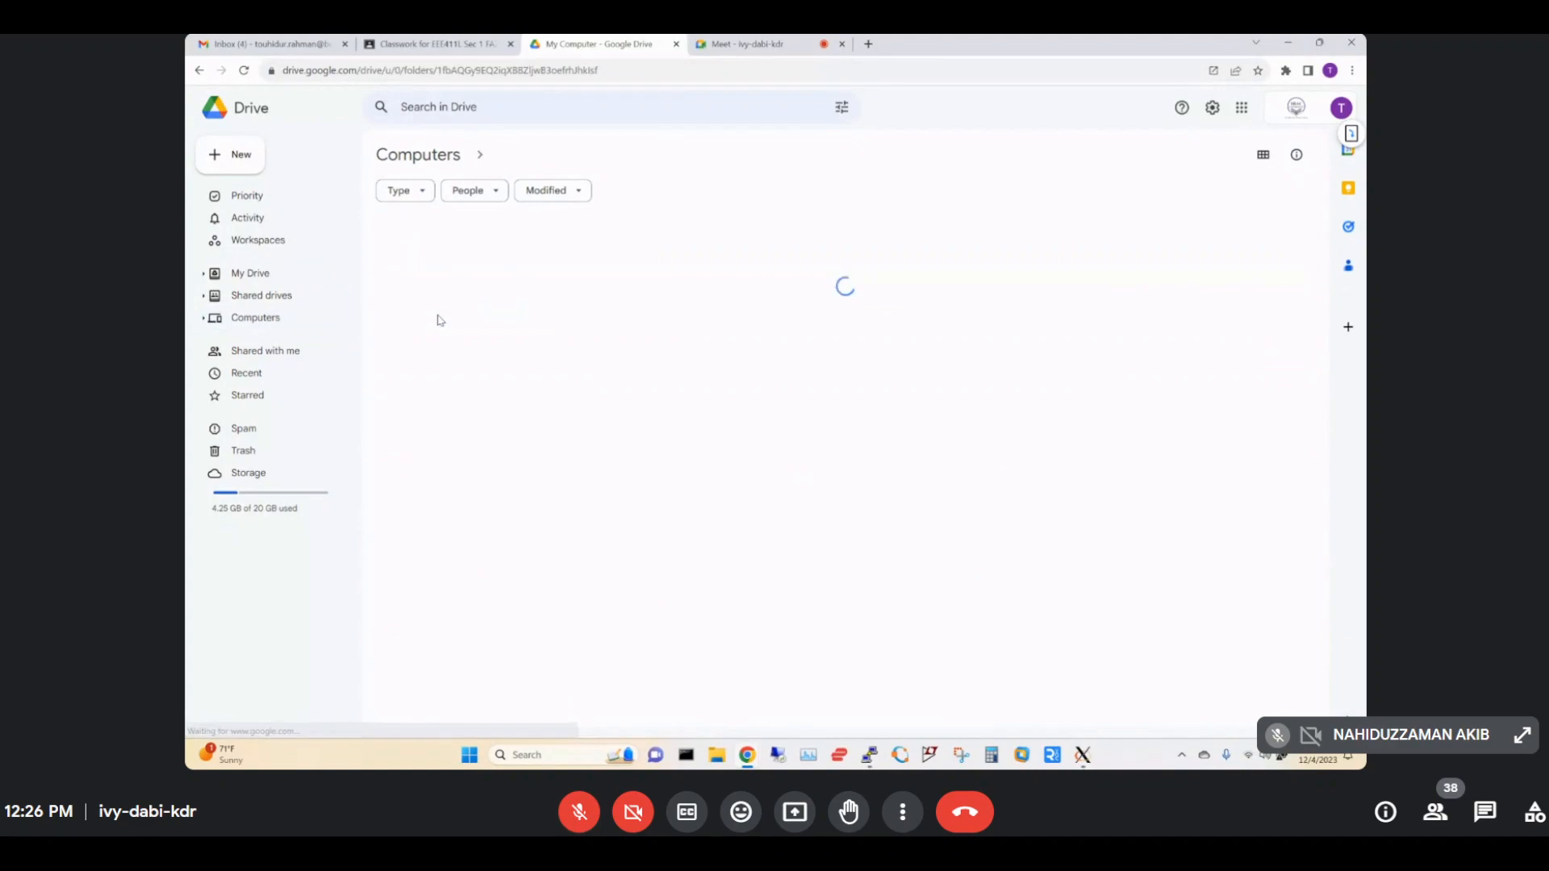
double_click(508, 267)
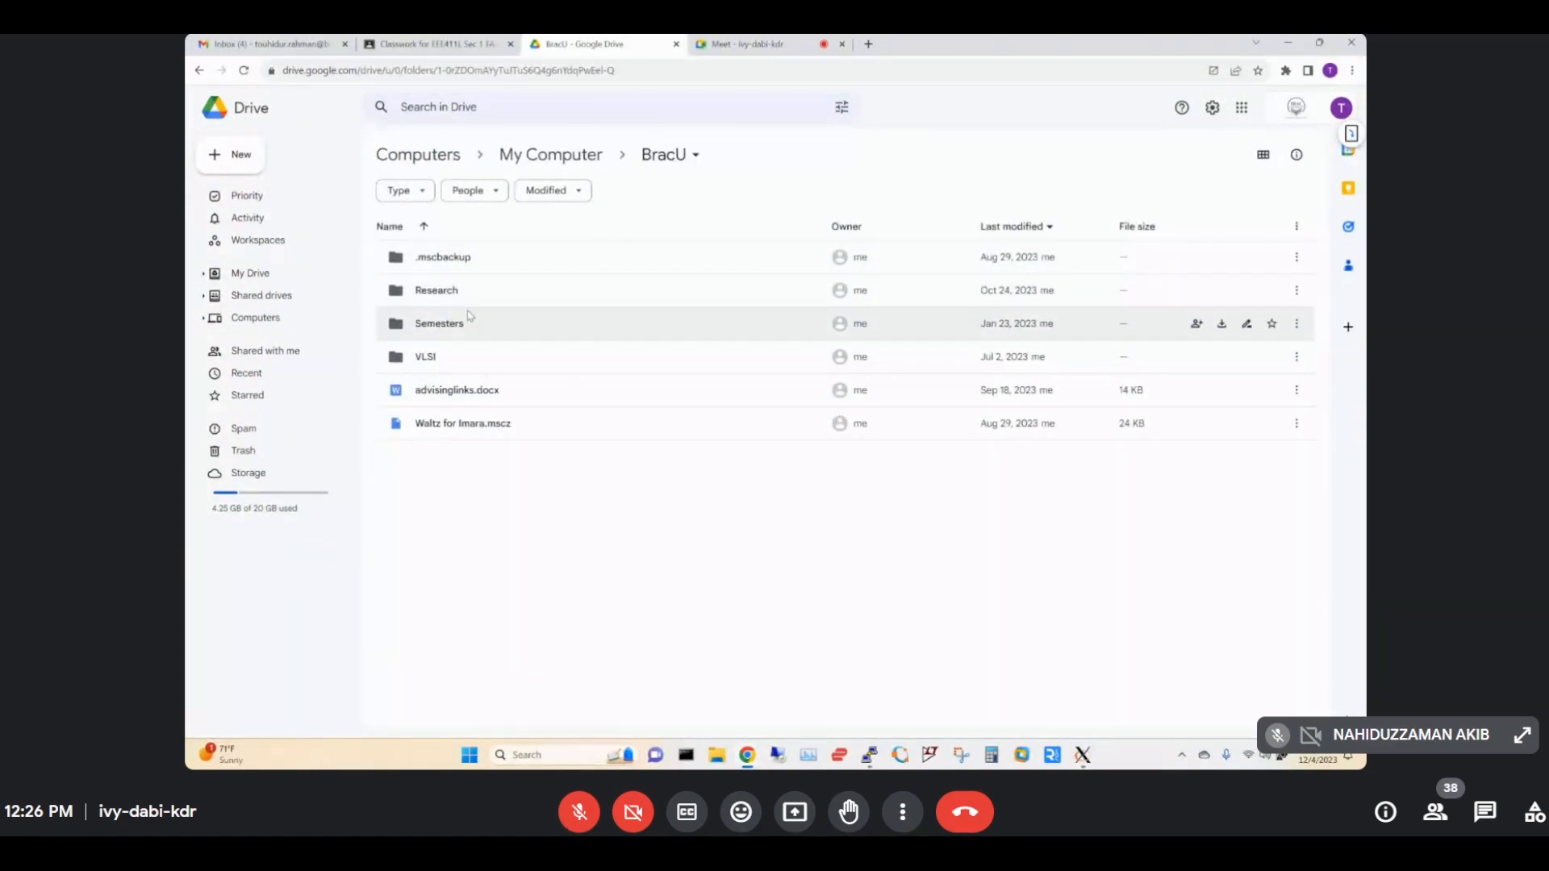